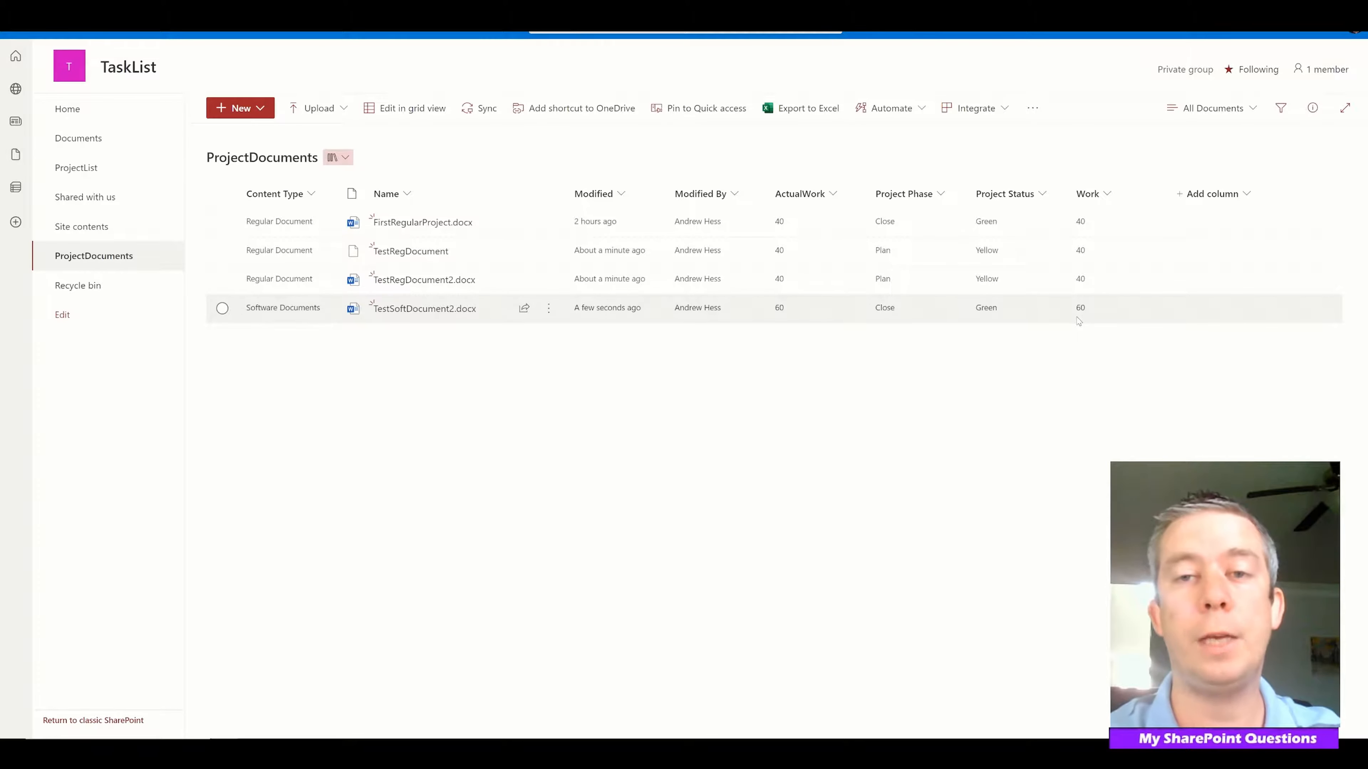
Examine TestSoftDocument2.docx and the licence class of the Word Online (Business) connector for Power Apps and Power Automate.
{"action": "left_click", "coordinate": [425, 309]}
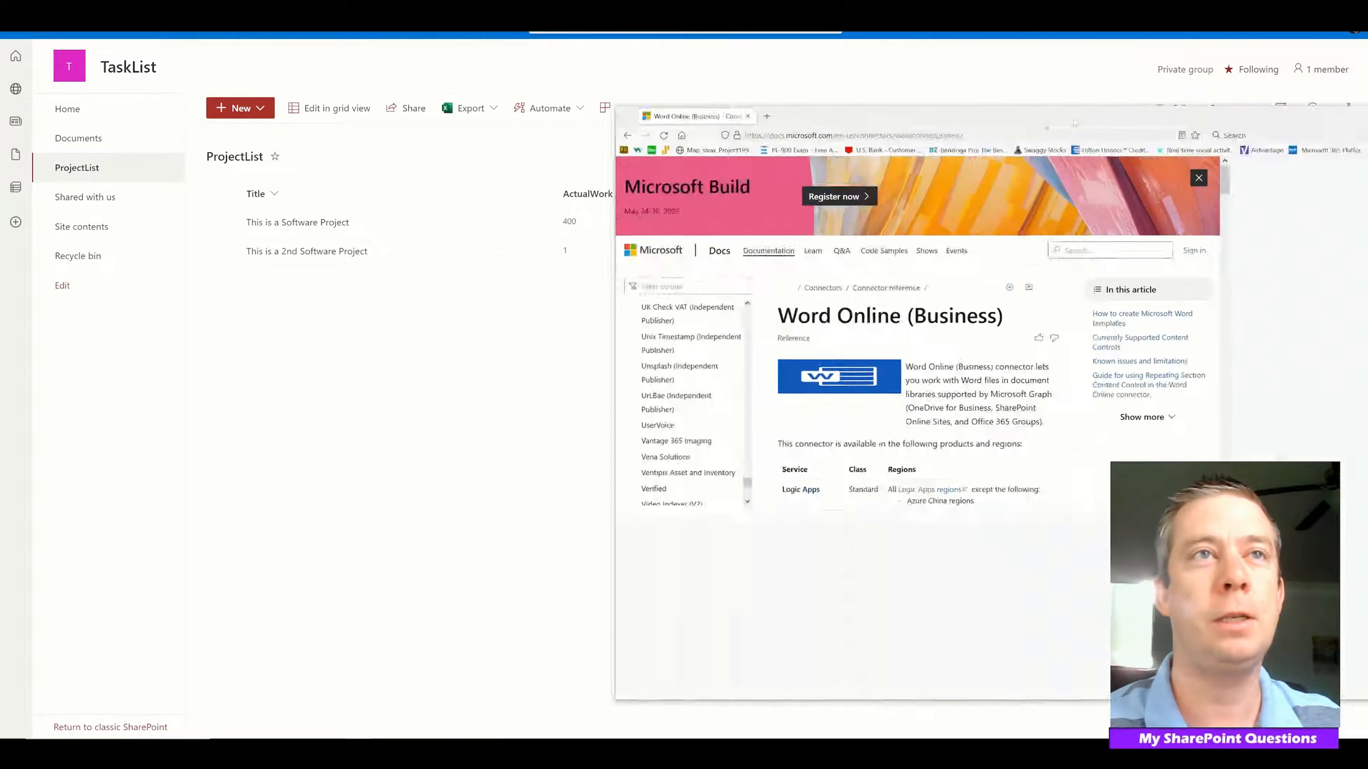
{"action": "left_click_drag", "start_coordinate": [526, 374], "coordinate": [561, 374]}
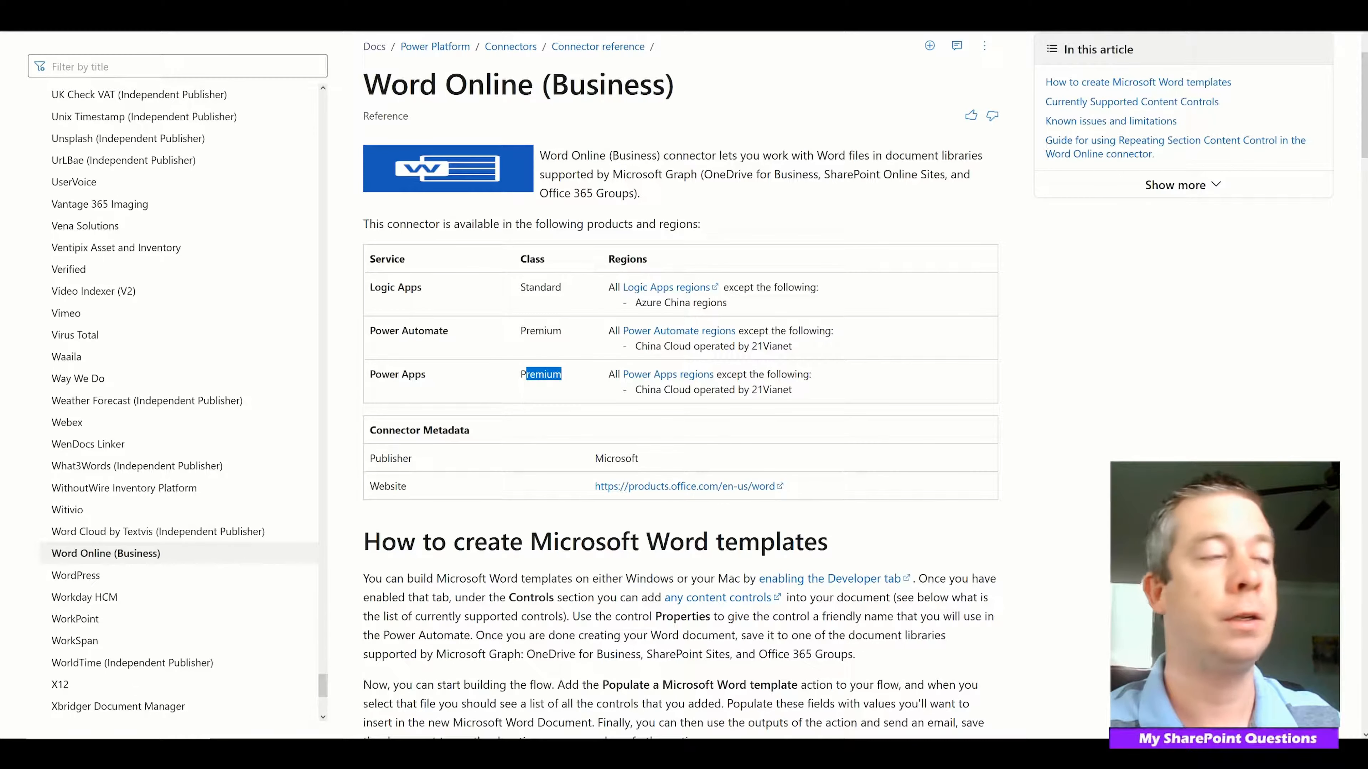
{"action": "left_click_drag", "start_coordinate": [370, 330], "coordinate": [577, 336]}
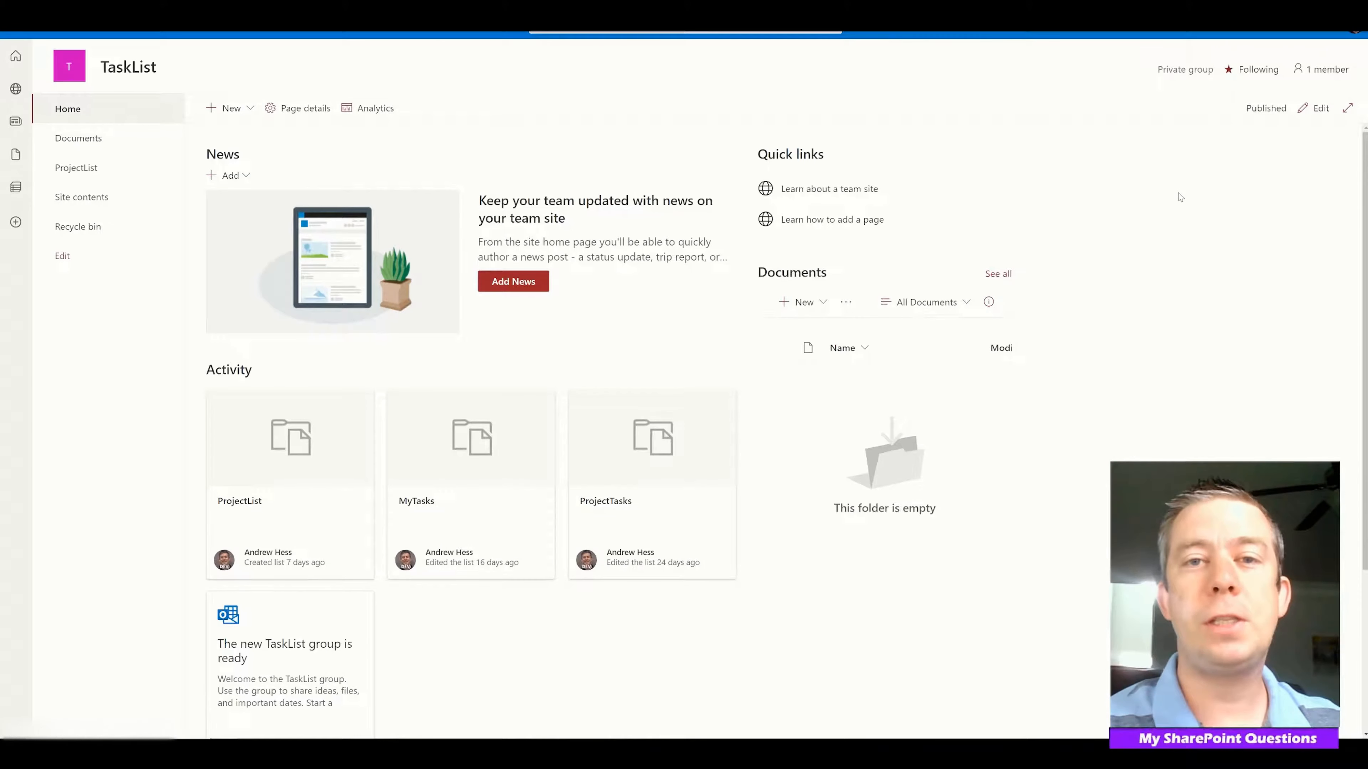
Open the content type gallery from the full site settings of the TaskList site.
{"action": "left_click", "coordinate": [1289, 34]}
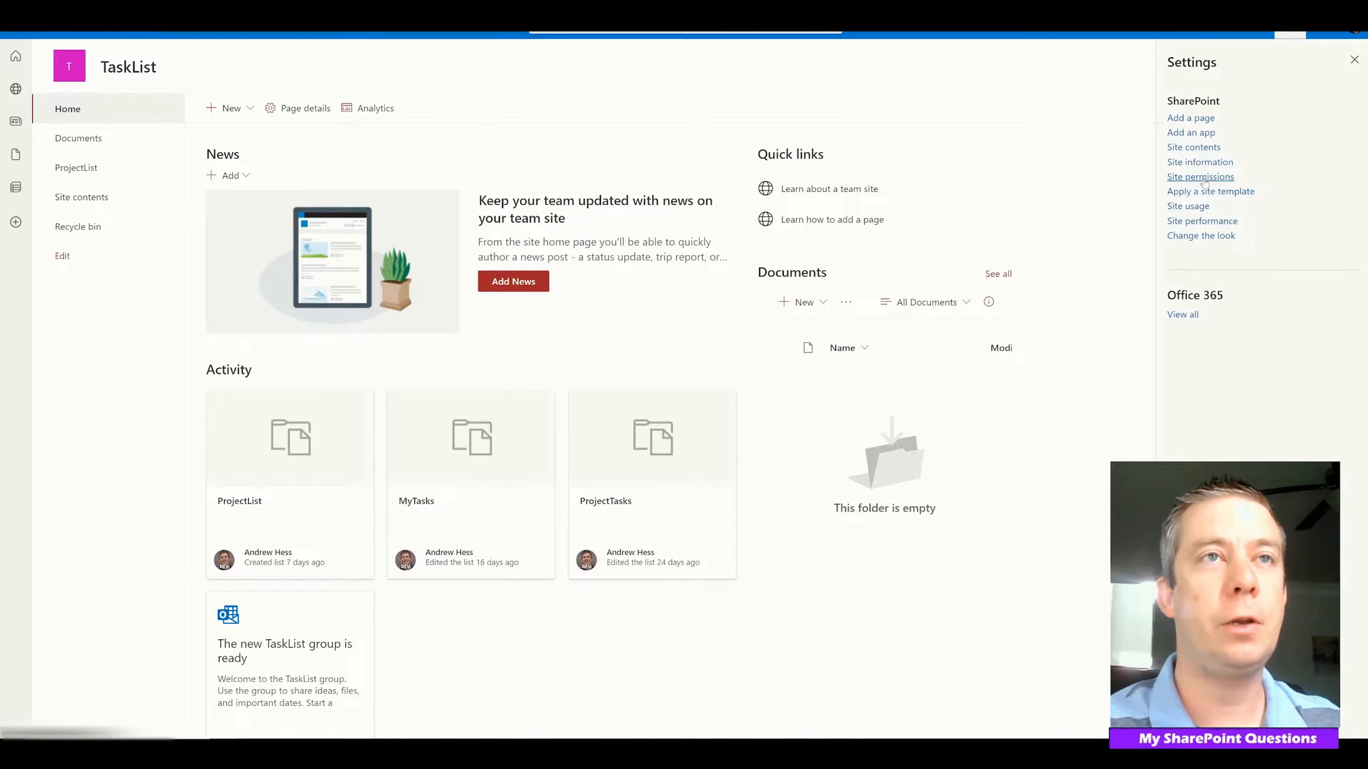
{"action": "left_click", "coordinate": [1199, 162]}
{"action": "left_click", "coordinate": [1200, 379]}
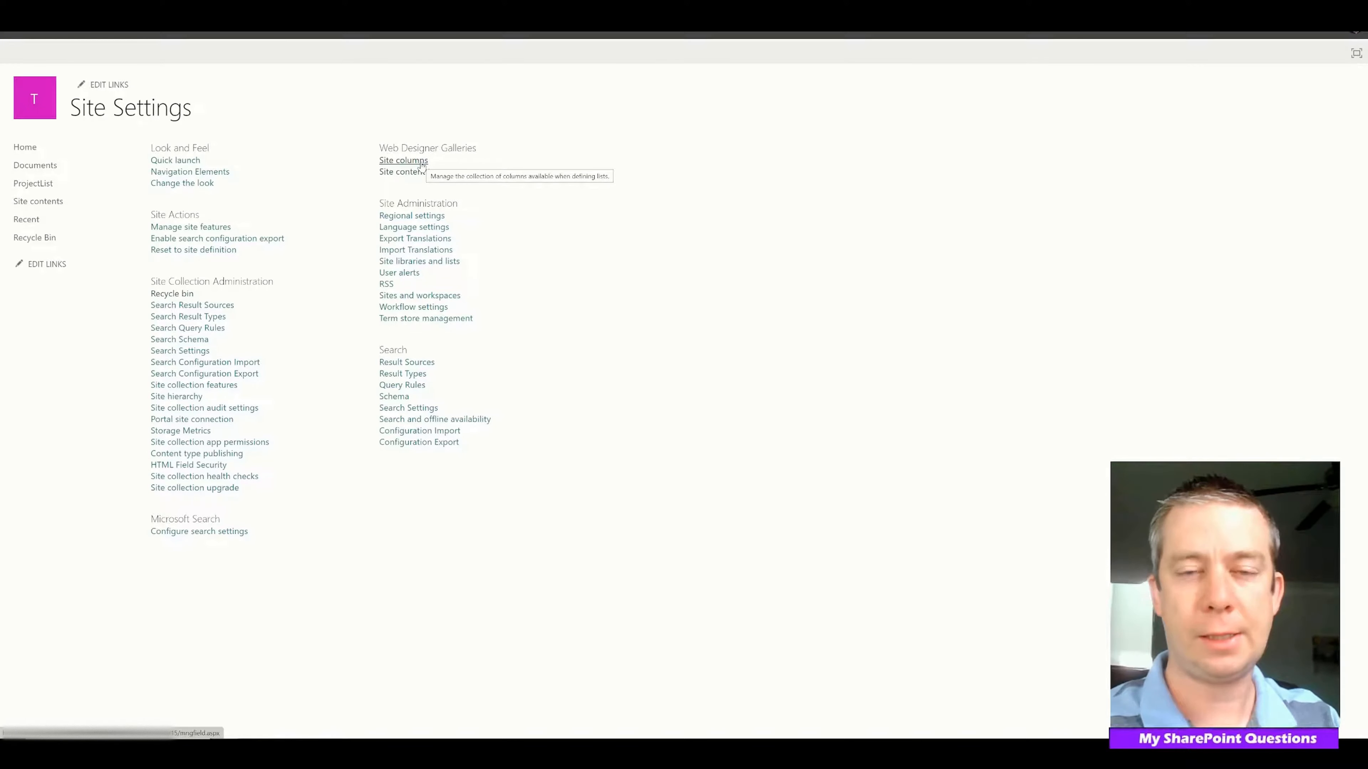
{"action": "left_click", "coordinate": [421, 161]}
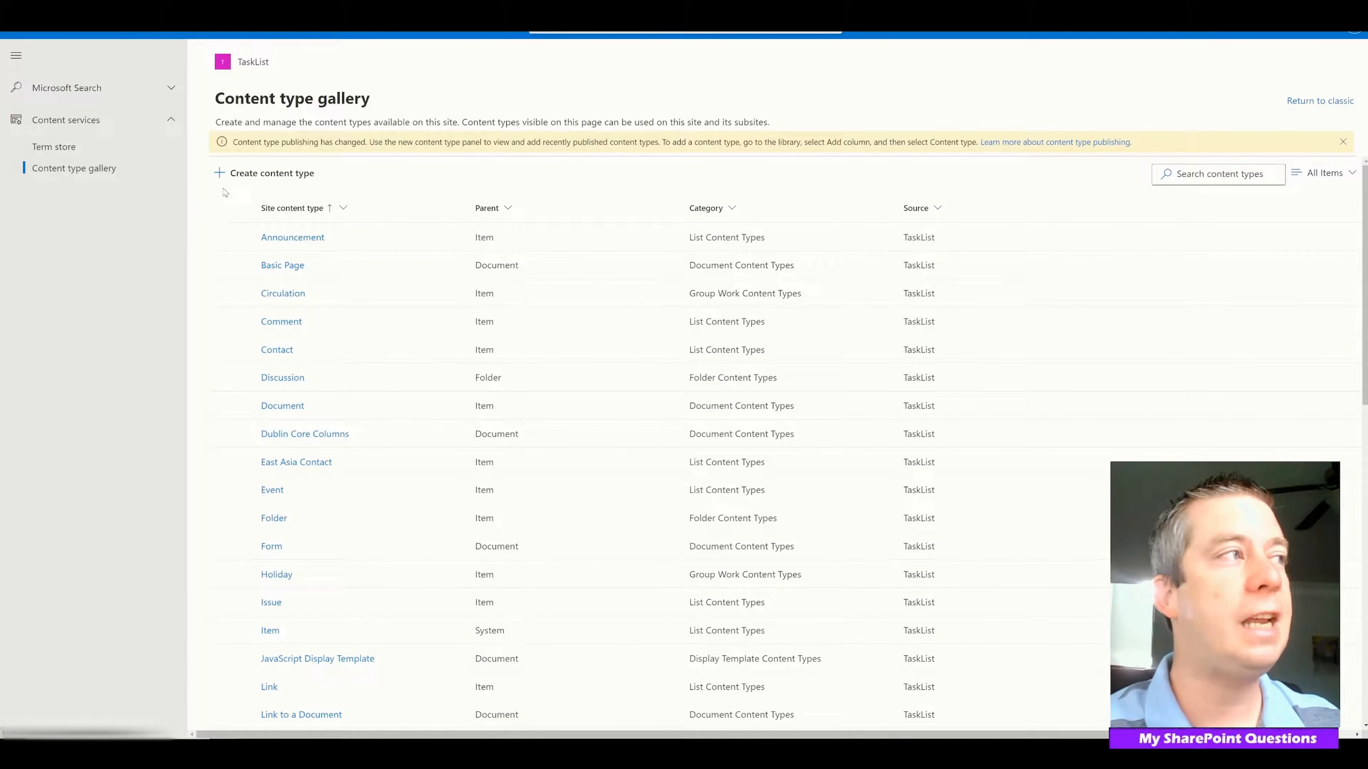
Start a new site content type and name it Regular Document.
{"action": "left_click", "coordinate": [259, 173]}
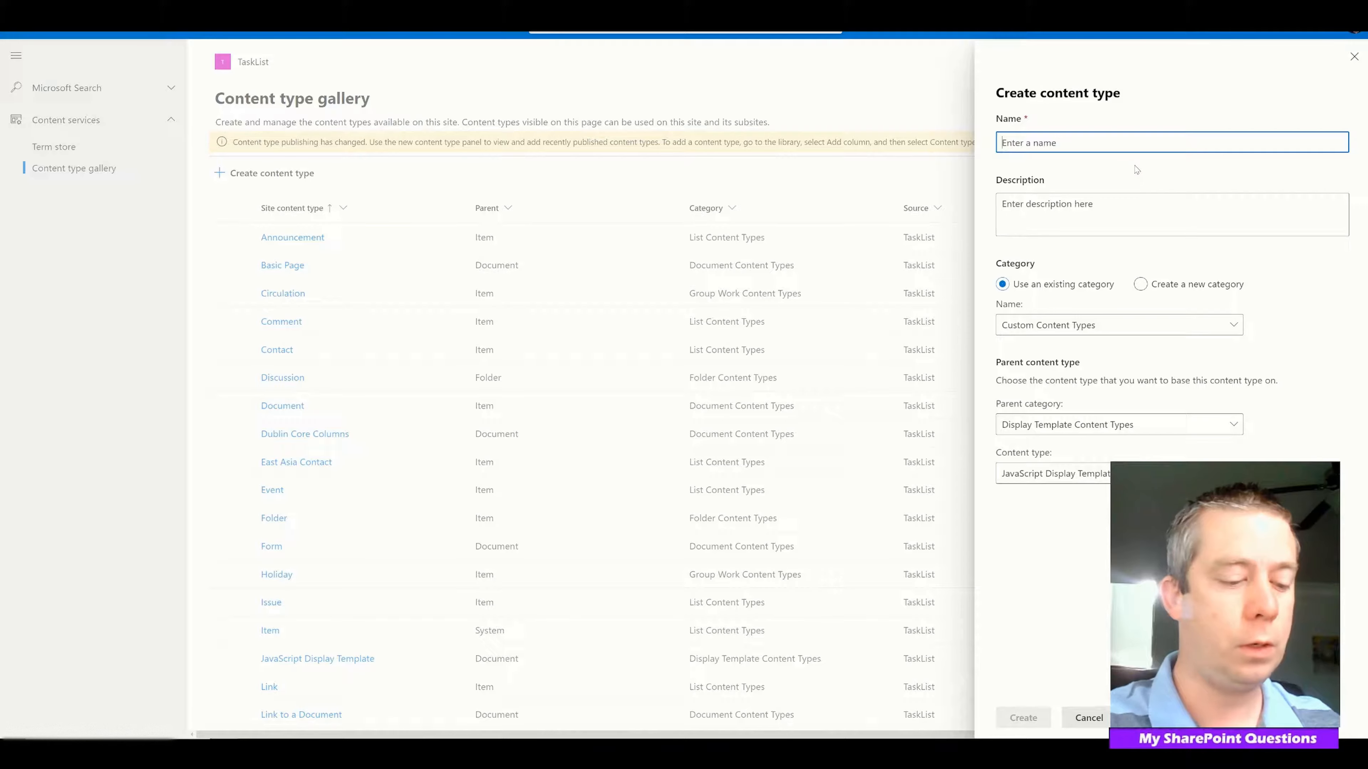
{"action": "type", "text": "Regular doc"}
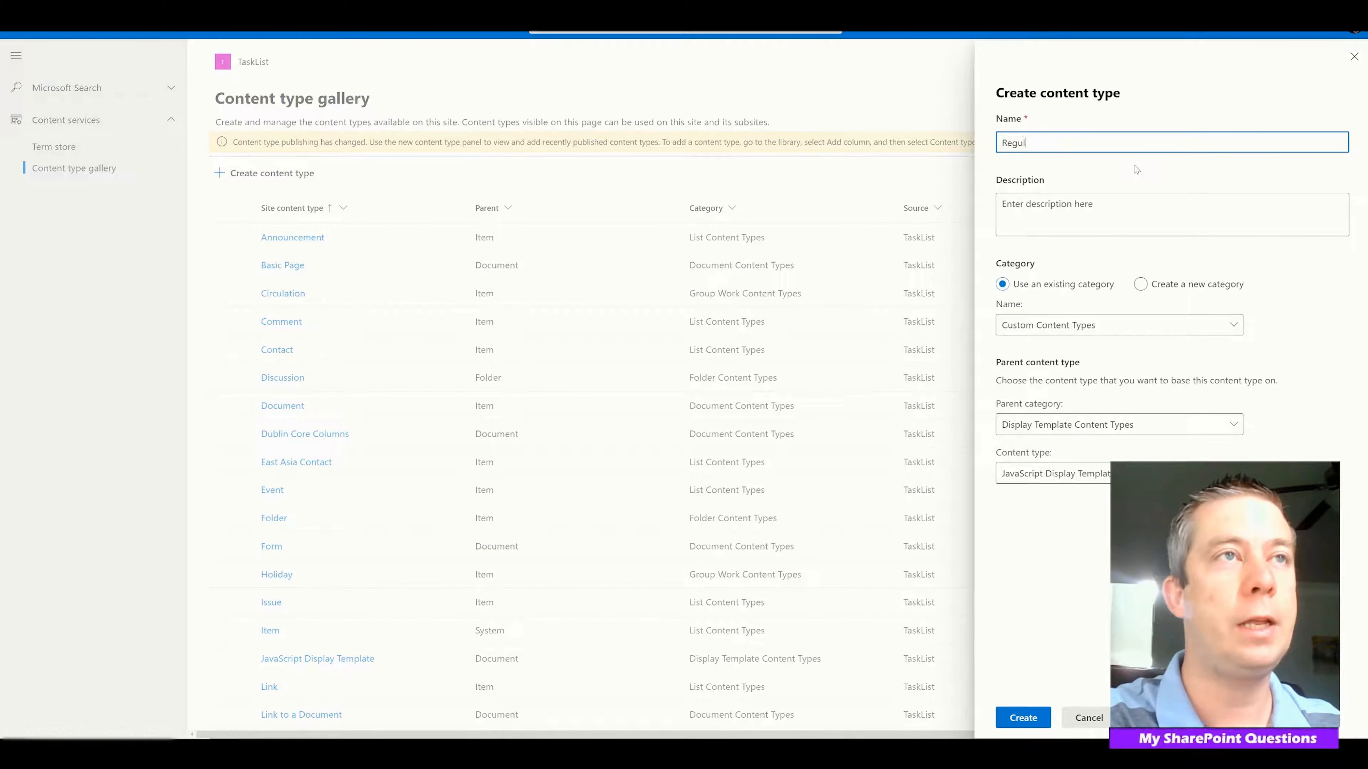
{"action": "key", "text": "BackSpace"}
{"action": "key", "text": "BackSpace"}
{"action": "key", "text": "BackSpace"}
{"action": "type", "text": "Document"}
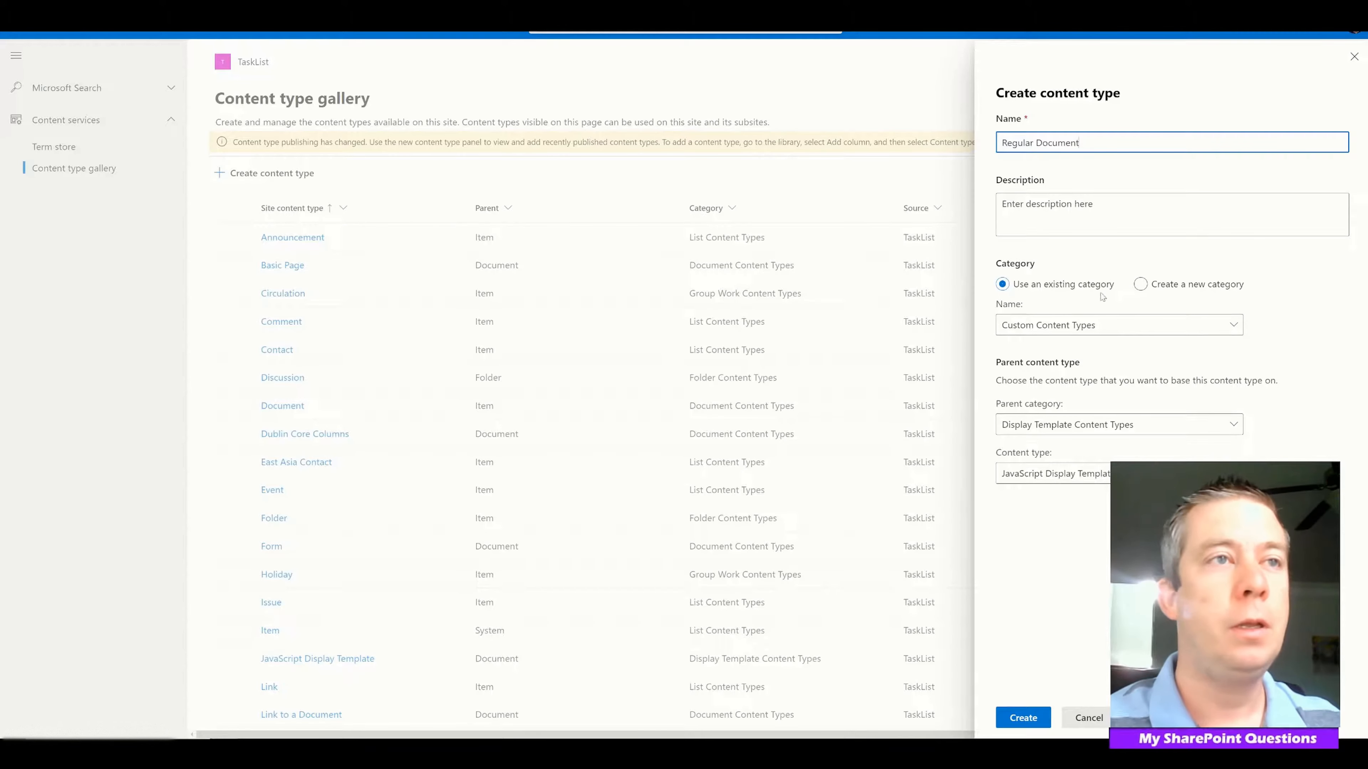
Assign the MySpQuestions category, use Document from Document Content Types as the parent, and create the content type.
{"action": "left_click", "coordinate": [1066, 326]}
{"action": "left_click", "coordinate": [1040, 493]}
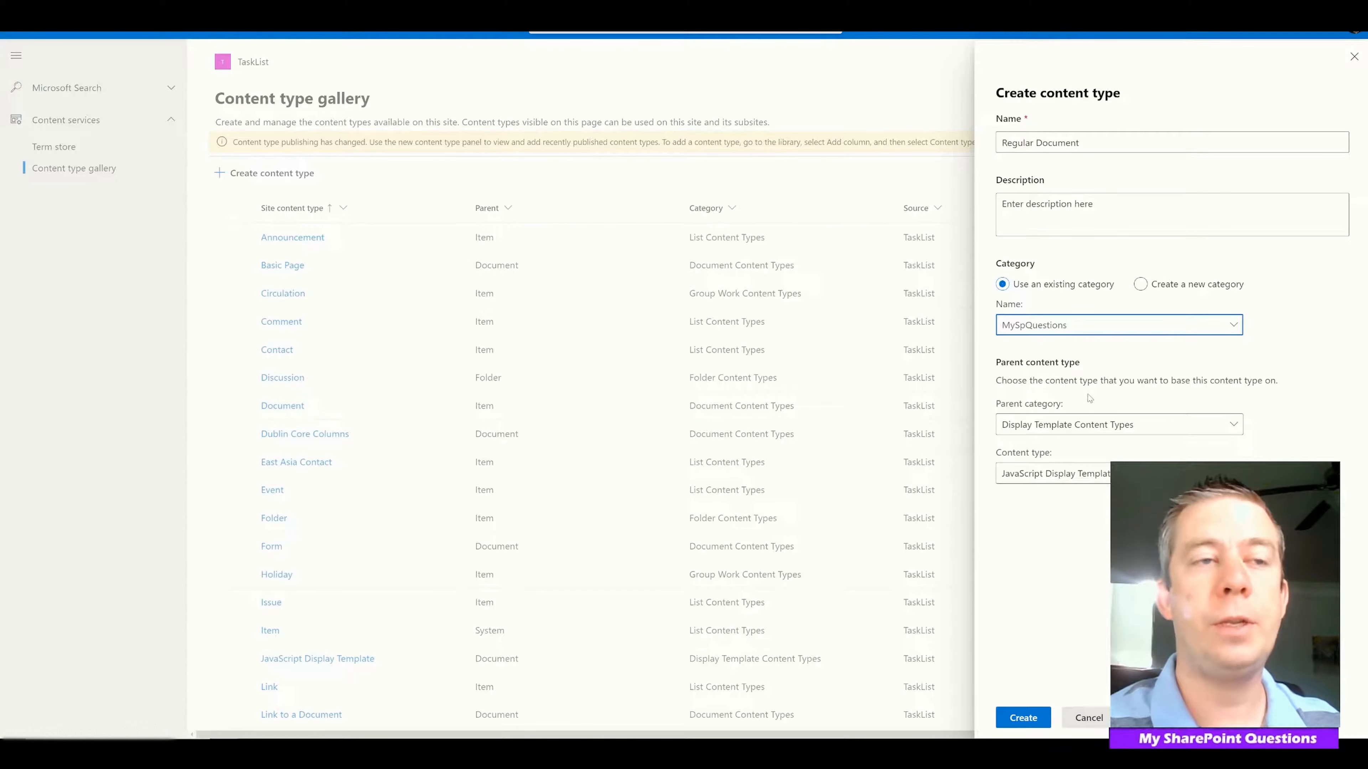
{"action": "left_click", "coordinate": [1074, 425]}
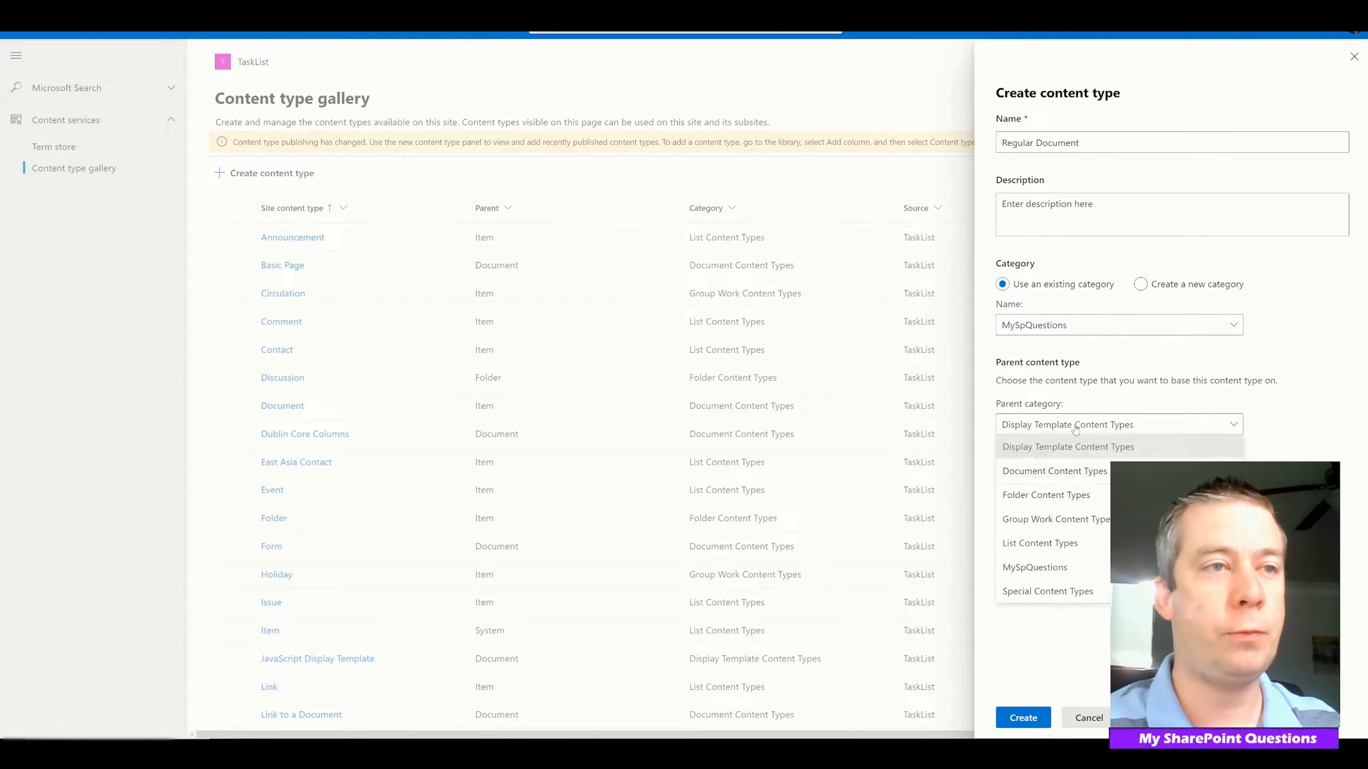
{"action": "left_click", "coordinate": [1034, 471]}
{"action": "left_click", "coordinate": [1031, 481]}
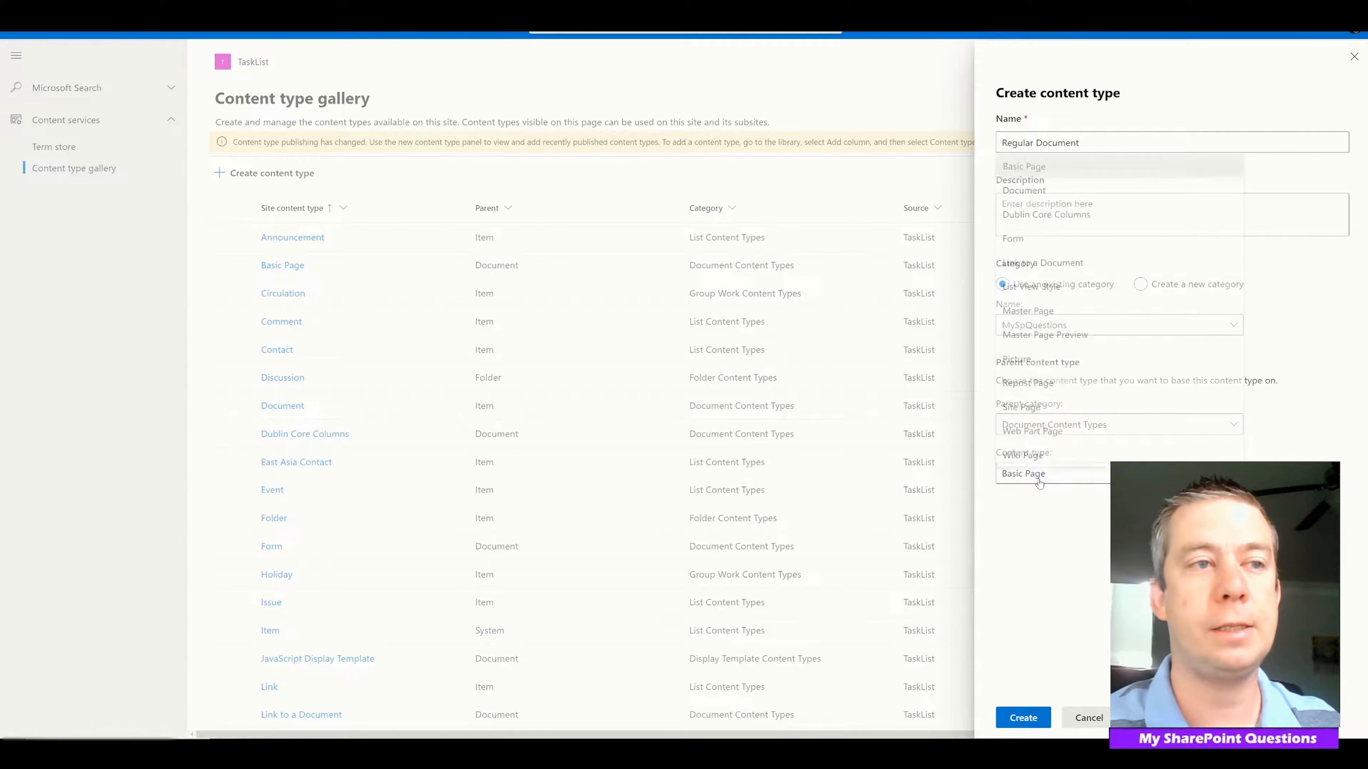
{"action": "left_click", "coordinate": [1030, 188]}
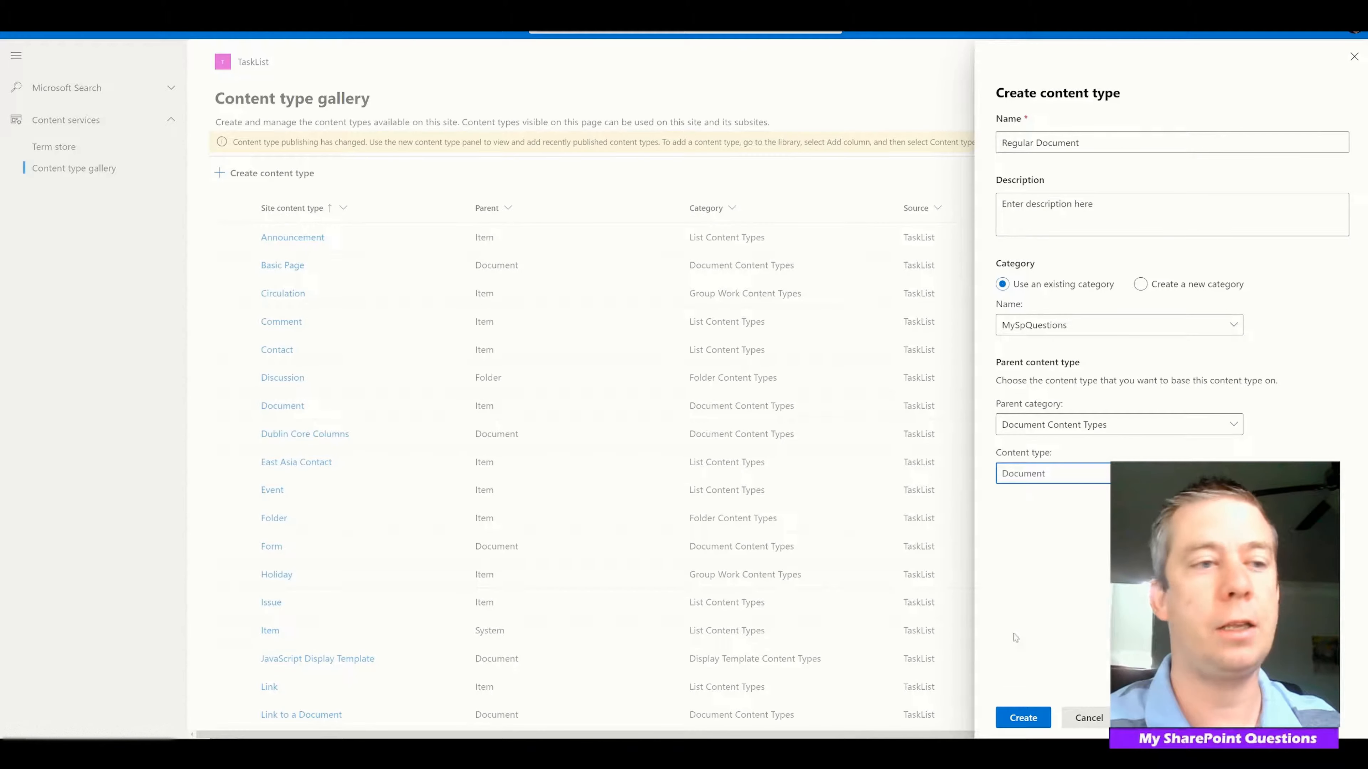
{"action": "left_click", "coordinate": [1023, 719]}
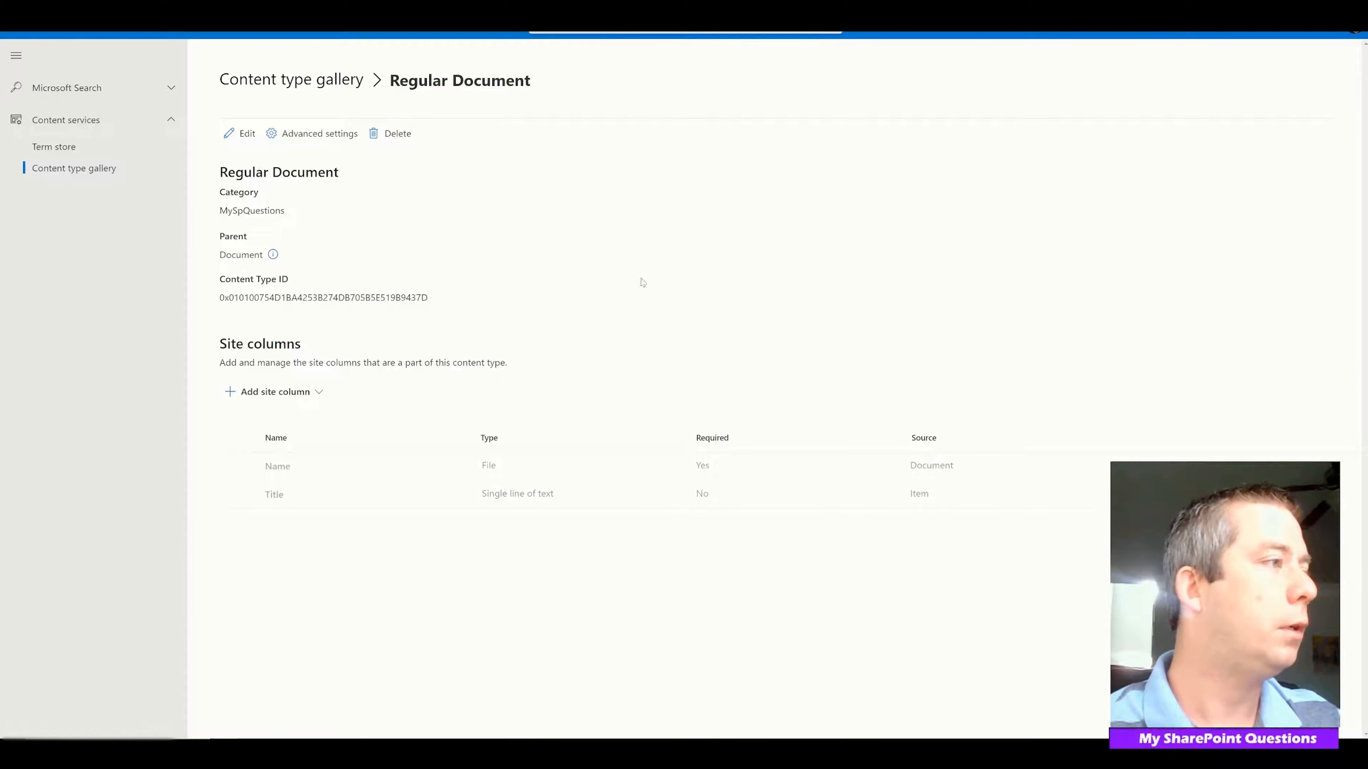
Pick the existing site columns ActualWork, Assumptions and Benefits from the MySPQuestions category for the Regular Document content type.
{"action": "left_click", "coordinate": [289, 397]}
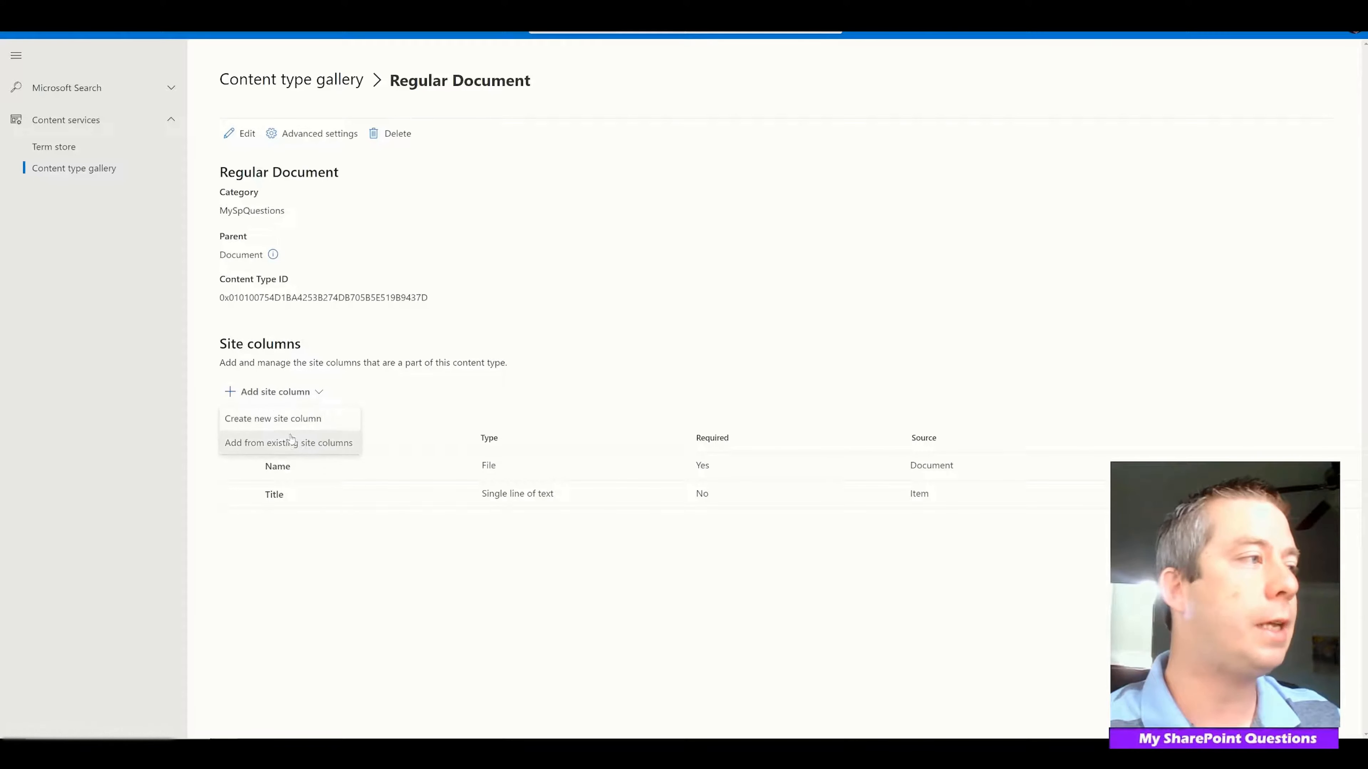
{"action": "left_click", "coordinate": [284, 447]}
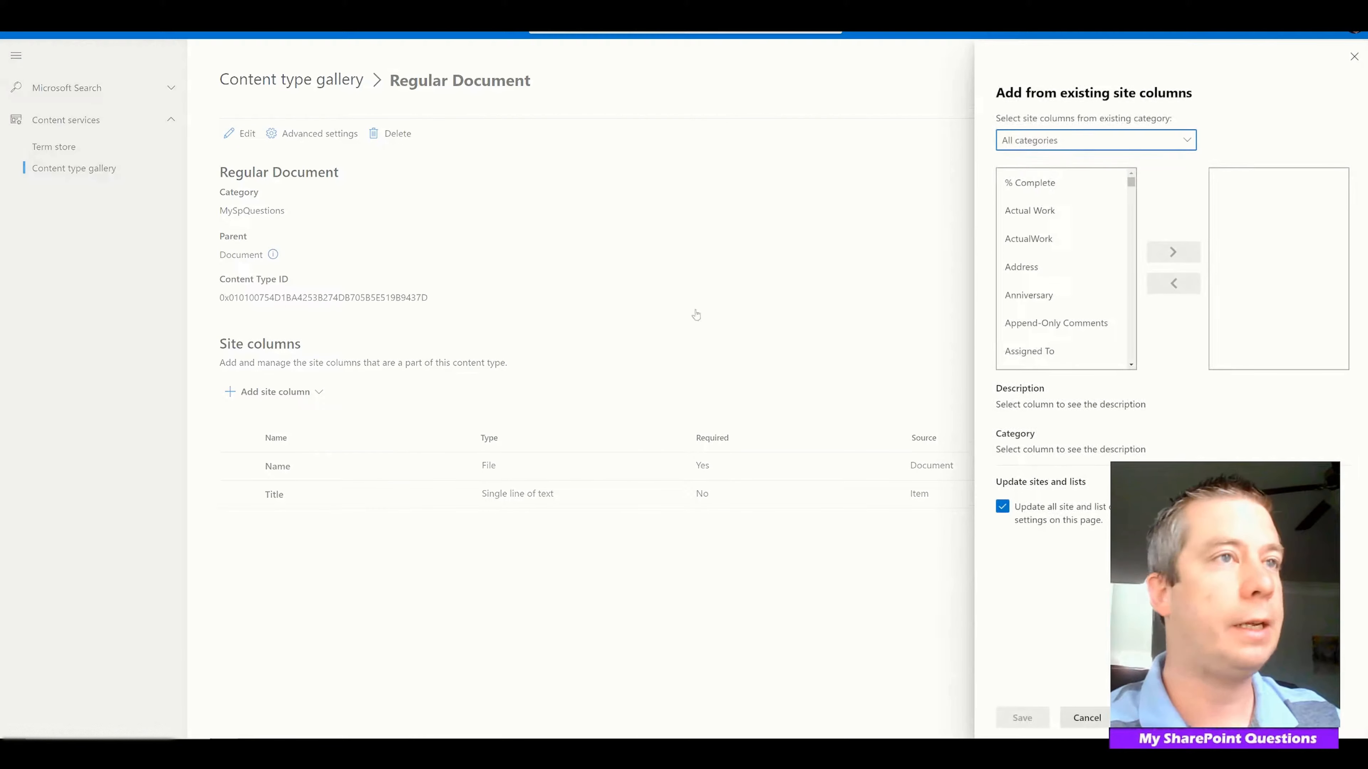
{"action": "left_click", "coordinate": [1069, 141]}
{"action": "left_click", "coordinate": [1015, 424]}
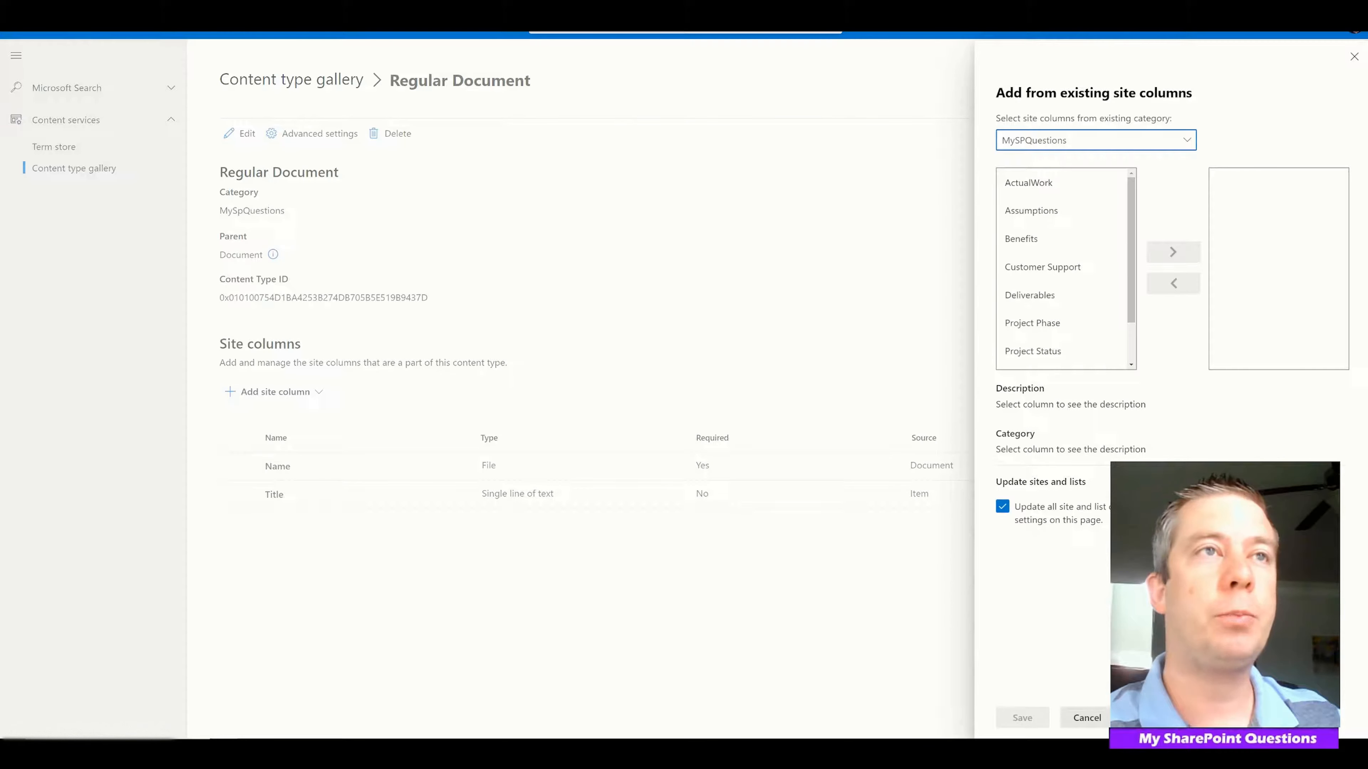
{"action": "left_click", "coordinate": [1064, 182]}
{"action": "left_click", "coordinate": [1166, 263]}
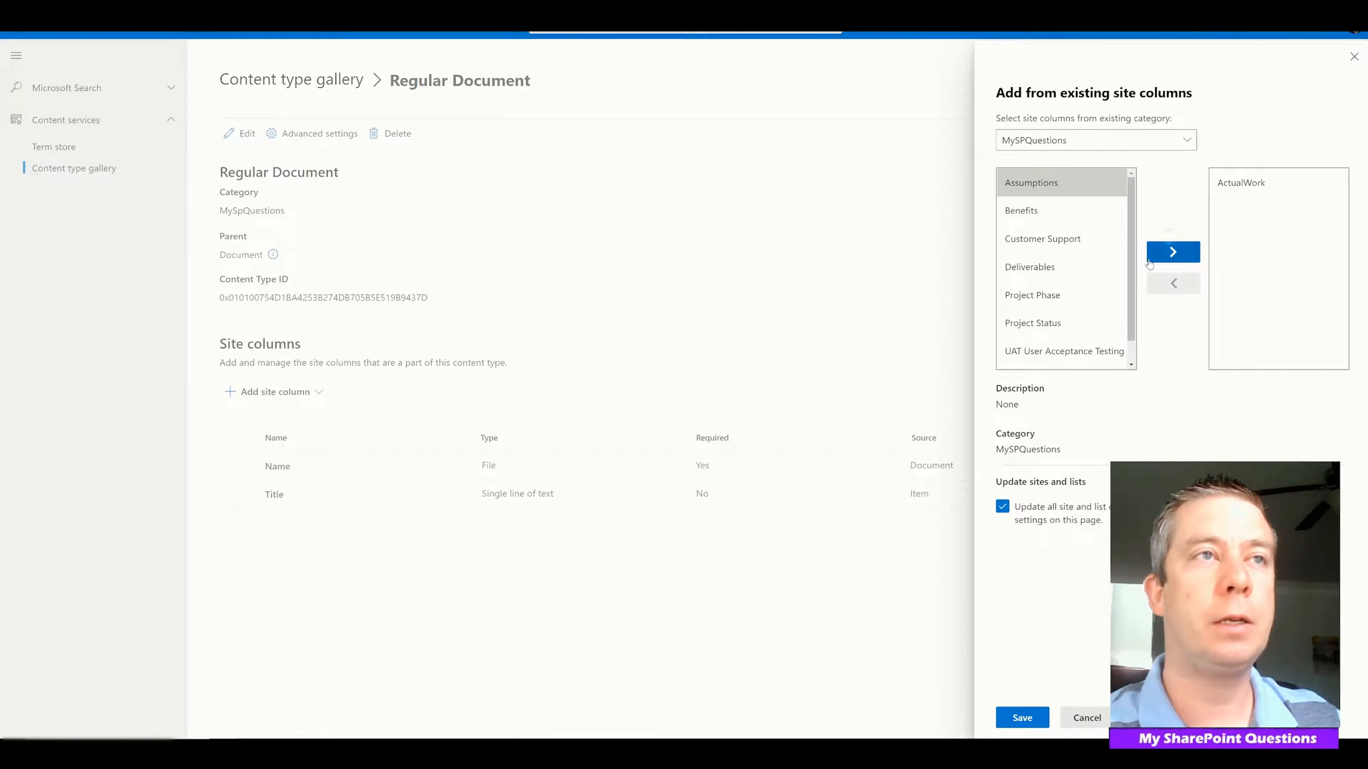
{"action": "left_click", "coordinate": [1165, 257]}
{"action": "left_click", "coordinate": [1166, 259]}
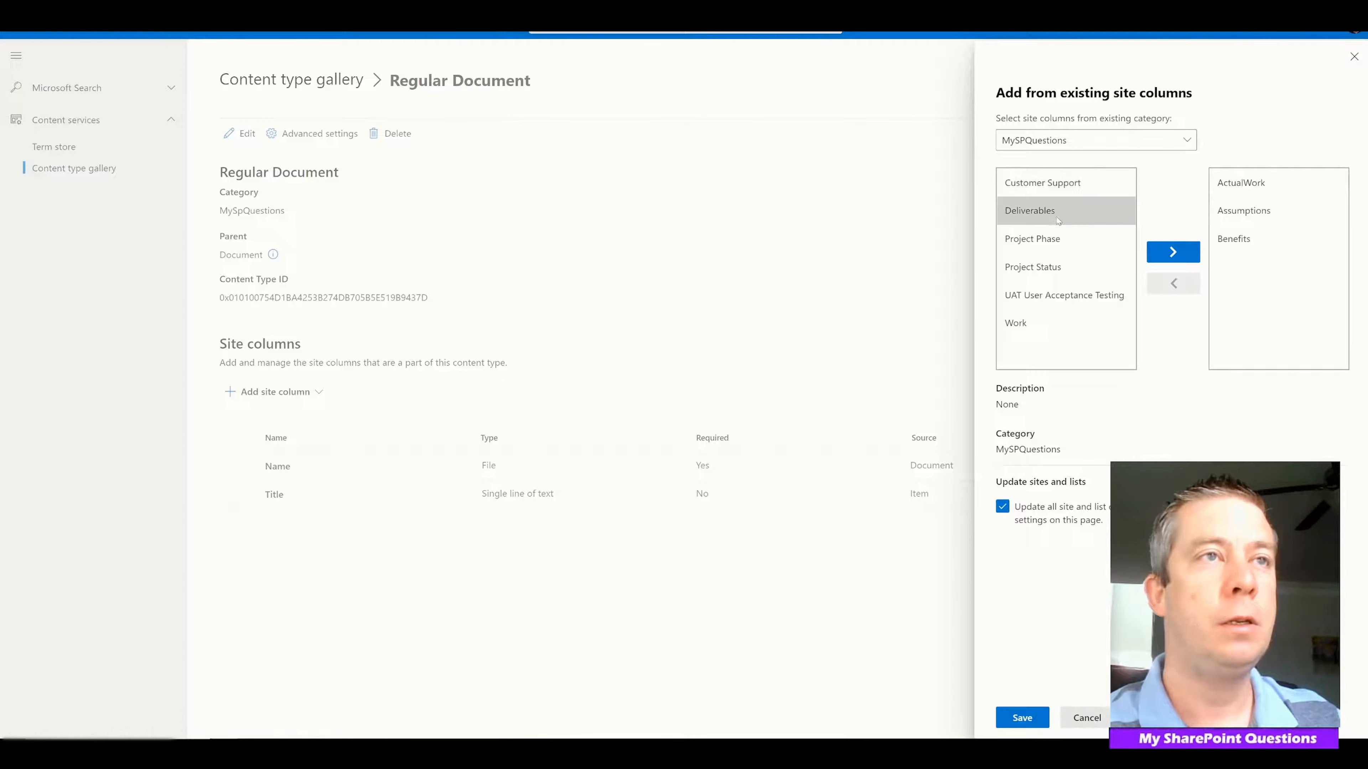
Add Deliverables, Project Phase, Project Status and Work to the chosen columns and save them to Regular Document.
{"action": "left_click", "coordinate": [1167, 260]}
{"action": "left_click", "coordinate": [1165, 259]}
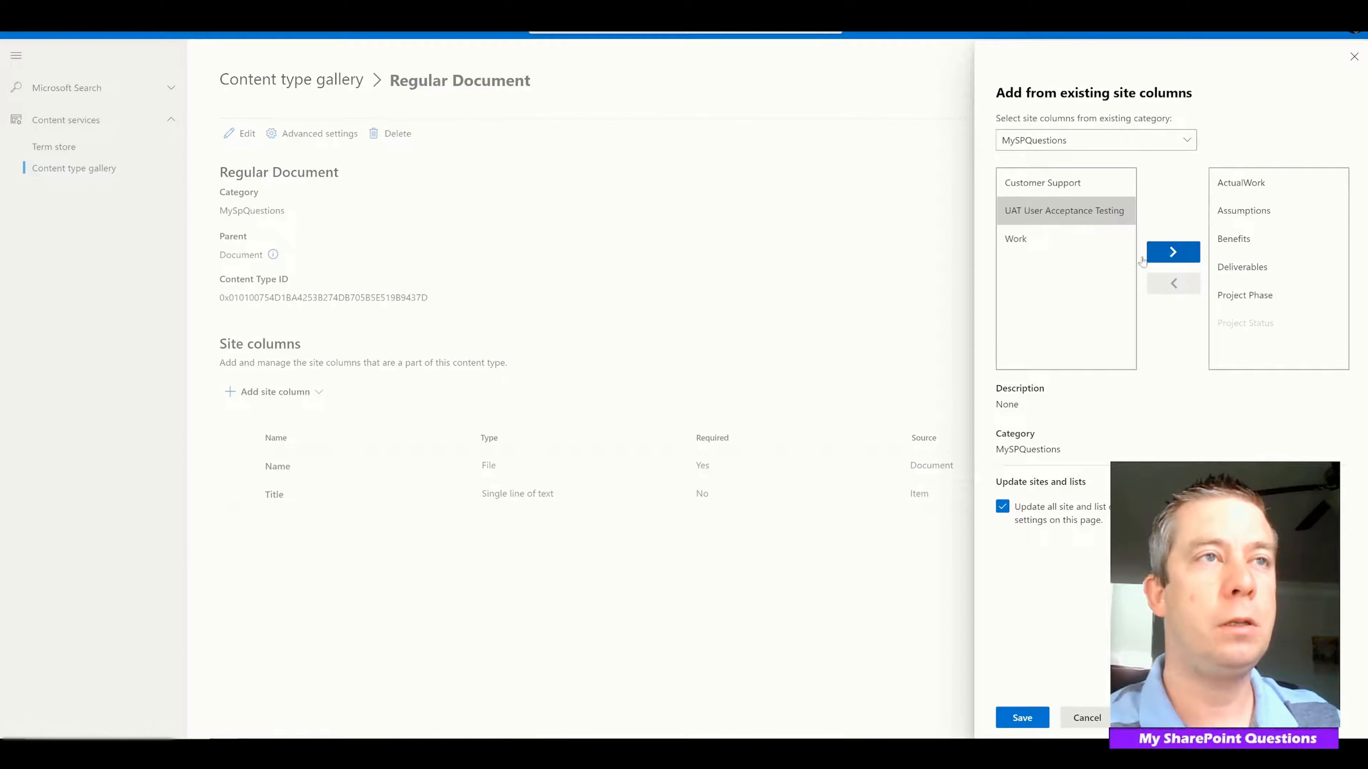
{"action": "left_click", "coordinate": [1166, 258]}
{"action": "left_click", "coordinate": [1166, 256]}
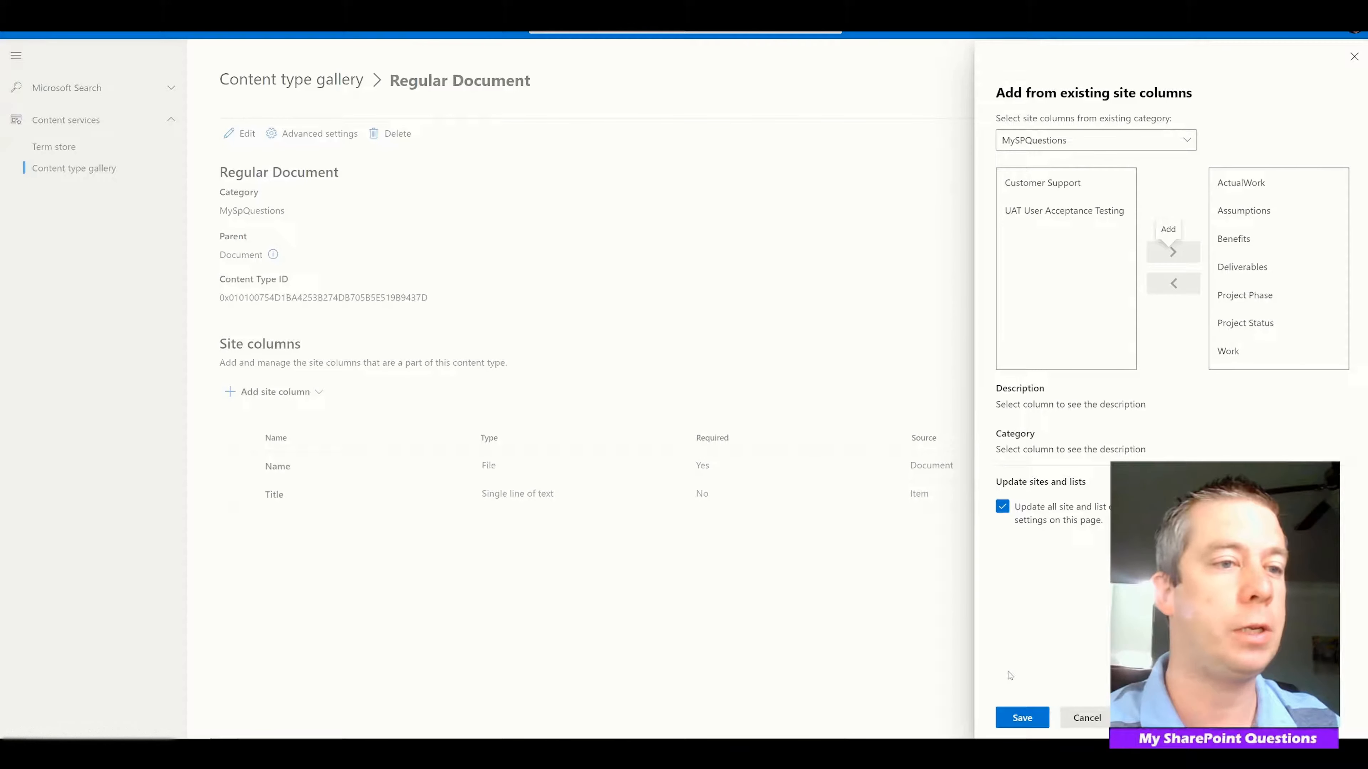
{"action": "left_click", "coordinate": [1023, 718]}
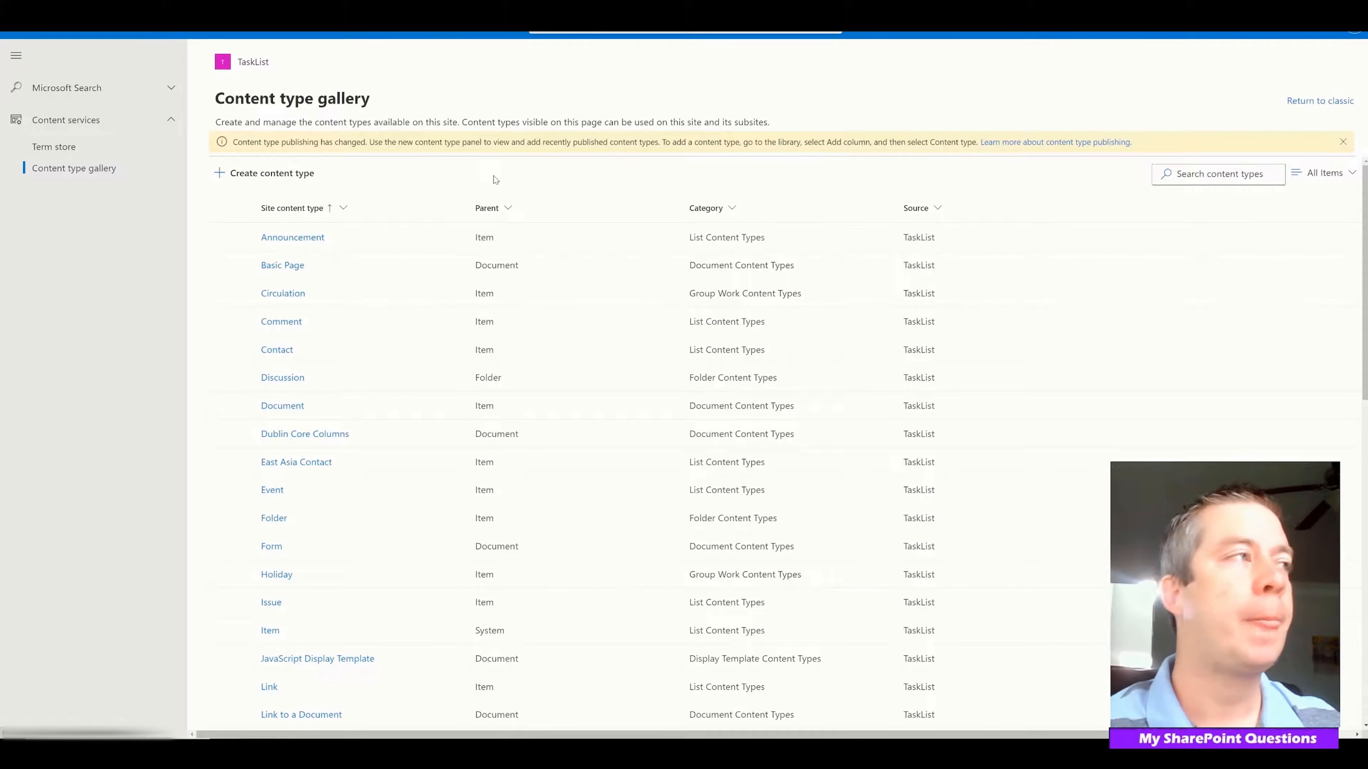
Create a content type named Software Documents in the MySpQuestions category, with Document from Document Content Types as its parent.
{"action": "left_click", "coordinate": [262, 173]}
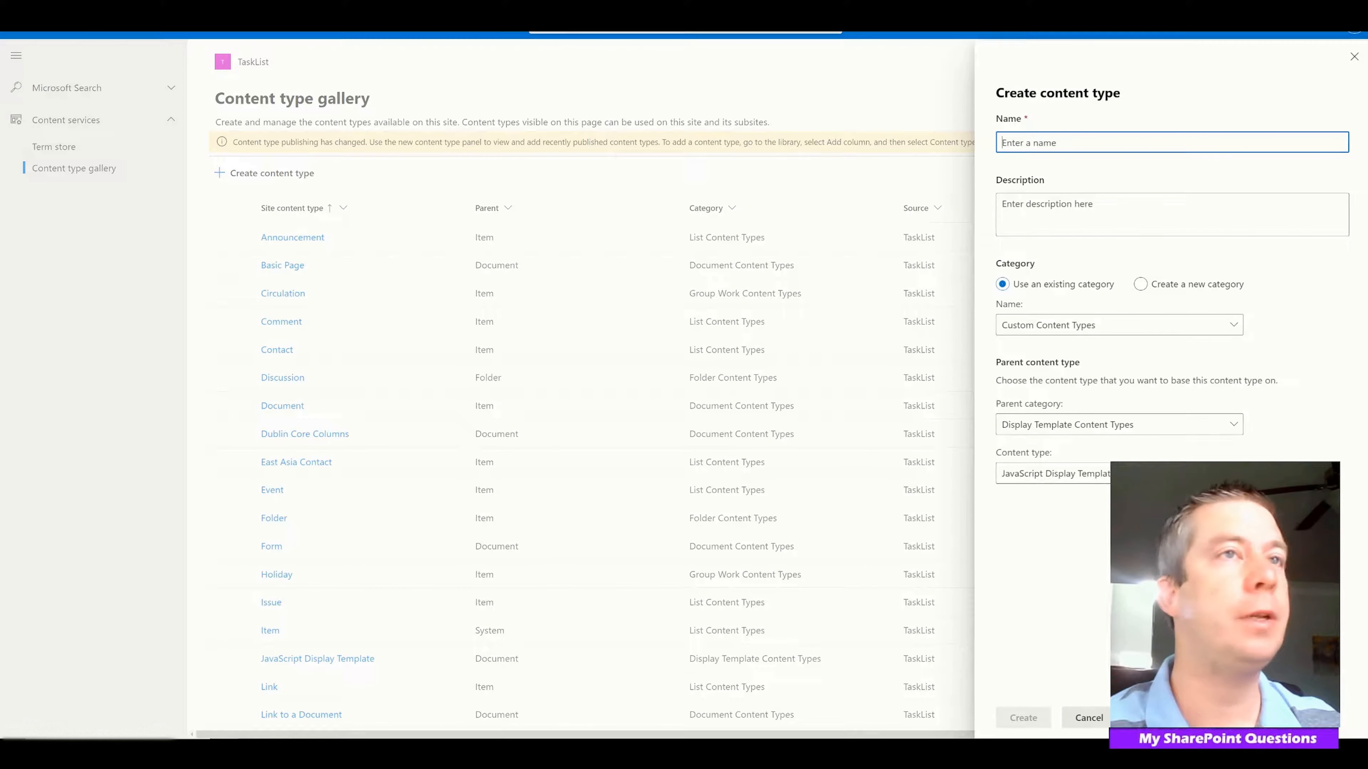
{"action": "type", "text": "Softwa"}
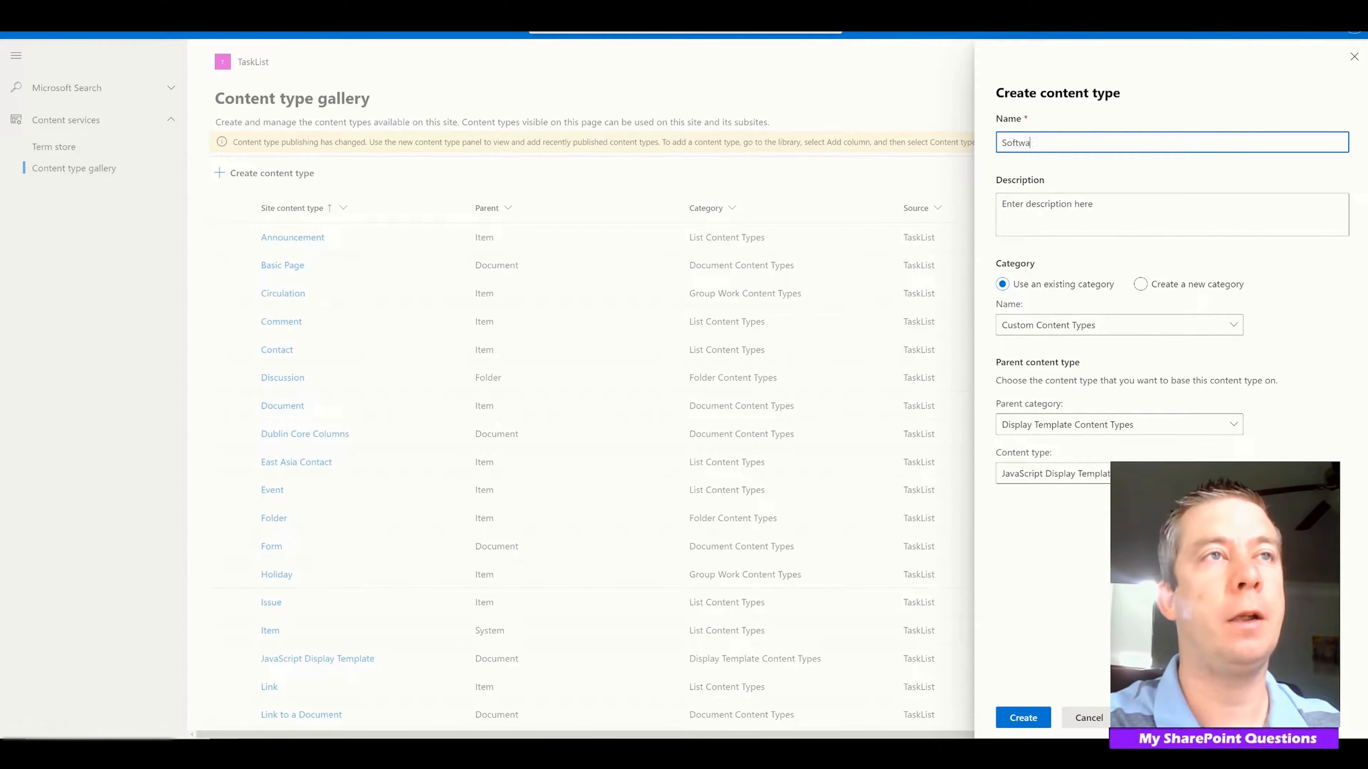
{"action": "type", "text": "re Documents"}
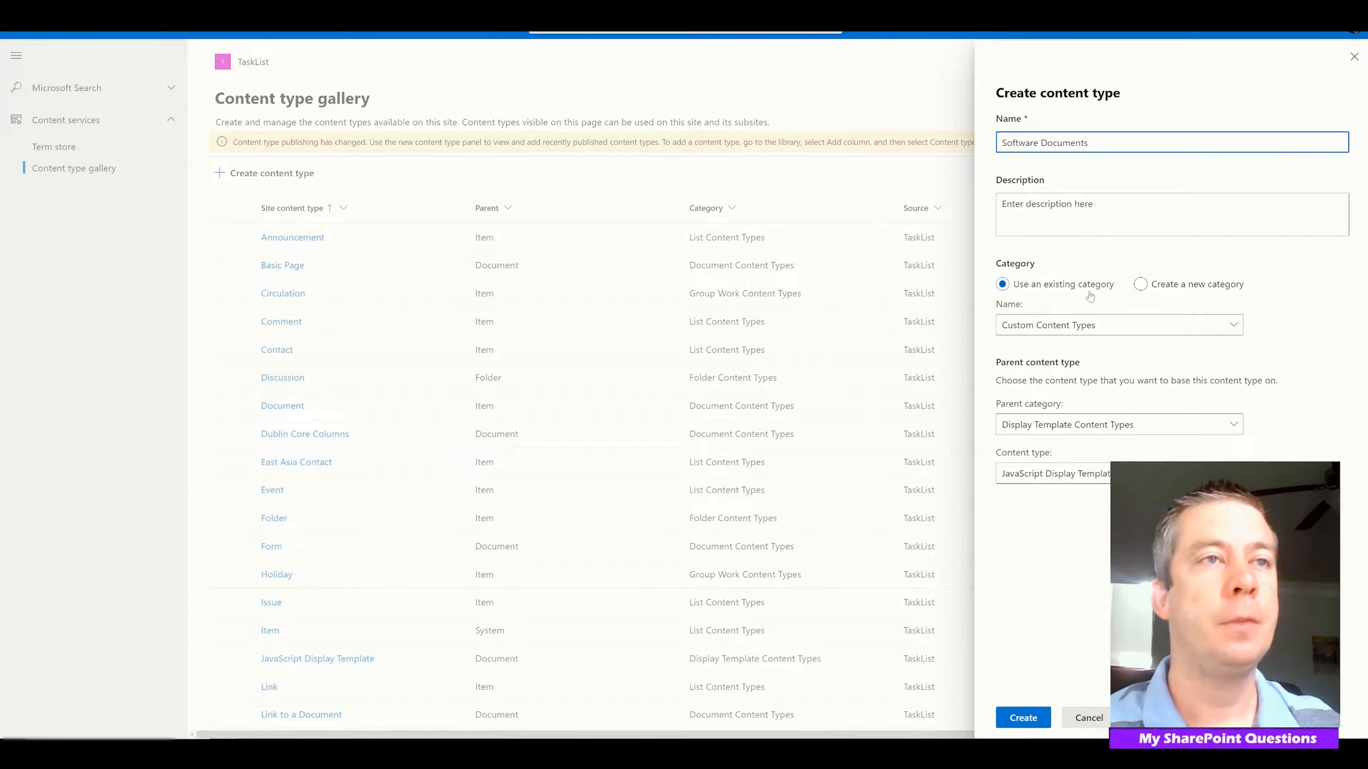
{"action": "left_click", "coordinate": [1088, 325]}
{"action": "left_click", "coordinate": [1037, 492]}
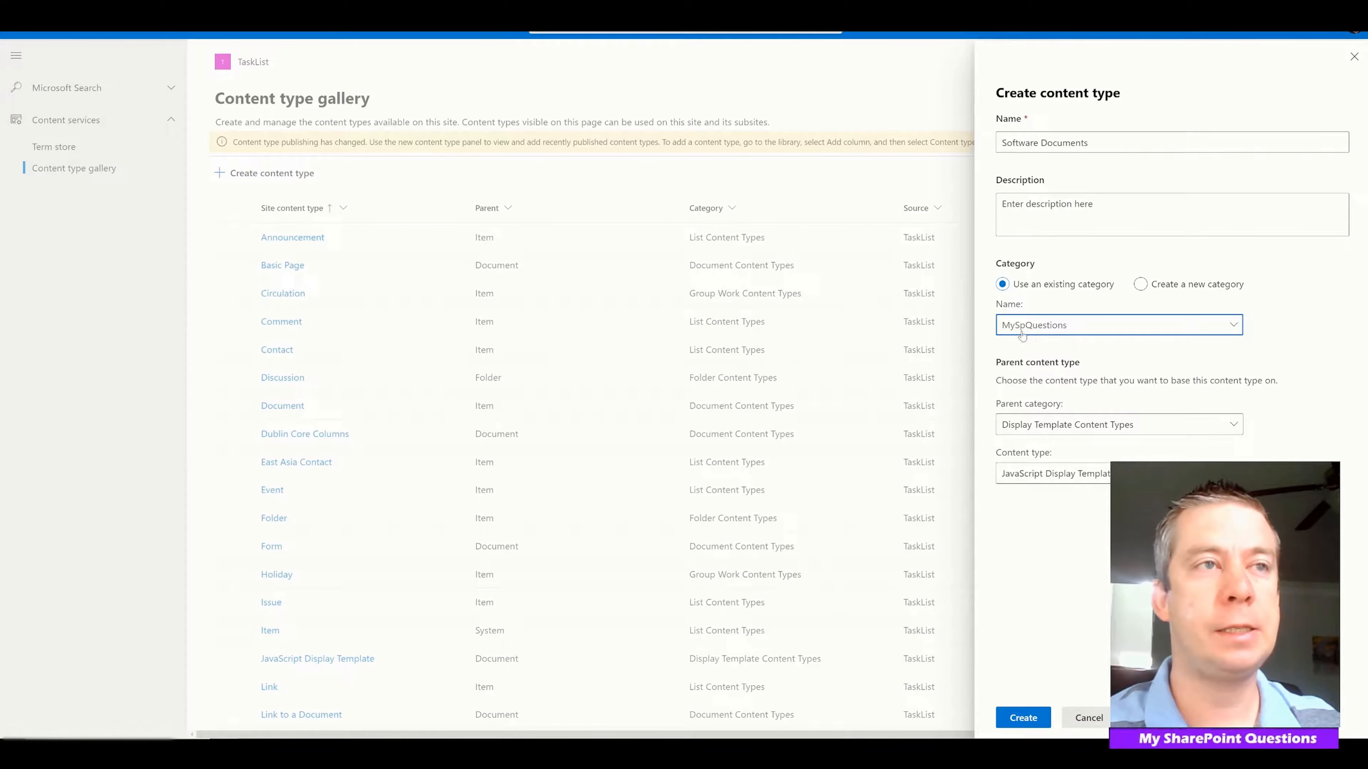
{"action": "left_click", "coordinate": [1031, 426]}
{"action": "left_click", "coordinate": [1034, 471]}
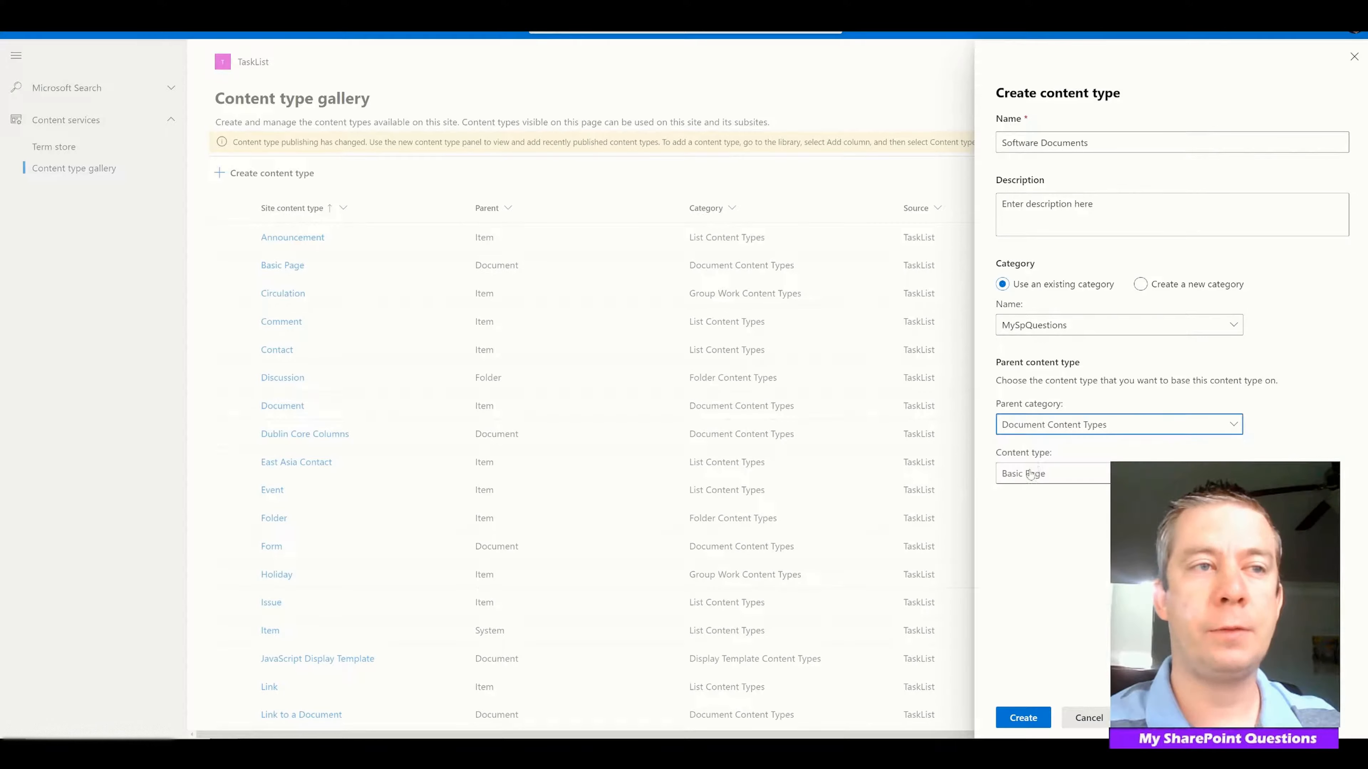
{"action": "left_click", "coordinate": [1033, 474]}
{"action": "left_click", "coordinate": [1029, 189]}
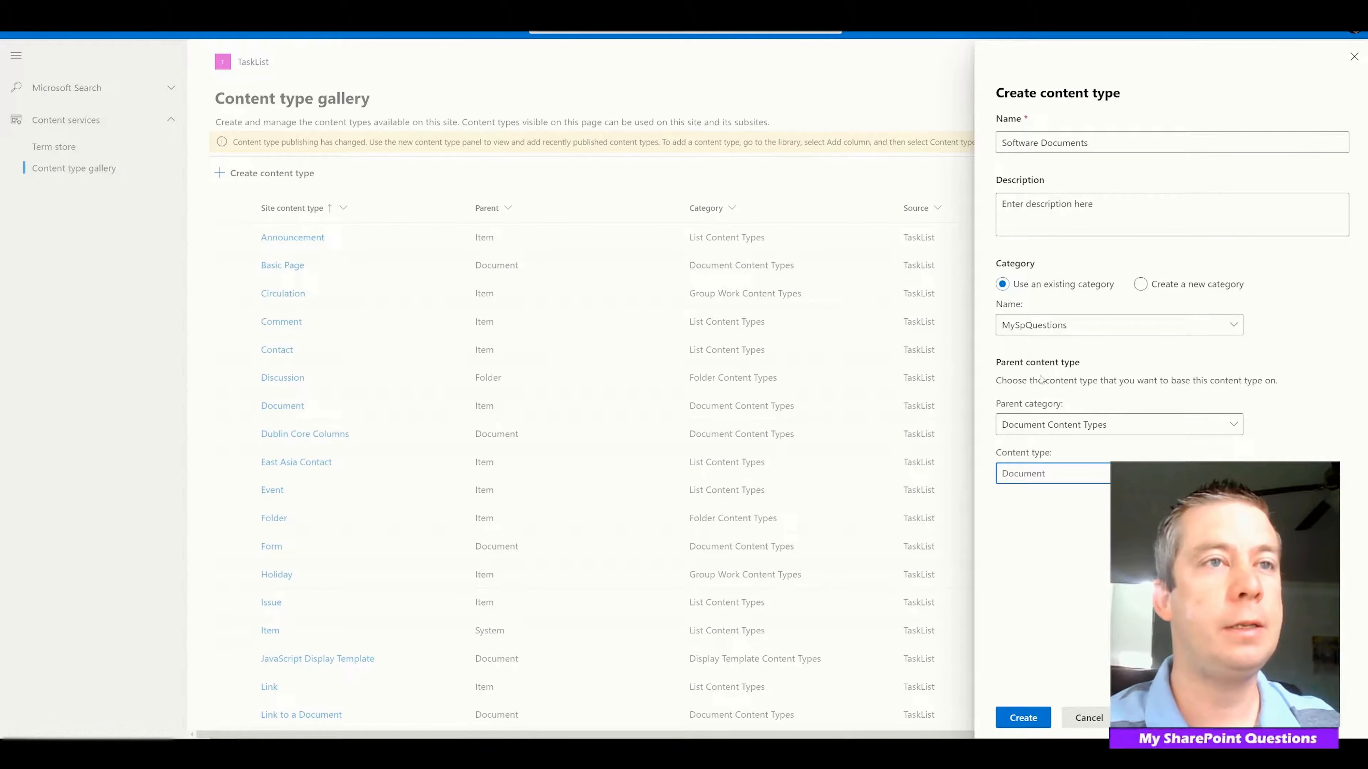
{"action": "left_click", "coordinate": [1023, 715]}
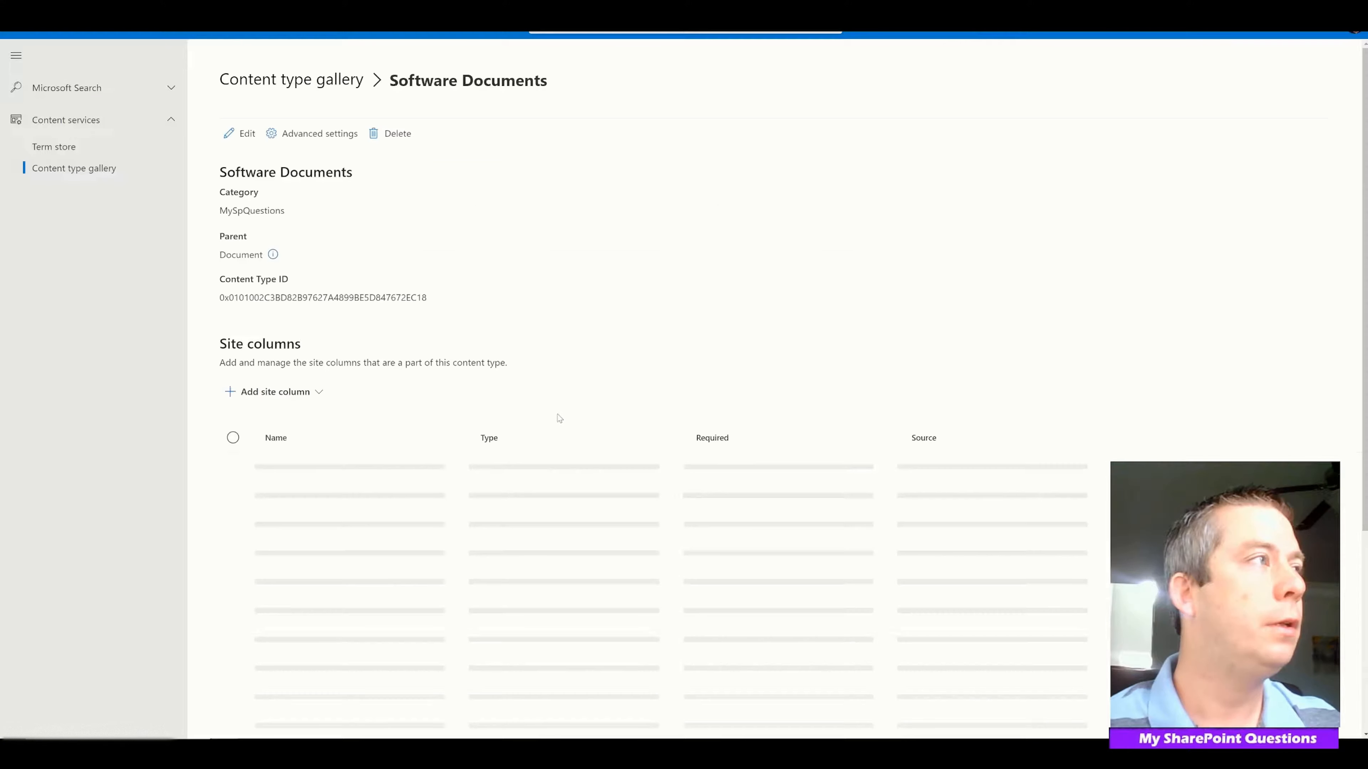
Pick the existing site columns ActualWork and Customer Support from the MySPQuestions category for the Software Documents content type.
{"action": "left_click", "coordinate": [272, 392]}
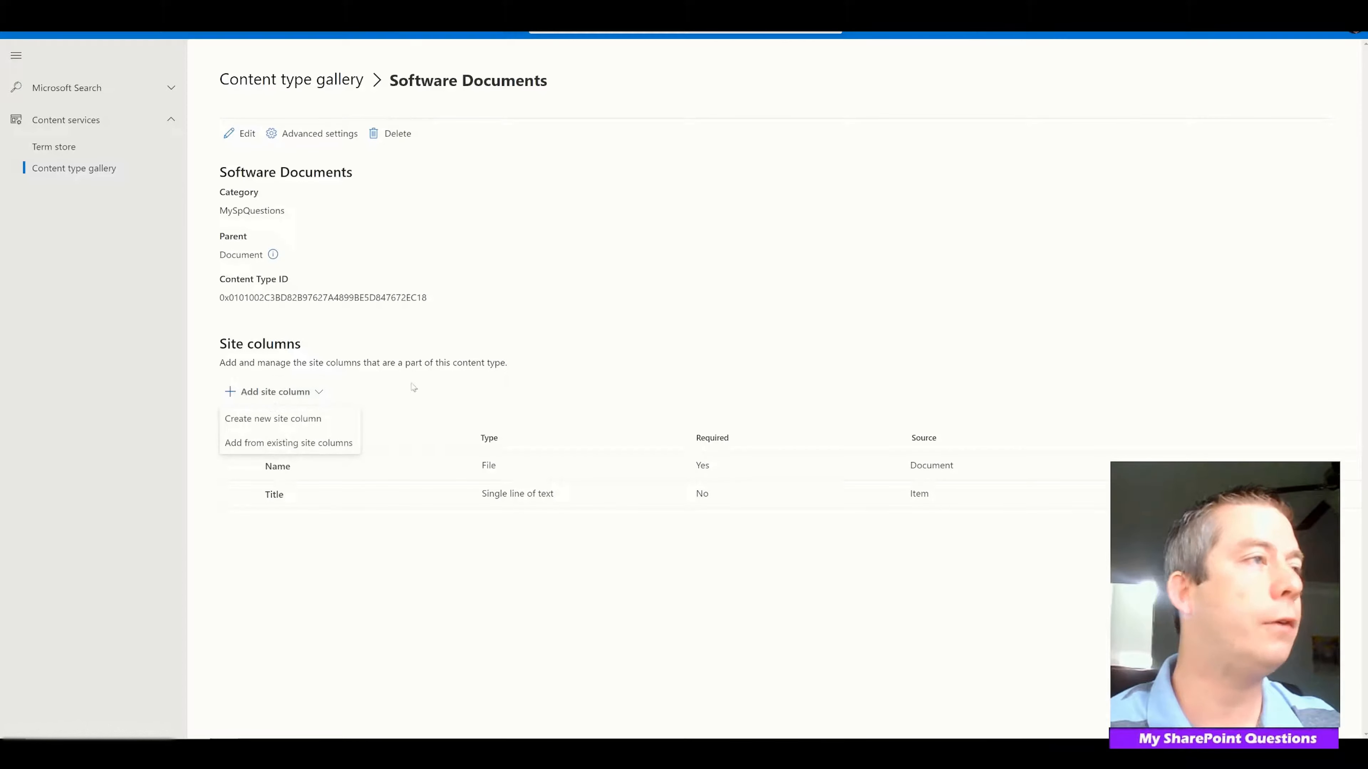
{"action": "left_click", "coordinate": [291, 443]}
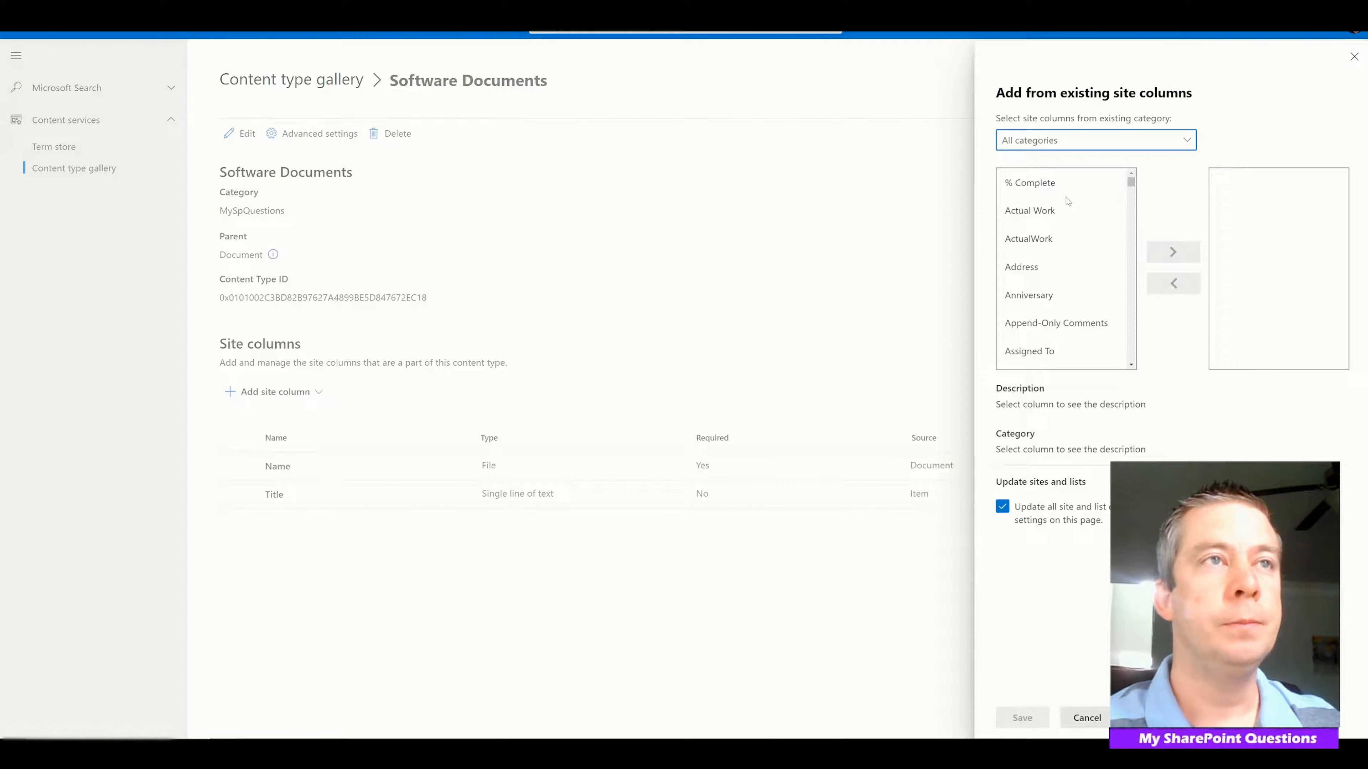
{"action": "left_click", "coordinate": [1094, 138]}
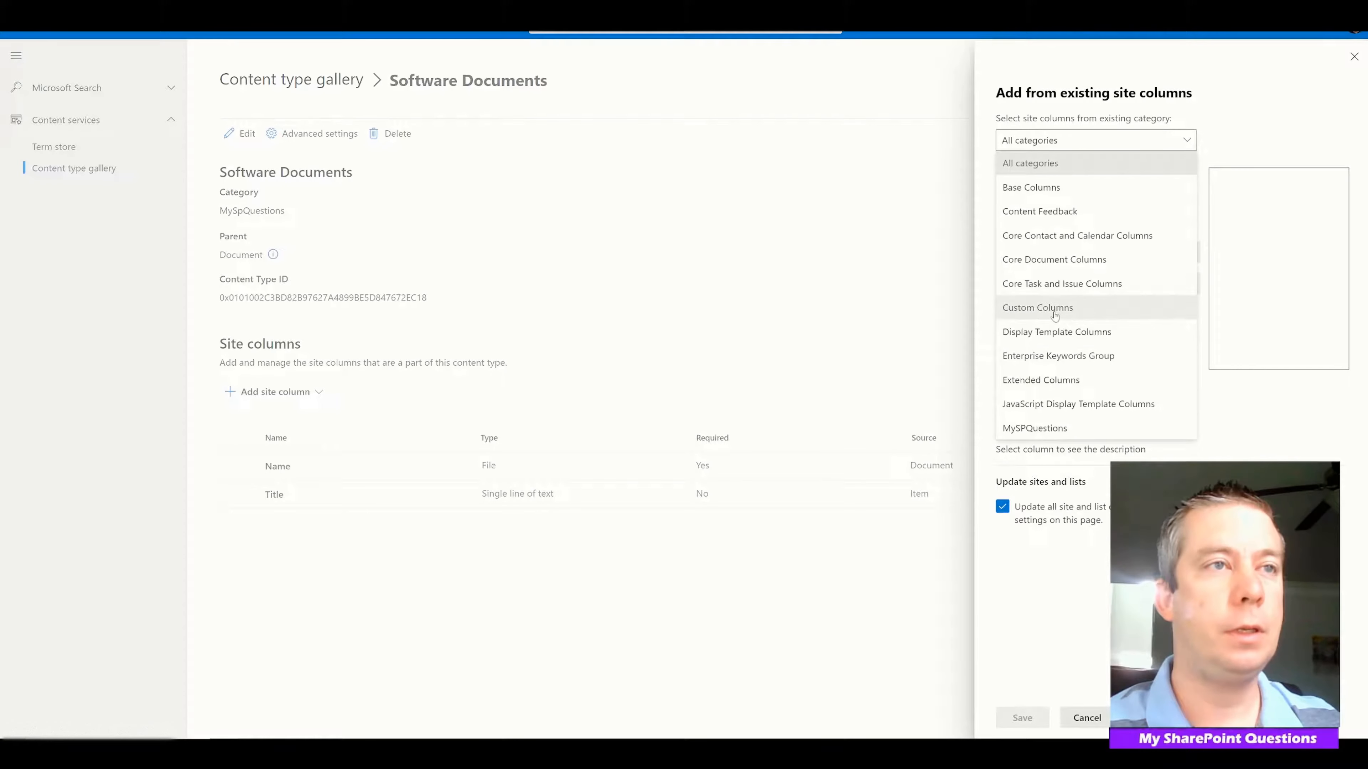
{"action": "left_click", "coordinate": [1034, 428]}
{"action": "left_click", "coordinate": [1031, 182]}
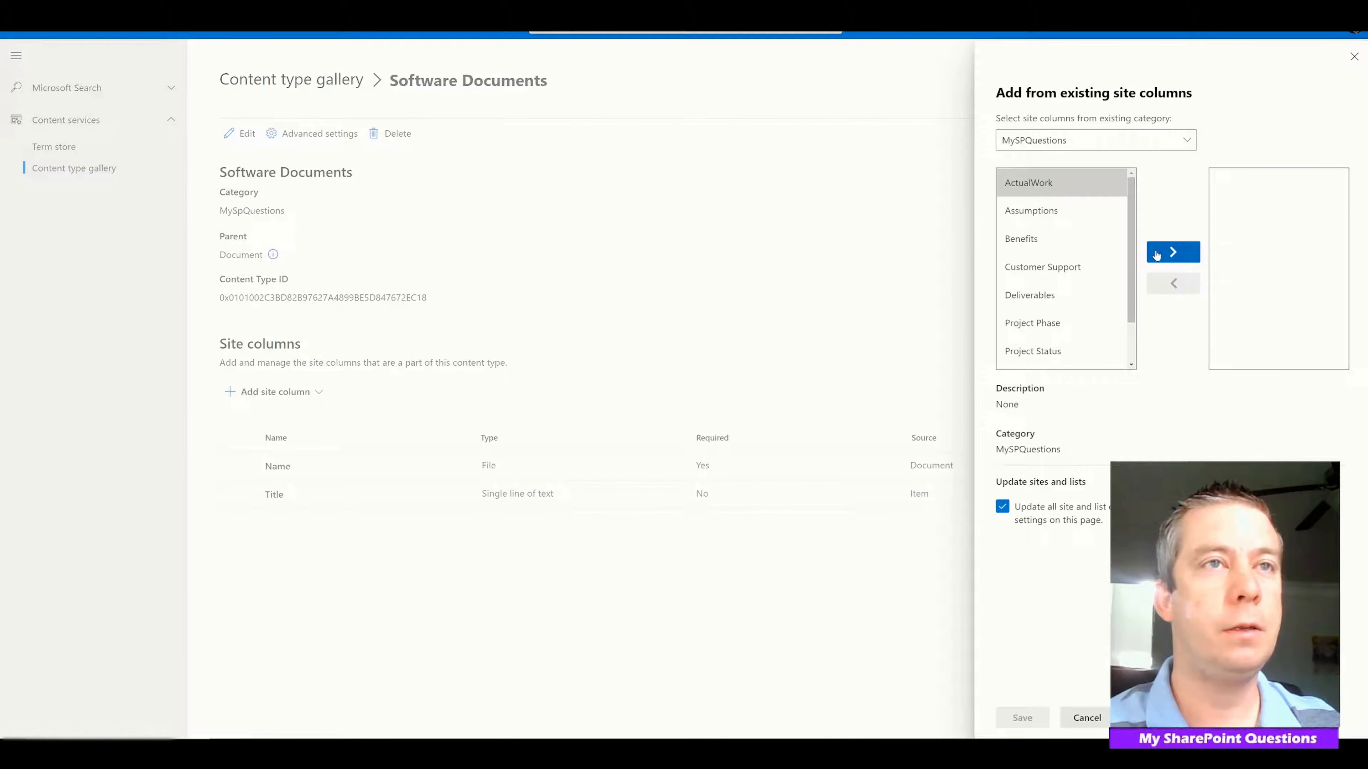
{"action": "left_click", "coordinate": [1172, 251]}
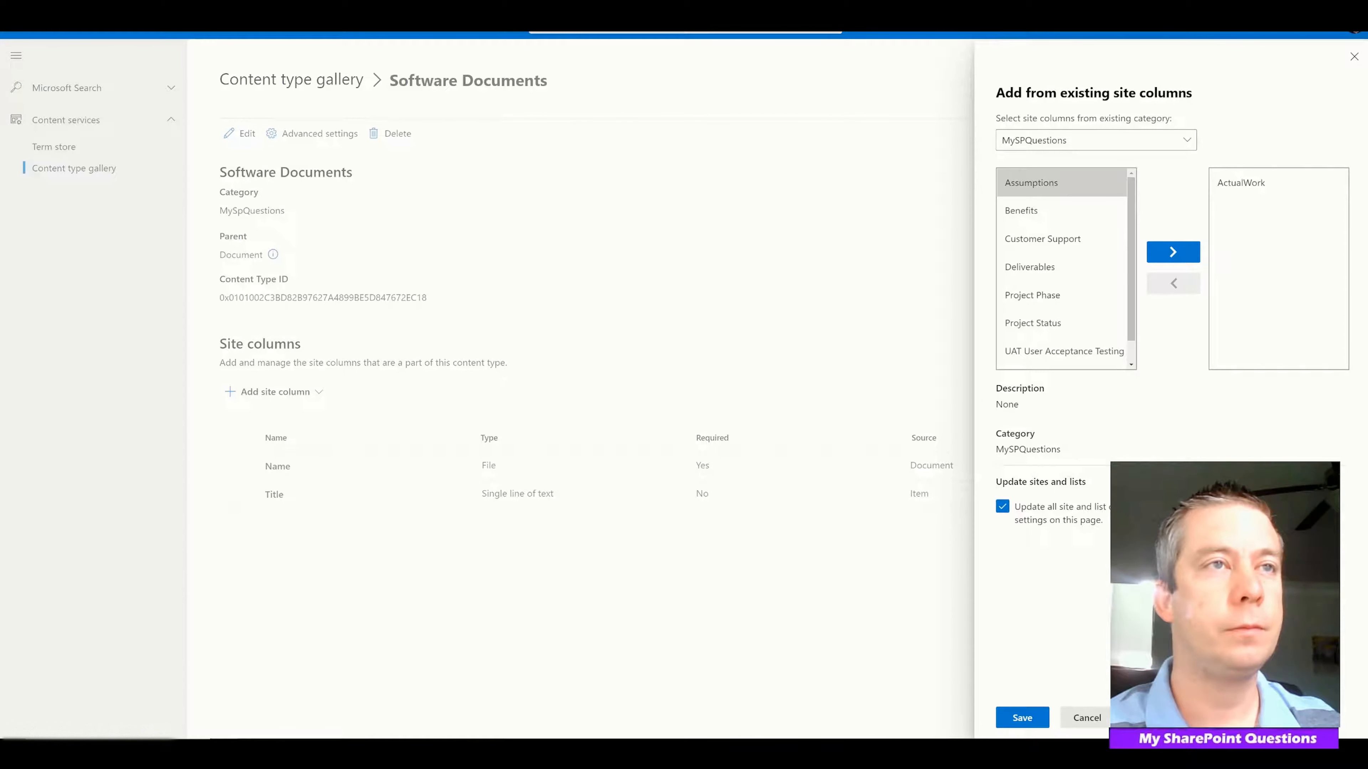
{"action": "left_click", "coordinate": [1042, 238]}
{"action": "left_click", "coordinate": [1173, 252]}
Add Project Phase, Project Status, UAT User Acceptance Testing and Work to the chosen columns and save them to Software Documents.
{"action": "left_click", "coordinate": [1039, 266]}
{"action": "left_click", "coordinate": [1173, 252]}
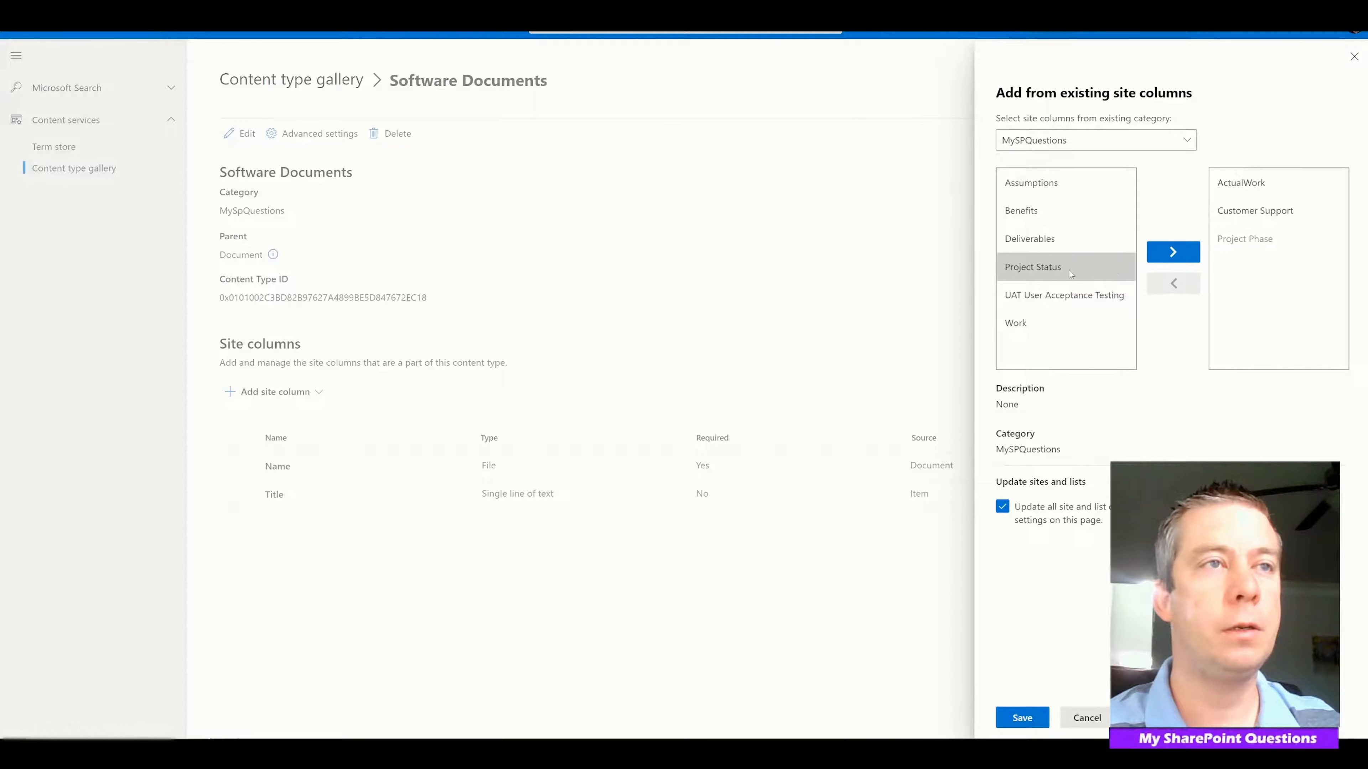
{"action": "left_click", "coordinate": [1168, 252]}
{"action": "left_click", "coordinate": [1165, 253]}
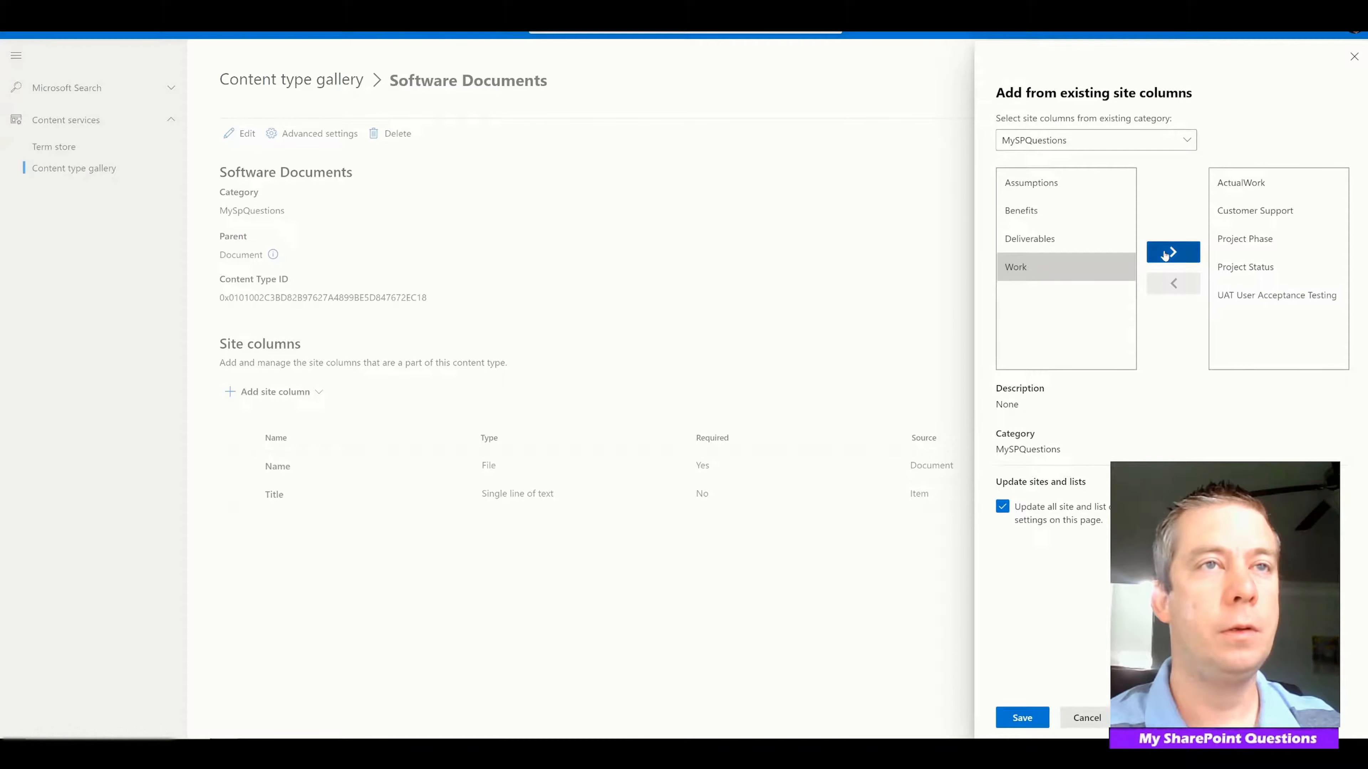
{"action": "left_click", "coordinate": [1169, 252]}
{"action": "left_click", "coordinate": [1021, 718]}
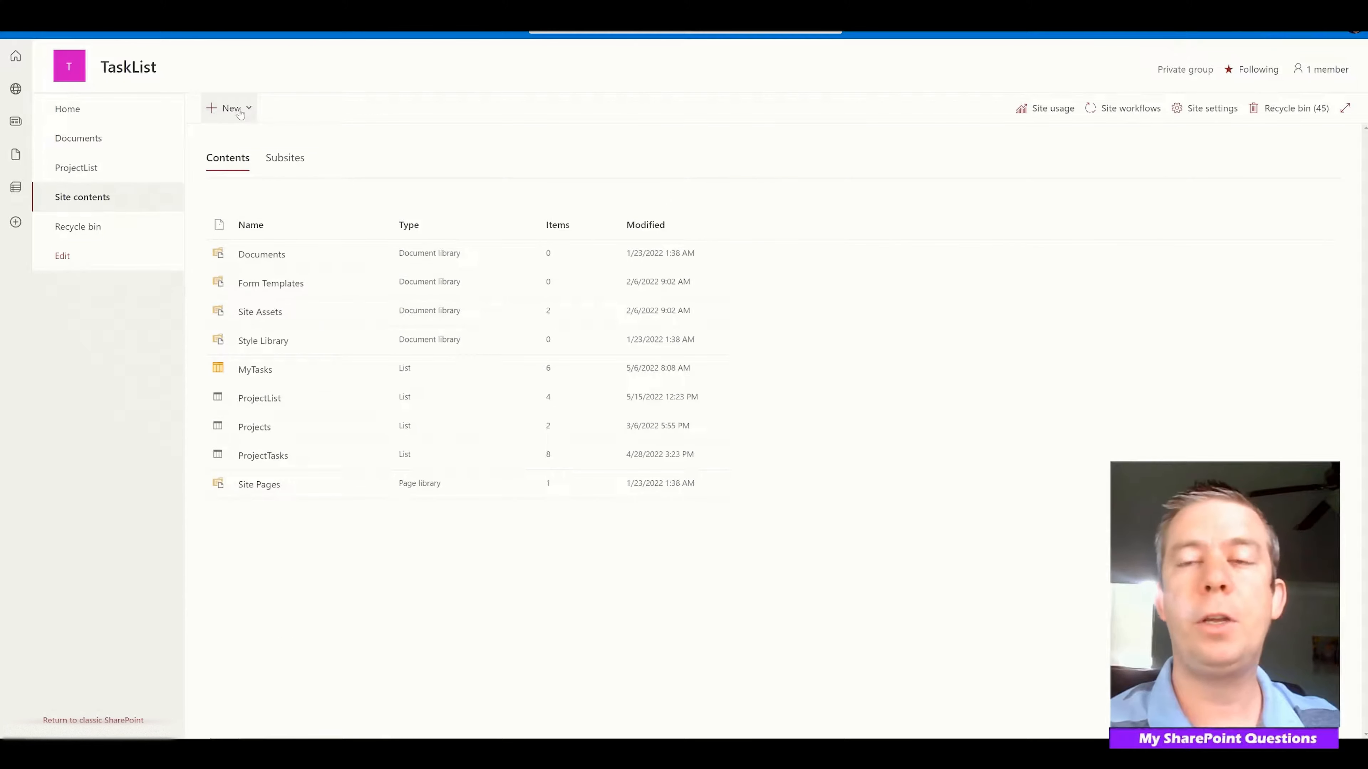
Create a document library named ProjectDocuments in the TaskList site, shown in the site navigation.
{"action": "left_click", "coordinate": [240, 111]}
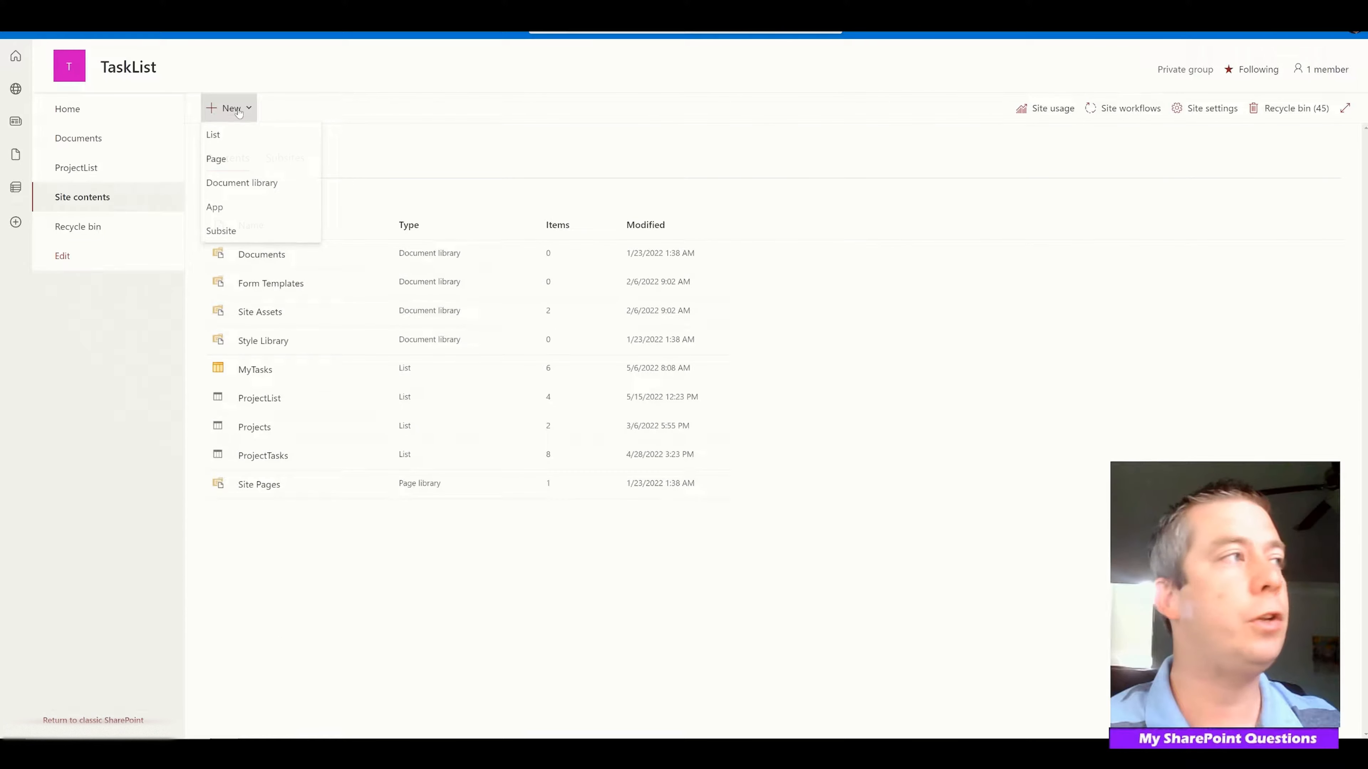
{"action": "left_click", "coordinate": [247, 189]}
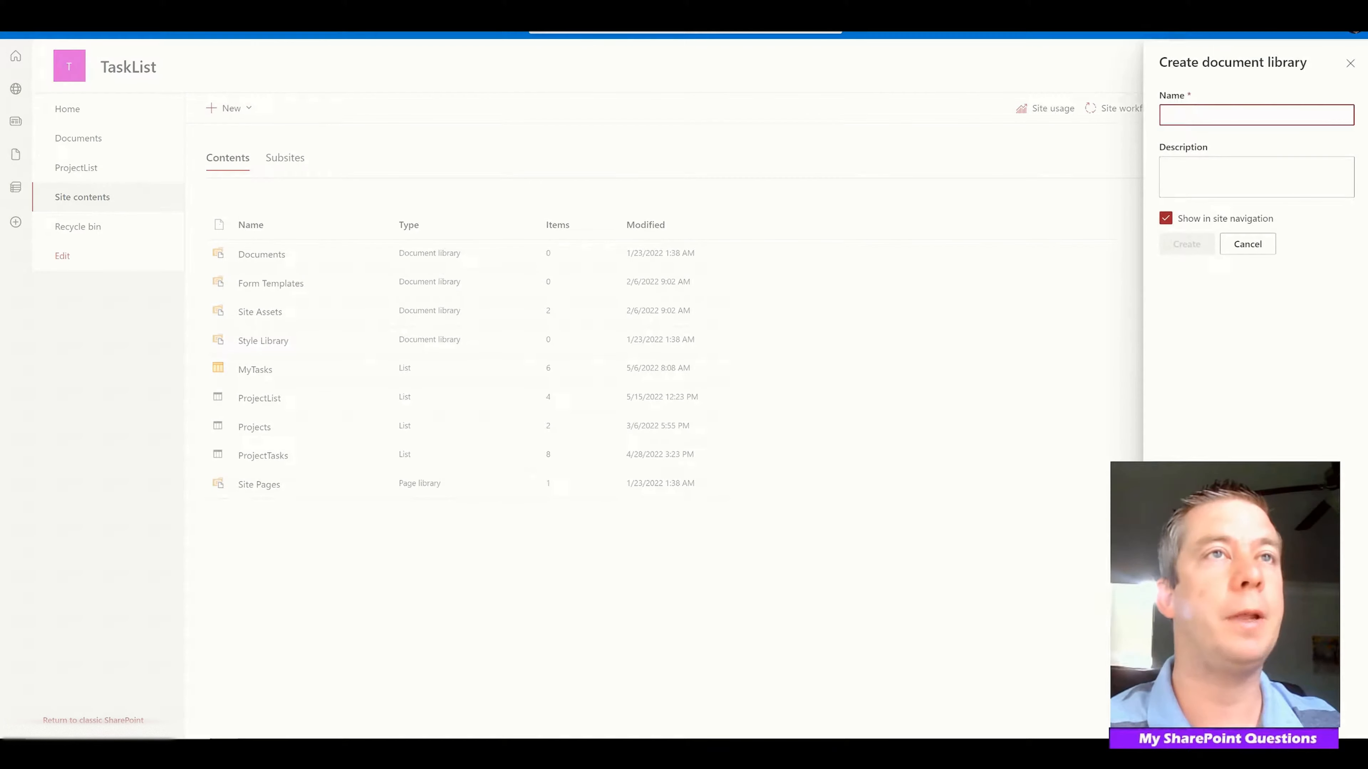
{"action": "type", "text": "ProjectDocuments"}
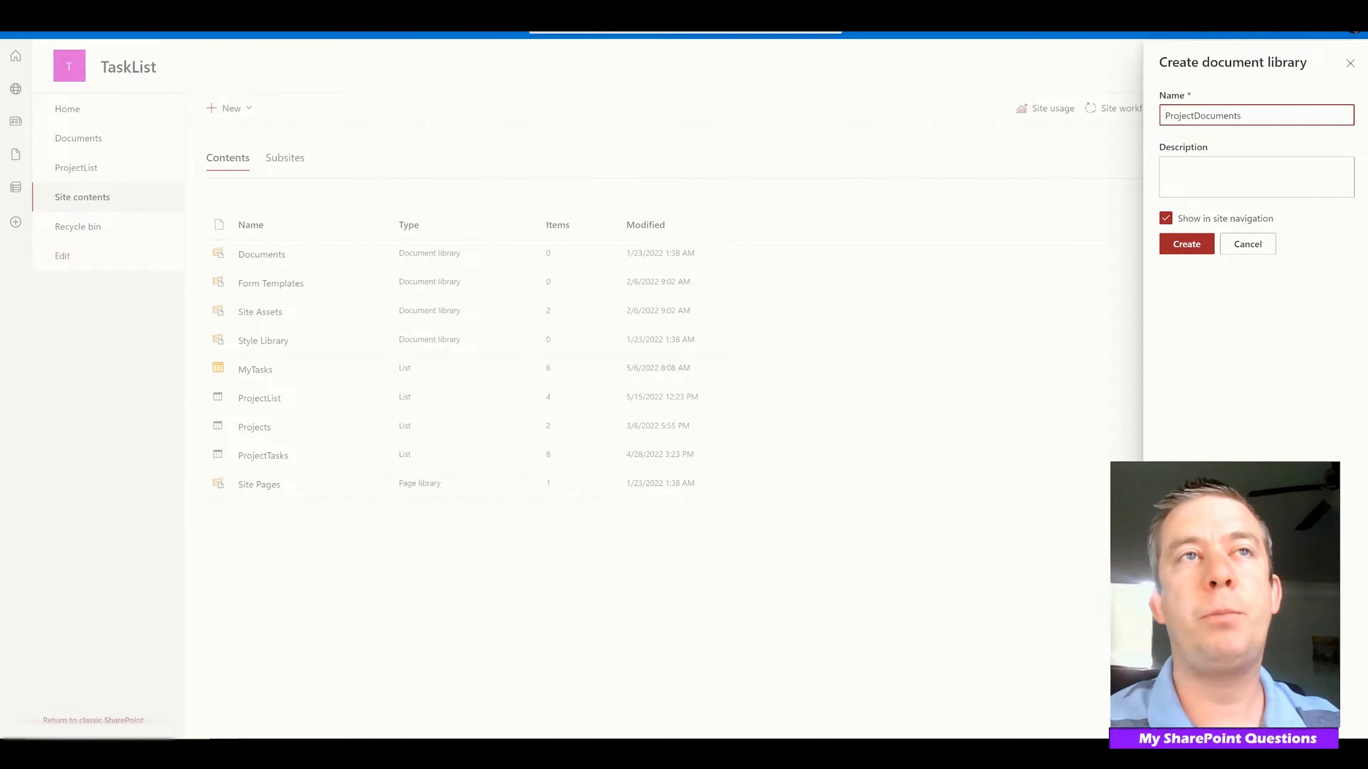
{"action": "left_click_drag", "start_coordinate": [1194, 116], "coordinate": [1241, 116]}
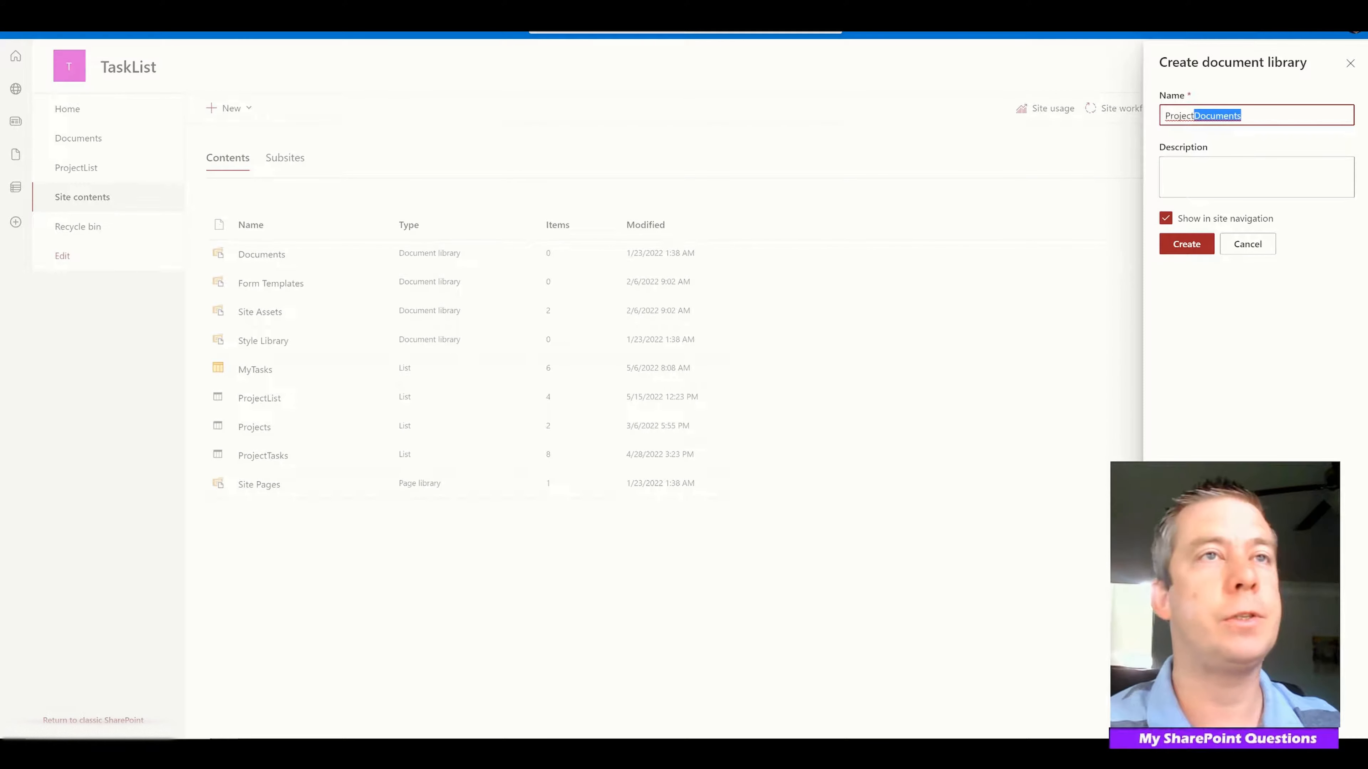
{"action": "left_click", "coordinate": [1193, 245]}
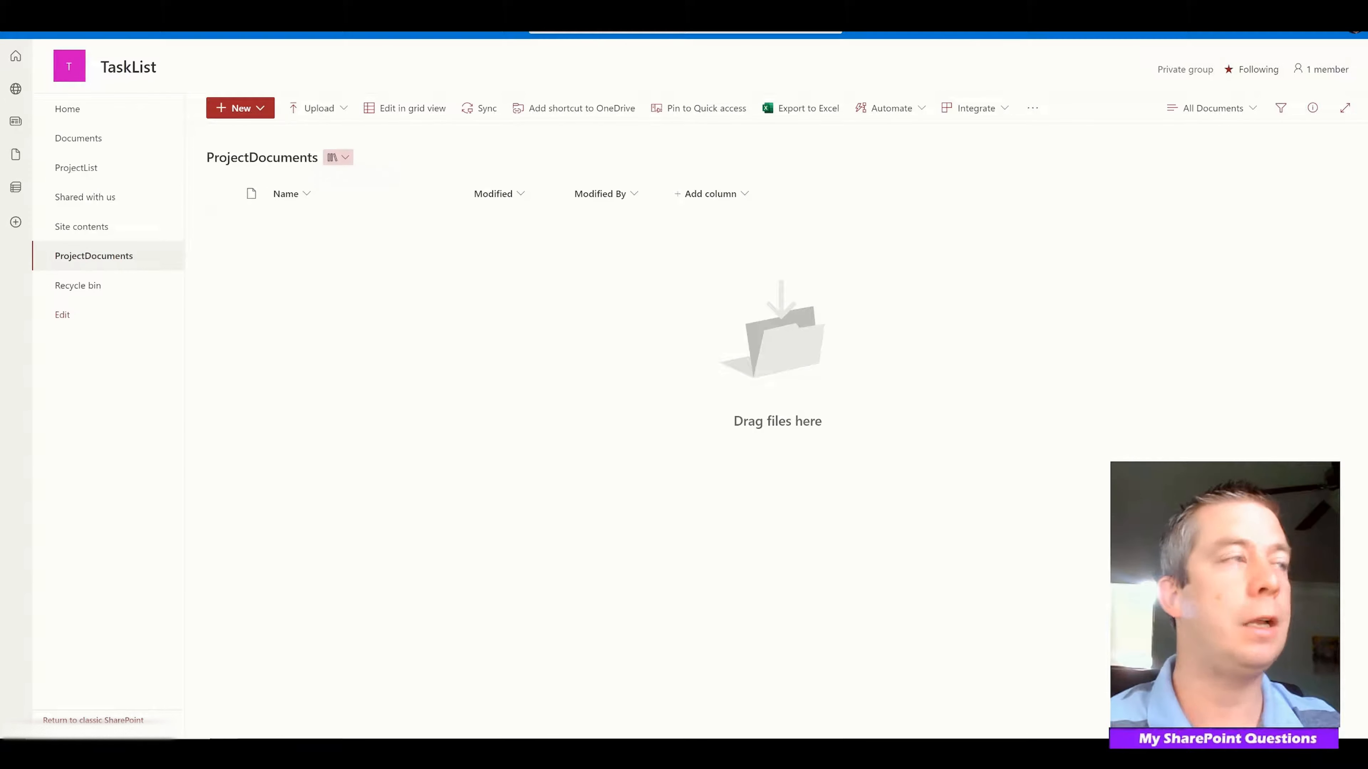
Allow management of content types in the advanced settings of the ProjectDocuments library.
{"action": "left_click", "coordinate": [1289, 35]}
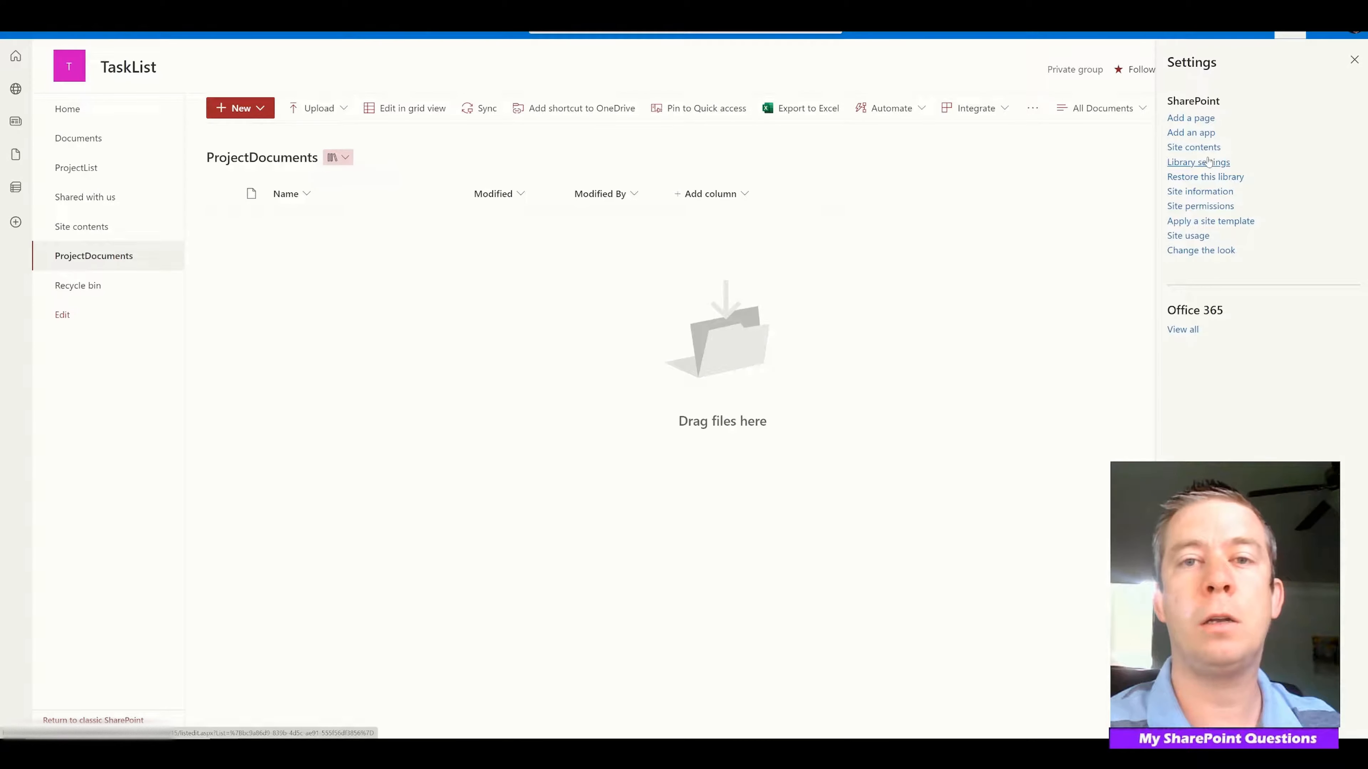
{"action": "left_click", "coordinate": [1199, 162]}
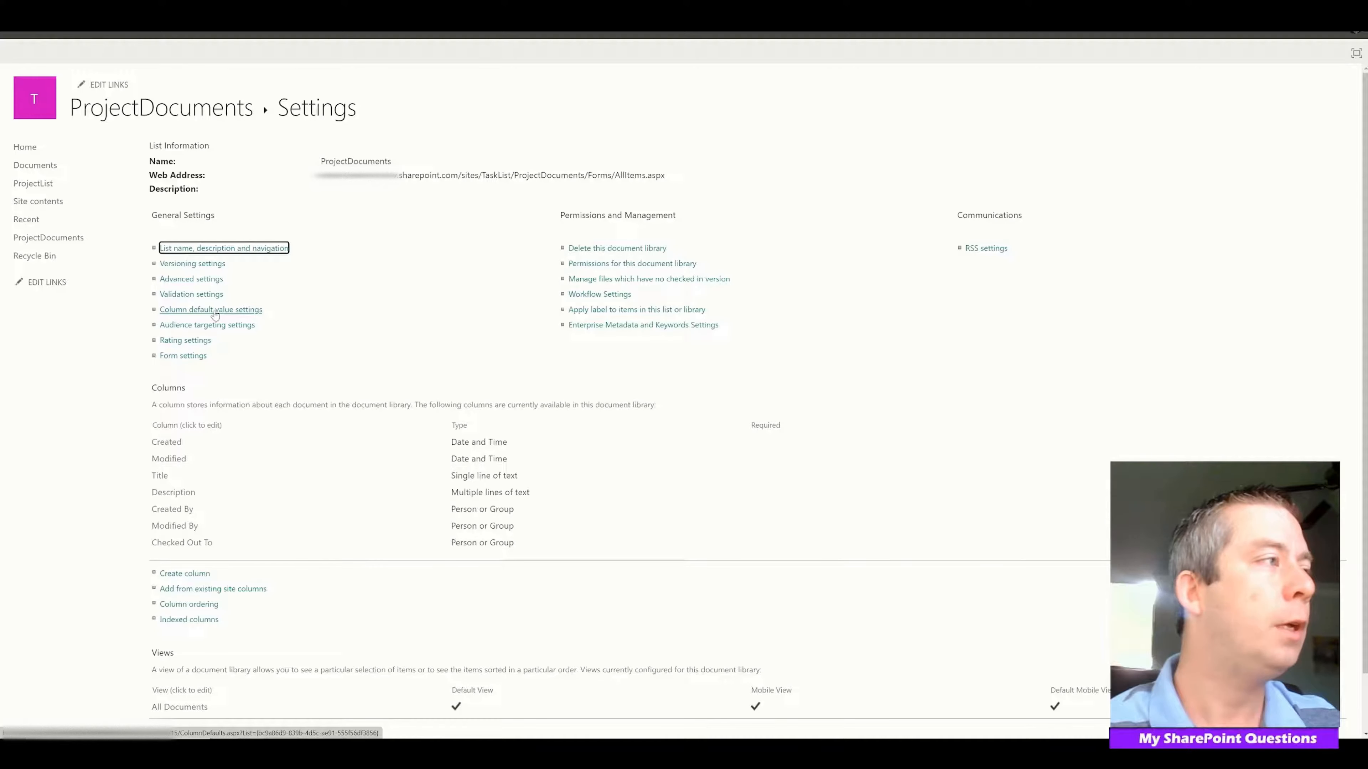
{"action": "left_click", "coordinate": [194, 281]}
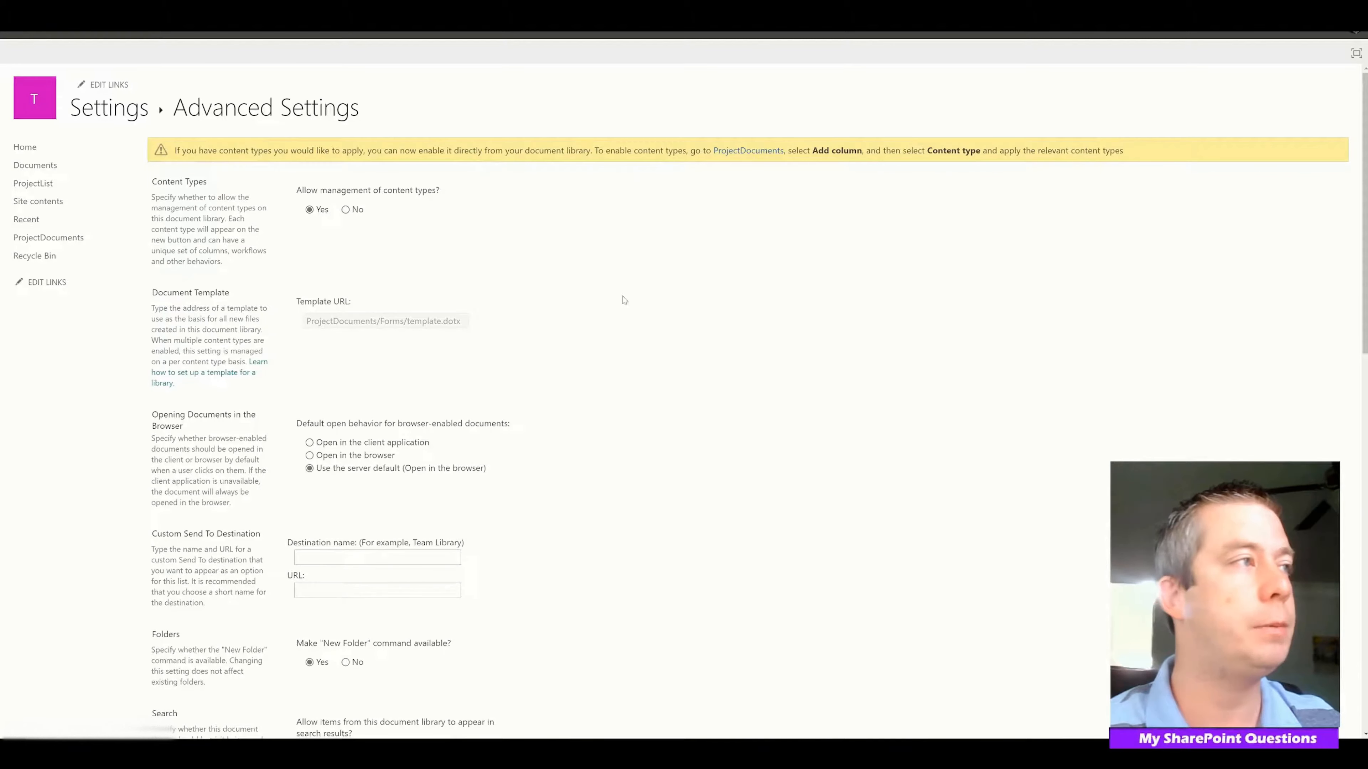
{"action": "scroll", "coordinate": [620, 296], "scroll_direction": "down", "scroll_amount": 15}
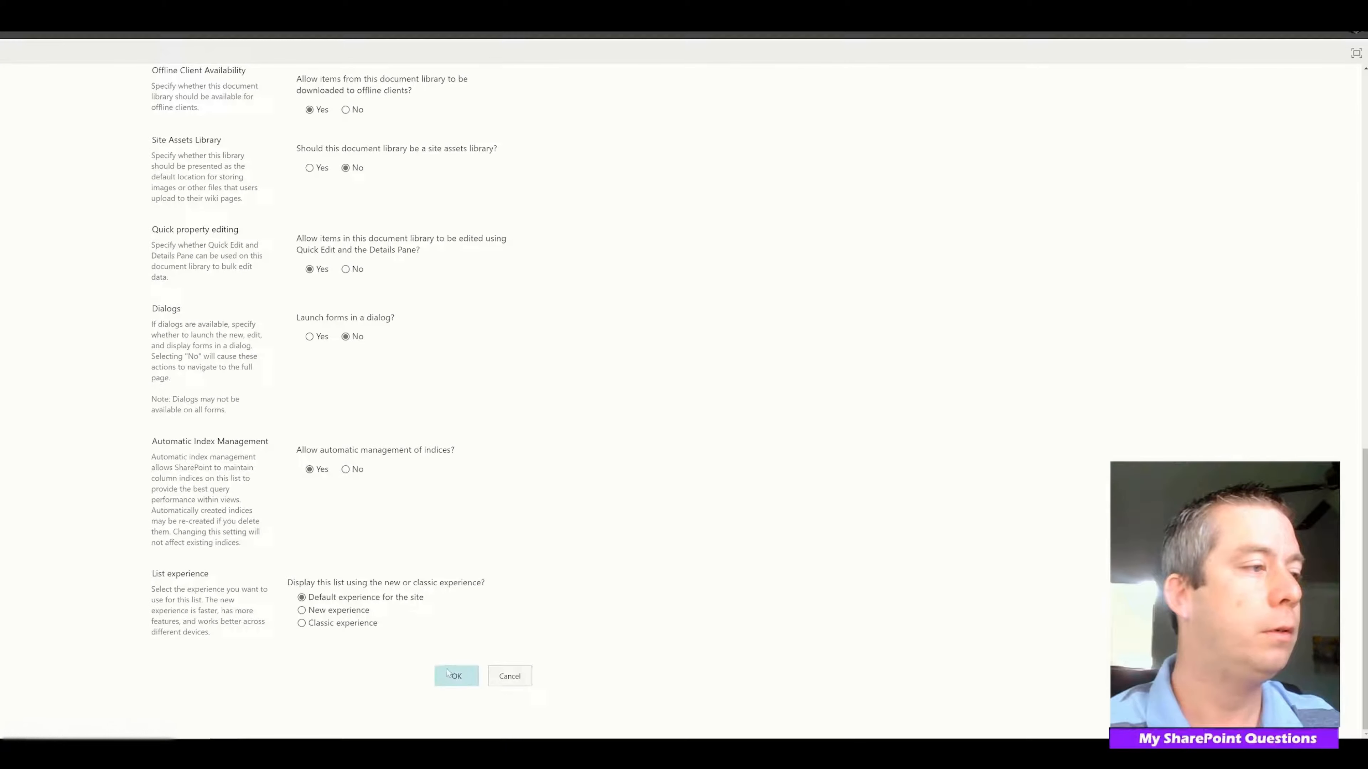
{"action": "left_click", "coordinate": [456, 676]}
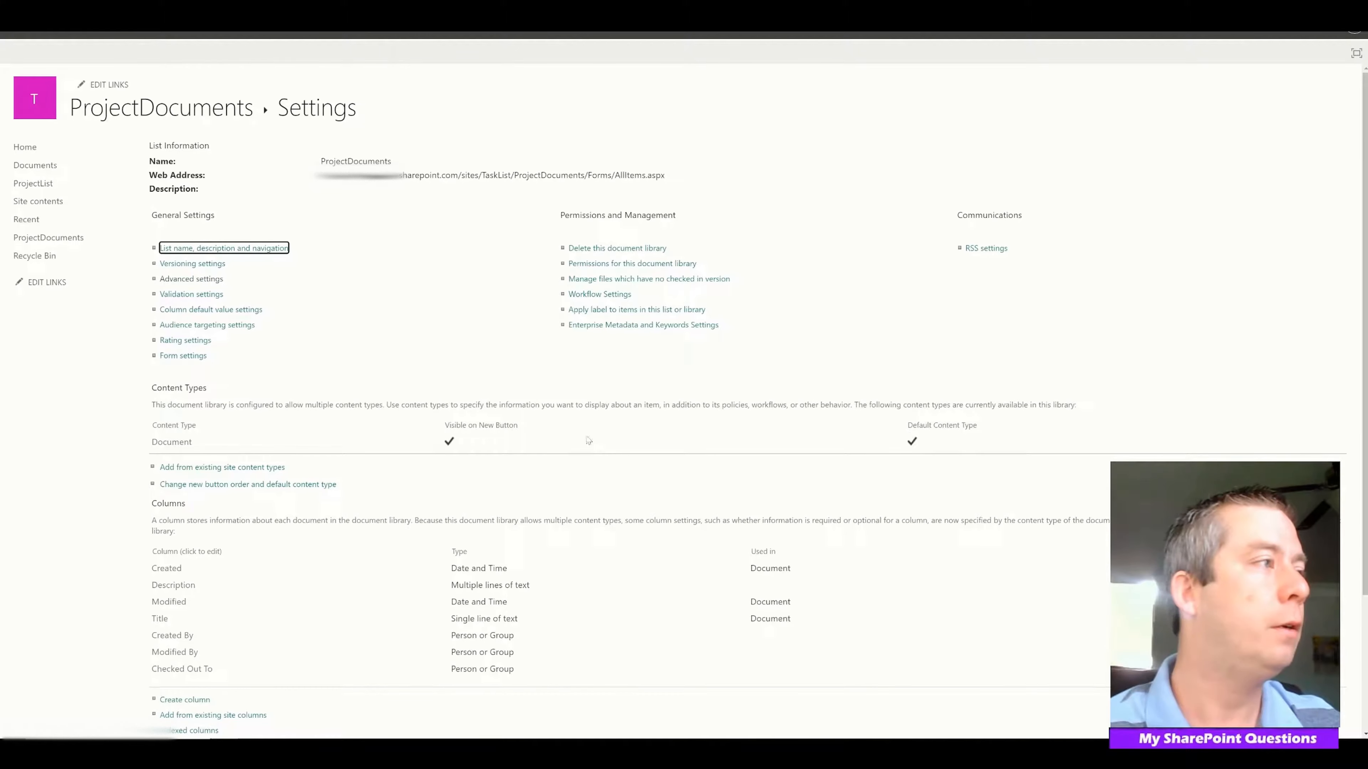
Add the existing site content types Regular Document and Software Documents from the MySpQuestions group to the ProjectDocuments library.
{"action": "scroll", "coordinate": [167, 372], "scroll_direction": "down", "scroll_amount": 3}
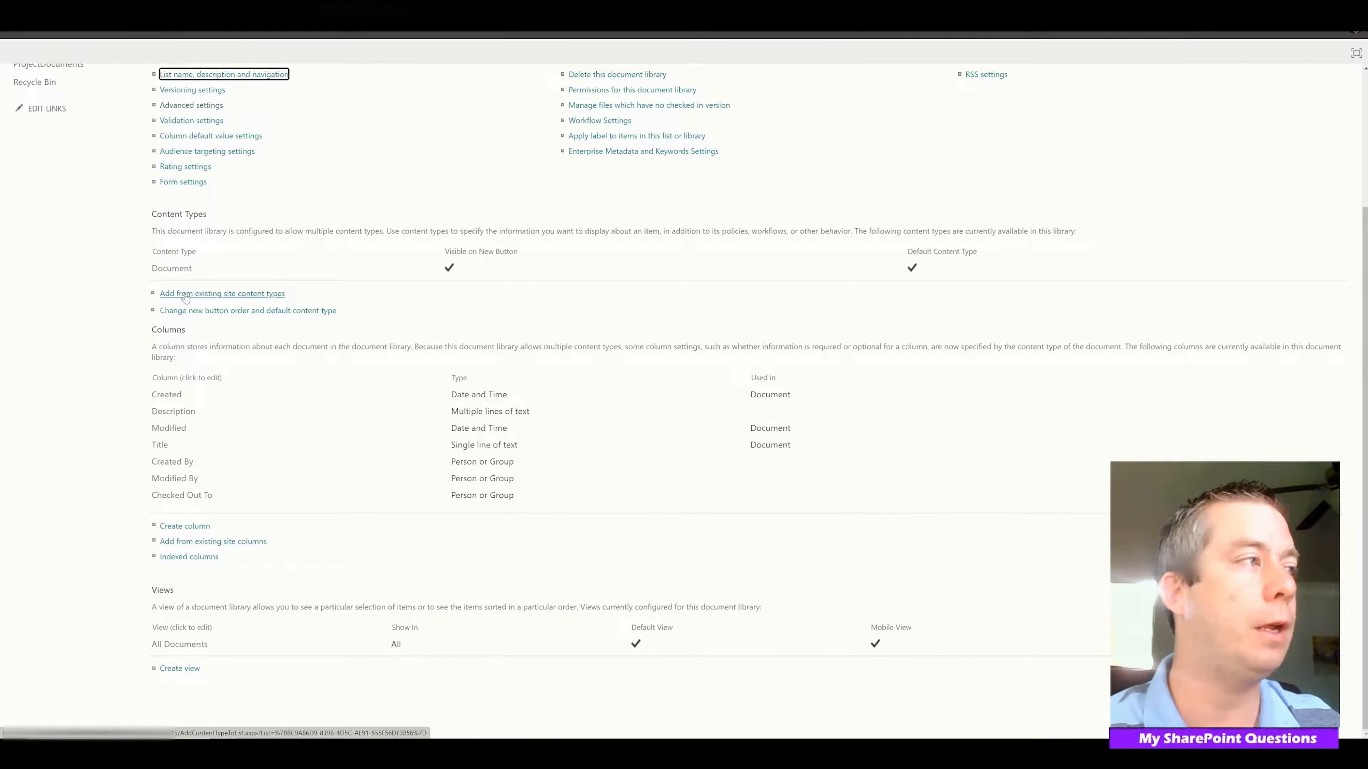
{"action": "left_click", "coordinate": [233, 291]}
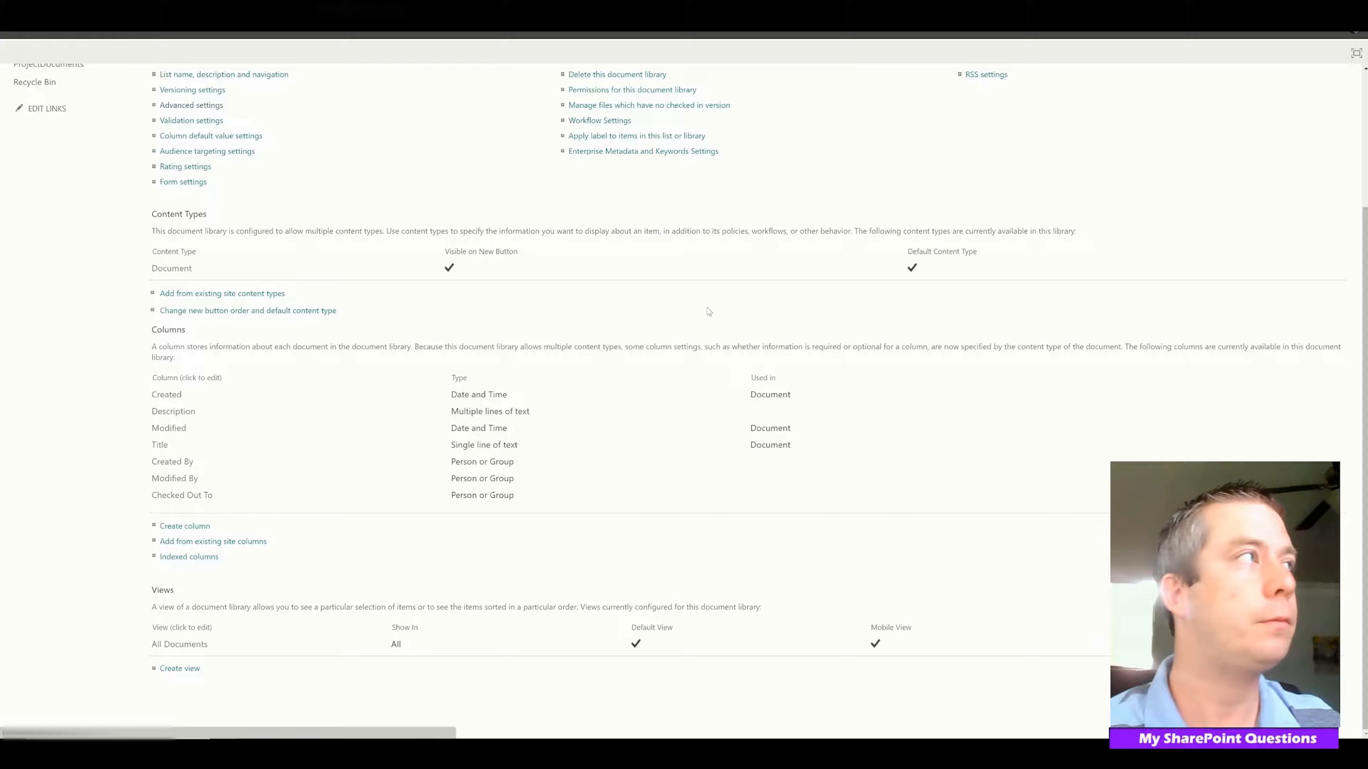
{"action": "left_click", "coordinate": [555, 204]}
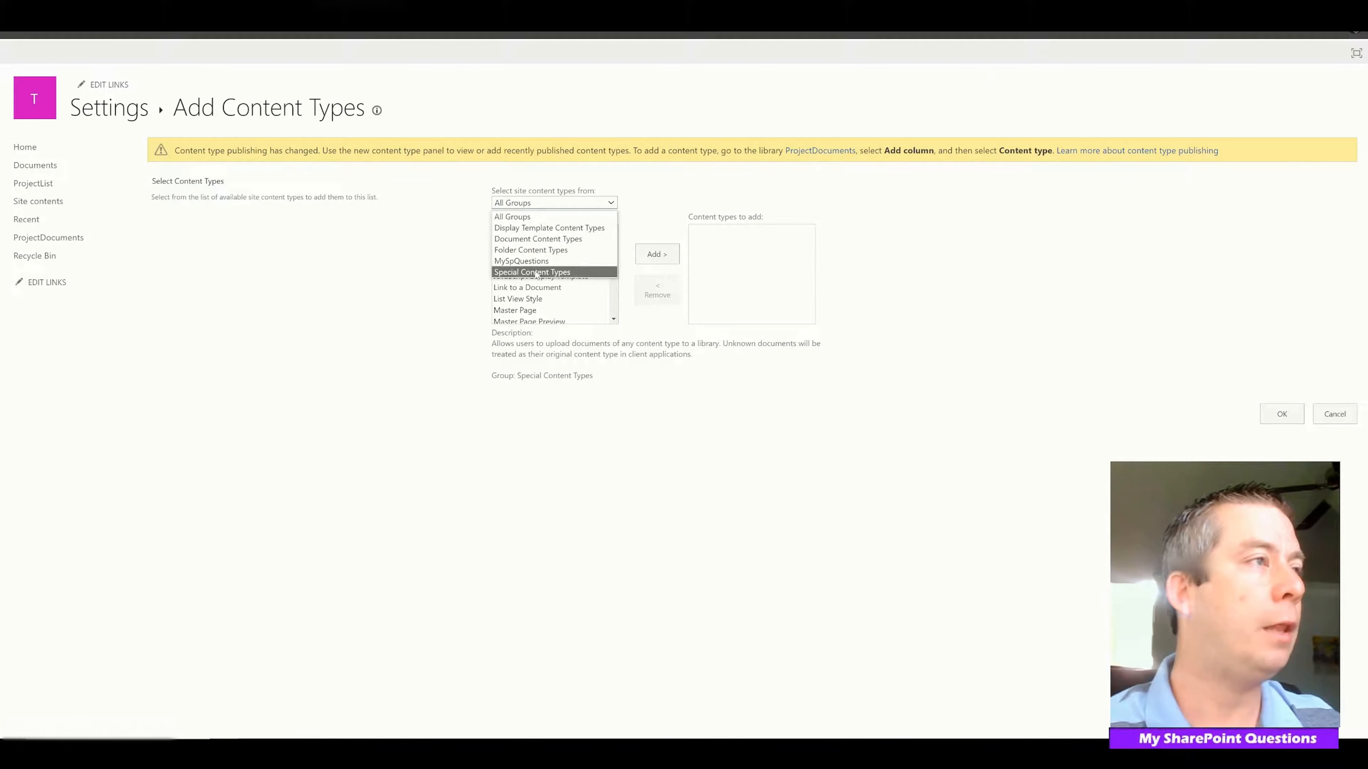
{"action": "left_click", "coordinate": [545, 262]}
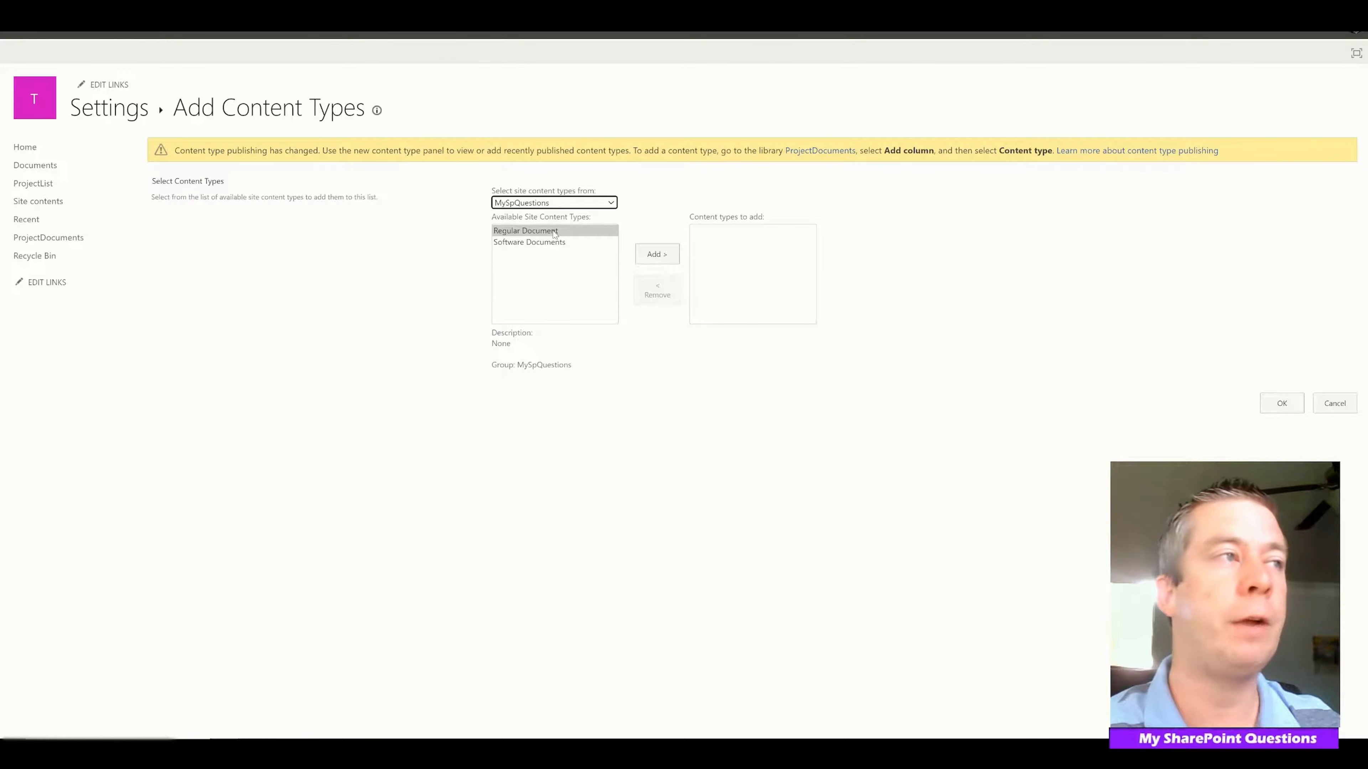
{"action": "left_click", "coordinate": [656, 253]}
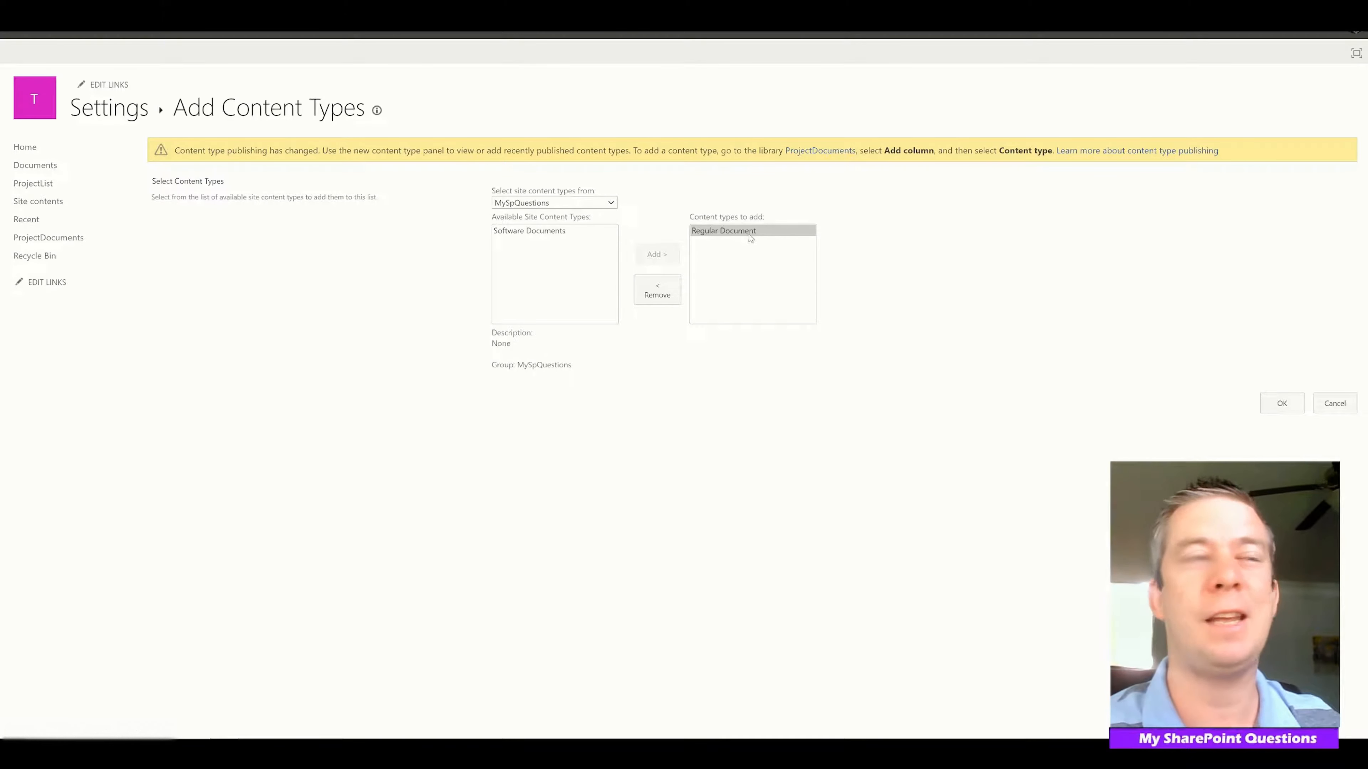
{"action": "left_click", "coordinate": [529, 231]}
{"action": "left_click", "coordinate": [657, 254]}
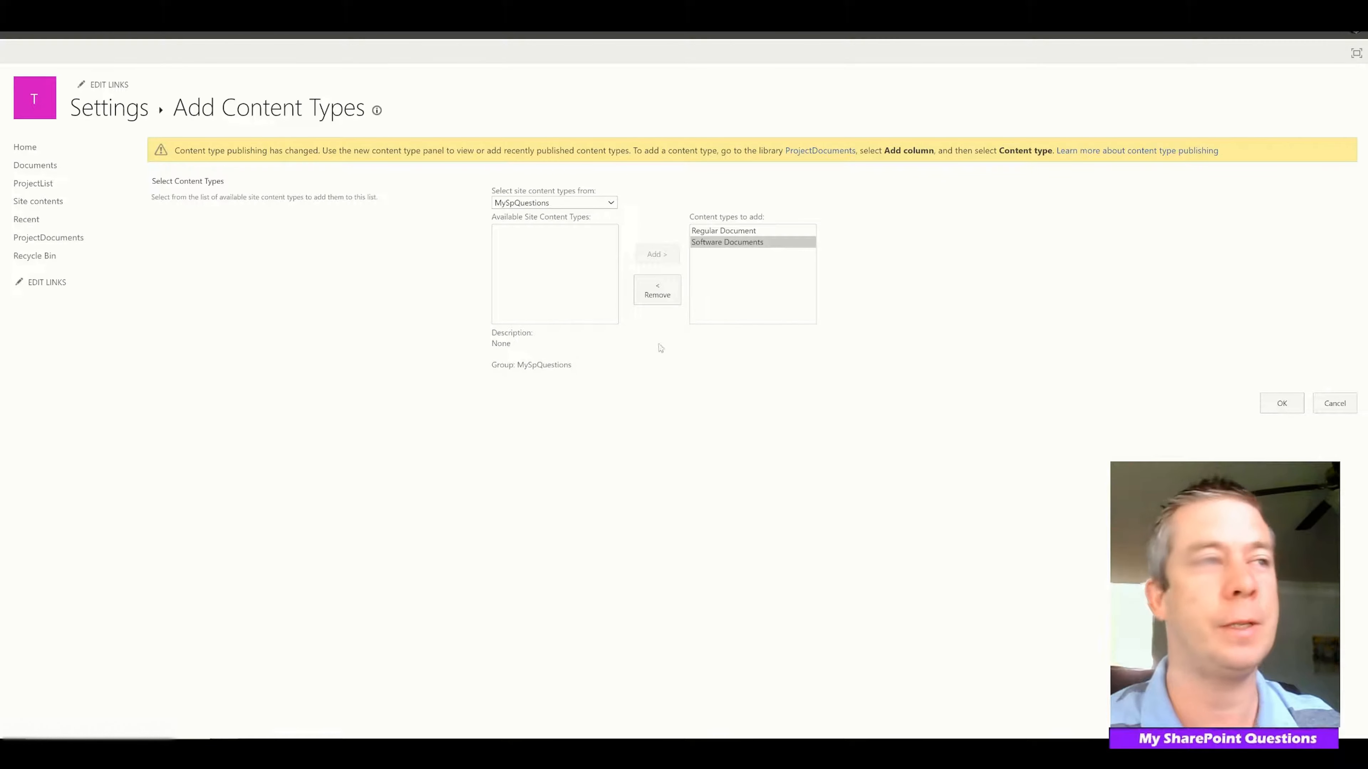
{"action": "left_click", "coordinate": [1289, 409]}
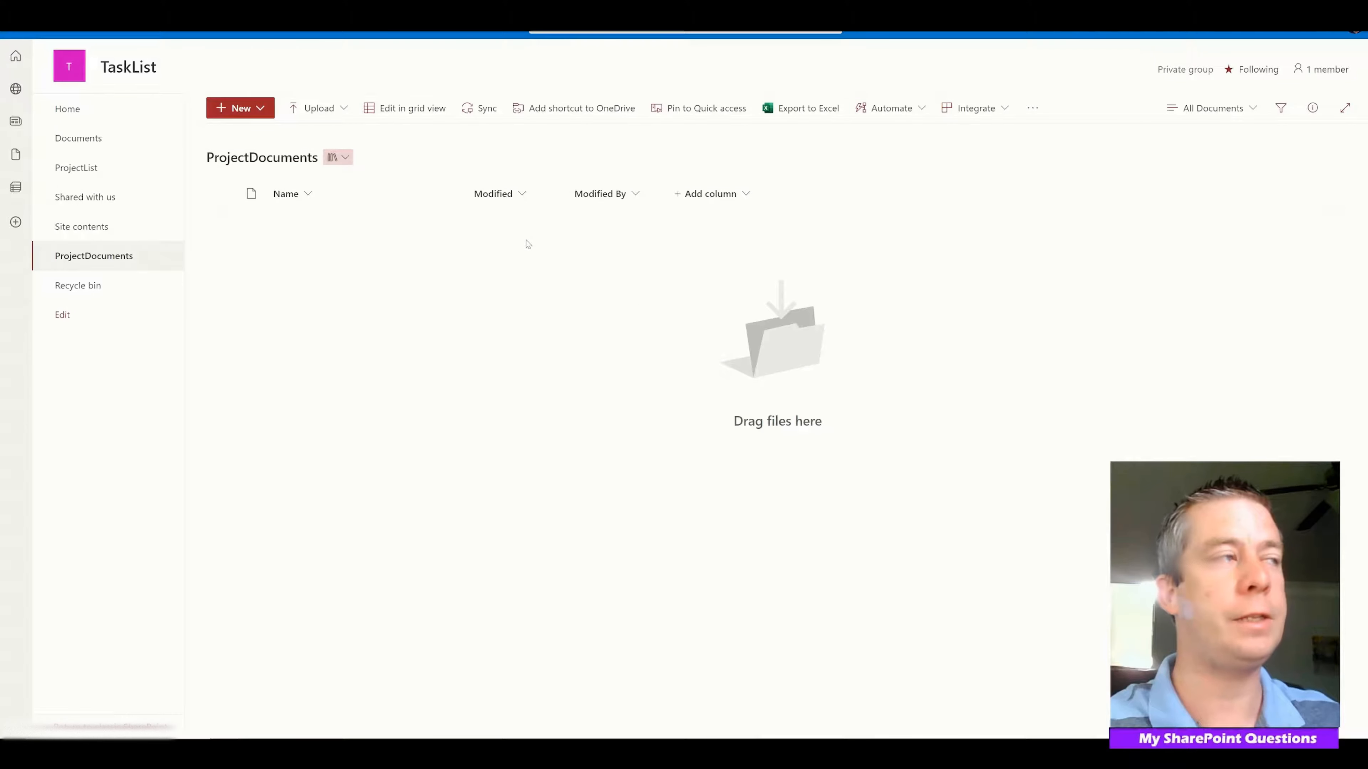
Check the new-file choices in ProjectDocuments and review the field labels in the RegularProject.docx Word template, closing the document when done.
{"action": "left_click", "coordinate": [240, 108]}
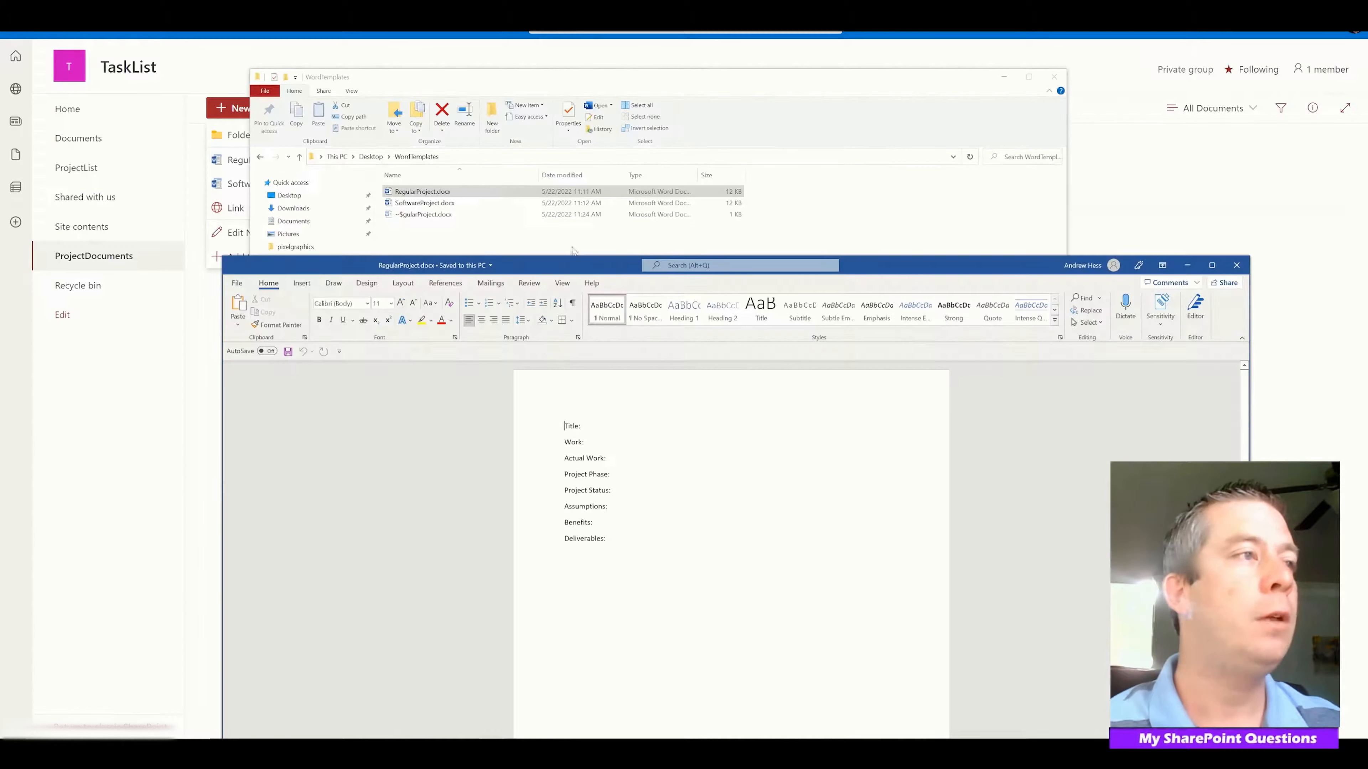
{"action": "left_click_drag", "start_coordinate": [866, 270], "coordinate": [882, 84]}
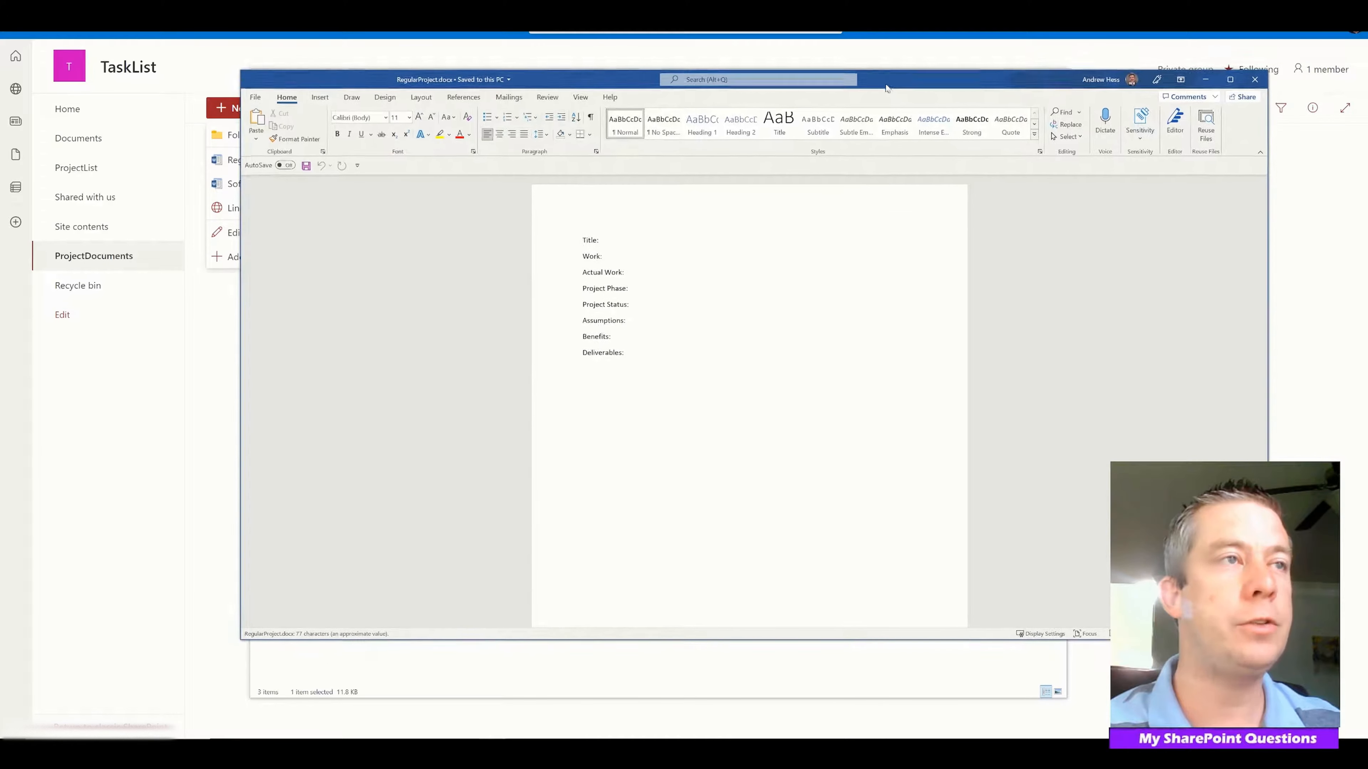
{"action": "left_click", "coordinate": [1228, 80]}
{"action": "scroll", "coordinate": [680, 407], "scroll_direction": "up", "scroll_amount": 4}
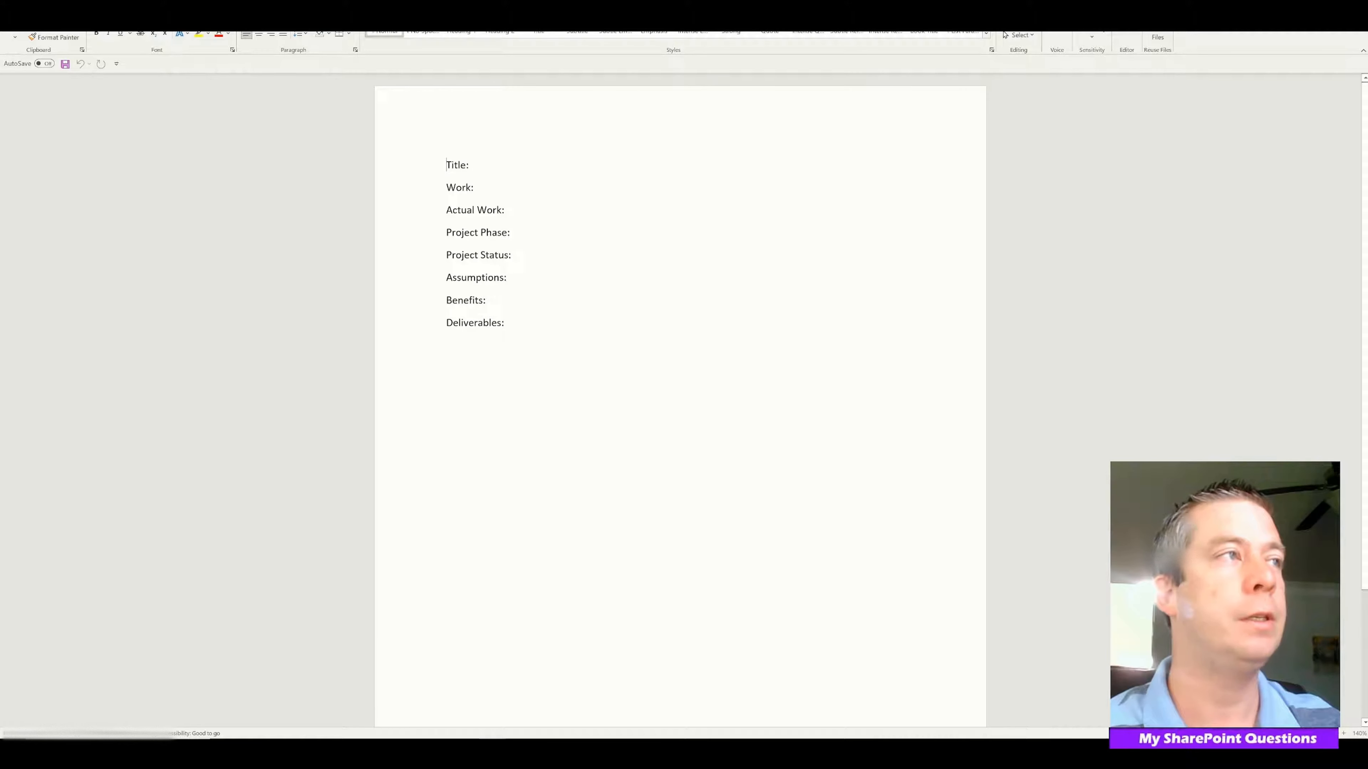
{"action": "left_click_drag", "start_coordinate": [473, 166], "coordinate": [446, 189]}
{"action": "left_click", "coordinate": [503, 190]}
{"action": "left_click_drag", "start_coordinate": [526, 209], "coordinate": [446, 210]}
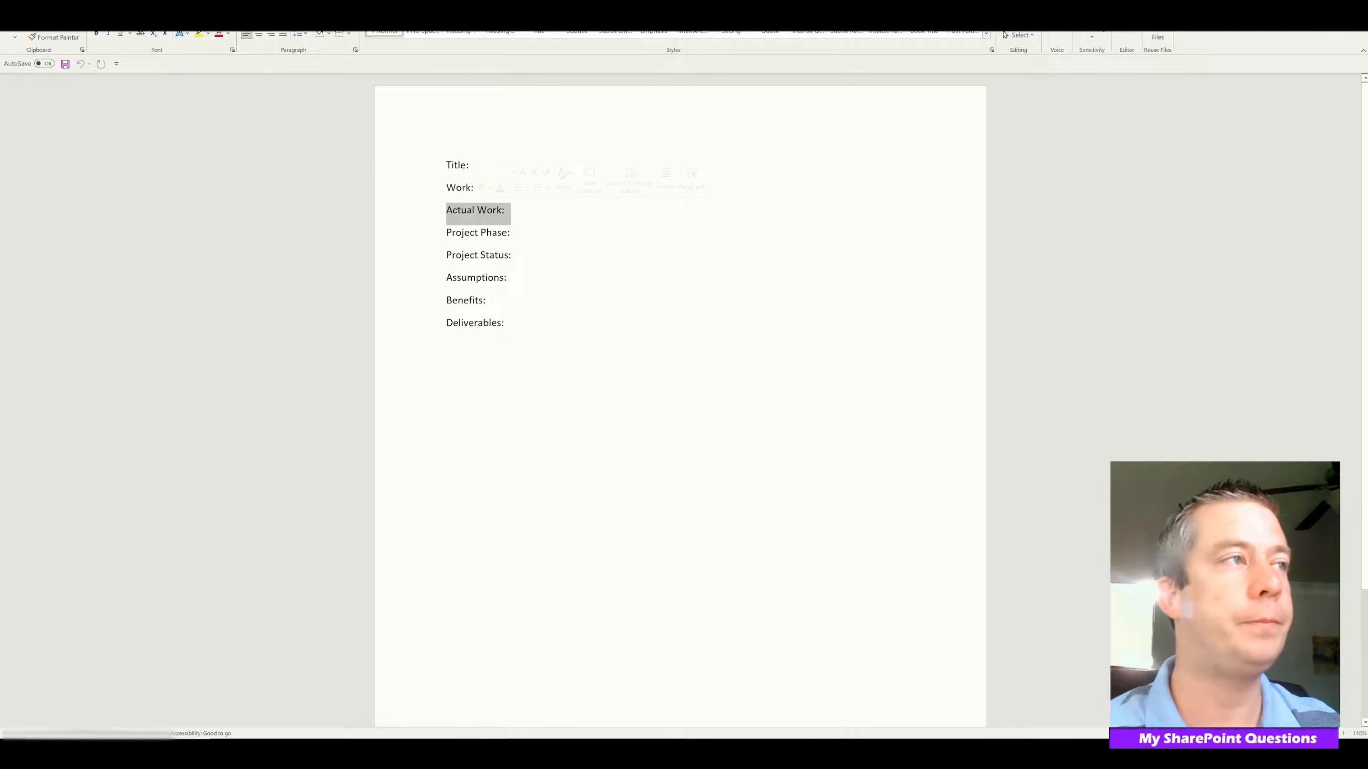
{"action": "left_click_drag", "start_coordinate": [520, 233], "coordinate": [447, 233]}
{"action": "left_click_drag", "start_coordinate": [538, 256], "coordinate": [430, 262]}
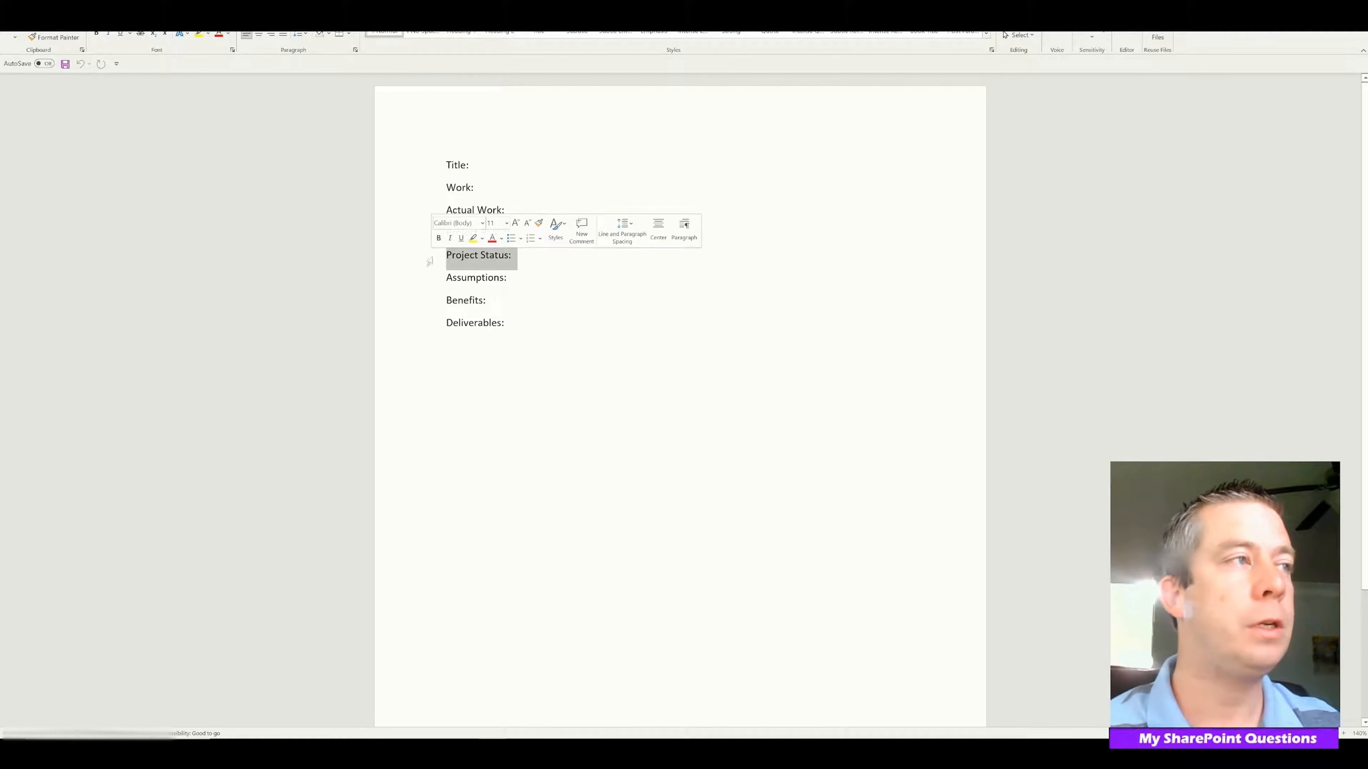
{"action": "left_click_drag", "start_coordinate": [518, 278], "coordinate": [446, 278]}
{"action": "left_click", "coordinate": [487, 300]}
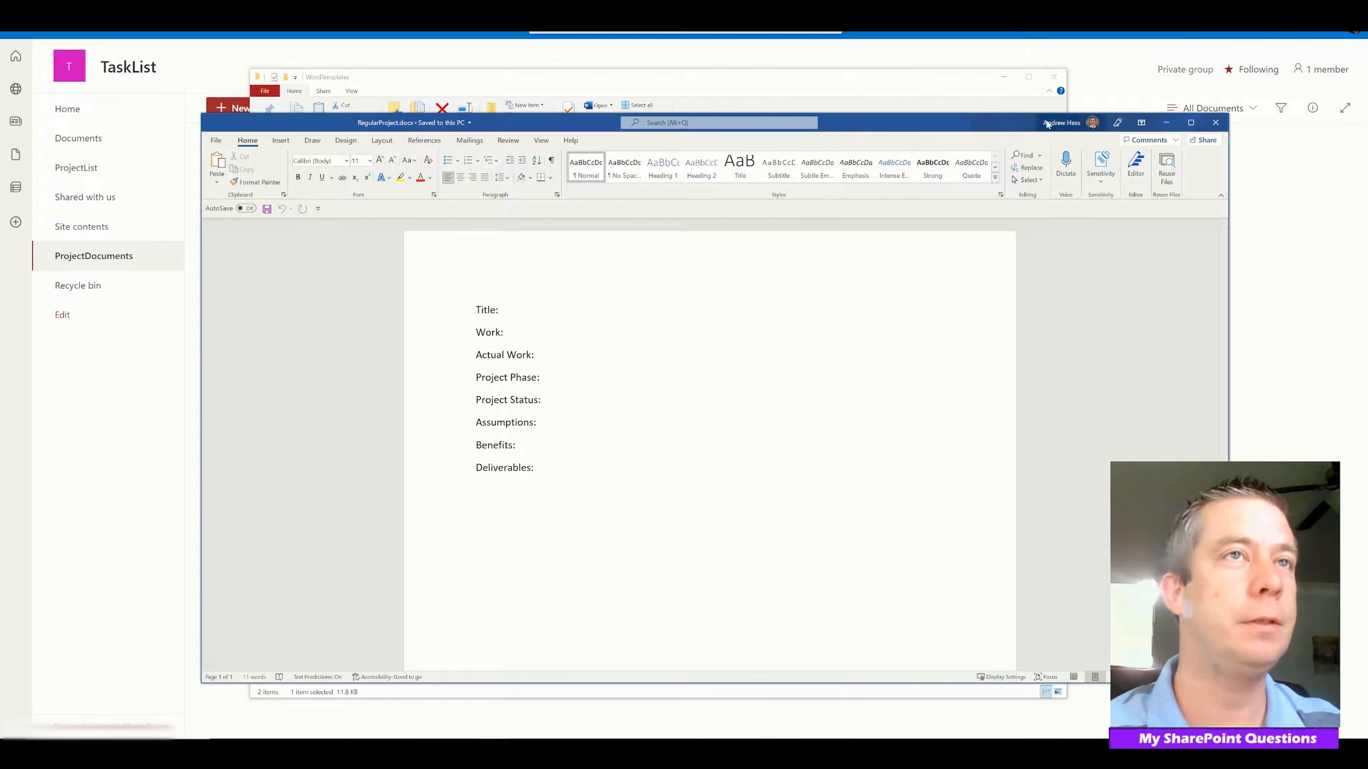
{"action": "left_click", "coordinate": [1215, 123]}
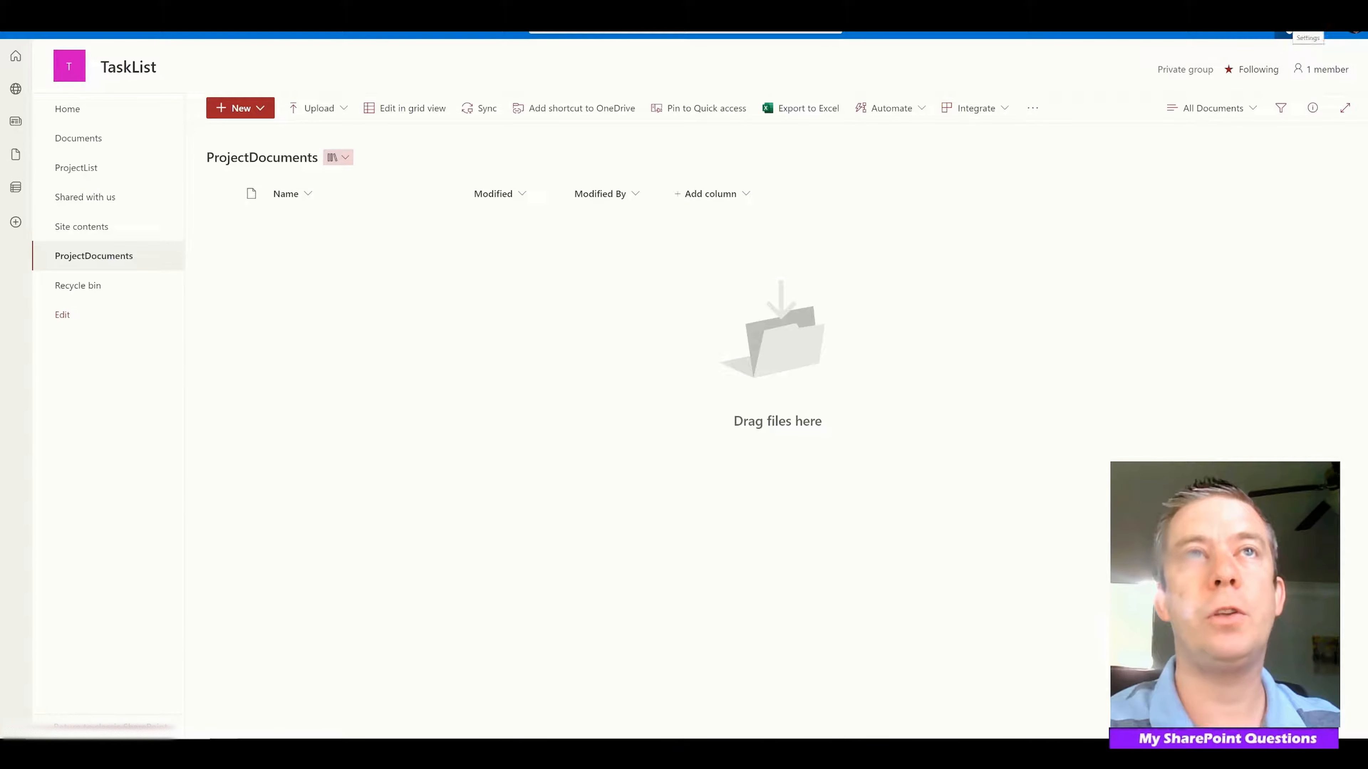
Upload RegularProject.docx as the new document template for the Regular Document content type in the ProjectDocuments library settings.
{"action": "left_click", "coordinate": [1289, 32]}
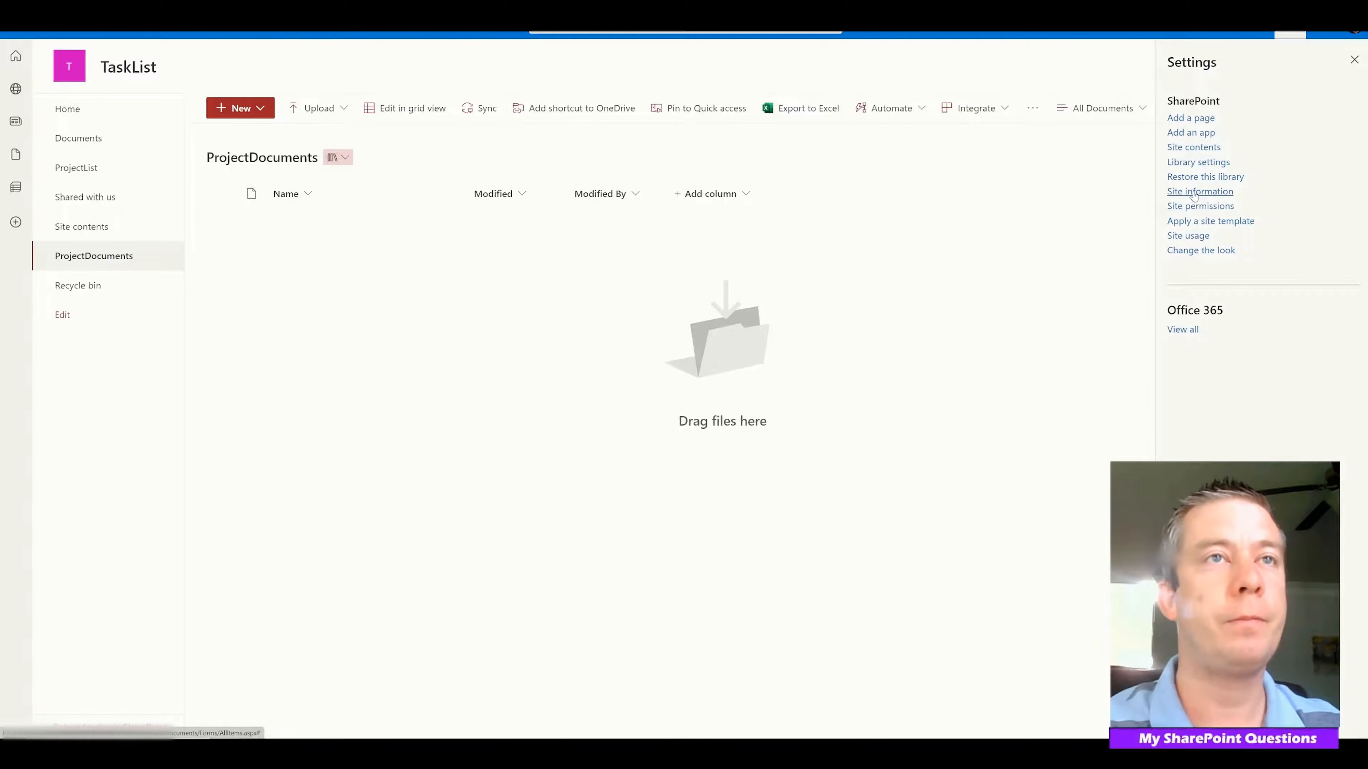
{"action": "left_click", "coordinate": [1199, 162]}
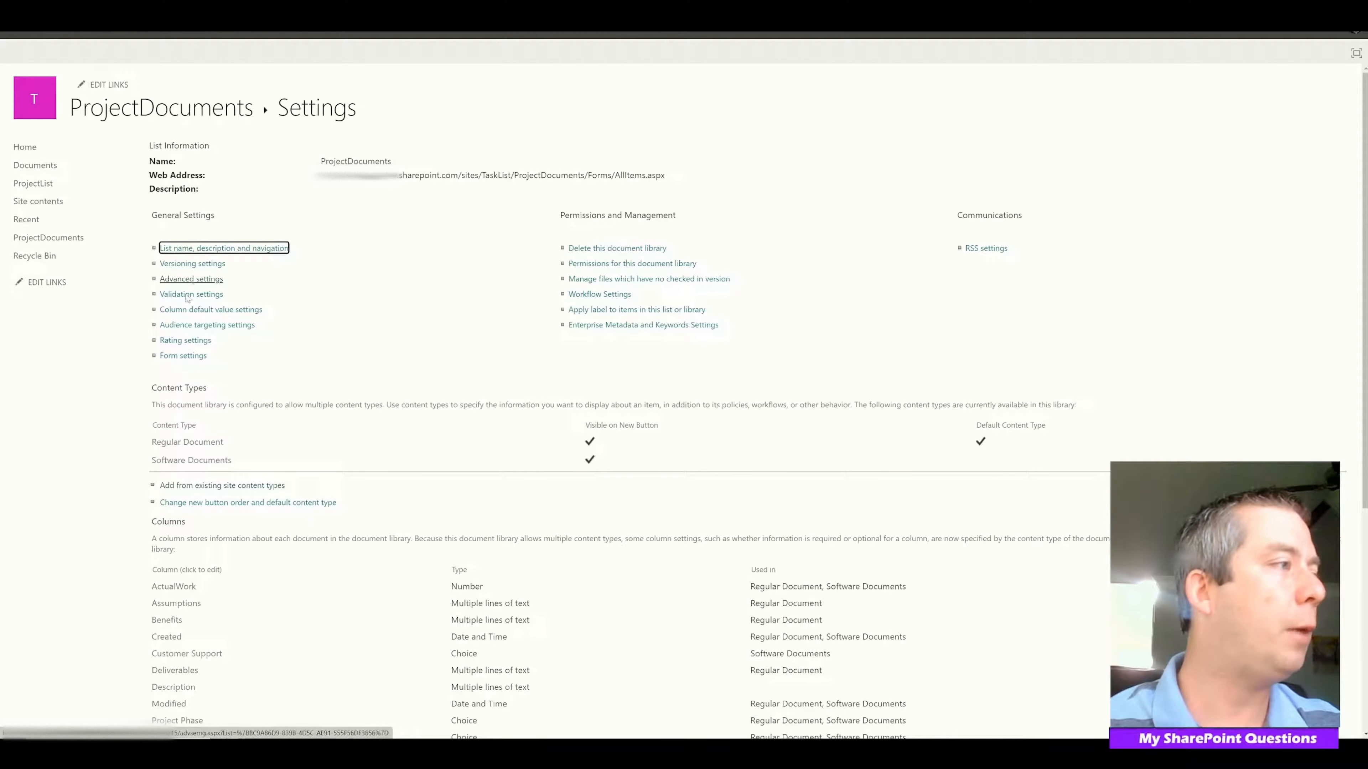
{"action": "left_click", "coordinate": [188, 444]}
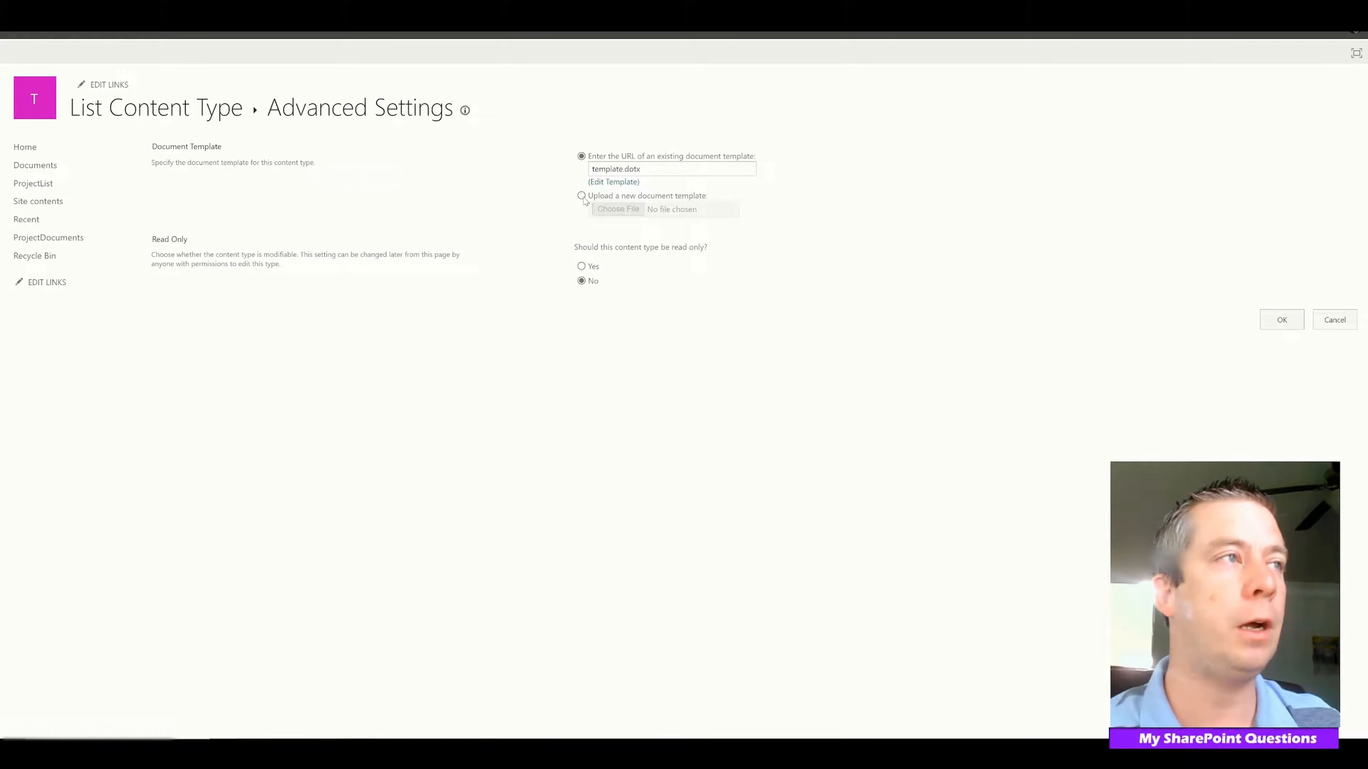
{"action": "left_click", "coordinate": [581, 196]}
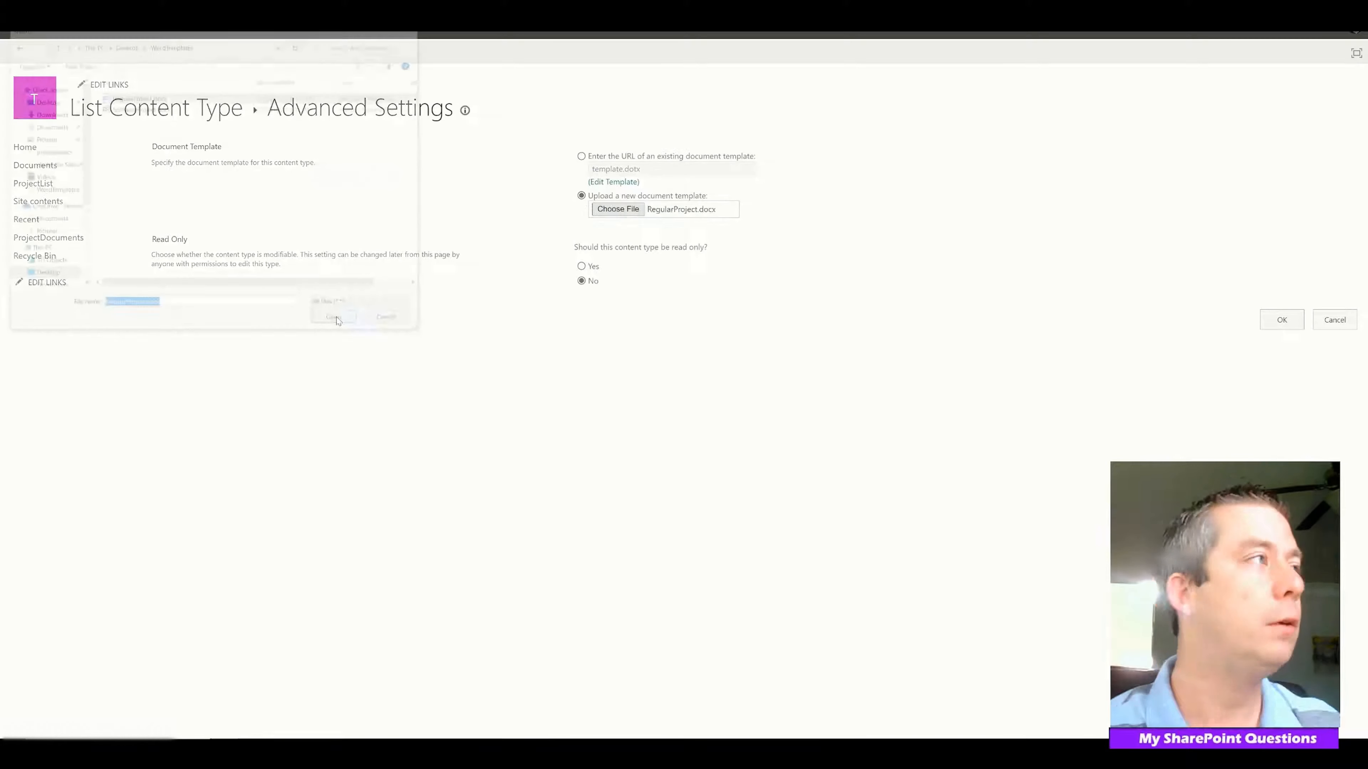
{"action": "left_click", "coordinate": [336, 317]}
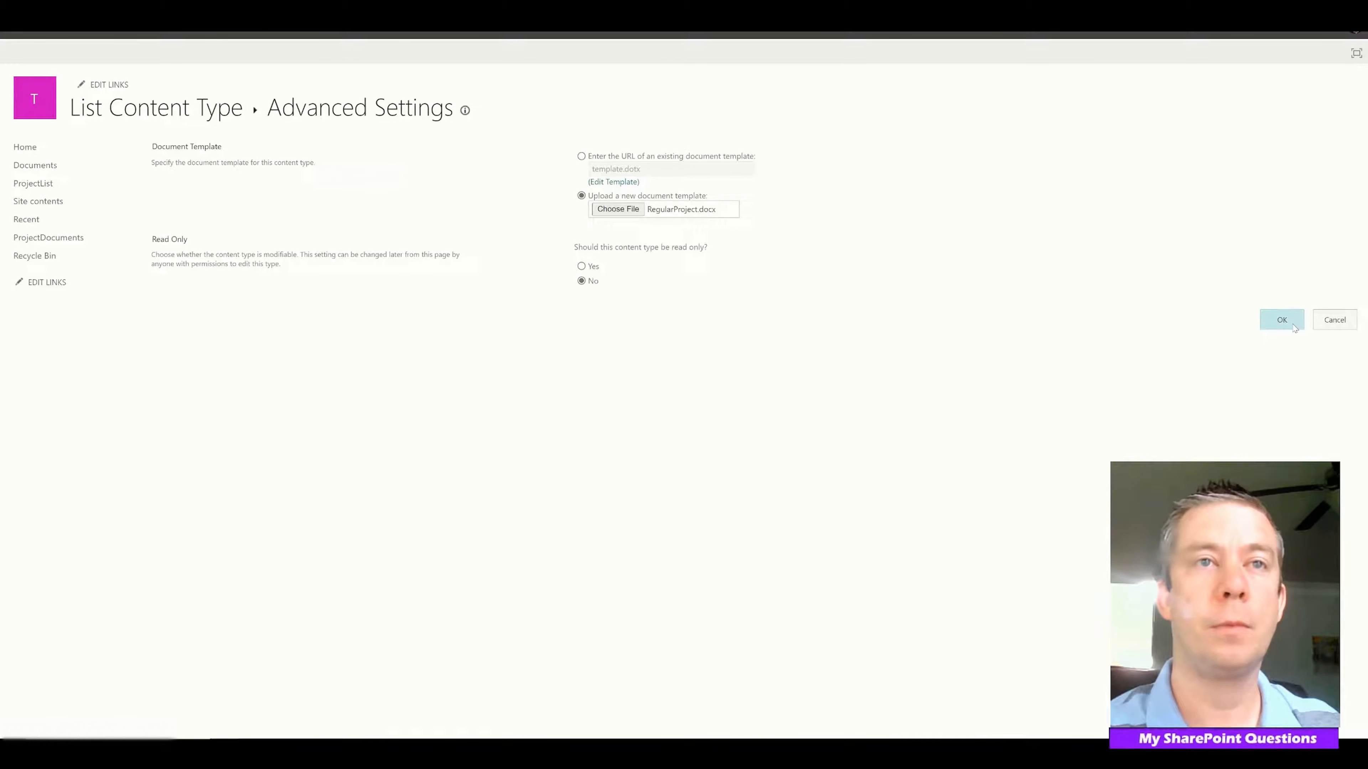
{"action": "left_click", "coordinate": [1281, 319]}
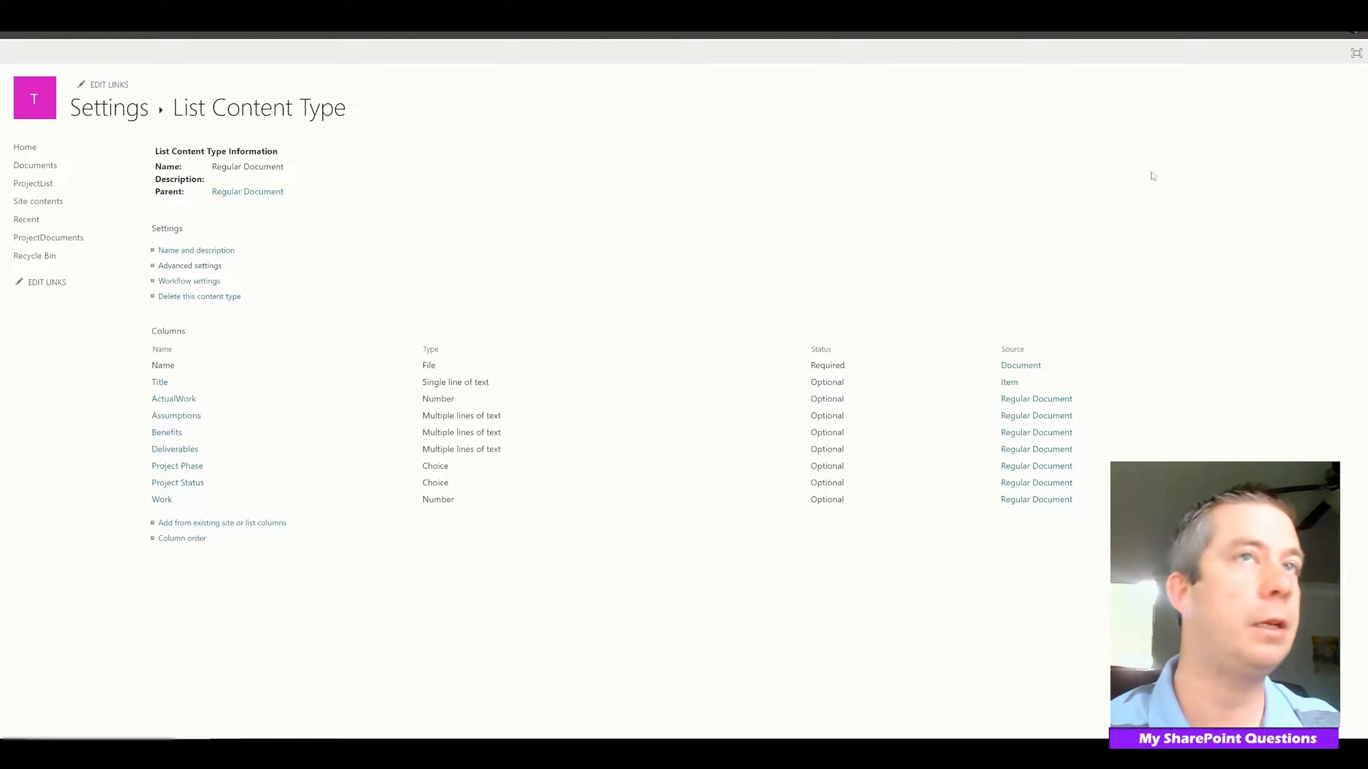
Upload SoftwareProject.docx as the new document template for the Software Documents content type in the ProjectDocuments library settings.
{"action": "left_click", "coordinate": [54, 237]}
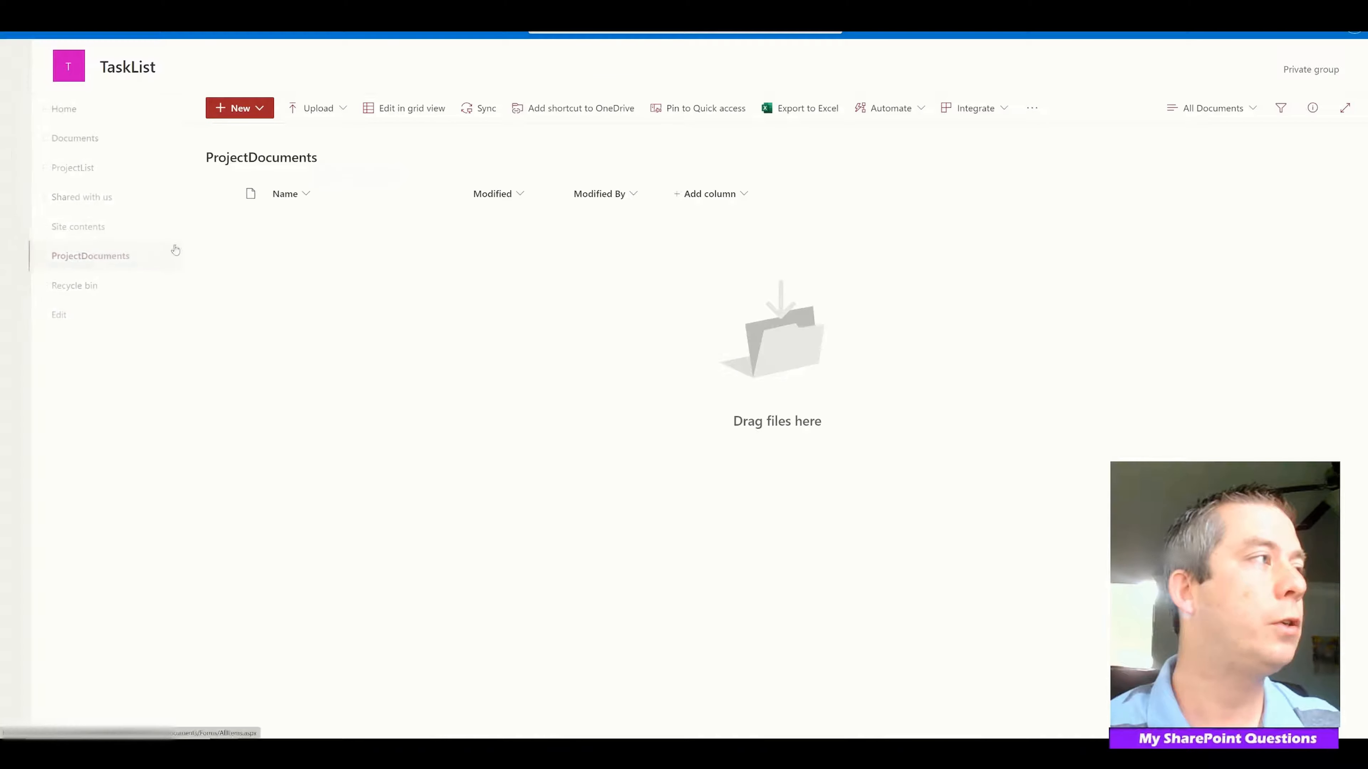
{"action": "left_click", "coordinate": [1289, 35]}
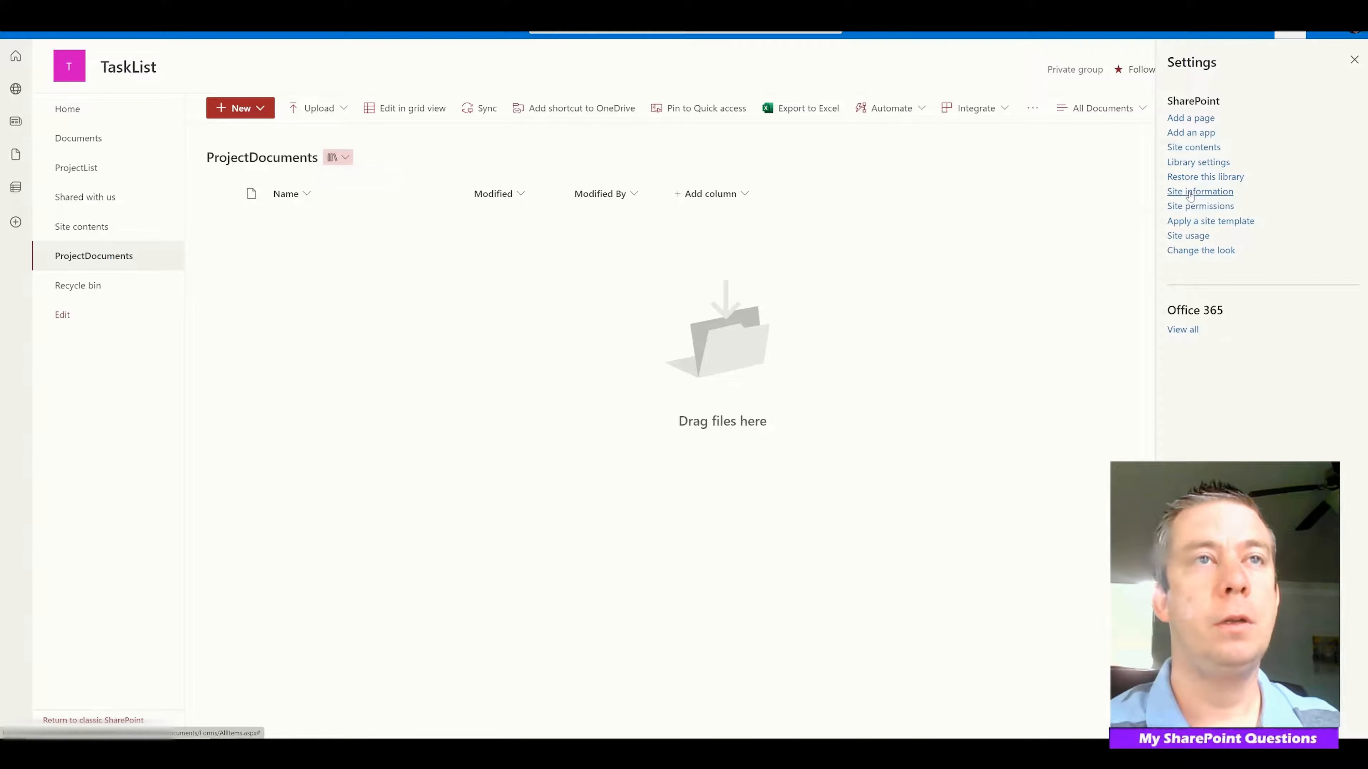
{"action": "left_click", "coordinate": [1198, 162]}
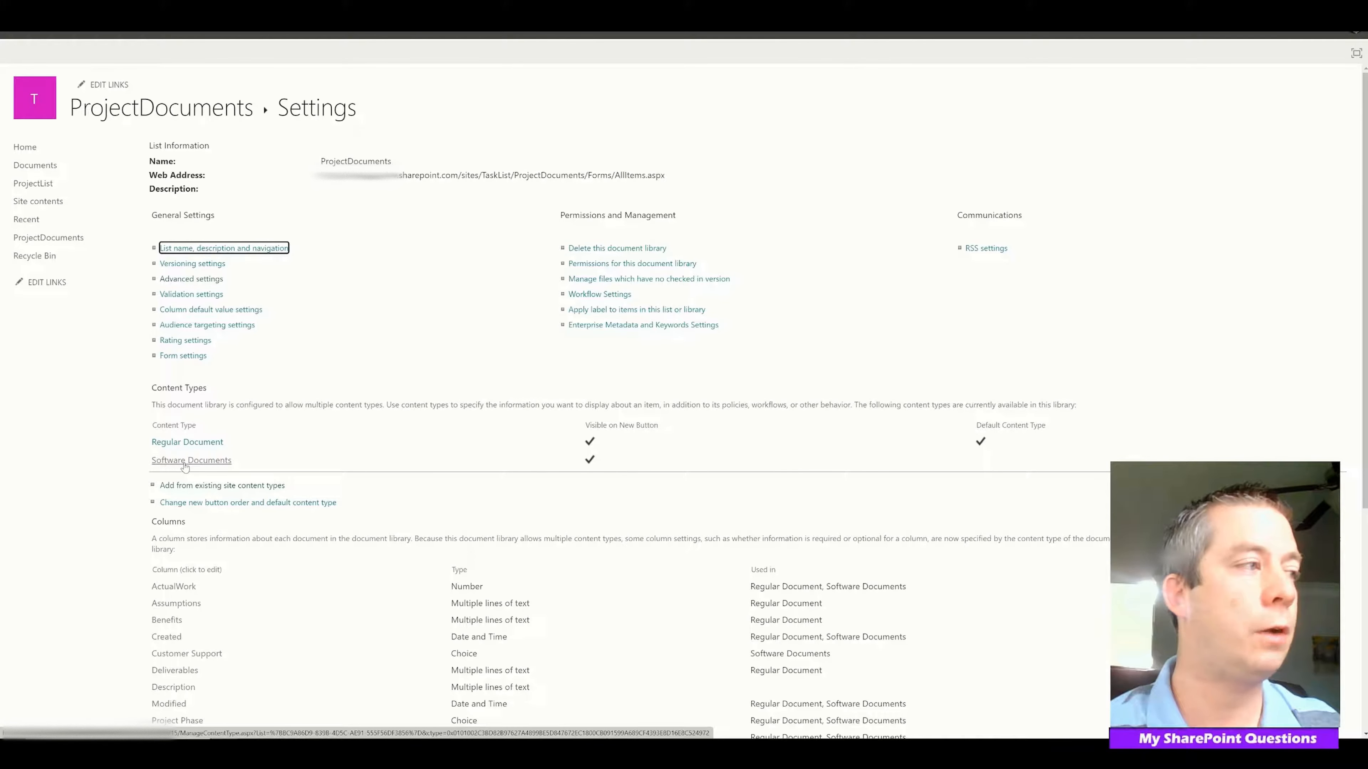
{"action": "left_click", "coordinate": [184, 463]}
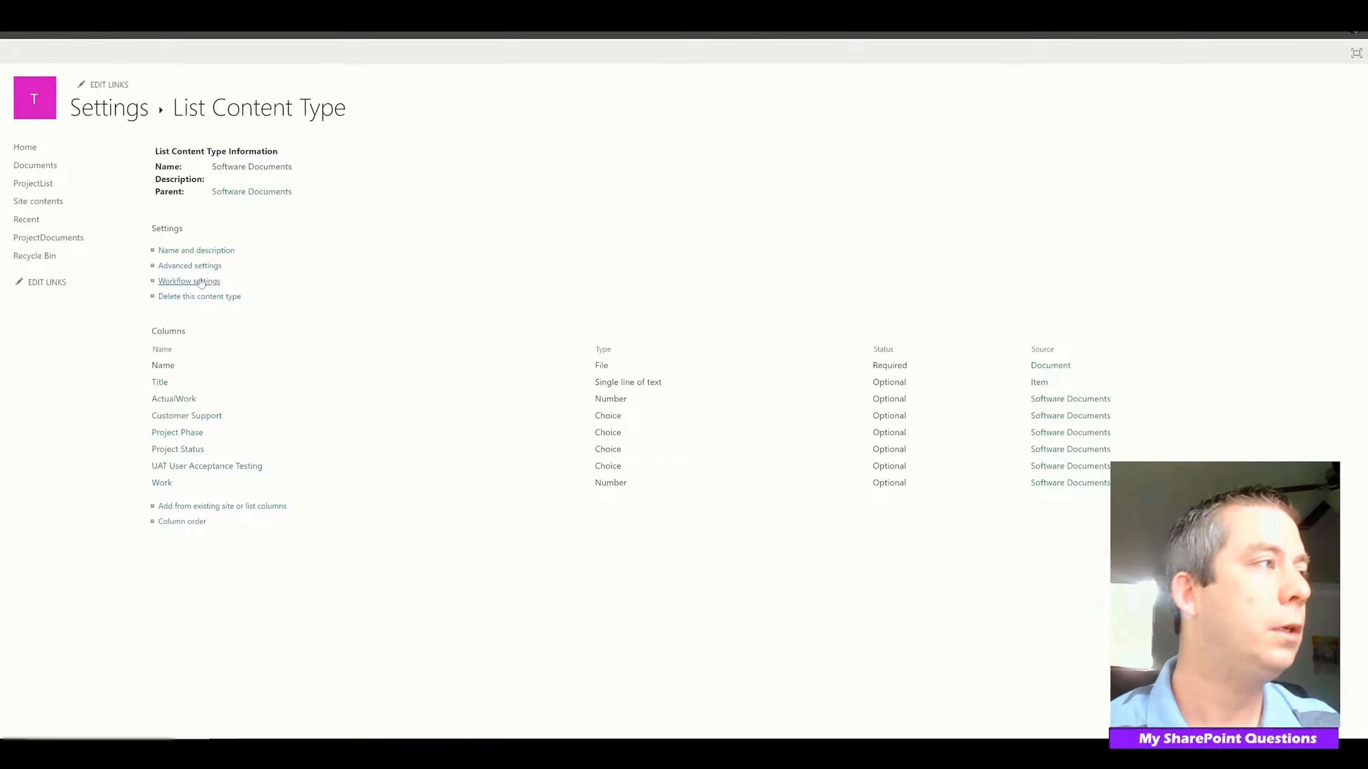
{"action": "left_click", "coordinate": [194, 266]}
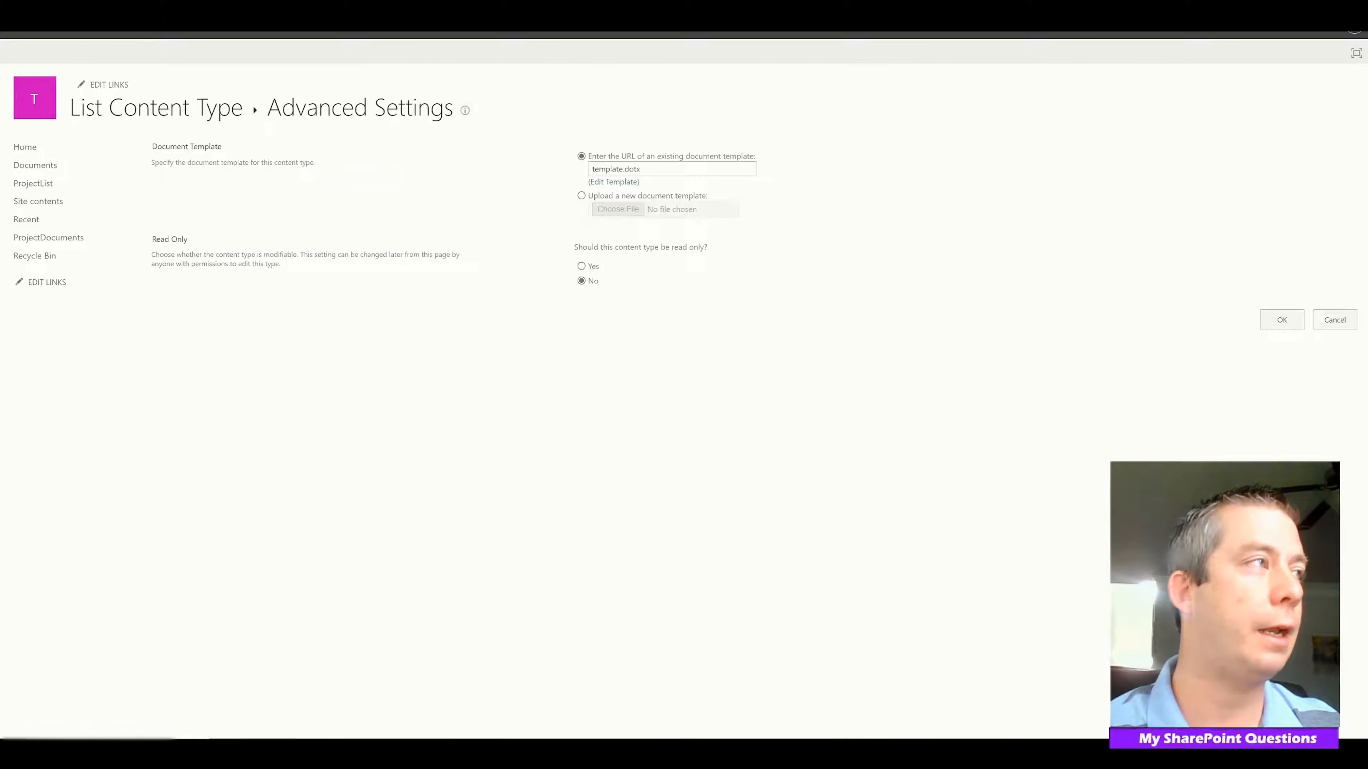
{"action": "left_click", "coordinate": [581, 197]}
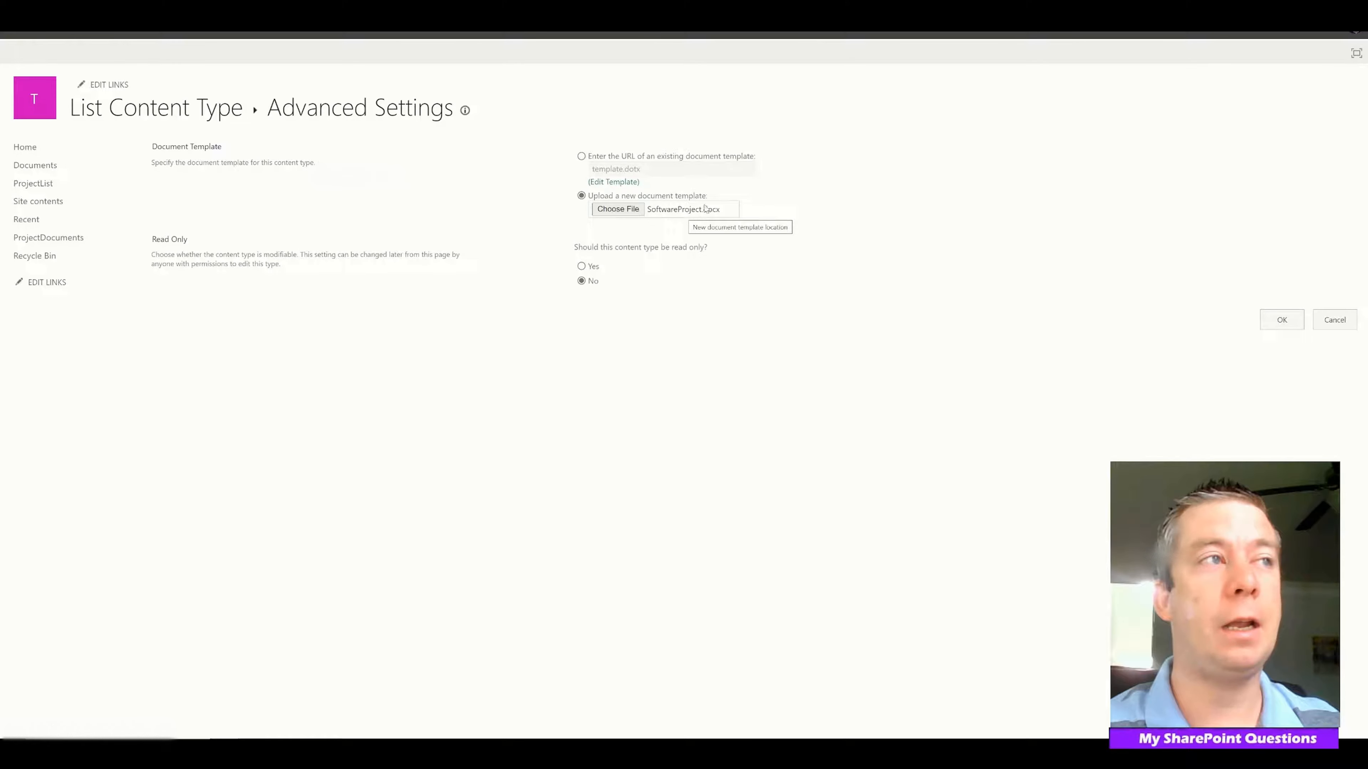
{"action": "left_click", "coordinate": [1282, 320]}
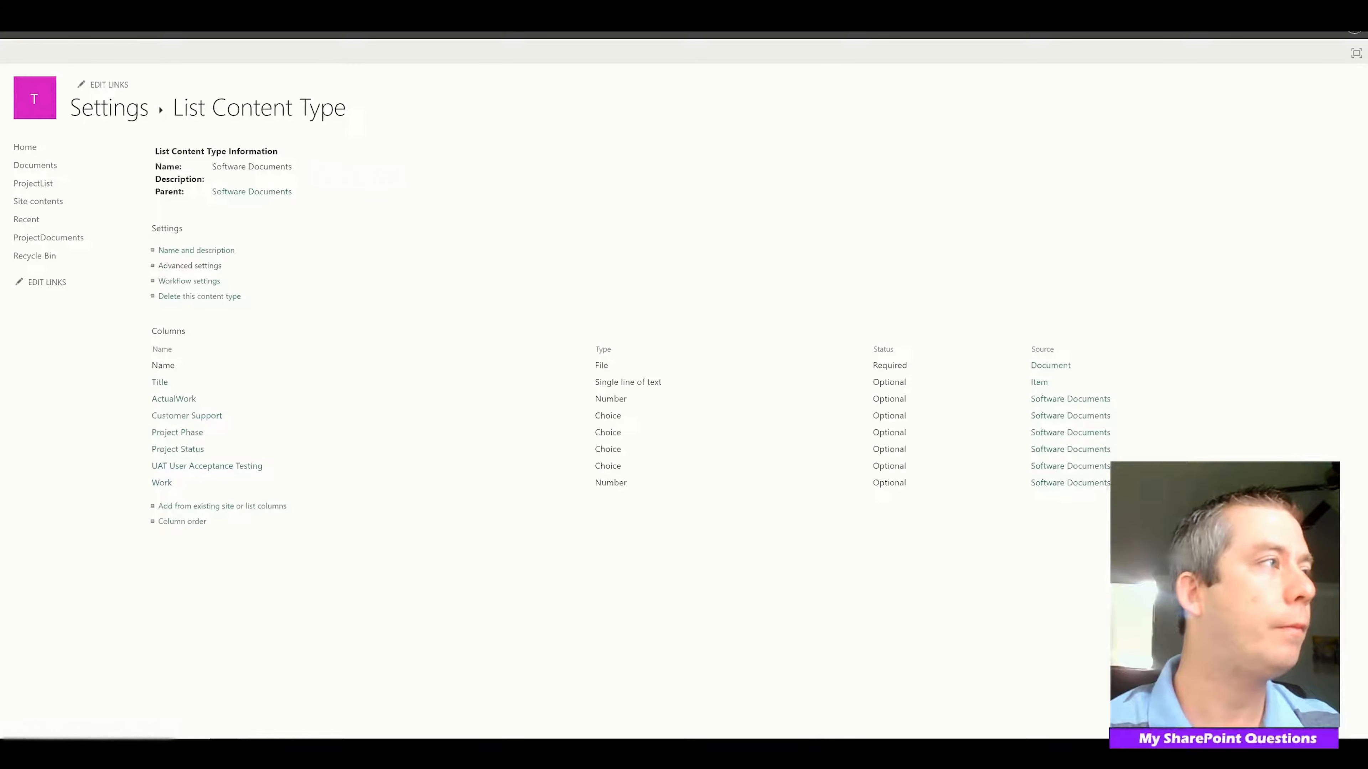
Create one new Regular Document file and one new Software Documents file in the ProjectDocuments library.
{"action": "left_click", "coordinate": [118, 126]}
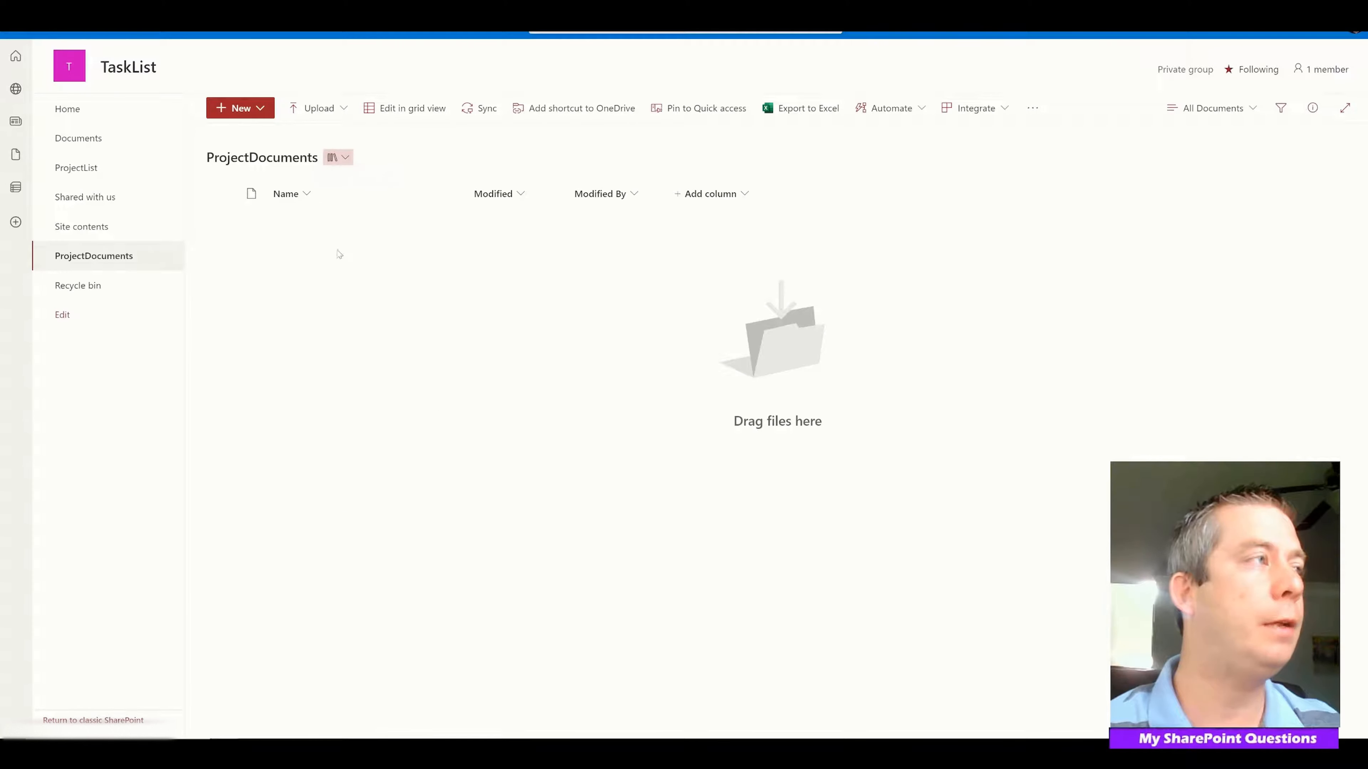
{"action": "left_click", "coordinate": [242, 110]}
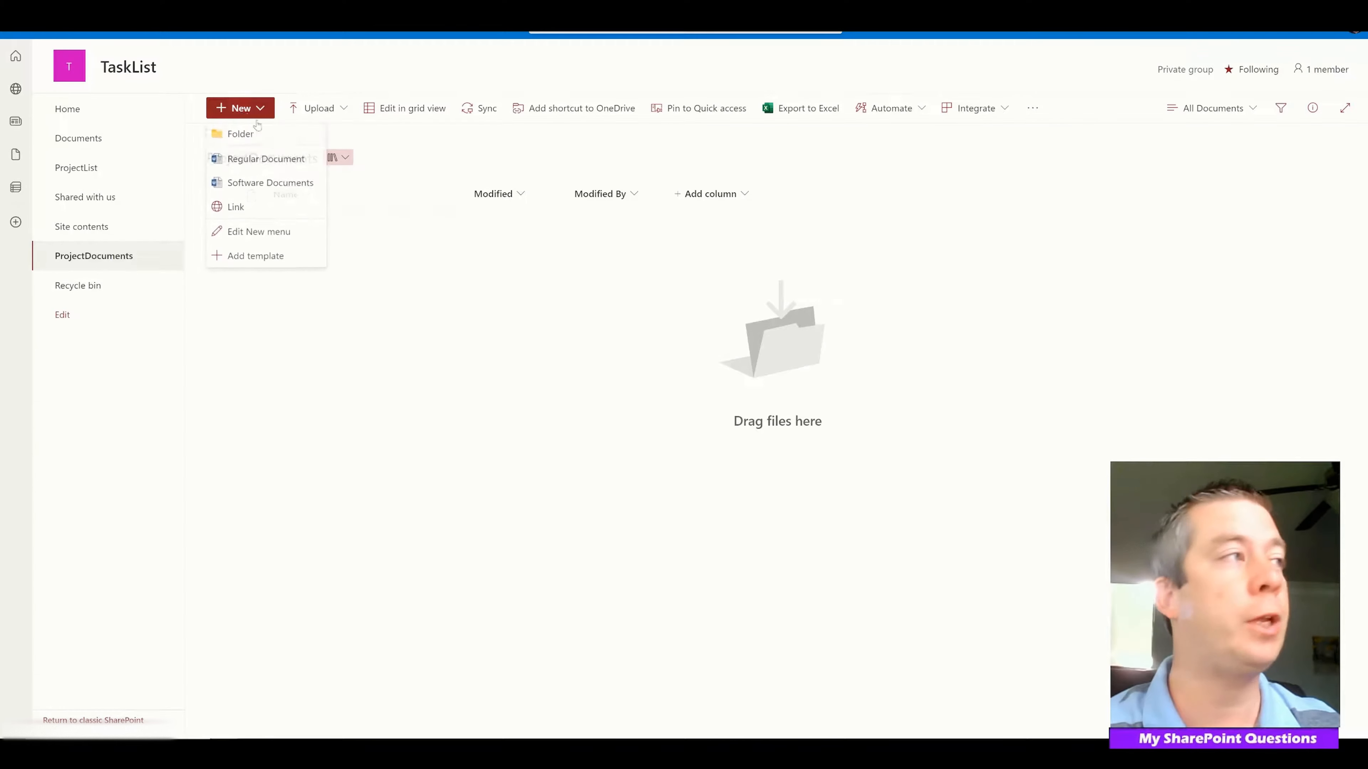
{"action": "left_click", "coordinate": [265, 160]}
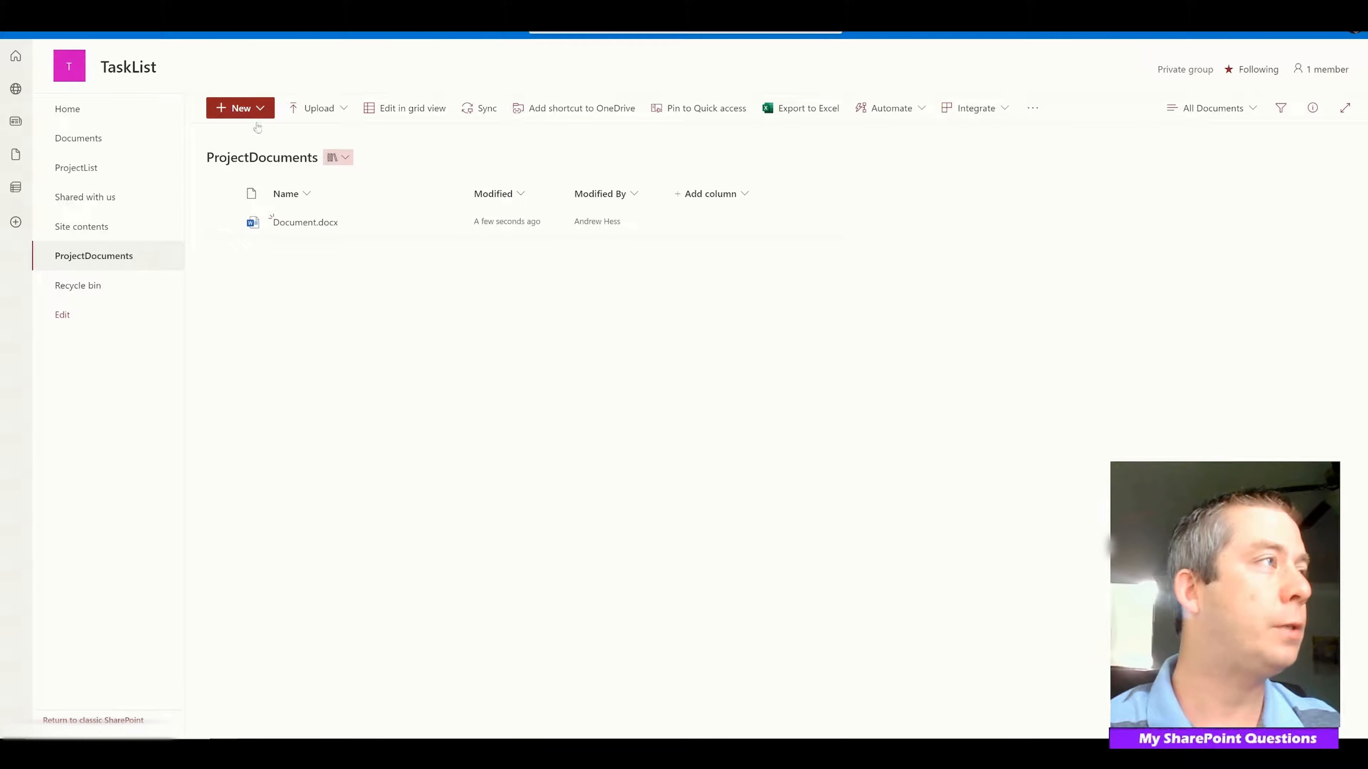
{"action": "left_click", "coordinate": [241, 108]}
{"action": "left_click", "coordinate": [256, 184]}
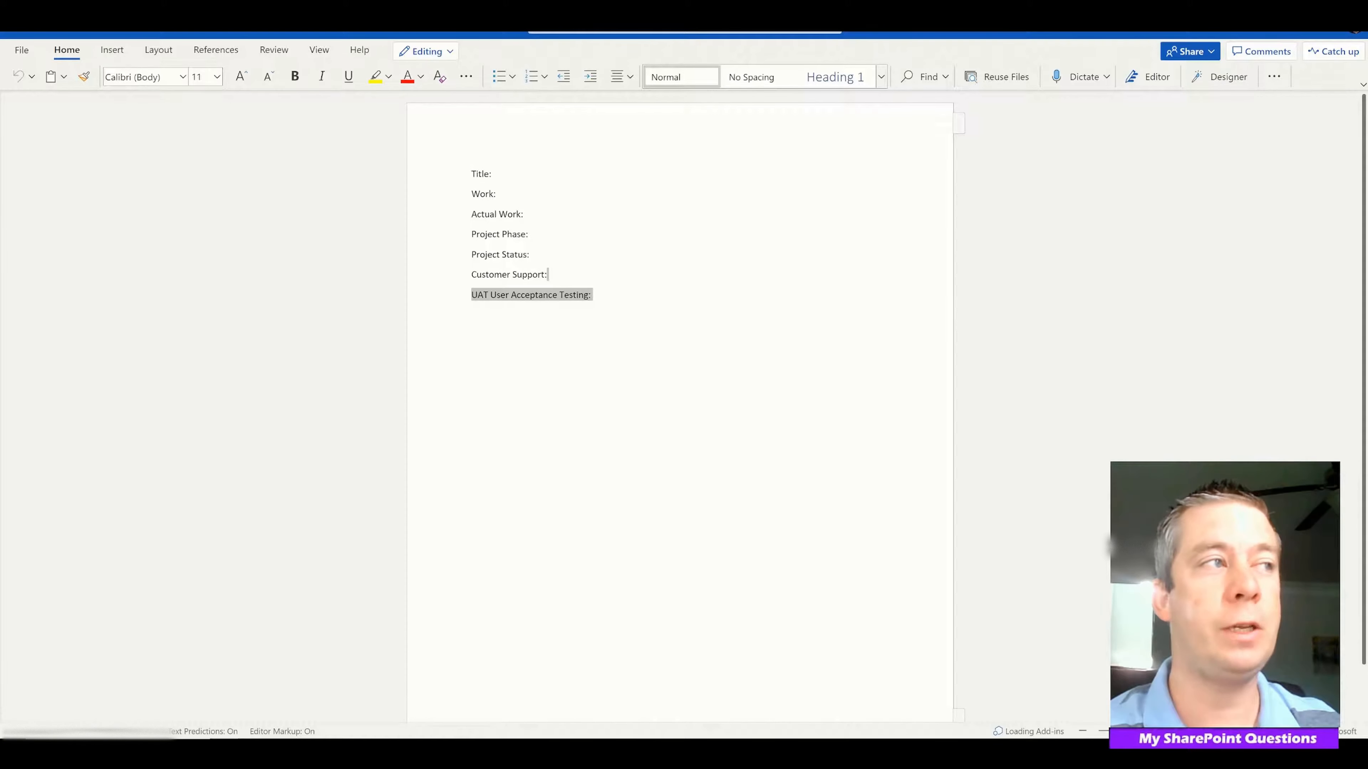
Review the last labels in the new software document, and rename the two files SoftwareProjectTemplate.docx and RegularProjectTemplate.docx.
{"action": "left_click", "coordinate": [481, 275]}
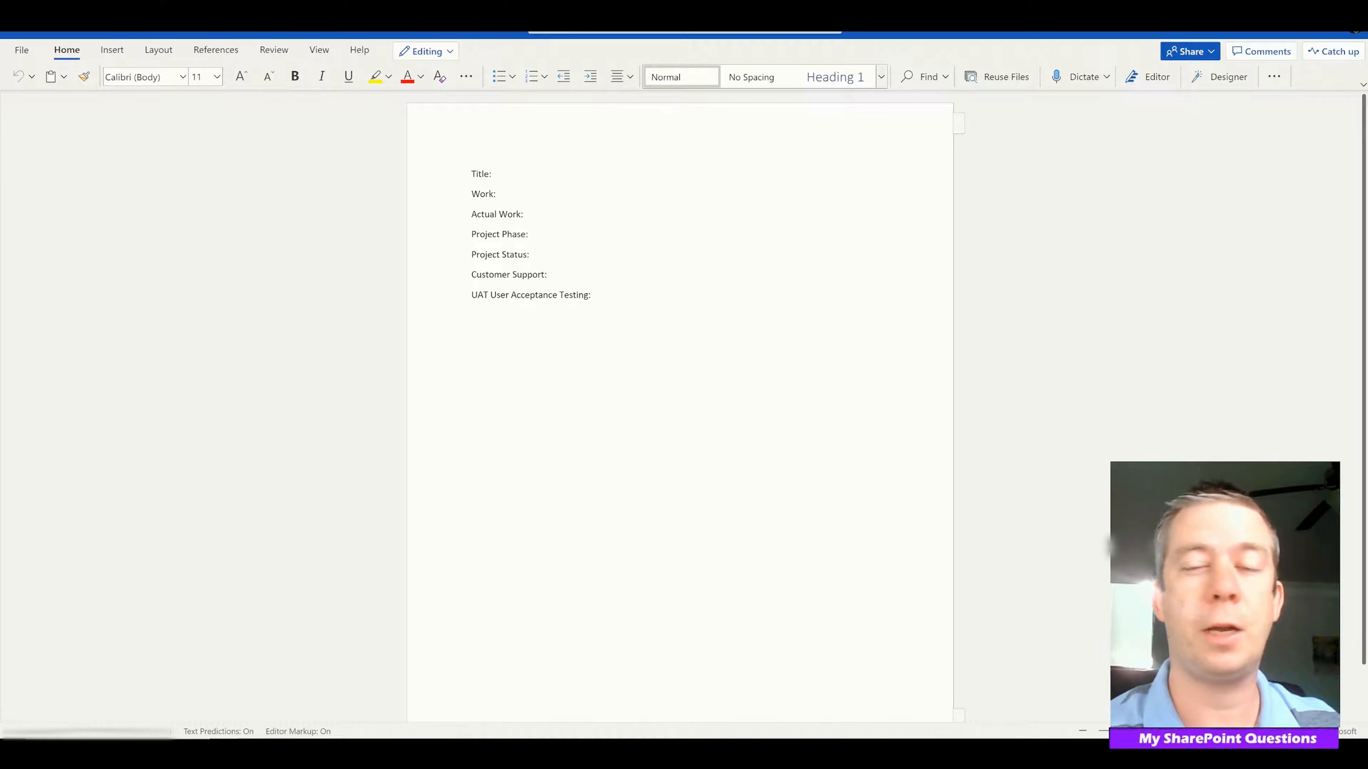
{"action": "left_click_drag", "start_coordinate": [481, 275], "coordinate": [619, 296]}
{"action": "left_click", "coordinate": [618, 296]}
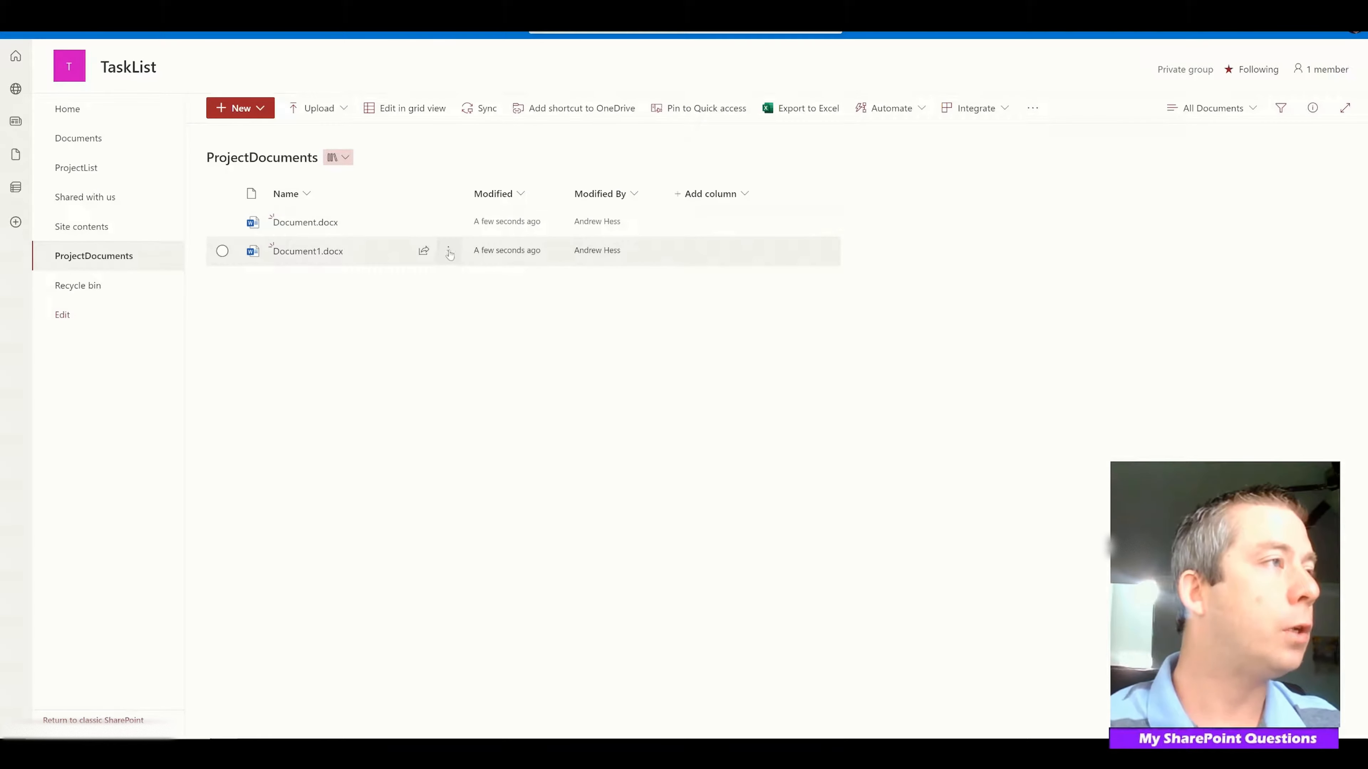
{"action": "left_click", "coordinate": [449, 251]}
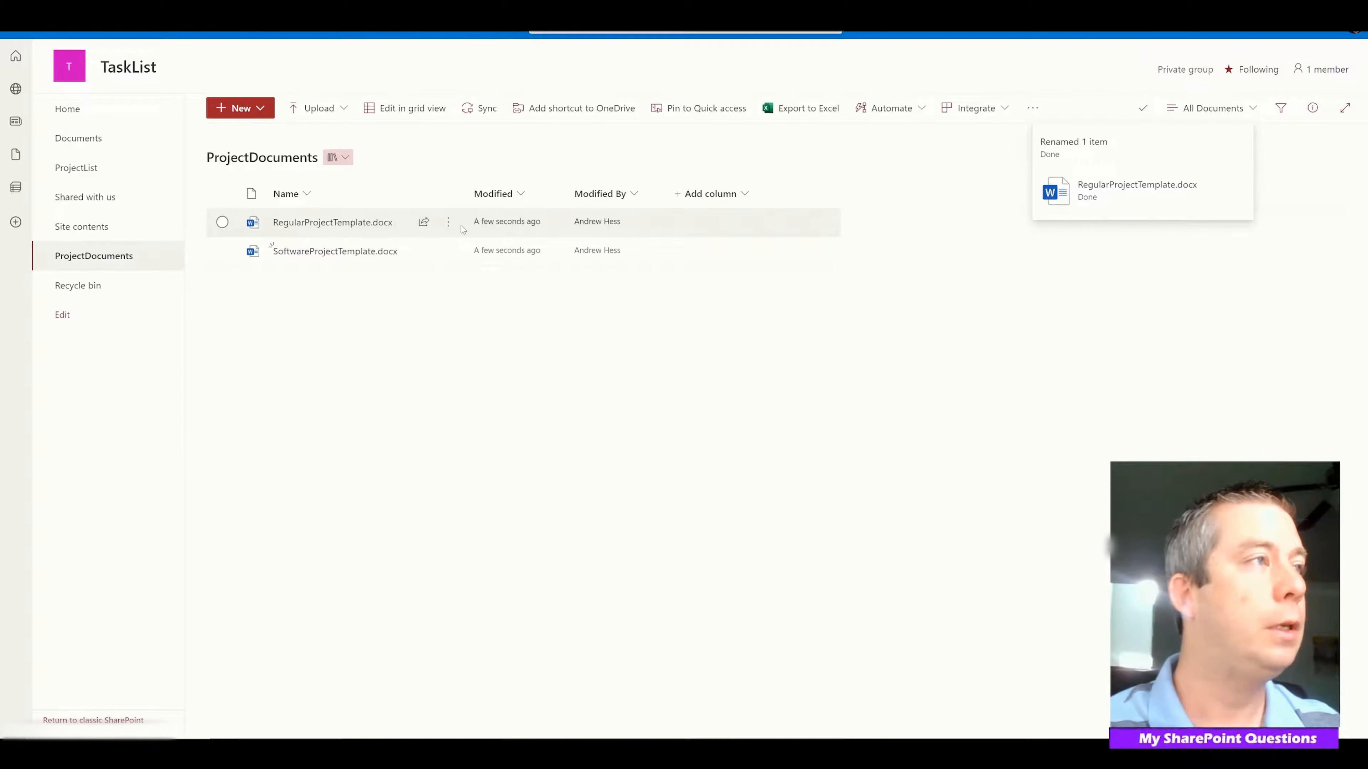
Open RegularProjectTemplate.docx in the desktop Word app, dismiss the AutoSave notice and enlarge the window to the screen width.
{"action": "left_click", "coordinate": [449, 222]}
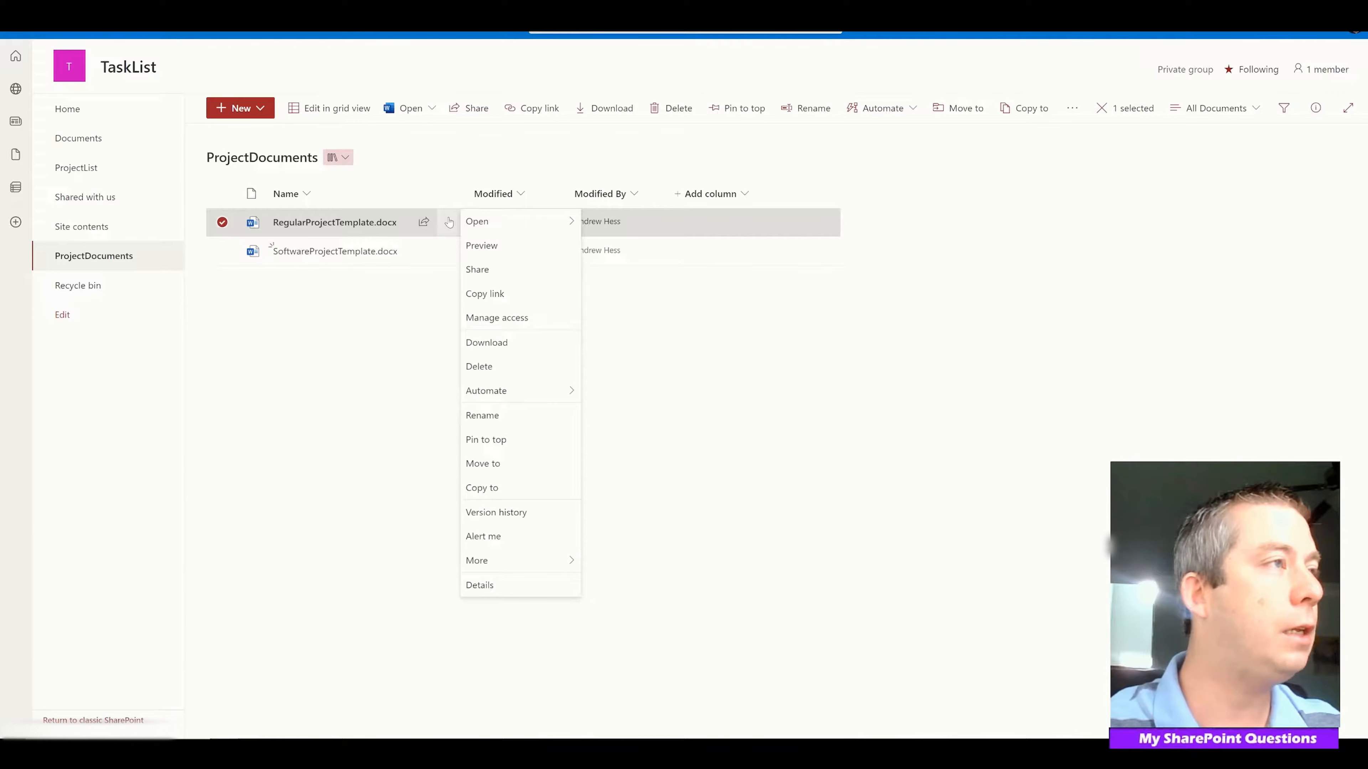
{"action": "mouse_move", "coordinate": [580, 226]}
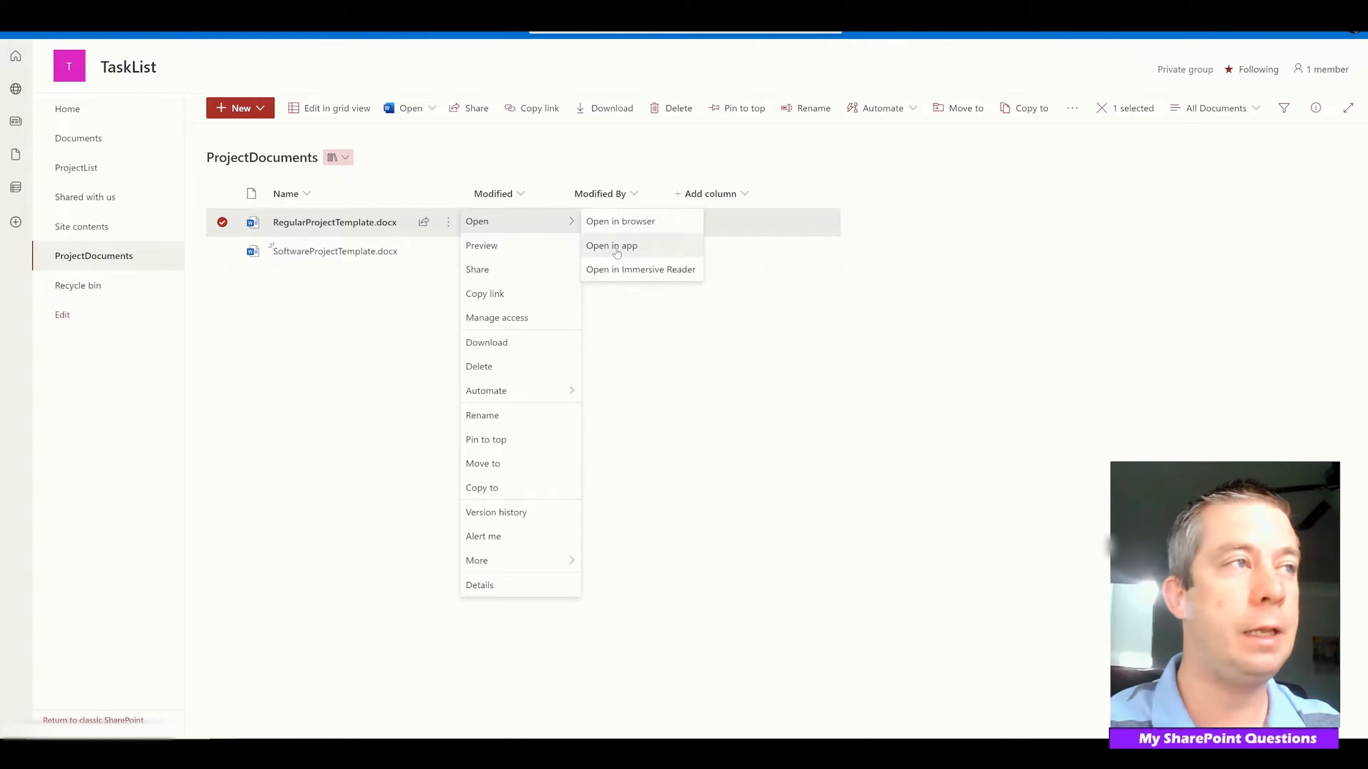
{"action": "left_click", "coordinate": [695, 248]}
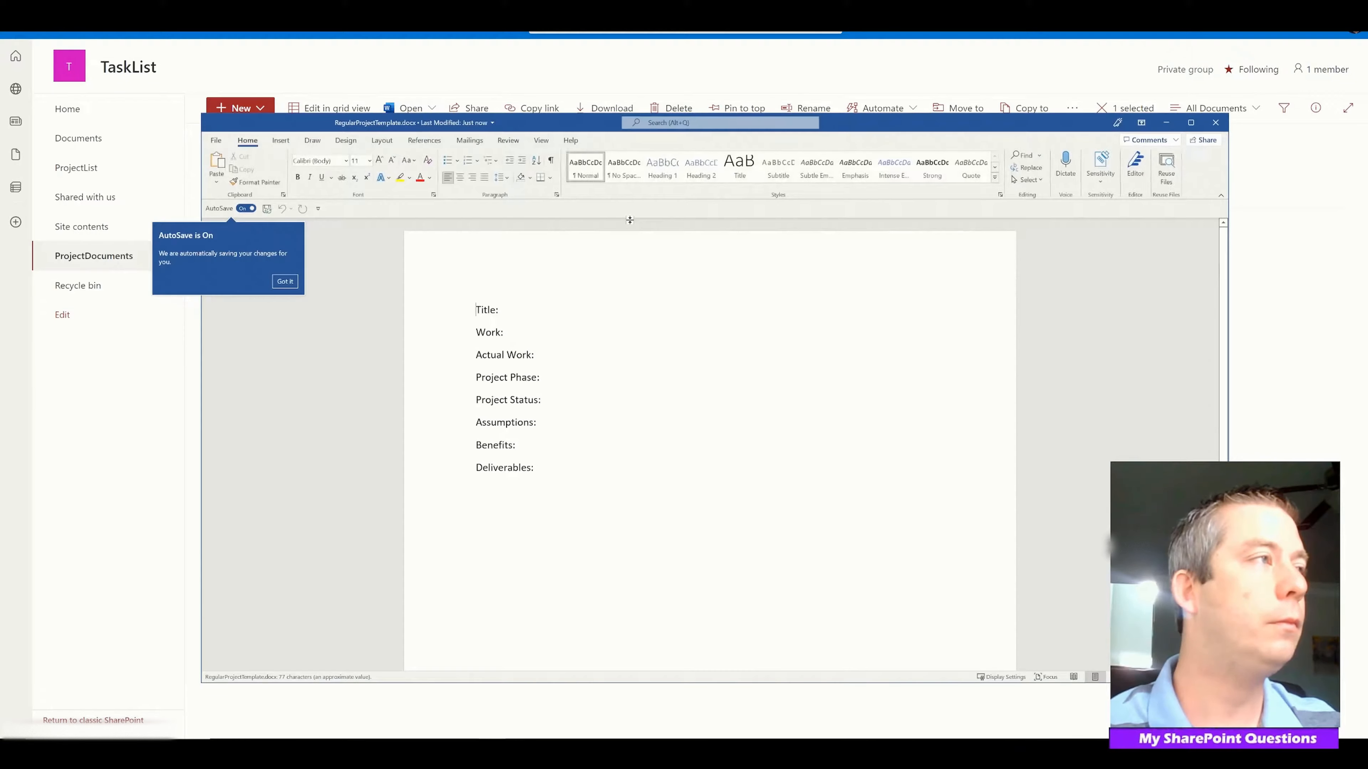
{"action": "left_click", "coordinate": [285, 281]}
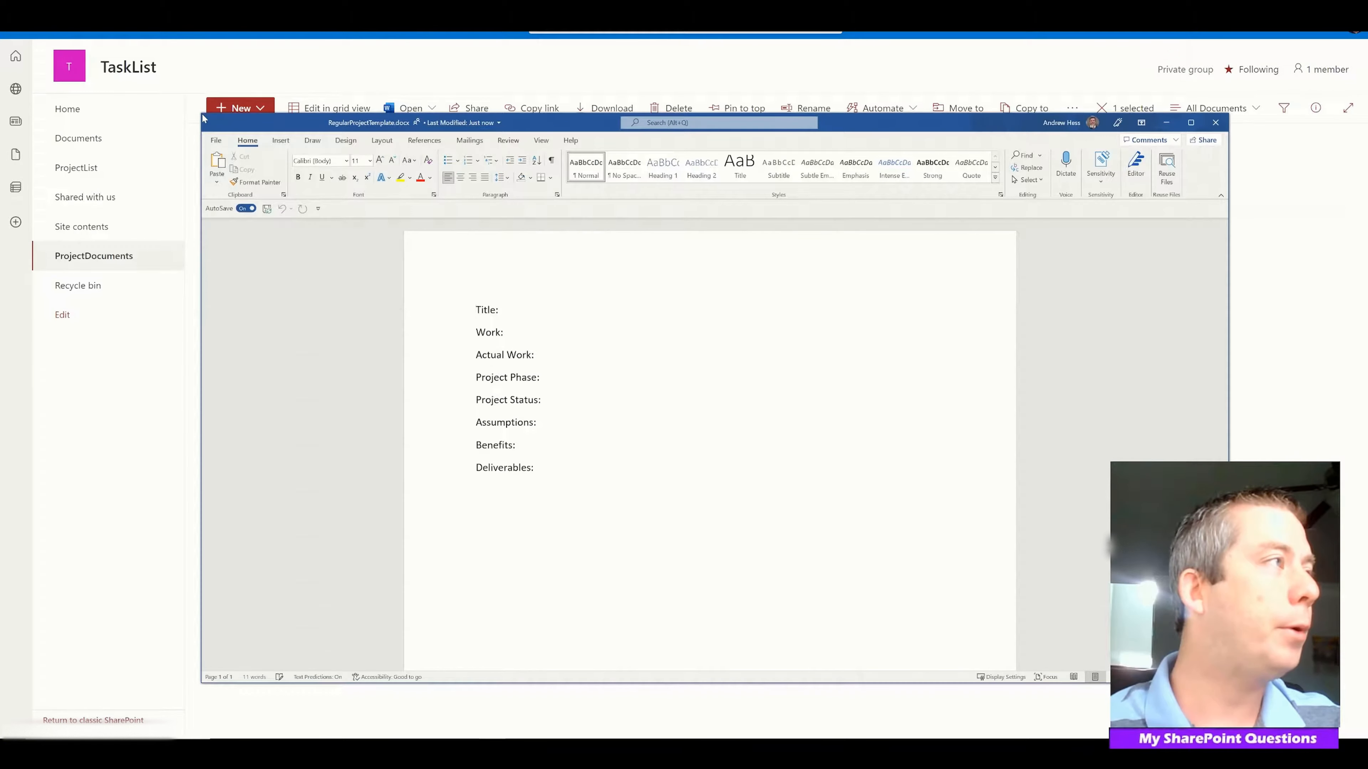
{"action": "left_click_drag", "start_coordinate": [205, 110], "coordinate": [11, 29]}
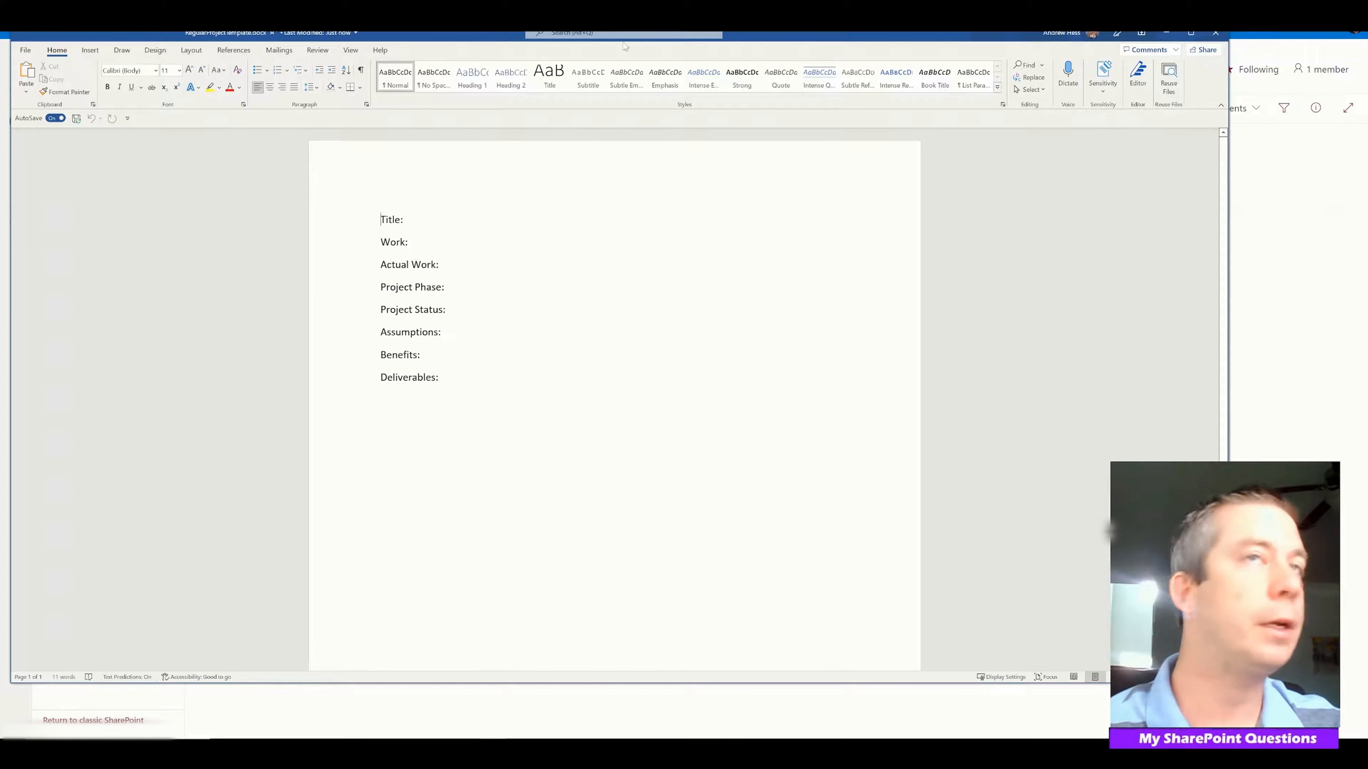
{"action": "left_click_drag", "start_coordinate": [1229, 27], "coordinate": [1367, 26]}
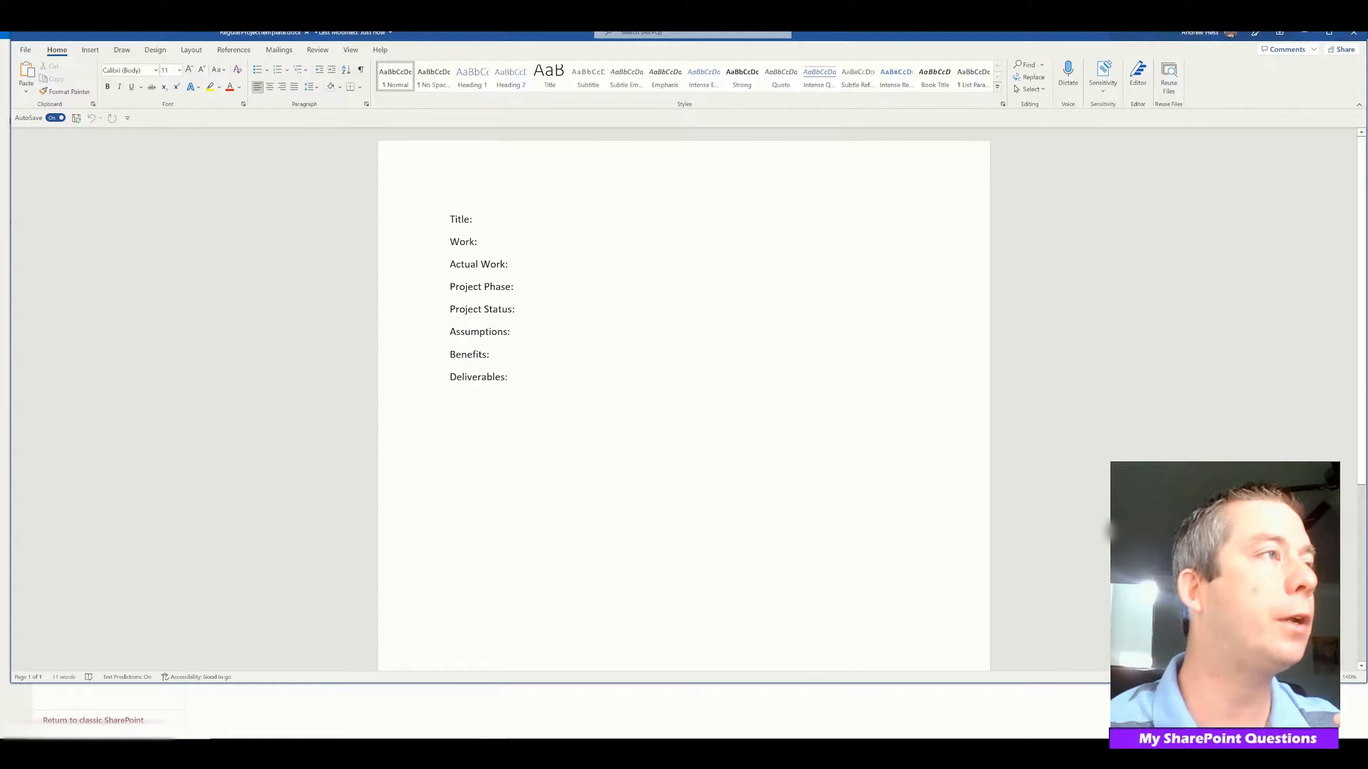
Insert the Title document property as a Quick Part after the "Title:" label.
{"action": "left_click", "coordinate": [96, 51]}
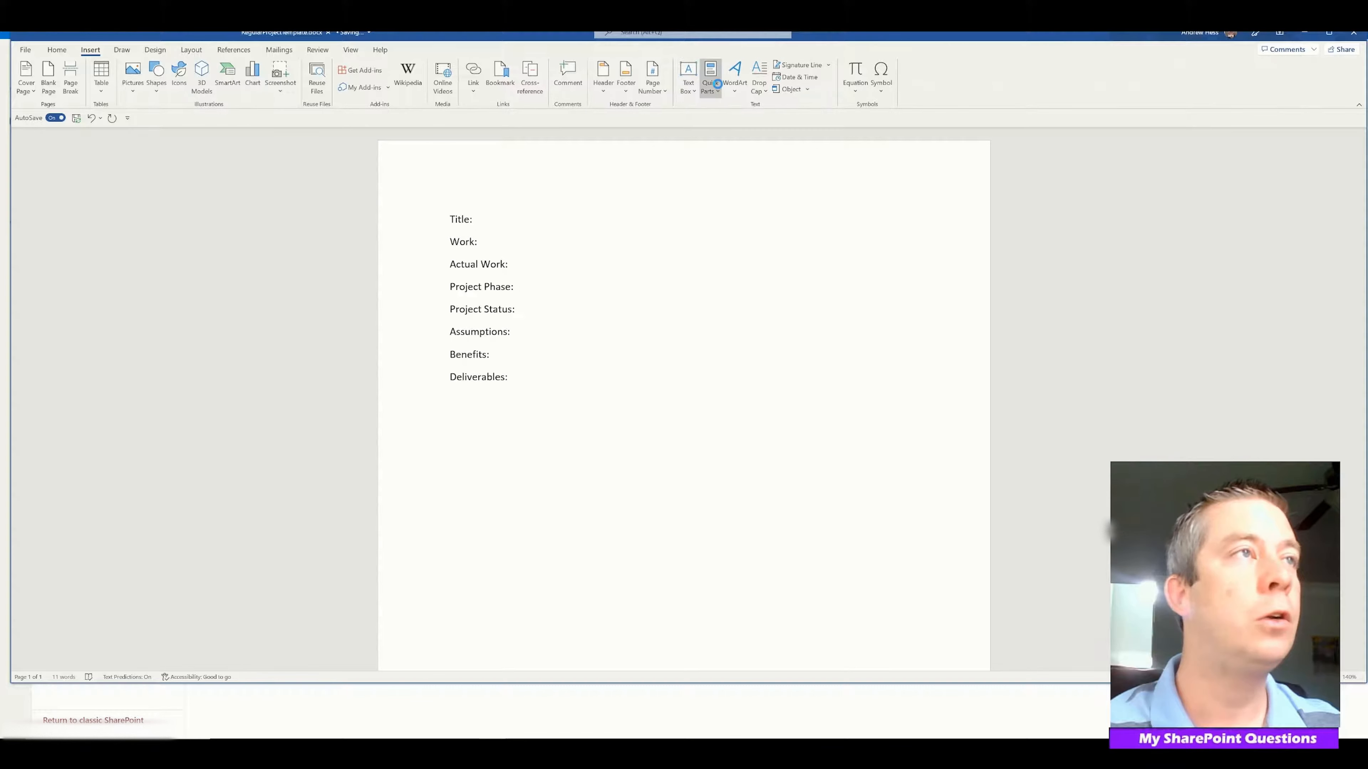
{"action": "left_click", "coordinate": [717, 87]}
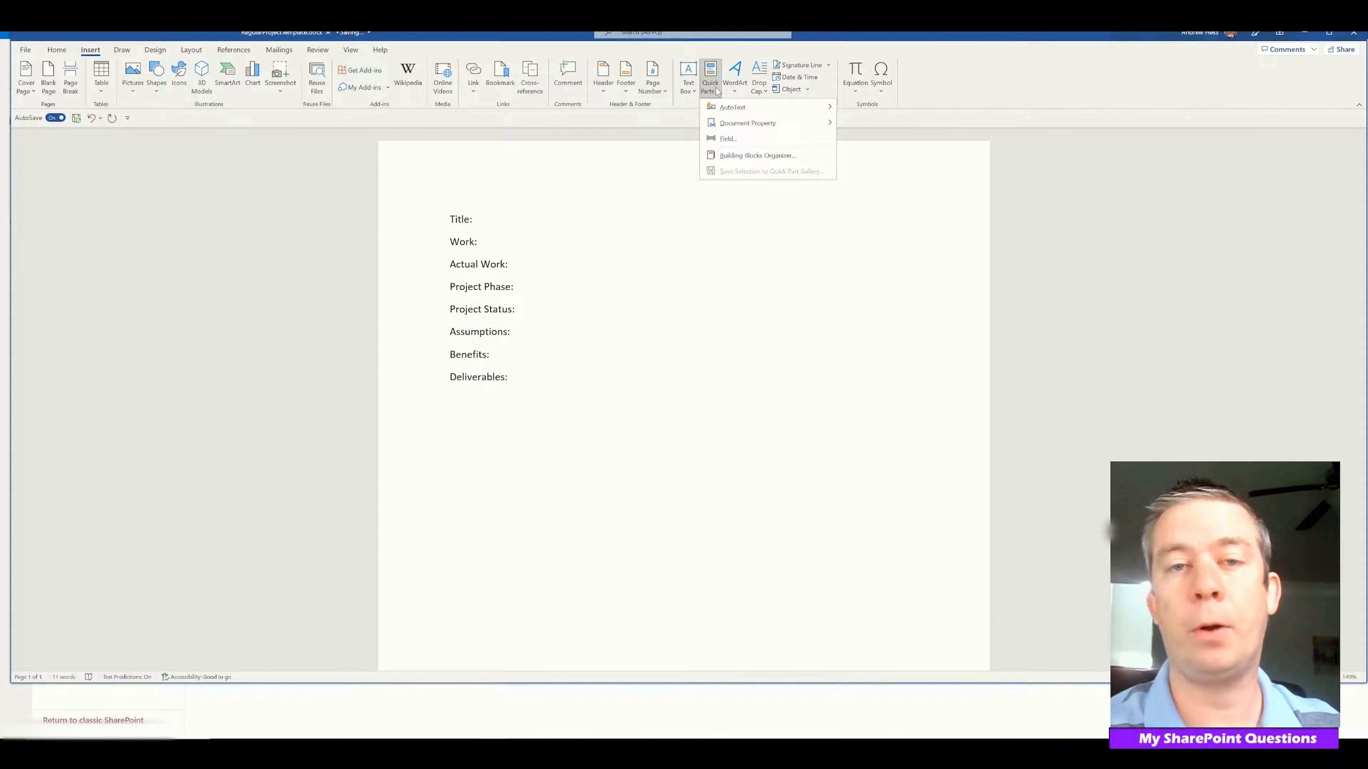
{"action": "mouse_move", "coordinate": [760, 125]}
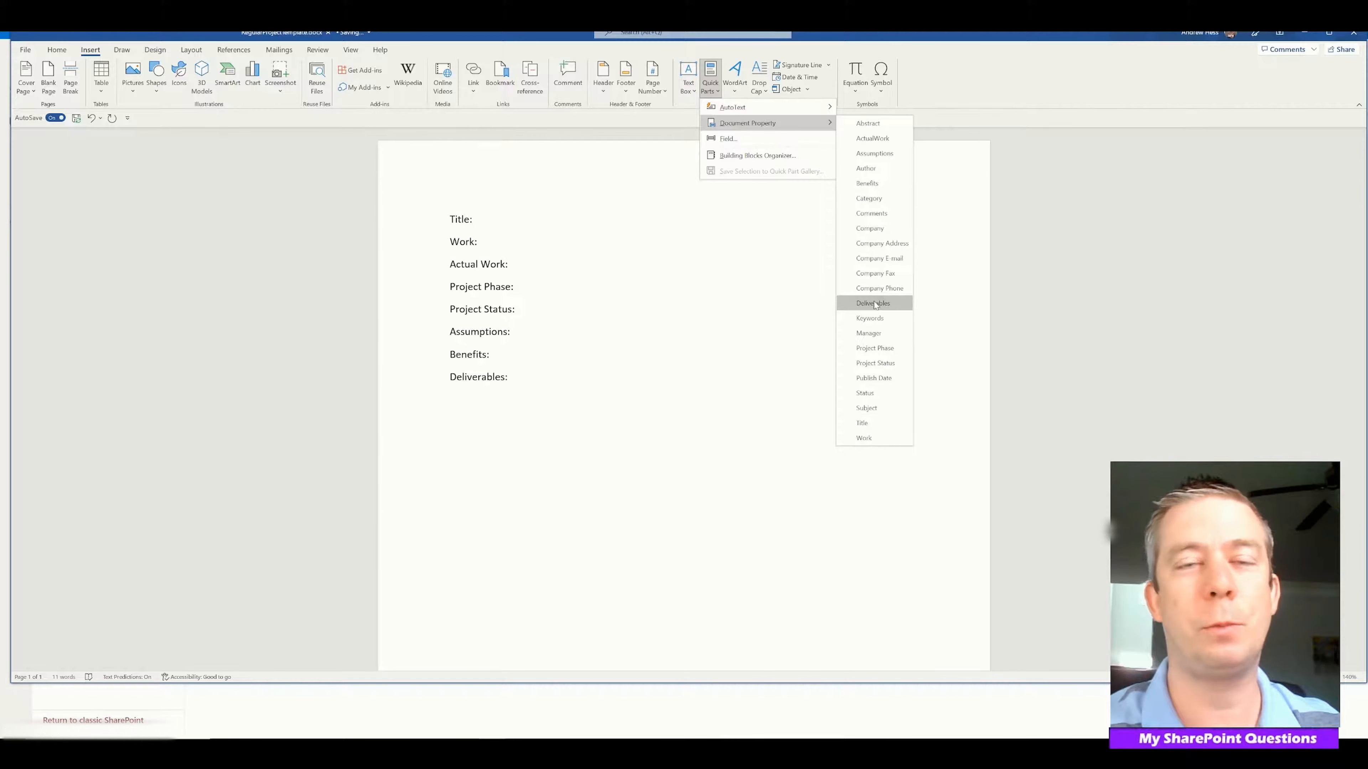
{"action": "left_click", "coordinate": [863, 423]}
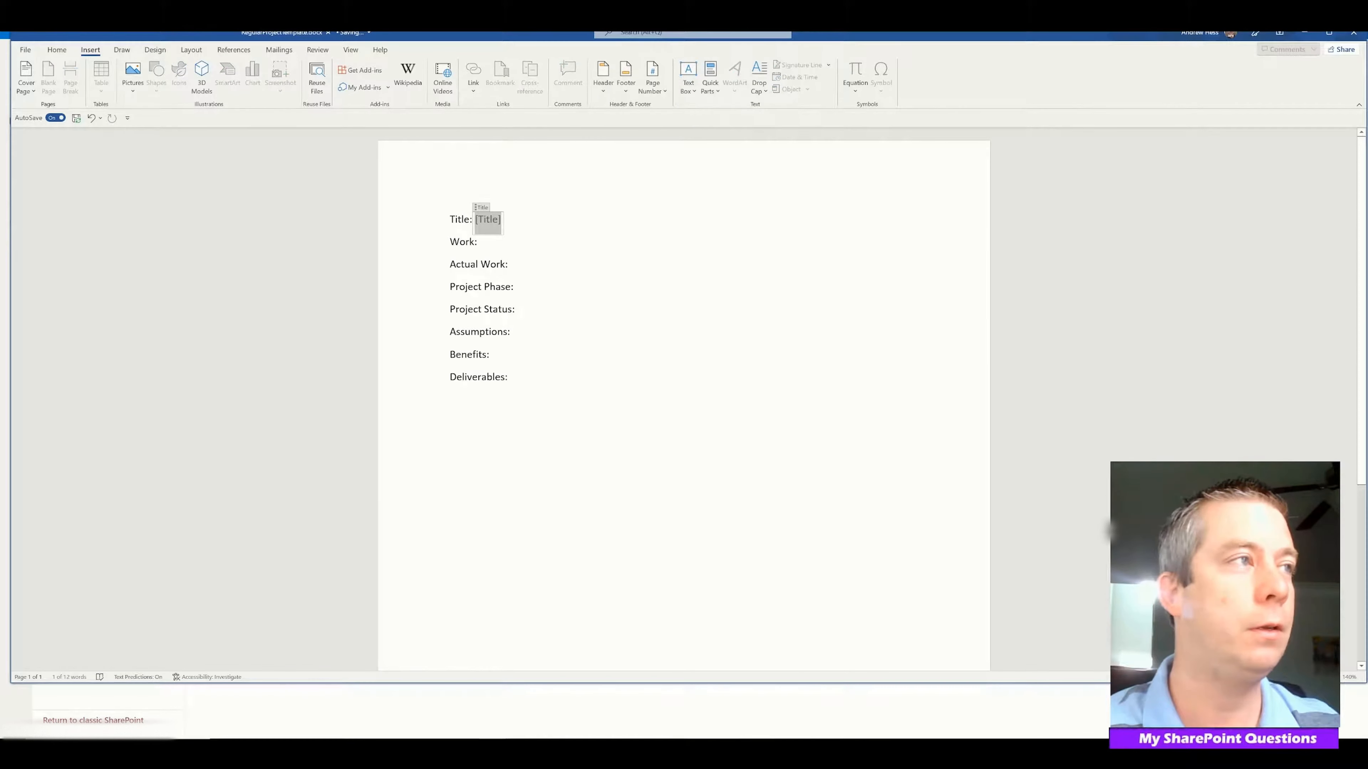
Insert the Work document property after the "Work:" label and the ActualWork property after the "Actual Work:" label.
{"action": "left_click", "coordinate": [477, 242]}
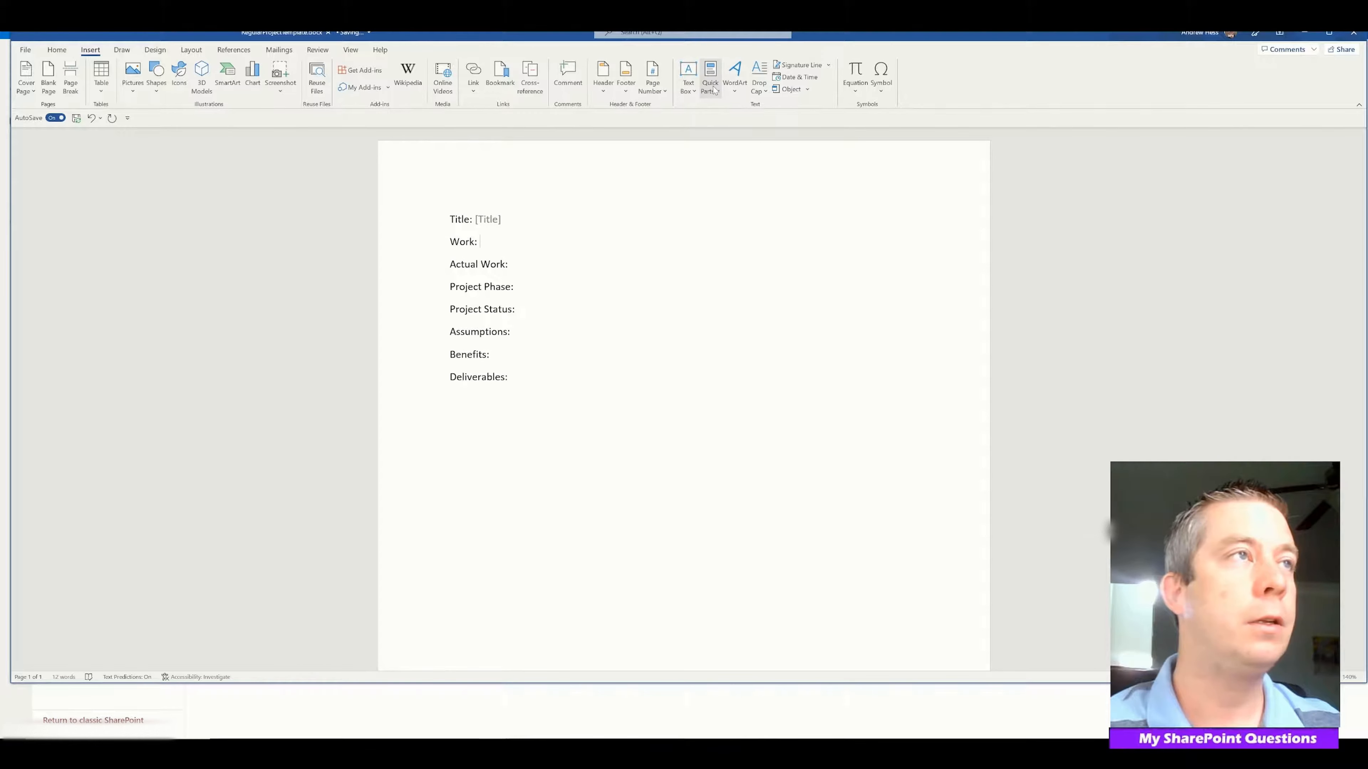
{"action": "left_click", "coordinate": [710, 76]}
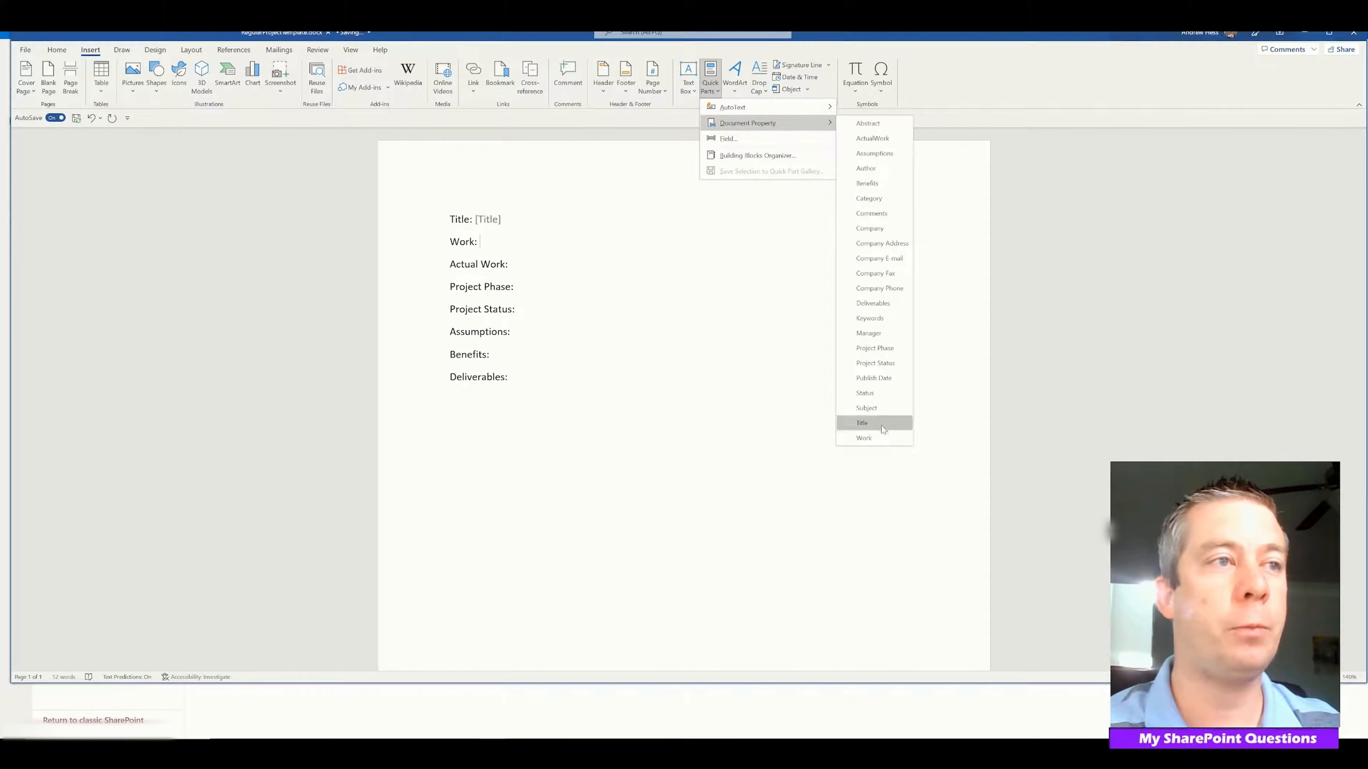
{"action": "left_click", "coordinate": [870, 437]}
{"action": "left_click", "coordinate": [512, 264]}
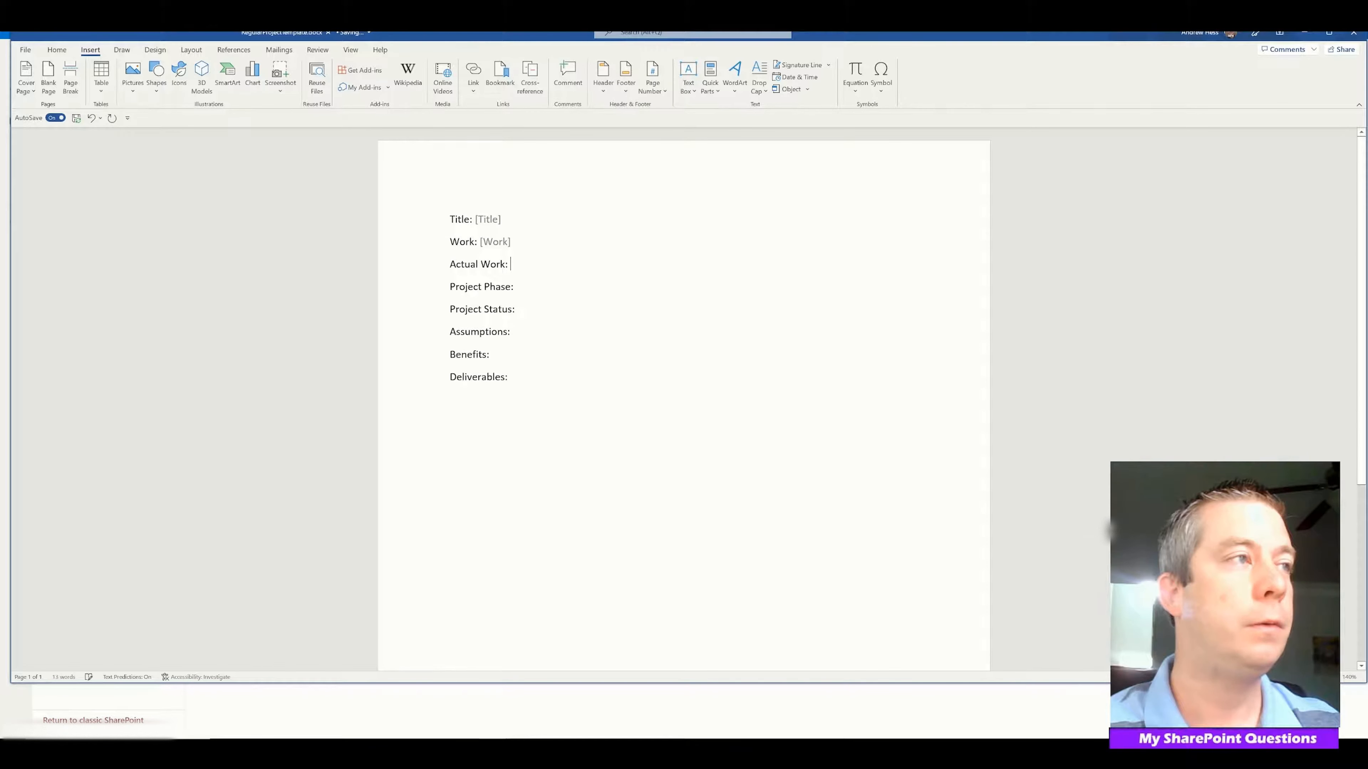
{"action": "left_click", "coordinate": [711, 86]}
{"action": "mouse_move", "coordinate": [754, 122]}
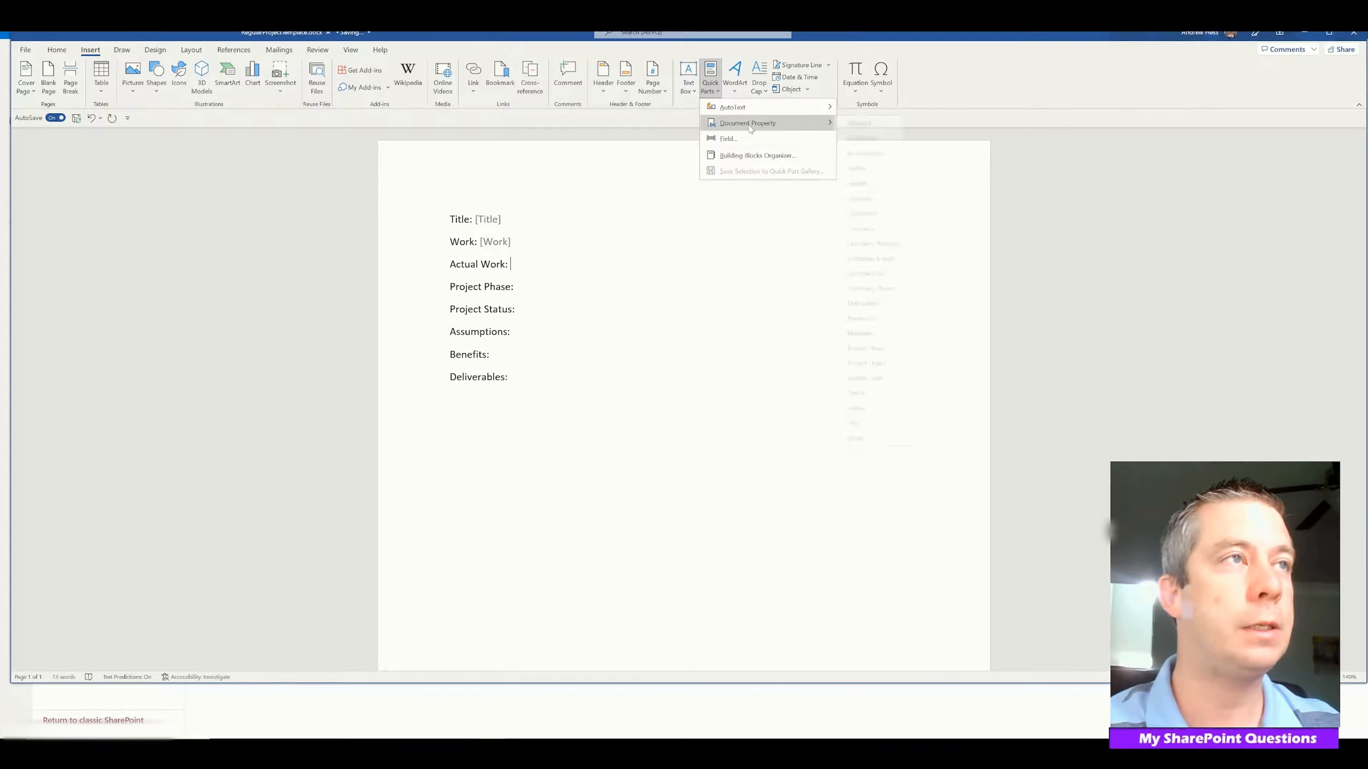
{"action": "left_click", "coordinate": [872, 137]}
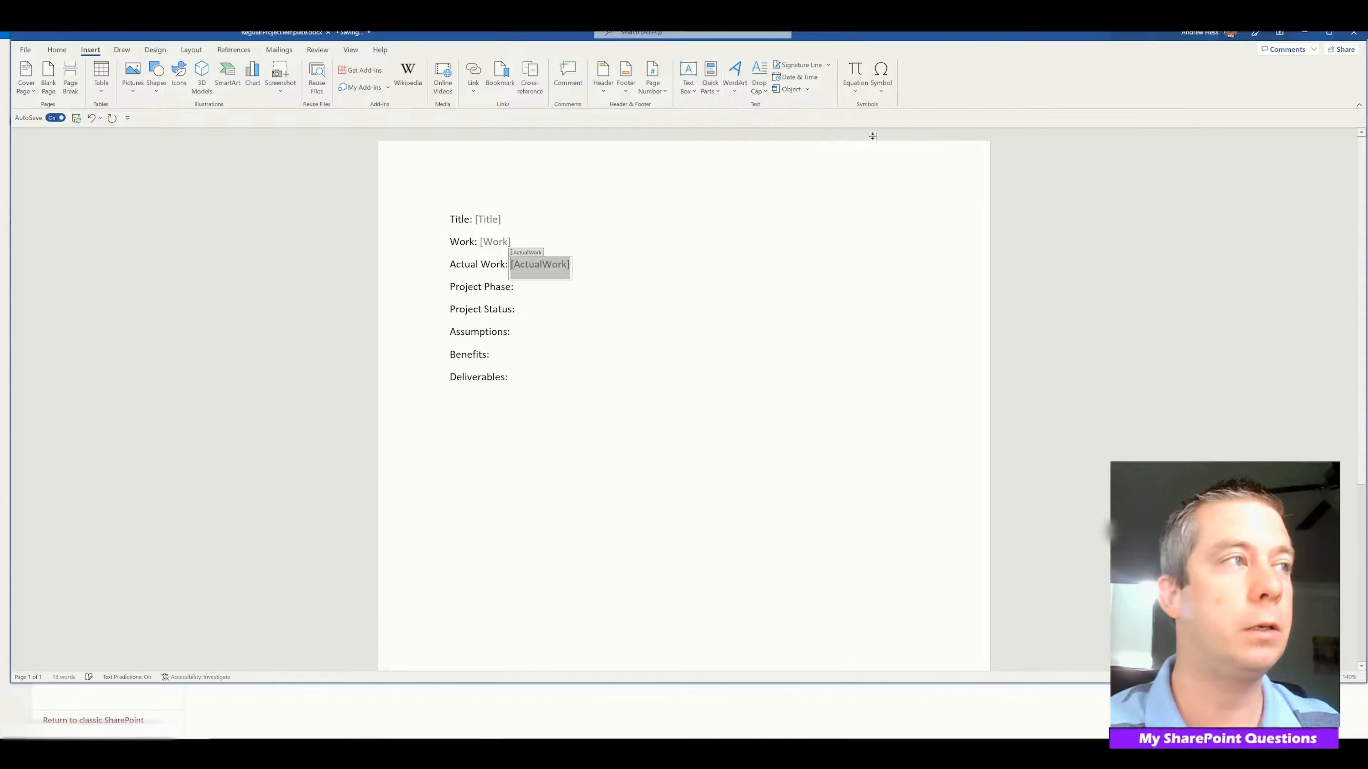
Place the cursor after the "Project Phase:" label in RegularProjectTemplate.docx and open the Quick Parts choices.
{"action": "left_click", "coordinate": [514, 287]}
{"action": "left_click", "coordinate": [711, 83]}
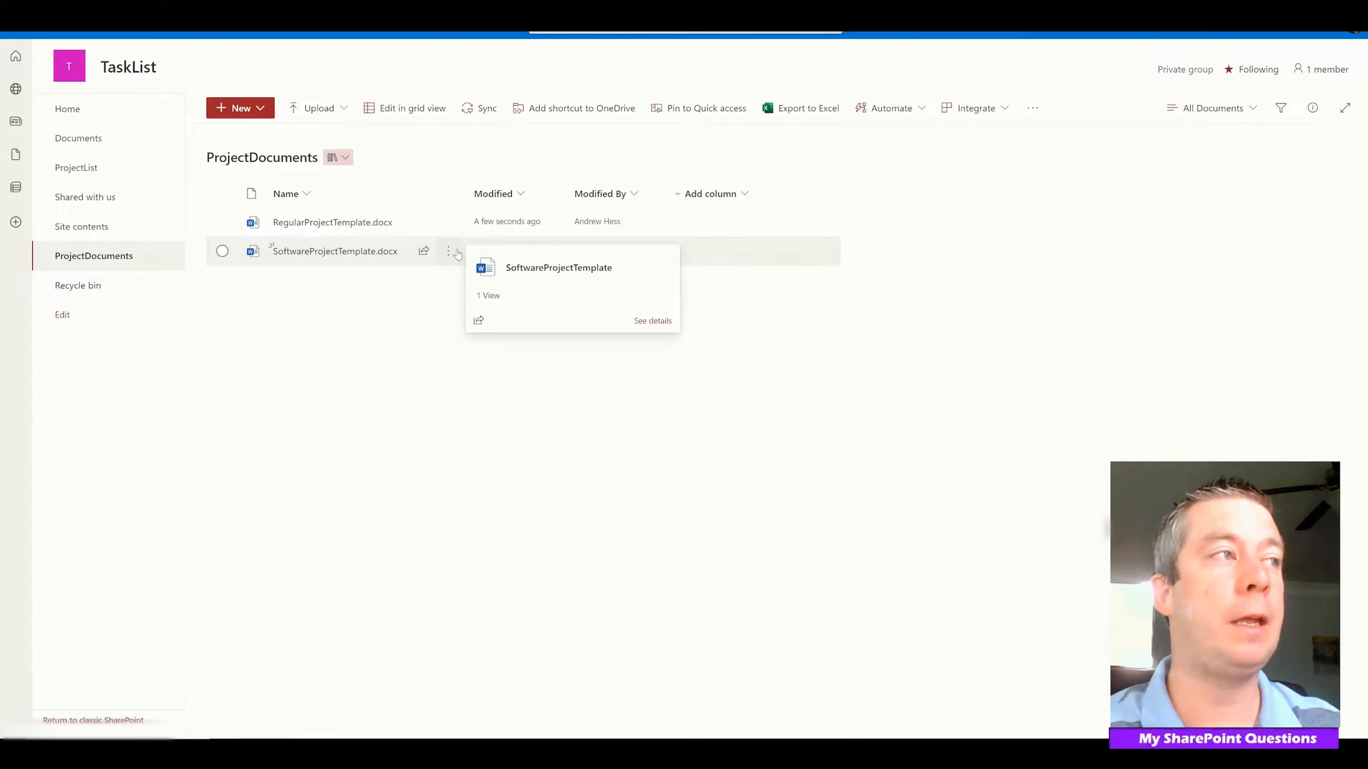
Switch to the ProjectDocuments library in SharePoint and open SoftwareProjectTemplate.docx in the desktop Word app.
{"action": "left_click", "coordinate": [448, 251]}
{"action": "mouse_move", "coordinate": [539, 251]}
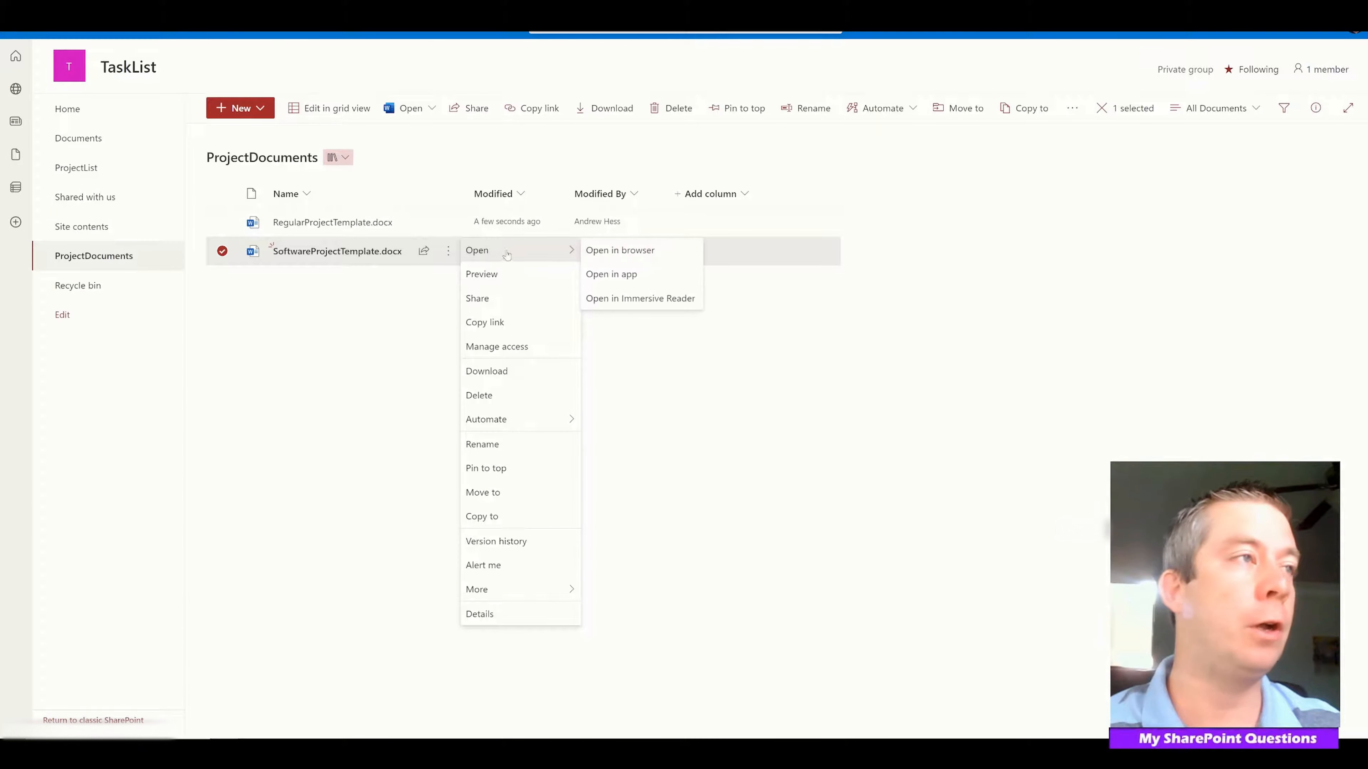
{"action": "left_click", "coordinate": [610, 272]}
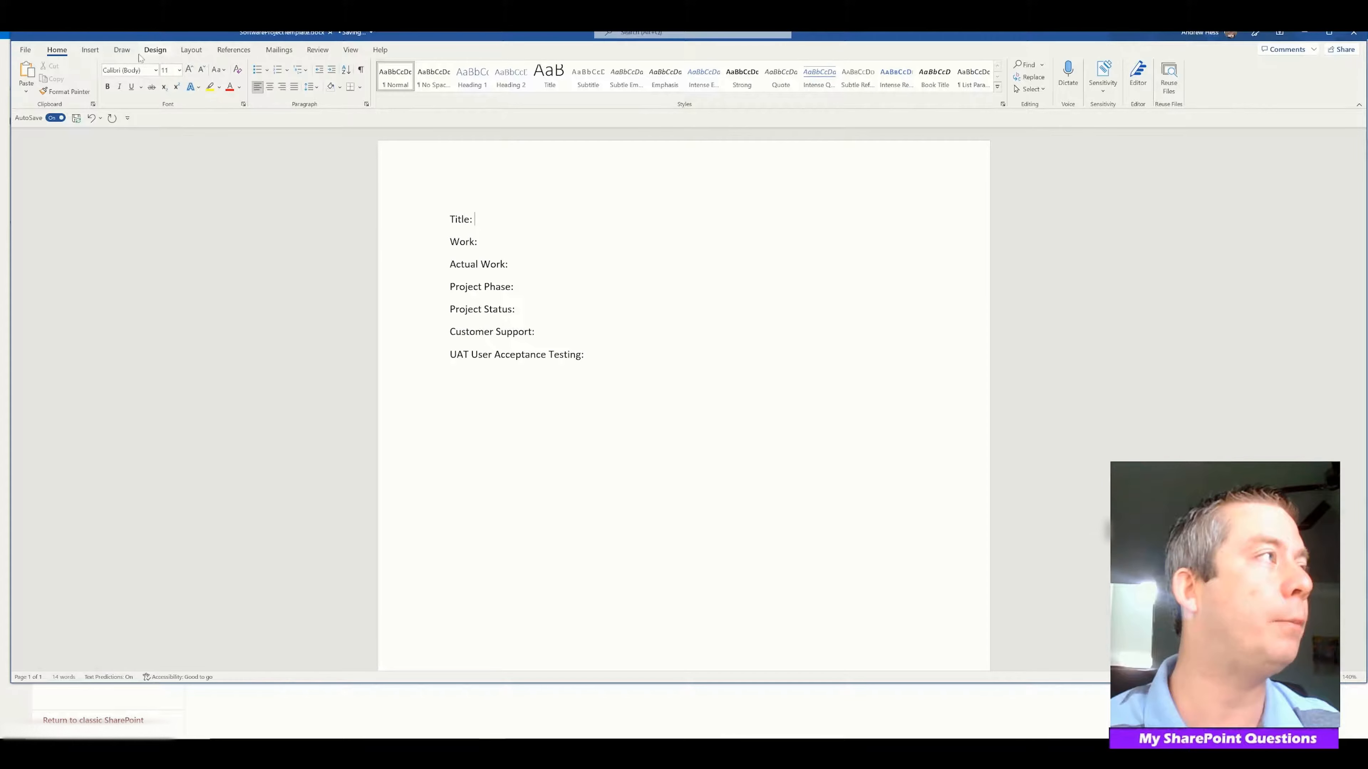
Insert the Title document property after the "Title:" label and the Work property after the "Work:" label.
{"action": "left_click", "coordinate": [90, 50]}
{"action": "left_click", "coordinate": [711, 78]}
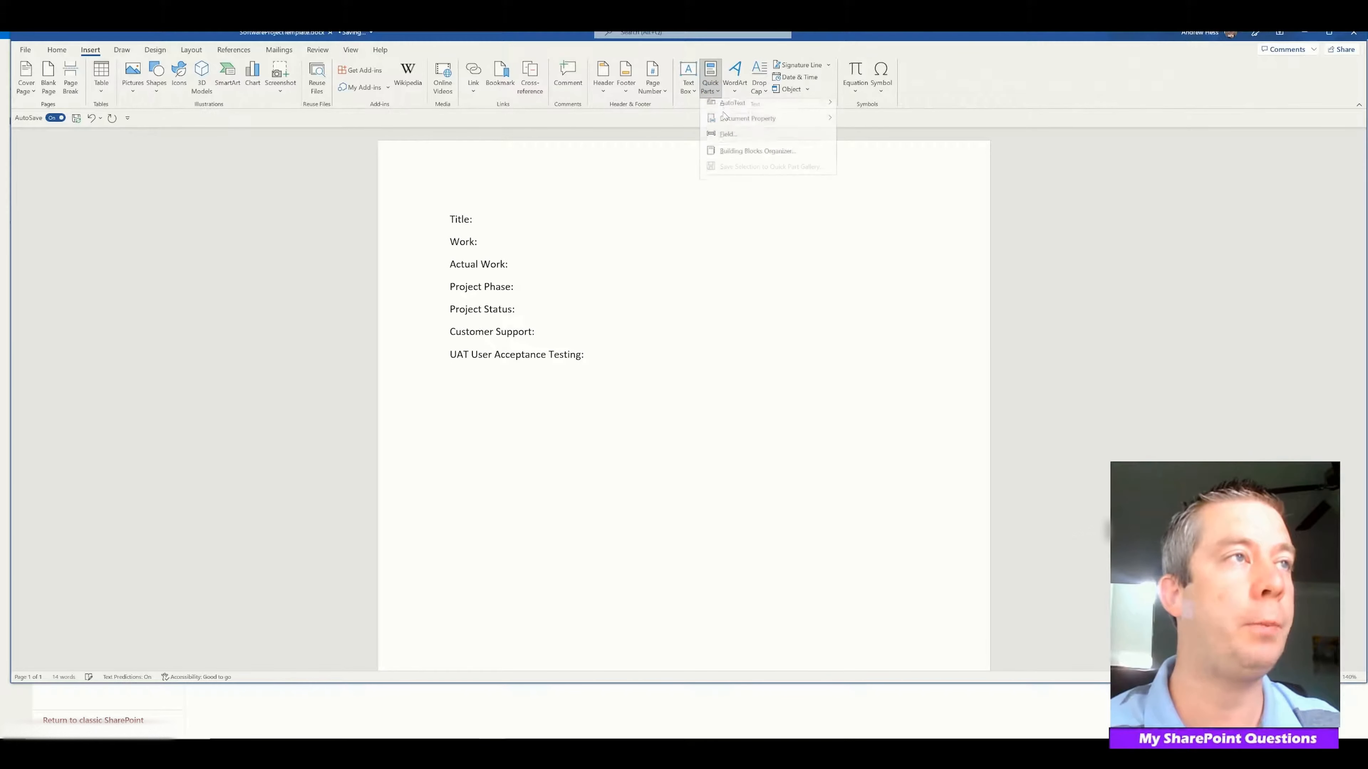
{"action": "mouse_move", "coordinate": [748, 123]}
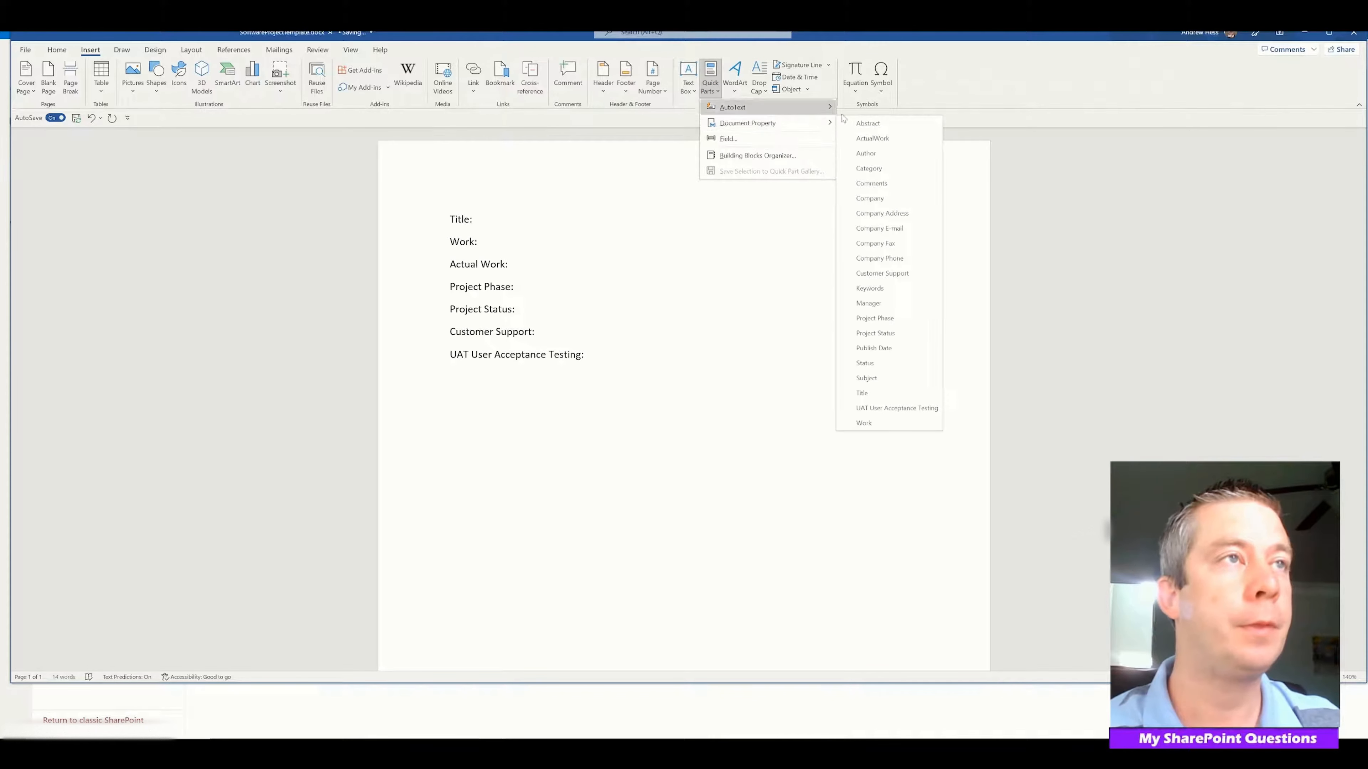
{"action": "left_click", "coordinate": [879, 394]}
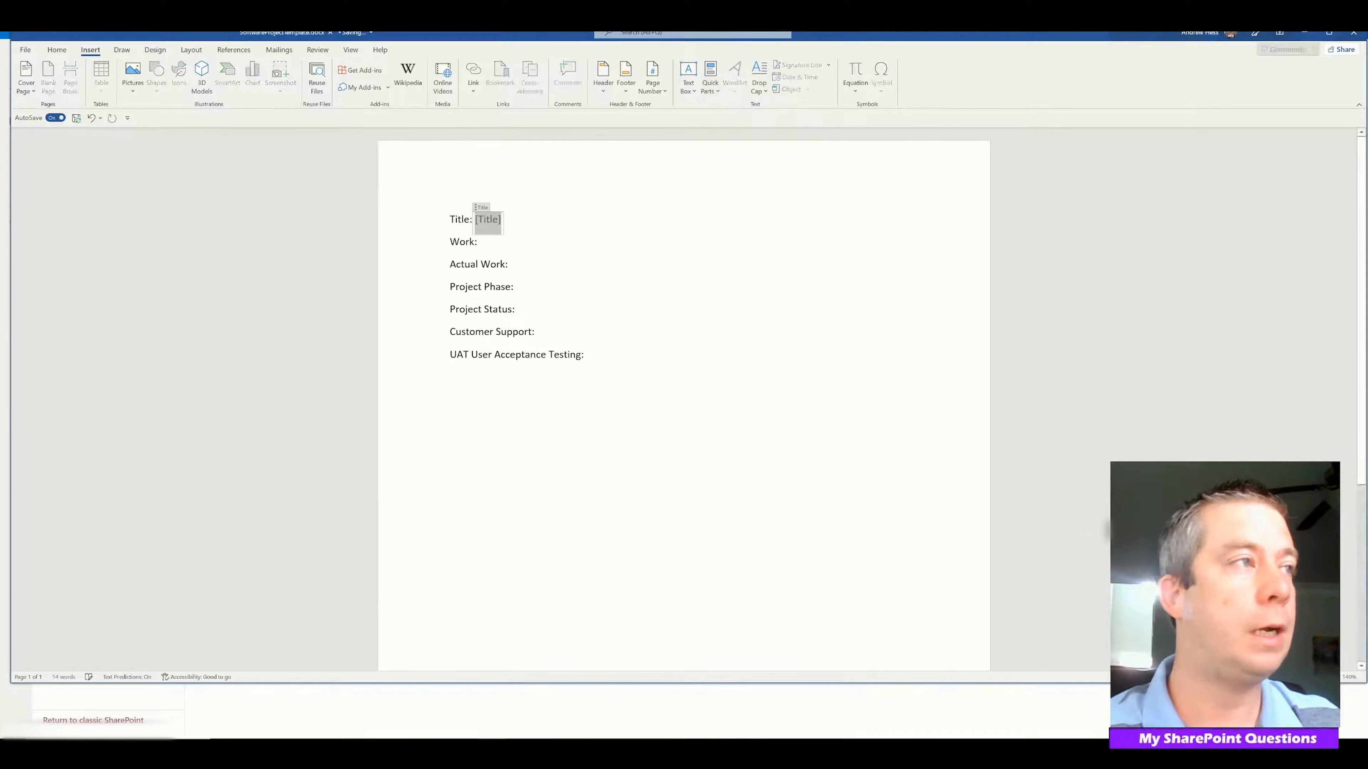
{"action": "left_click", "coordinate": [709, 90]}
{"action": "mouse_move", "coordinate": [748, 124]}
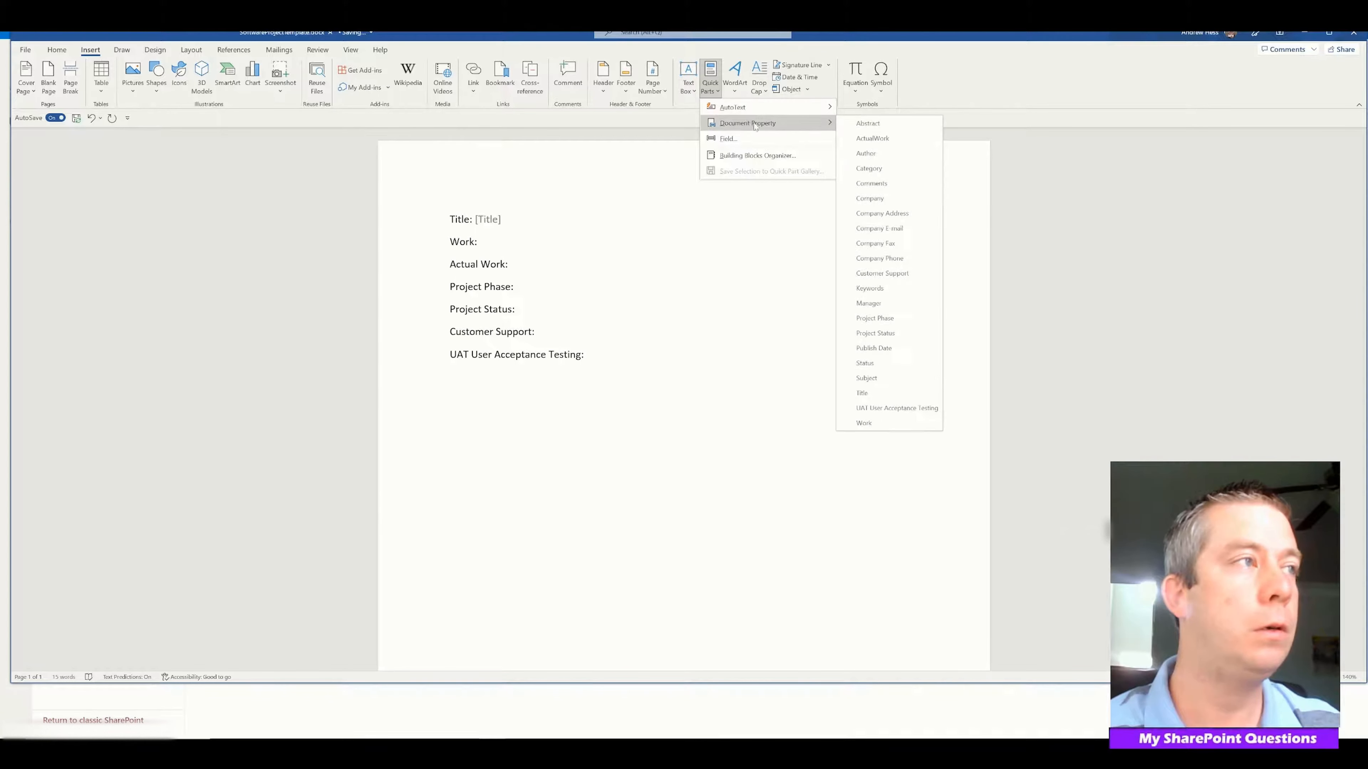
{"action": "left_click", "coordinate": [875, 429]}
Insert the ActualWork document property after "Actual Work:" and the Project Phase property after "Project Phase:".
{"action": "left_click", "coordinate": [710, 81]}
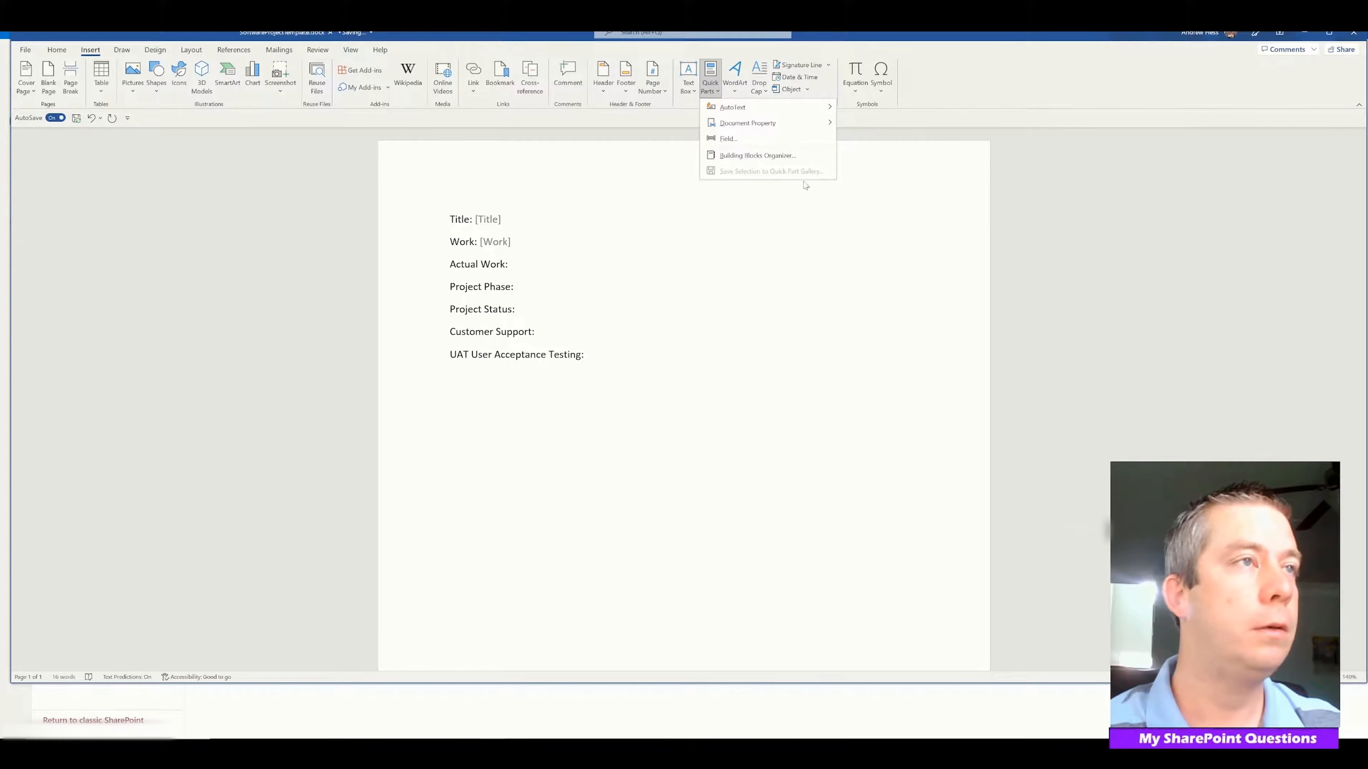
{"action": "mouse_move", "coordinate": [754, 123]}
{"action": "left_click", "coordinate": [872, 139]}
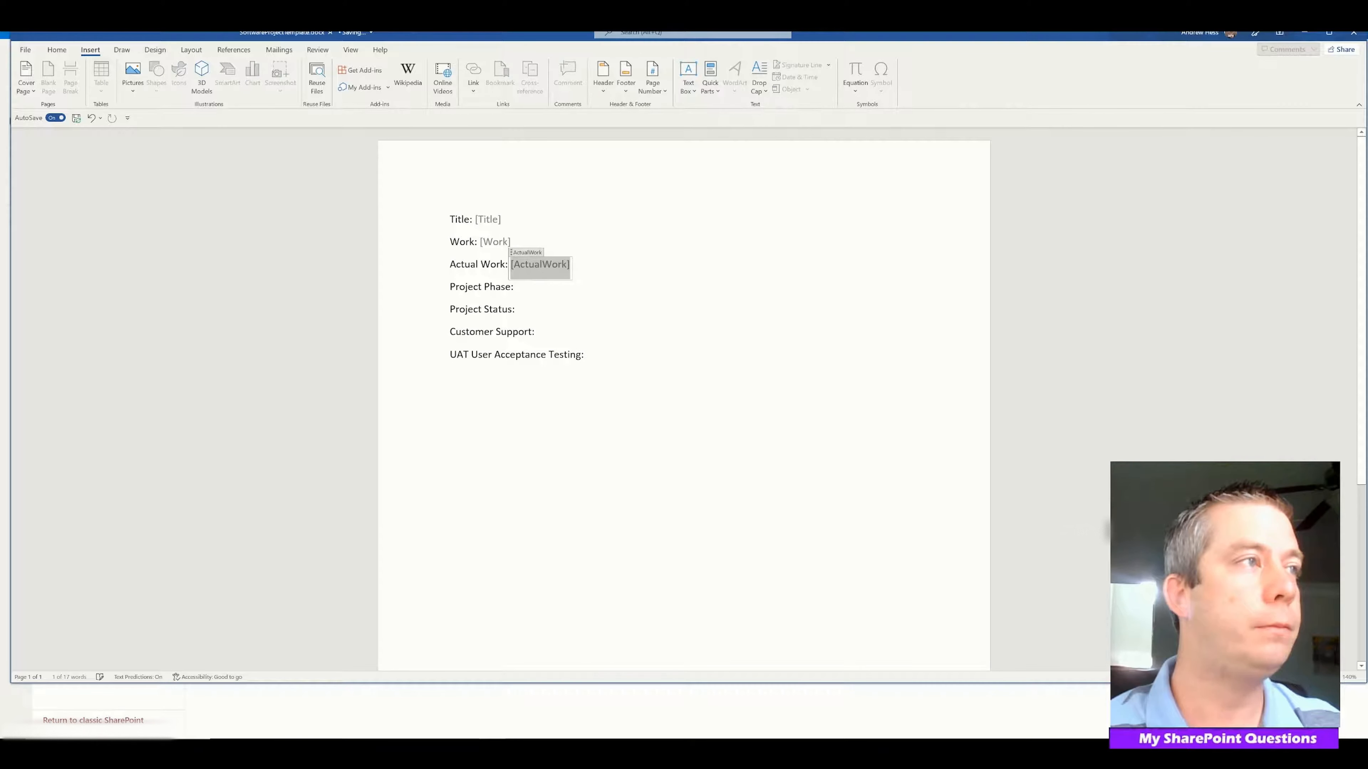
{"action": "left_click", "coordinate": [710, 81]}
{"action": "mouse_move", "coordinate": [768, 124]}
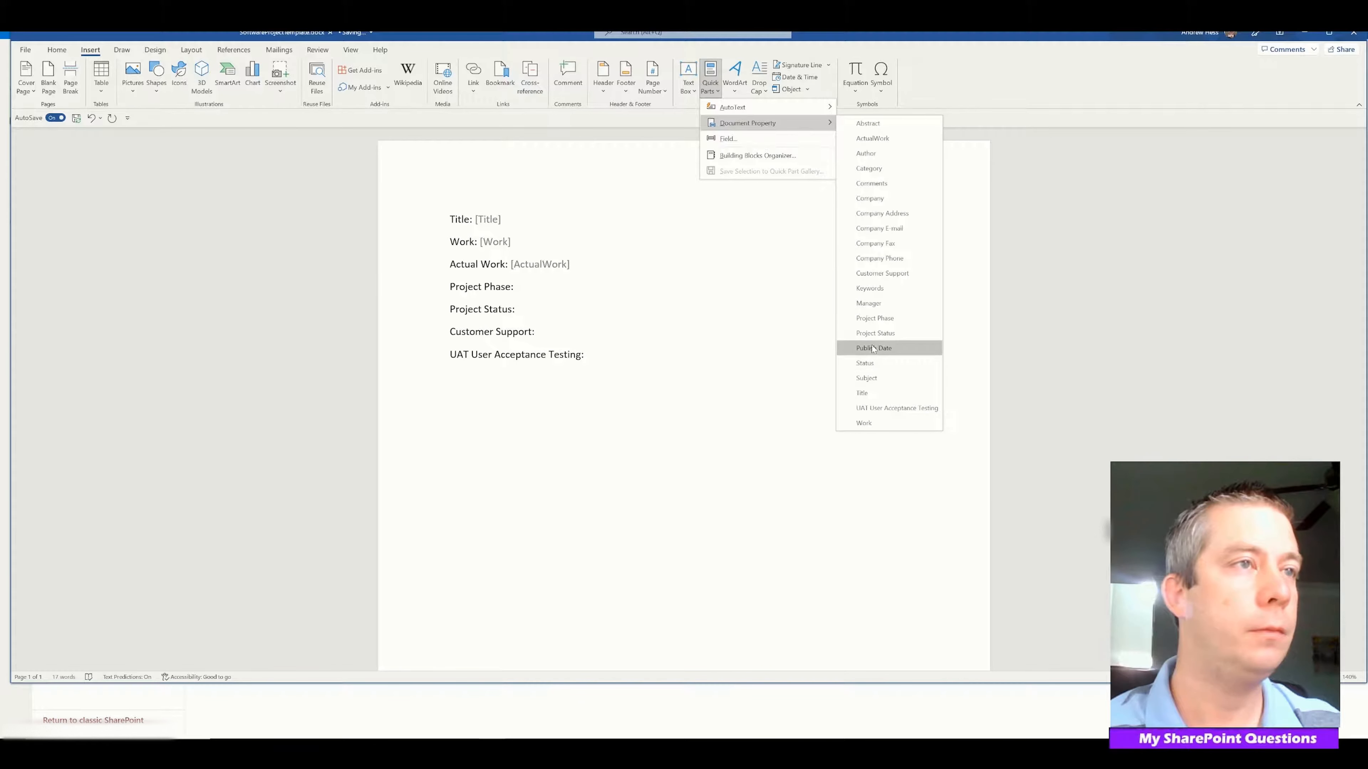
{"action": "left_click", "coordinate": [874, 318]}
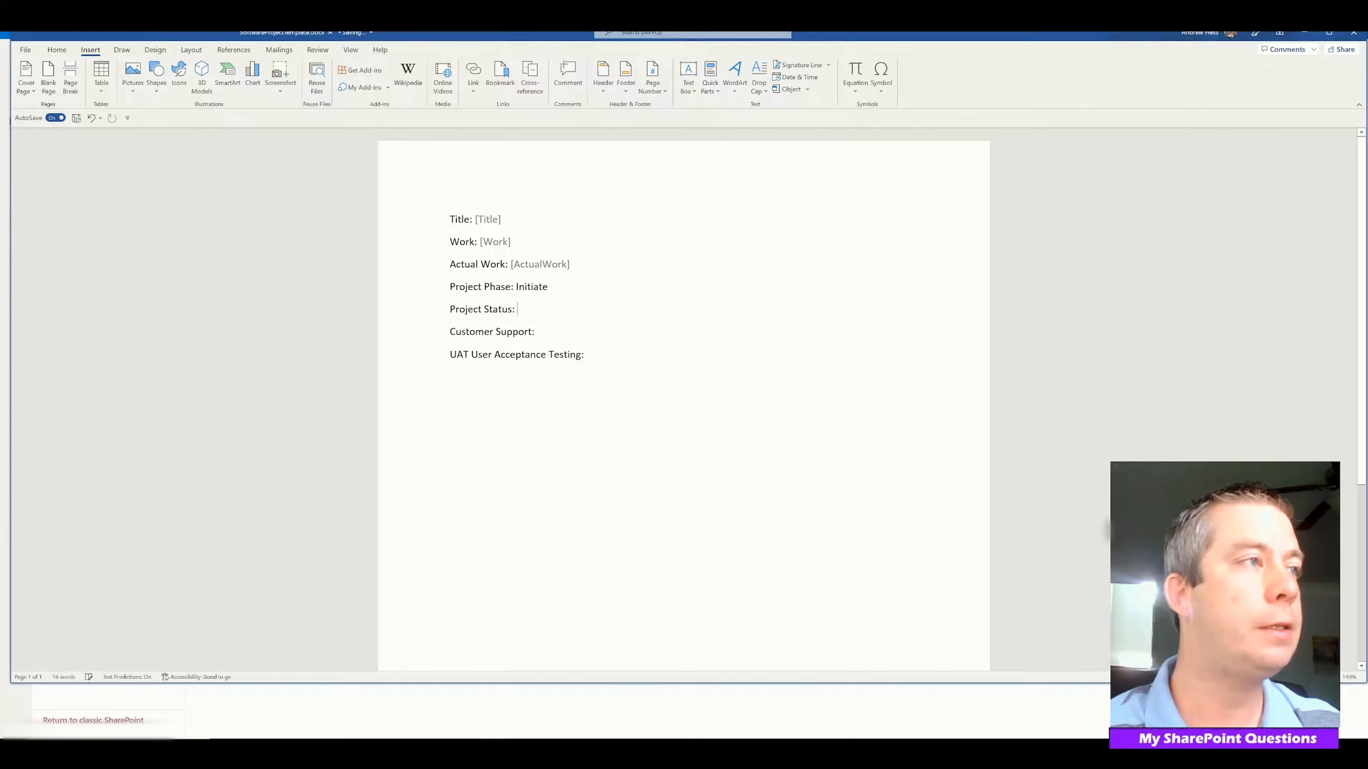
Insert the Project Status document property after "Project Status:" and the Customer Support property after "Customer Support:".
{"action": "left_click", "coordinate": [710, 80]}
{"action": "mouse_move", "coordinate": [767, 123]}
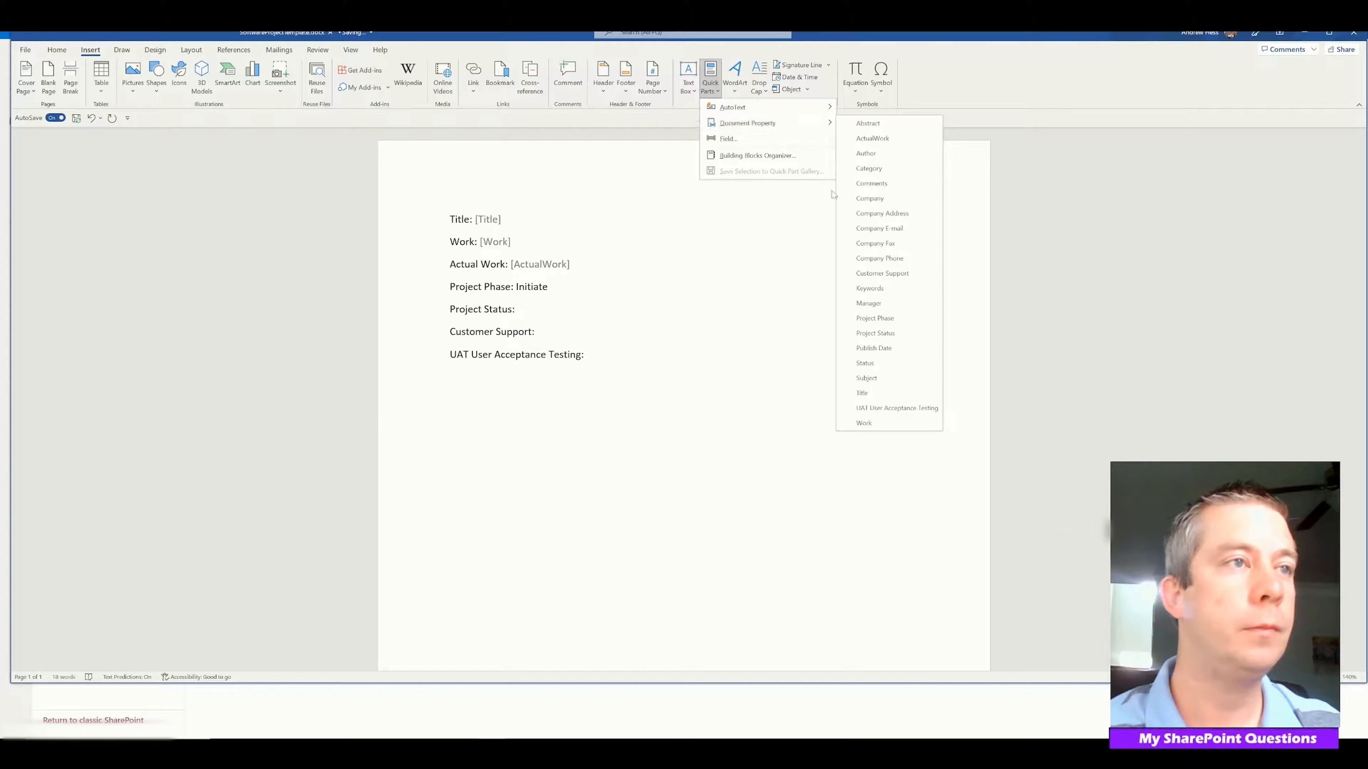
{"action": "left_click", "coordinate": [876, 333]}
{"action": "left_click", "coordinate": [537, 332]}
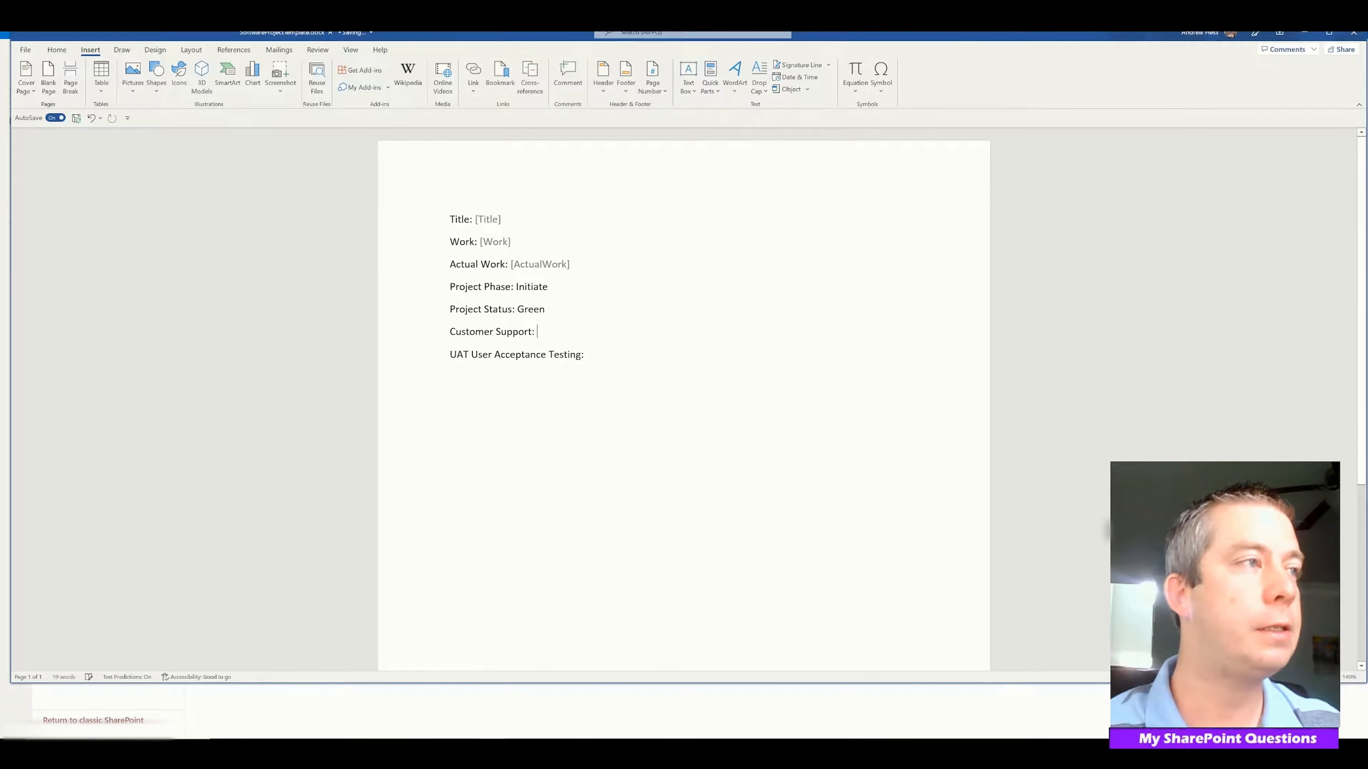
{"action": "left_click", "coordinate": [710, 81]}
{"action": "mouse_move", "coordinate": [767, 123]}
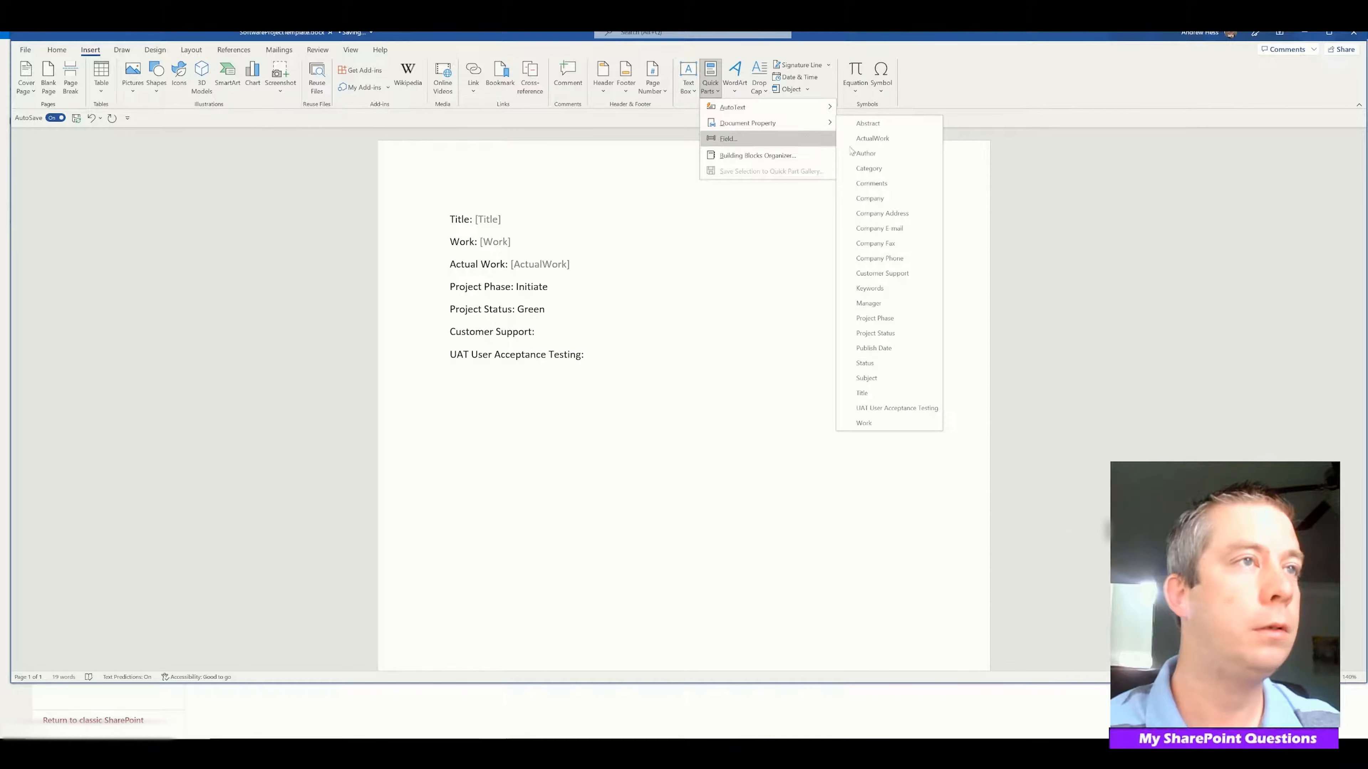
{"action": "left_click", "coordinate": [882, 273]}
Insert the UAT User Acceptance Testing document property after the "UAT User Acceptance Testing:" label.
{"action": "left_click", "coordinate": [614, 354]}
{"action": "left_click", "coordinate": [710, 80]}
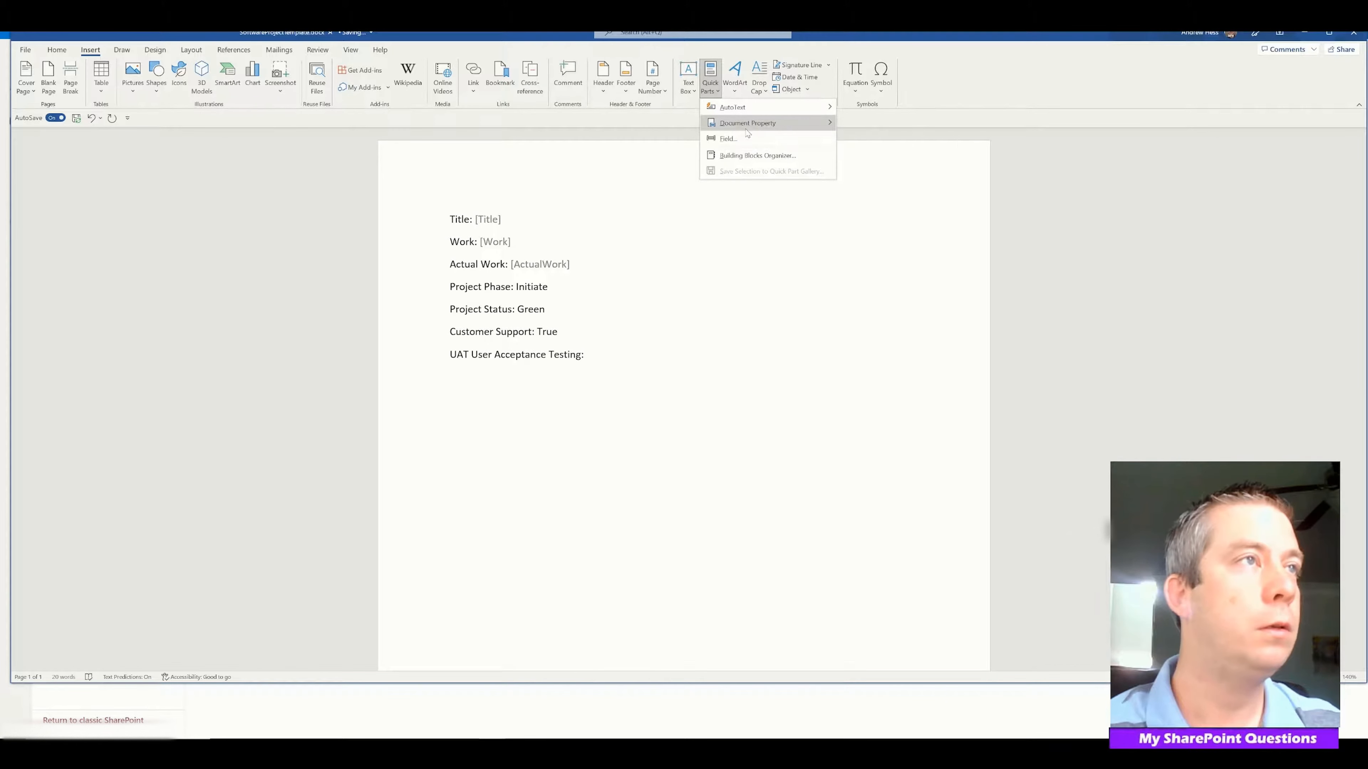
{"action": "mouse_move", "coordinate": [747, 129]}
{"action": "left_click", "coordinate": [886, 409]}
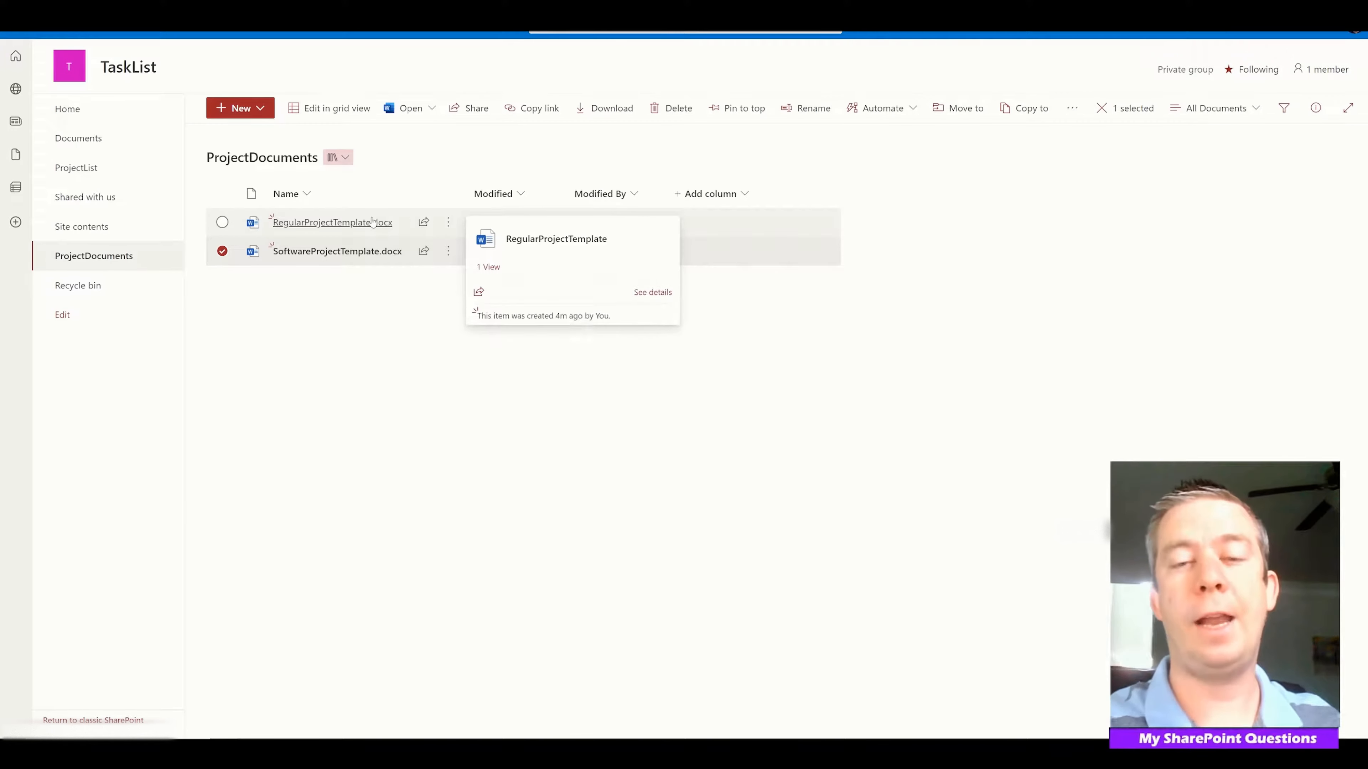
Download RegularProjectTemplate.docx and SoftwareProjectTemplate.docx from the ProjectDocuments library.
{"action": "left_click", "coordinate": [353, 339]}
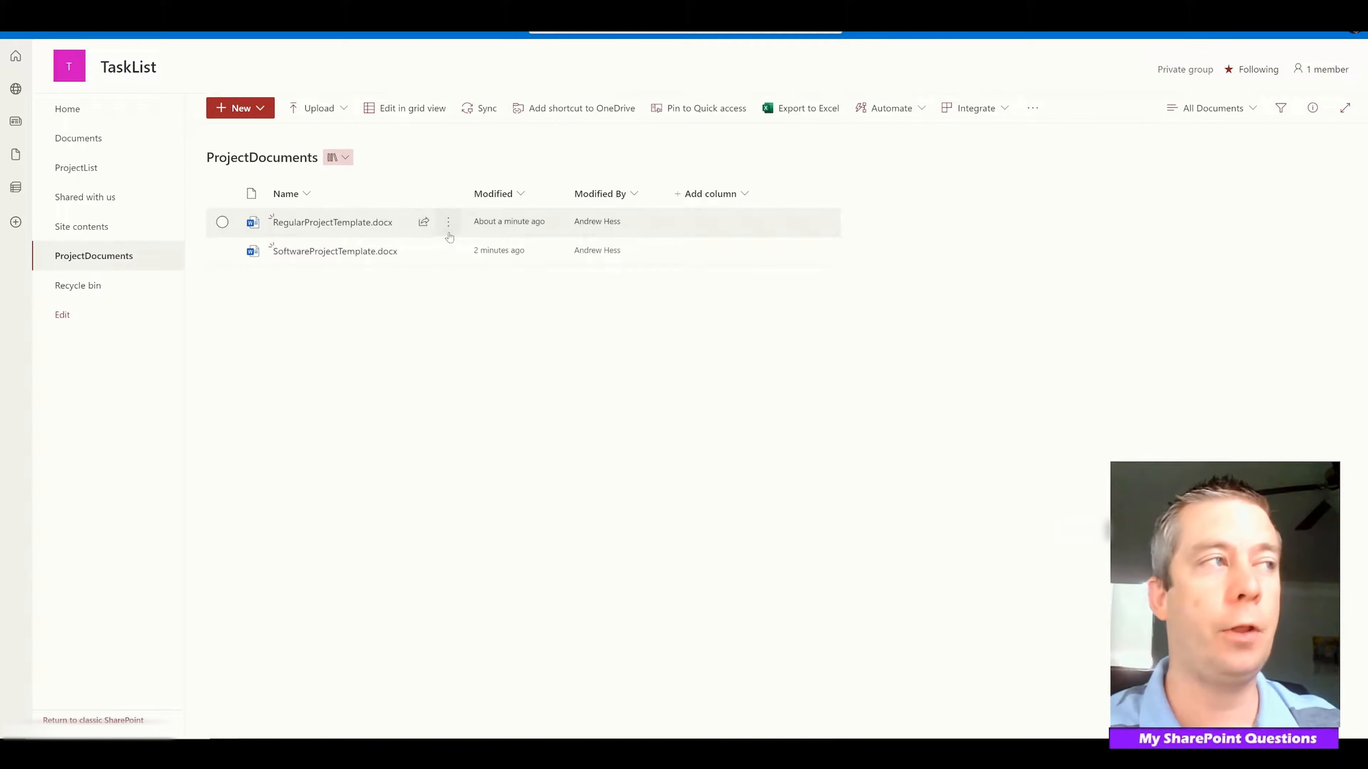
{"action": "mouse_move", "coordinate": [448, 225]}
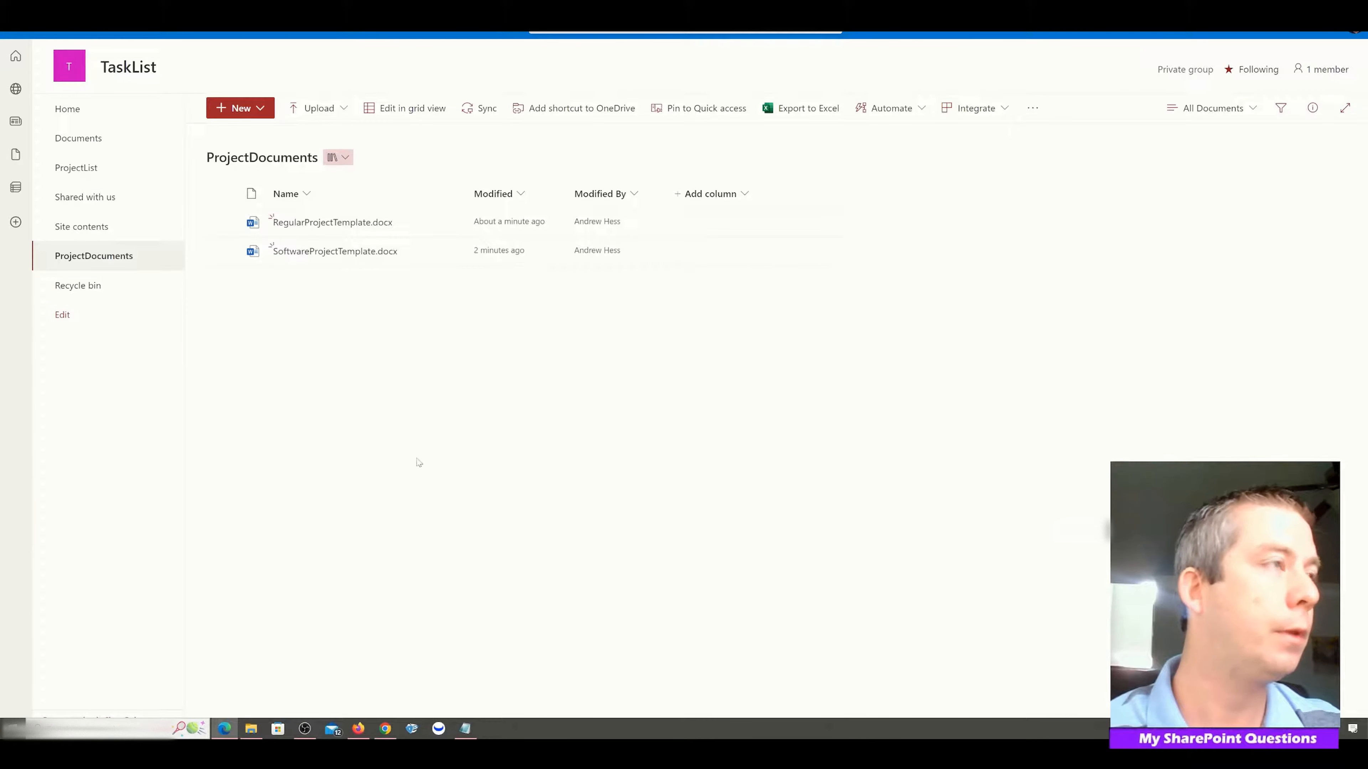
{"action": "left_click", "coordinate": [440, 218]}
{"action": "left_click", "coordinate": [443, 219]}
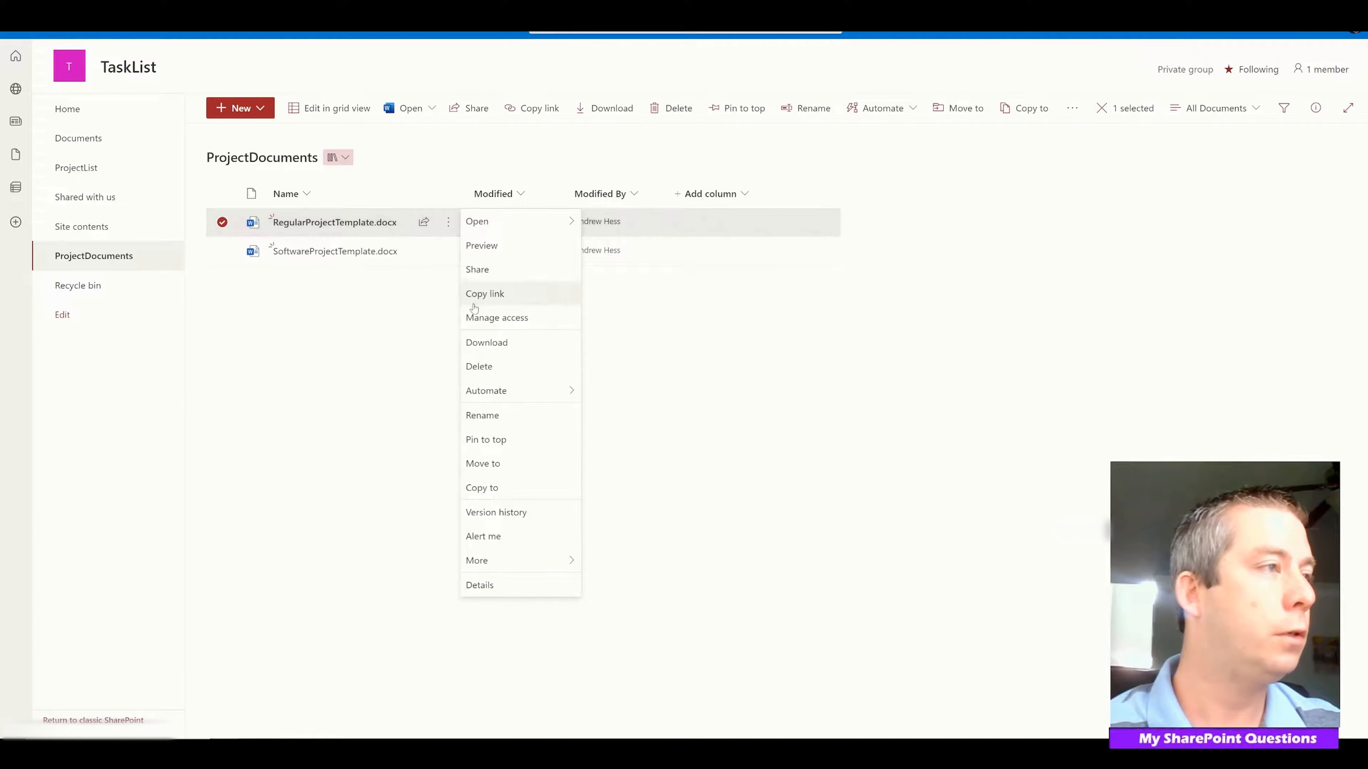
{"action": "left_click", "coordinate": [504, 340]}
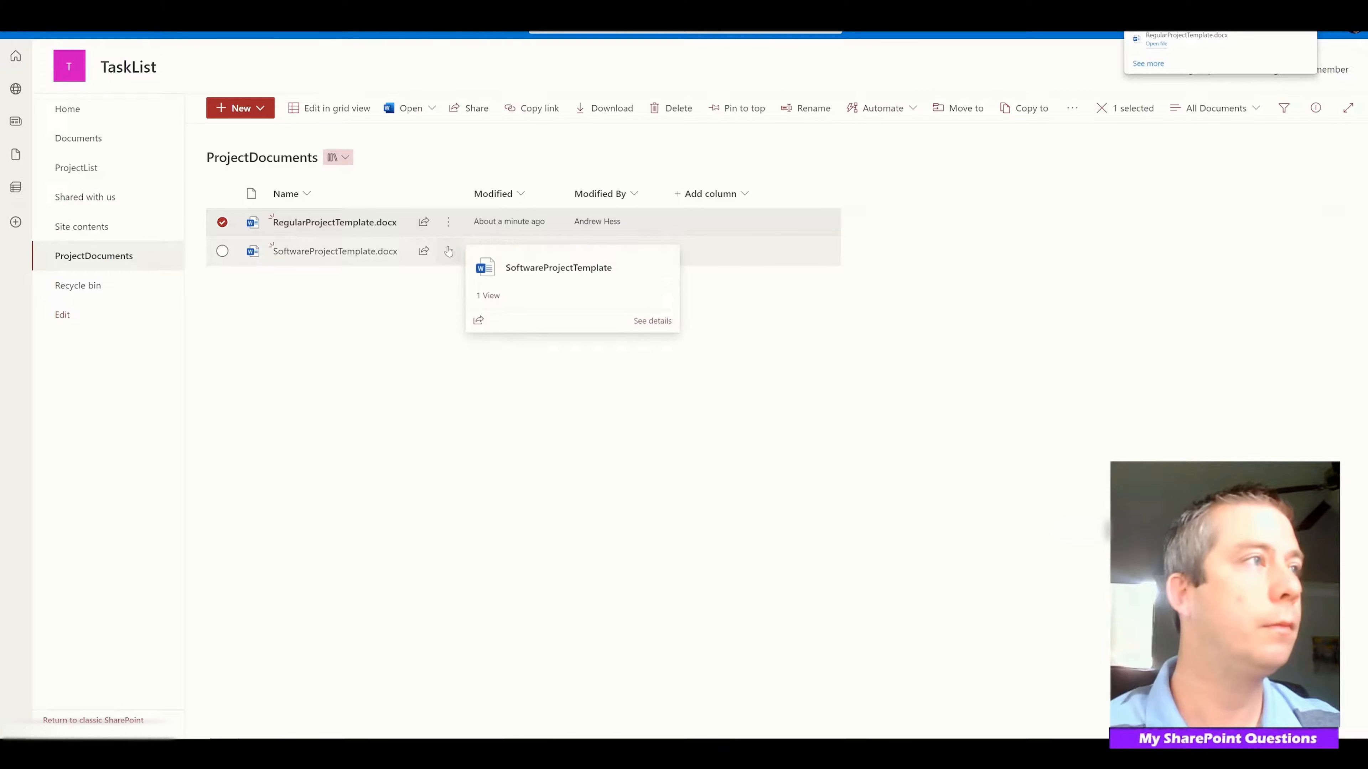
{"action": "left_click", "coordinate": [448, 251]}
{"action": "left_click", "coordinate": [489, 371]}
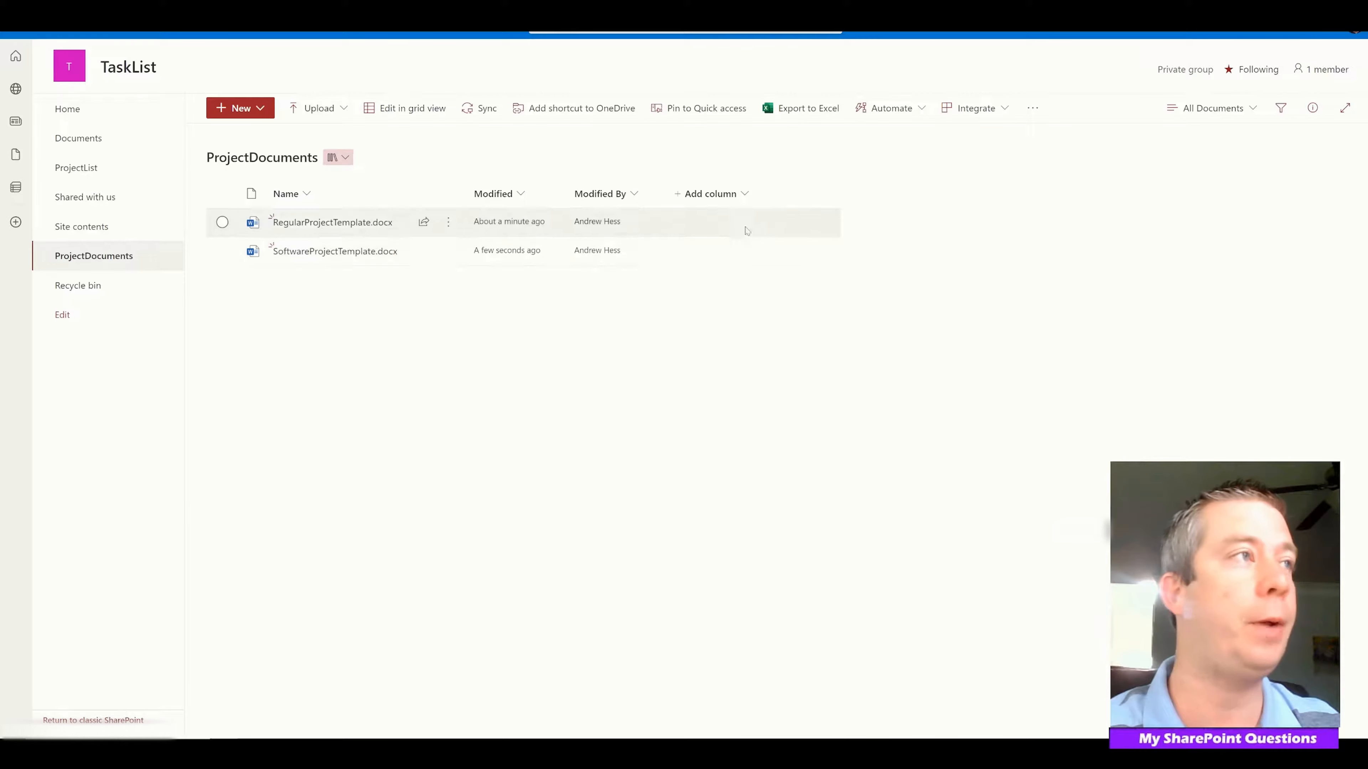
In the ProjectDocuments library settings, upload RegularProjectTemplate.docx as the new document template for the Regular Document content type.
{"action": "left_click", "coordinate": [1291, 35]}
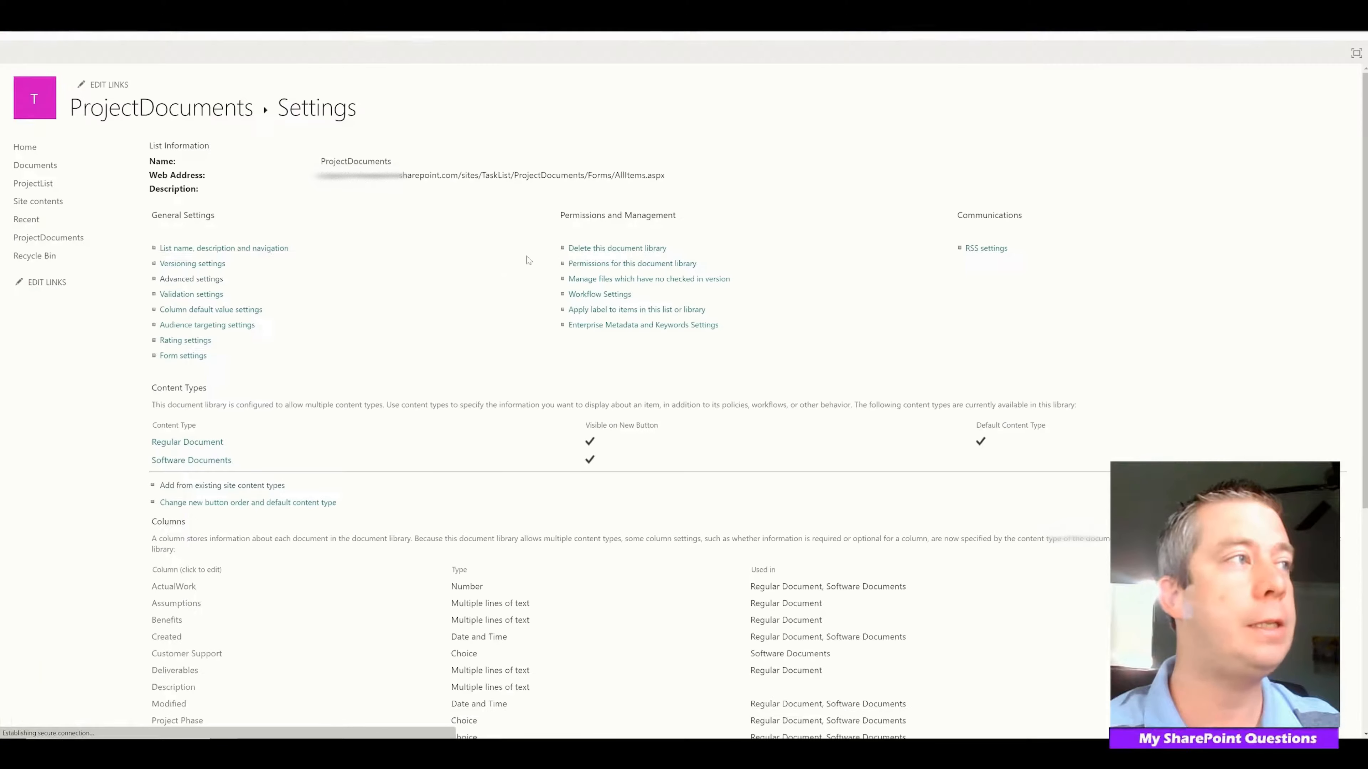
{"action": "left_click", "coordinate": [185, 447]}
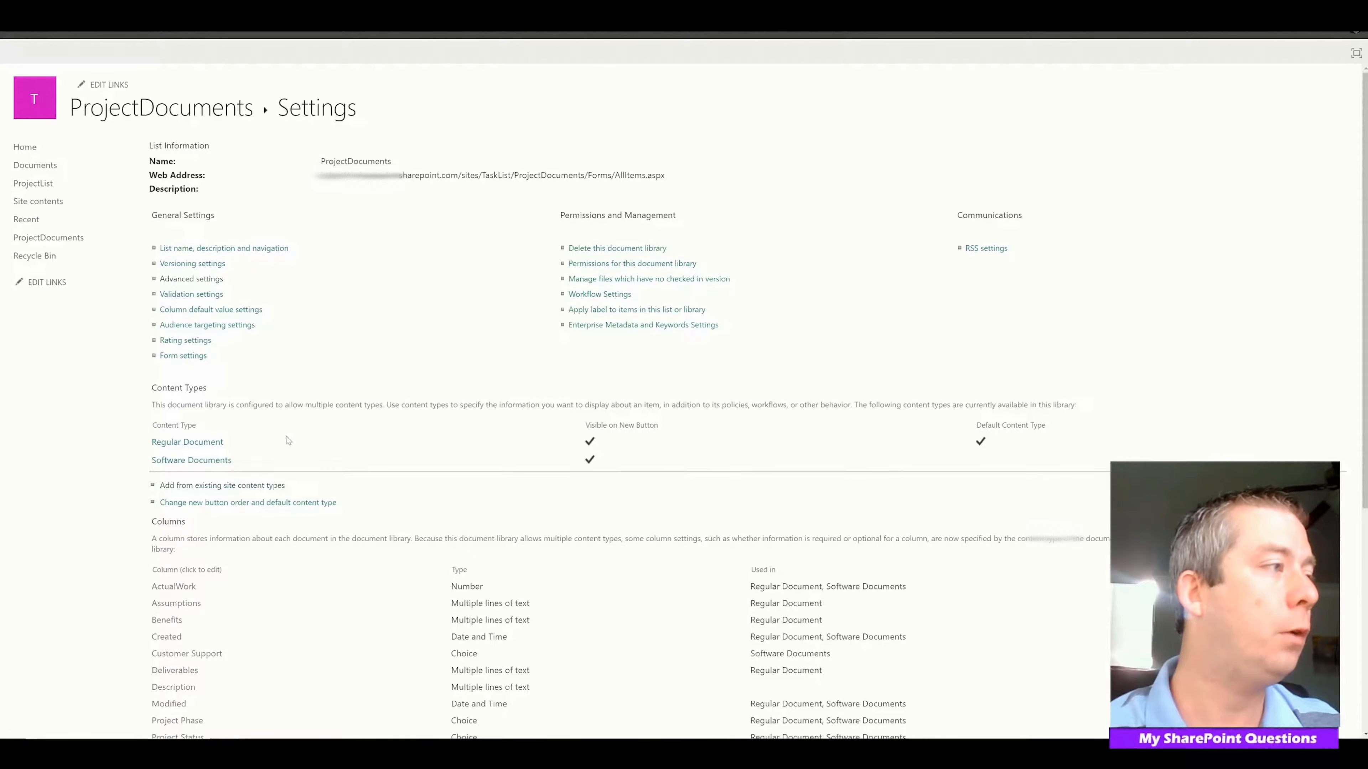
{"action": "left_click", "coordinate": [191, 266]}
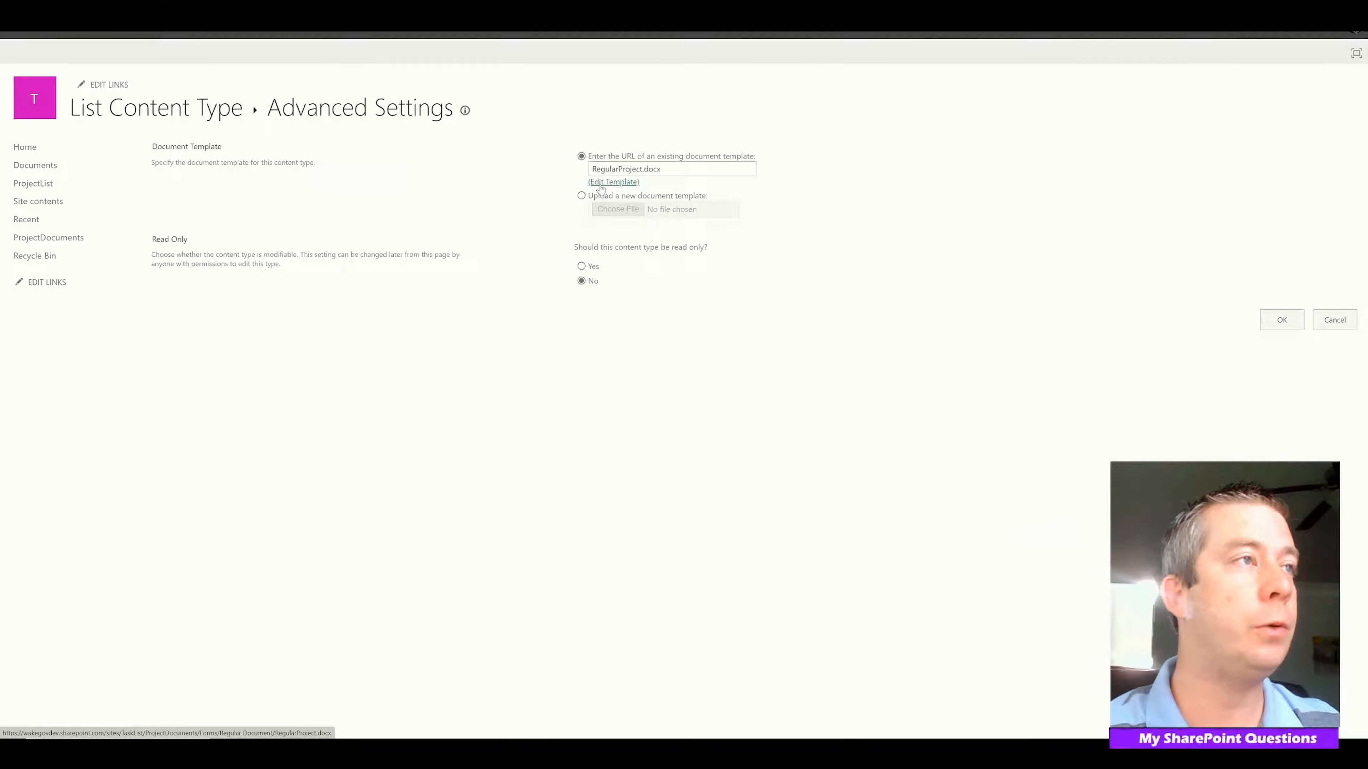
{"action": "left_click", "coordinate": [582, 196]}
{"action": "left_click", "coordinate": [625, 210]}
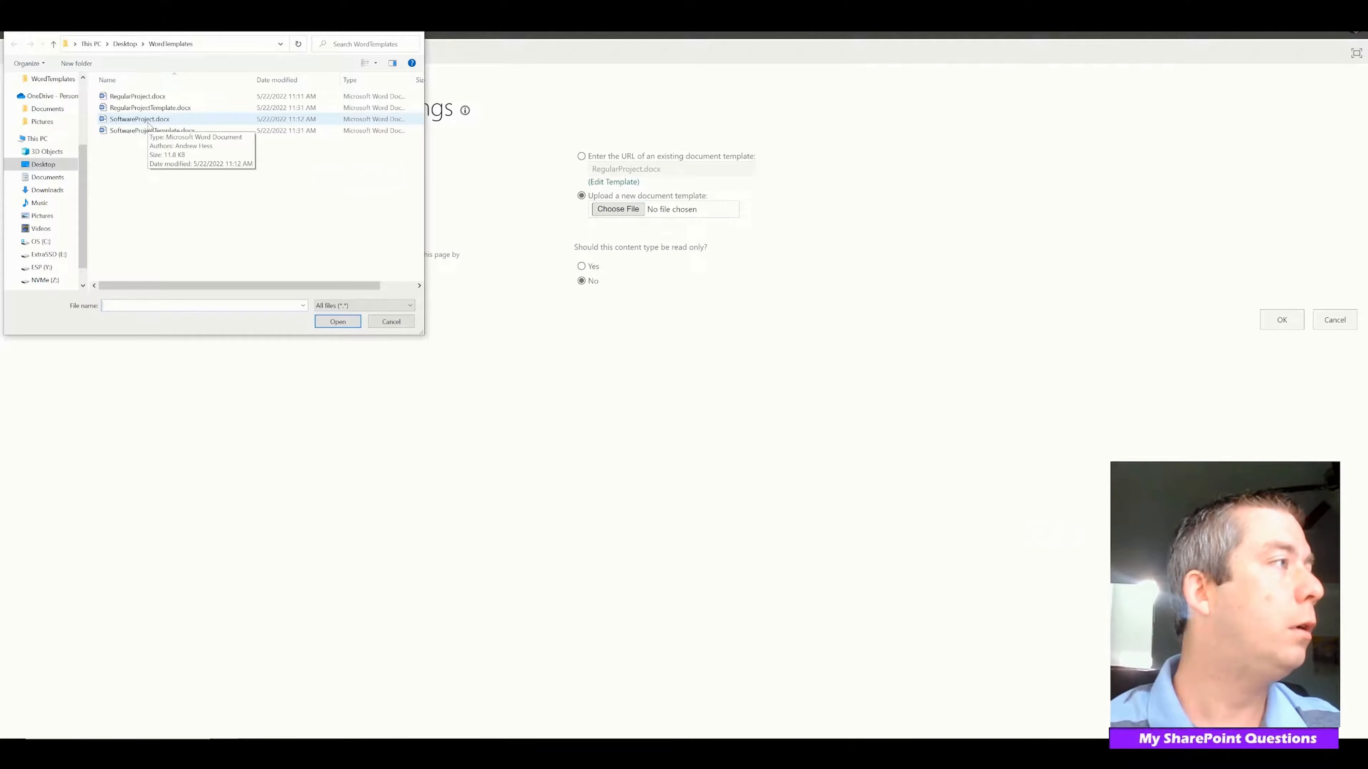
{"action": "left_click", "coordinate": [147, 108]}
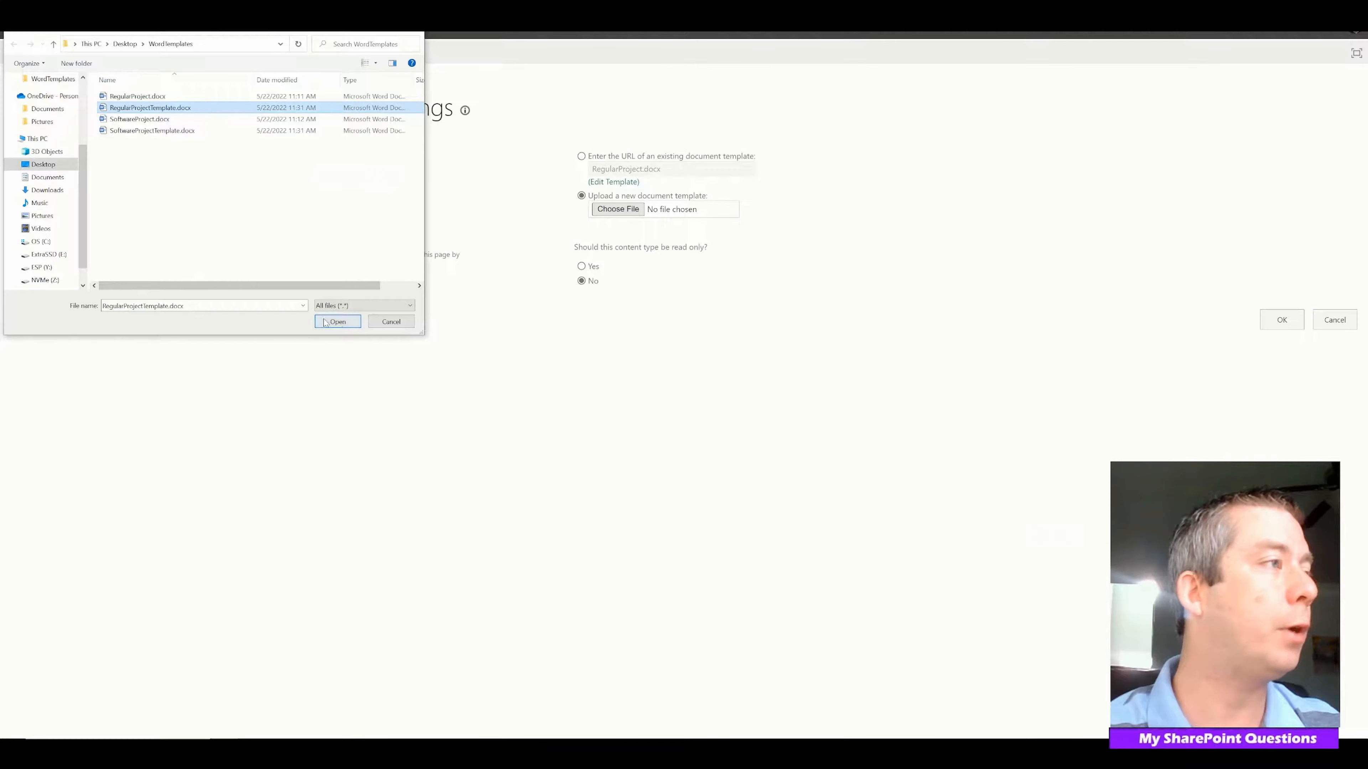
{"action": "left_click", "coordinate": [337, 322]}
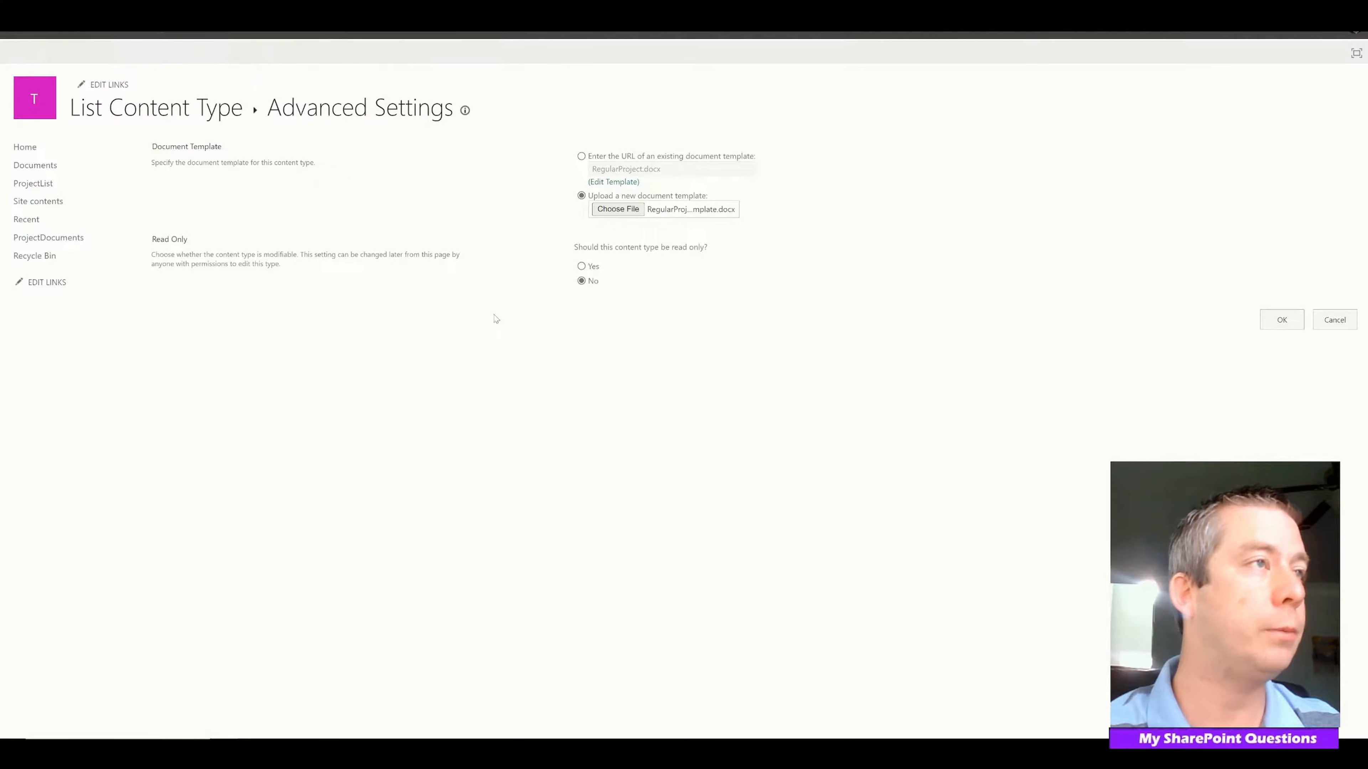
{"action": "left_click", "coordinate": [1281, 320]}
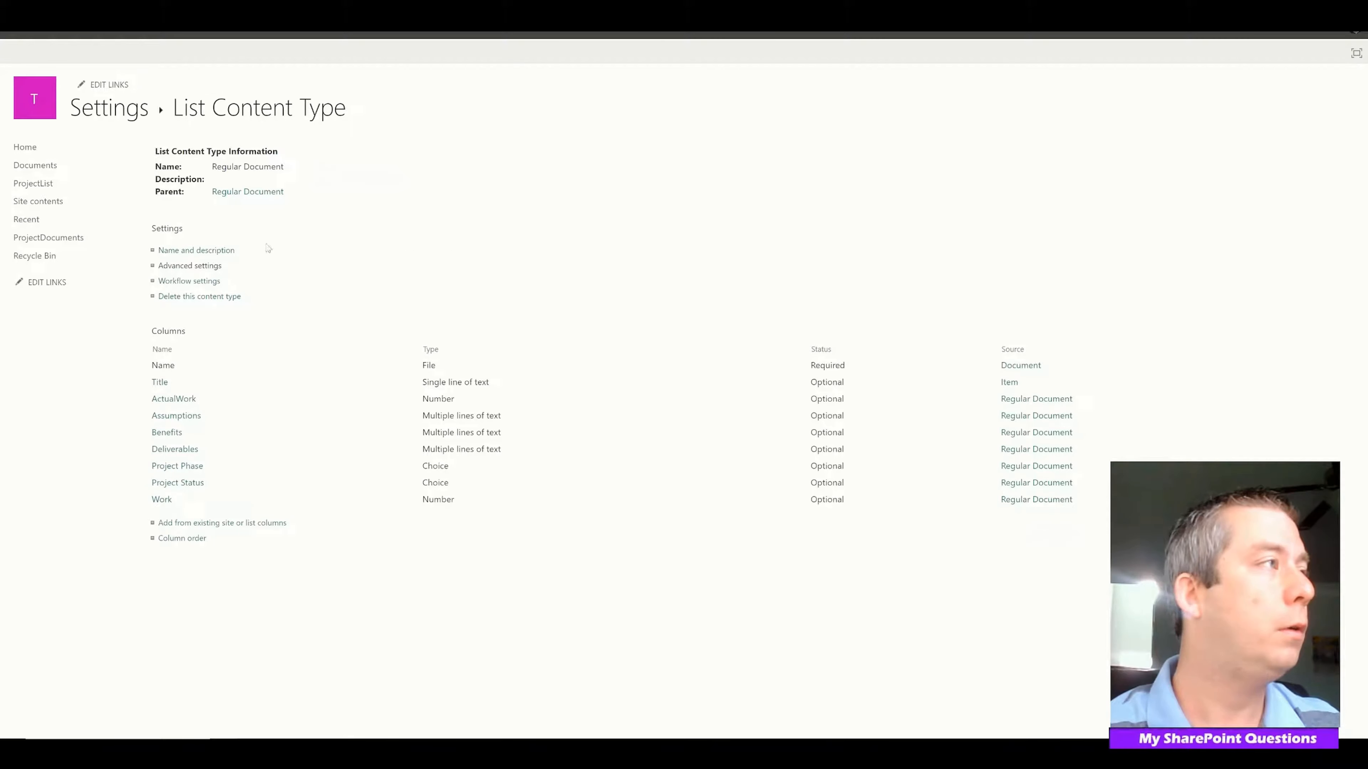
Upload SoftwareProjectTemplate.docx as the new document template for the Software Documents content type and return to the ProjectDocuments library.
{"action": "left_click", "coordinate": [131, 121]}
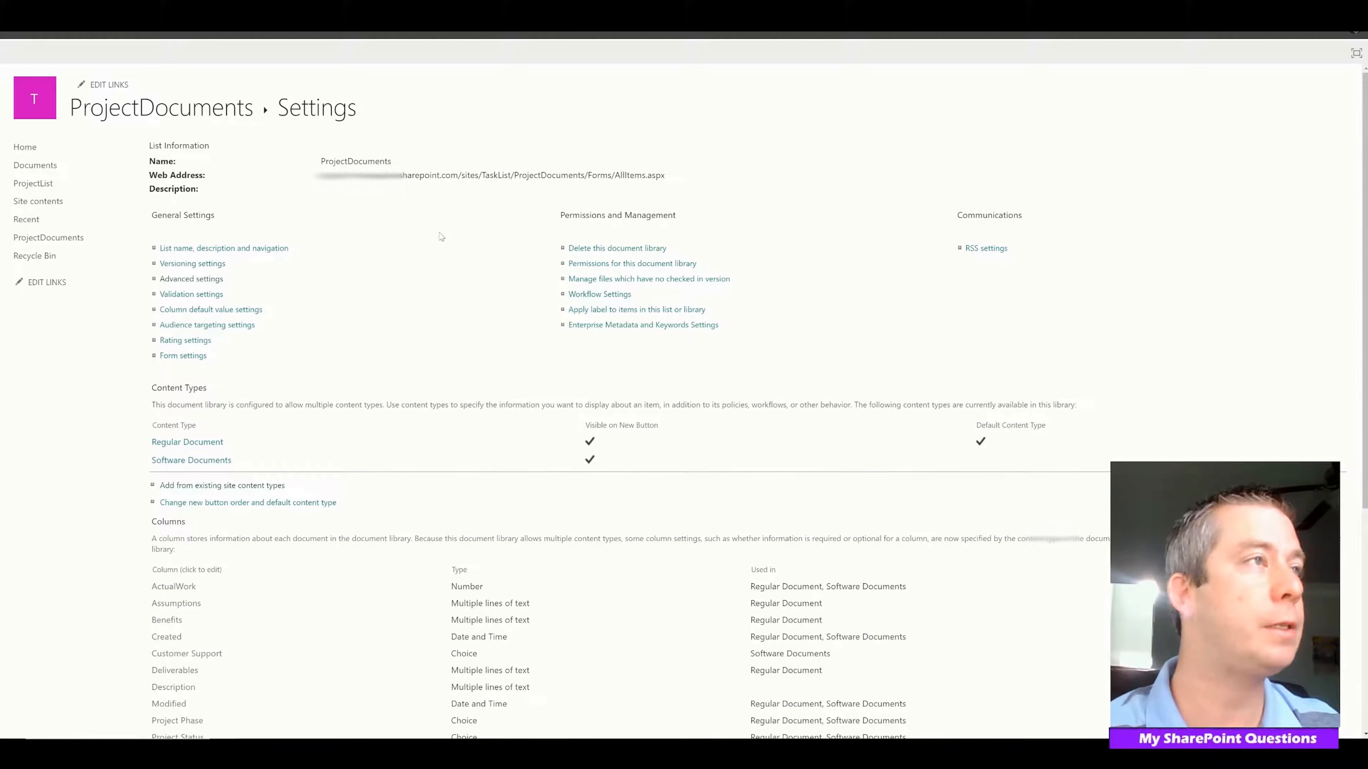
{"action": "left_click", "coordinate": [196, 267]}
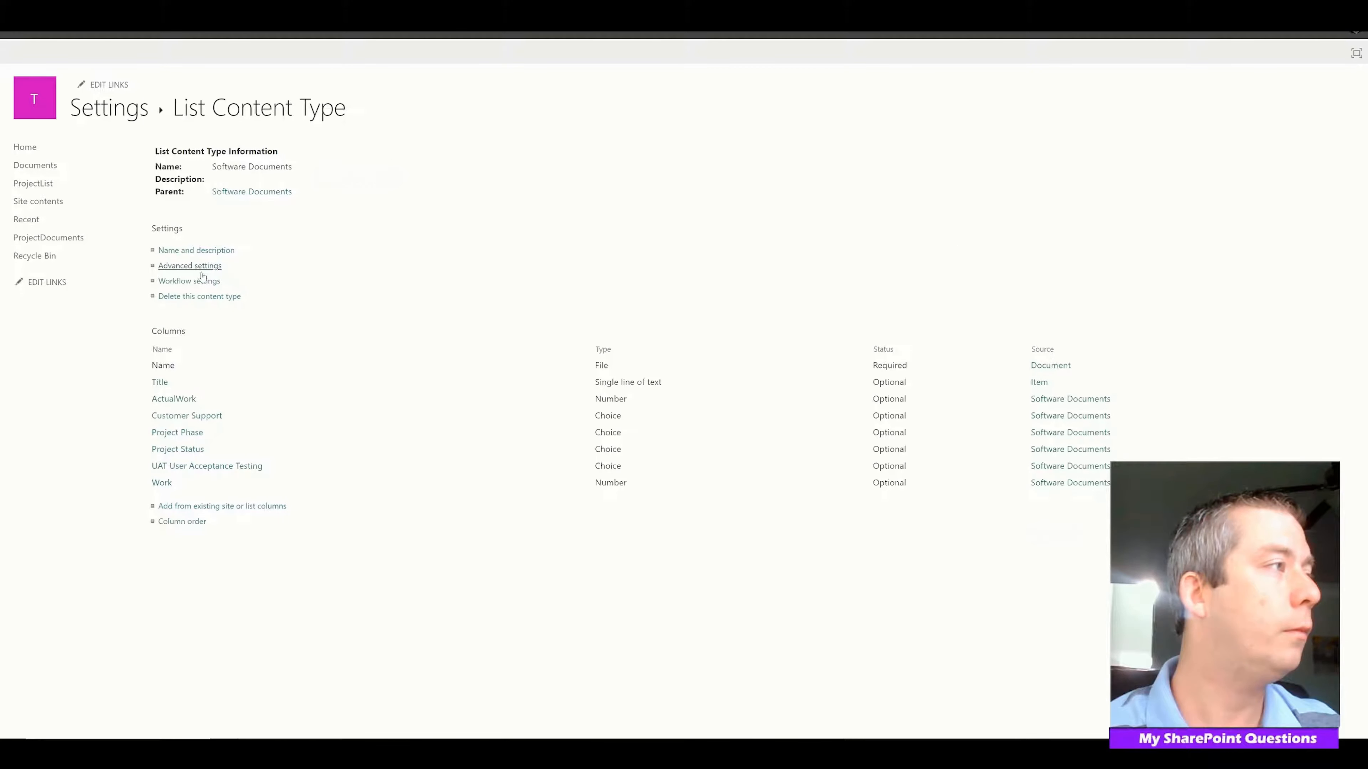
{"action": "left_click", "coordinate": [589, 198]}
{"action": "left_click", "coordinate": [617, 210]}
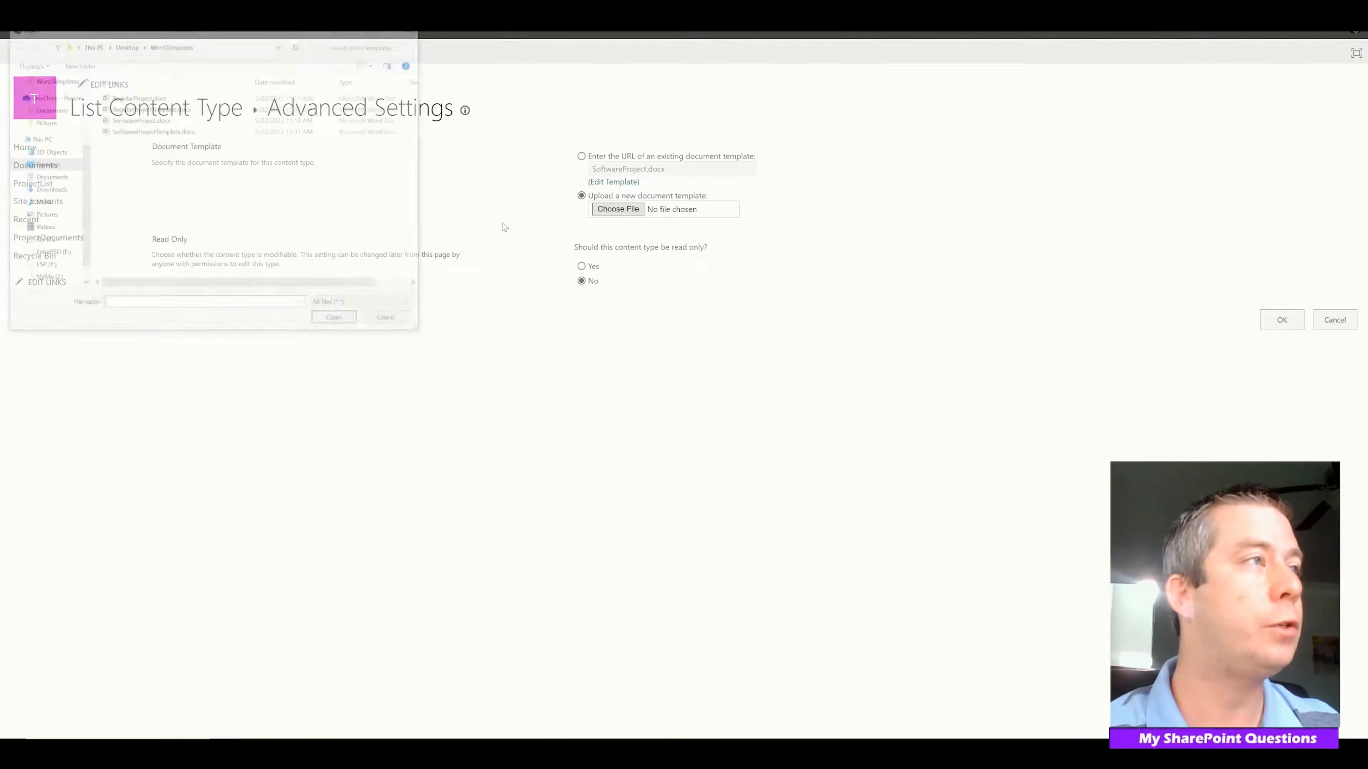
{"action": "left_click", "coordinate": [143, 132]}
{"action": "left_click", "coordinate": [339, 323]}
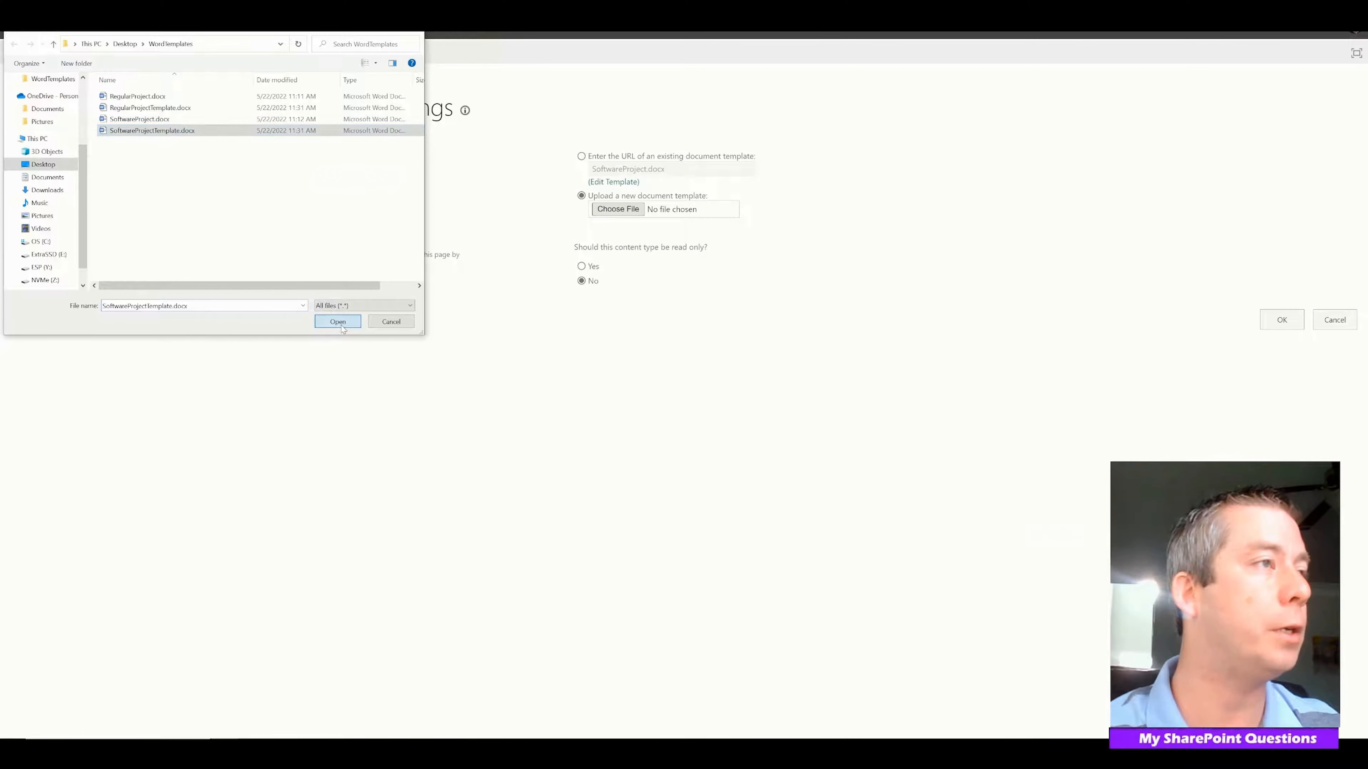
{"action": "left_click", "coordinate": [1270, 325]}
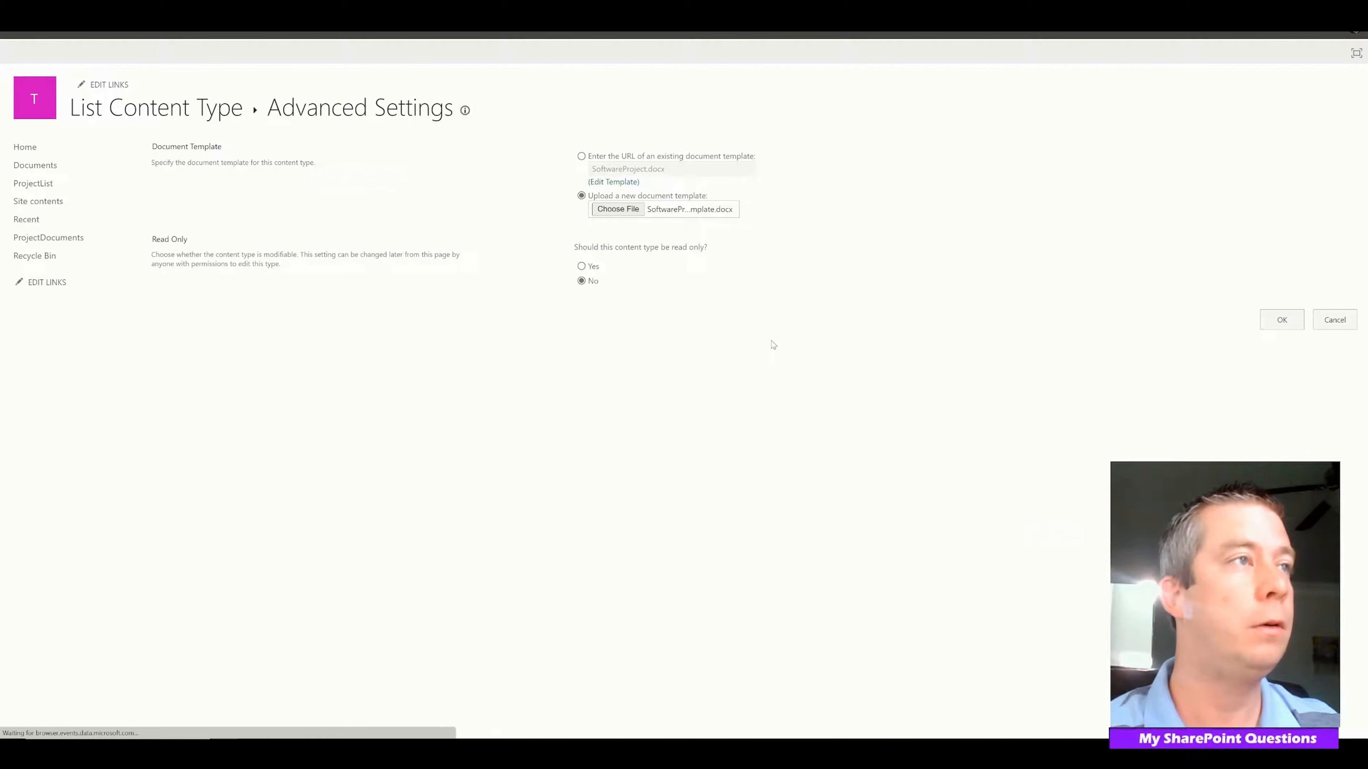
{"action": "left_click", "coordinate": [115, 116]}
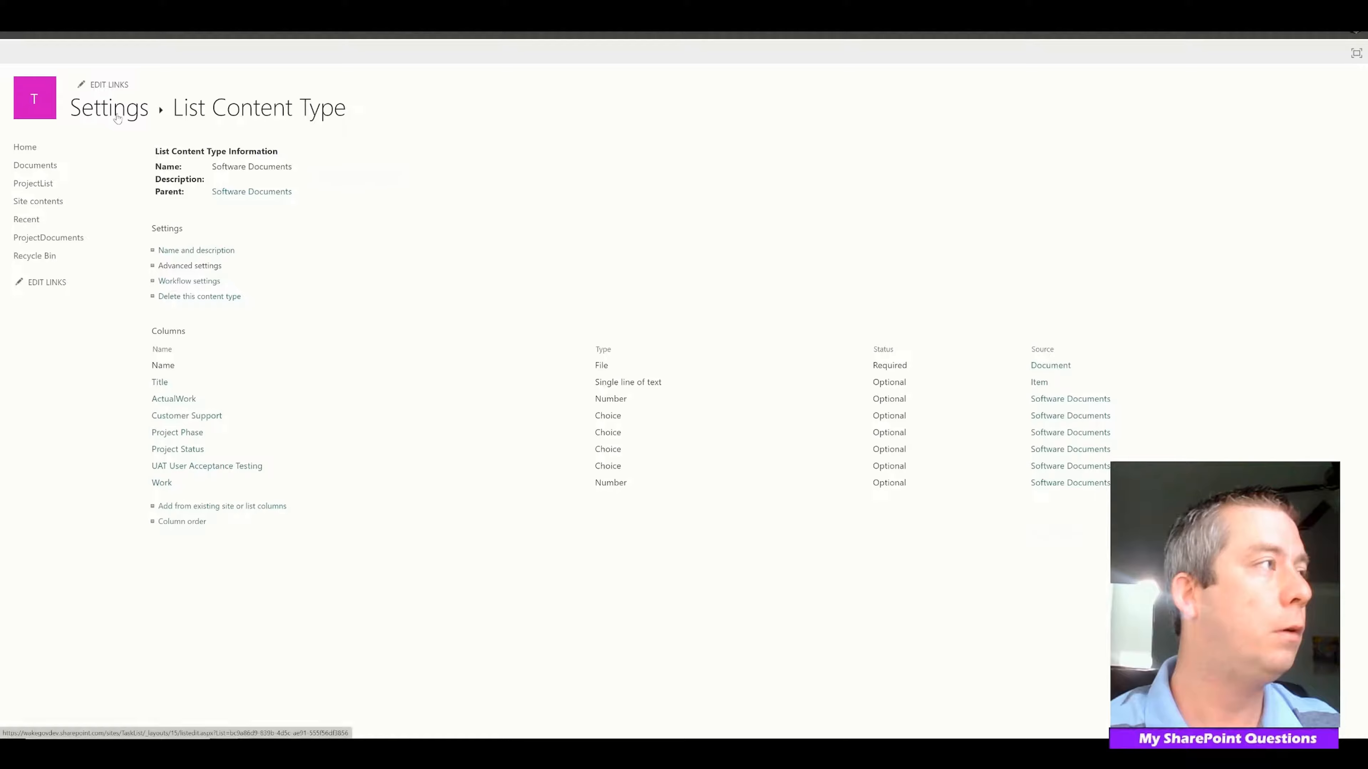
{"action": "left_click", "coordinate": [141, 115]}
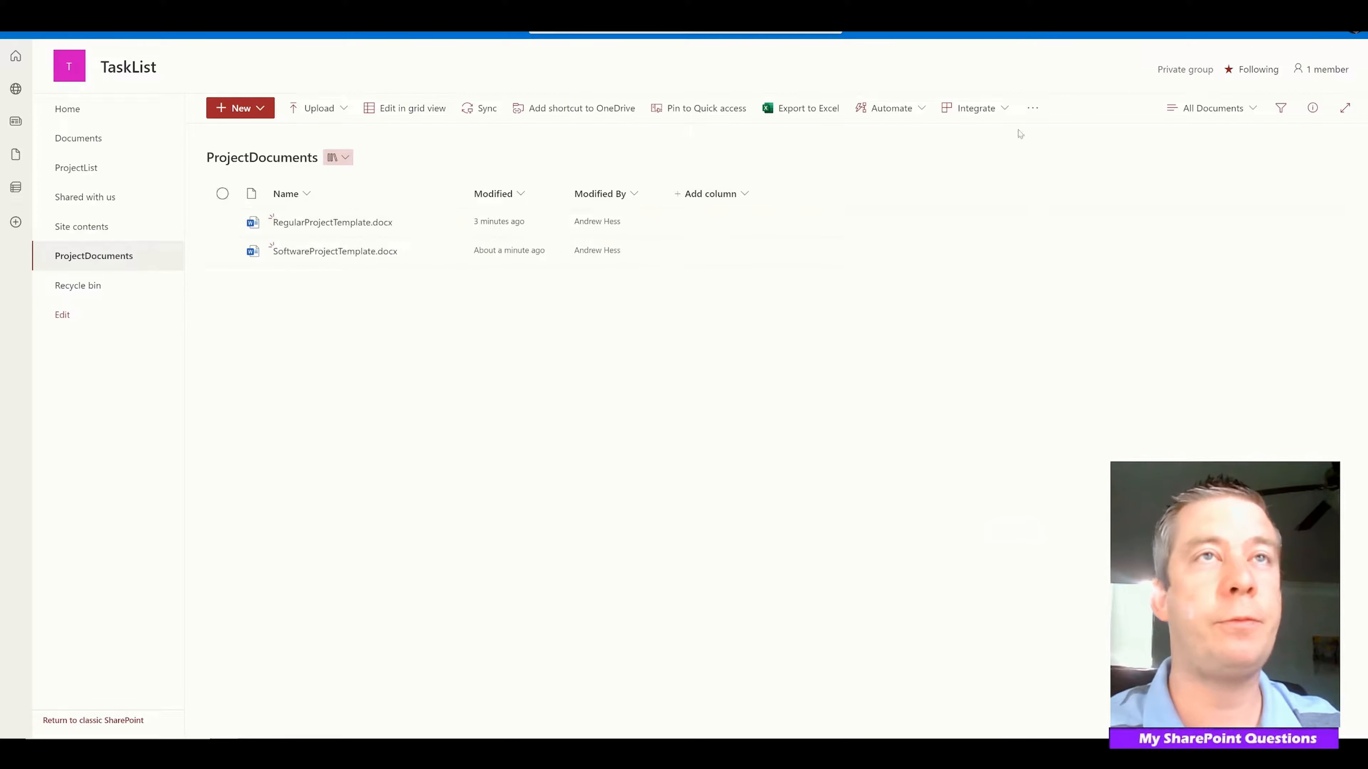
In the ProjectDocuments library's advanced settings, set browser-enabled documents to open in the client application and save the change.
{"action": "left_click", "coordinate": [1291, 32]}
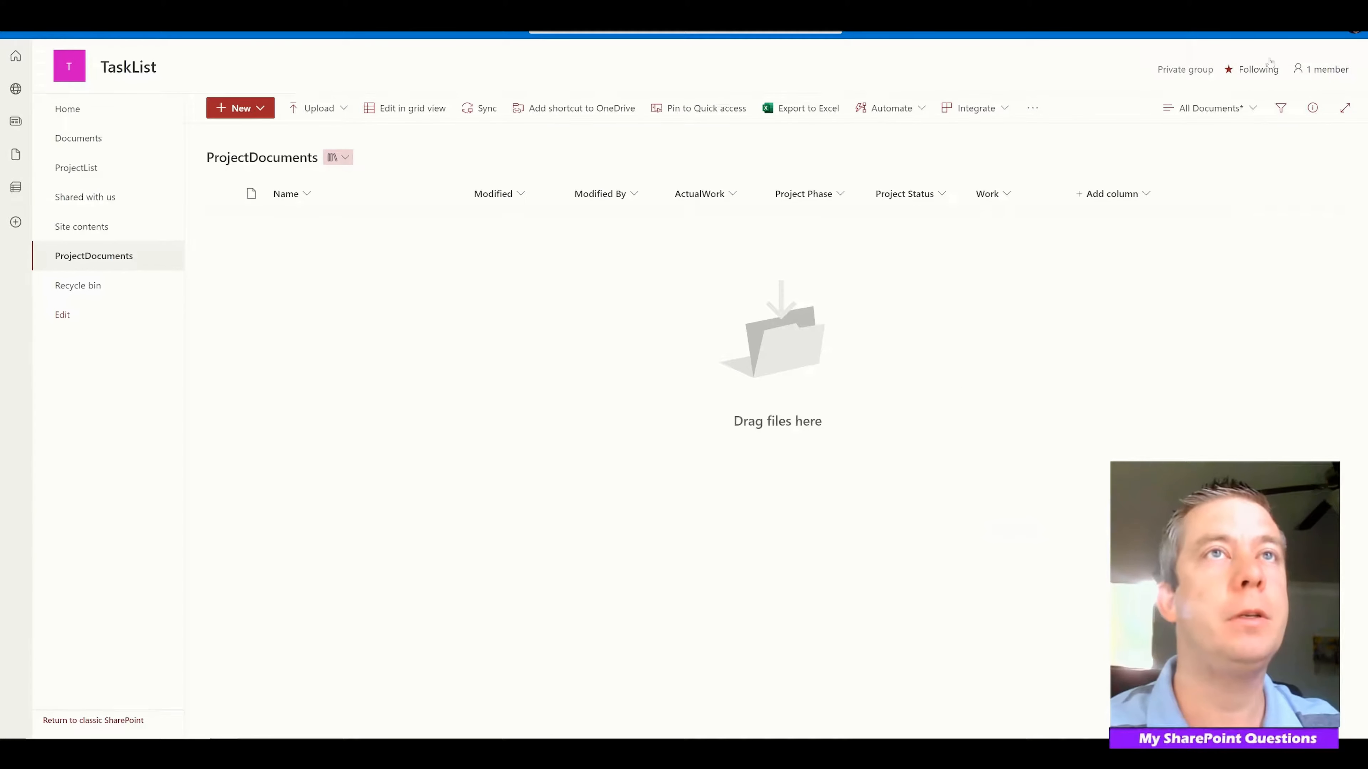
{"action": "left_click", "coordinate": [1289, 34]}
{"action": "left_click", "coordinate": [1206, 163]}
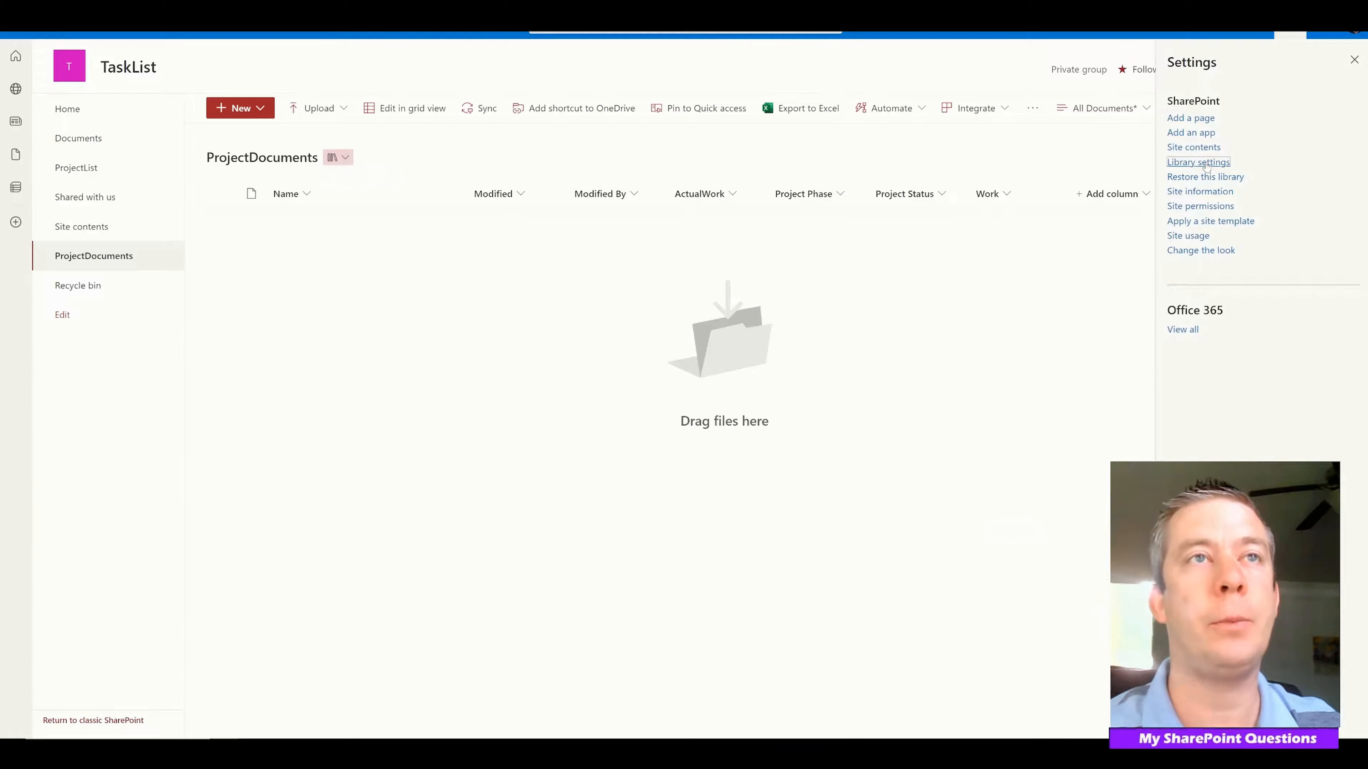
{"action": "left_click", "coordinate": [199, 280]}
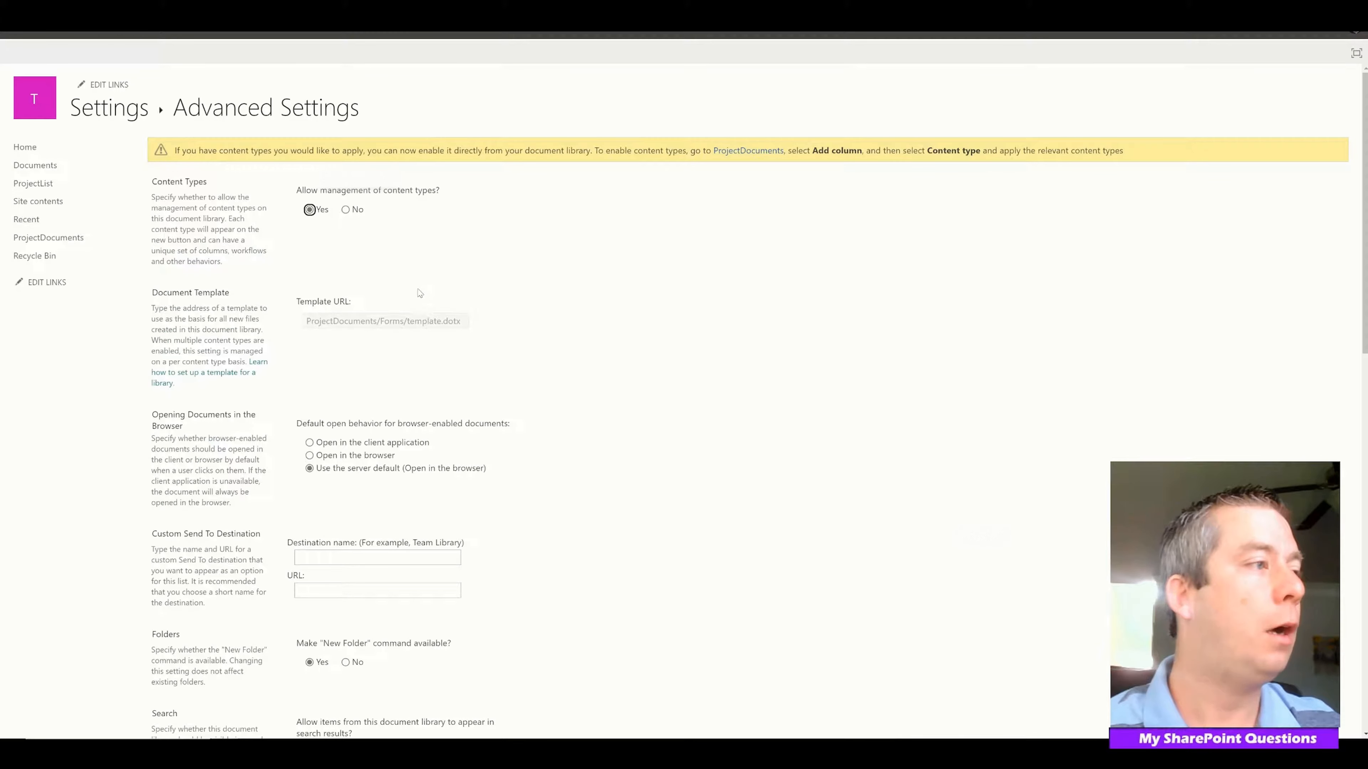
{"action": "scroll", "coordinate": [420, 294], "scroll_direction": "down", "scroll_amount": 4}
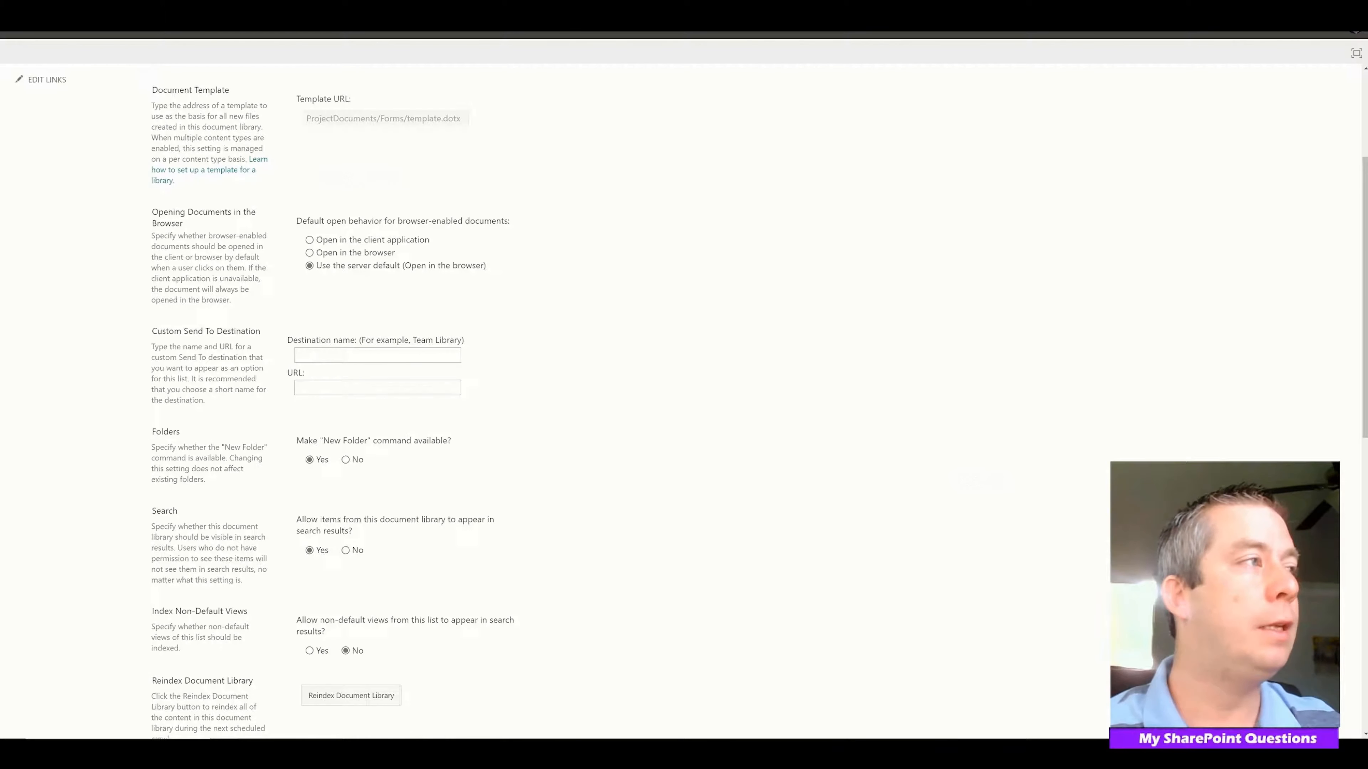
{"action": "left_click_drag", "start_coordinate": [296, 220], "coordinate": [522, 227]}
{"action": "left_click", "coordinate": [358, 242]}
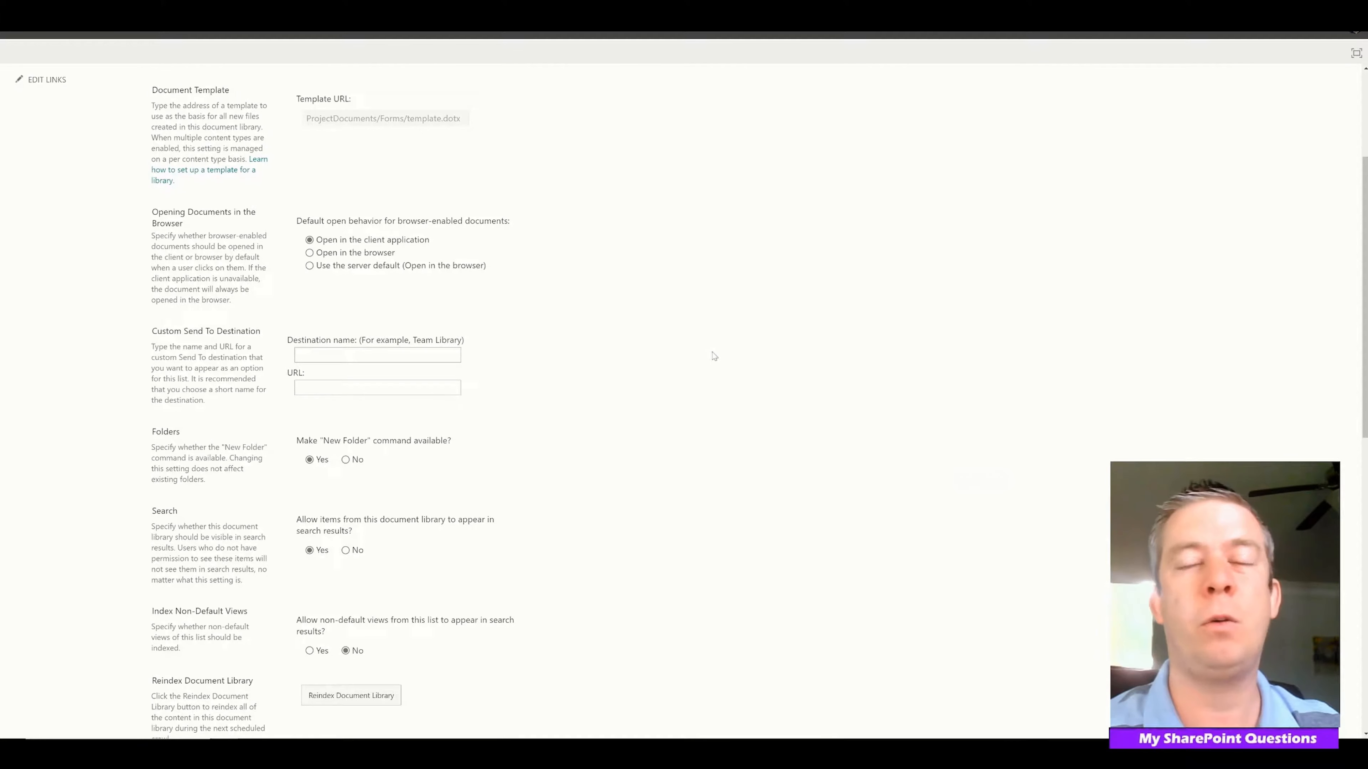
{"action": "scroll", "coordinate": [714, 356], "scroll_direction": "down", "scroll_amount": 4}
{"action": "scroll", "coordinate": [714, 357], "scroll_direction": "up", "scroll_amount": 4}
{"action": "scroll", "coordinate": [695, 439], "scroll_direction": "down", "scroll_amount": 7}
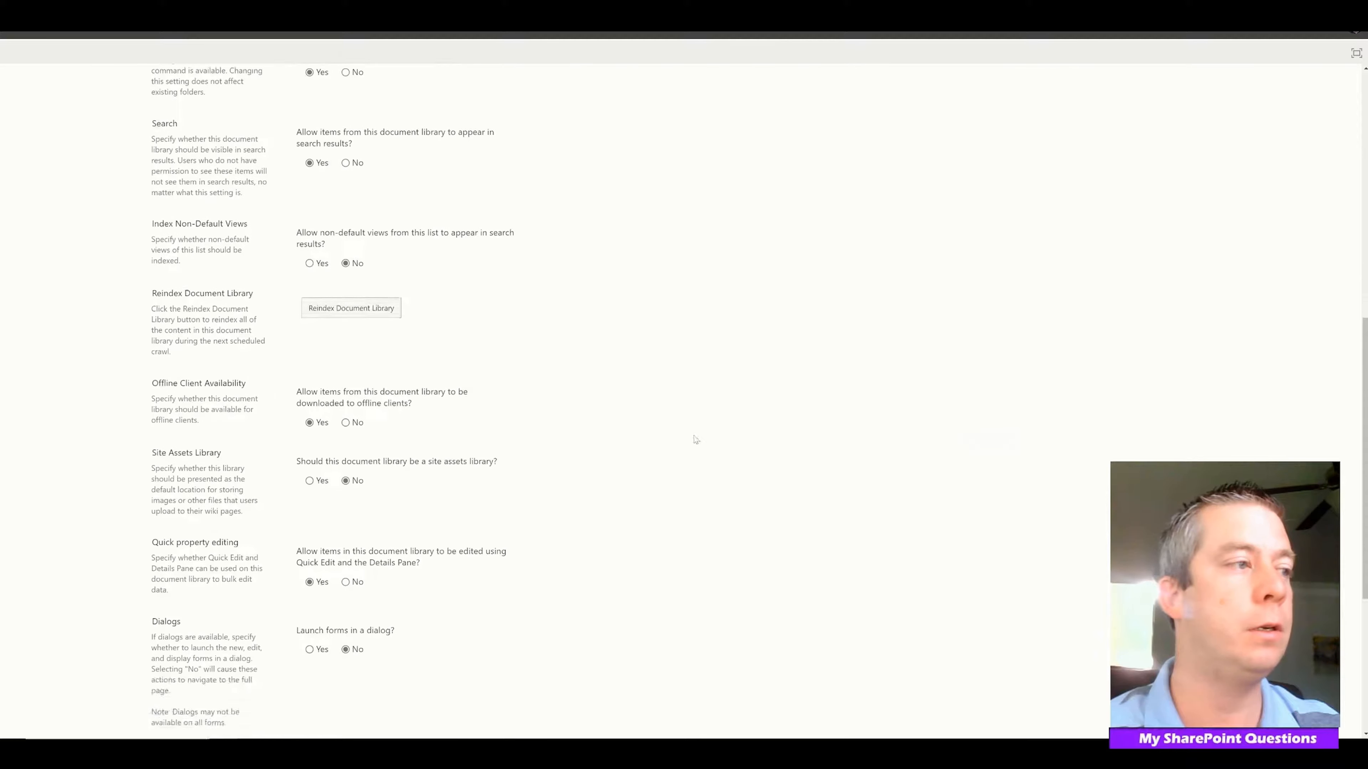
{"action": "scroll", "coordinate": [696, 440], "scroll_direction": "down", "scroll_amount": 5}
{"action": "left_click", "coordinate": [455, 676]}
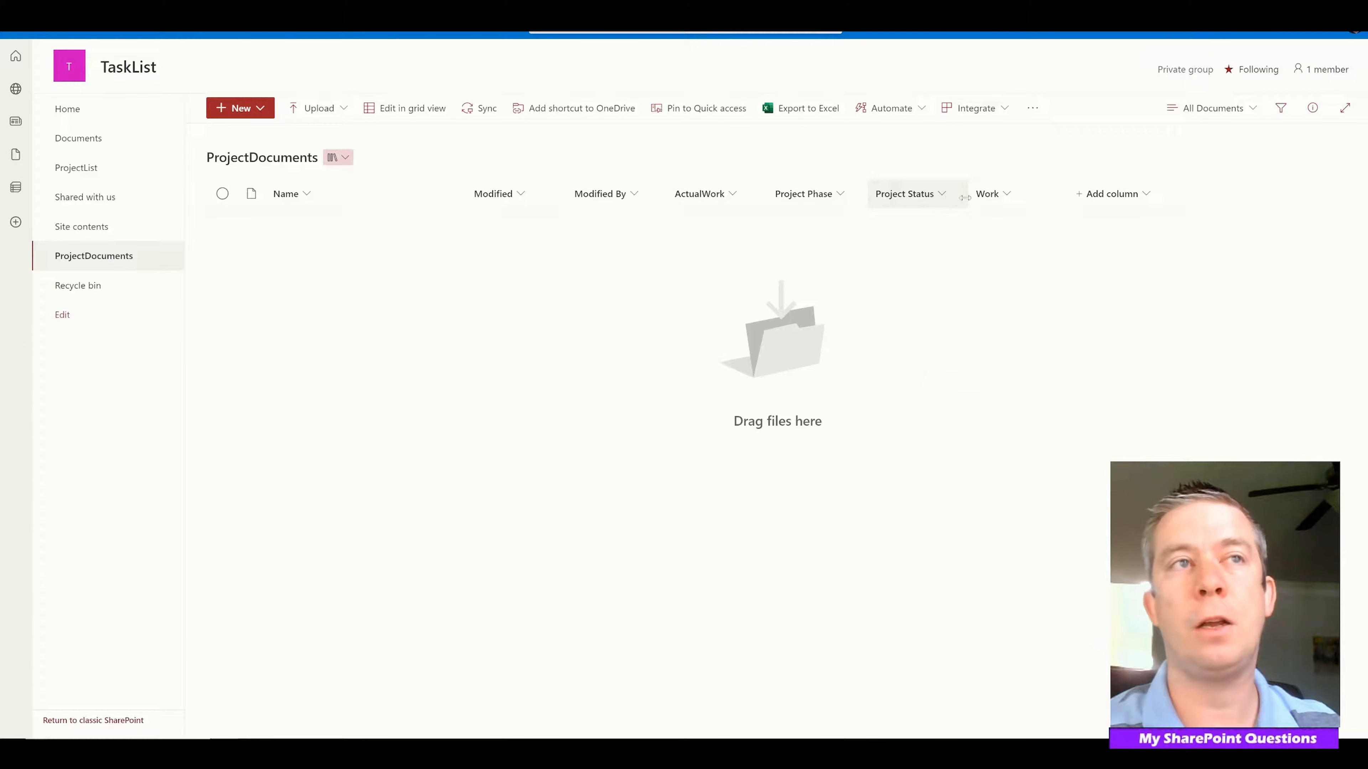
Create a new Regular Document in ProjectDocuments and set Title to RegularProjecTitle1, ActualWork to 40, Work to 40 and Project Phase to Close.
{"action": "left_click", "coordinate": [241, 109]}
{"action": "left_click", "coordinate": [253, 161]}
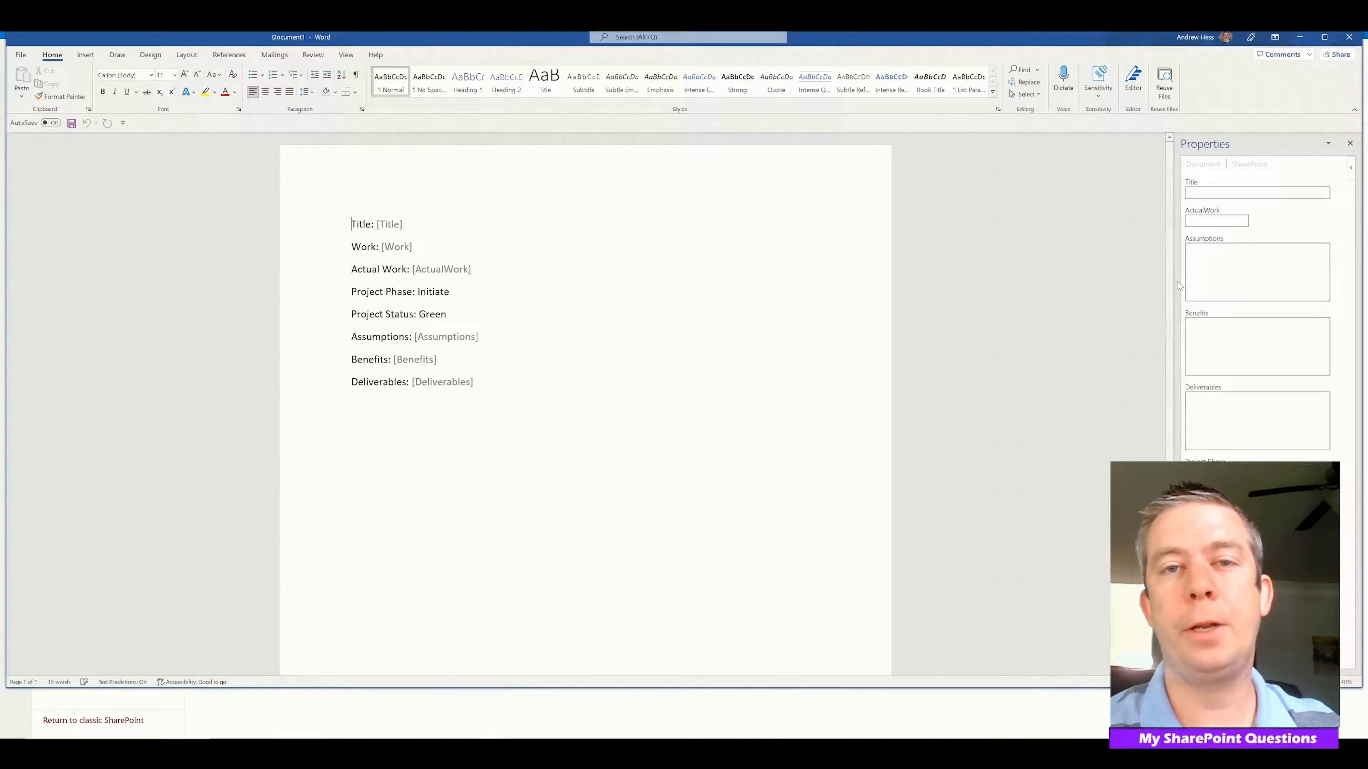
{"action": "left_click", "coordinate": [1257, 192]}
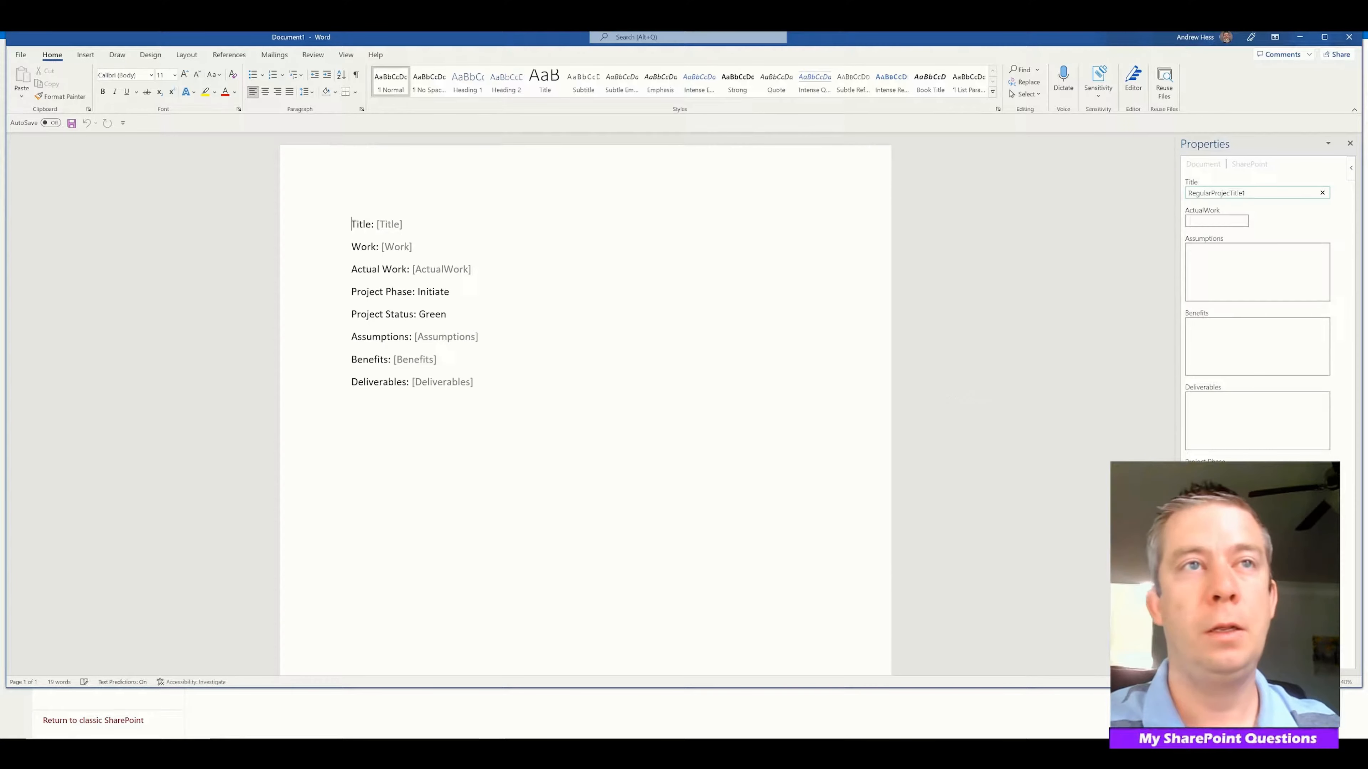
{"action": "type", "text": "RegularProjecTitle1"}
{"action": "key", "text": "Tab"}
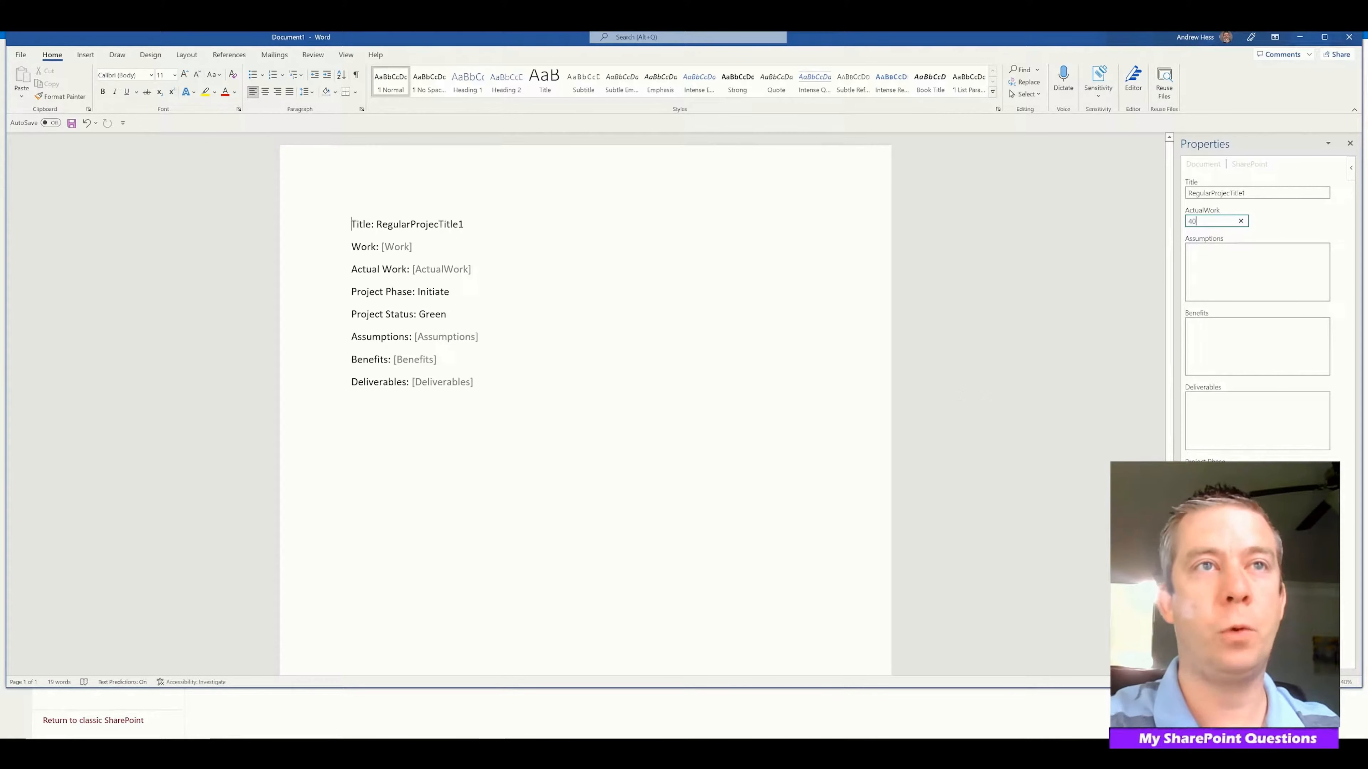
{"action": "type", "text": "40"}
{"action": "key", "text": "Return"}
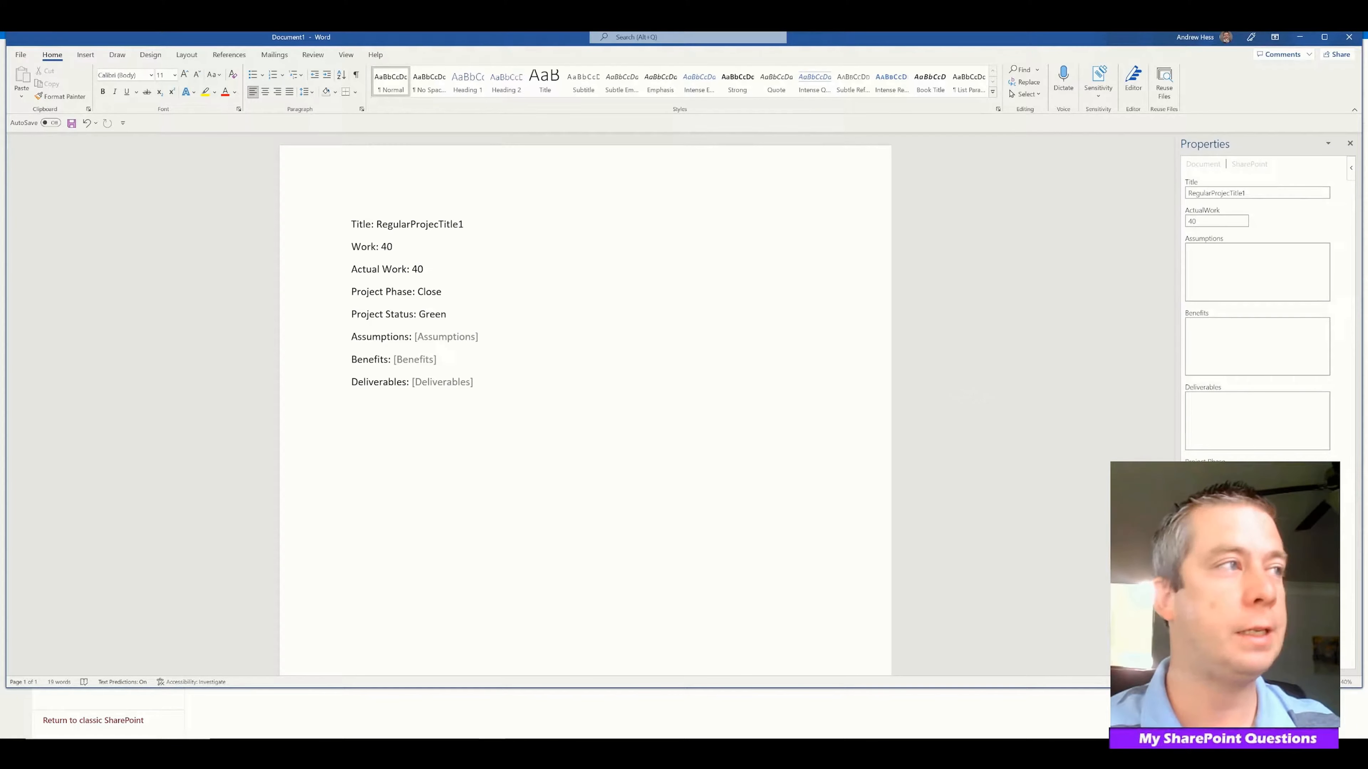
{"action": "left_click", "coordinate": [1238, 263]}
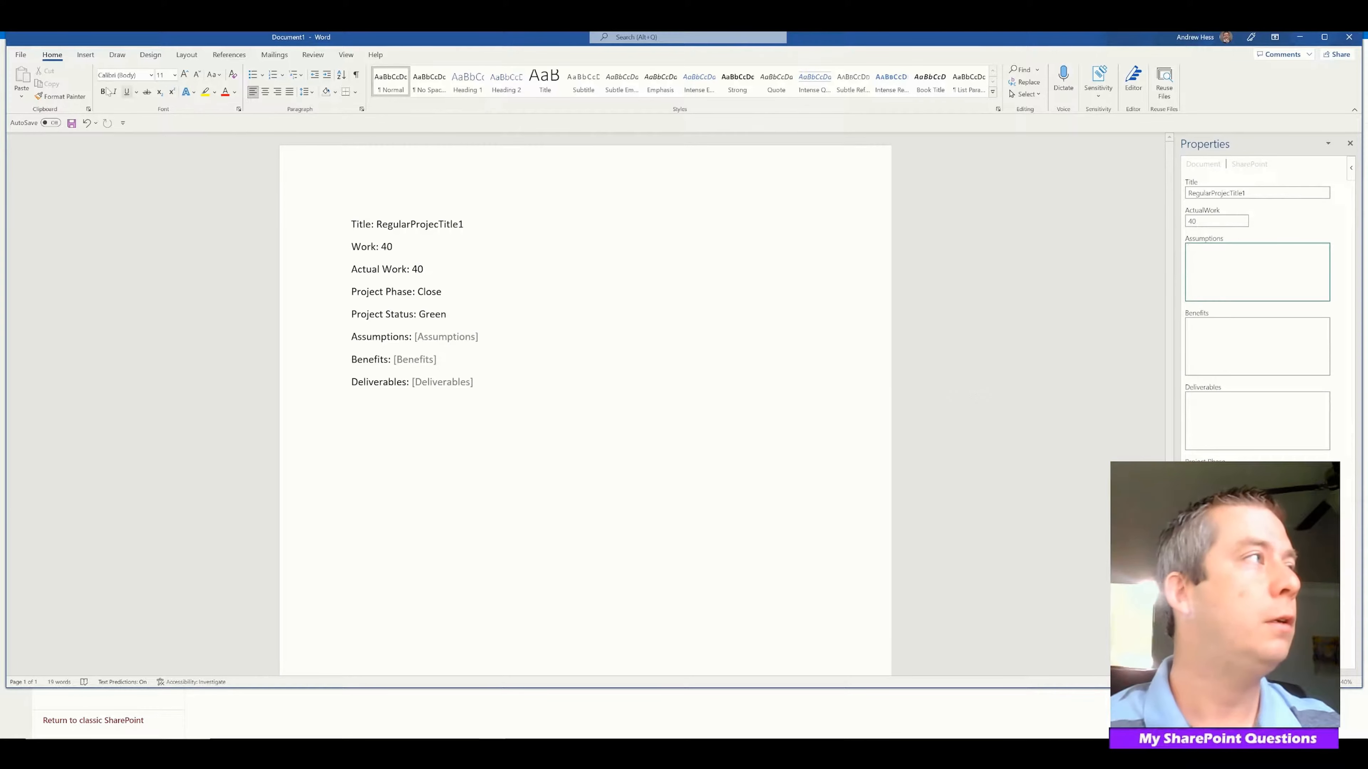
Save the new document as FirstRegularProject in the TaskList site's ProjectDocuments library and close it.
{"action": "left_click", "coordinate": [20, 54]}
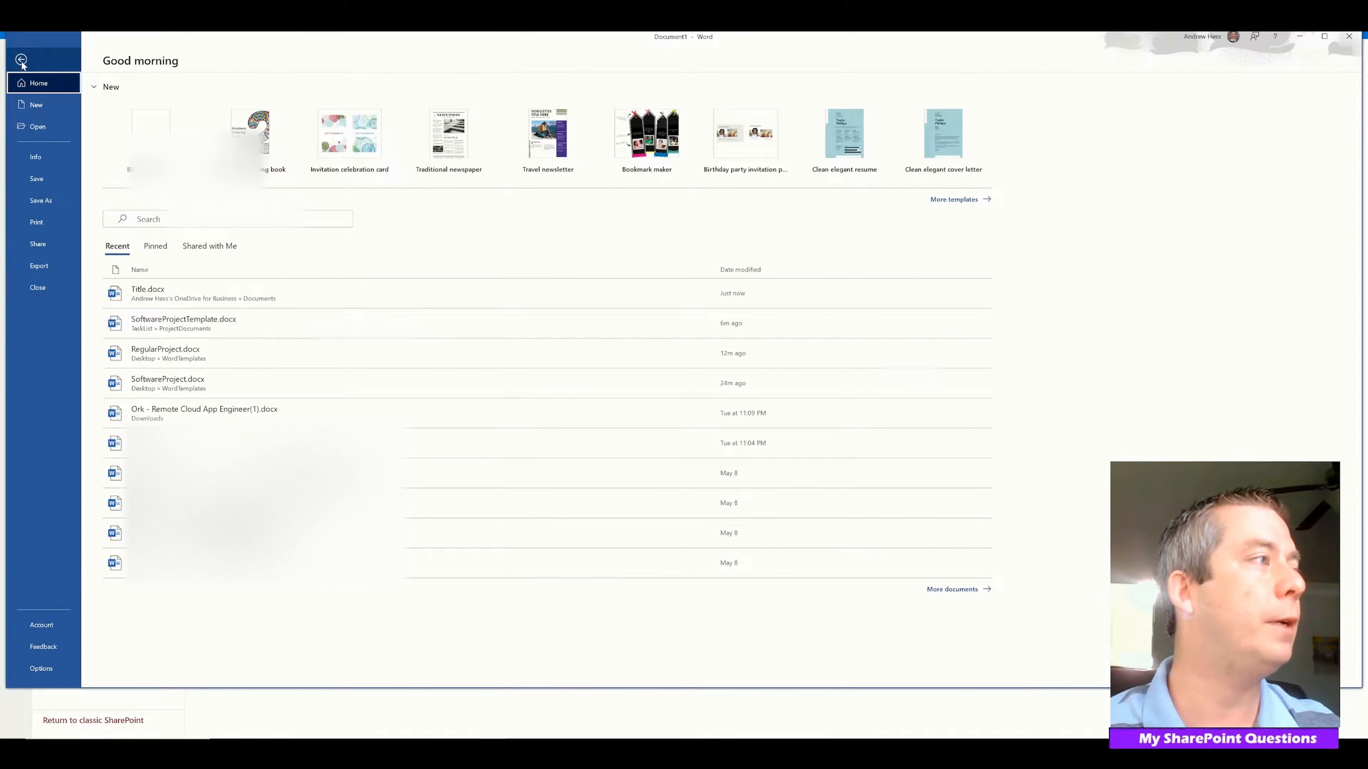
{"action": "left_click", "coordinate": [41, 201]}
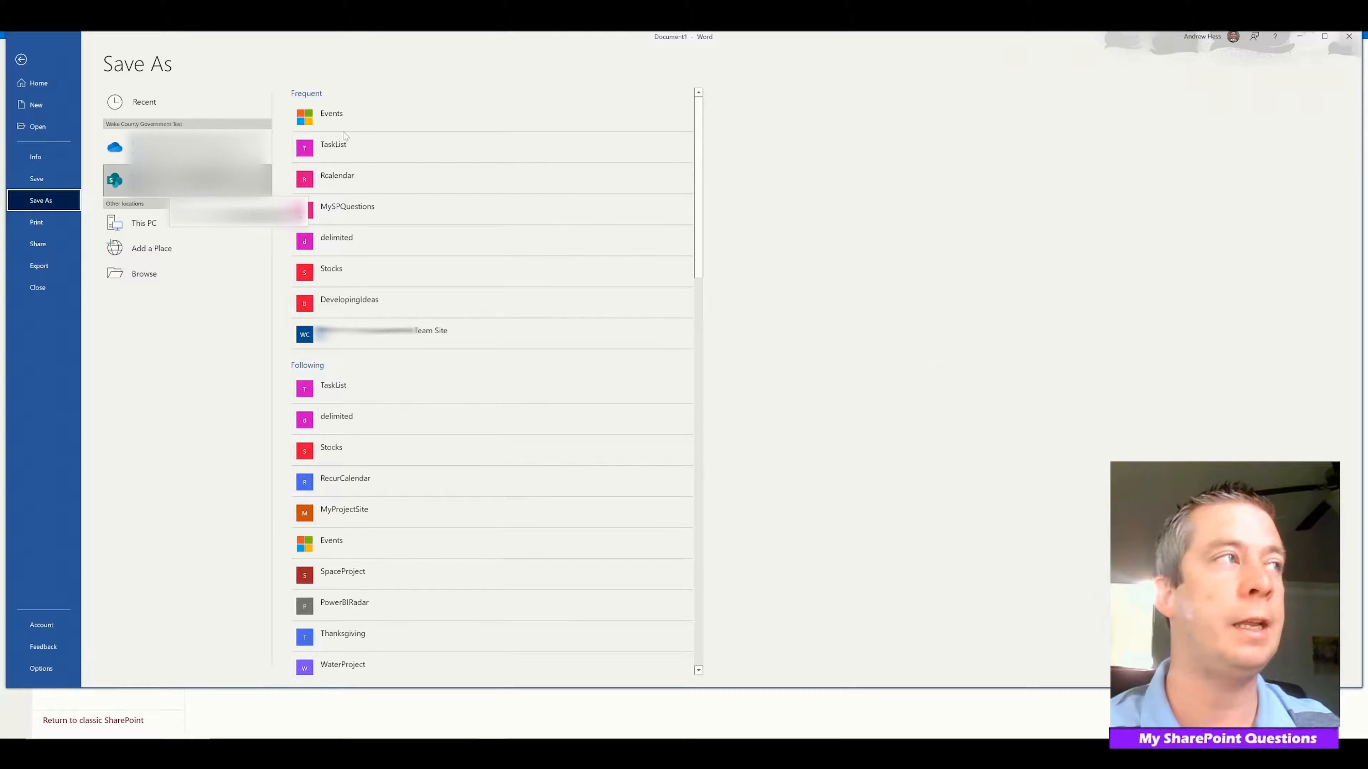
{"action": "left_click", "coordinate": [356, 149]}
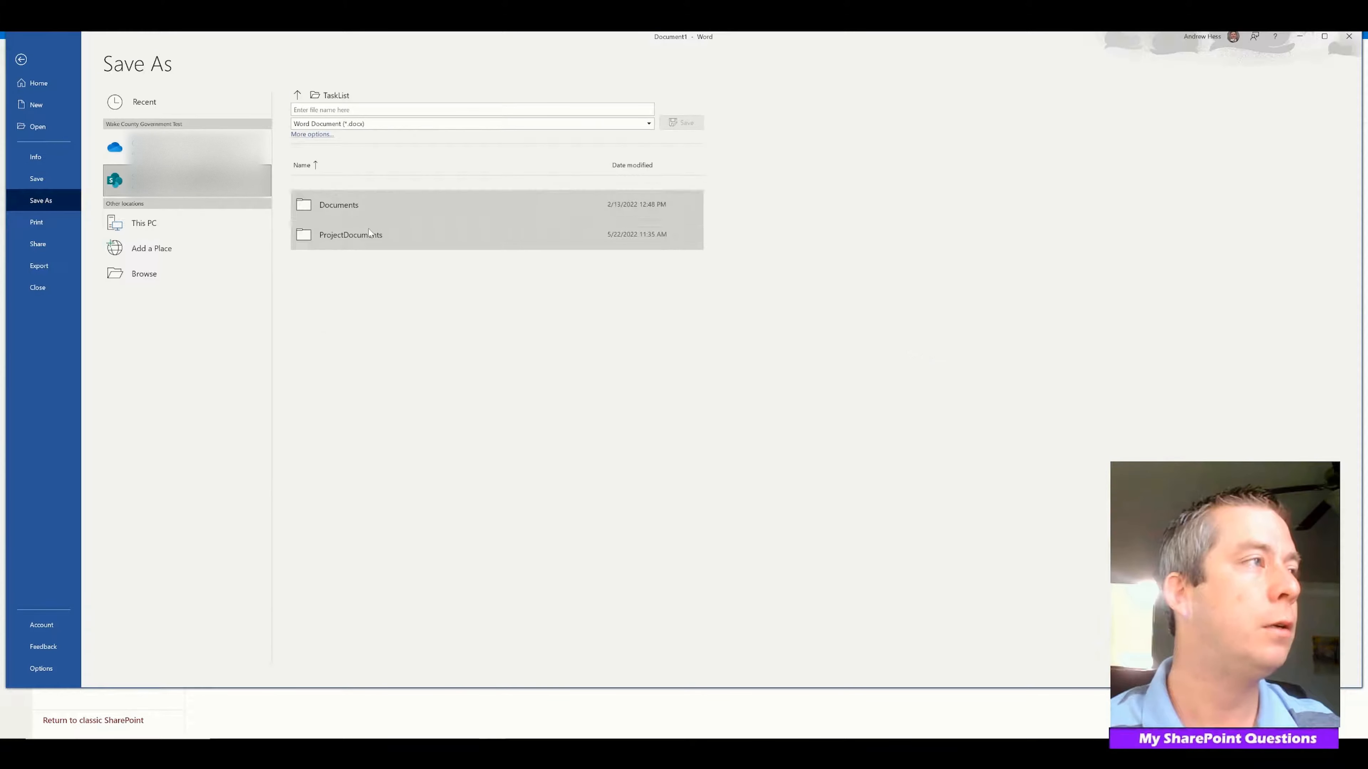
{"action": "left_click", "coordinate": [369, 233]}
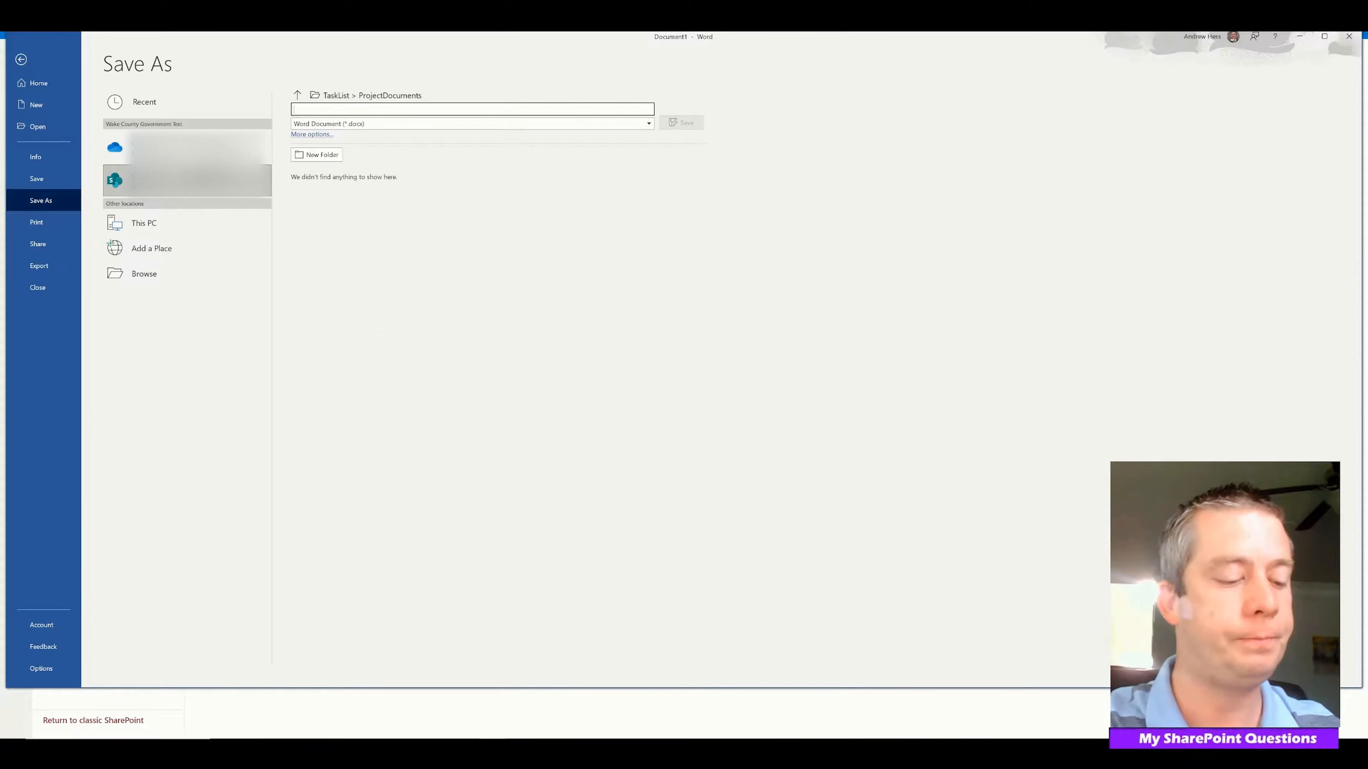
{"action": "type", "text": "RE"}
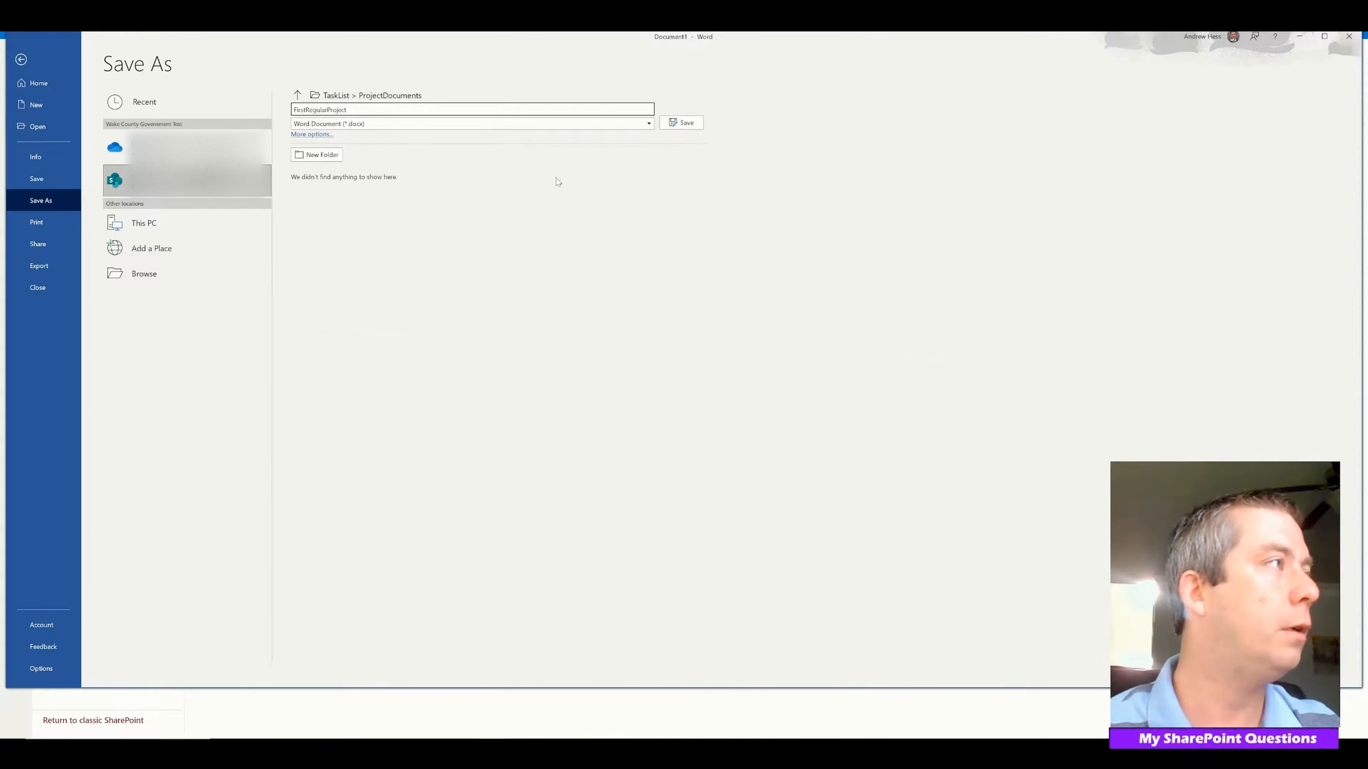
{"action": "left_click", "coordinate": [684, 123]}
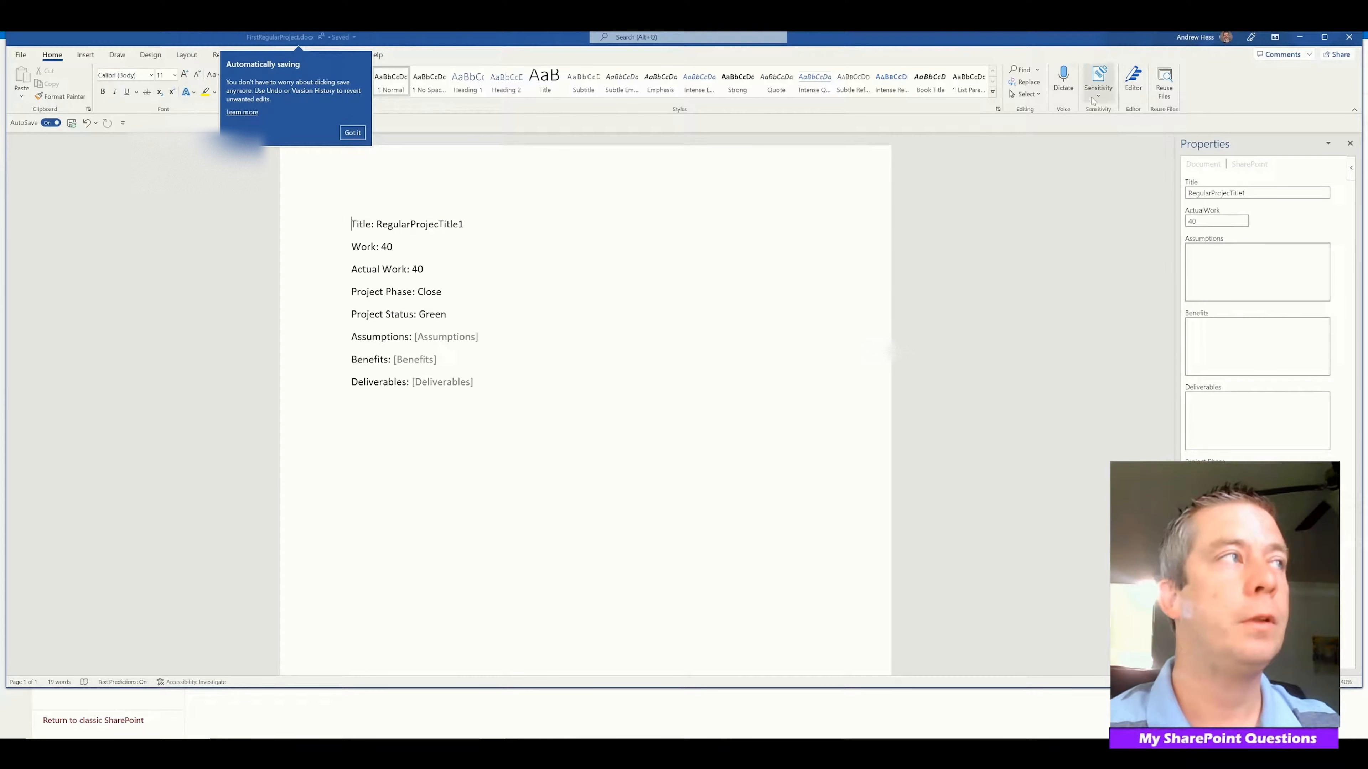
{"action": "left_click", "coordinate": [353, 132]}
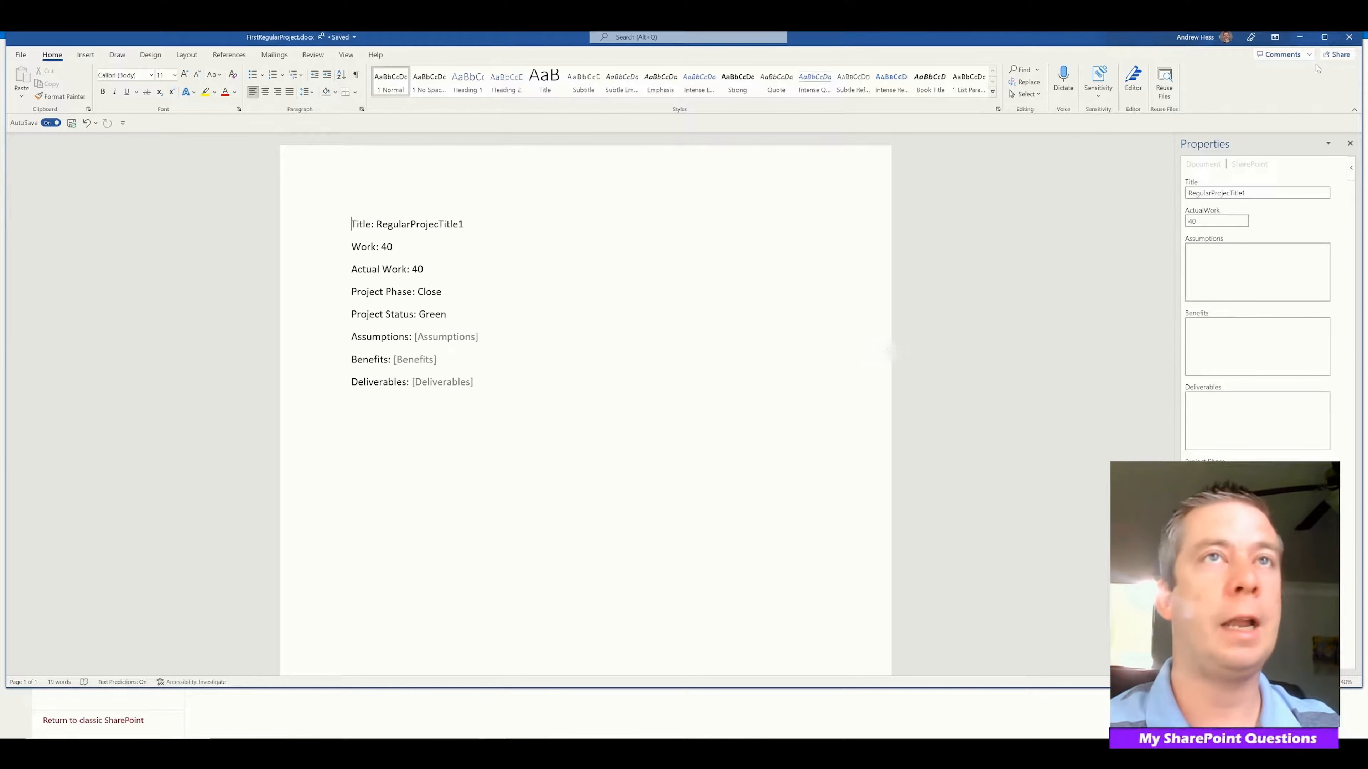
{"action": "left_click", "coordinate": [1352, 39]}
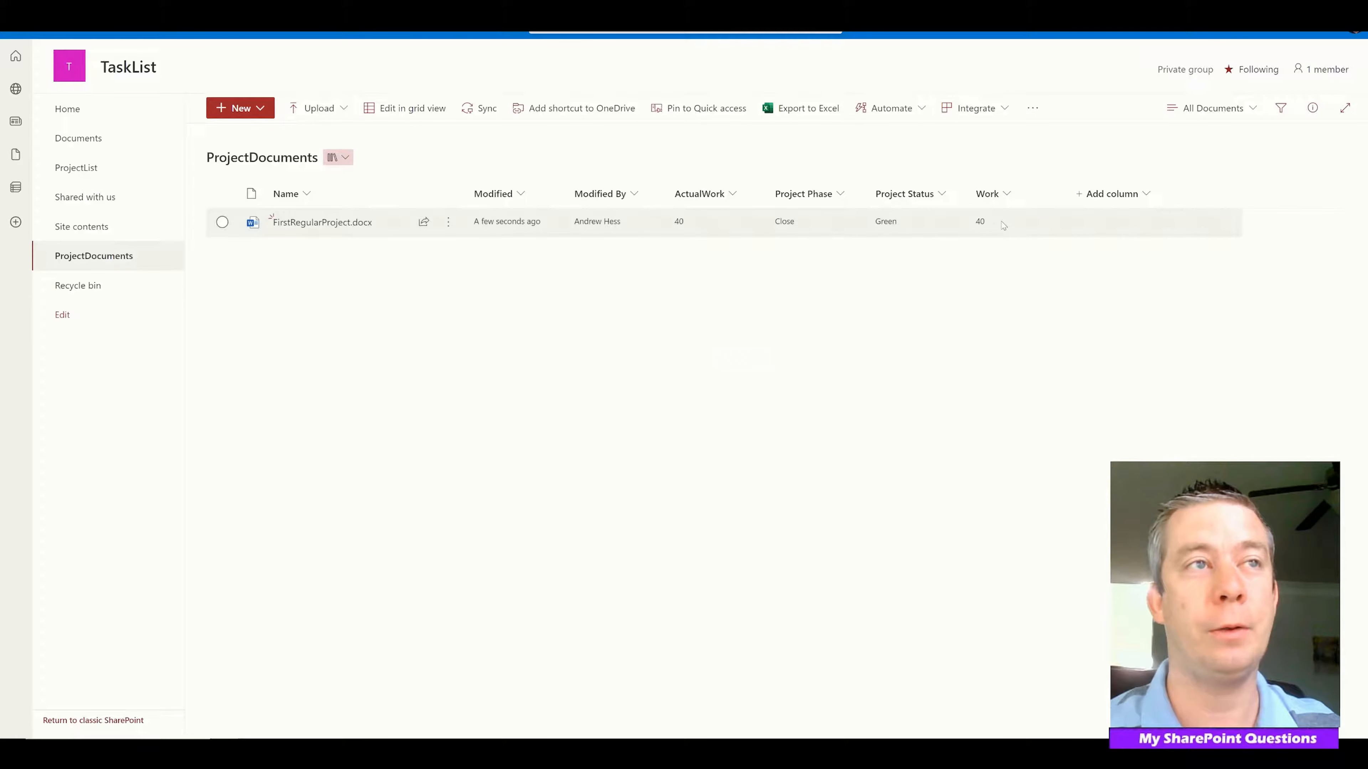
Reopen FirstRegularProject.docx, fill the Assumptions field with "We can write some major assumptions in this document." and close the document.
{"action": "left_click", "coordinate": [312, 229]}
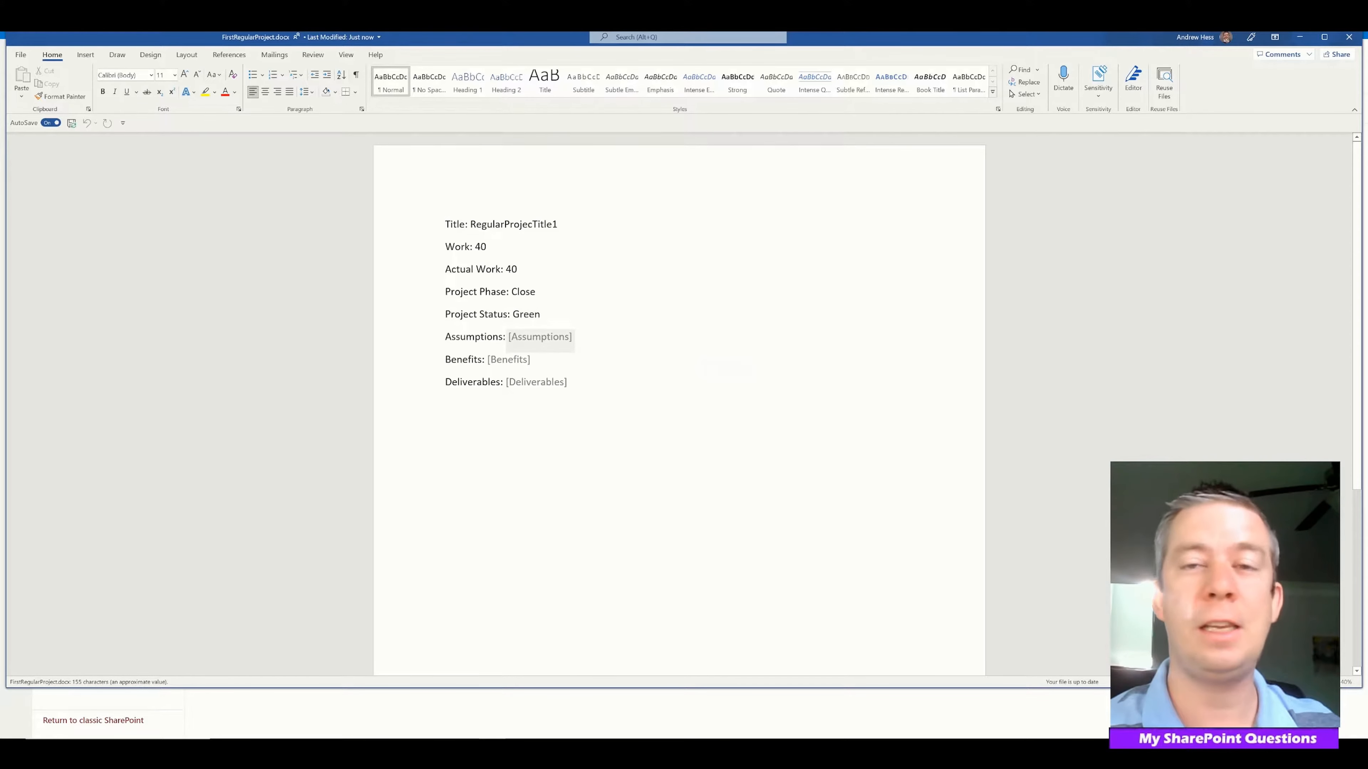
{"action": "left_click", "coordinate": [531, 344]}
{"action": "type", "text": "W"}
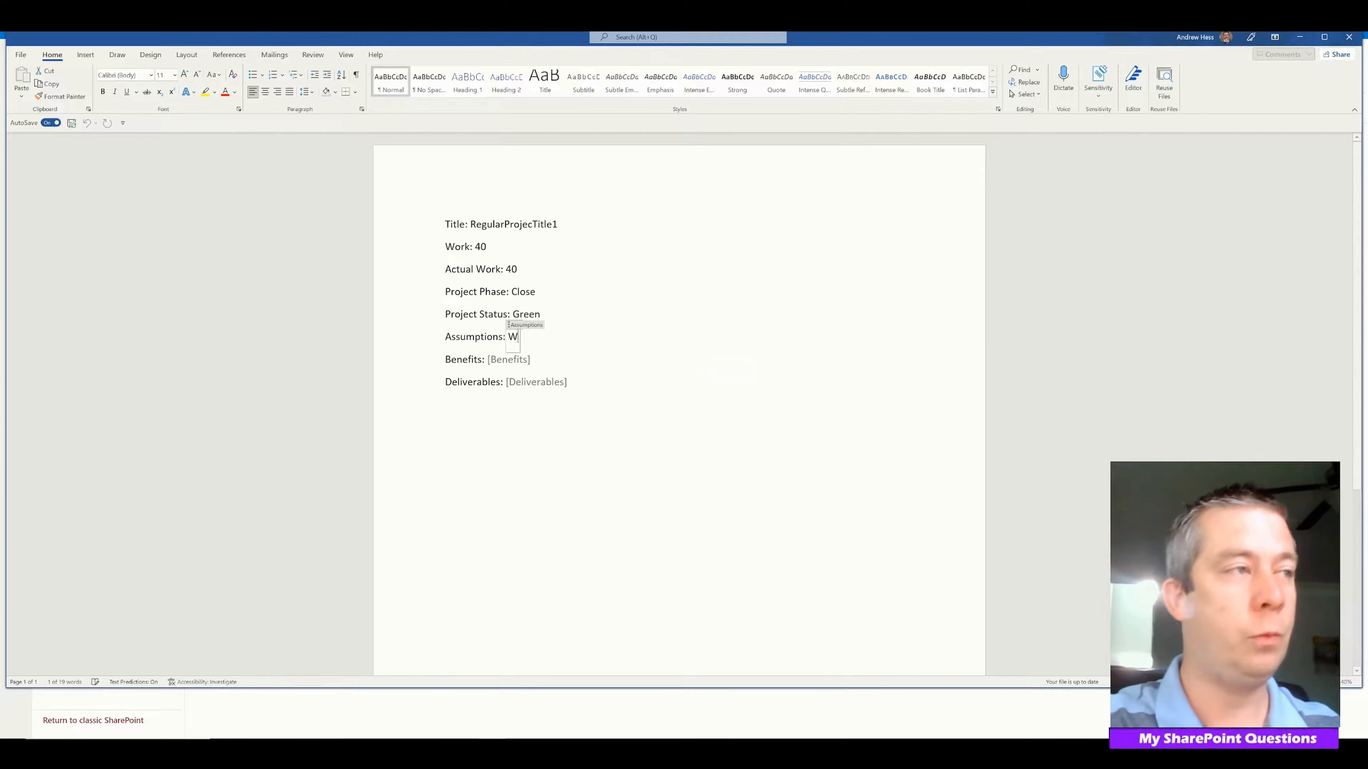
{"action": "type", "text": "e can write some"}
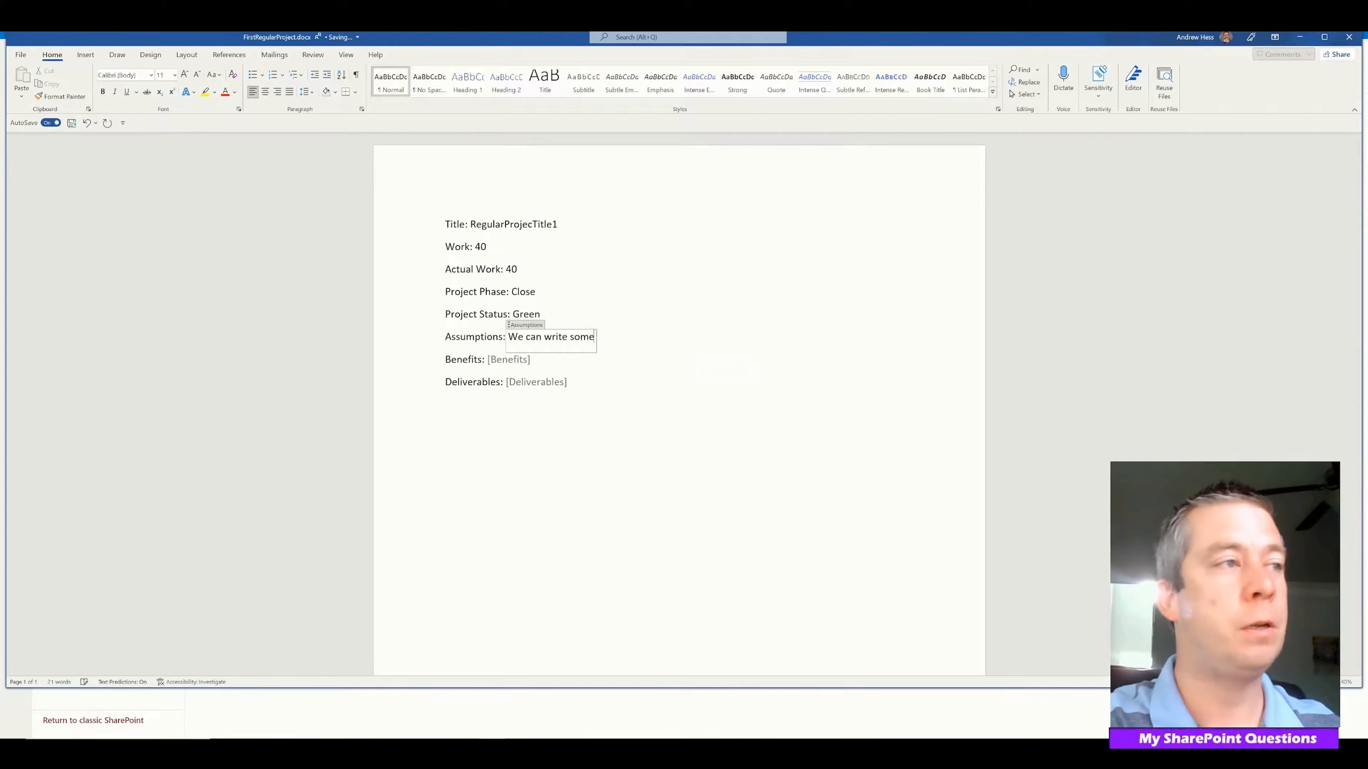
{"action": "type", "text": " major assu"}
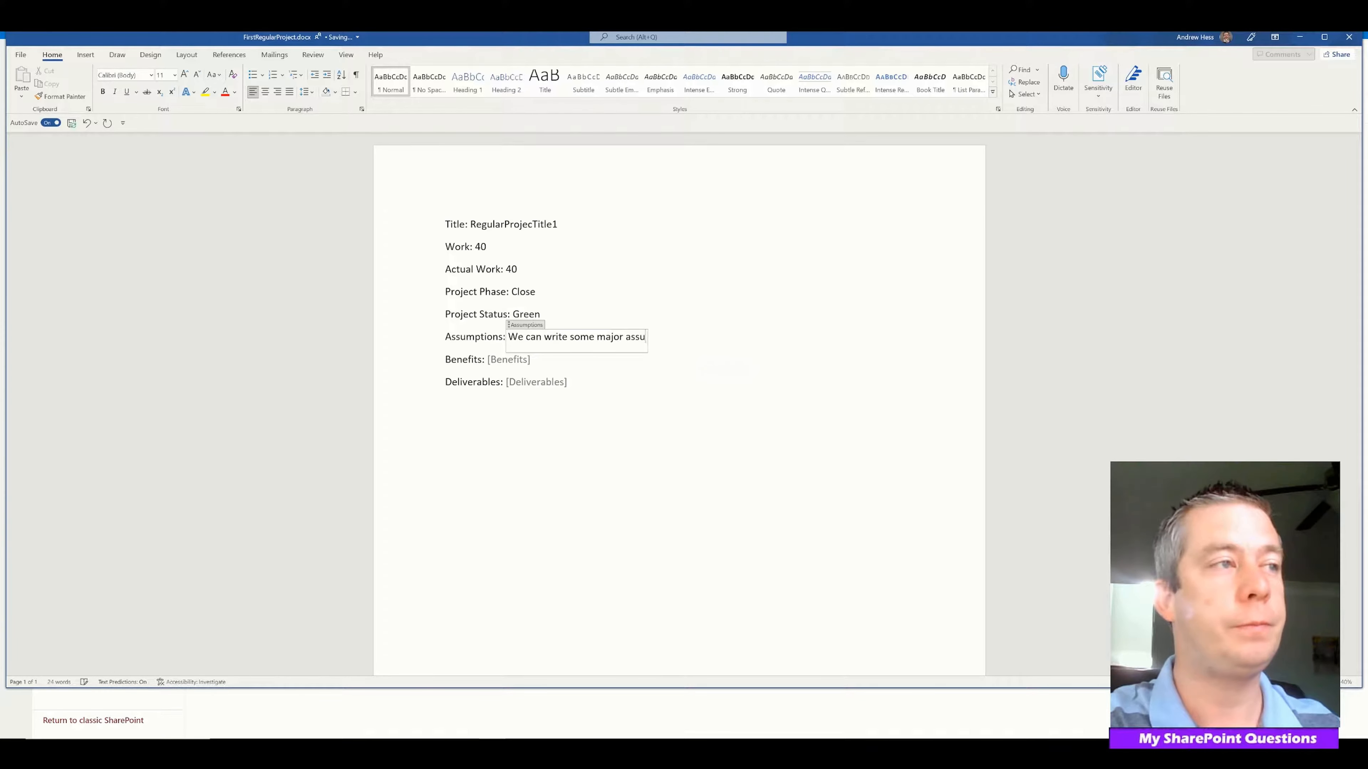
{"action": "type", "text": "mptions in this do"}
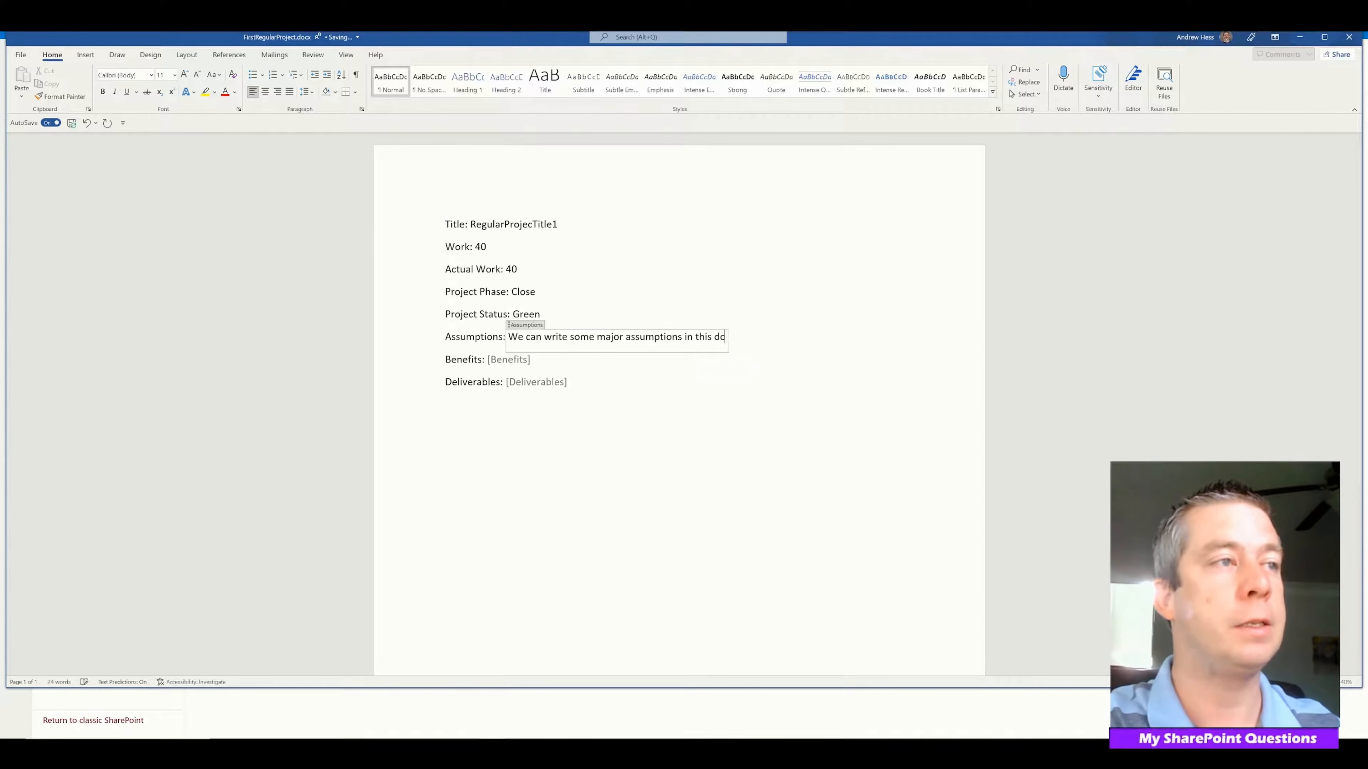
{"action": "type", "text": "cument."}
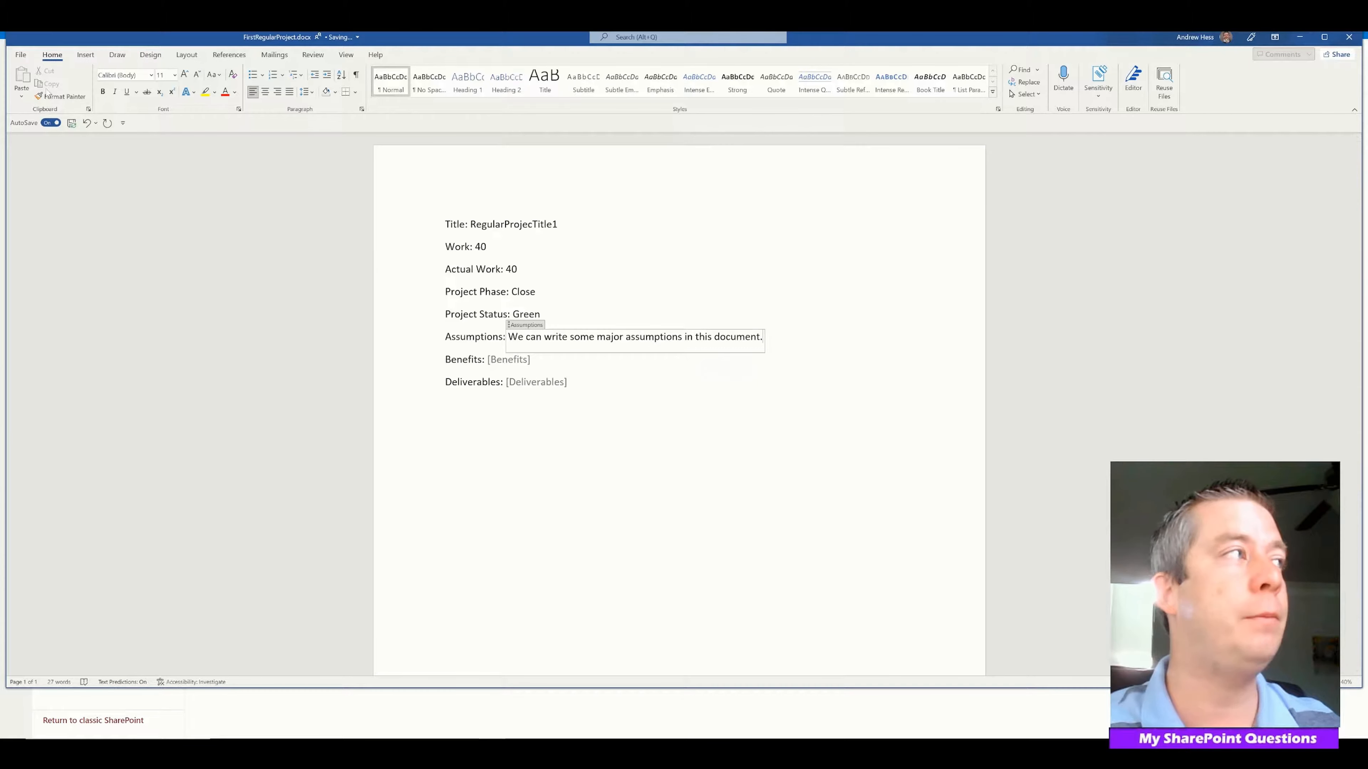
{"action": "left_click", "coordinate": [1348, 37]}
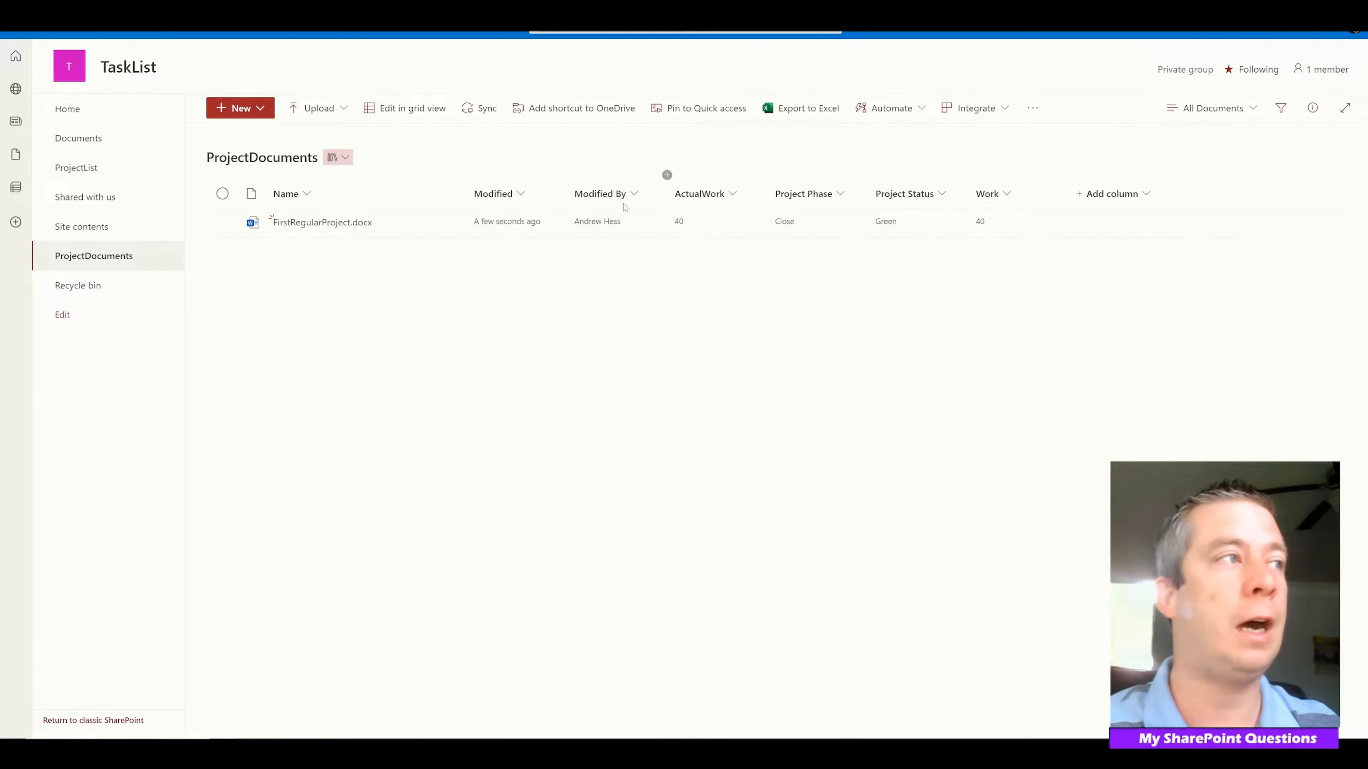
Open the library properties of FirstRegularProject.docx and check the Assumptions value.
{"action": "left_click", "coordinate": [451, 223]}
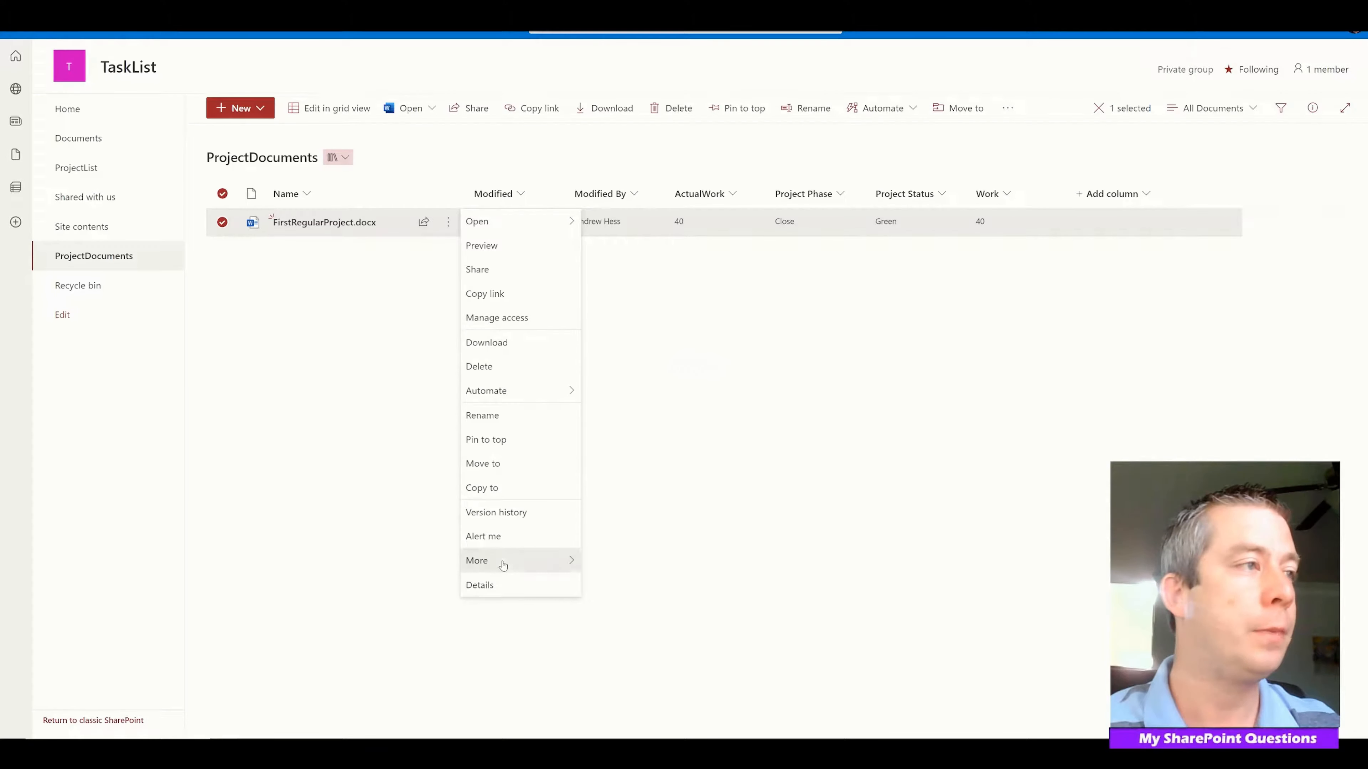
{"action": "mouse_move", "coordinate": [503, 565]}
{"action": "left_click", "coordinate": [598, 560]}
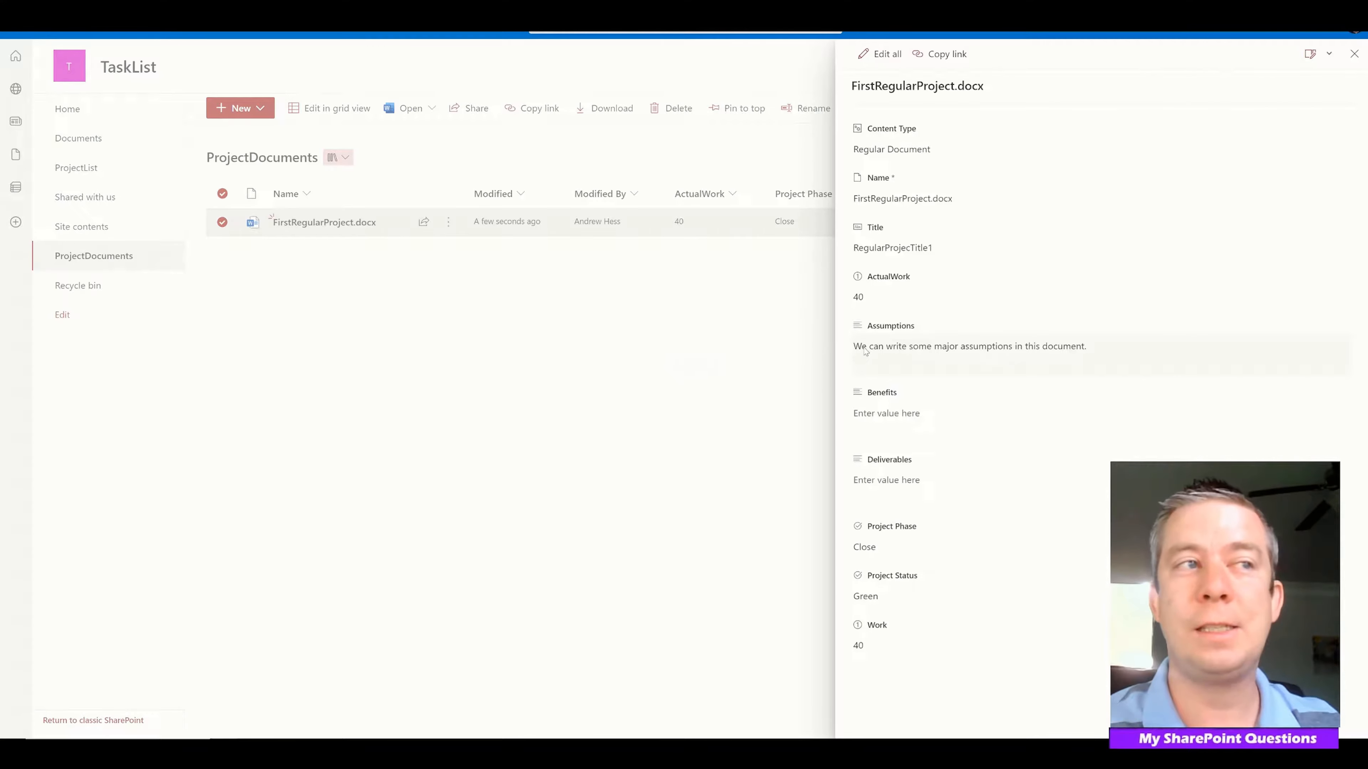
{"action": "left_click", "coordinate": [1075, 351]}
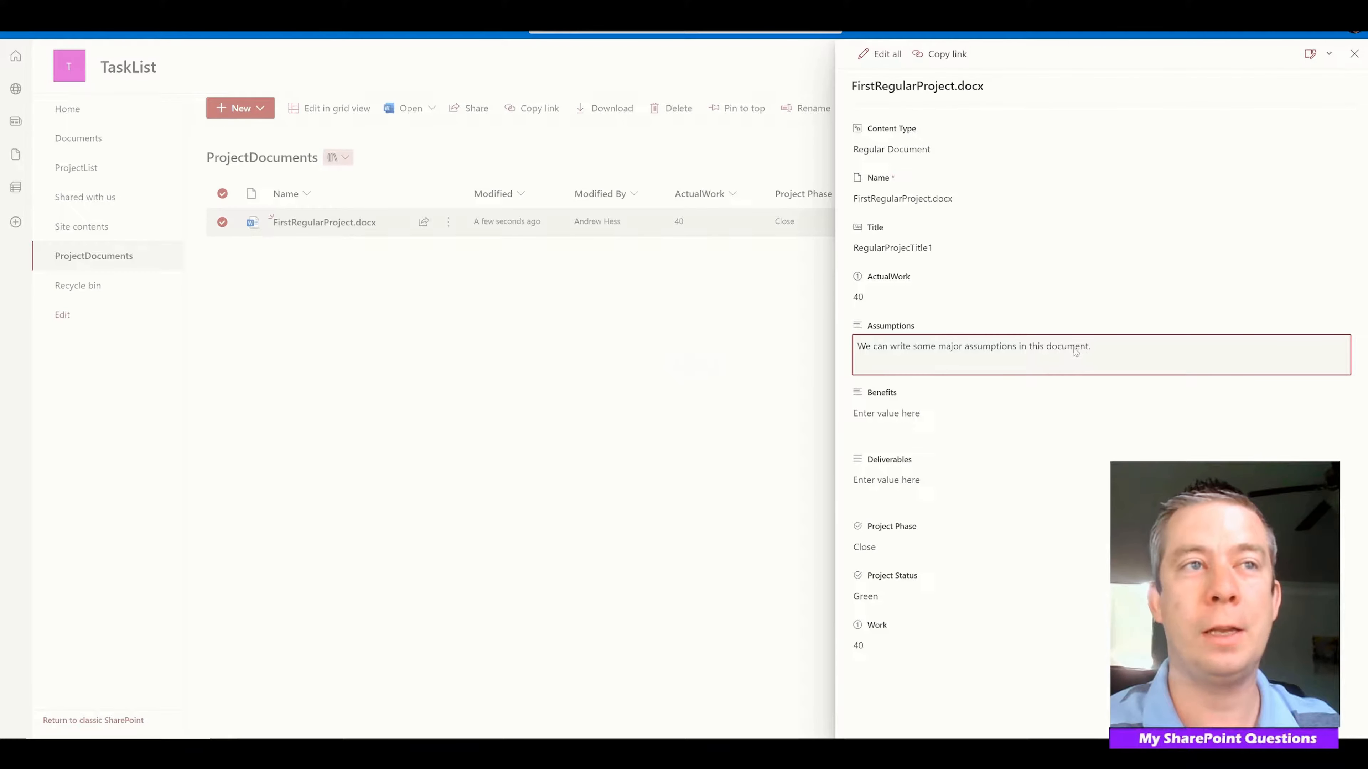
{"action": "key", "text": "ctrl+a"}
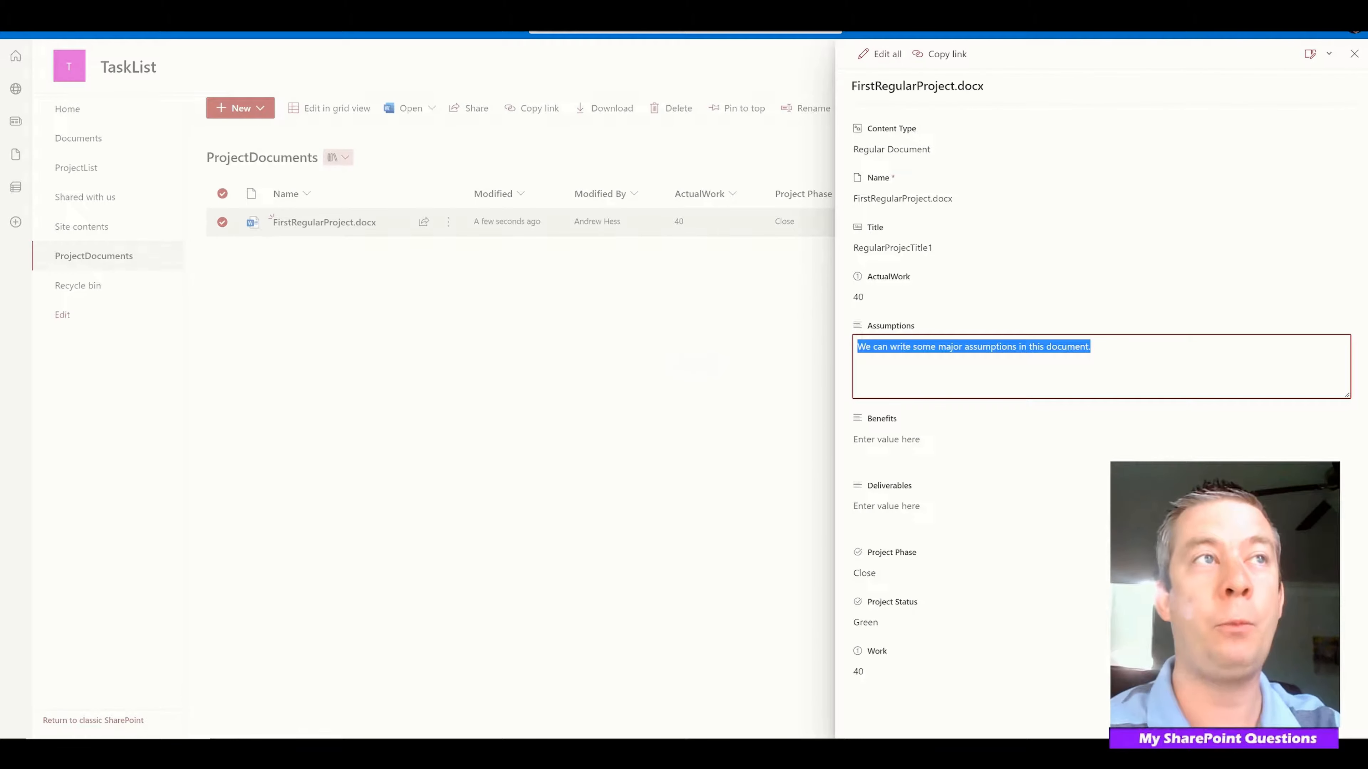
Edit the properties of FirstRegularProject.docx, set Benefits to "And it will populate the document." and save them.
{"action": "left_click", "coordinate": [931, 450]}
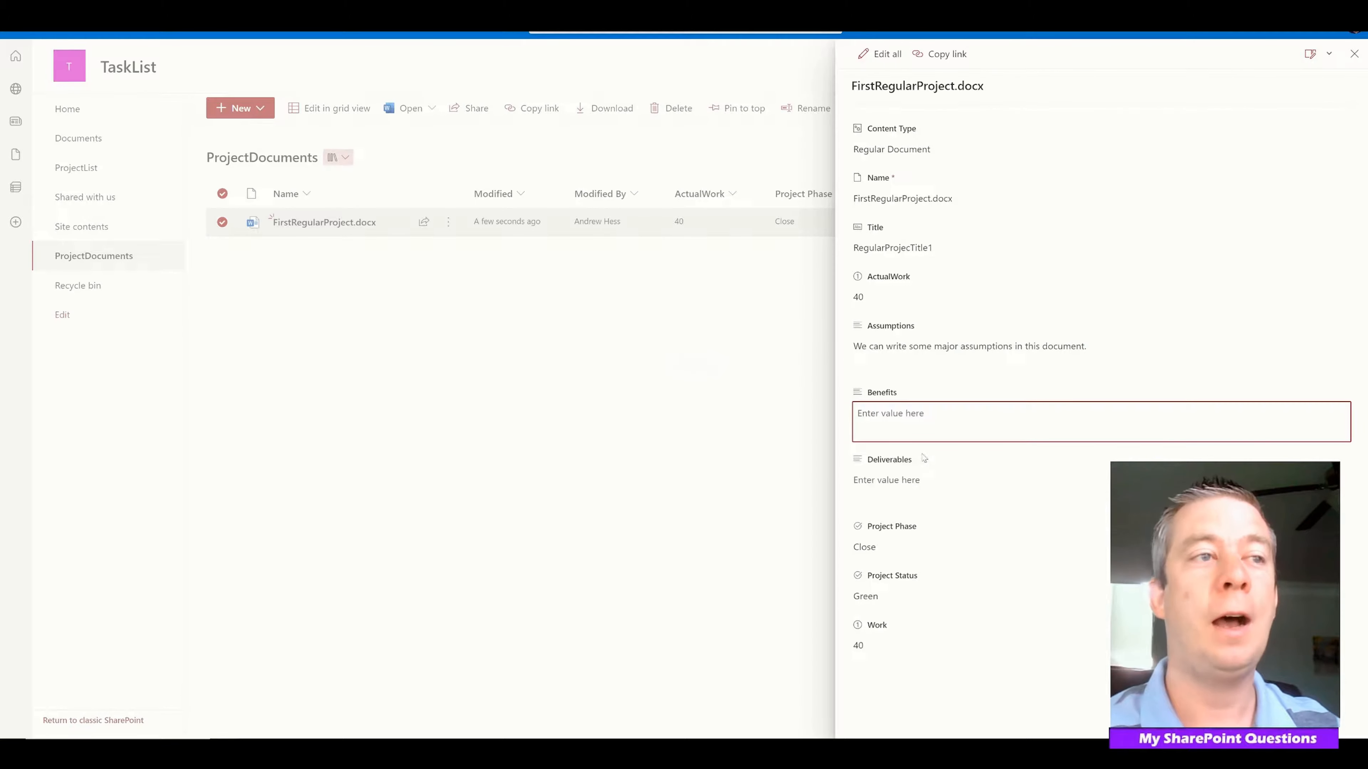
{"action": "left_click", "coordinate": [906, 430]}
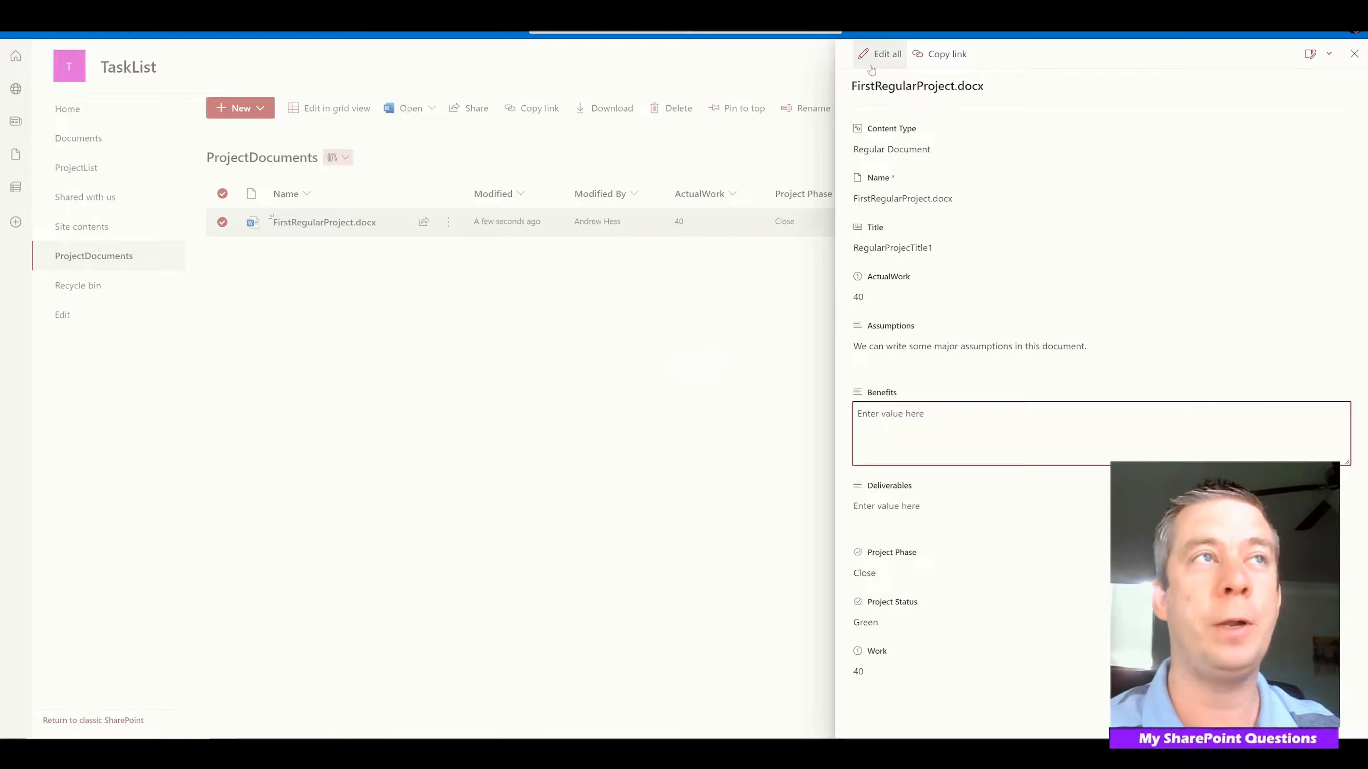
{"action": "left_click", "coordinate": [878, 54]}
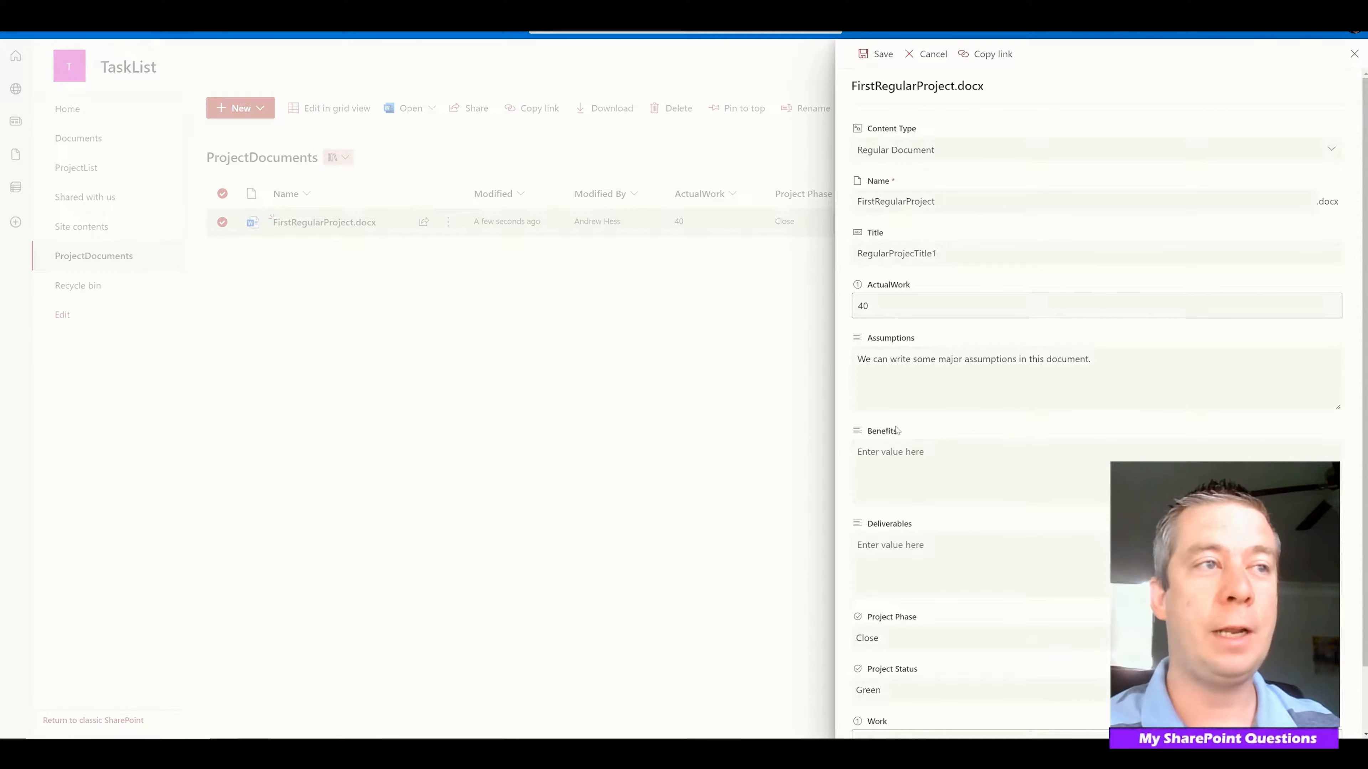
{"action": "left_click", "coordinate": [901, 442]}
{"action": "type", "text": "And it w"}
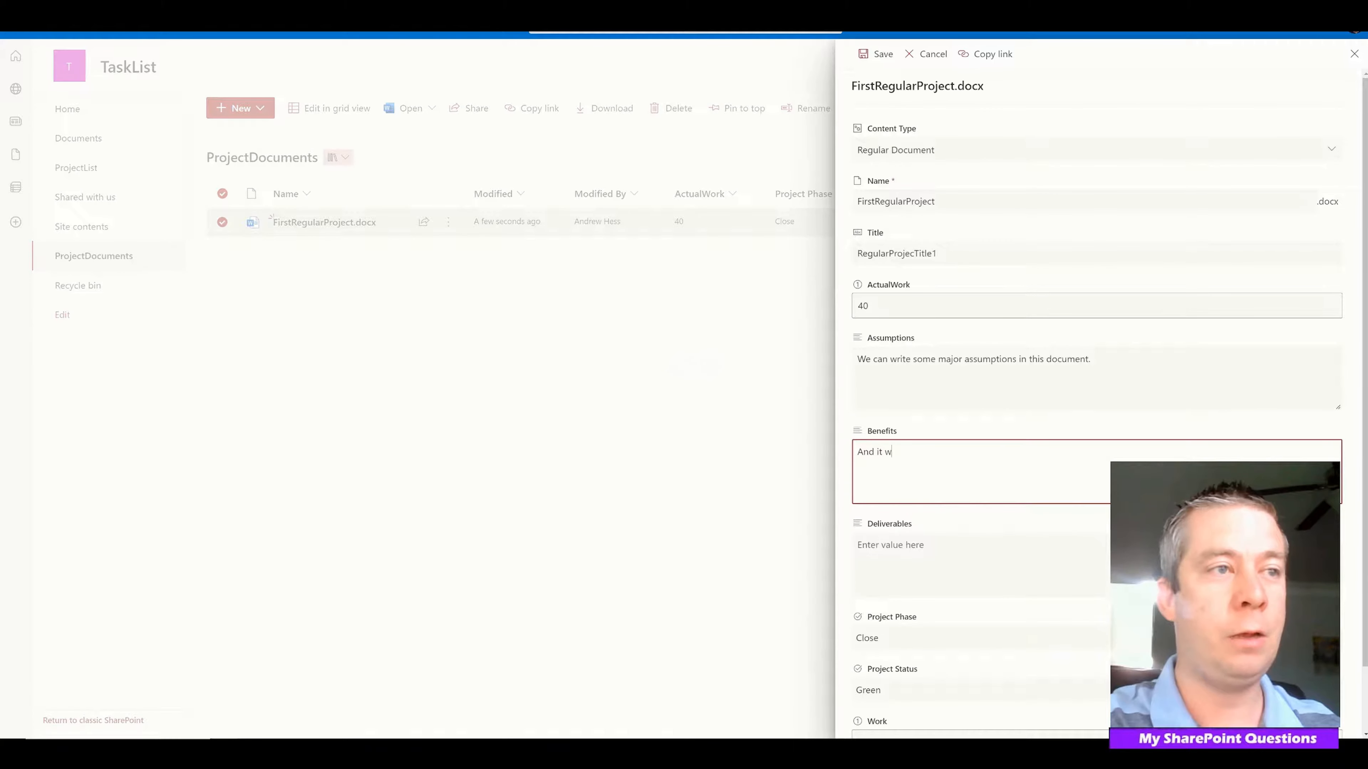
{"action": "type", "text": "ill populate the"}
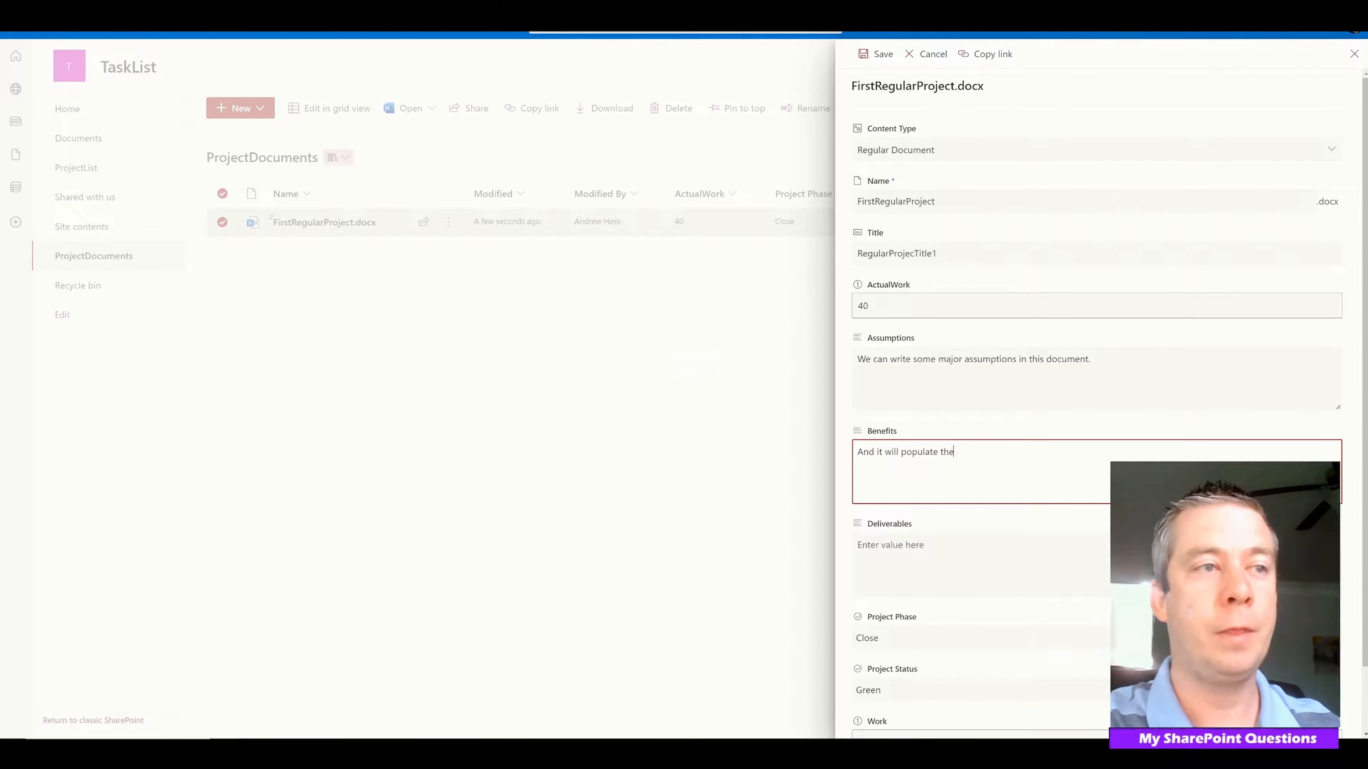
{"action": "type", "text": " douccument."}
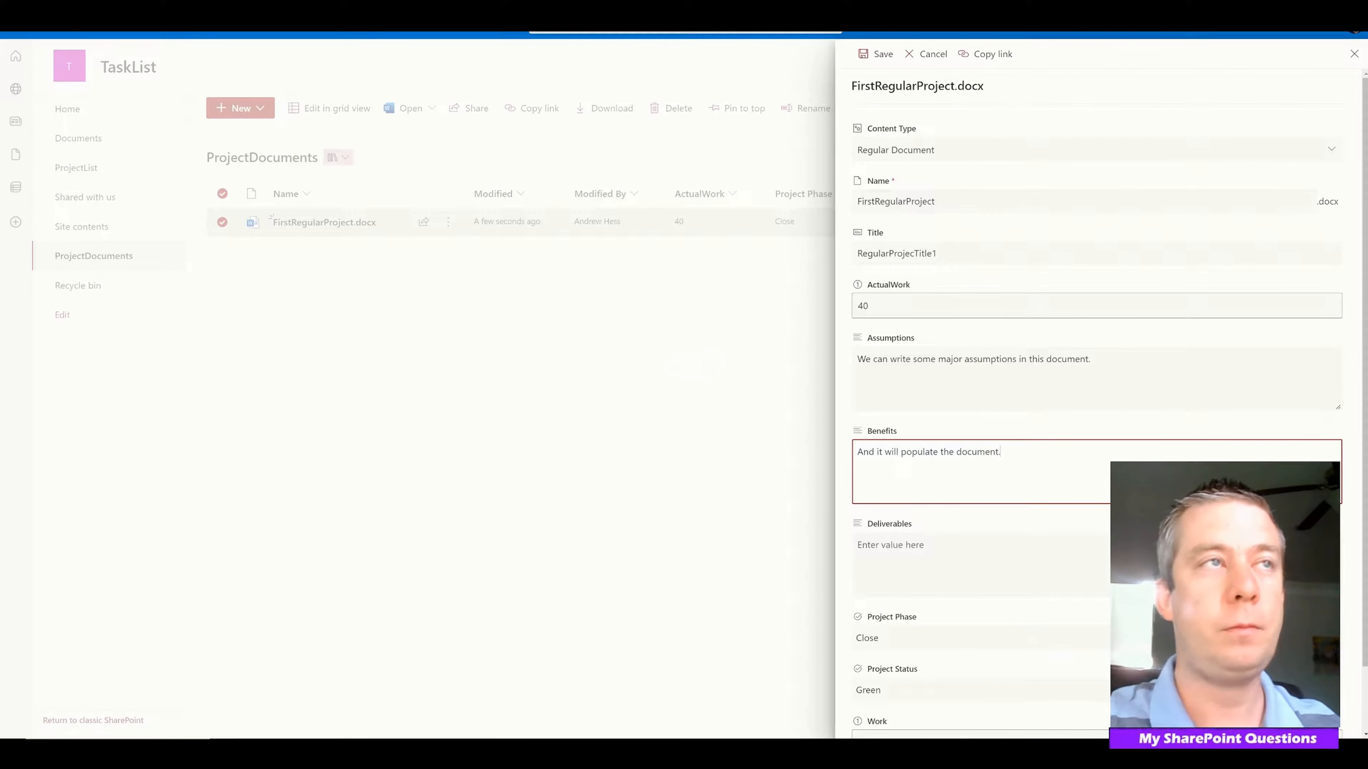
{"action": "left_click", "coordinate": [877, 53]}
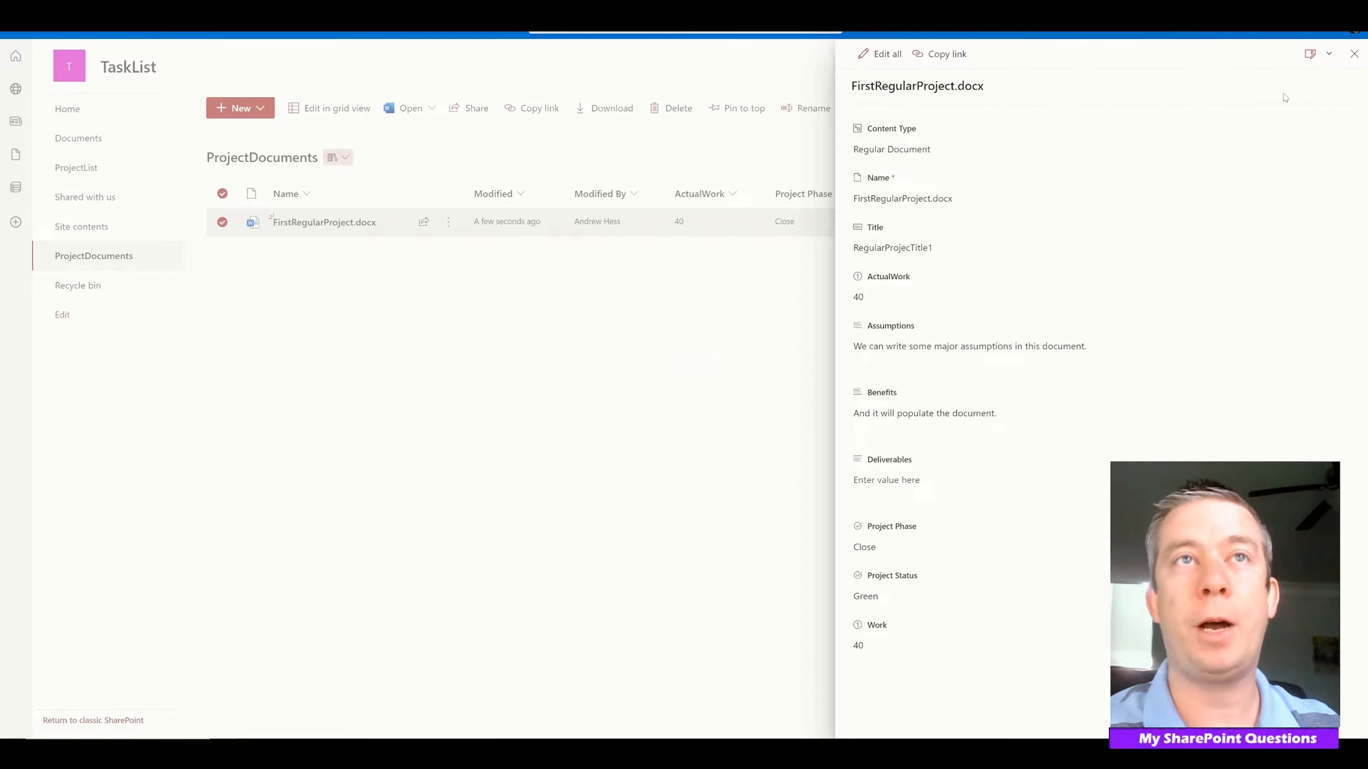
Open FirstRegularProject.docx in Word from the library, check the Benefits field and close the document.
{"action": "left_click", "coordinate": [1354, 53]}
{"action": "left_click", "coordinate": [344, 229]}
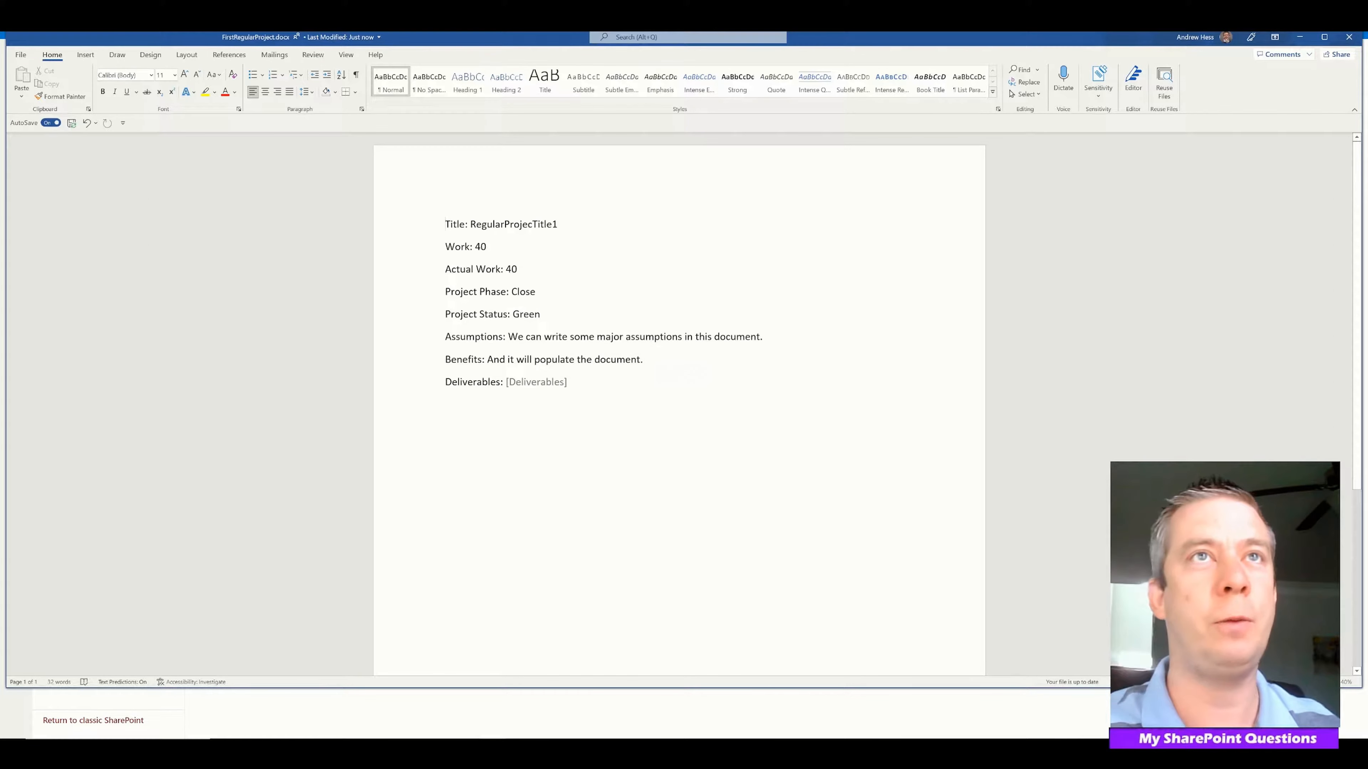
{"action": "left_click", "coordinate": [1349, 37]}
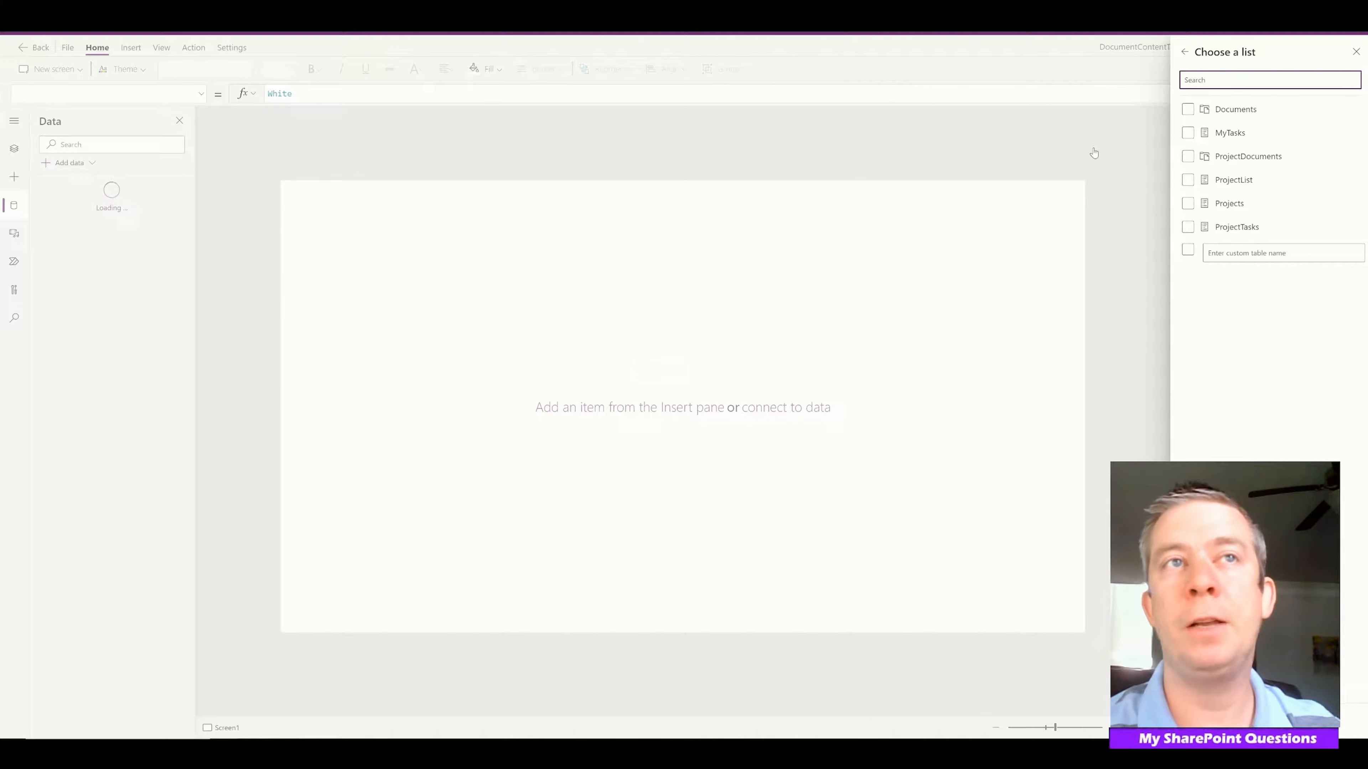
In the Power Apps app DocumentContentTypes, add ProjectDocuments as a data source and insert an edit form of about 1253 × 679 connected to it.
{"action": "left_click", "coordinate": [1188, 158]}
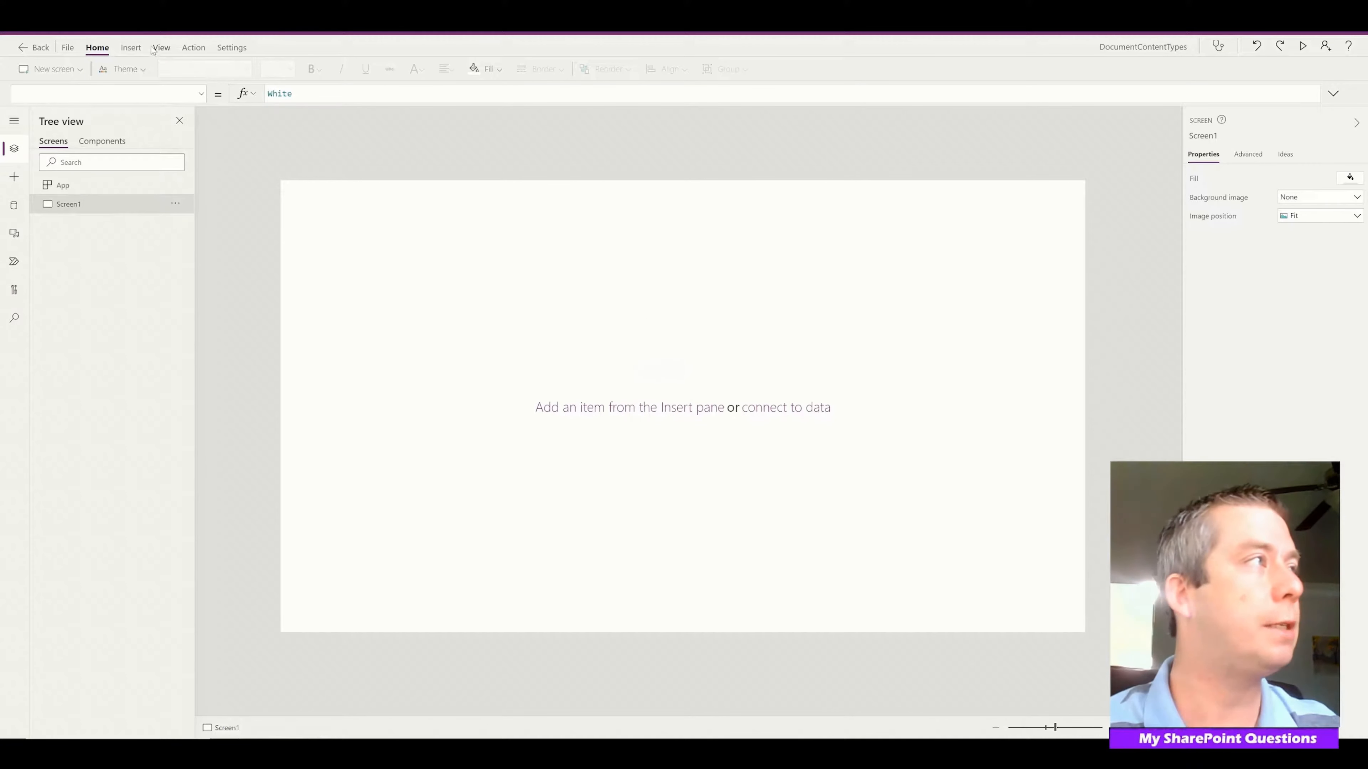
{"action": "left_click", "coordinate": [131, 49]}
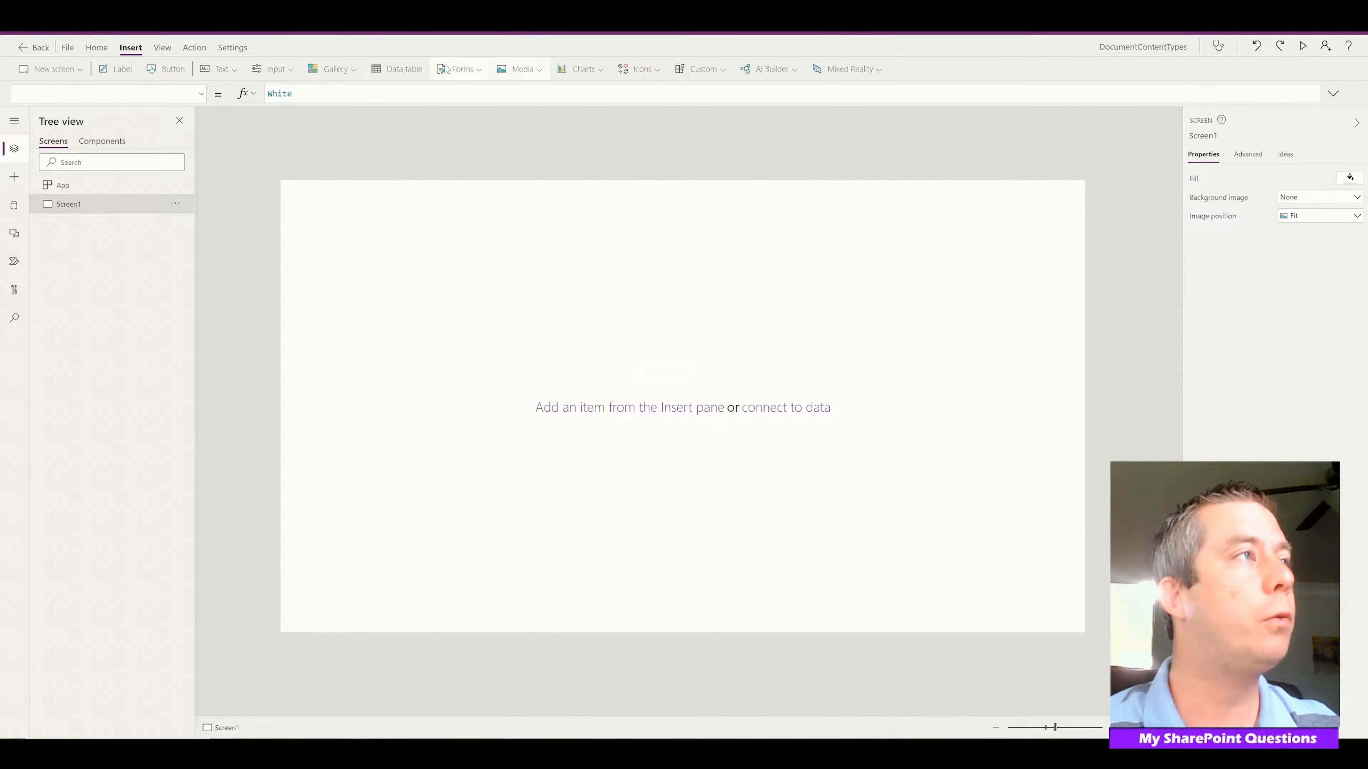
{"action": "left_click", "coordinate": [459, 69]}
{"action": "left_click", "coordinate": [458, 92]}
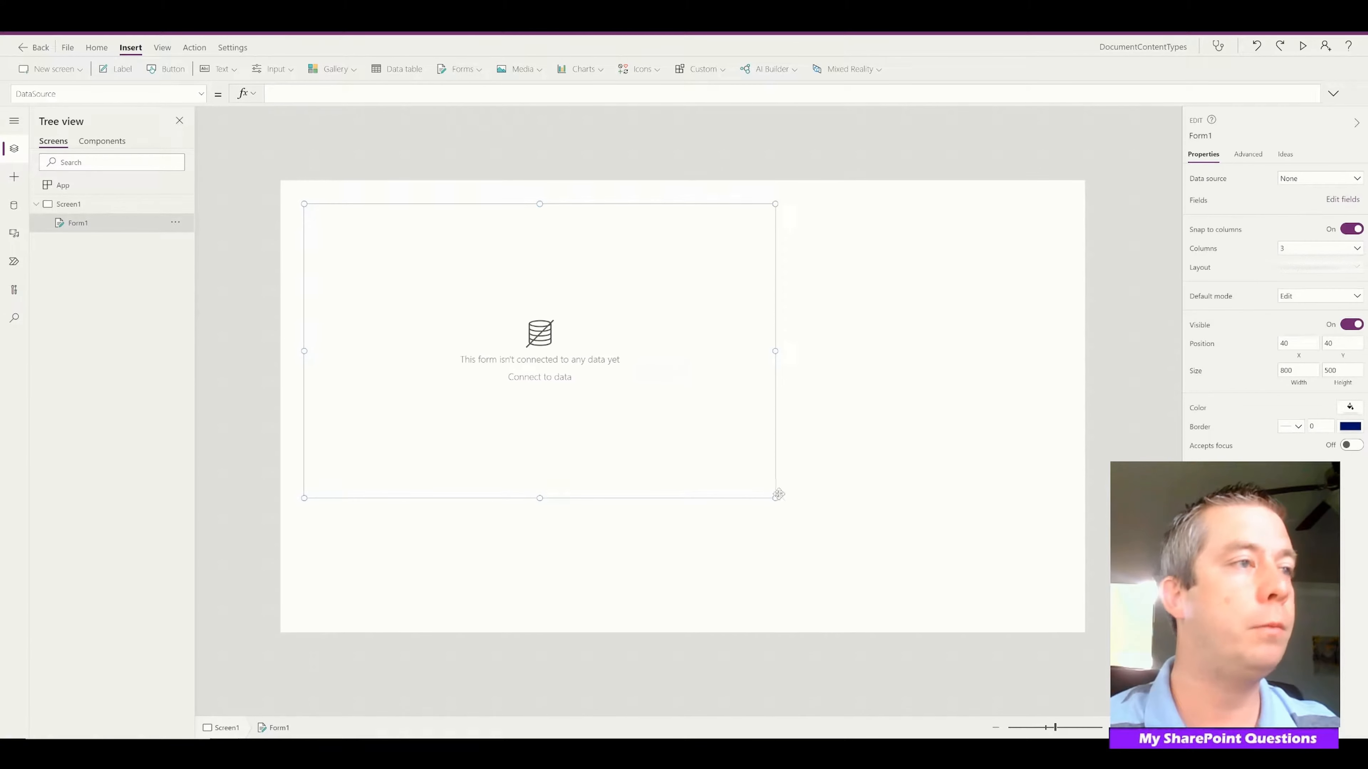
{"action": "left_click_drag", "start_coordinate": [780, 496], "coordinate": [1043, 604]}
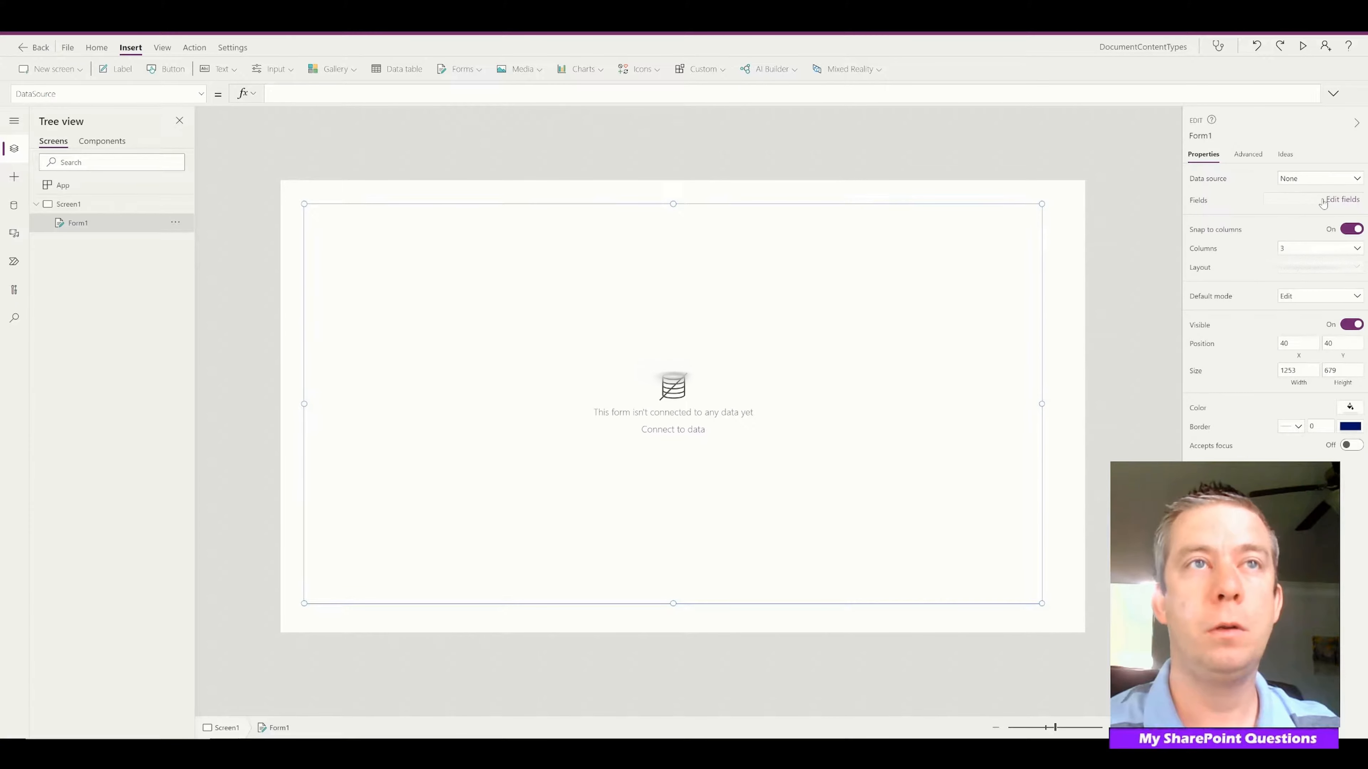
{"action": "left_click", "coordinate": [1300, 180]}
{"action": "left_click", "coordinate": [1238, 257]}
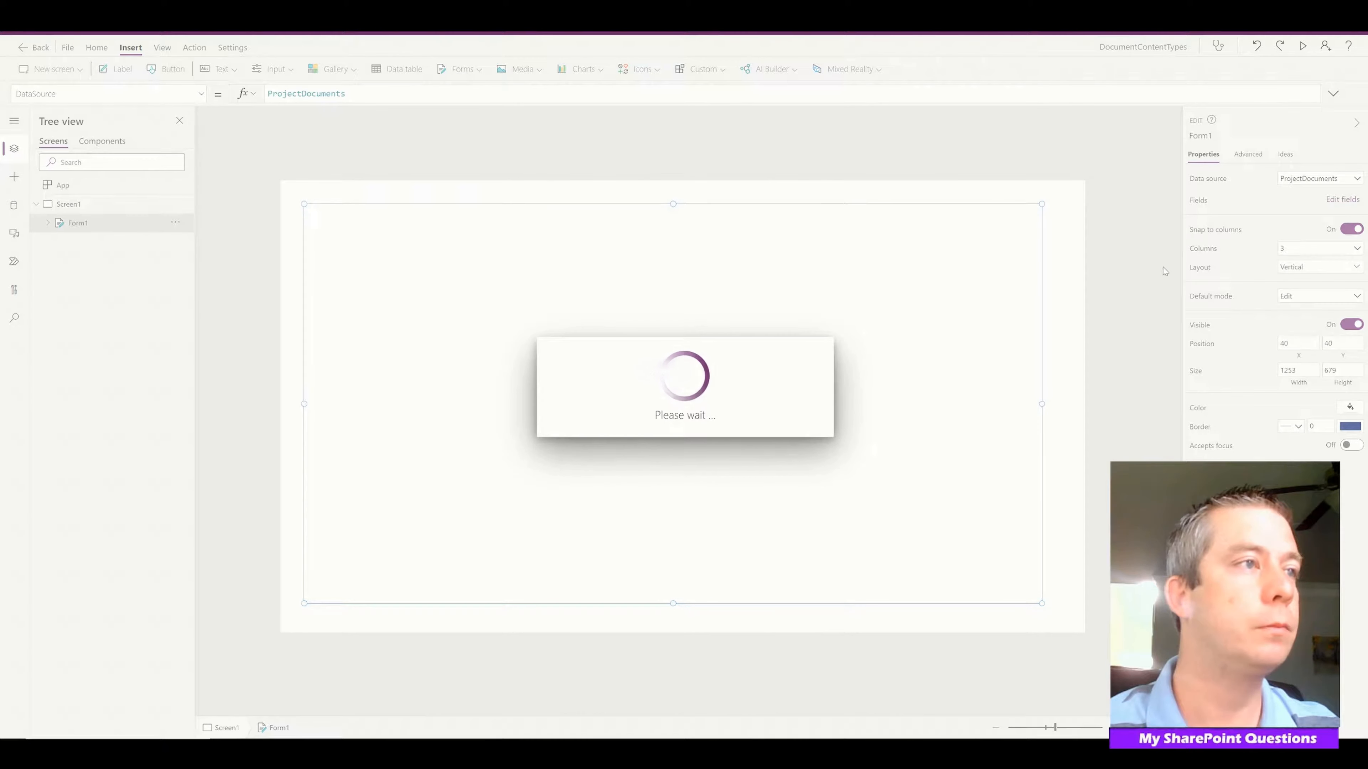
Shrink the form to about 1130 × 564 and move it to about X 90, Y 135.
{"action": "left_click_drag", "start_coordinate": [1042, 603], "coordinate": [970, 536]}
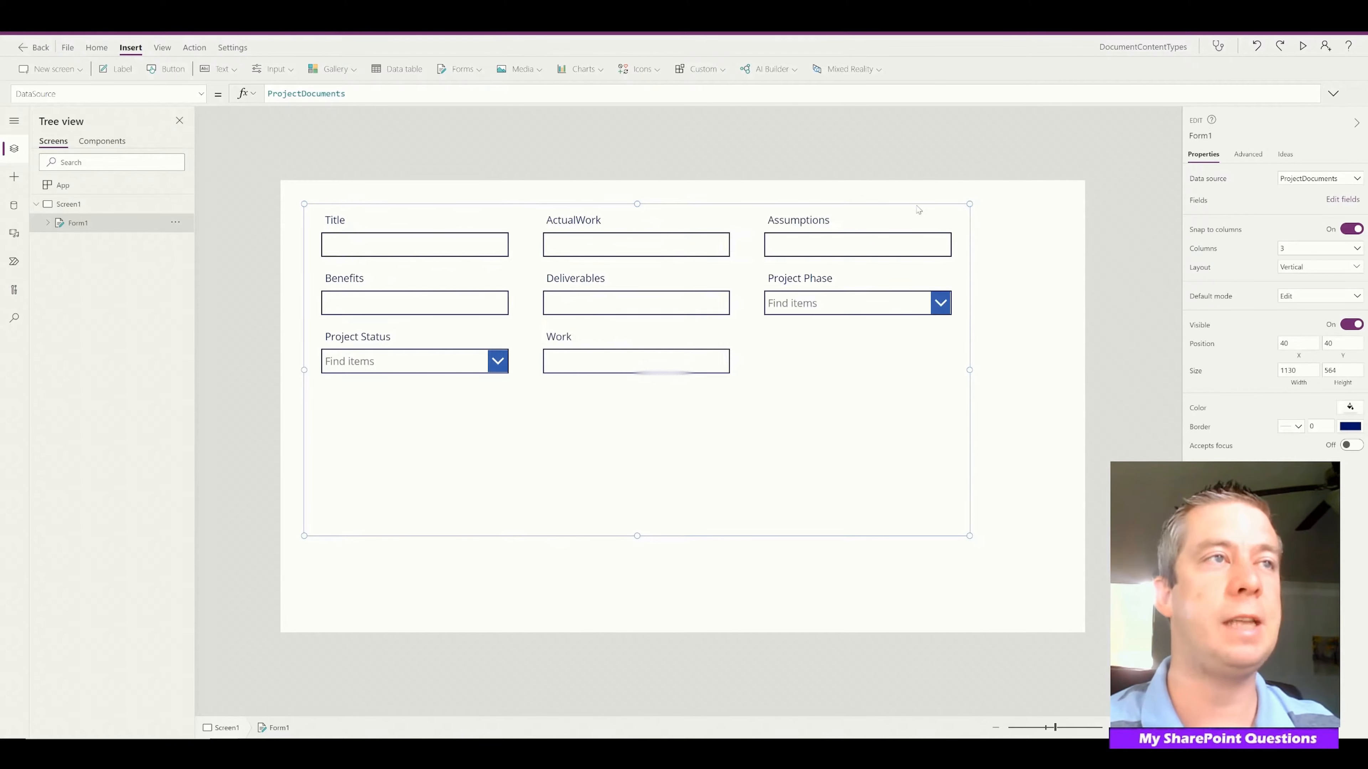
{"action": "left_click_drag", "start_coordinate": [897, 202], "coordinate": [927, 257]}
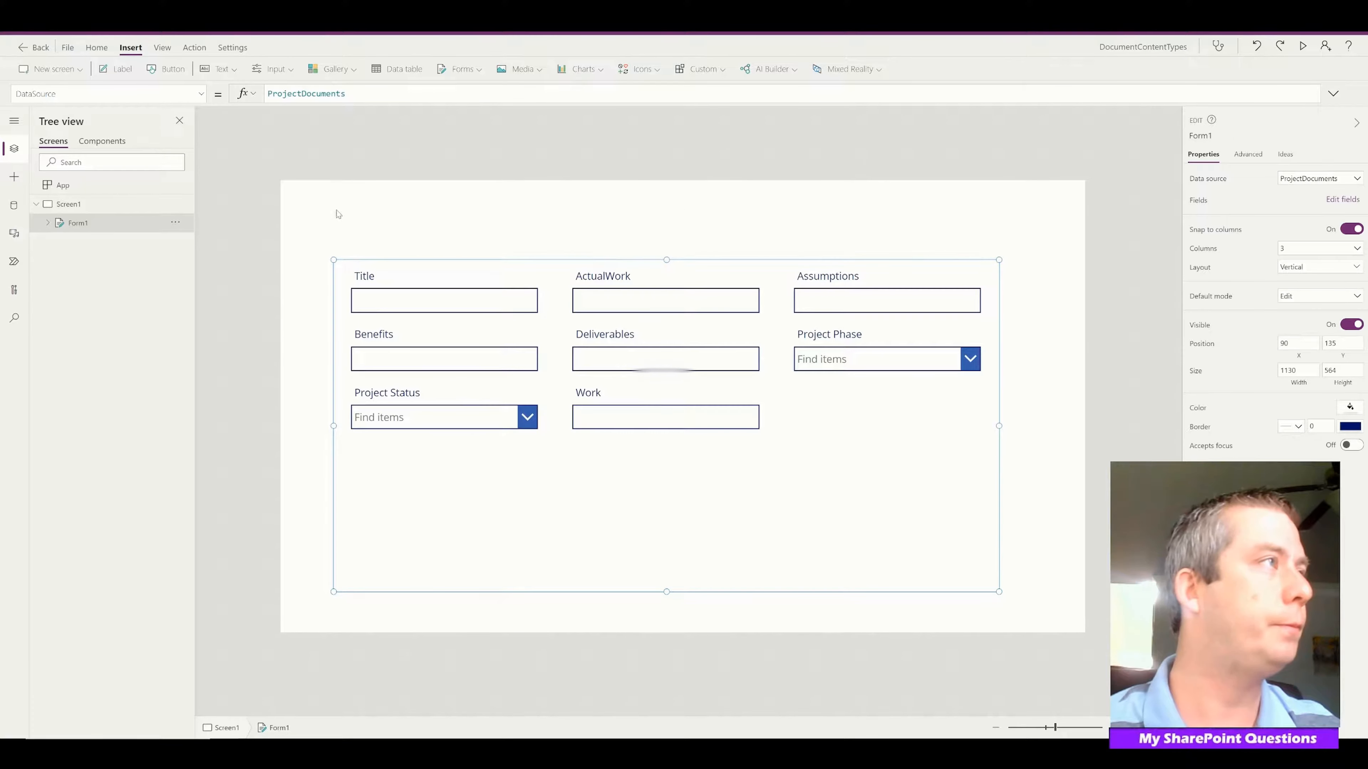
{"action": "left_click", "coordinate": [362, 240]}
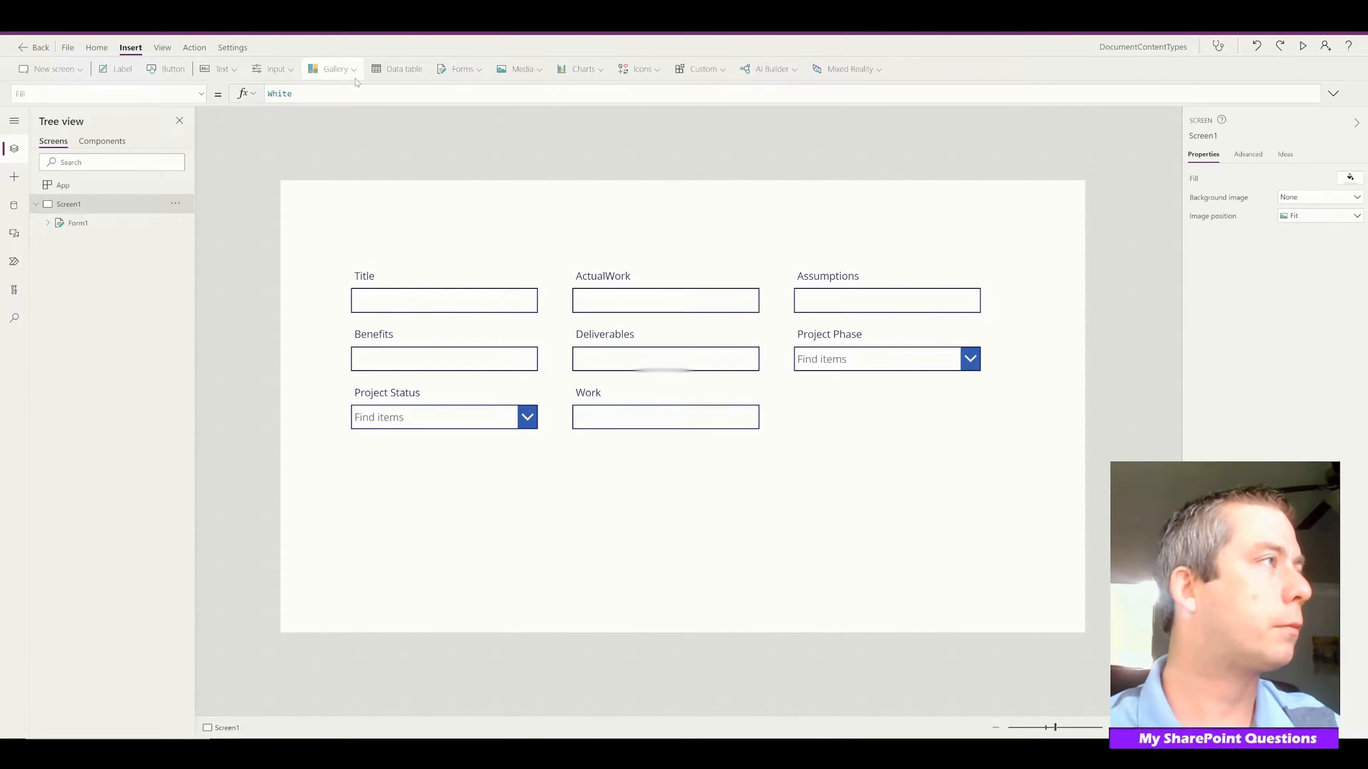
Add the Content type field to the ProjectDocuments form.
{"action": "left_click", "coordinate": [755, 535]}
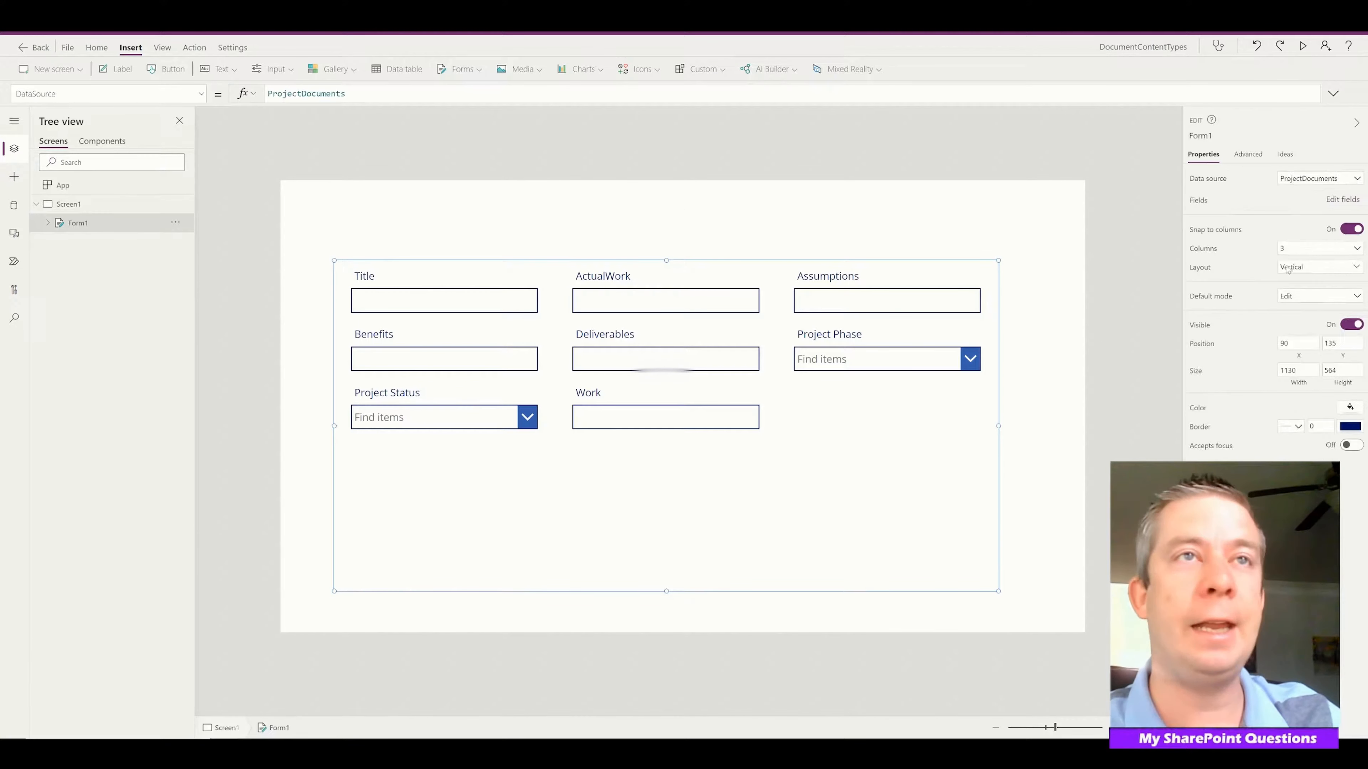
{"action": "left_click", "coordinate": [1335, 200]}
{"action": "left_click", "coordinate": [1017, 146]}
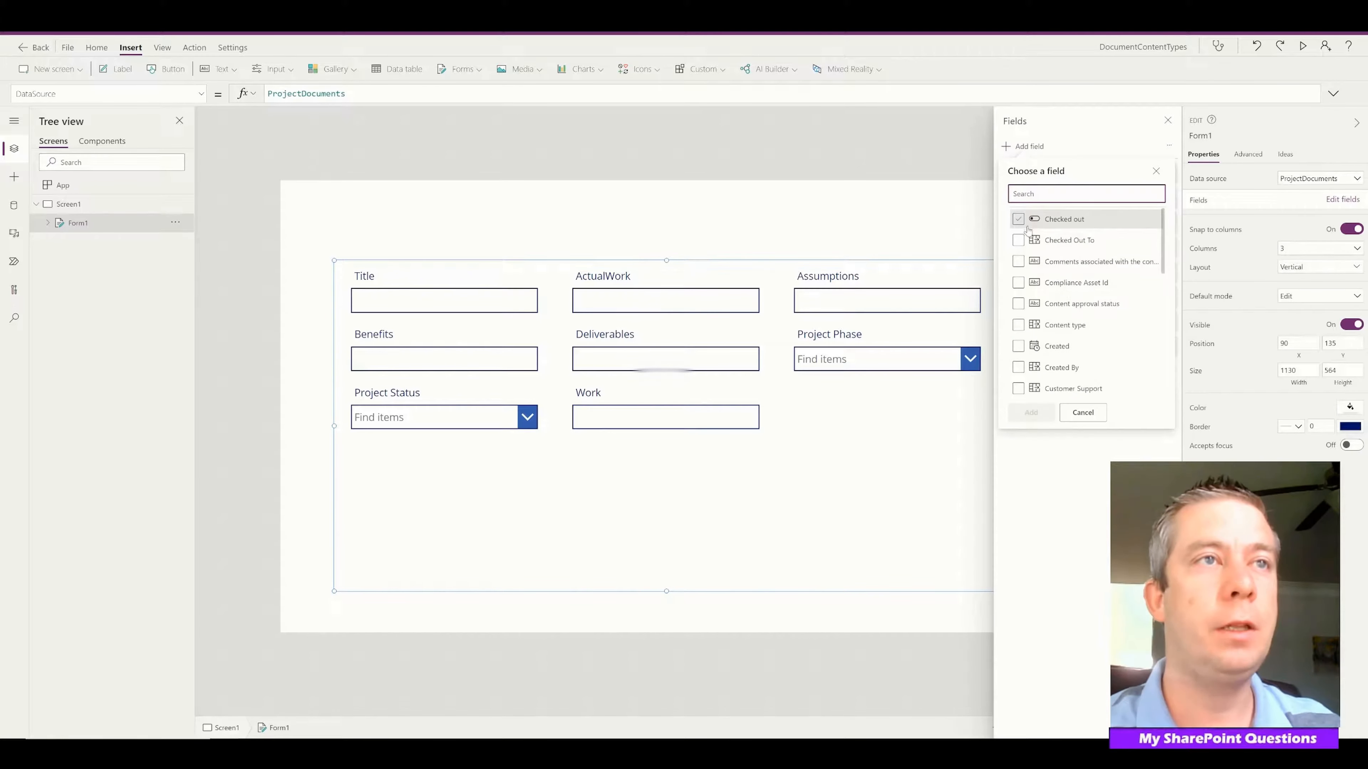
{"action": "left_click", "coordinate": [1018, 325]}
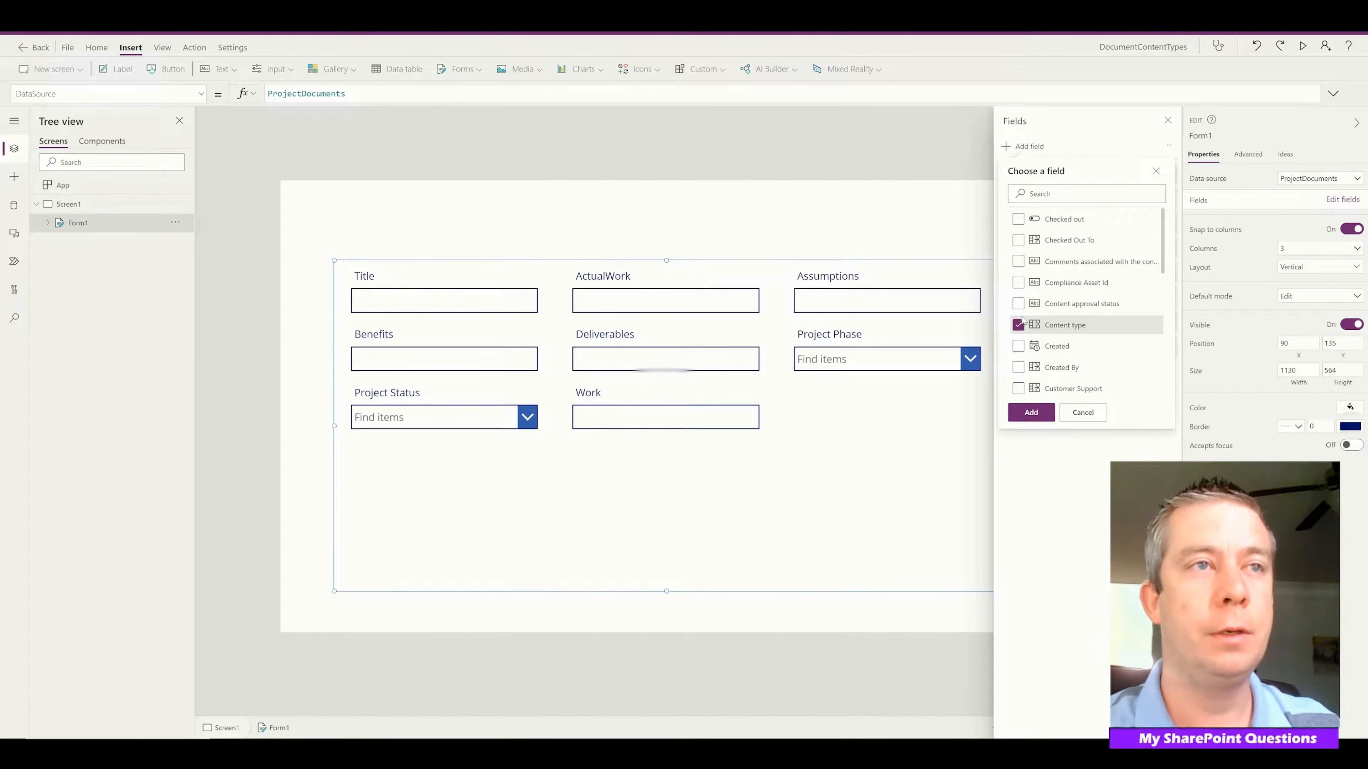
{"action": "left_click", "coordinate": [1030, 413]}
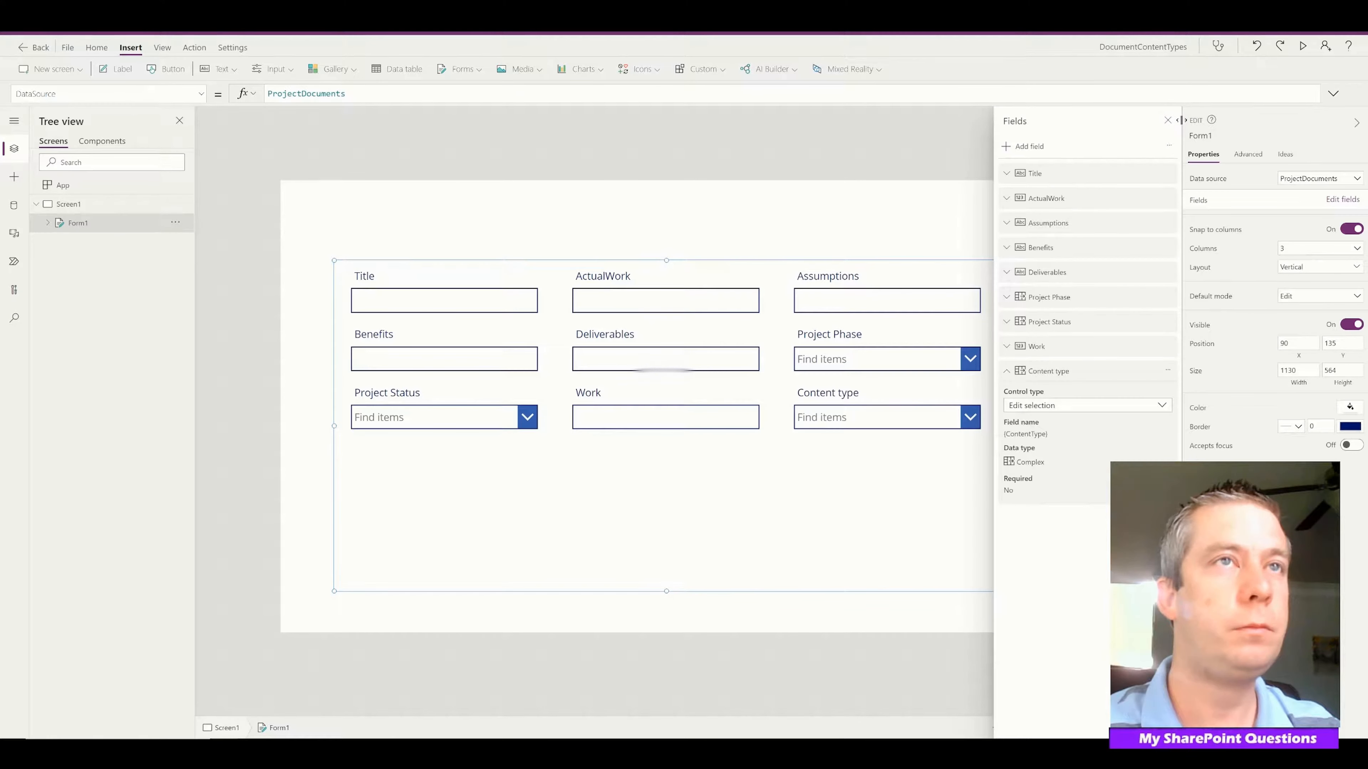
{"action": "left_click", "coordinate": [1168, 120]}
Move the Content type card to the form's first position and resize the form to about 588 × 538 at X 45, Y 172.
{"action": "left_click_drag", "start_coordinate": [795, 370], "coordinate": [382, 301]}
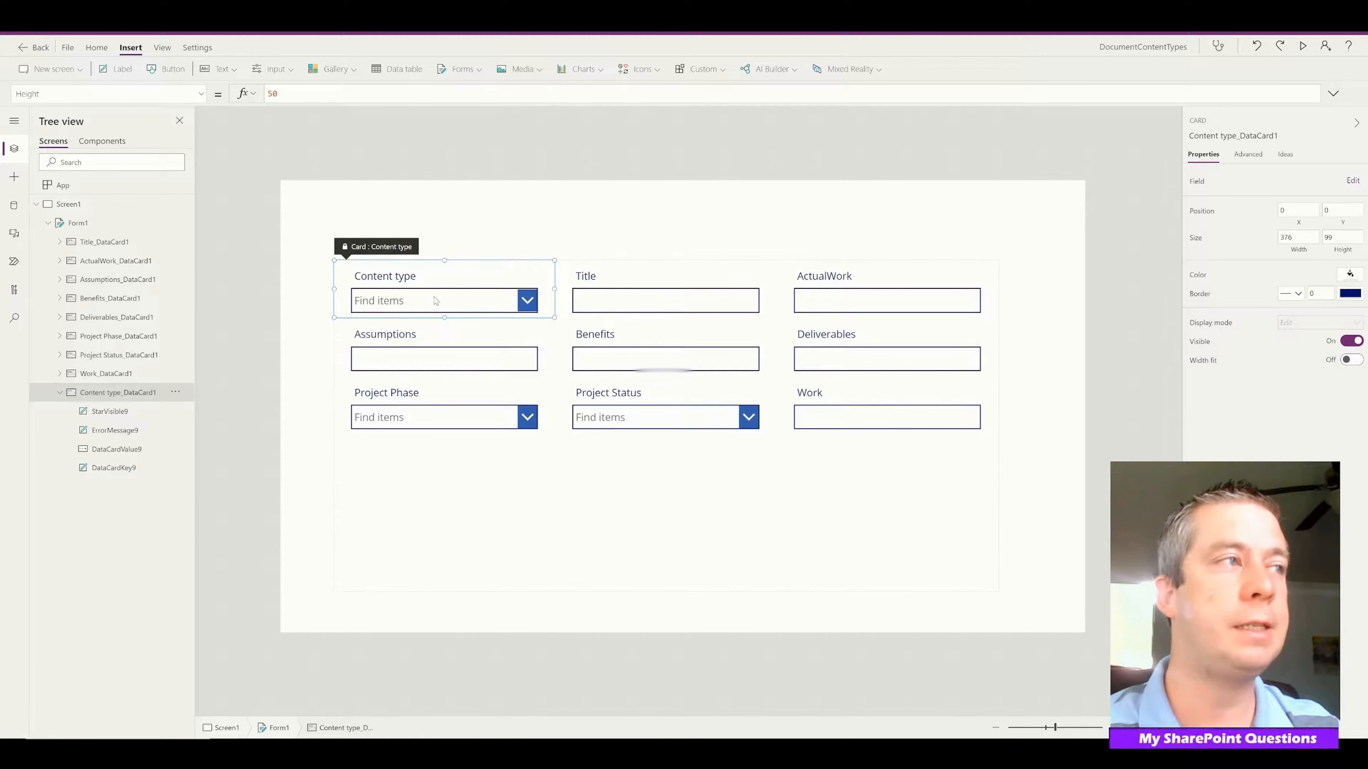
{"action": "left_click", "coordinate": [990, 277]}
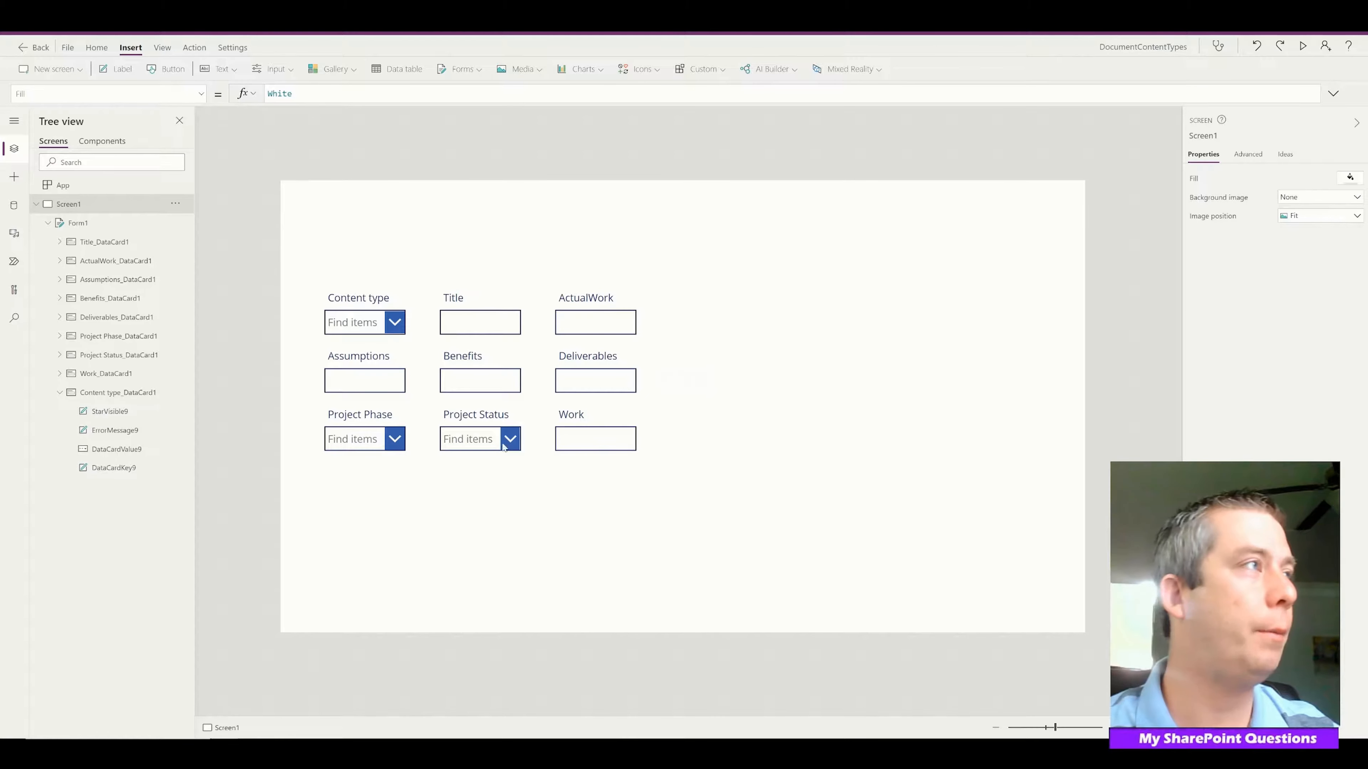
Insert a dropdown above the form with the items ["Regular Projects","Software Projects"].
{"action": "left_click", "coordinate": [299, 72]}
{"action": "left_click", "coordinate": [280, 115]}
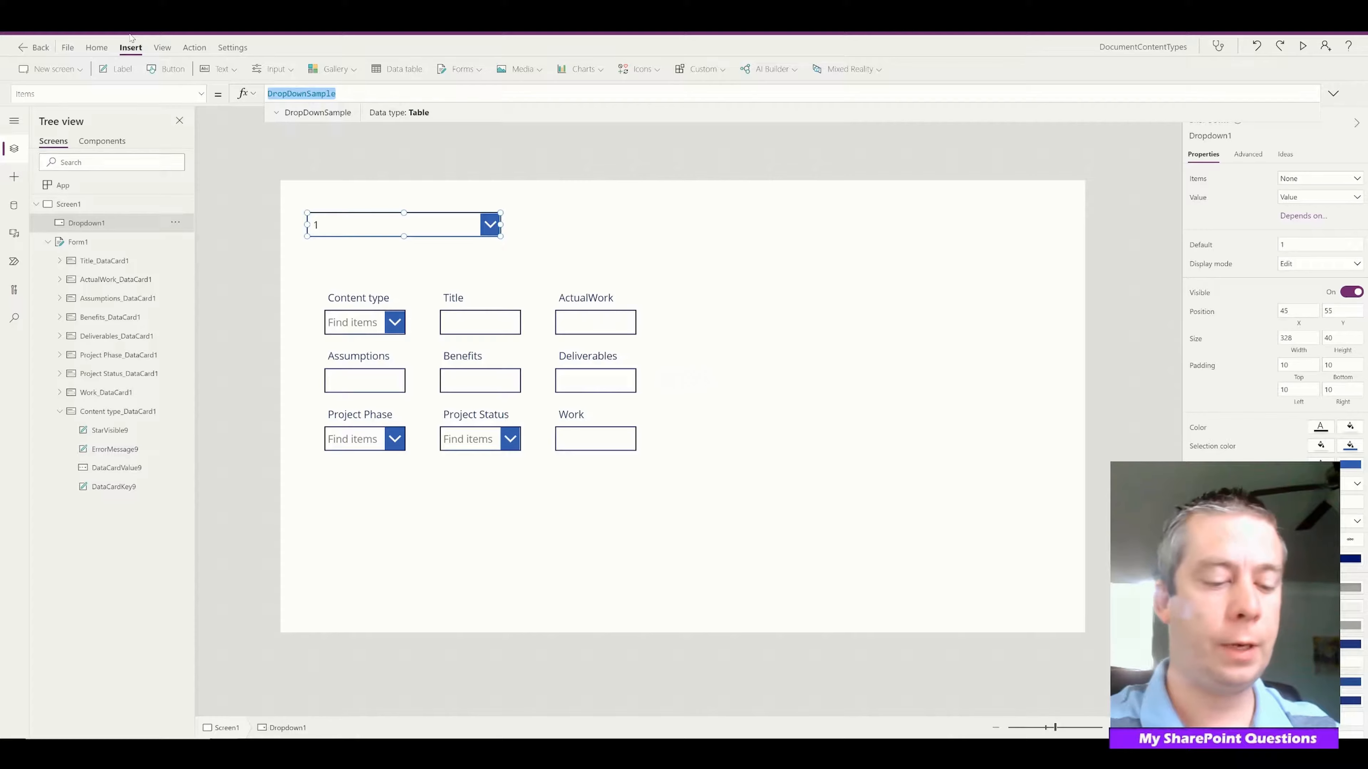
{"action": "type", "text": "[\"Regu"}
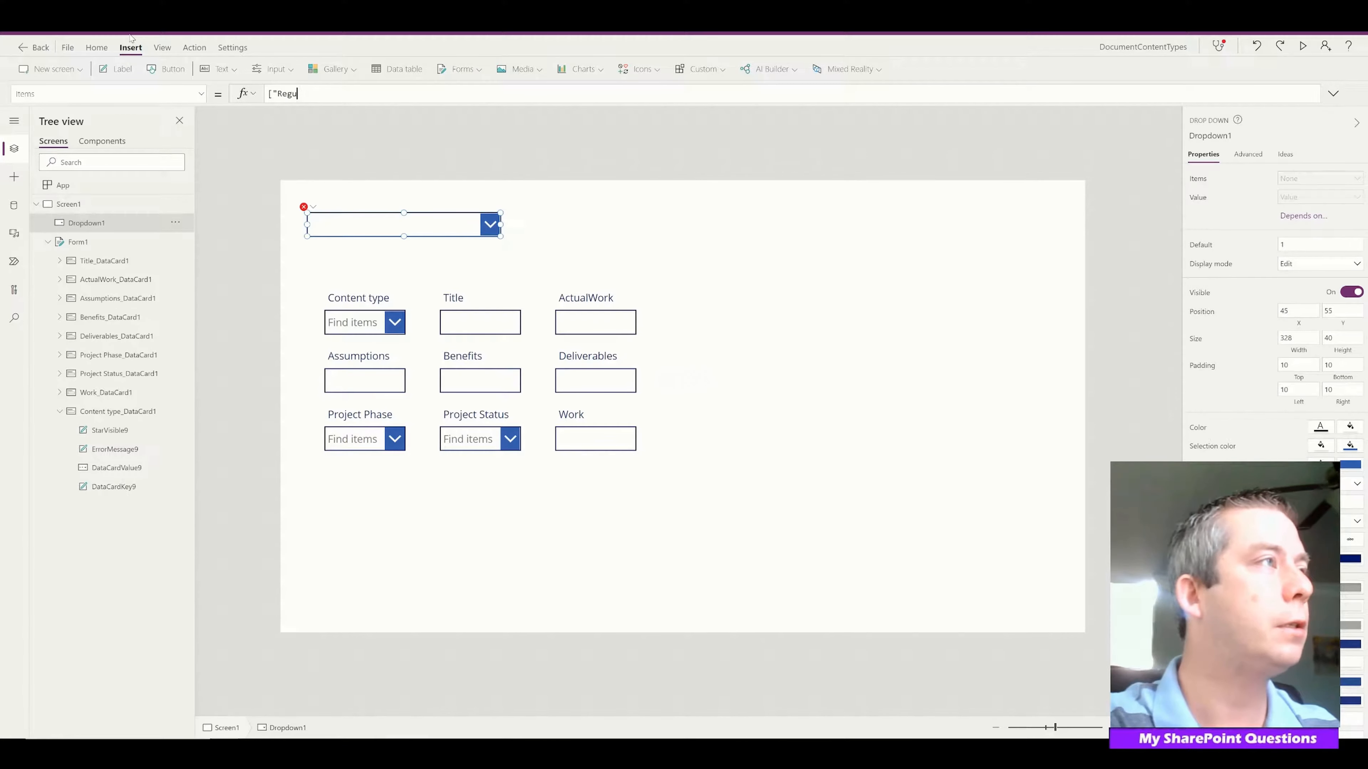
{"action": "type", "text": "lar Projects\""}
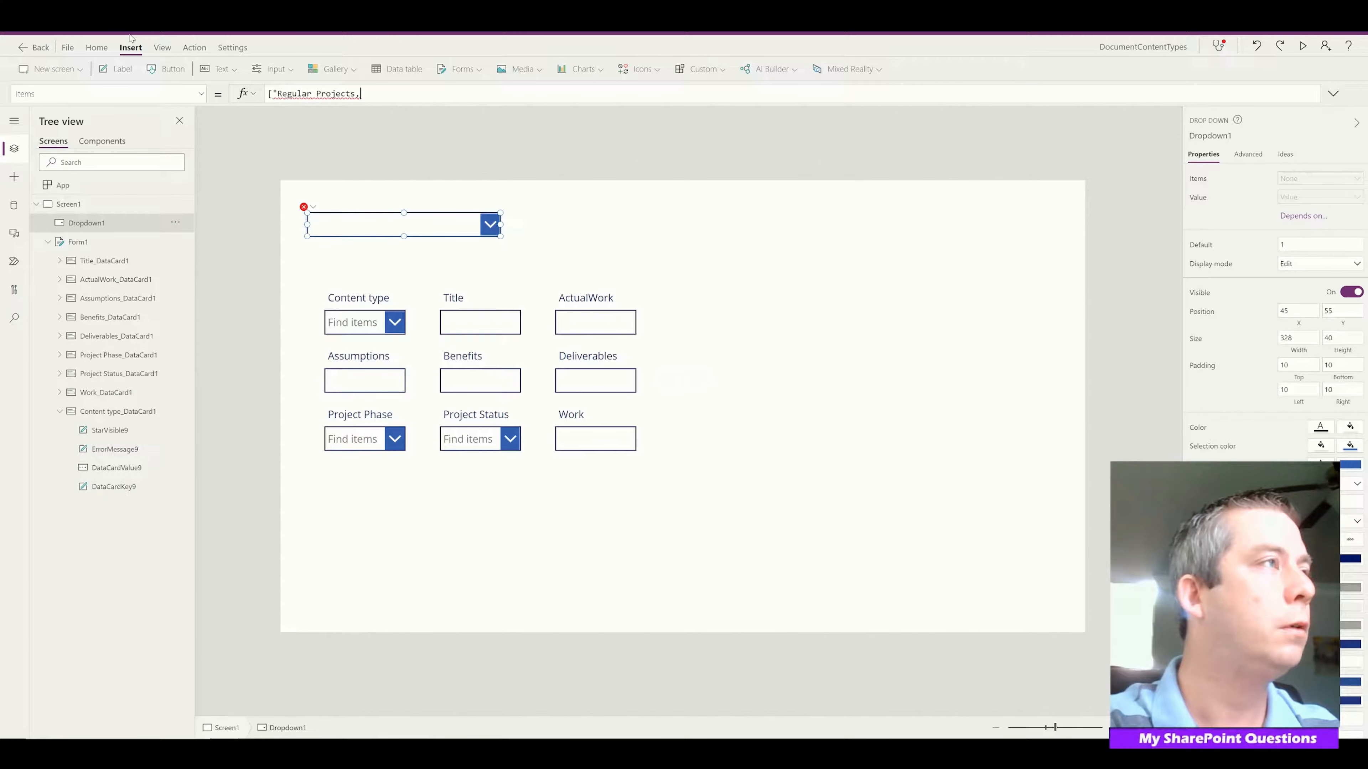
{"action": "type", "text": ",\"Software Projects\"]"}
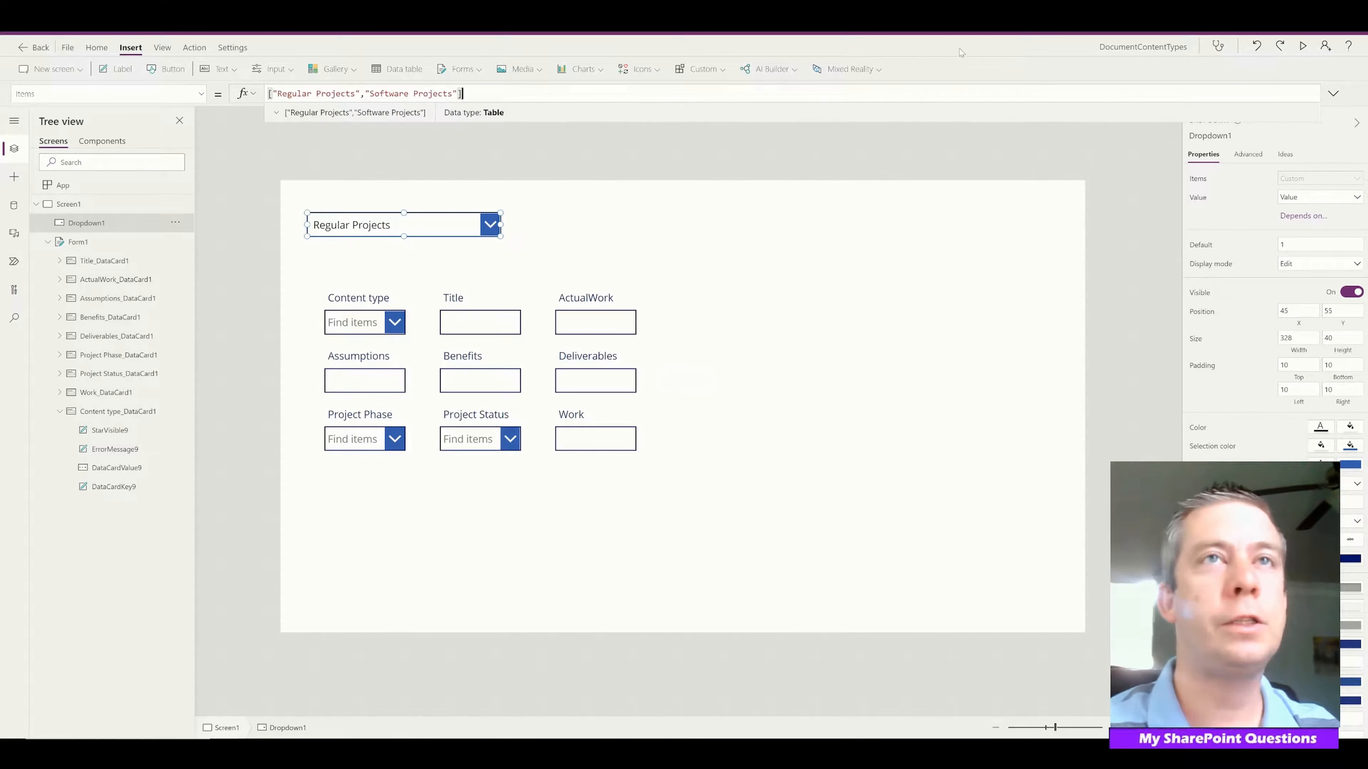
Preview the app, switch the dropdown to Software Projects and back to Regular Projects, and leave the preview.
{"action": "left_click", "coordinate": [1303, 46]}
{"action": "left_click", "coordinate": [180, 111]}
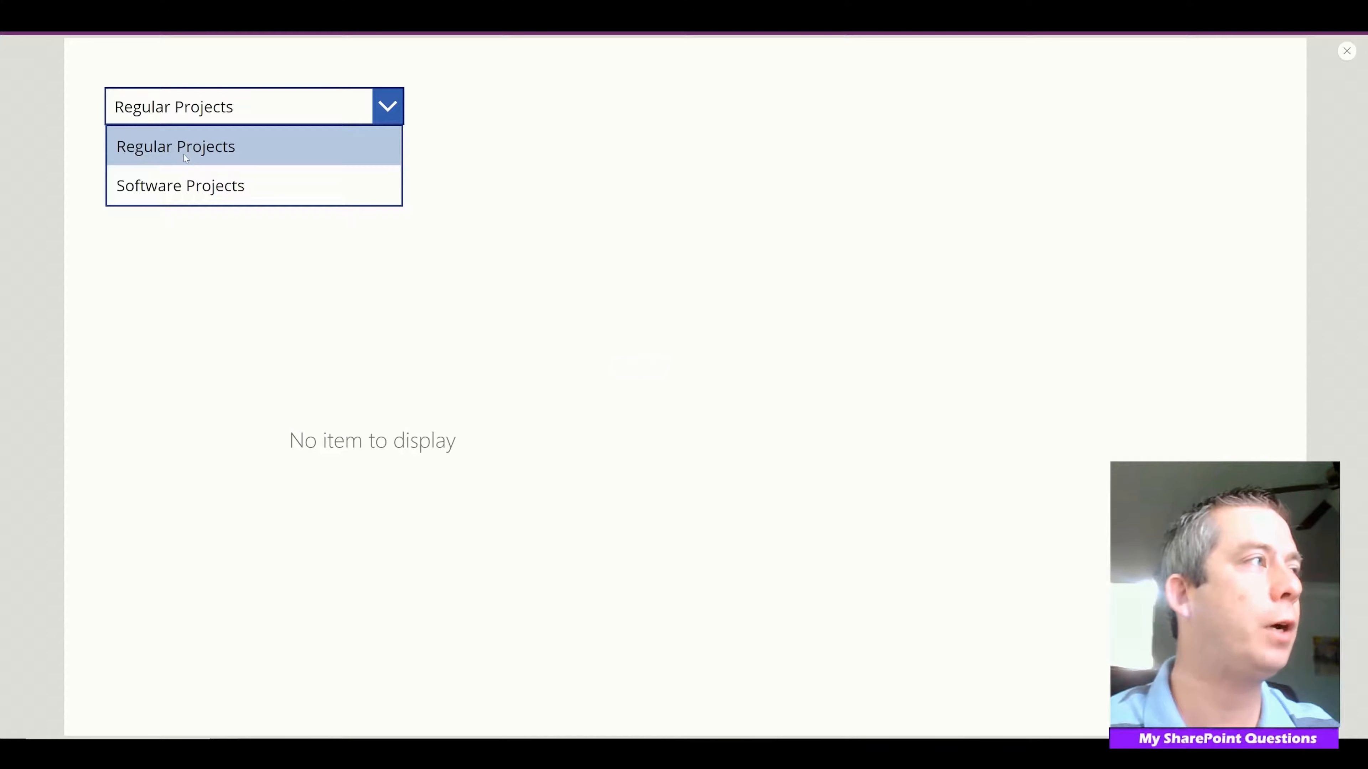
{"action": "left_click", "coordinate": [181, 186]}
{"action": "left_click", "coordinate": [181, 111]}
{"action": "left_click", "coordinate": [183, 144]}
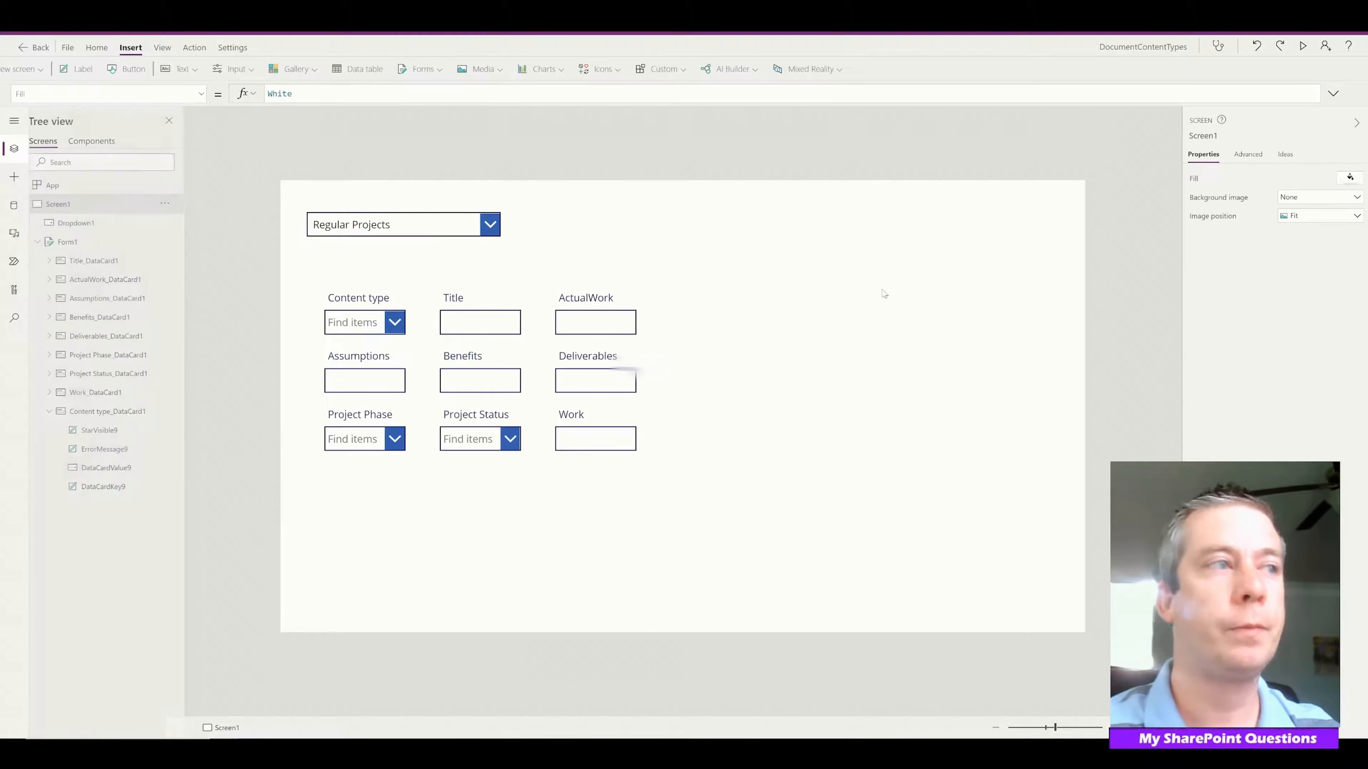
{"action": "left_click", "coordinate": [1346, 51]}
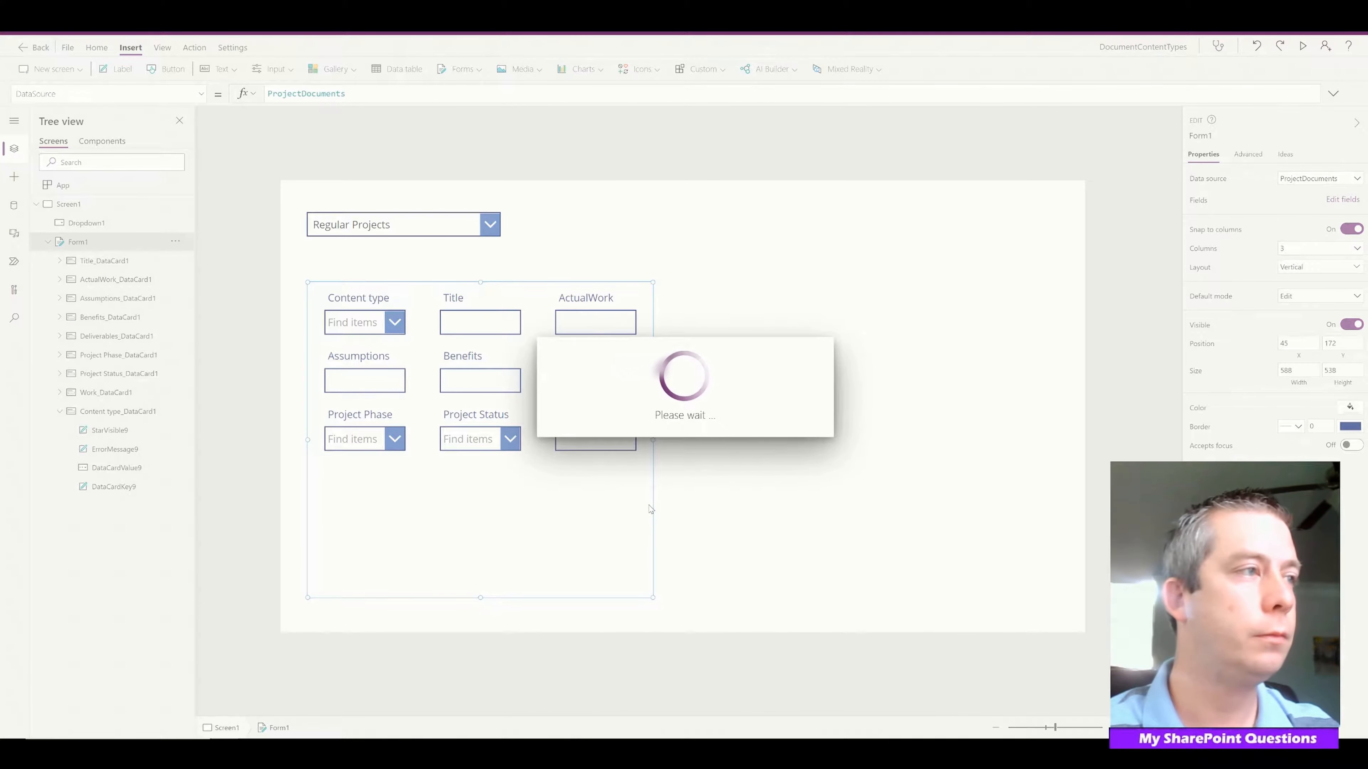
Duplicate the form beside the original at about X 714, Y 172 and delete the copy's Assumptions, Benefits and Deliverables cards.
{"action": "left_click_drag", "start_coordinate": [689, 436], "coordinate": [939, 437]}
{"action": "left_click", "coordinate": [915, 438]}
{"action": "left_click", "coordinate": [763, 380]}
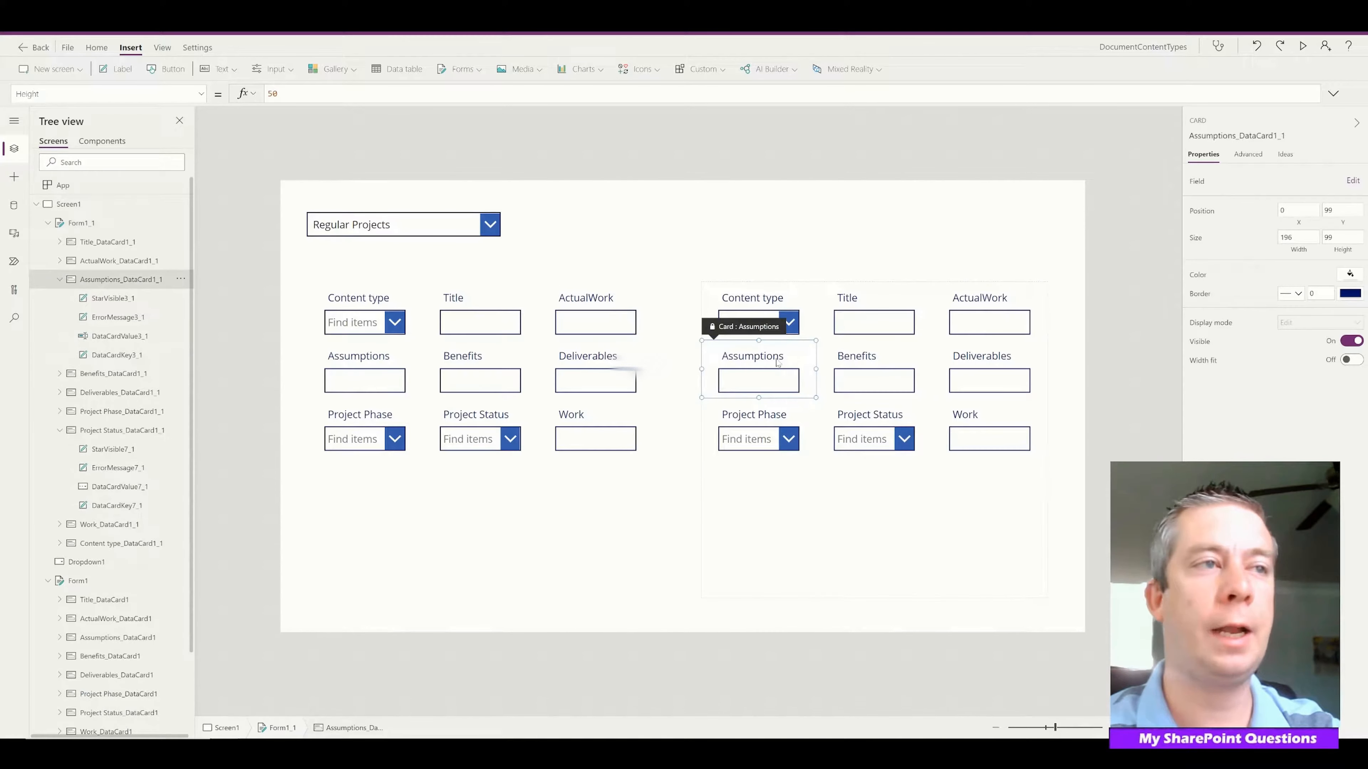
{"action": "key", "text": "Delete"}
{"action": "left_click", "coordinate": [759, 377]}
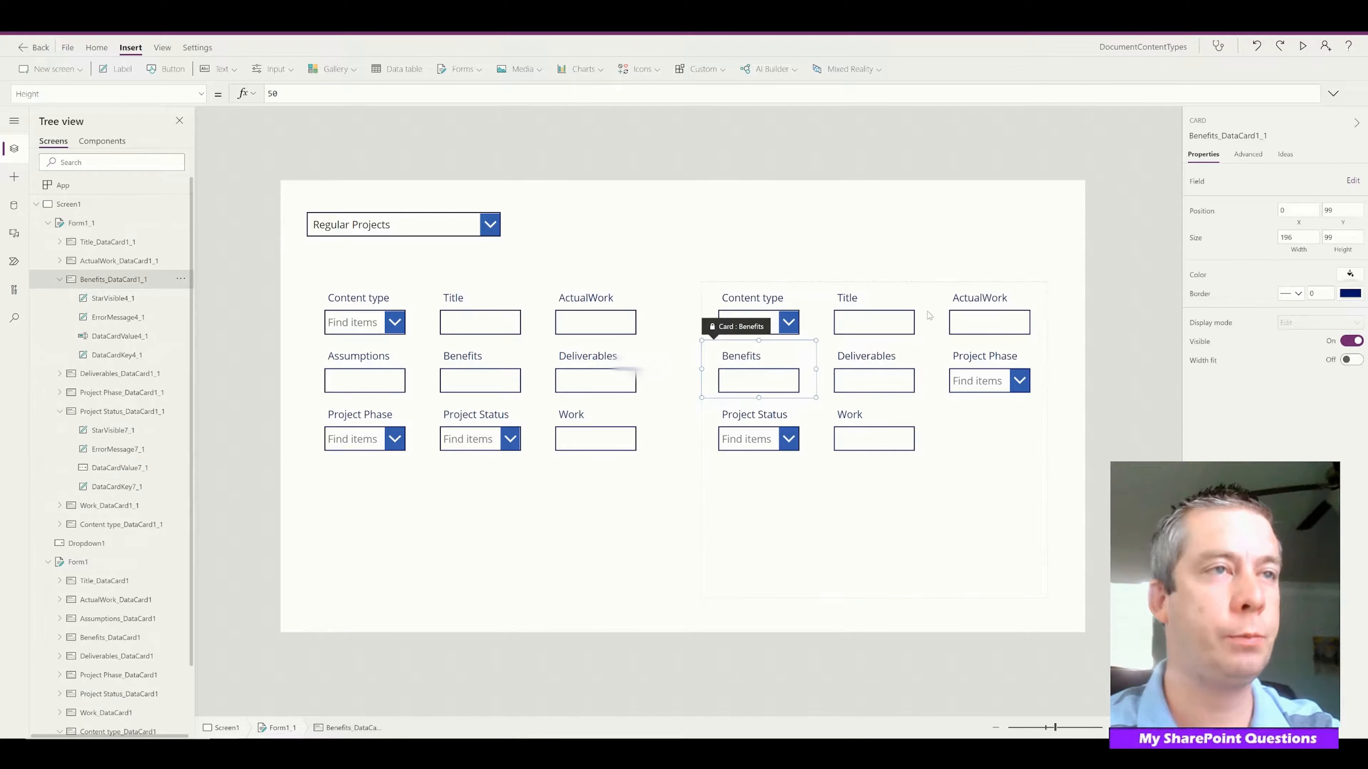
{"action": "key", "text": "Delete"}
{"action": "left_click", "coordinate": [745, 377]}
{"action": "key", "text": "Delete"}
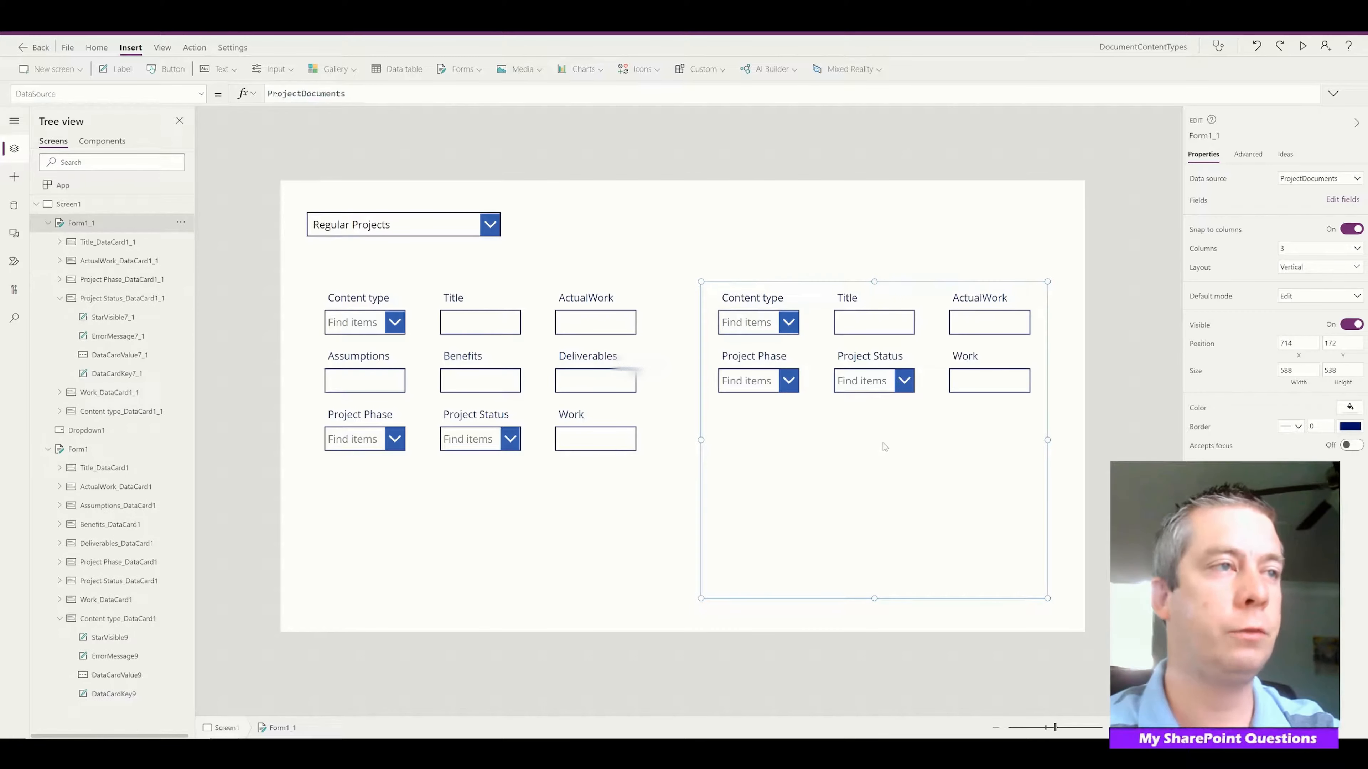
Add the Customer Support and UAT User Acceptance Testing fields to the copied form.
{"action": "left_click", "coordinate": [1341, 200]}
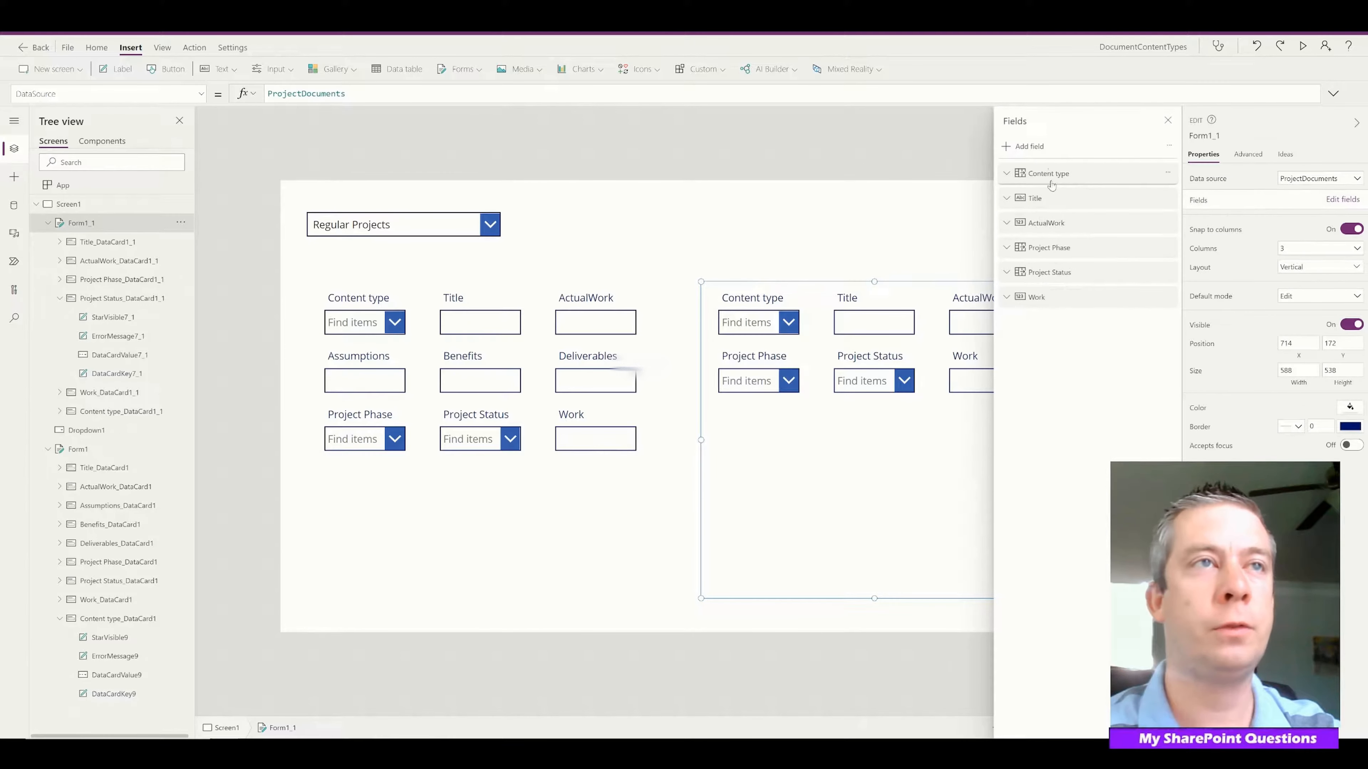
{"action": "left_click", "coordinate": [1026, 146]}
{"action": "scroll", "coordinate": [1049, 301], "scroll_direction": "down", "scroll_amount": 3}
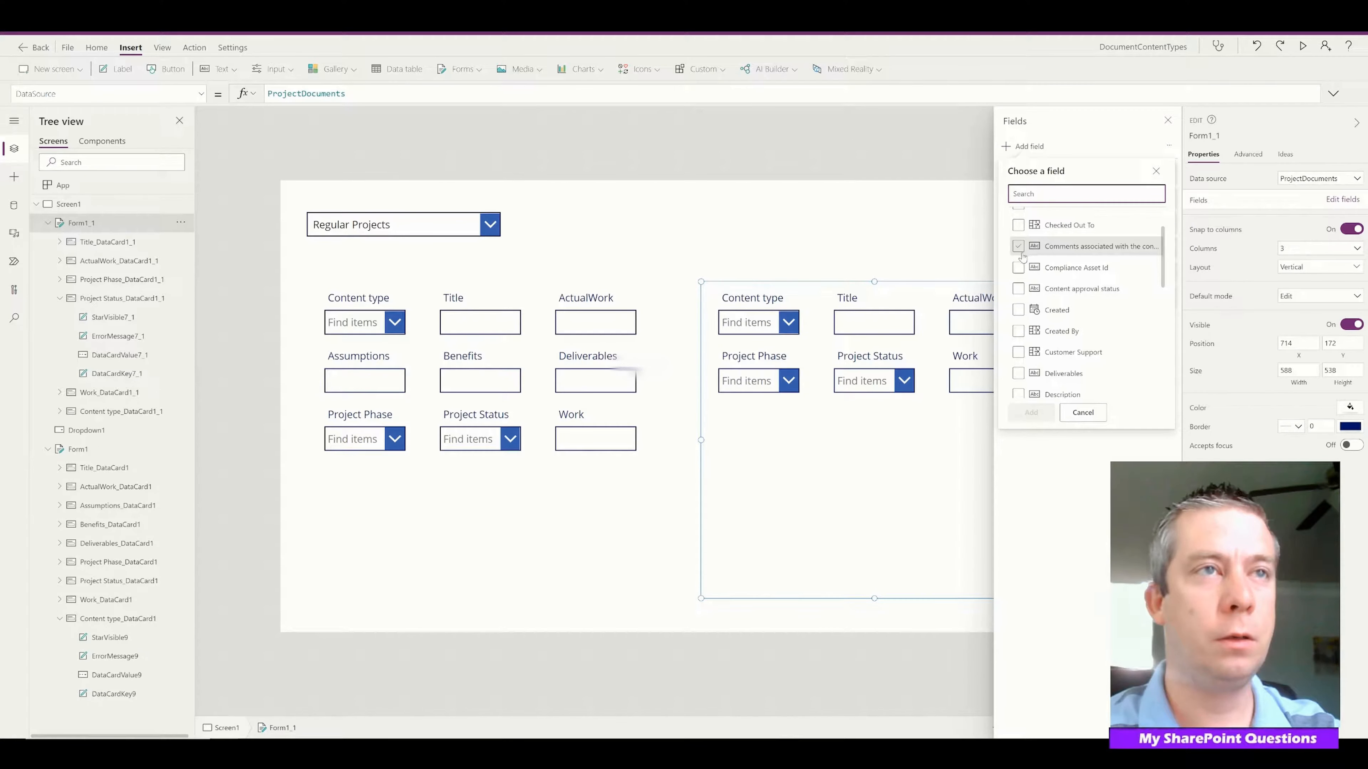
{"action": "scroll", "coordinate": [1023, 318], "scroll_direction": "down", "scroll_amount": 1}
{"action": "left_click", "coordinate": [1023, 322]}
{"action": "scroll", "coordinate": [1022, 340], "scroll_direction": "down", "scroll_amount": 5}
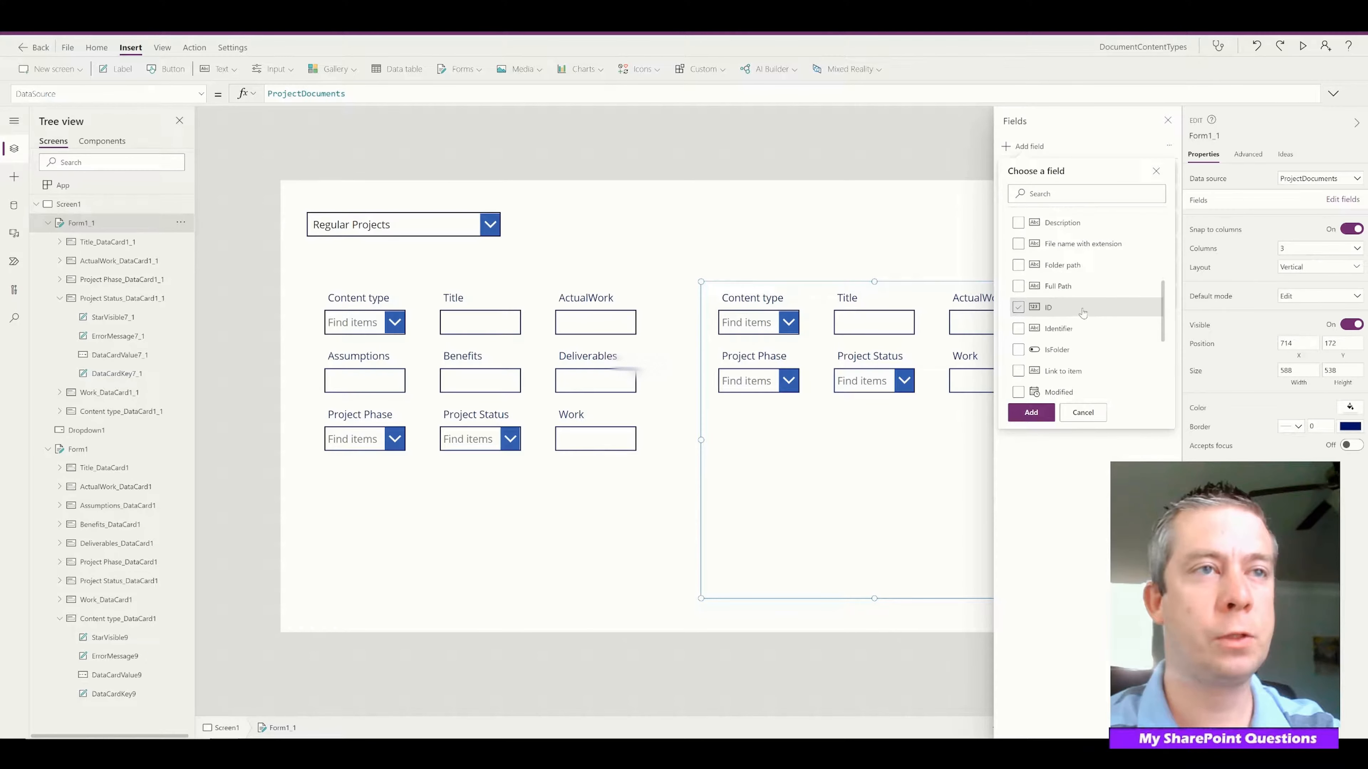
{"action": "left_click", "coordinate": [1019, 369]}
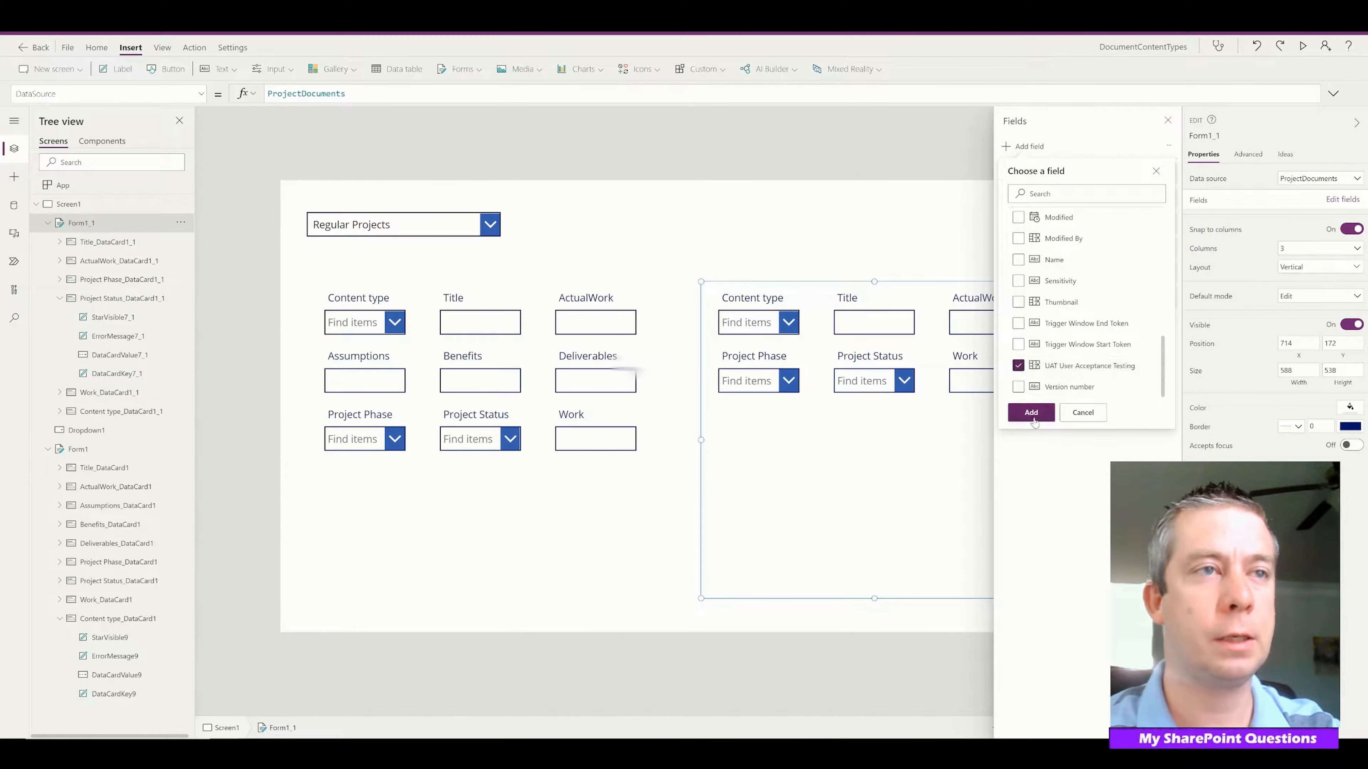
{"action": "left_click", "coordinate": [1030, 412]}
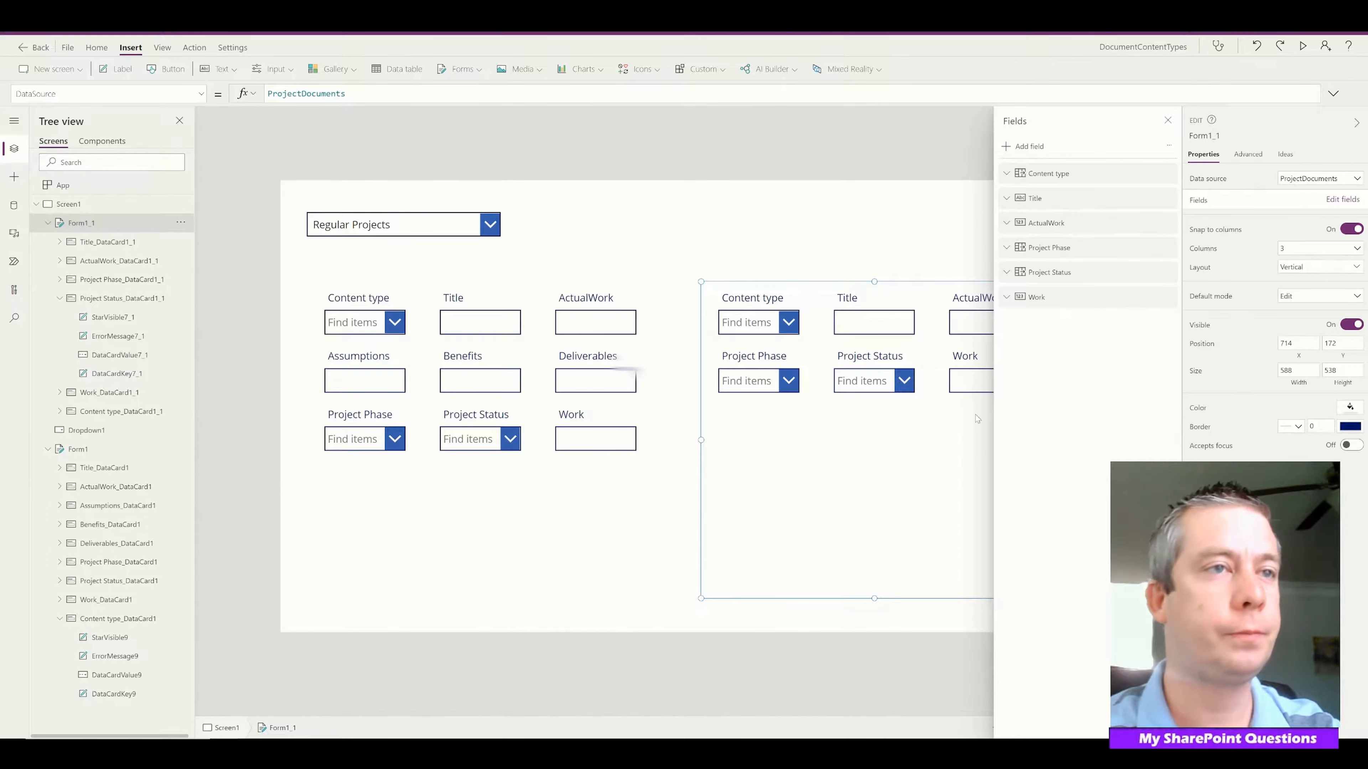
{"action": "left_click", "coordinate": [1168, 120]}
Select the original form's Content type combo box and show the Notepad notes with the Regular Projects content type record in a widened window.
{"action": "left_click", "coordinate": [396, 323]}
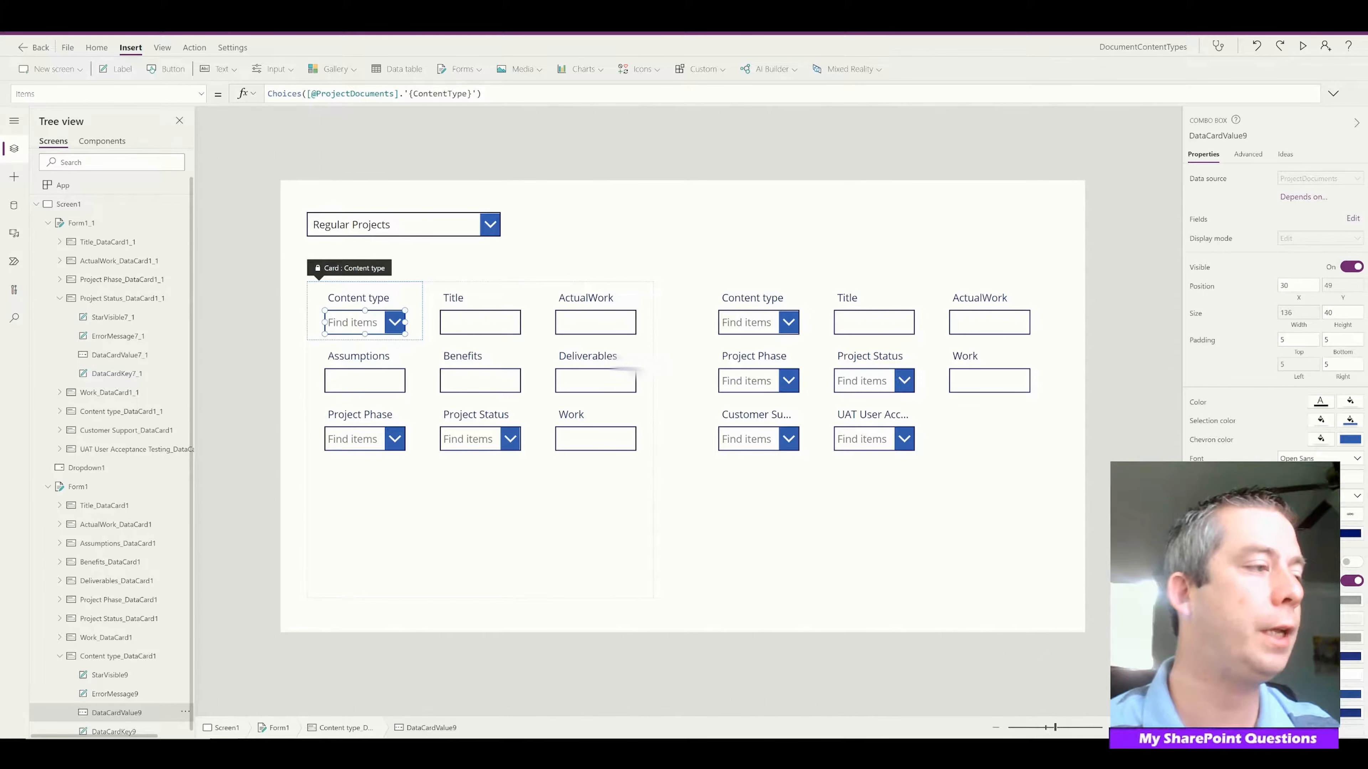
{"action": "left_click", "coordinate": [466, 732]}
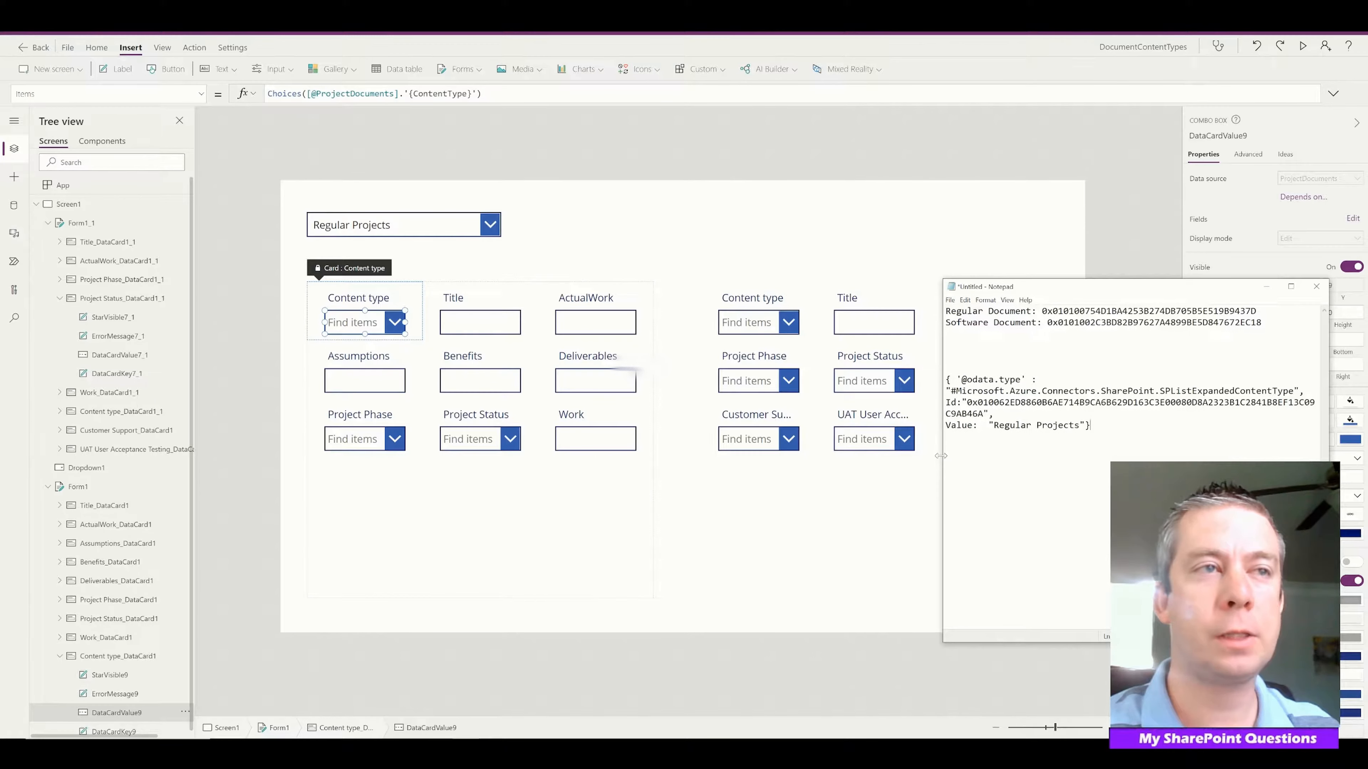
{"action": "left_click_drag", "start_coordinate": [940, 456], "coordinate": [607, 456]}
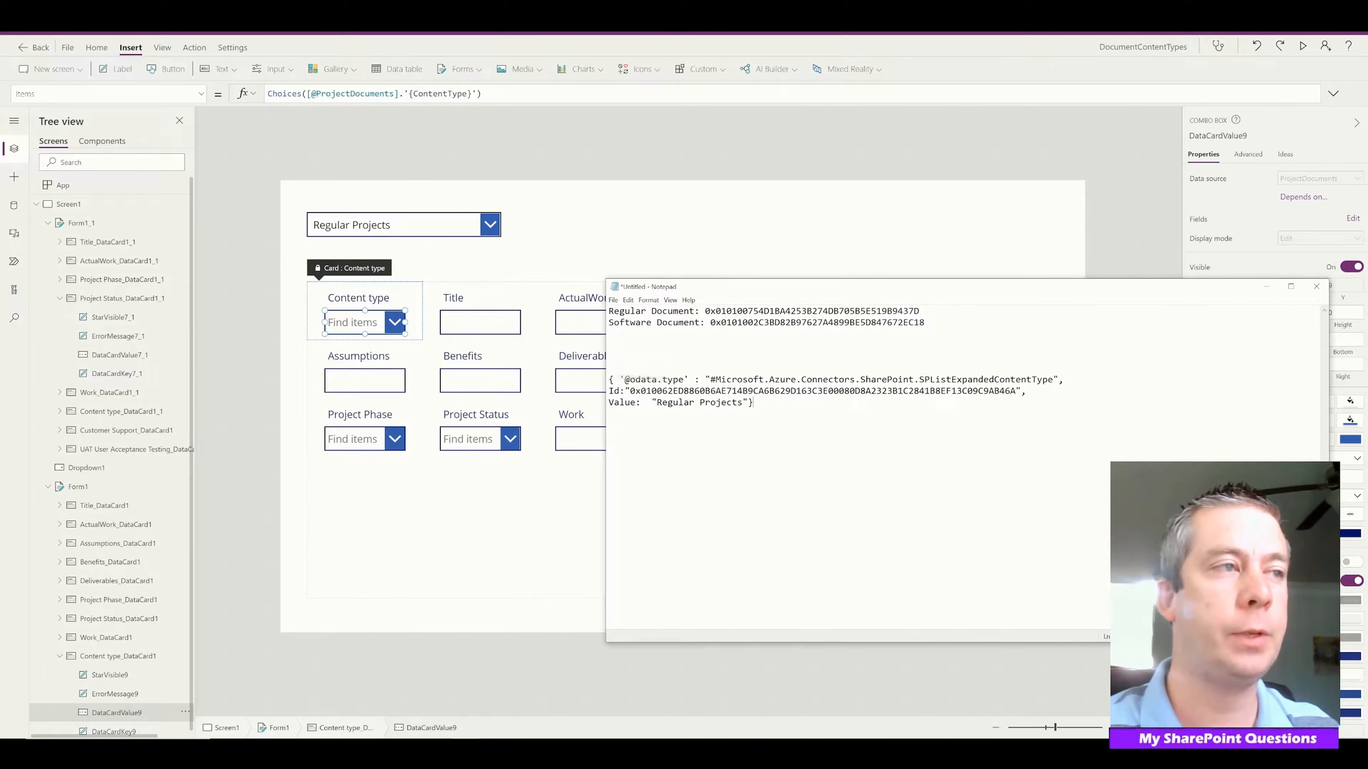
{"action": "scroll", "coordinate": [861, 404], "scroll_direction": "up", "scroll_amount": 3}
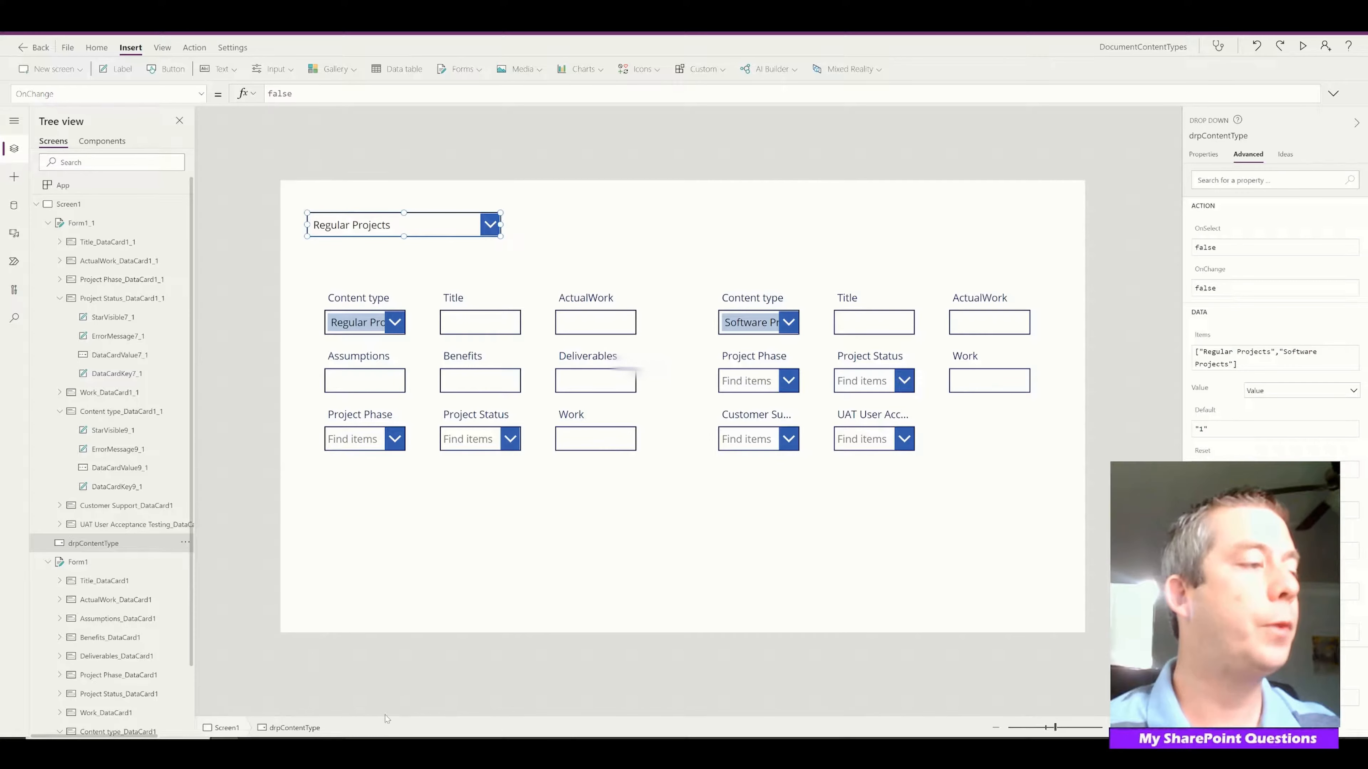
Write and copy a Notepad If formula: for "Regular Projects" set varContentType true and call NewForm(frmRegular), otherwise set it false and call NewForm(frmSoftware).
{"action": "left_click", "coordinate": [442, 731]}
{"action": "left_click", "coordinate": [784, 418]}
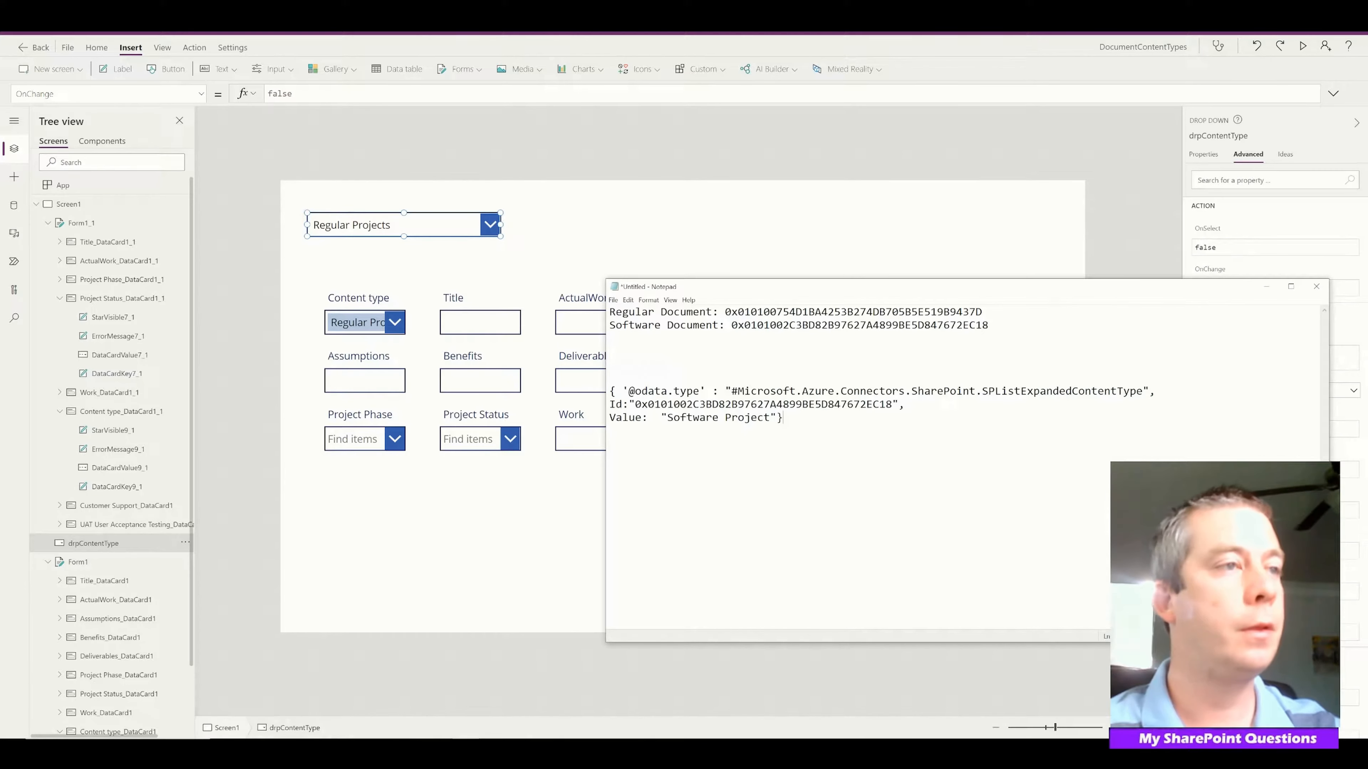
{"action": "type", "text": "If(     drpContentType.Selected.Value = \"Regular Projects\",     UpdateContext({varContentType: true});NewForm(frmRegular);,     UpdateContext({varContentType: false});NewForm(frmSoftware); )"}
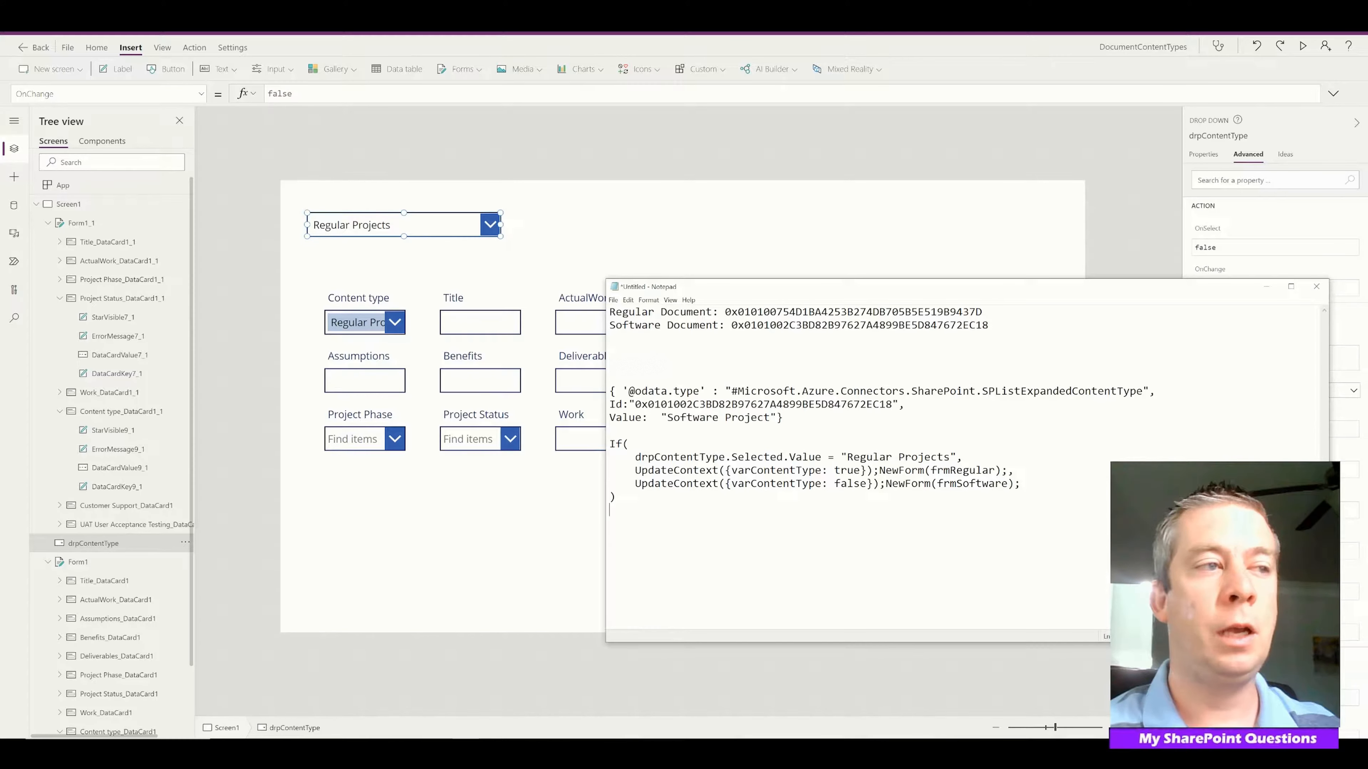
{"action": "left_click_drag", "start_coordinate": [615, 496], "coordinate": [594, 446]}
{"action": "key", "text": "ctrl+c"}
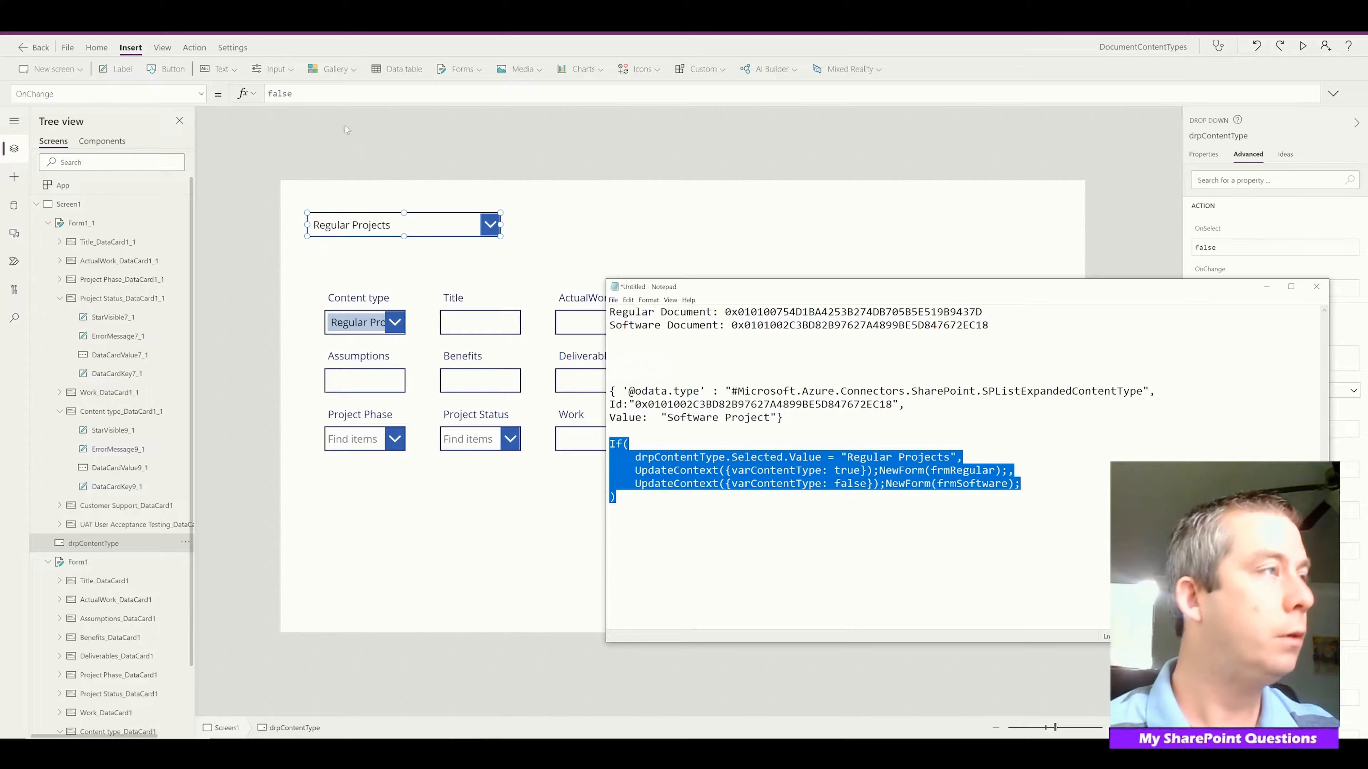
Switch back to Power Apps and replace the drpContentType dropdown's OnChange formula with the copied If formula.
{"action": "key", "text": "alt+Tab"}
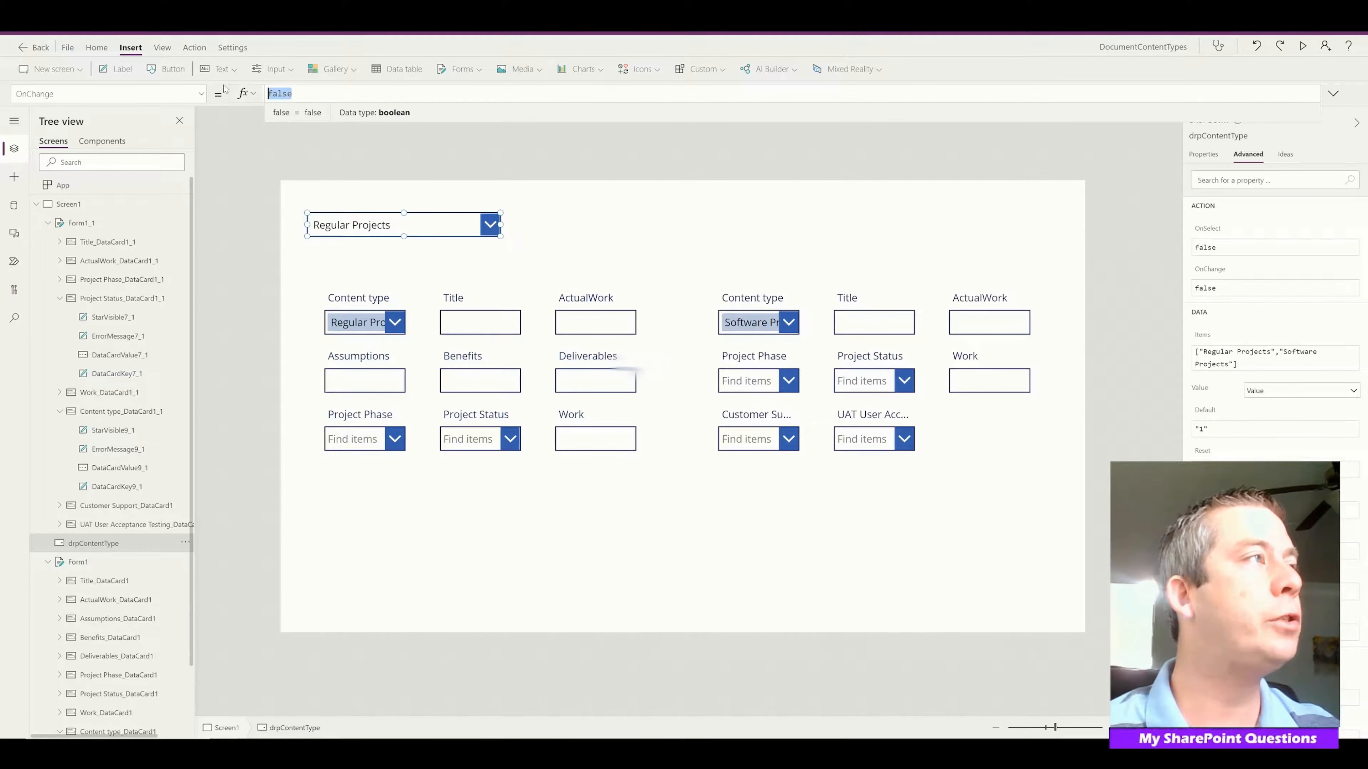
{"action": "left_click", "coordinate": [1333, 94]}
{"action": "key", "text": "ctrl+a"}
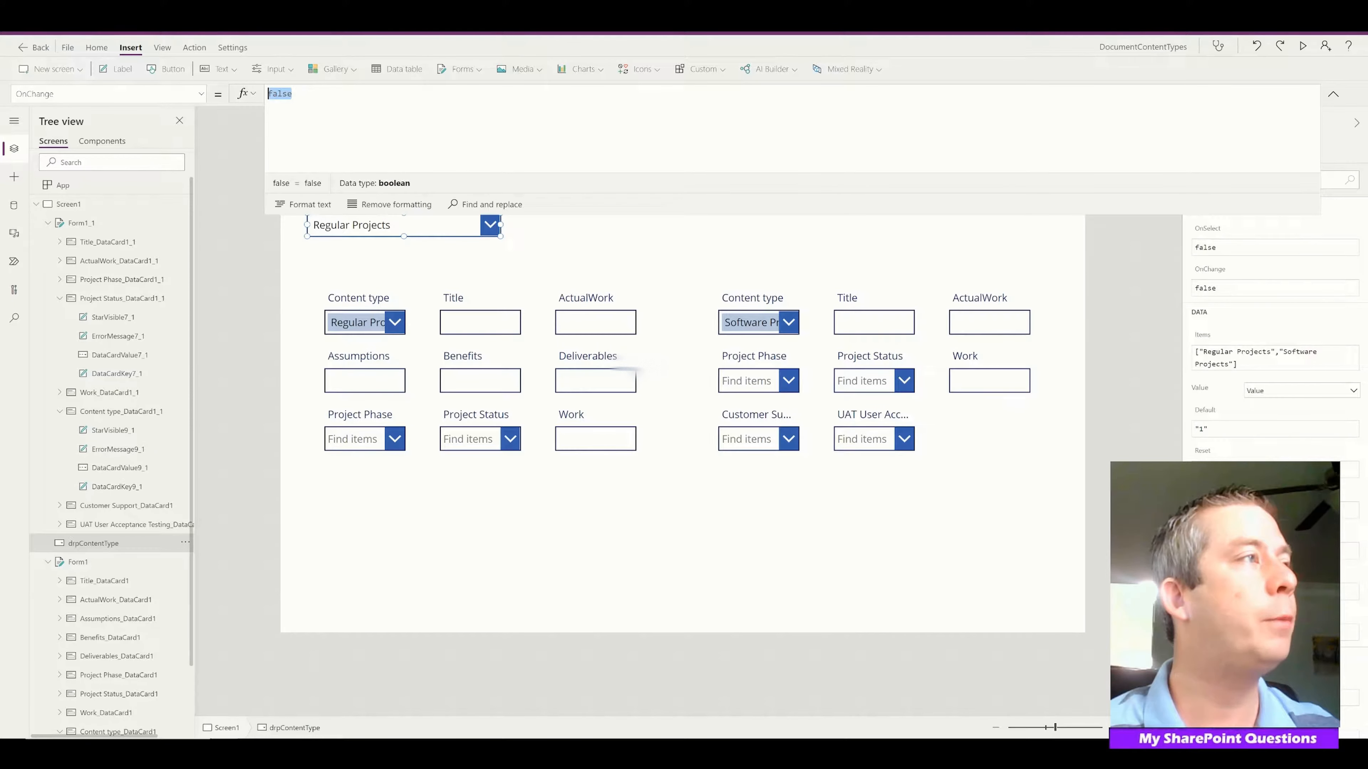
{"action": "key", "text": "ctrl+v"}
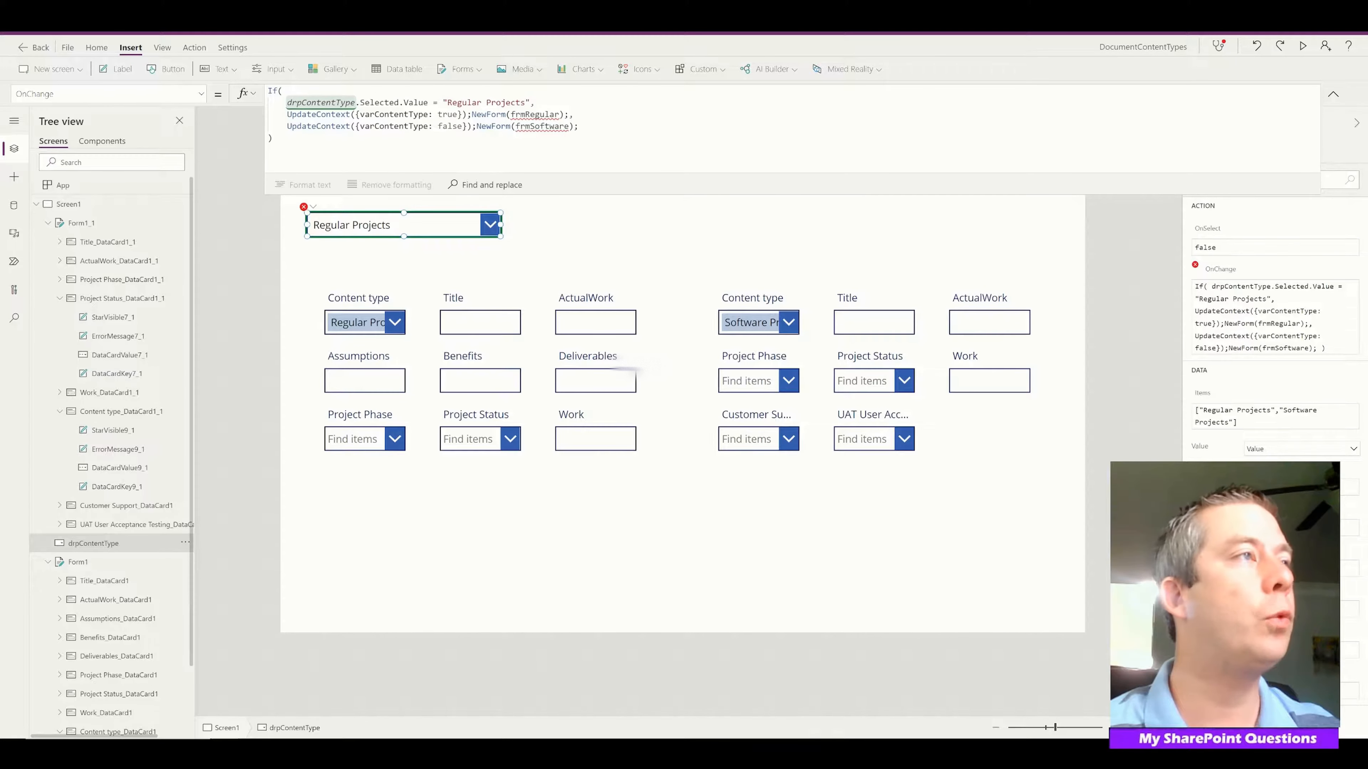
Rename the original form with the Assumptions, Benefits and Deliverables cards as frmRegular.
{"action": "left_click", "coordinate": [428, 507]}
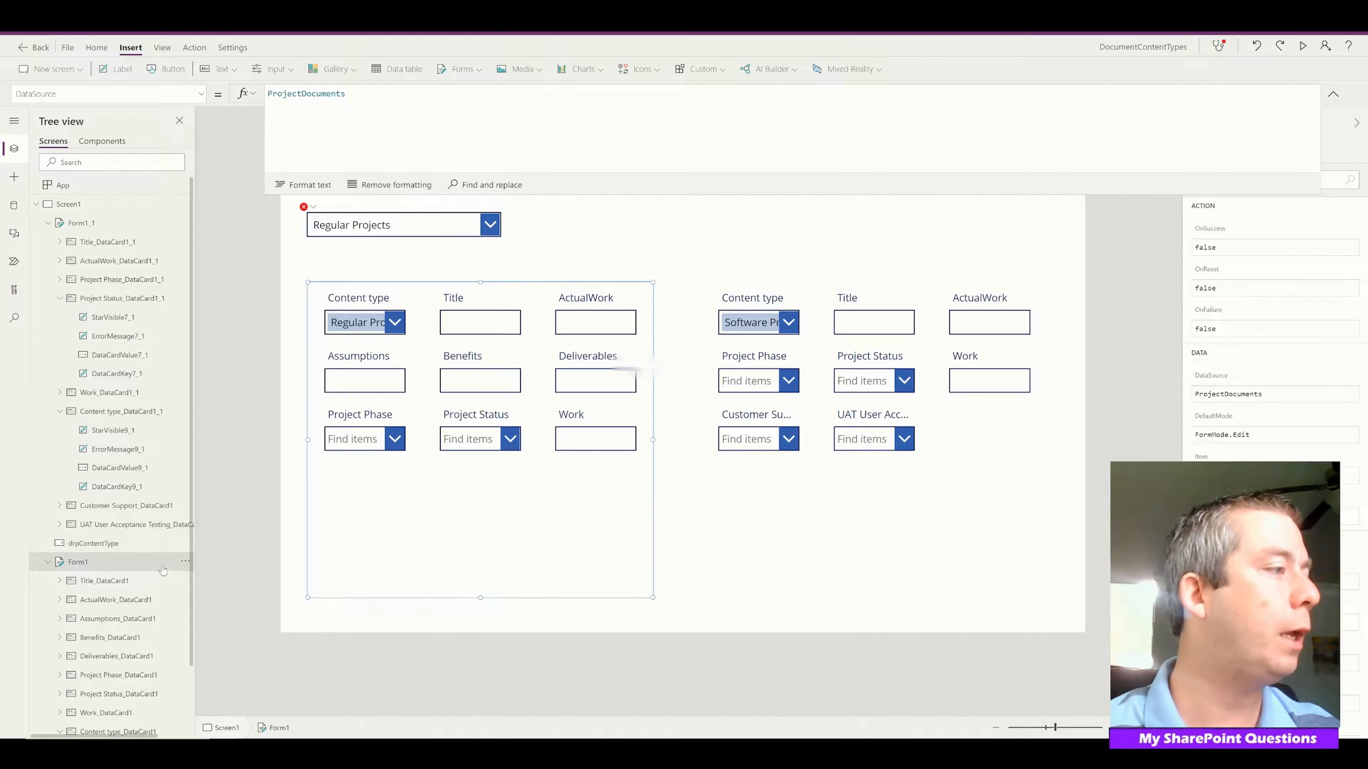
{"action": "left_click", "coordinate": [186, 563]}
{"action": "left_click", "coordinate": [208, 435]}
{"action": "key", "text": "BackSpace"}
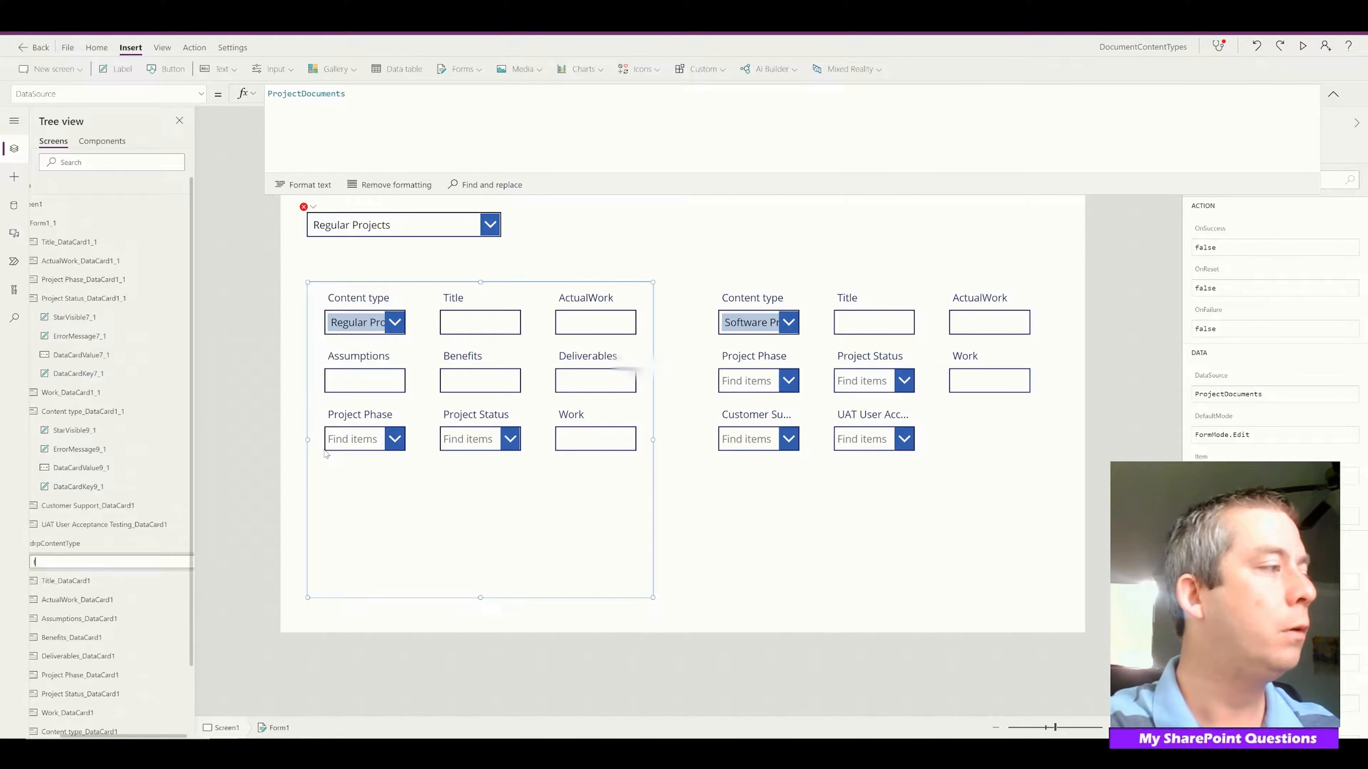
{"action": "type", "text": "frmRegular"}
{"action": "key", "text": "Return"}
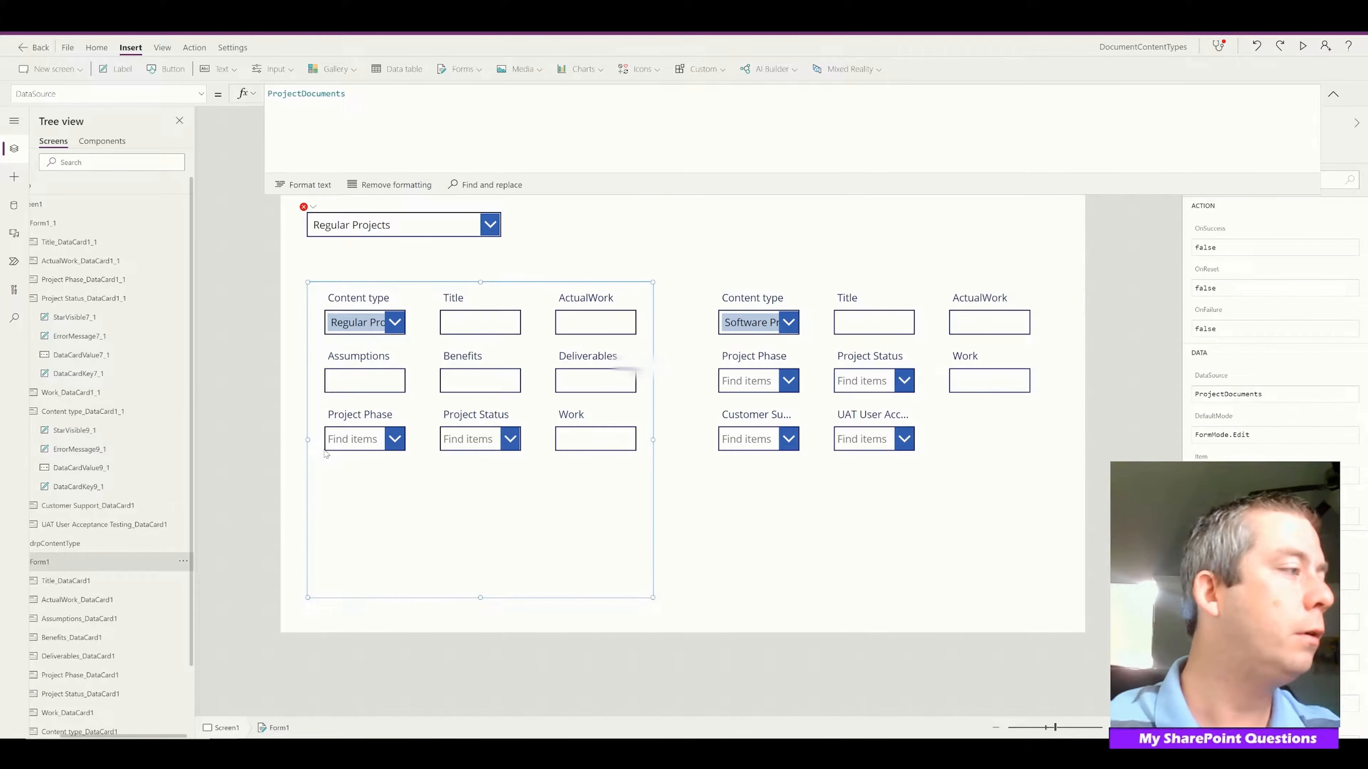
Rename the copied form as frmSoftware and select the content type dropdown to check its OnChange formula.
{"action": "left_click", "coordinate": [813, 515]}
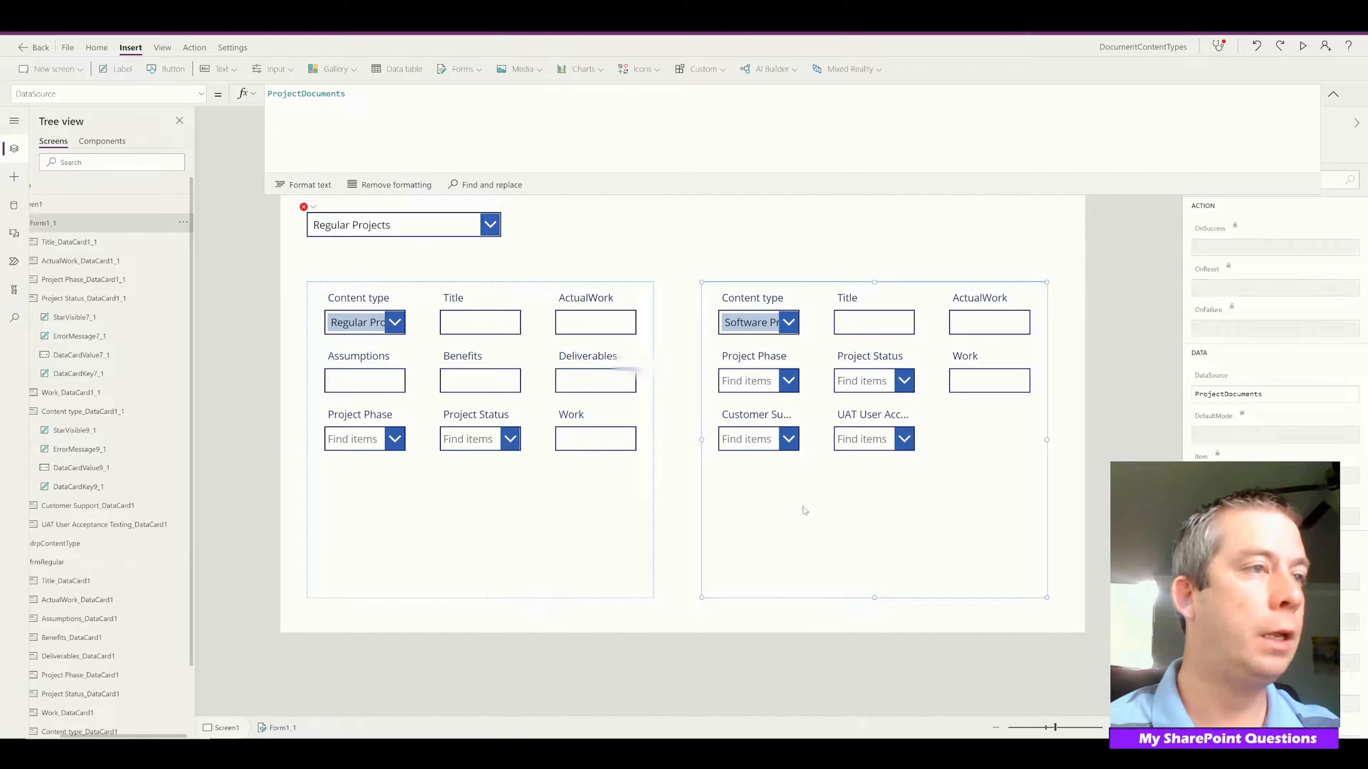
{"action": "left_click", "coordinate": [187, 222]}
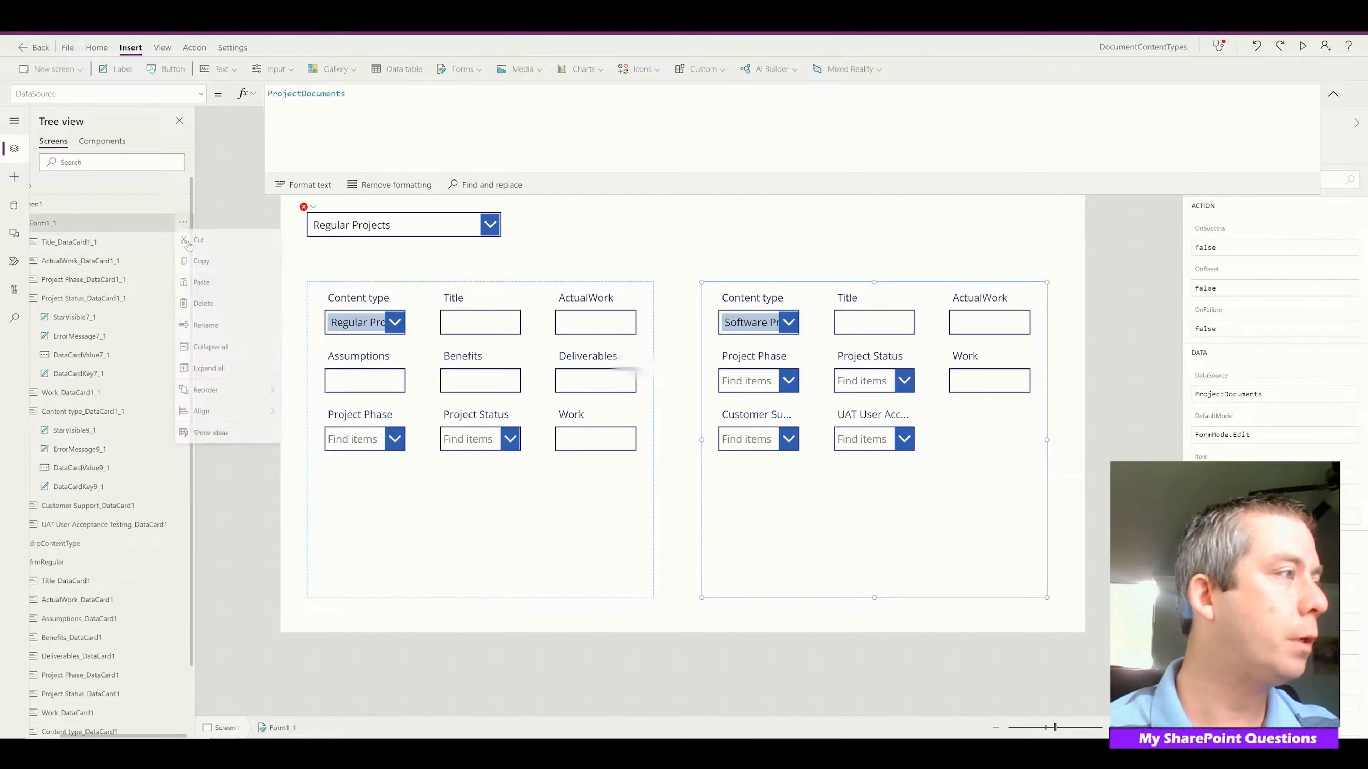
{"action": "left_click", "coordinate": [215, 330]}
{"action": "type", "text": "frmSoftware"}
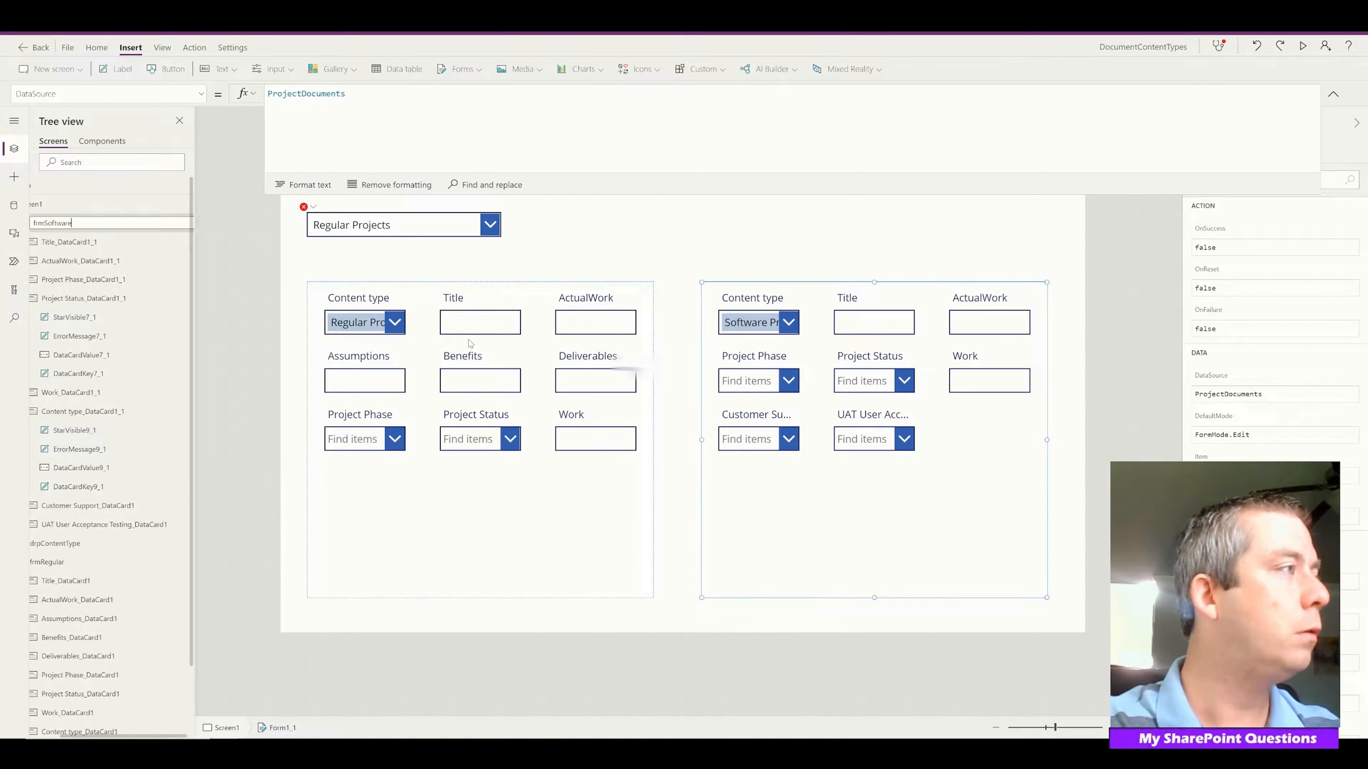
{"action": "left_click", "coordinate": [400, 235]}
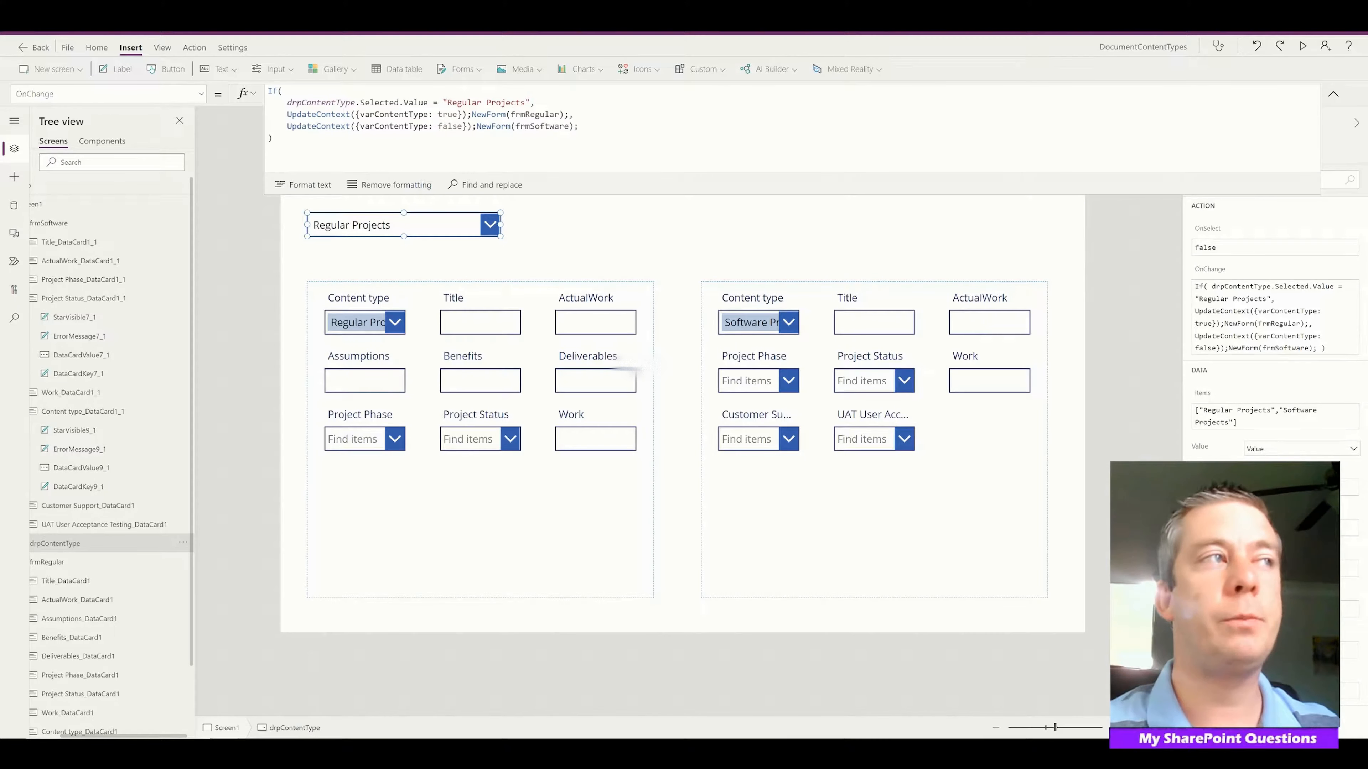
Set the Visible property of frmRegular to varContentType.
{"action": "left_click", "coordinate": [486, 531]}
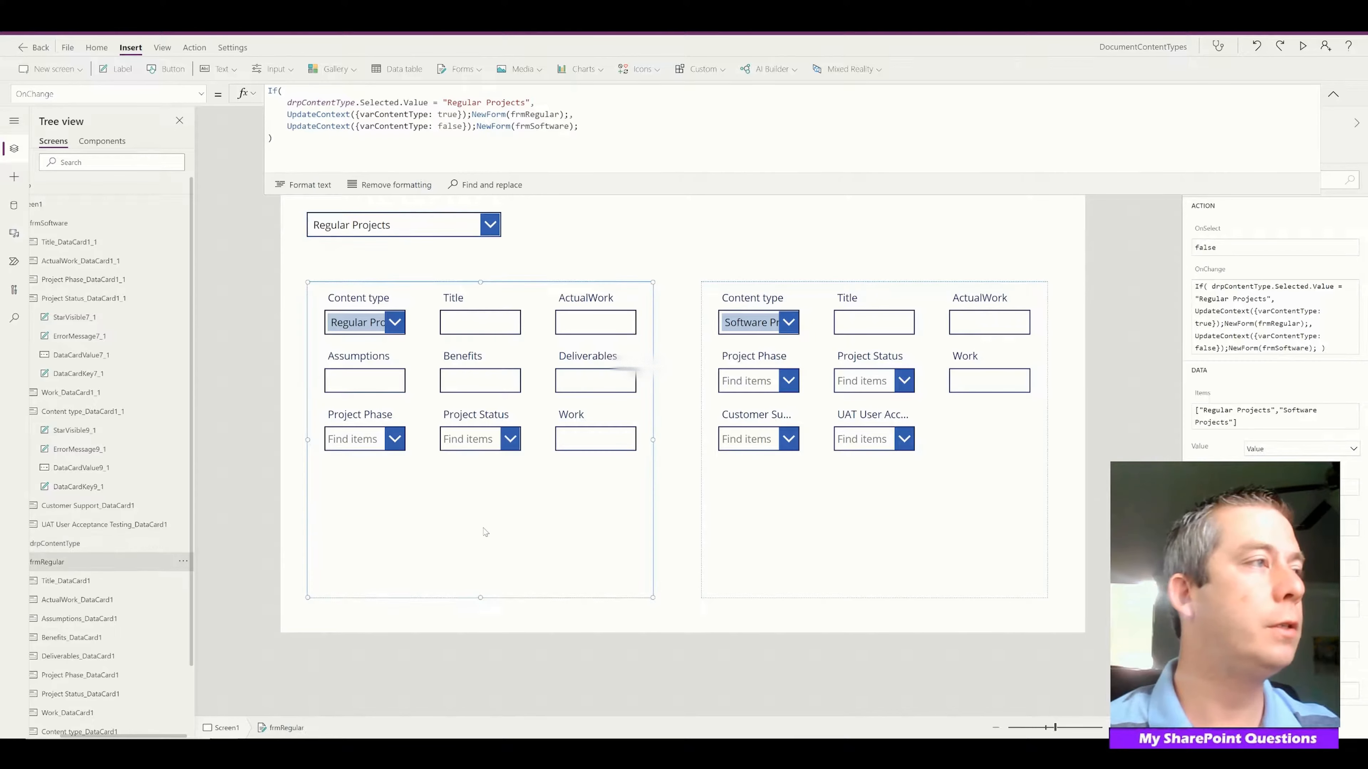
{"action": "left_click", "coordinate": [201, 93]}
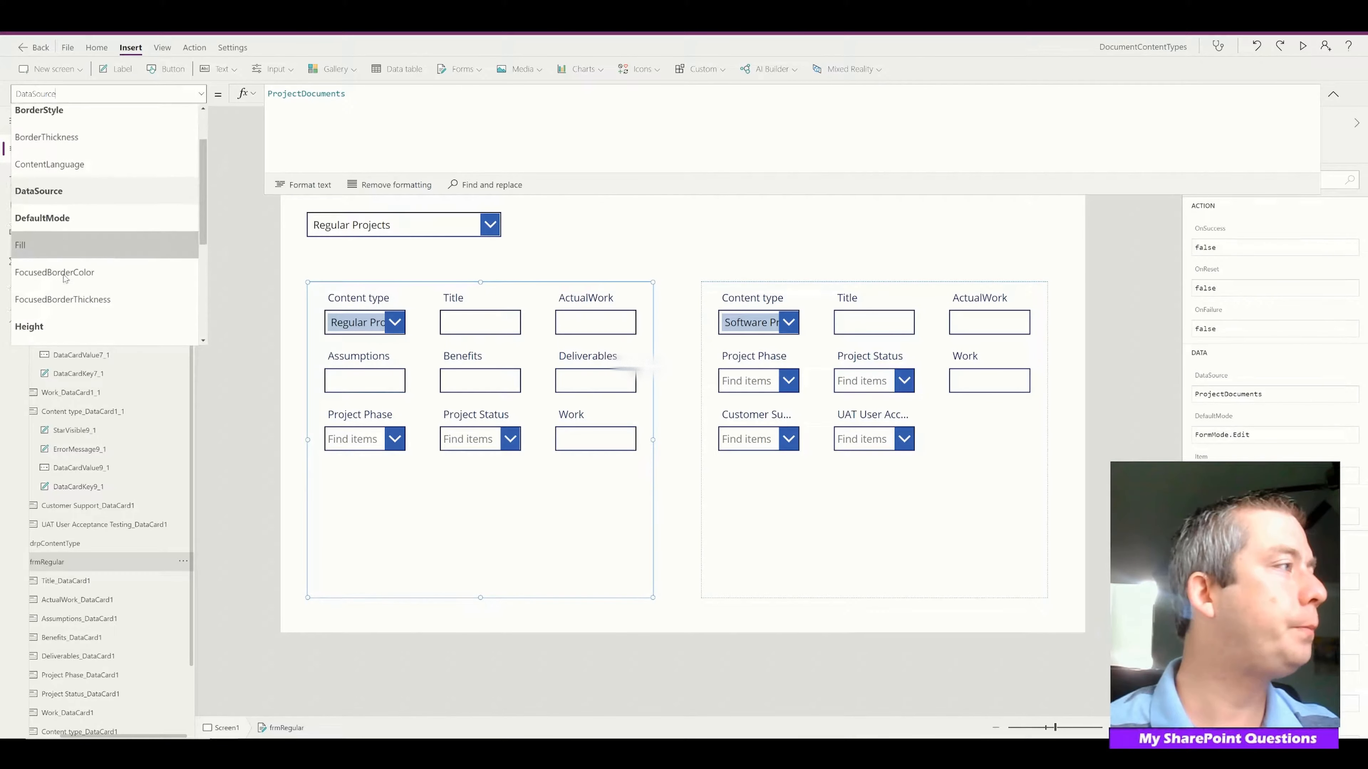
{"action": "scroll", "coordinate": [85, 278], "scroll_direction": "down", "scroll_amount": 5}
{"action": "left_click", "coordinate": [67, 257]}
{"action": "double_click", "coordinate": [277, 94]}
{"action": "type", "text": "var"}
{"action": "key", "text": "Down"}
{"action": "key", "text": "Return"}
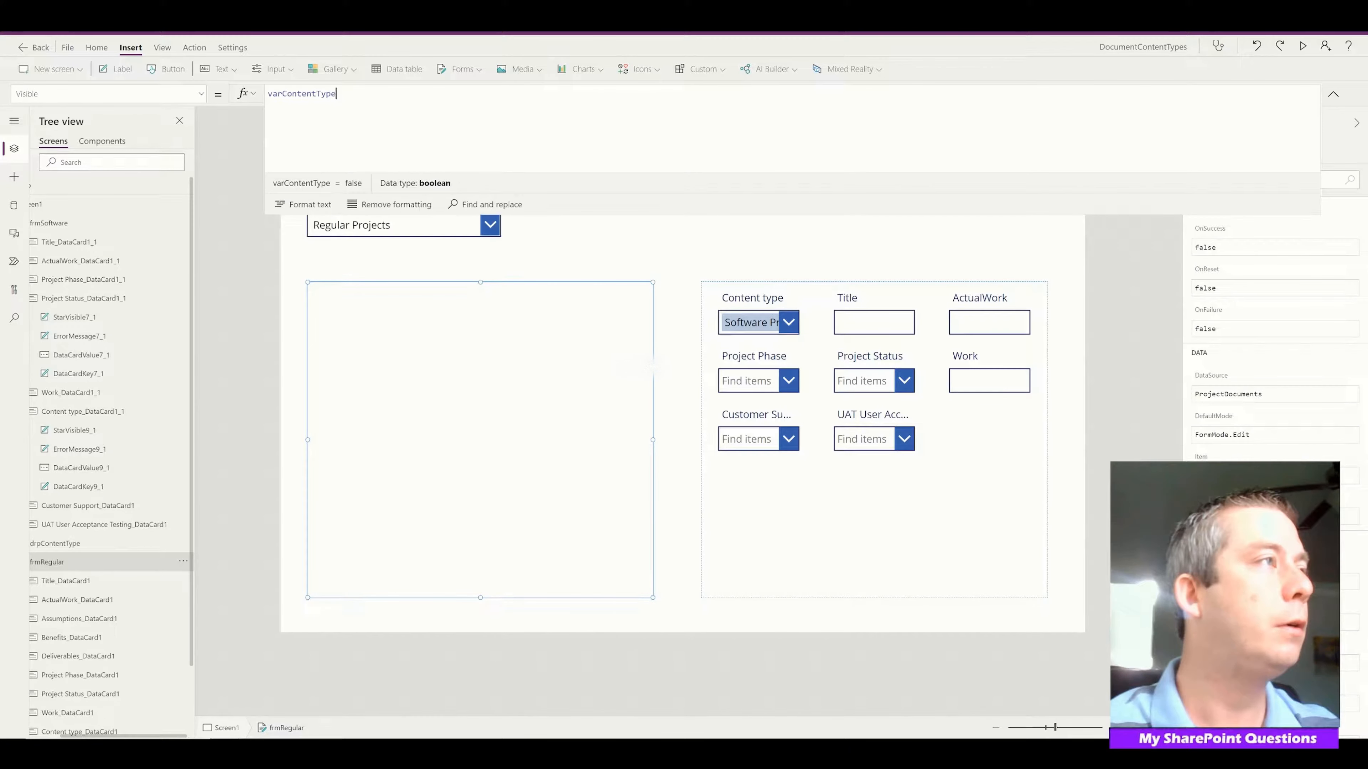
Preview the app and switch the content type dropdown to Software Projects.
{"action": "key", "text": "F5"}
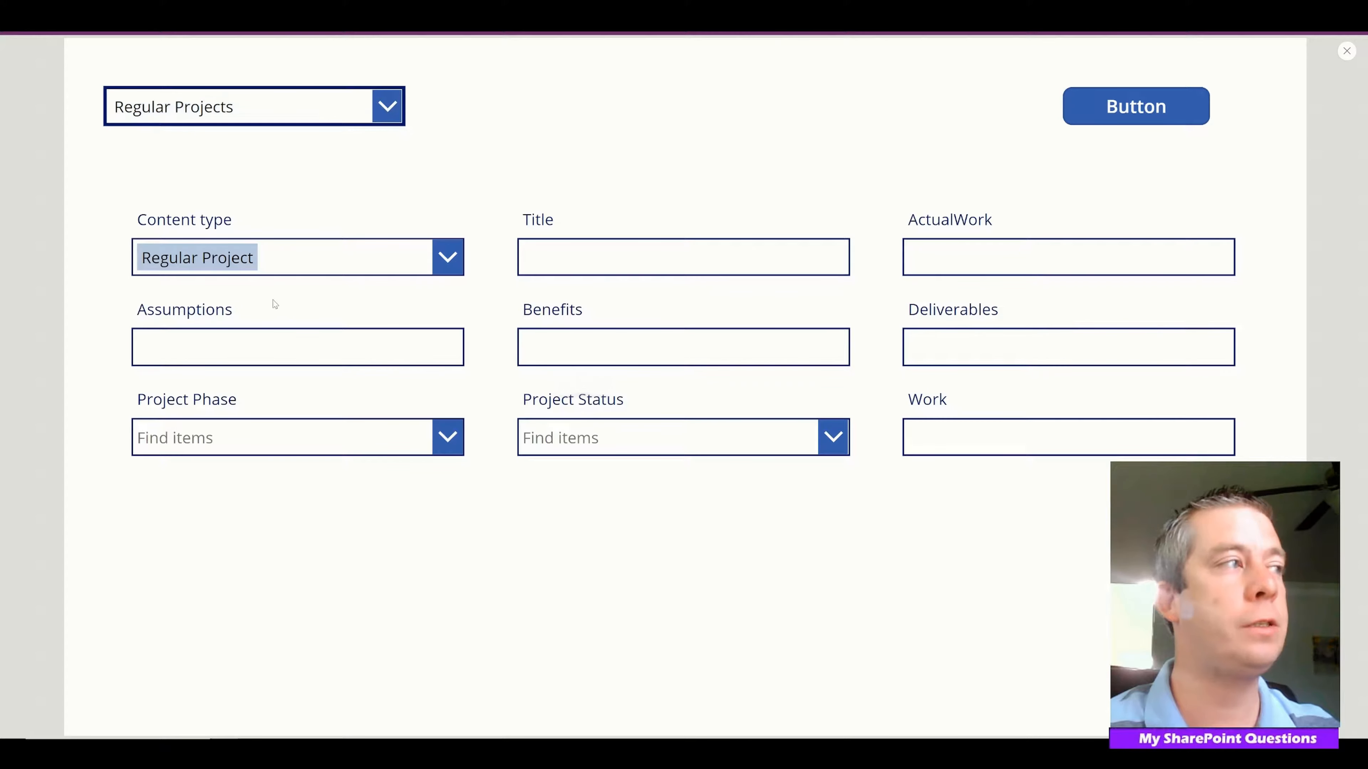
{"action": "left_click", "coordinate": [222, 110]}
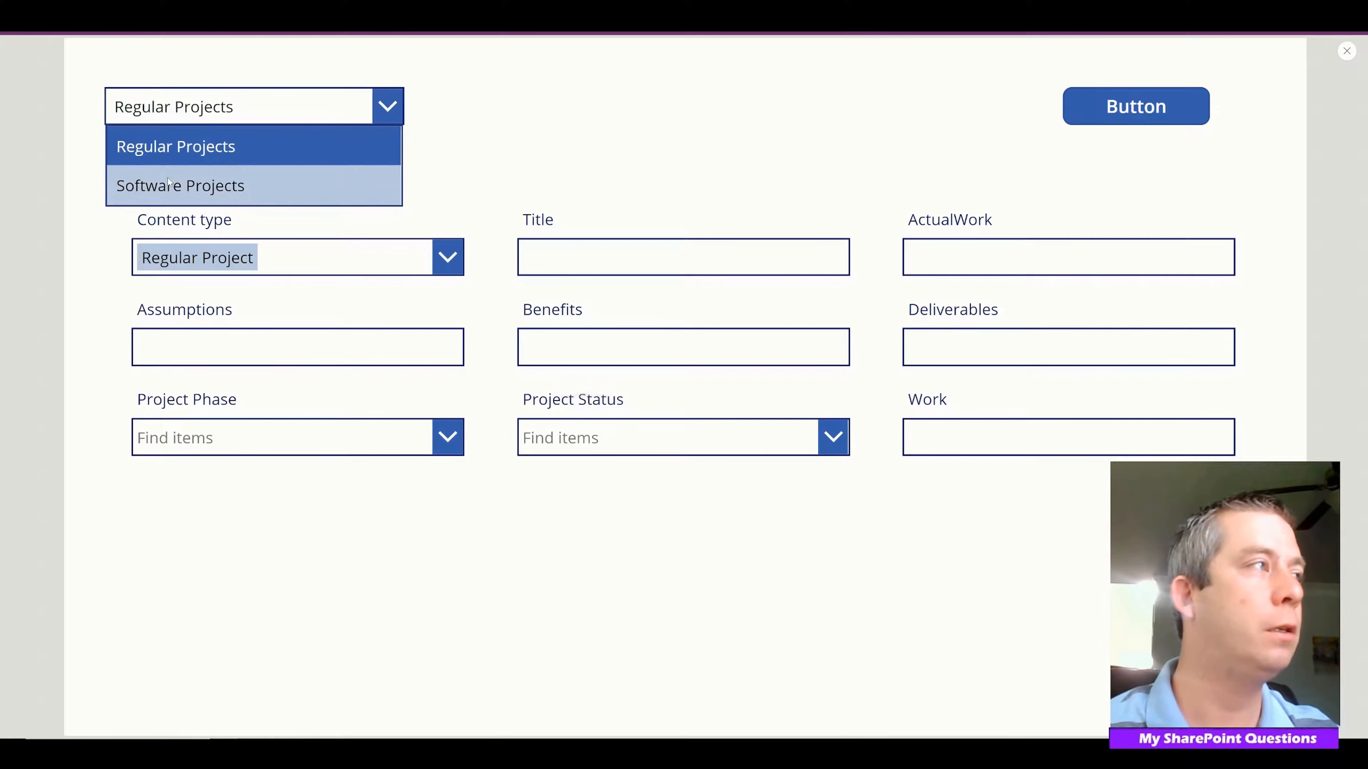
{"action": "left_click", "coordinate": [240, 185]}
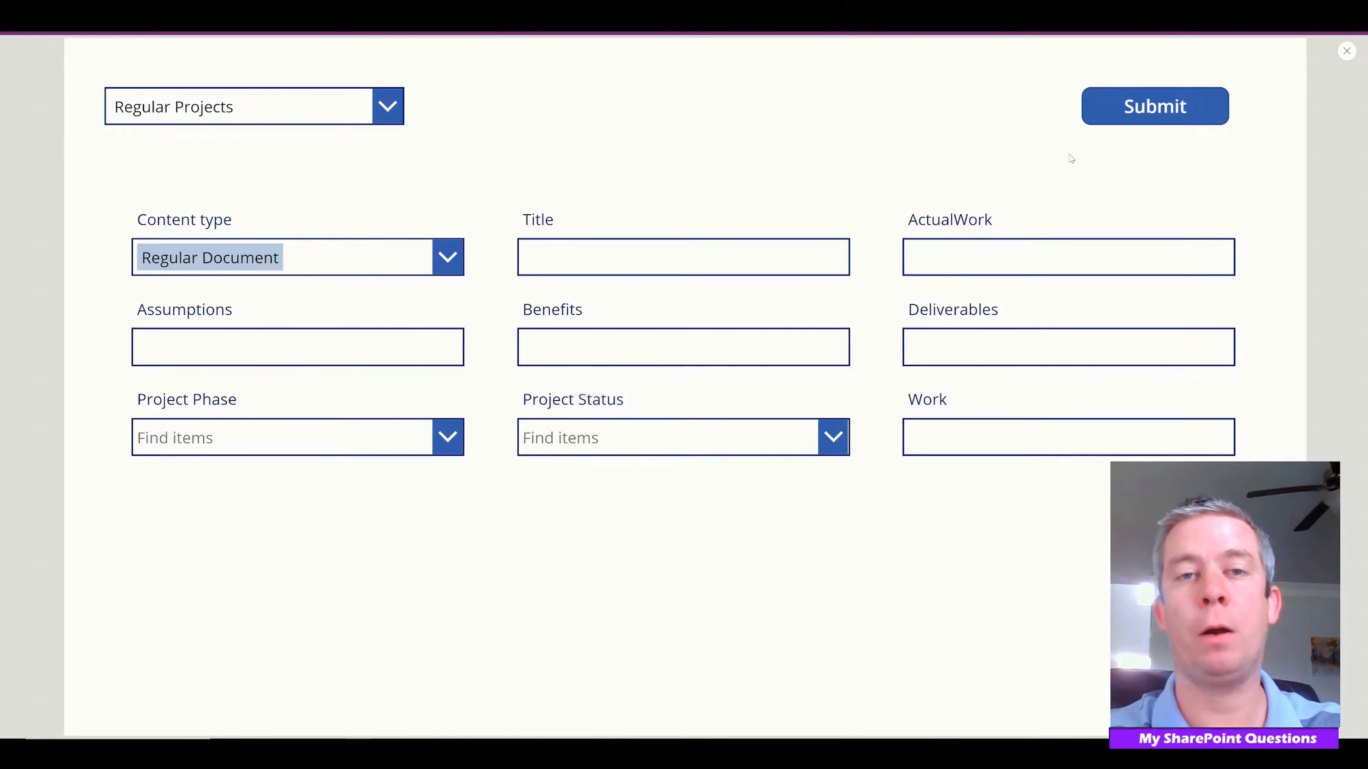
Upload RegularProjectTemplate.docx and SoftwareProjectTemplate.docx from the WordTemplates folder to the TaskList site's Site Assets library.
{"action": "left_click_drag", "start_coordinate": [763, 76], "coordinate": [1181, 101]}
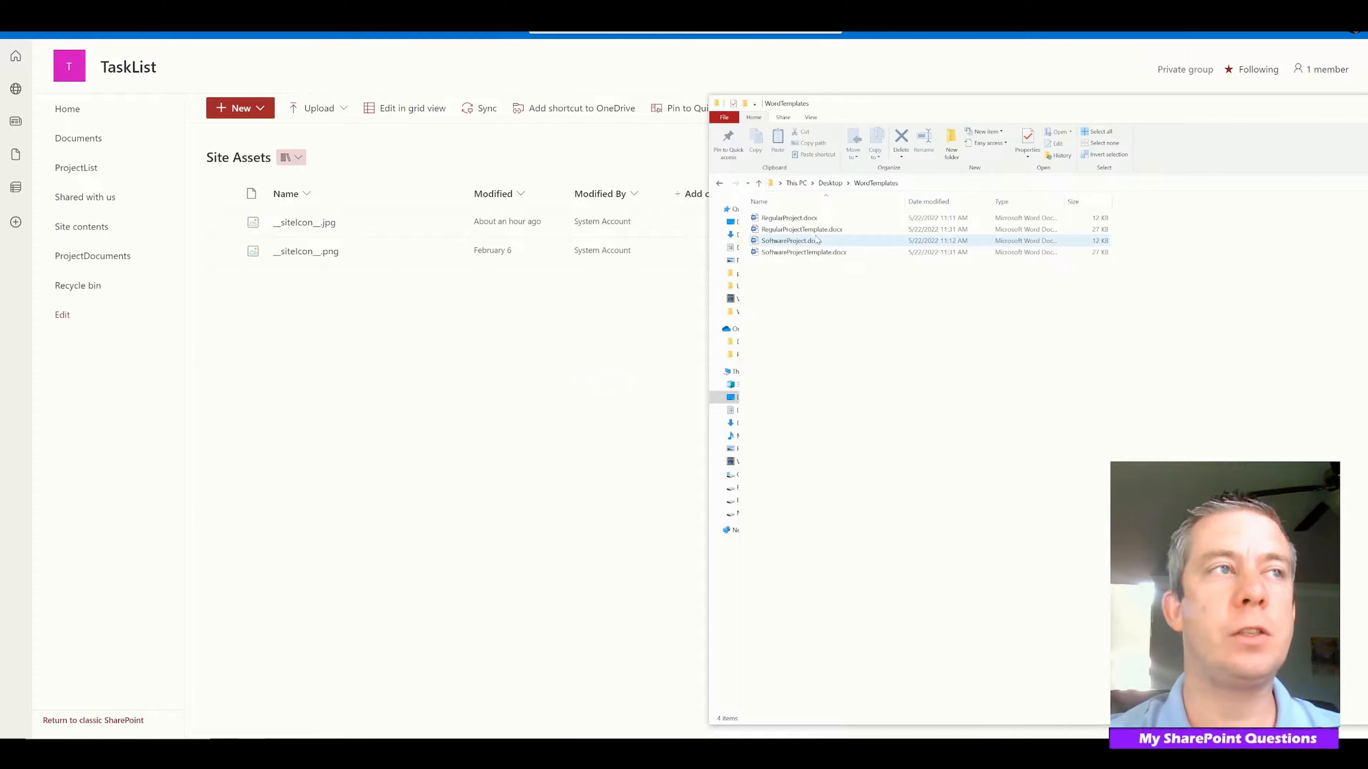
{"action": "left_click_drag", "start_coordinate": [812, 231], "coordinate": [393, 322]}
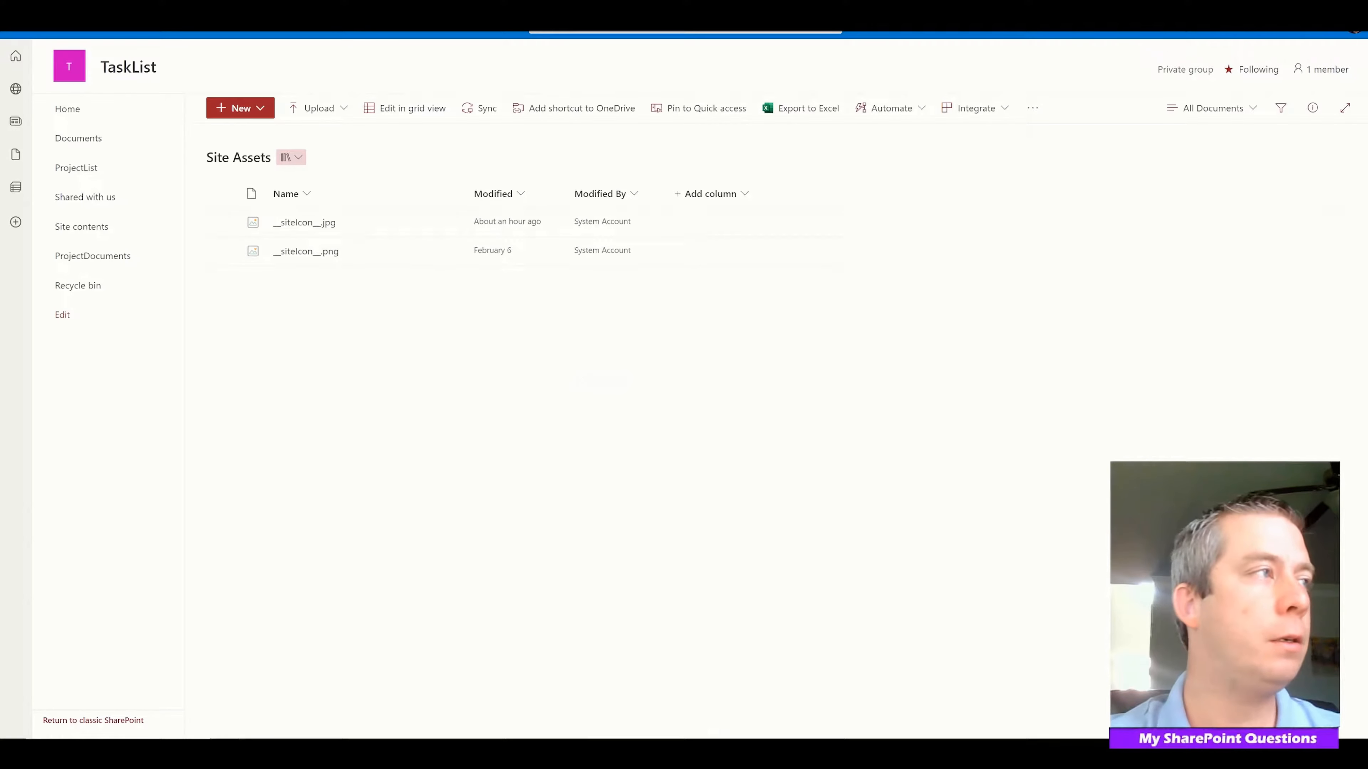
{"action": "left_click", "coordinate": [251, 736]}
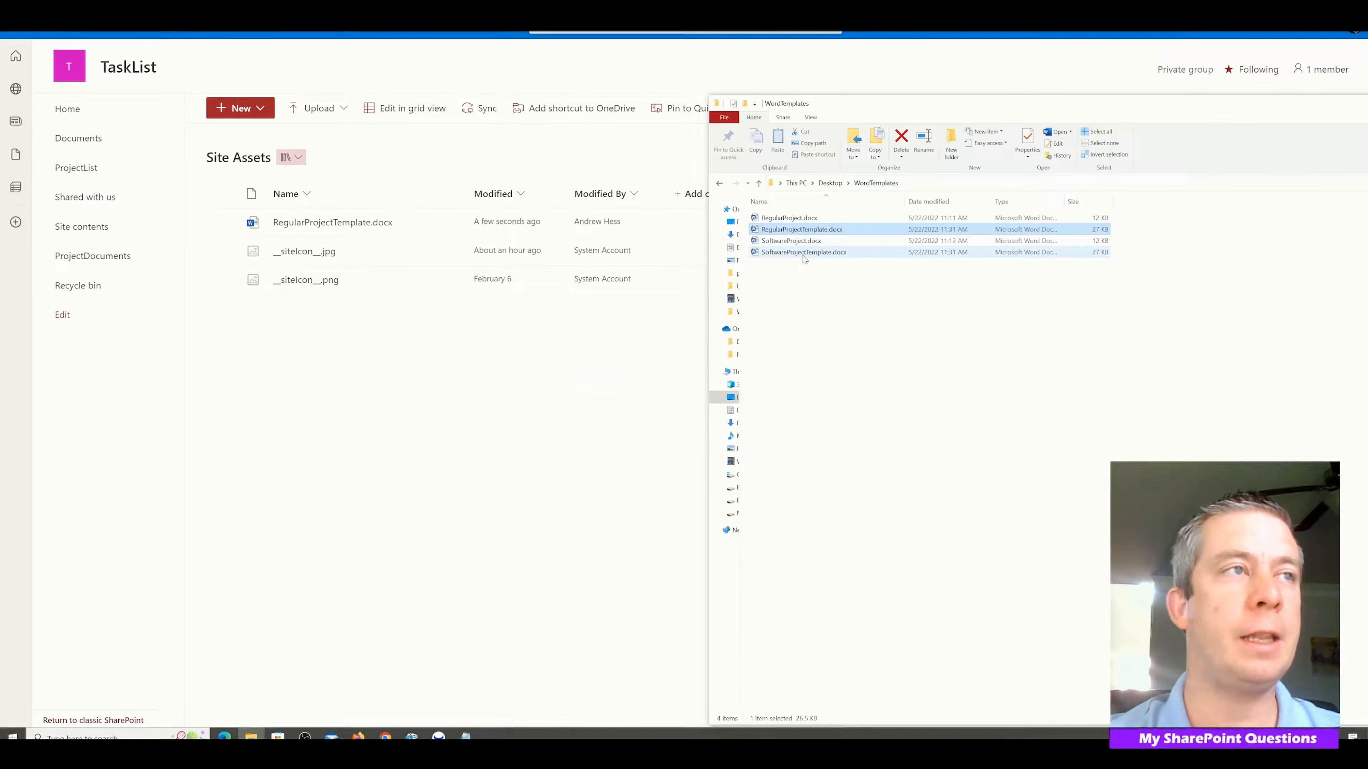
{"action": "left_click_drag", "start_coordinate": [804, 259], "coordinate": [410, 376]}
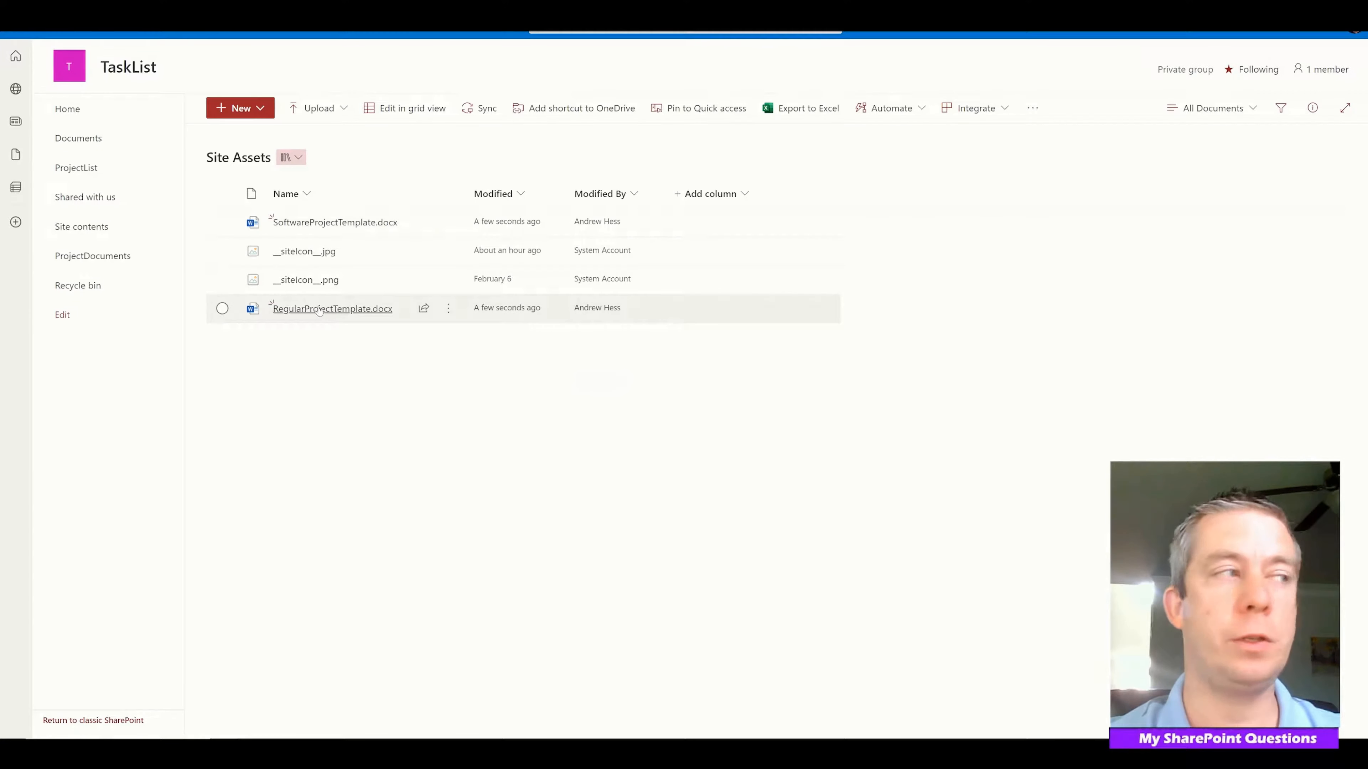
{"action": "mouse_move", "coordinate": [313, 318]}
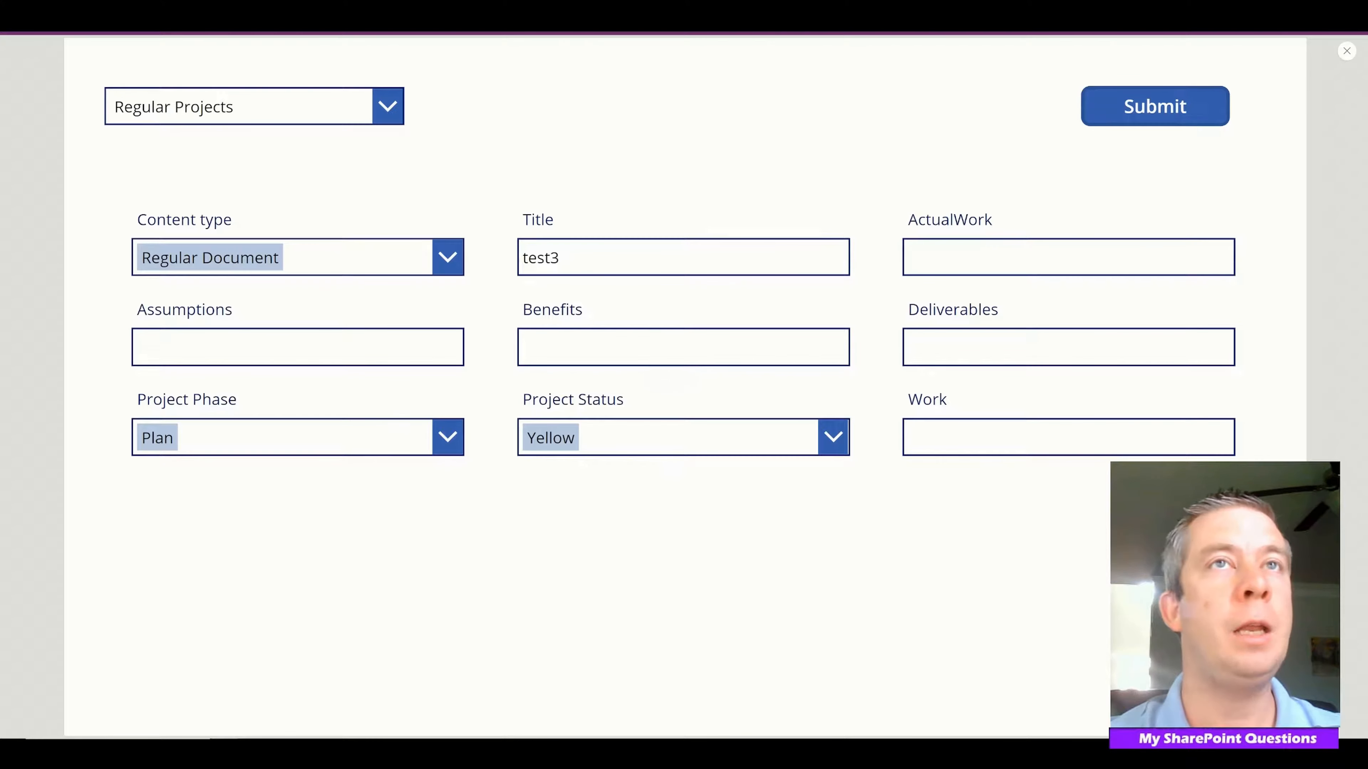
Close the app preview, select the Submit button, and create a new Power Automate flow from blank.
{"action": "left_click", "coordinate": [1346, 51]}
{"action": "left_click", "coordinate": [986, 225]}
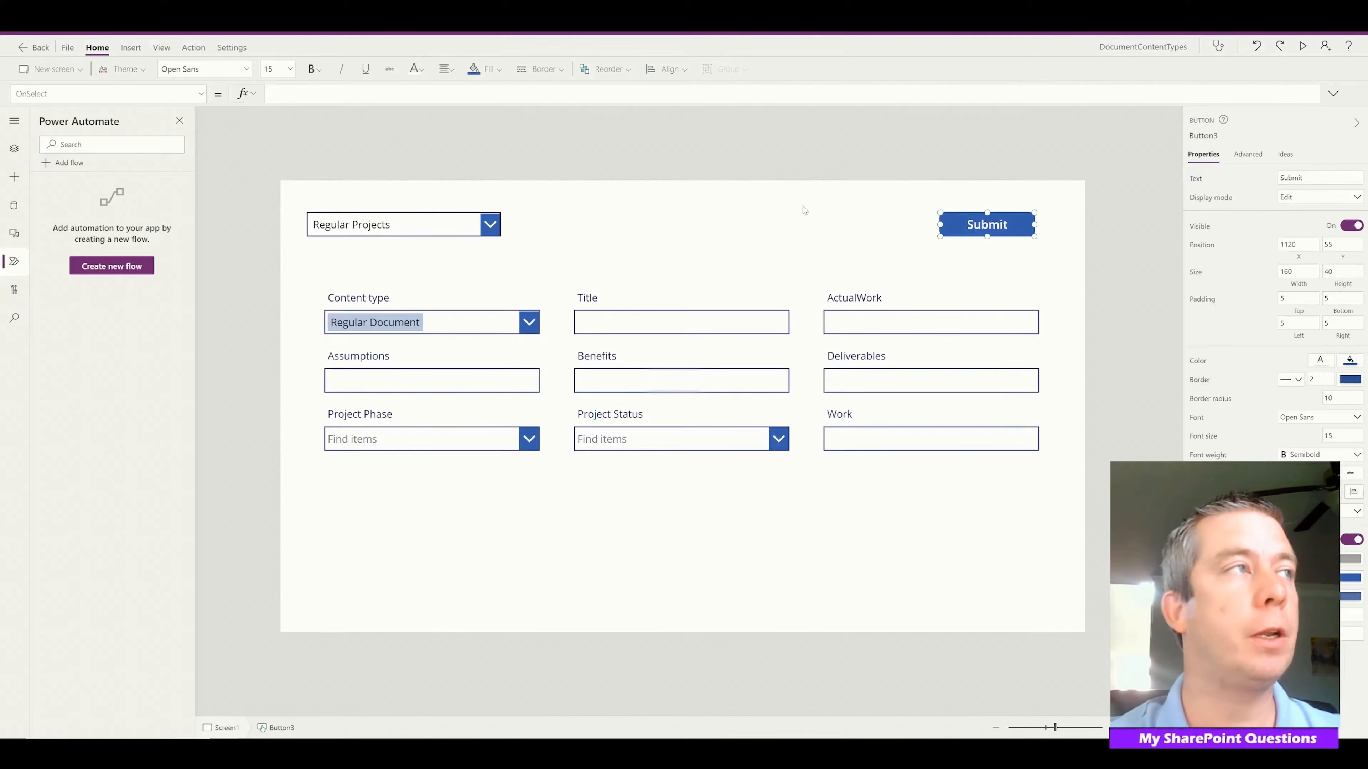
{"action": "left_click", "coordinate": [191, 50]}
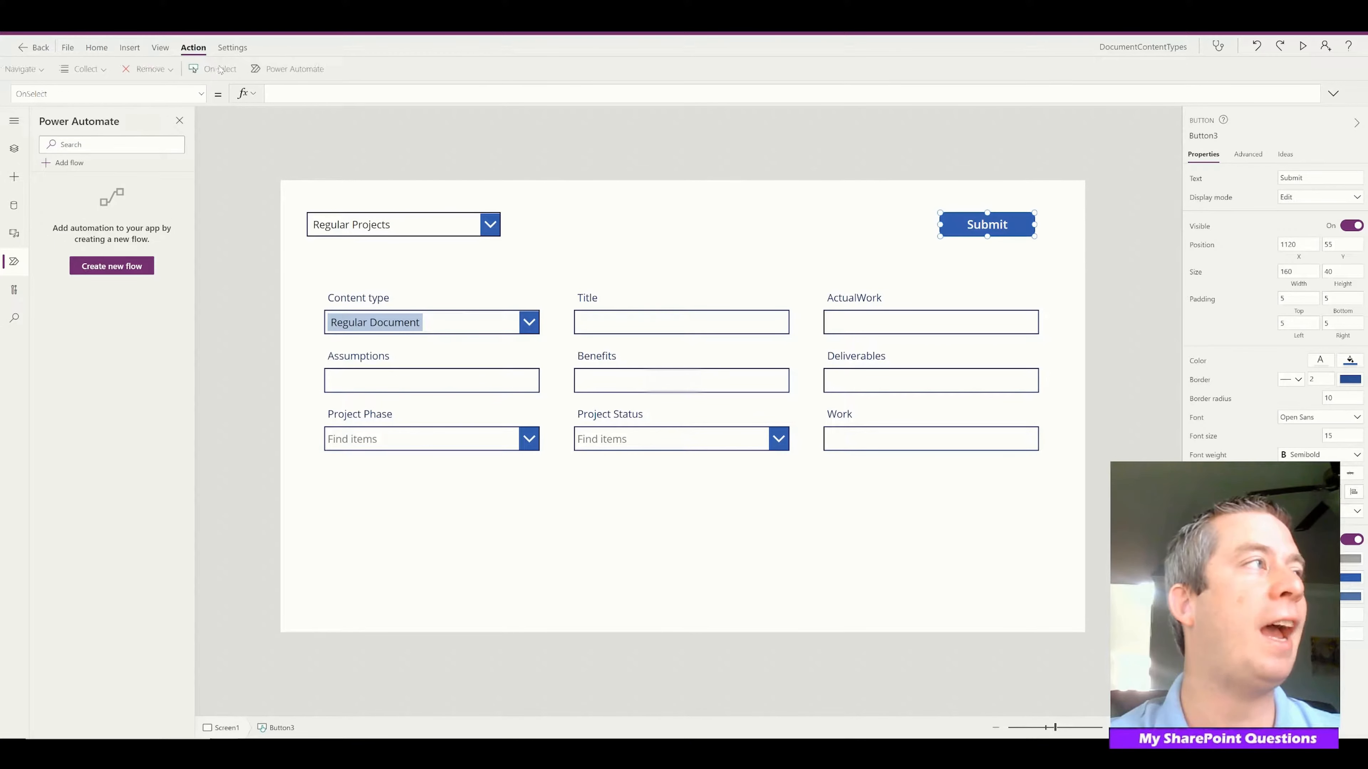
{"action": "left_click", "coordinate": [108, 273]}
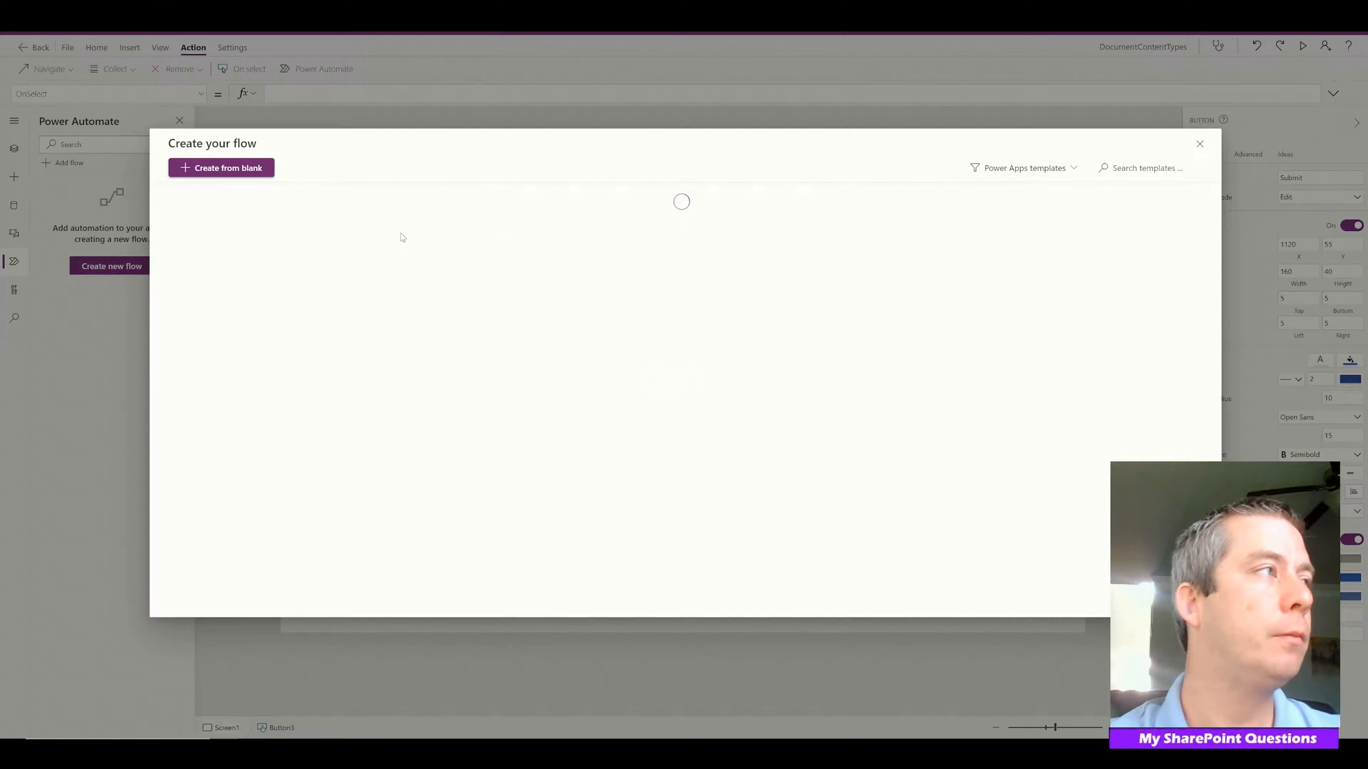
{"action": "left_click", "coordinate": [210, 169]}
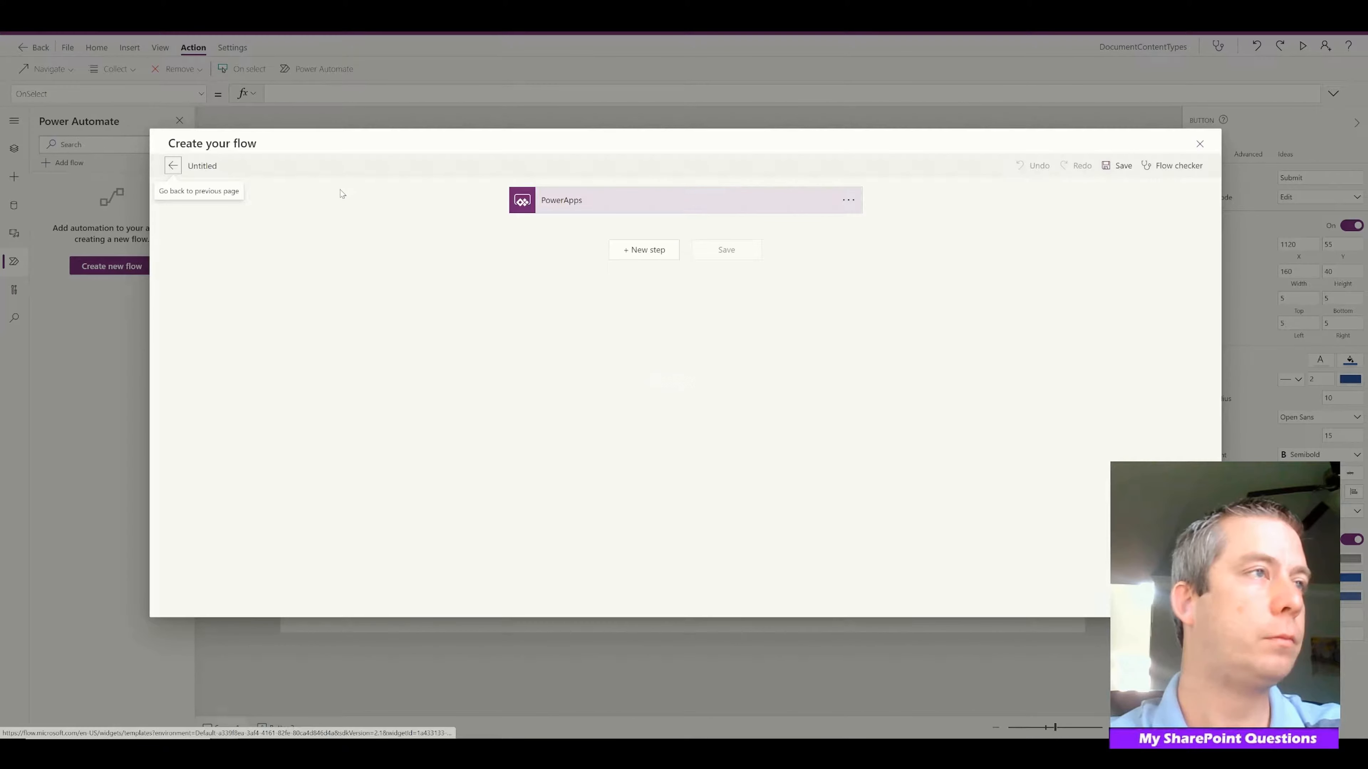
Add a SharePoint "Get file content using path" action after the PowerApps trigger.
{"action": "left_click", "coordinate": [640, 255]}
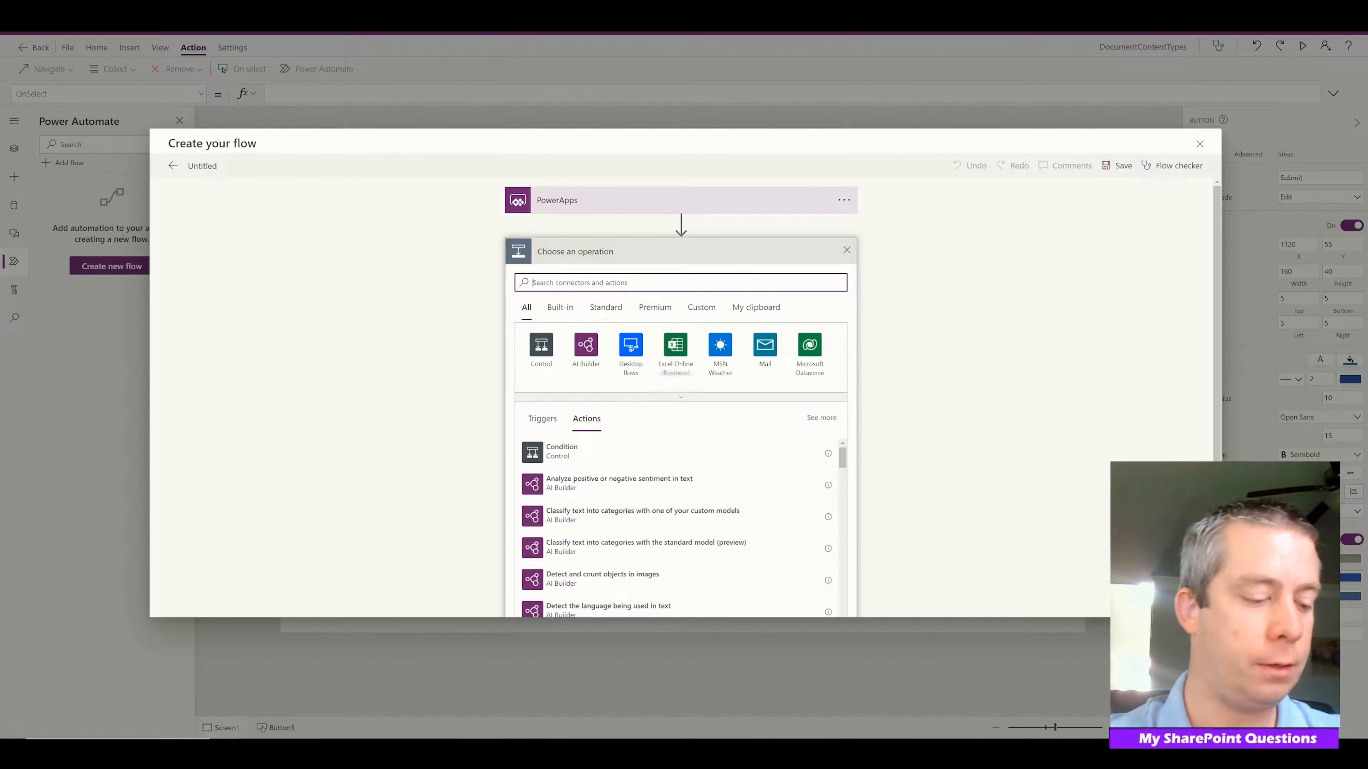
{"action": "type", "text": "get file"}
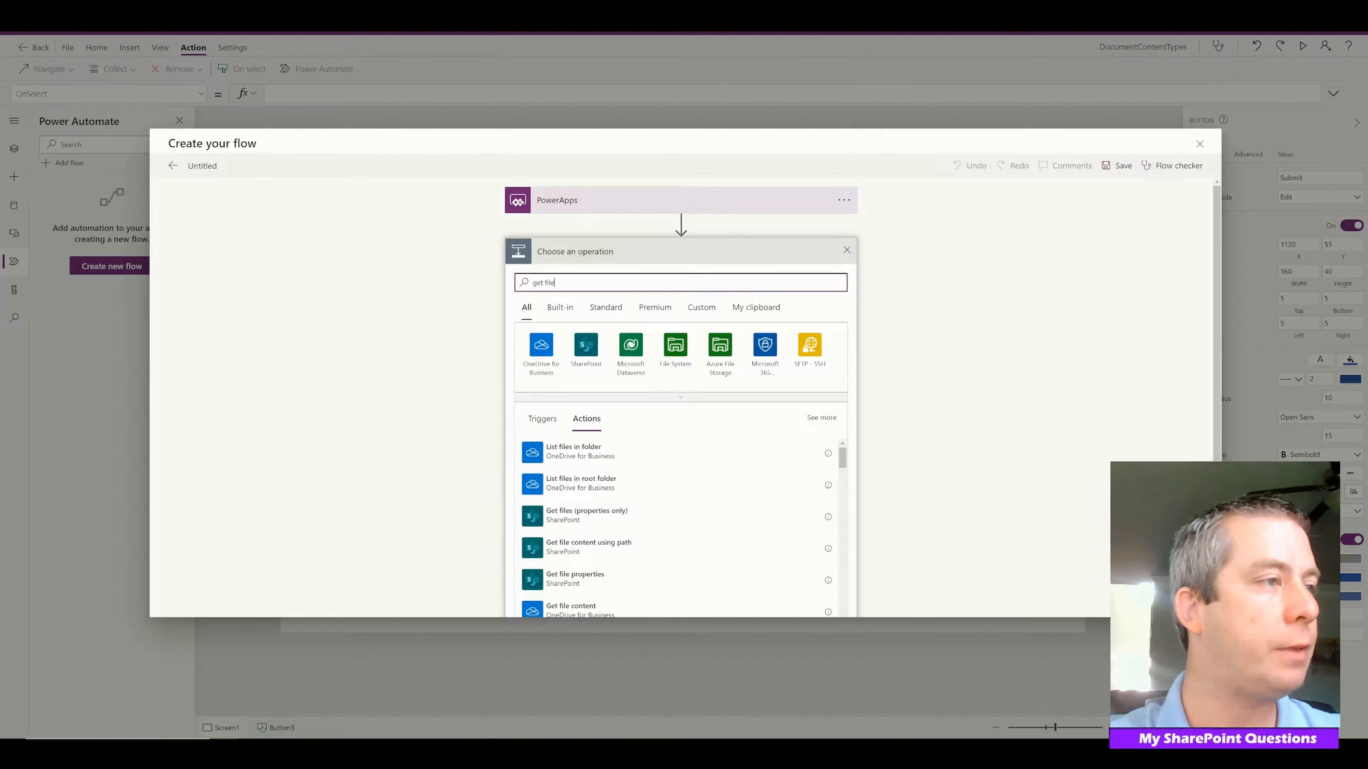
{"action": "type", "text": " content"}
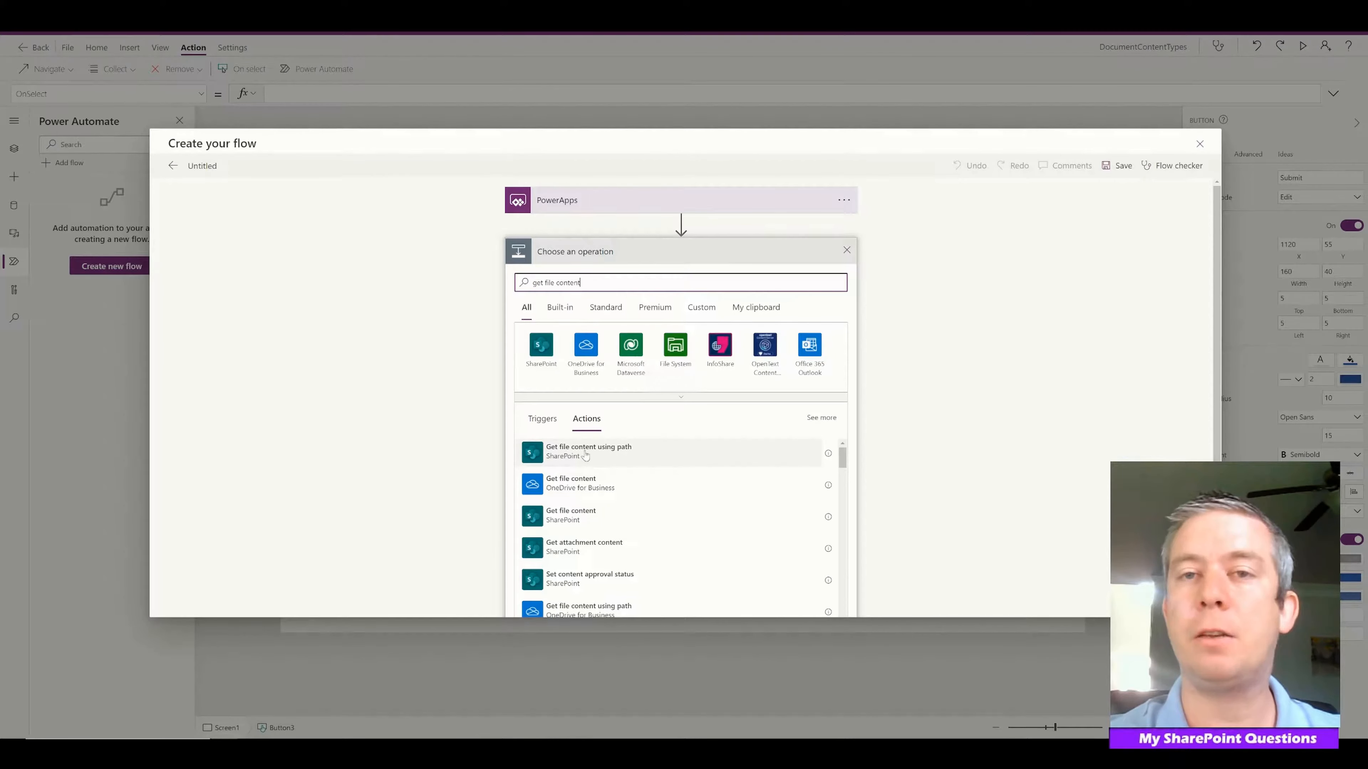
{"action": "left_click", "coordinate": [668, 462]}
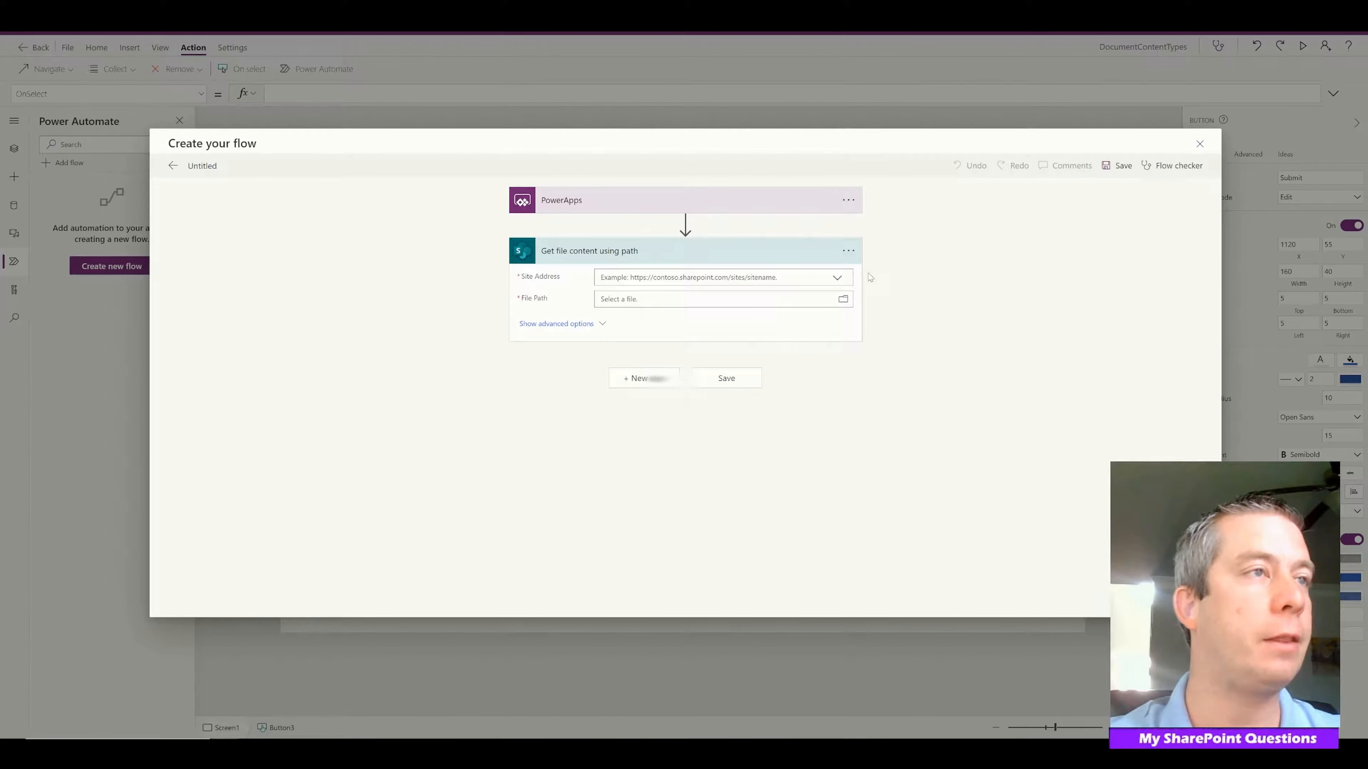
Point the file content action to the TaskList site and the file /SiteAssets/RegularProjectTemplate.docx.
{"action": "left_click", "coordinate": [843, 299]}
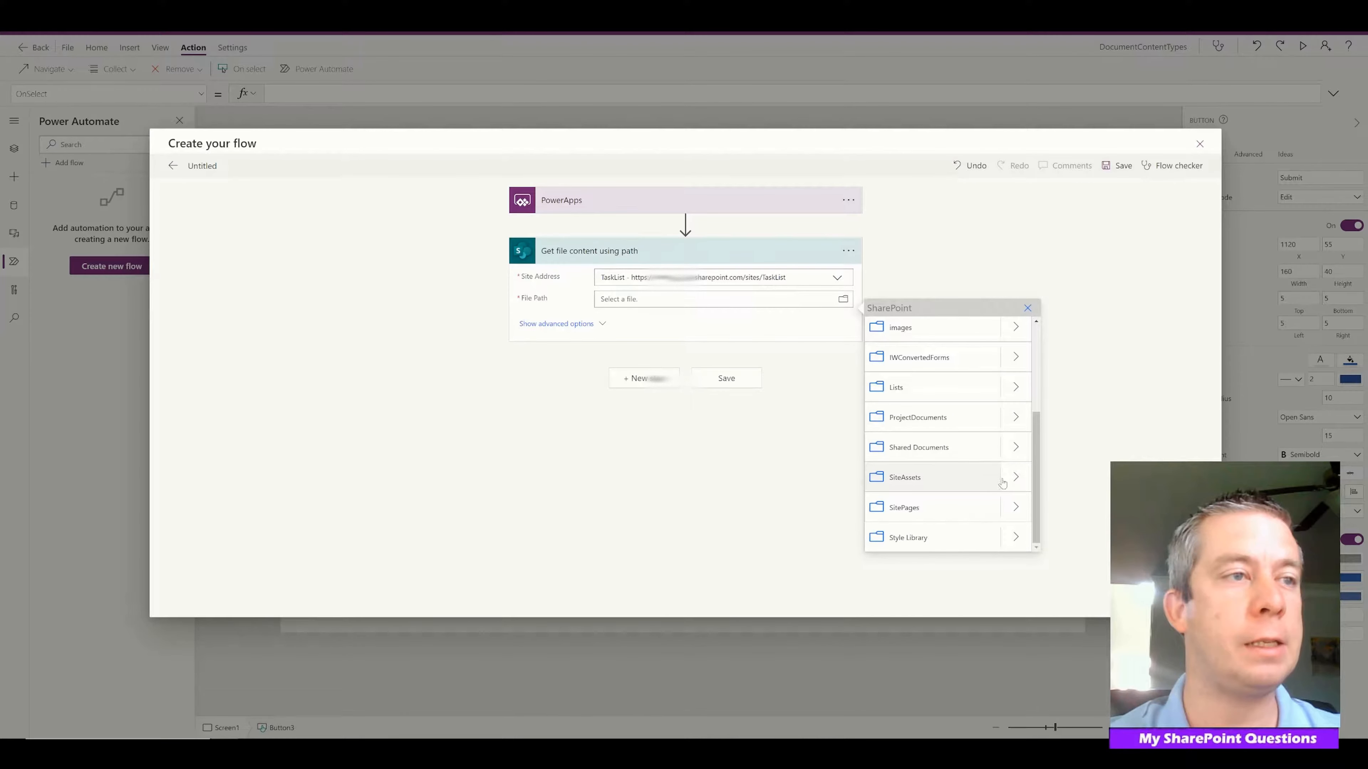
{"action": "left_click", "coordinate": [1016, 479]}
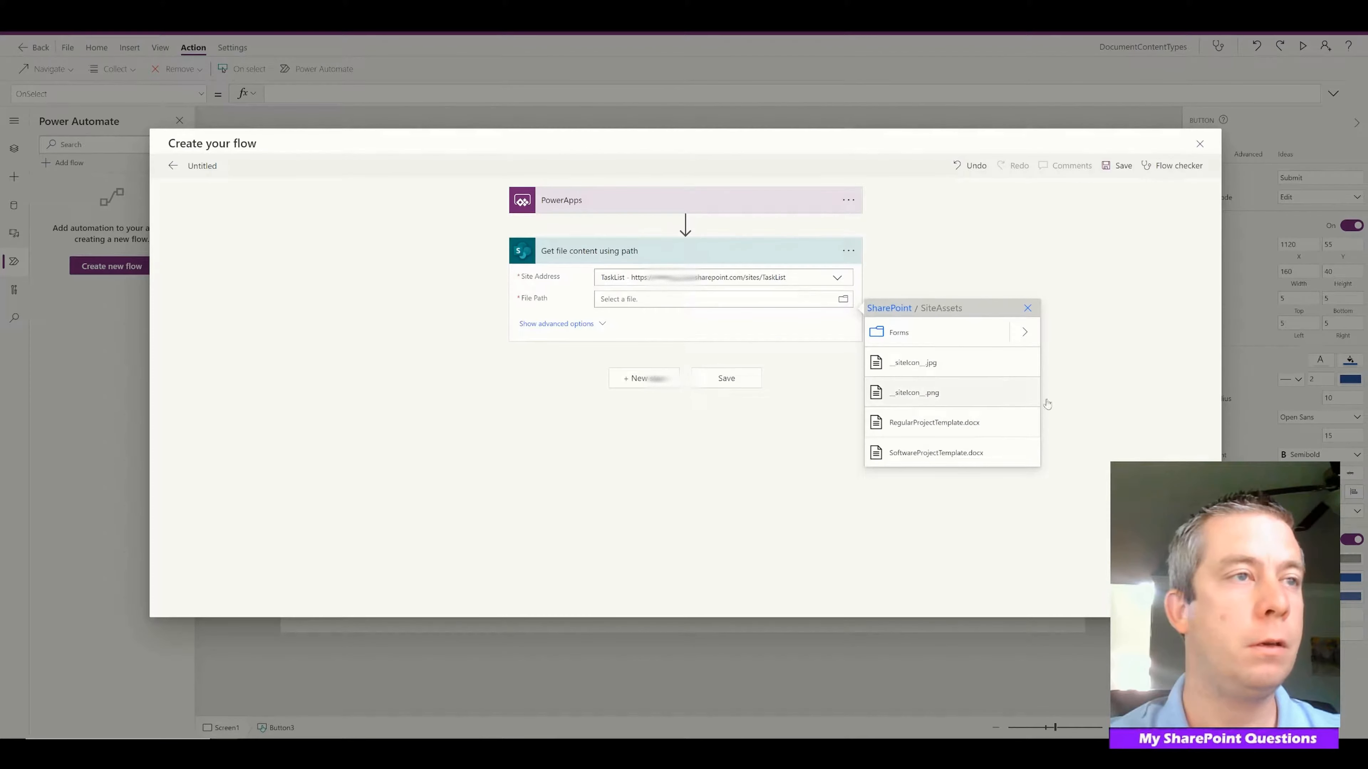
{"action": "left_click", "coordinate": [923, 425]}
Add a second SharePoint "Get file content using path" action below the first one.
{"action": "left_click", "coordinate": [643, 385]}
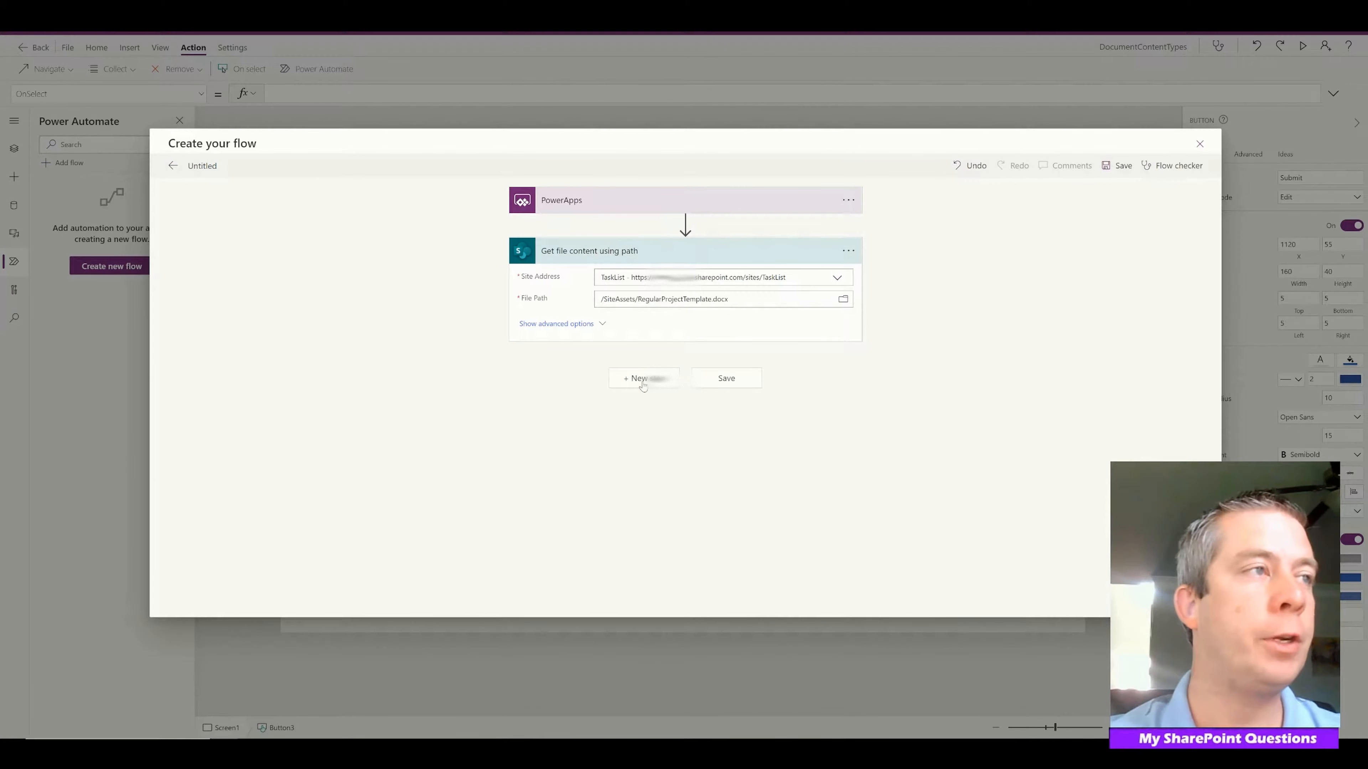
{"action": "left_click", "coordinate": [644, 379]}
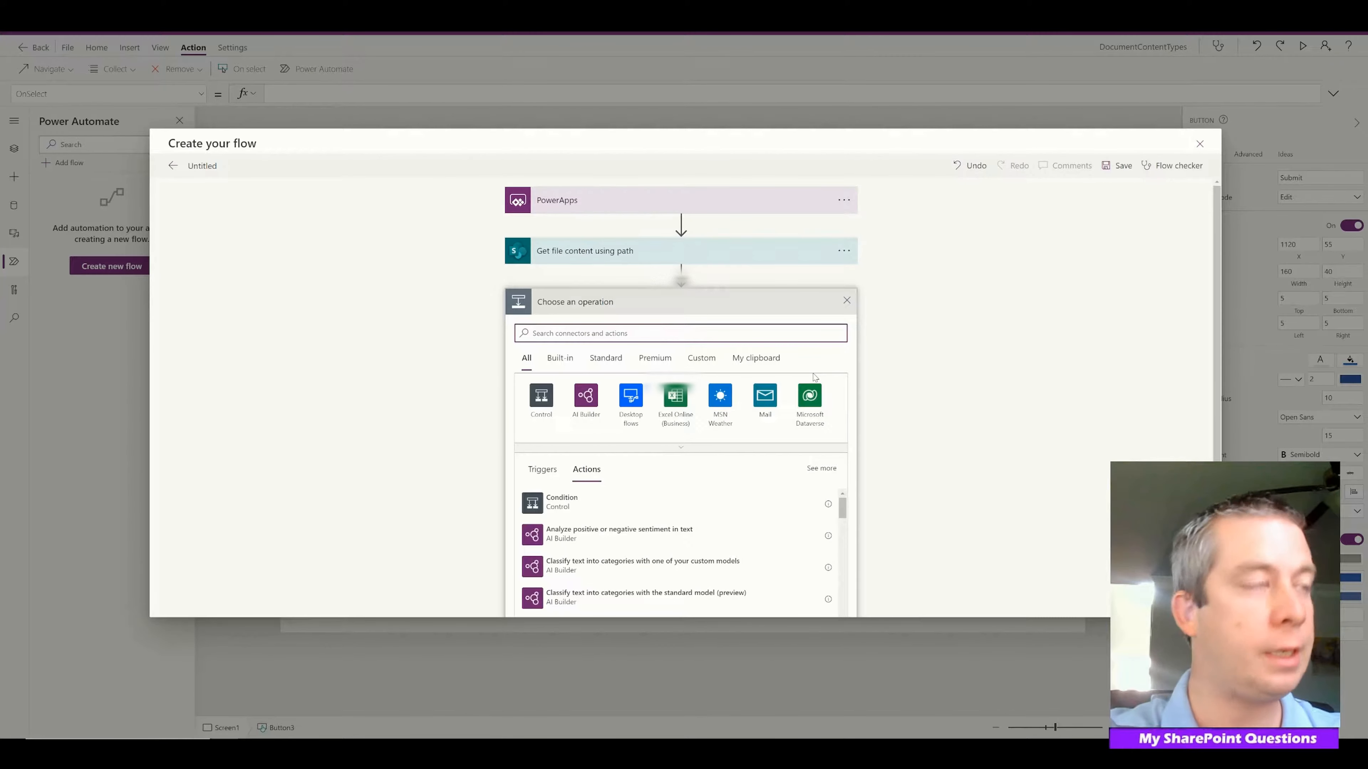
{"action": "type", "text": "get file content"}
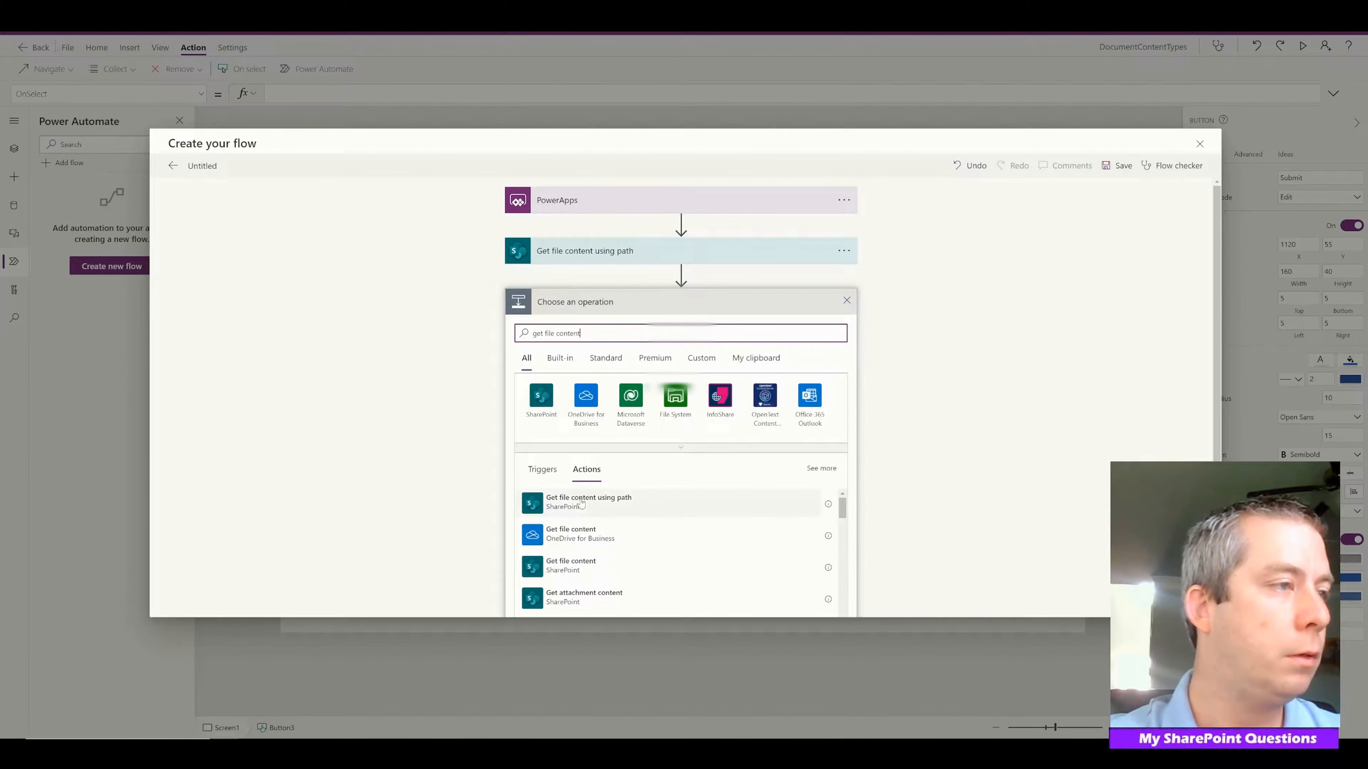
{"action": "left_click", "coordinate": [580, 503]}
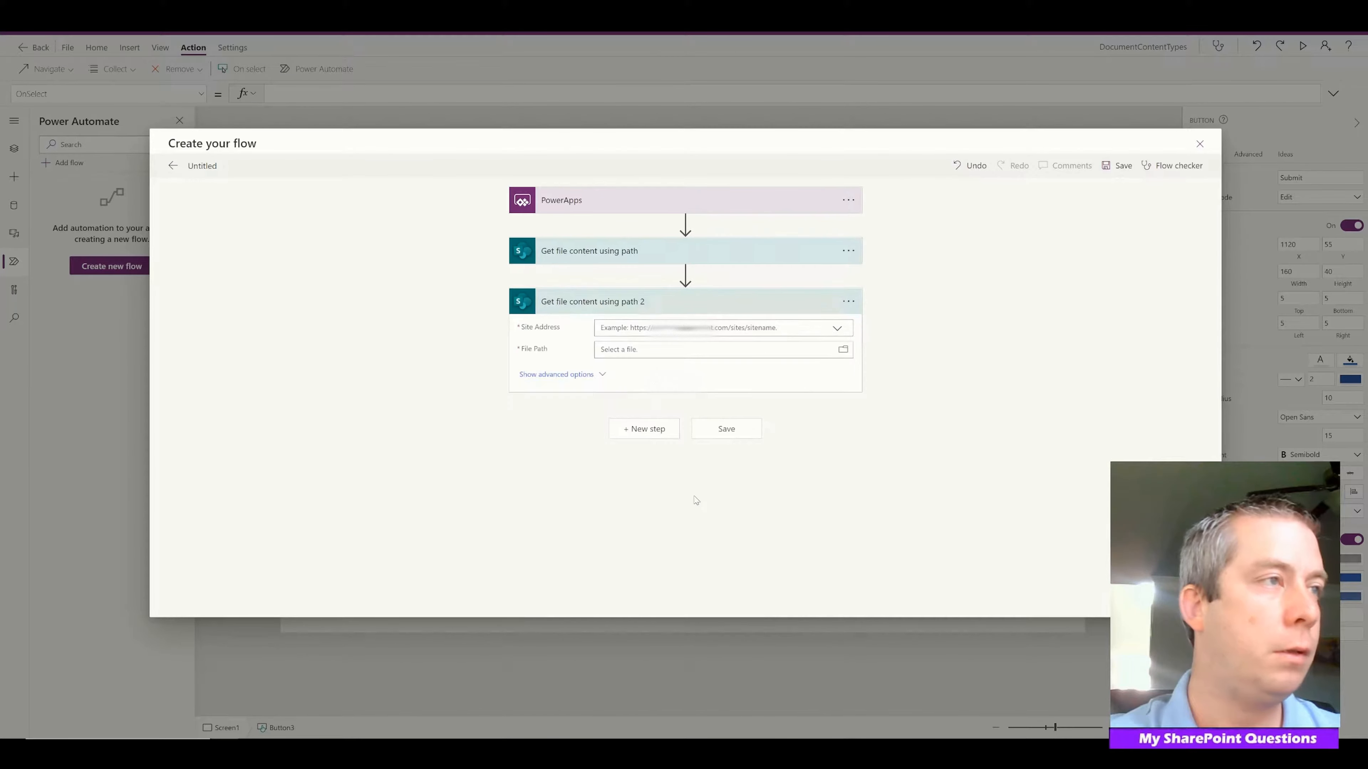
Point the second Get file content using path action to the TaskList site and /SiteAssets/SoftwareProjectTemplate.docx.
{"action": "left_click", "coordinate": [843, 350]}
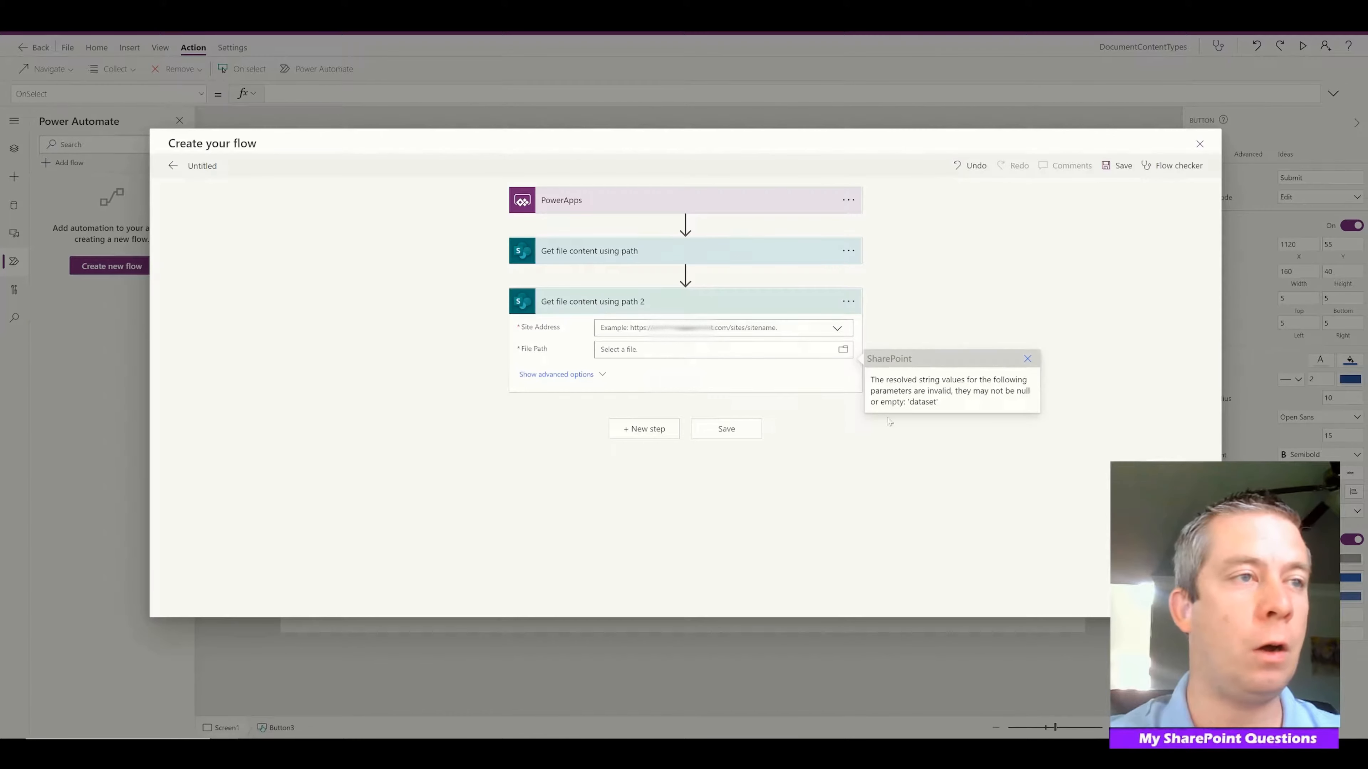
{"action": "left_click", "coordinate": [838, 329]}
{"action": "left_click", "coordinate": [843, 349]}
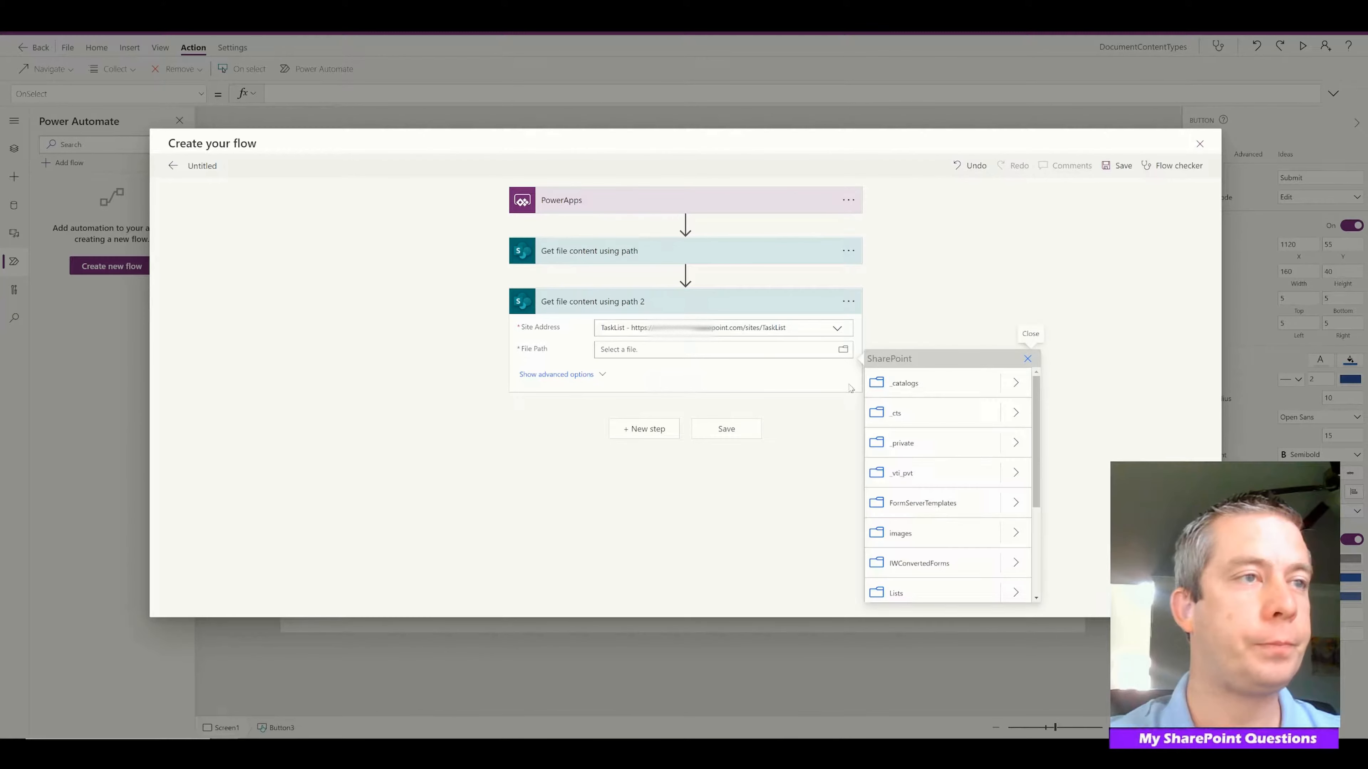
{"action": "scroll", "coordinate": [953, 495], "scroll_direction": "down", "scroll_amount": 3}
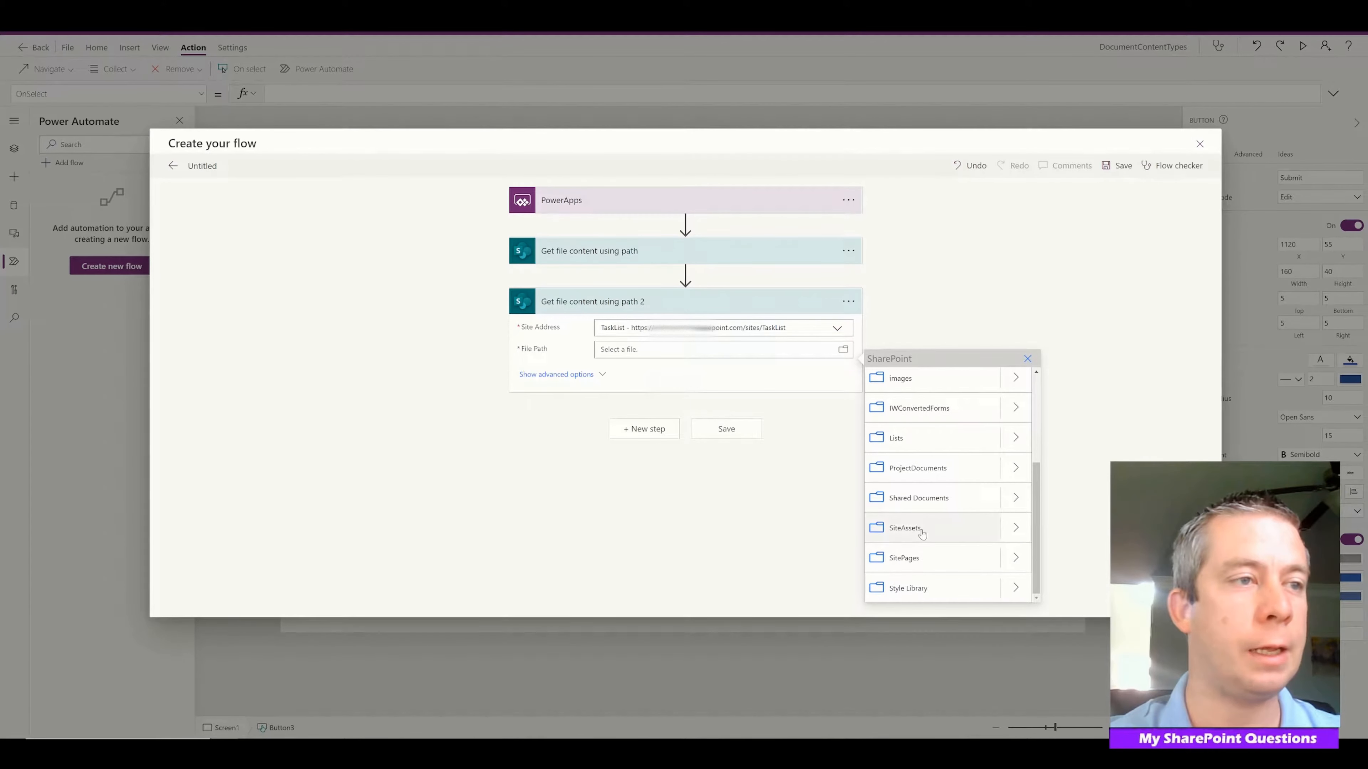
{"action": "left_click", "coordinate": [1015, 527]}
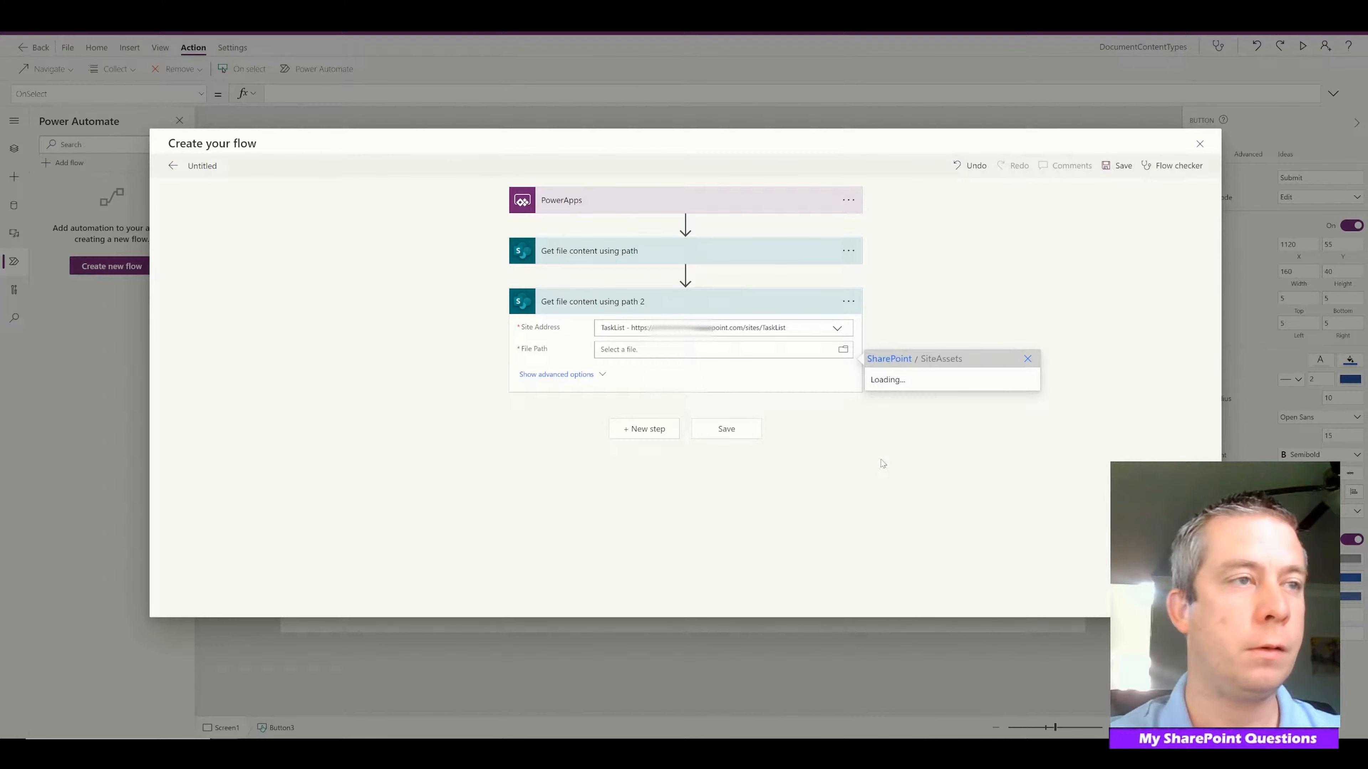
{"action": "left_click", "coordinate": [936, 503]}
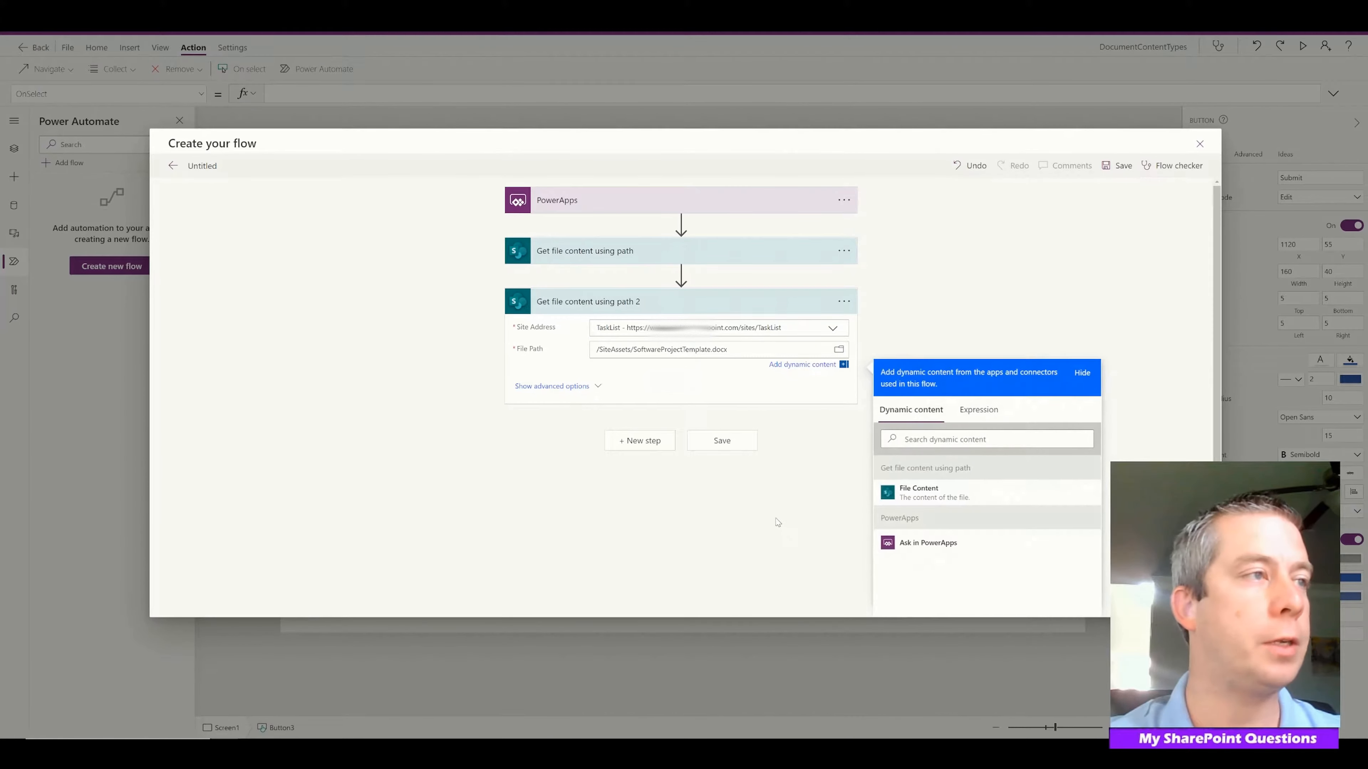
{"action": "left_click", "coordinate": [754, 534]}
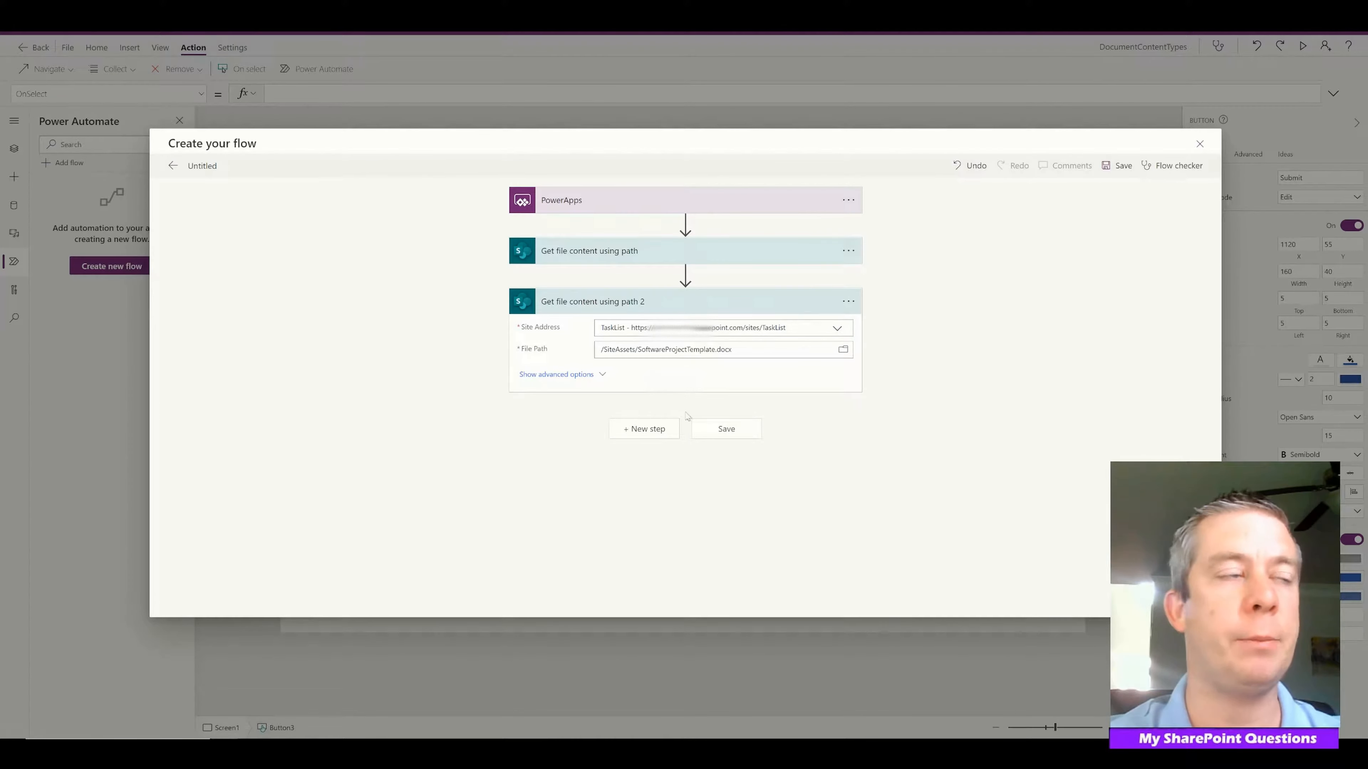
Add a SharePoint Create file action at the end of the flow with the TaskList site and the /ProjectDocuments folder.
{"action": "left_click", "coordinate": [644, 429]}
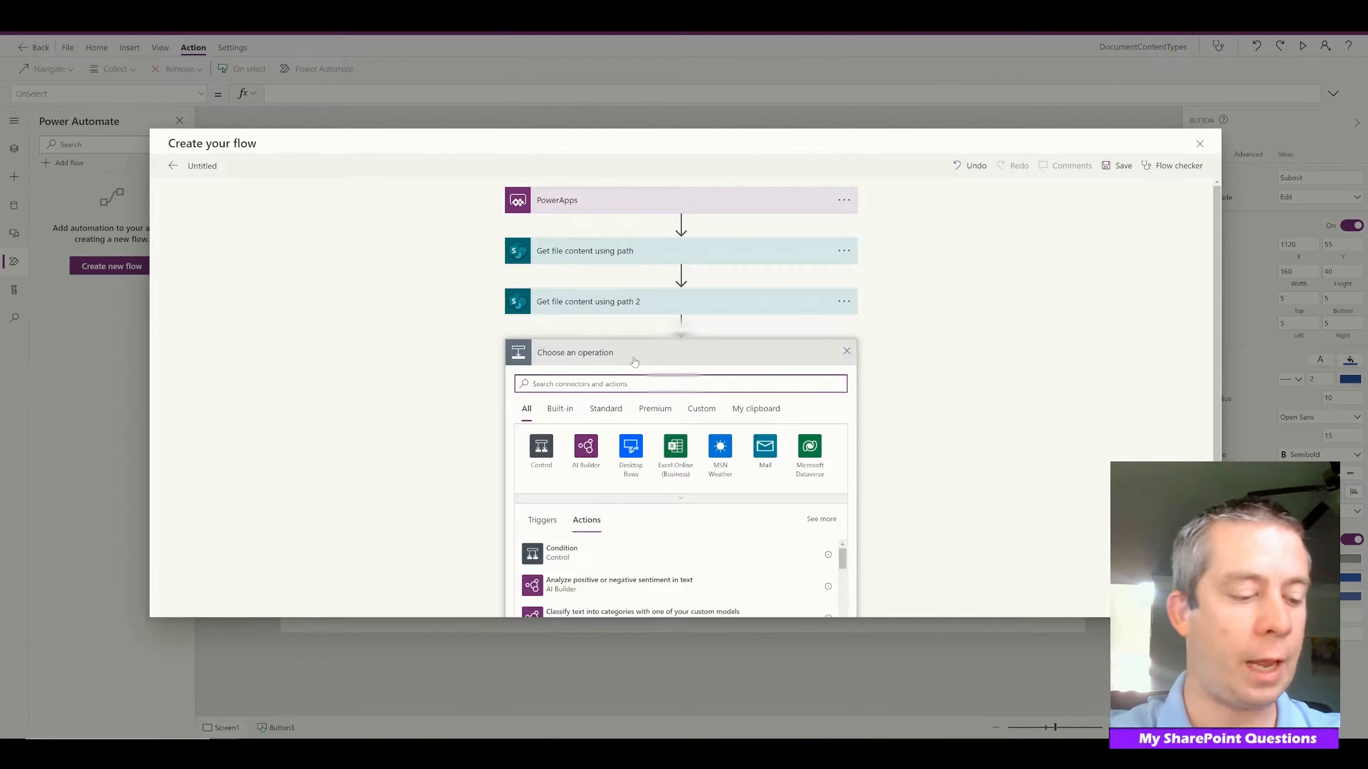
{"action": "type", "text": "create file"}
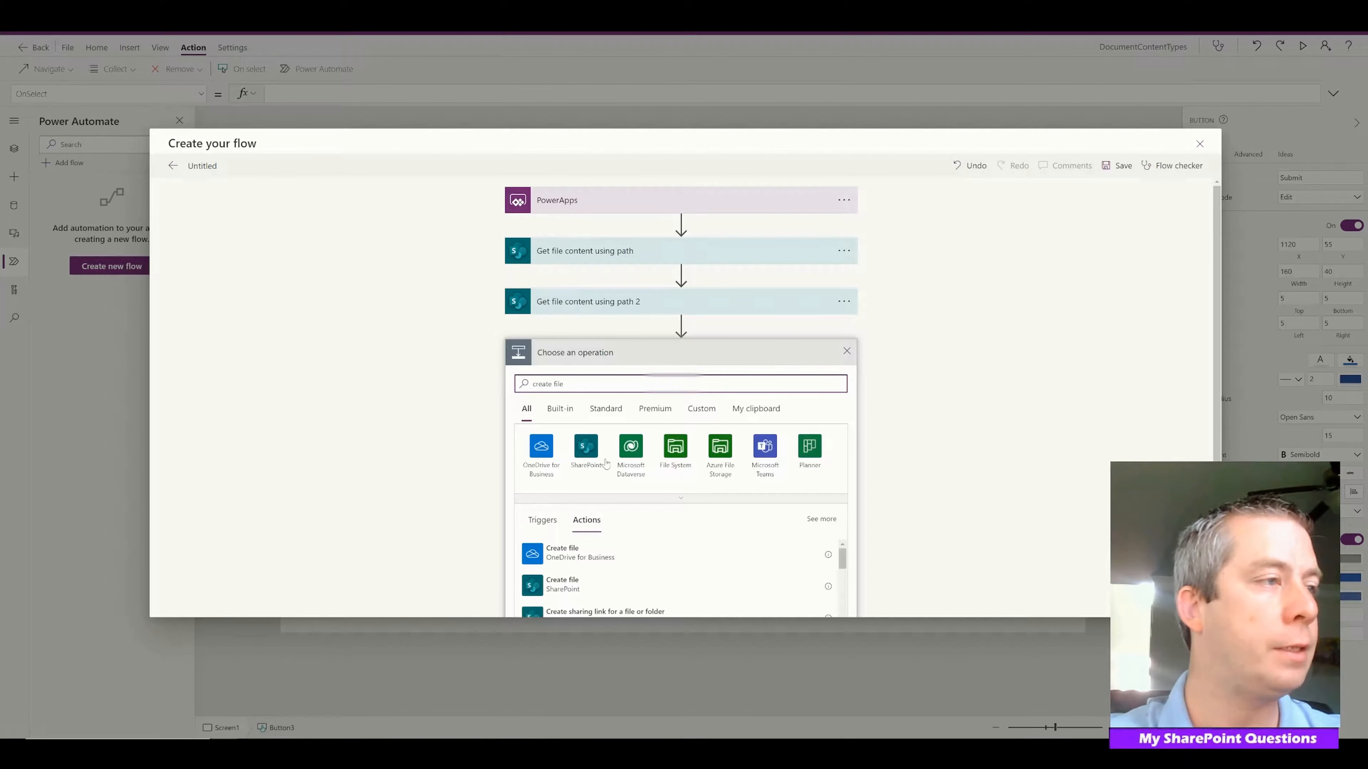
{"action": "left_click", "coordinate": [565, 555]}
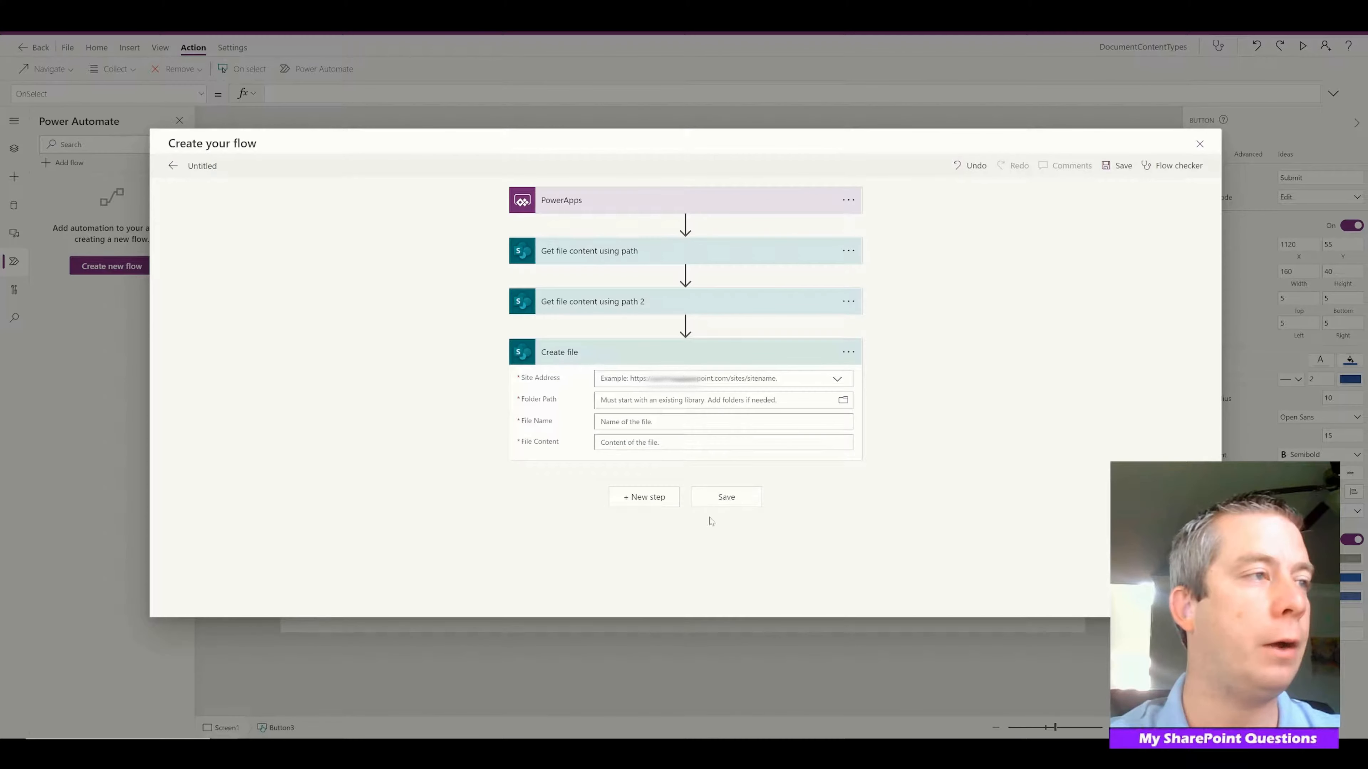
{"action": "left_click", "coordinate": [838, 379]}
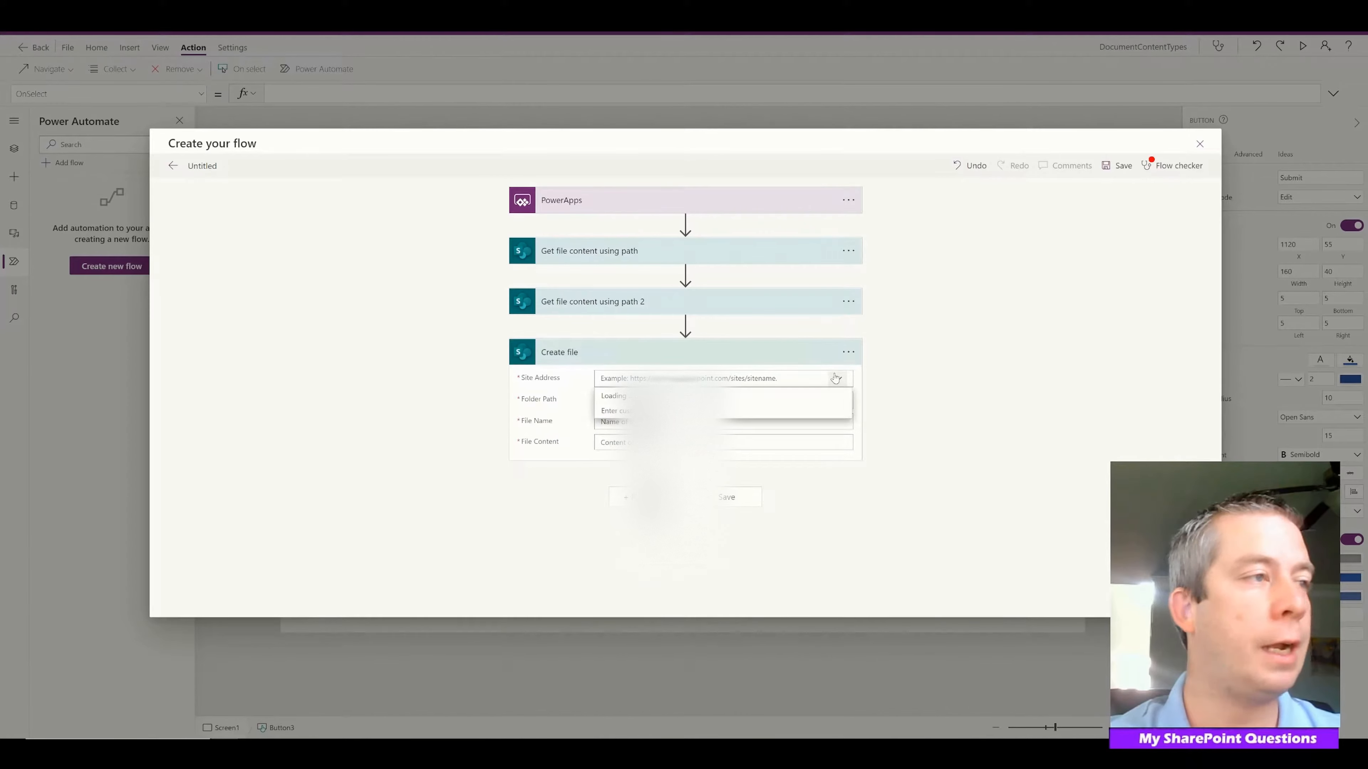
{"action": "scroll", "coordinate": [722, 474], "scroll_direction": "down", "scroll_amount": 1}
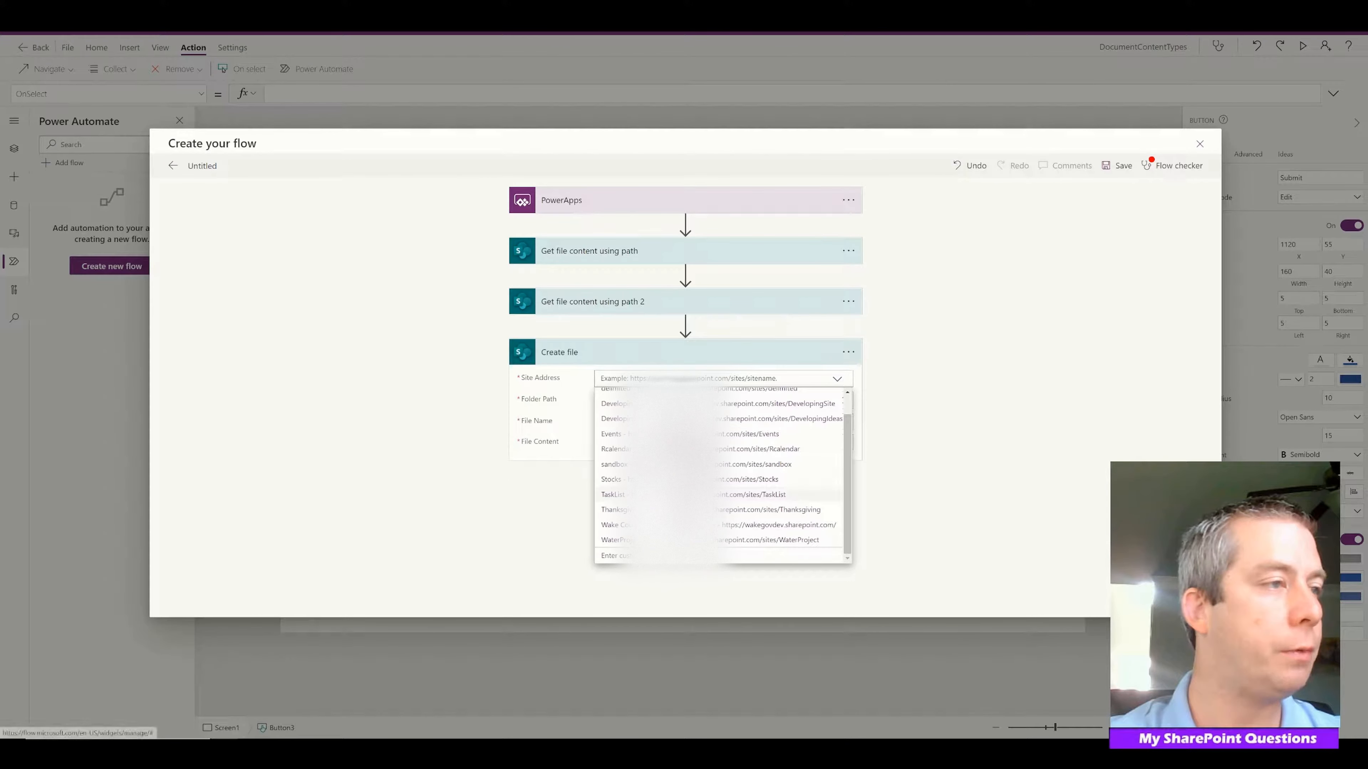
{"action": "left_click", "coordinate": [748, 495]}
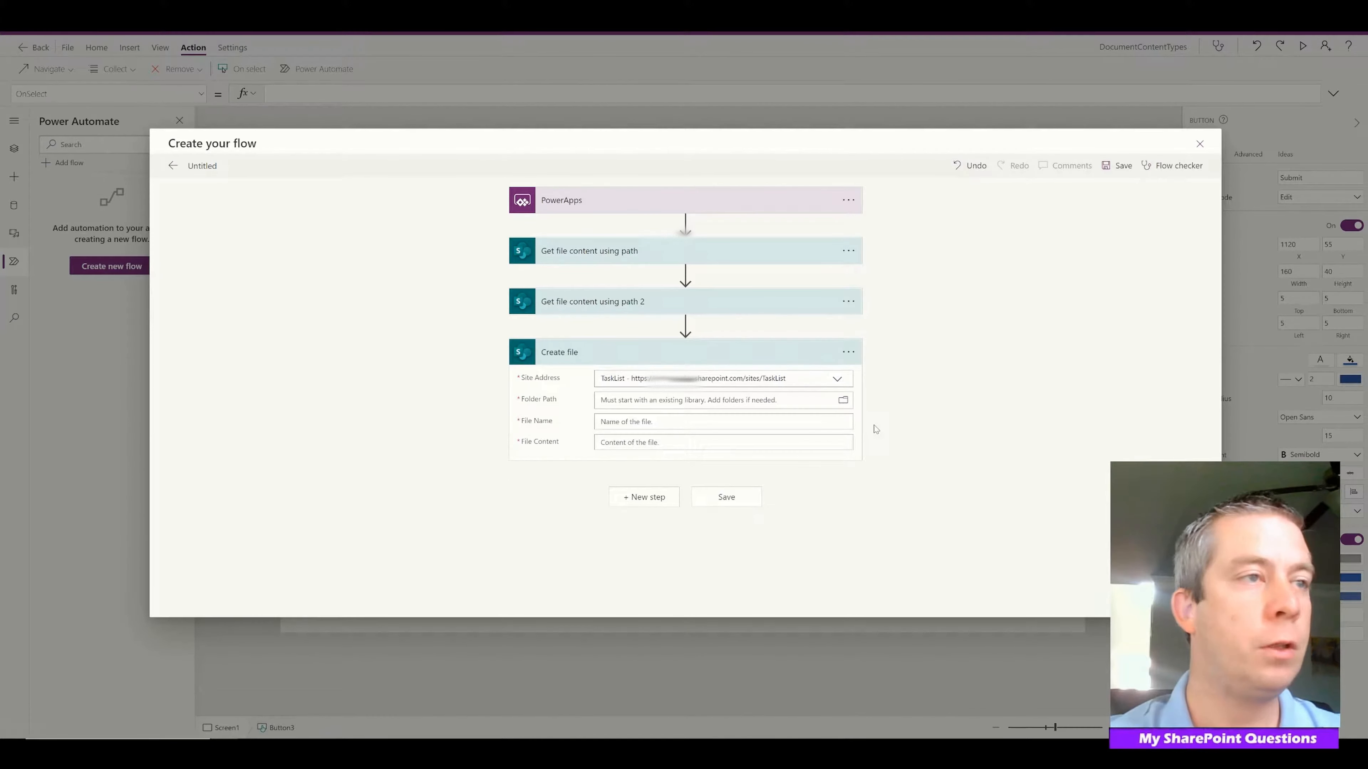
{"action": "left_click", "coordinate": [842, 400]}
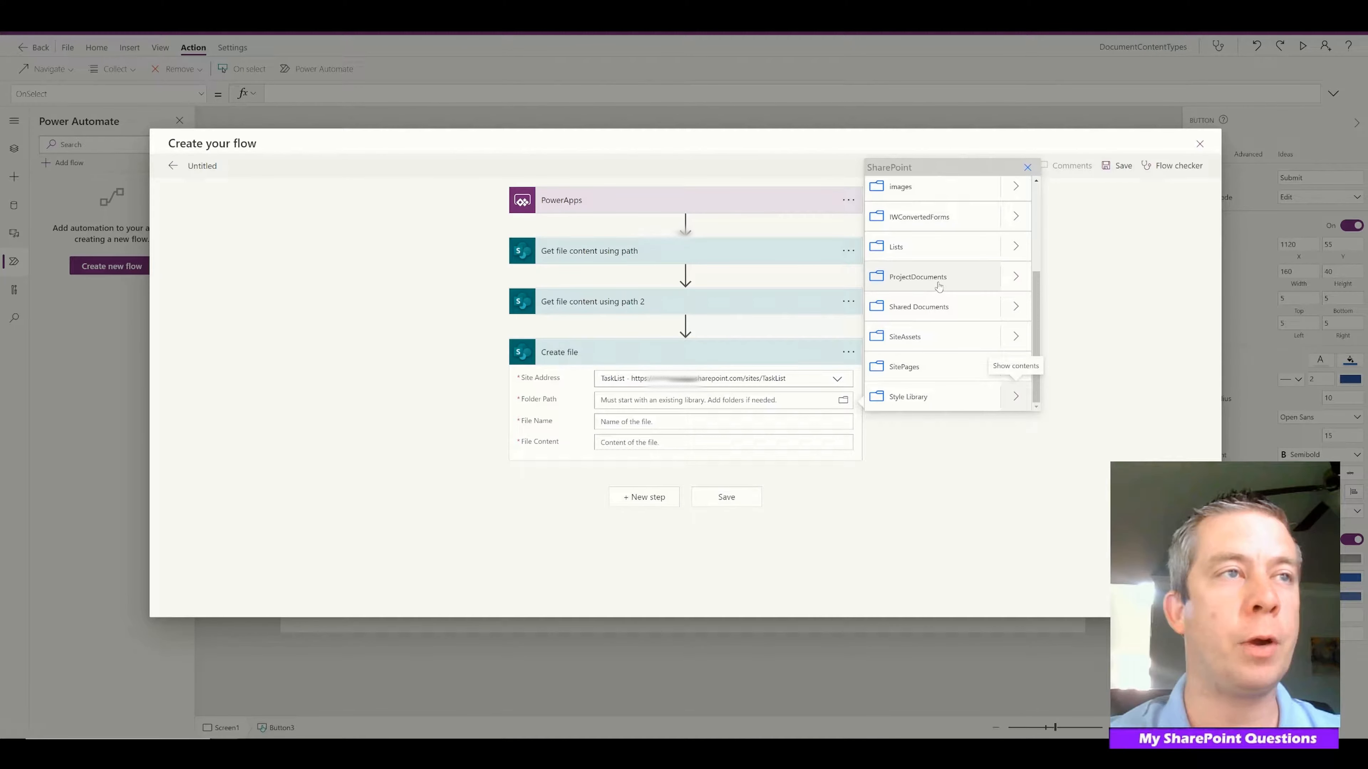
{"action": "left_click", "coordinate": [918, 276]}
Set the Create file action's File Name to the Ask in PowerApps dynamic content.
{"action": "left_click", "coordinate": [630, 436]}
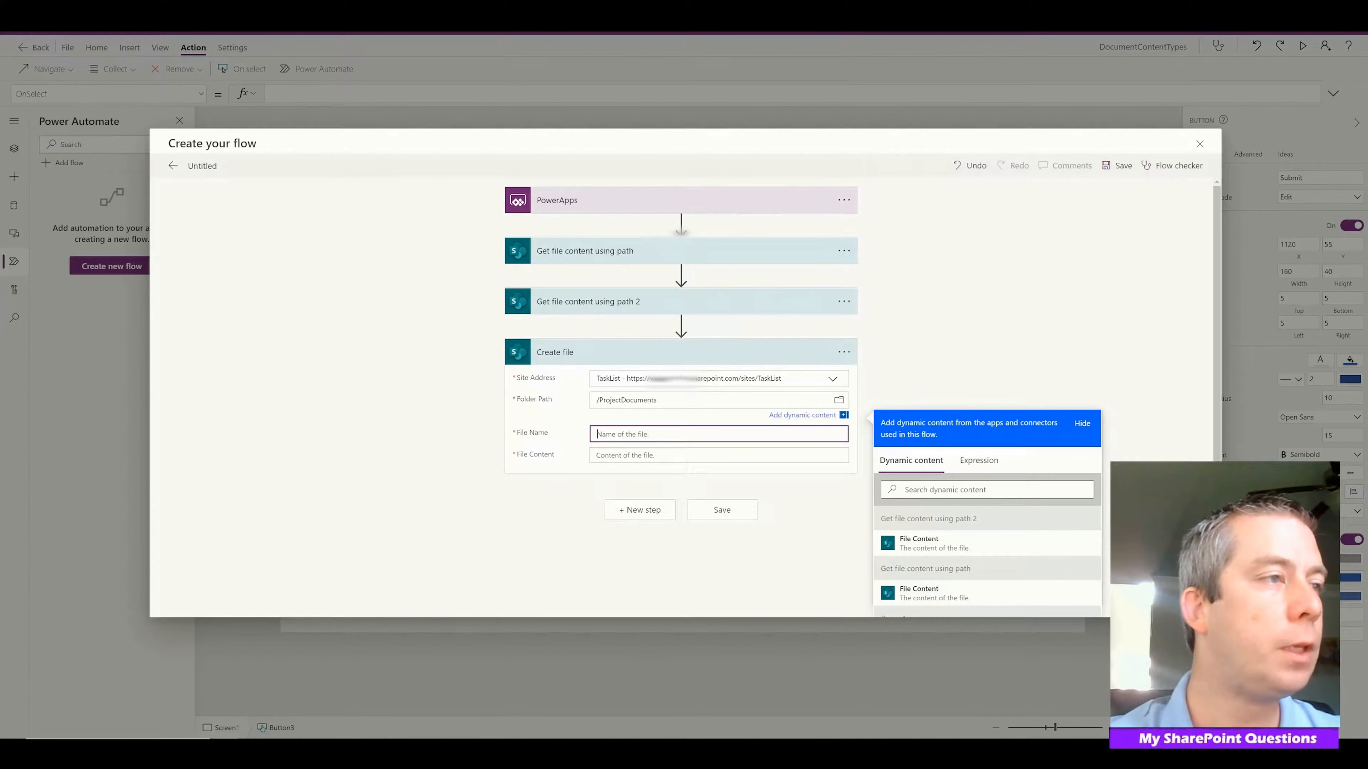
{"action": "scroll", "coordinate": [1078, 396], "scroll_direction": "down", "scroll_amount": 3}
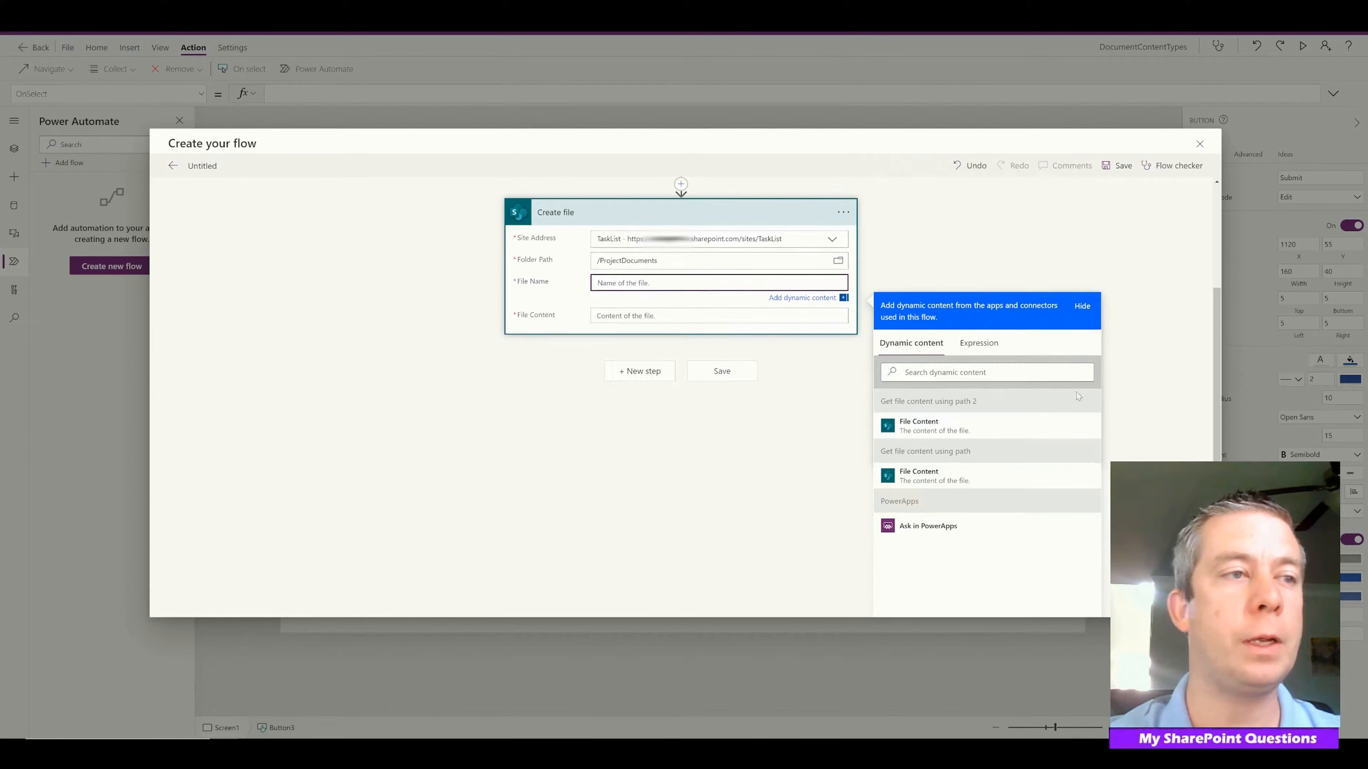
{"action": "left_click", "coordinate": [940, 531]}
{"action": "left_click", "coordinate": [620, 329]}
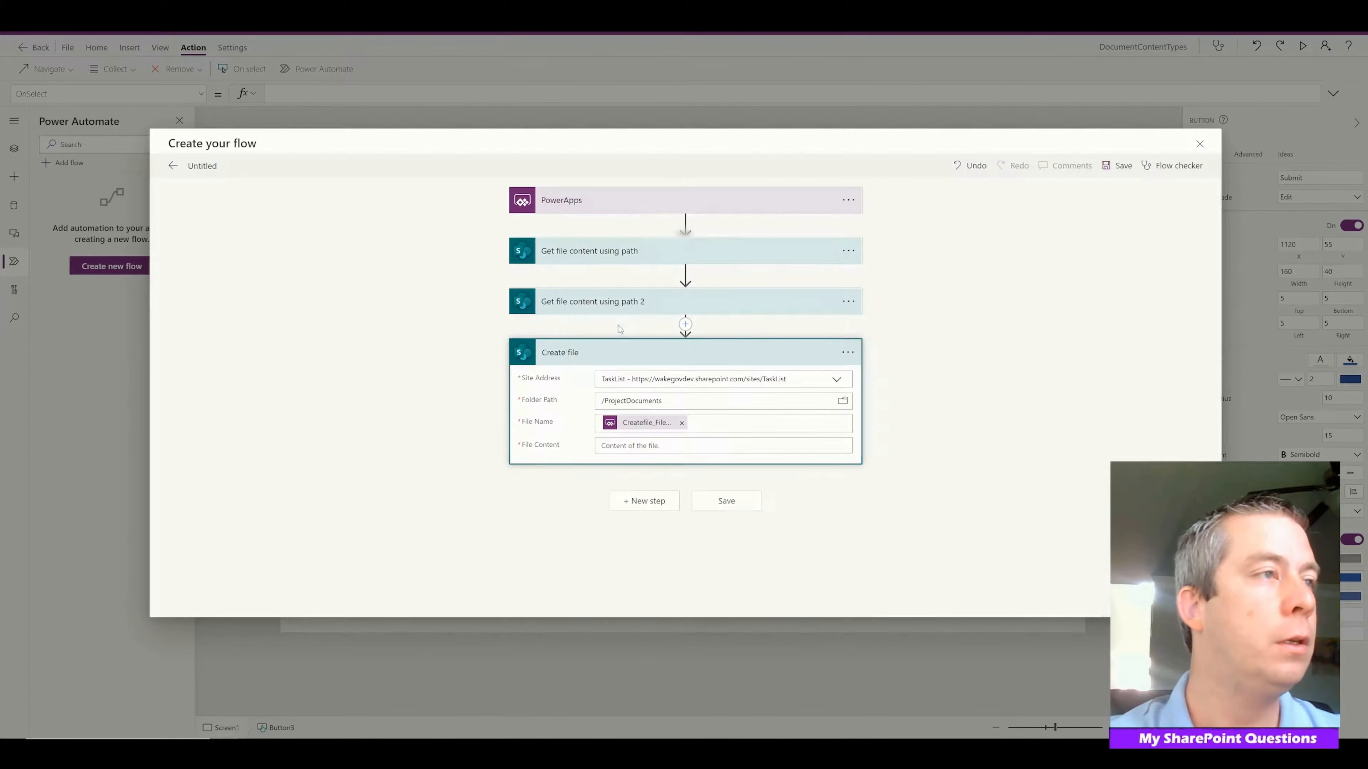
{"action": "left_click", "coordinate": [723, 446]}
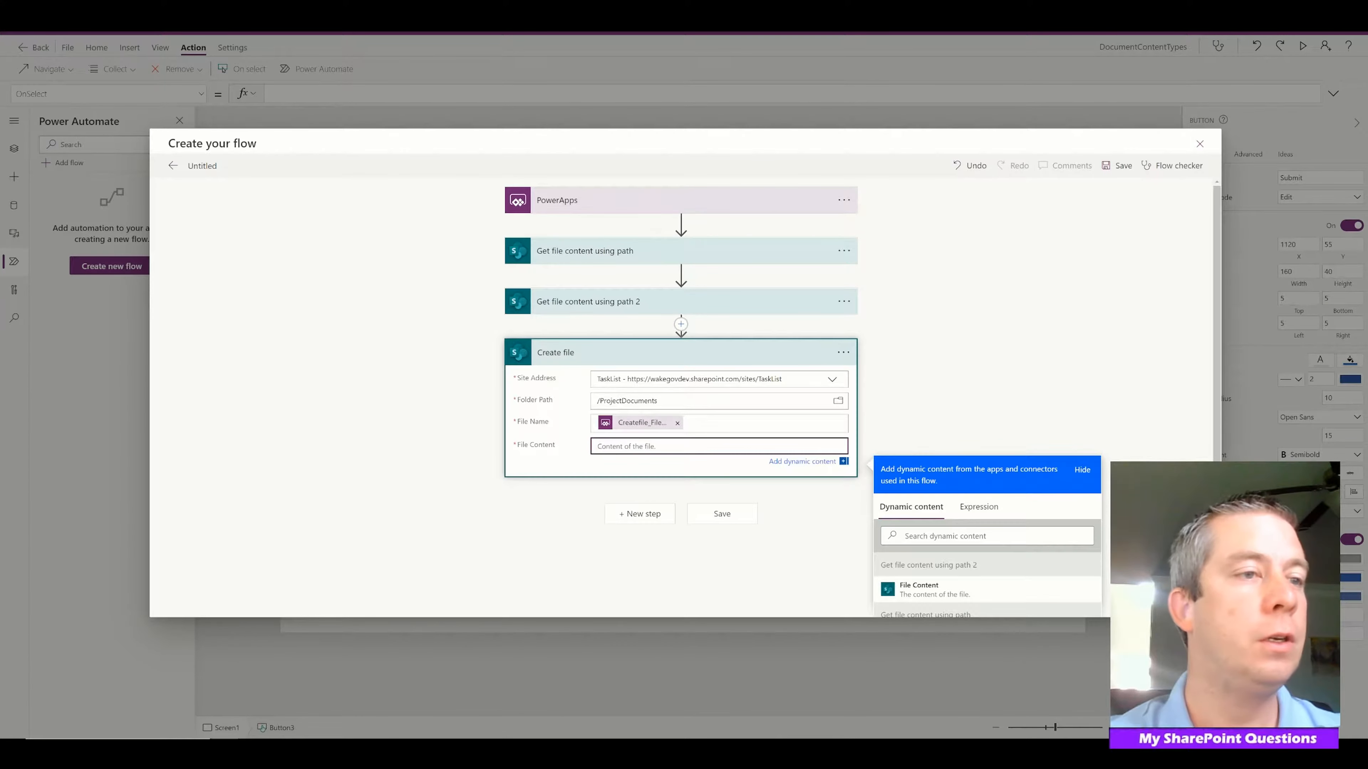
{"action": "scroll", "coordinate": [955, 498], "scroll_direction": "down", "scroll_amount": 3}
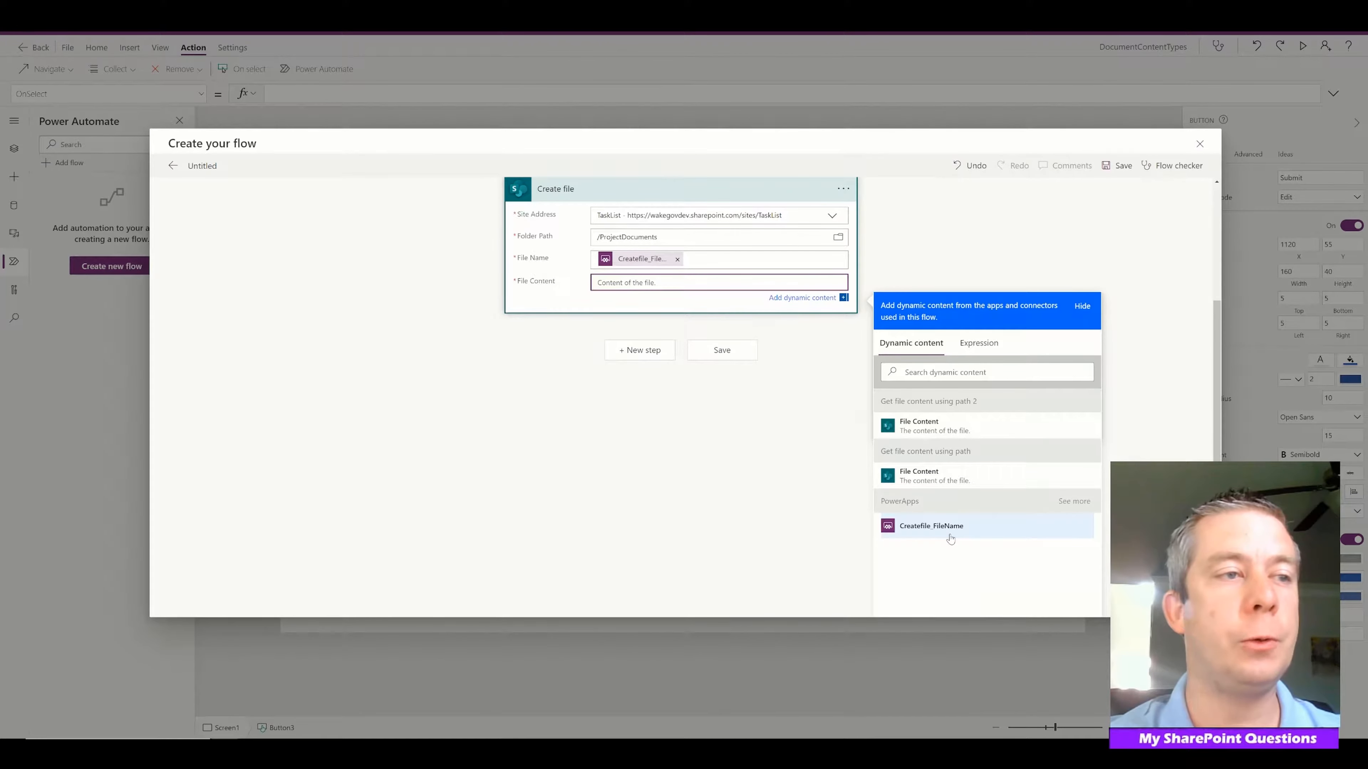
{"action": "scroll", "coordinate": [807, 291], "scroll_direction": "up", "scroll_amount": 3}
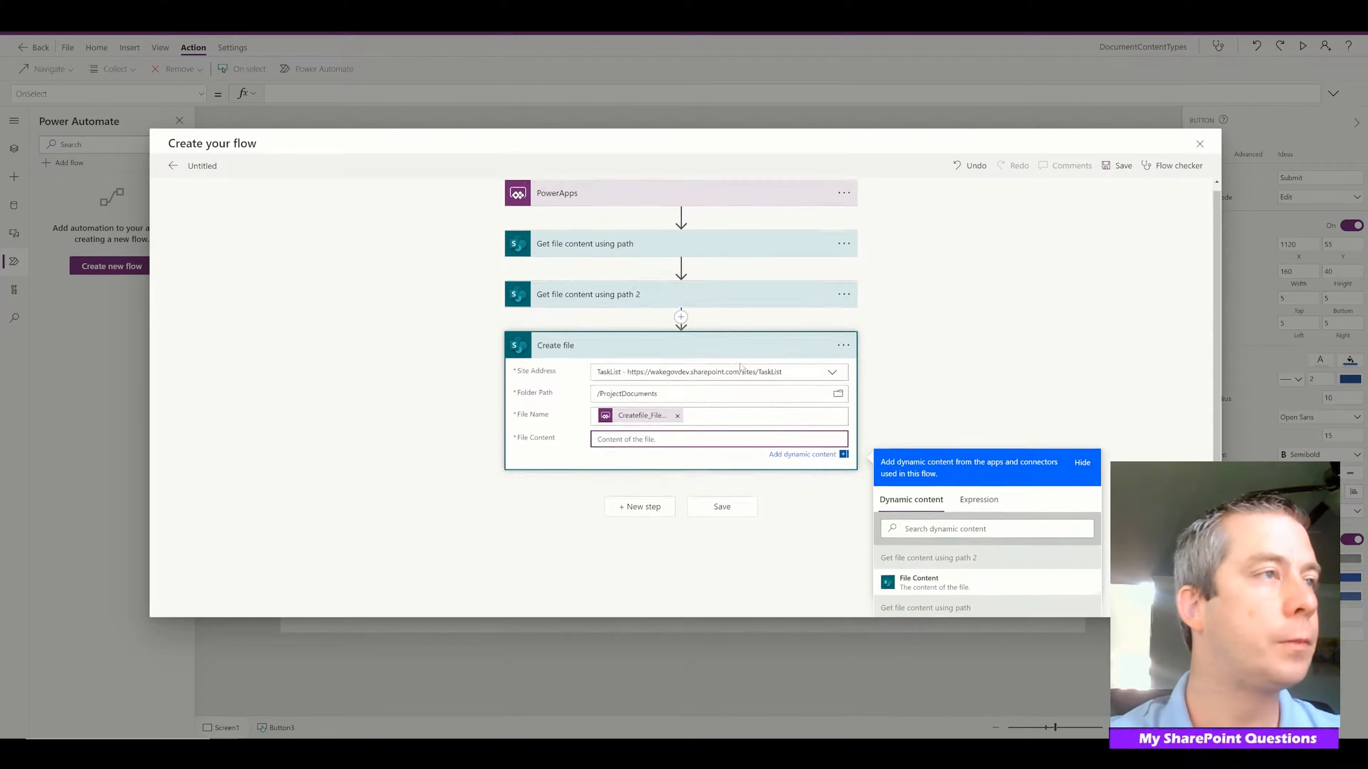
Rename the first Get file content using path action as File Content Regular Project.
{"action": "left_click", "coordinate": [848, 251]}
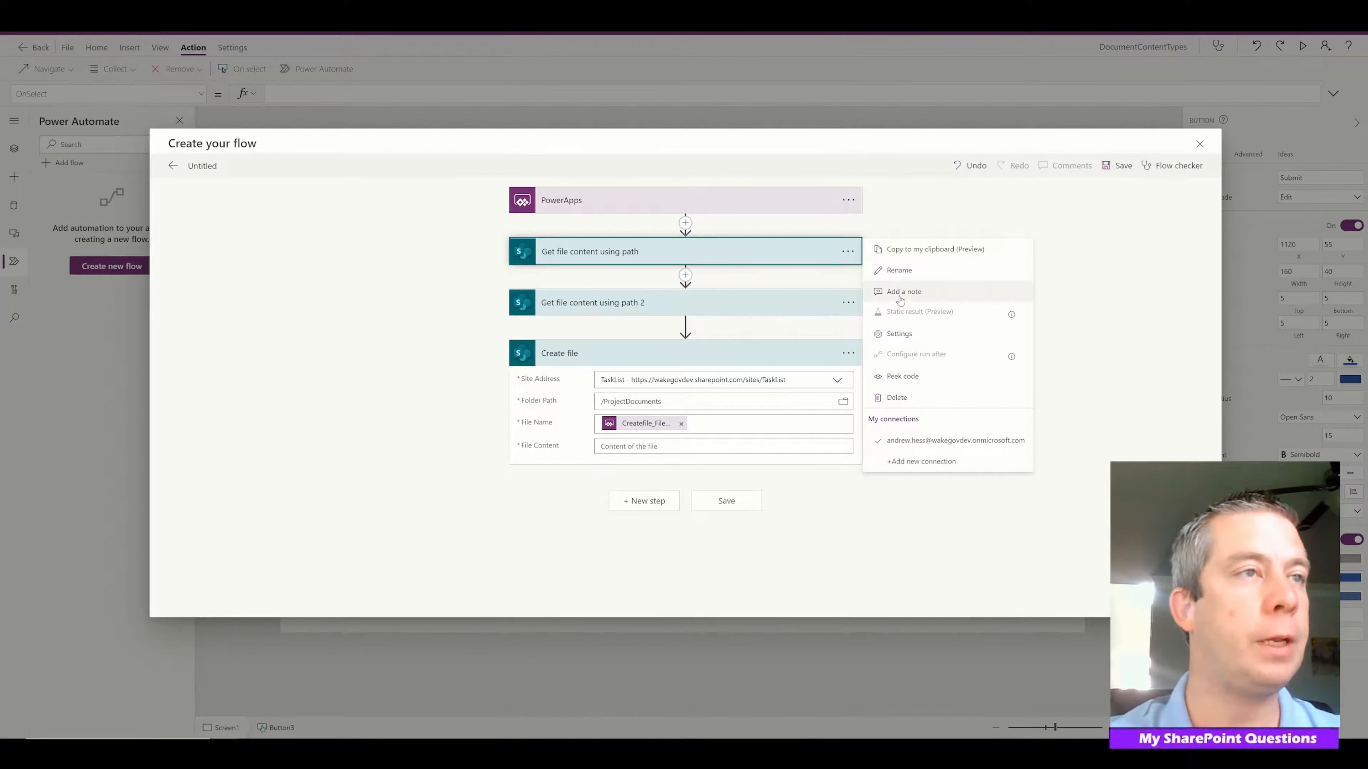
{"action": "left_click", "coordinate": [900, 271]}
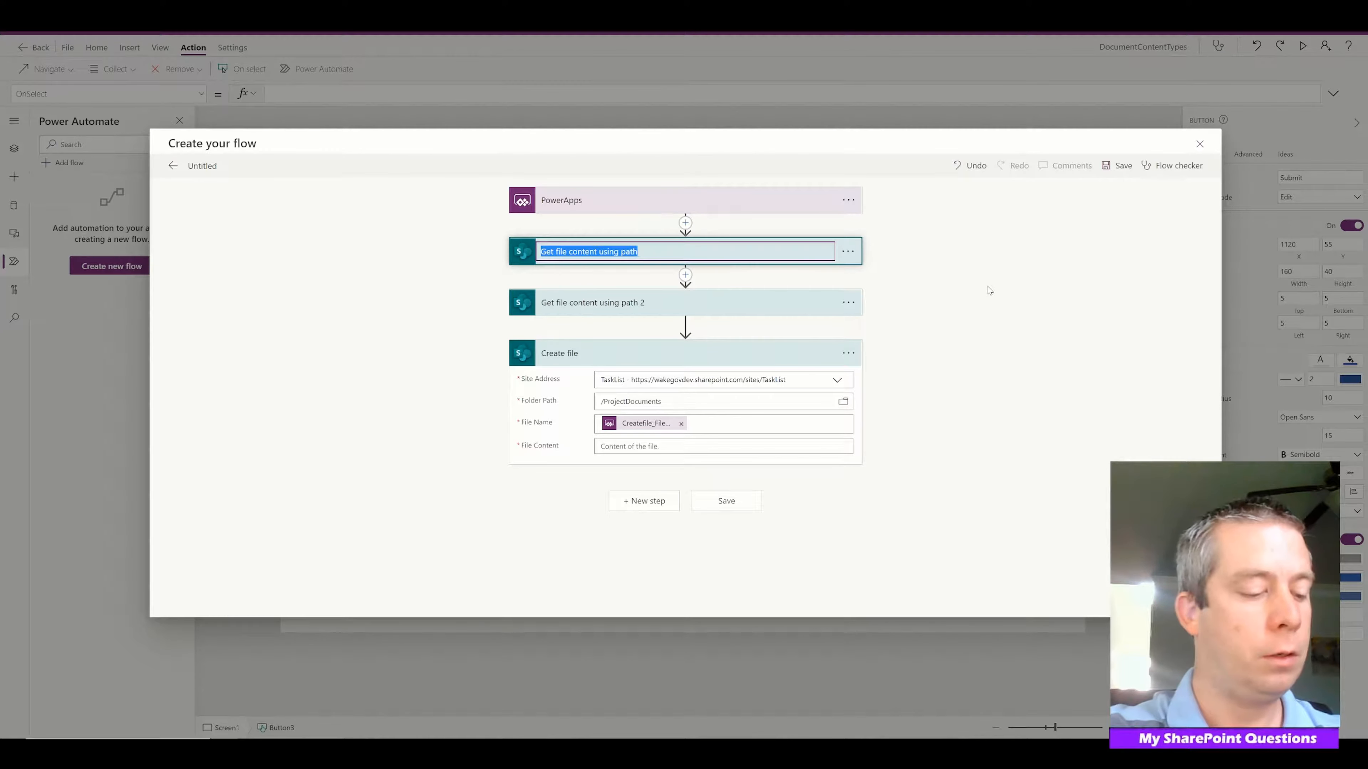
{"action": "type", "text": "F"}
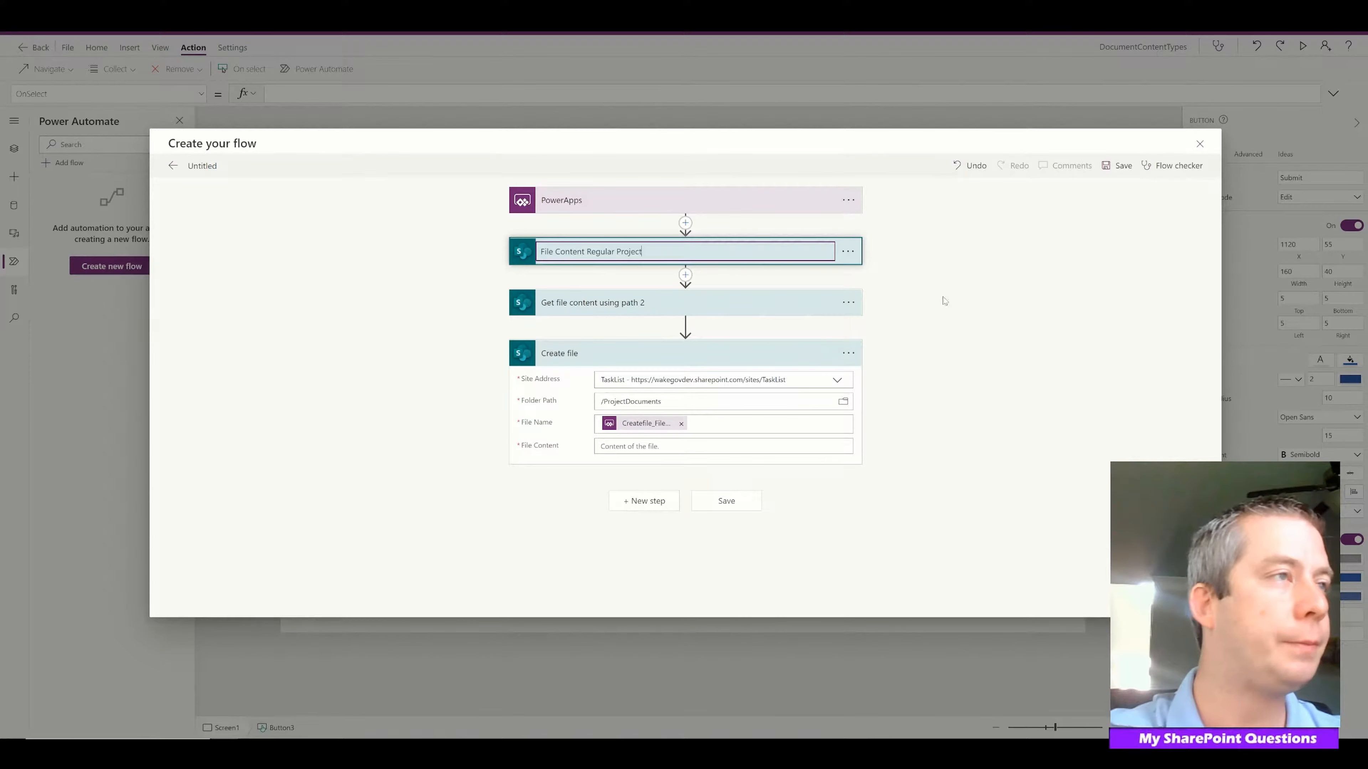
{"action": "key", "text": "Return"}
Rename the Get file content using path 2 action as File Content Software Project.
{"action": "left_click", "coordinate": [848, 302]}
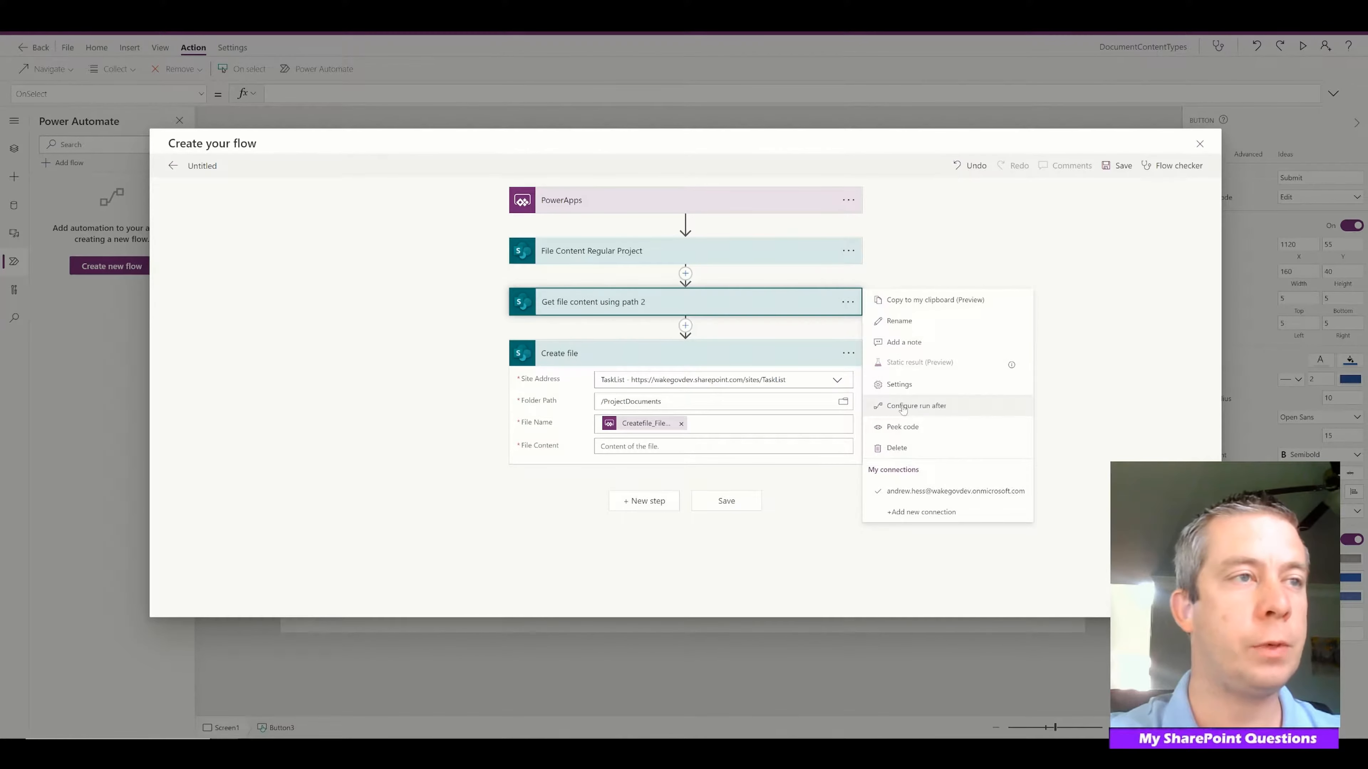
{"action": "left_click", "coordinate": [901, 322]}
{"action": "type", "text": "File Content Software Project"}
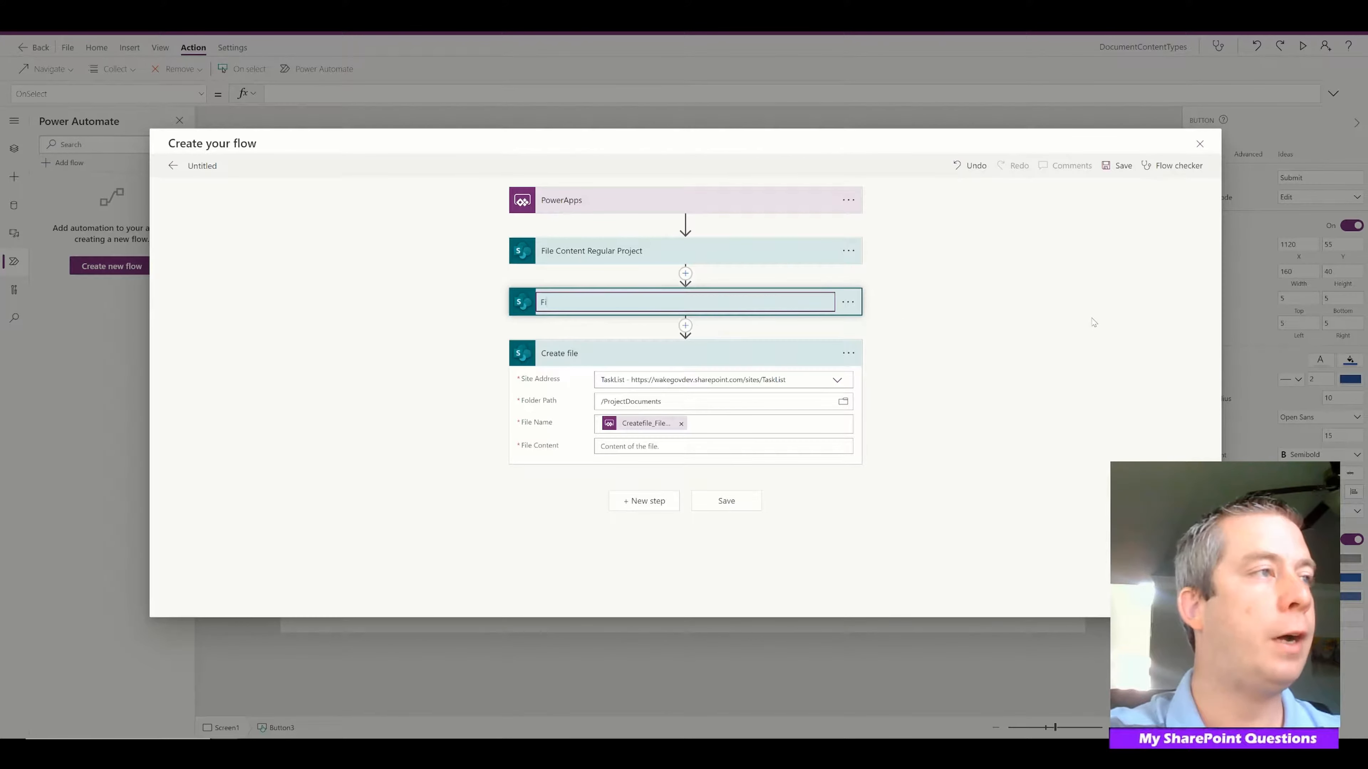
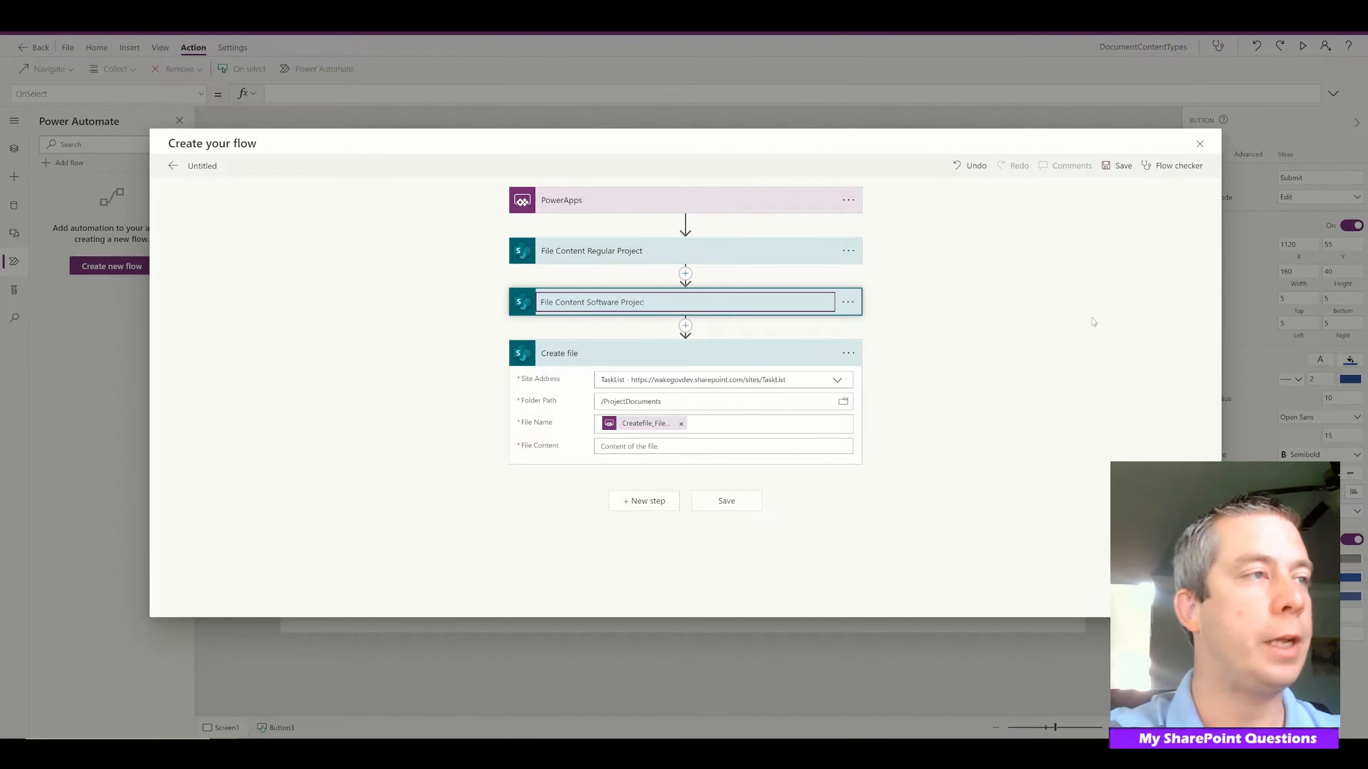
{"action": "left_click", "coordinate": [1107, 330]}
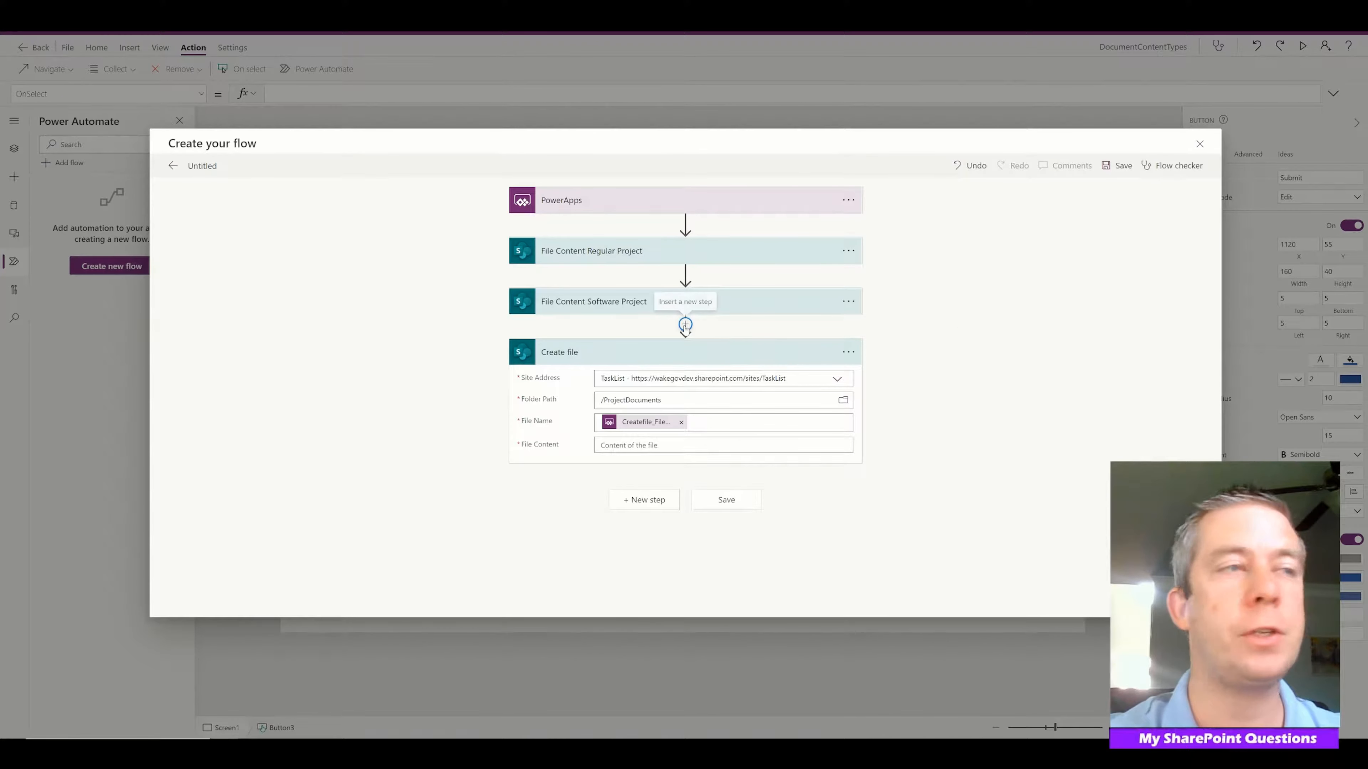
Insert a Condition control between the File Content Software Project and Create file actions.
{"action": "left_click", "coordinate": [685, 324]}
{"action": "left_click", "coordinate": [668, 345]}
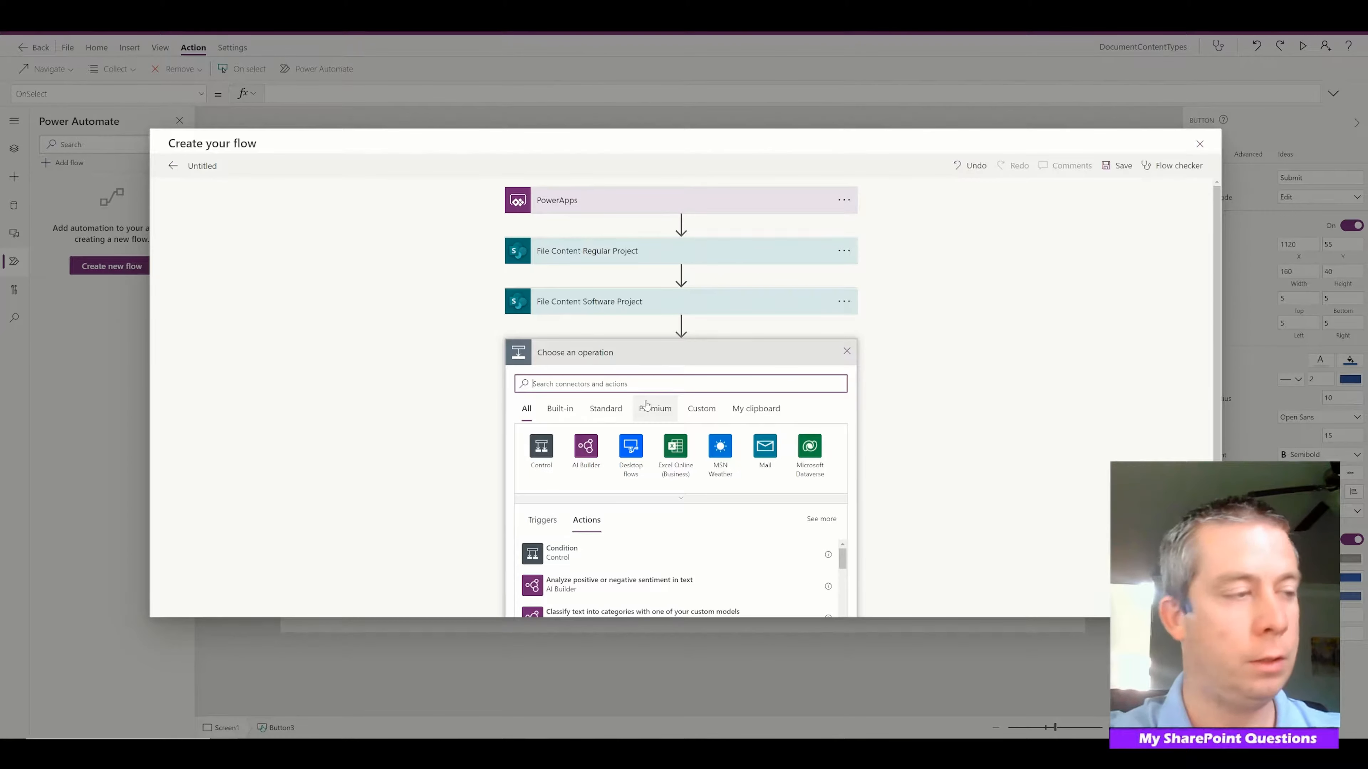
{"action": "left_click", "coordinate": [573, 554]}
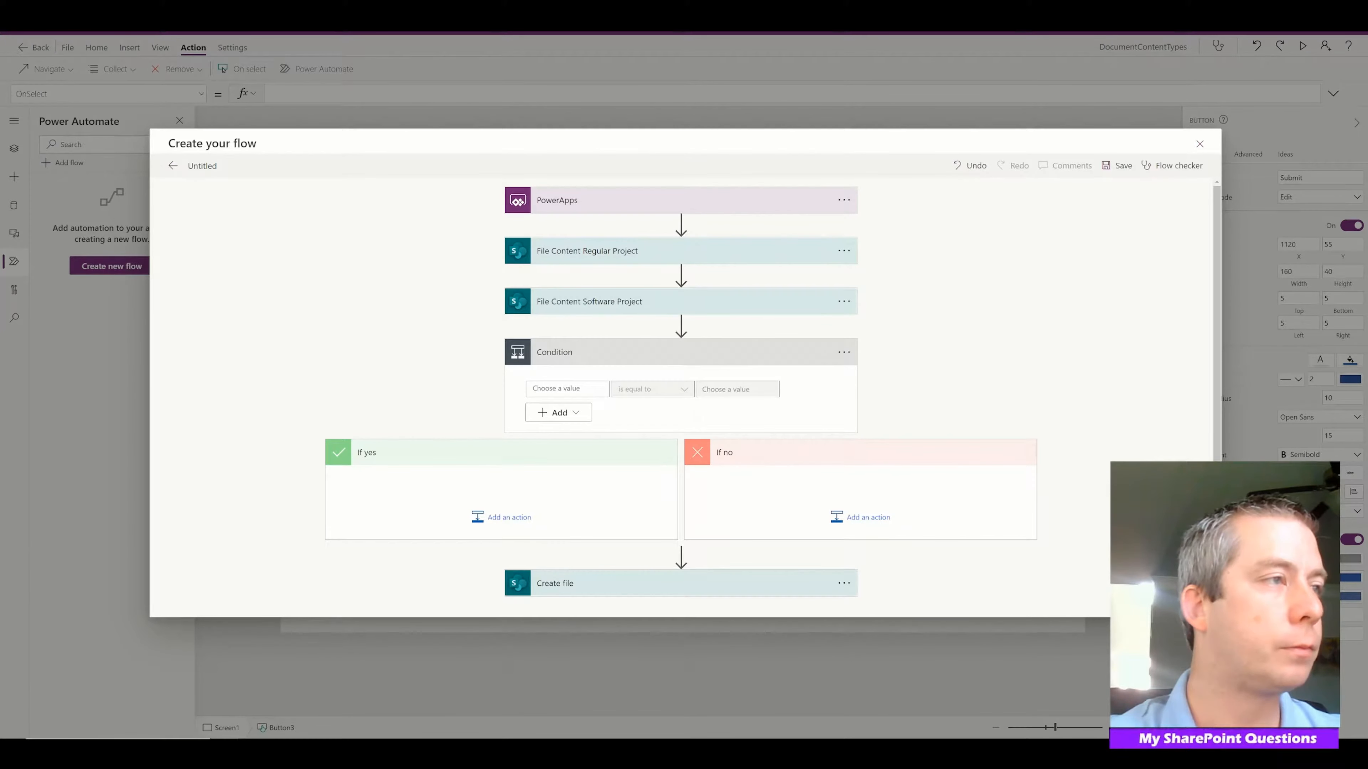
Set the condition to check that an Ask in PowerApps value is equal to Regular Project.
{"action": "left_click", "coordinate": [567, 389]}
{"action": "scroll", "coordinate": [1056, 364], "scroll_direction": "down", "scroll_amount": 2}
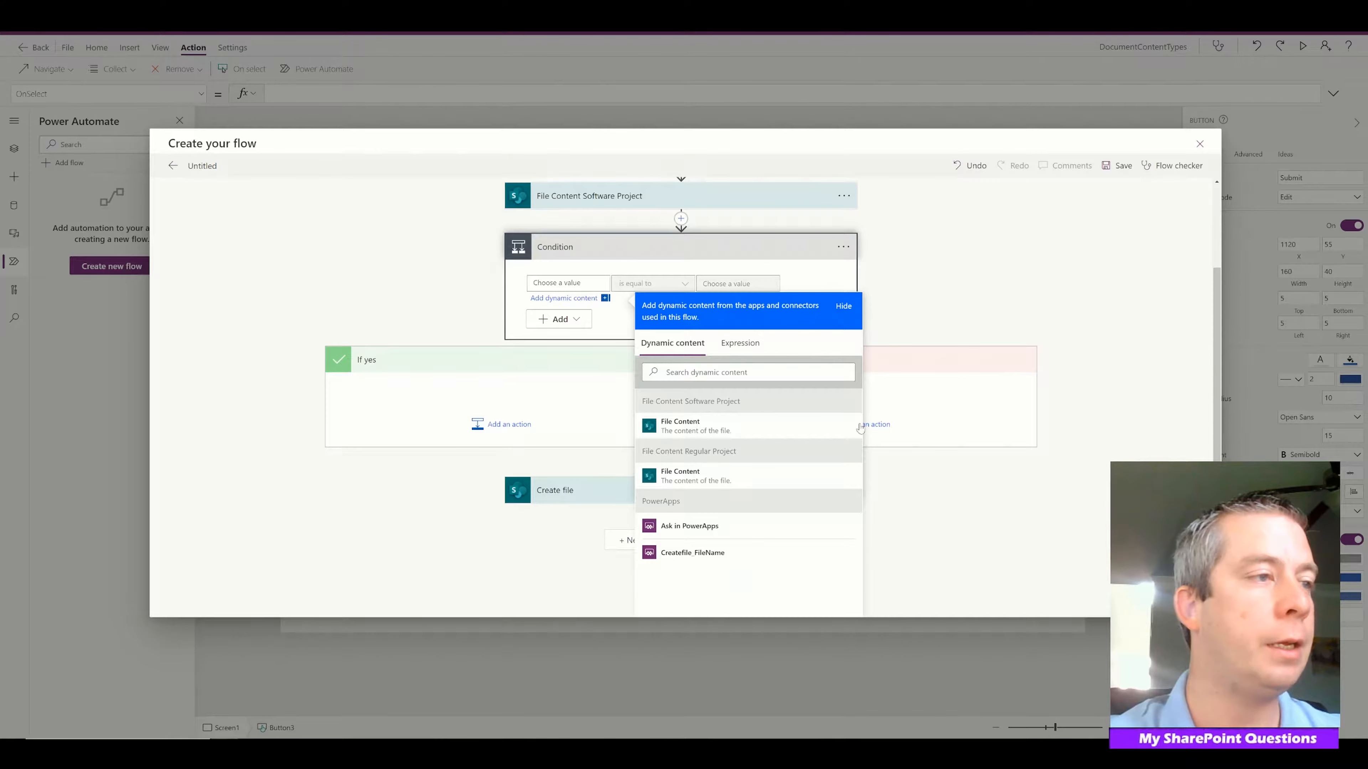
{"action": "left_click", "coordinate": [689, 535]}
{"action": "left_click", "coordinate": [724, 284]}
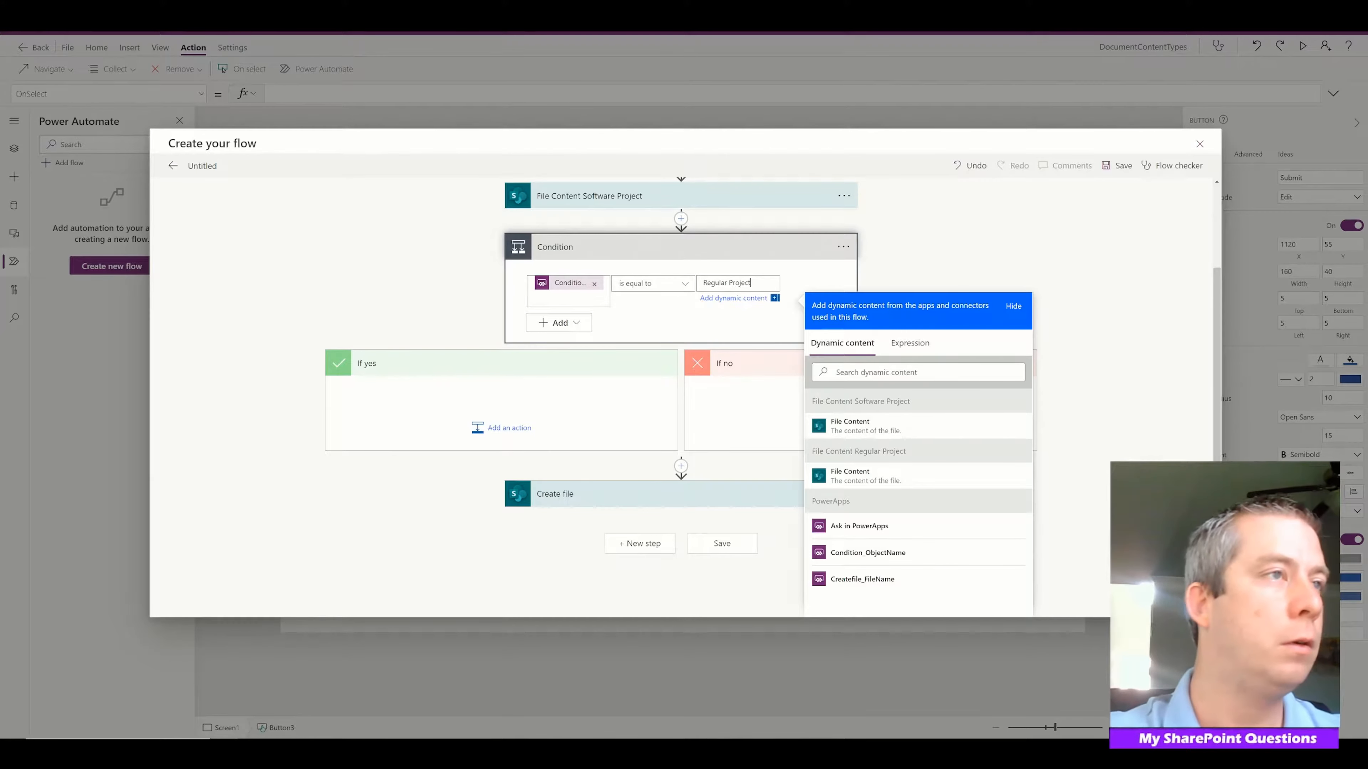
{"action": "left_click", "coordinate": [937, 240]}
Move the Create file action into the If yes branch and set its File Content to the output of File Content Regular Project.
{"action": "left_click_drag", "start_coordinate": [580, 555], "coordinate": [435, 462]}
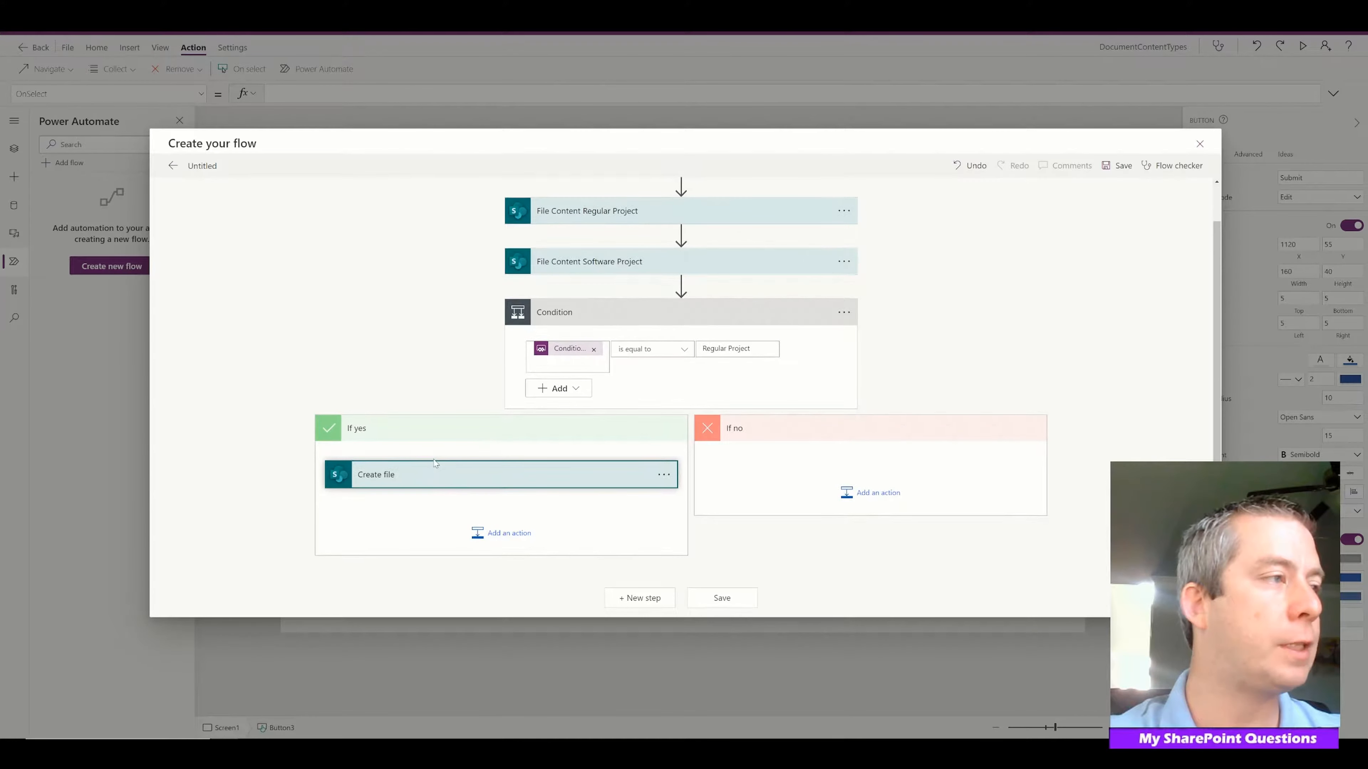
{"action": "left_click", "coordinate": [397, 474]}
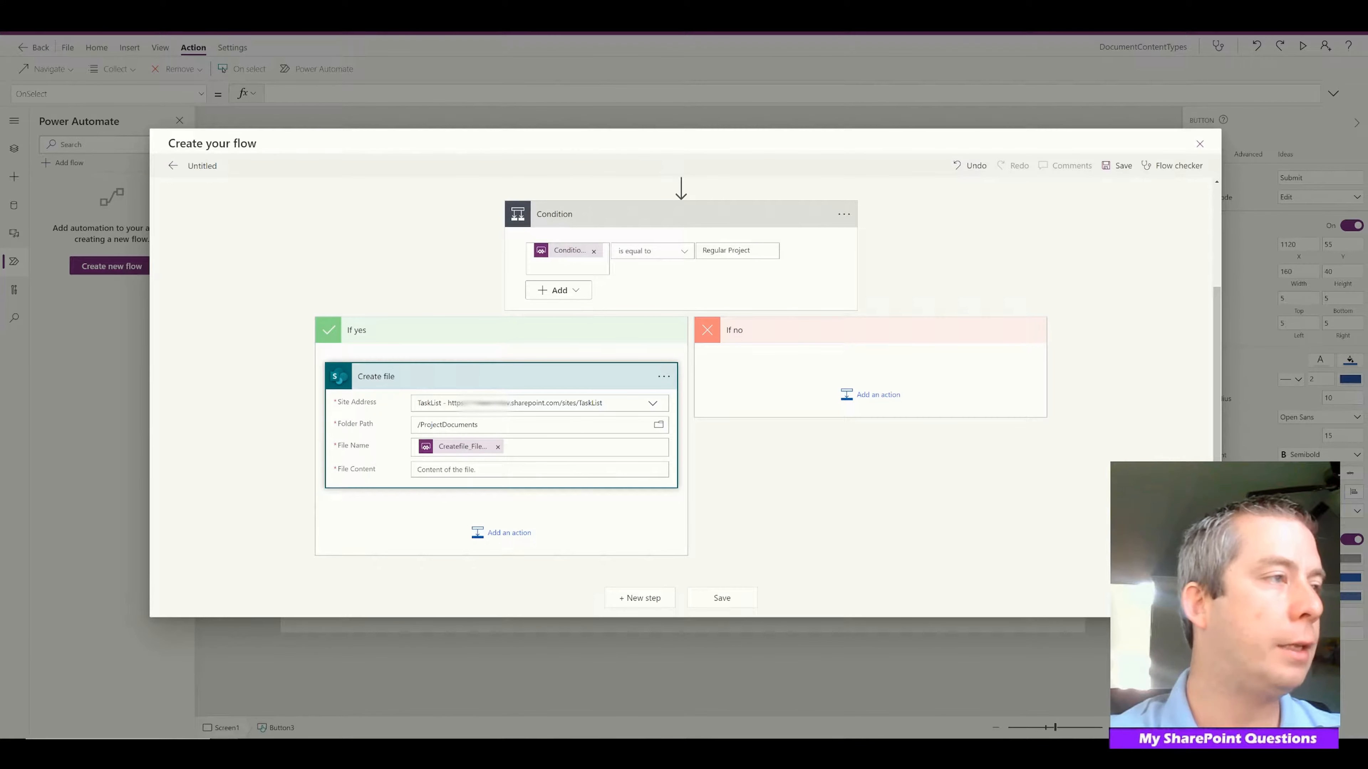
{"action": "left_click", "coordinate": [501, 470]}
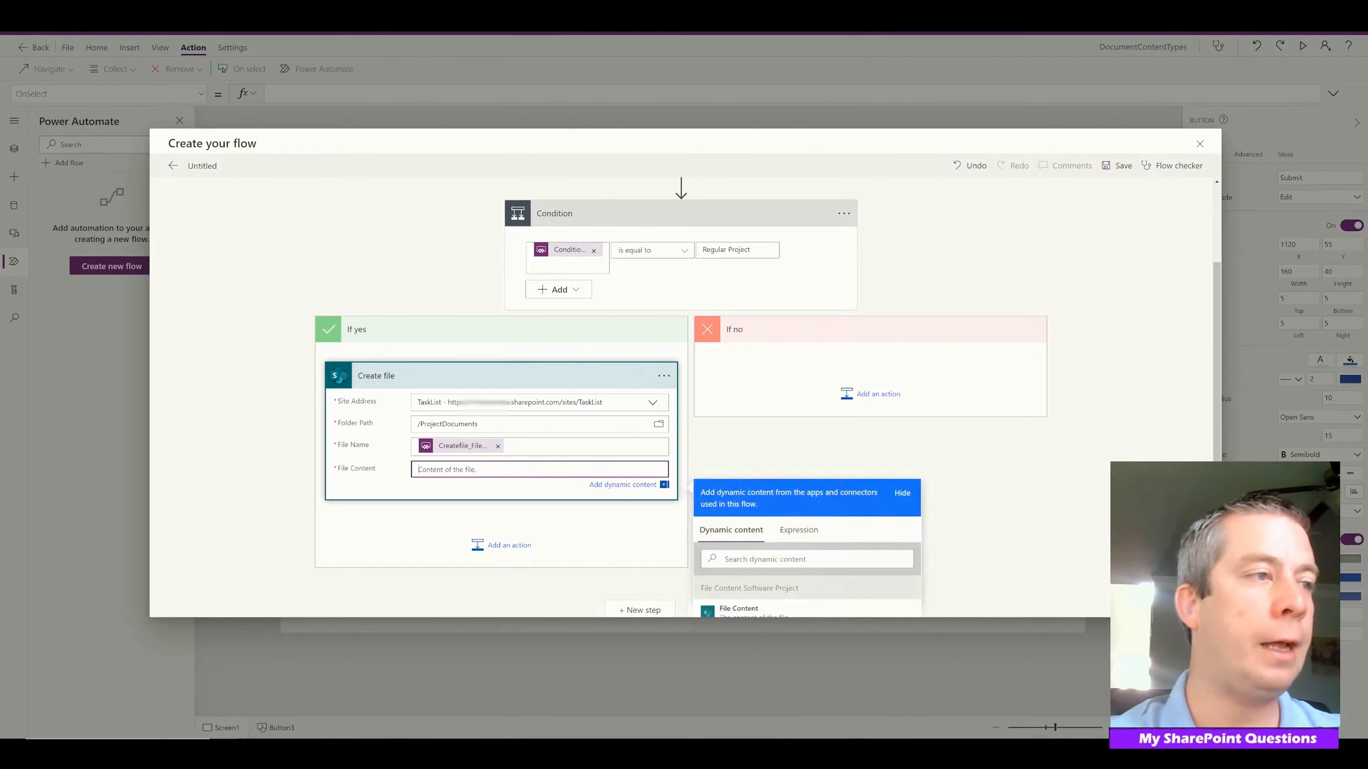
{"action": "scroll", "coordinate": [984, 511], "scroll_direction": "down", "scroll_amount": 3}
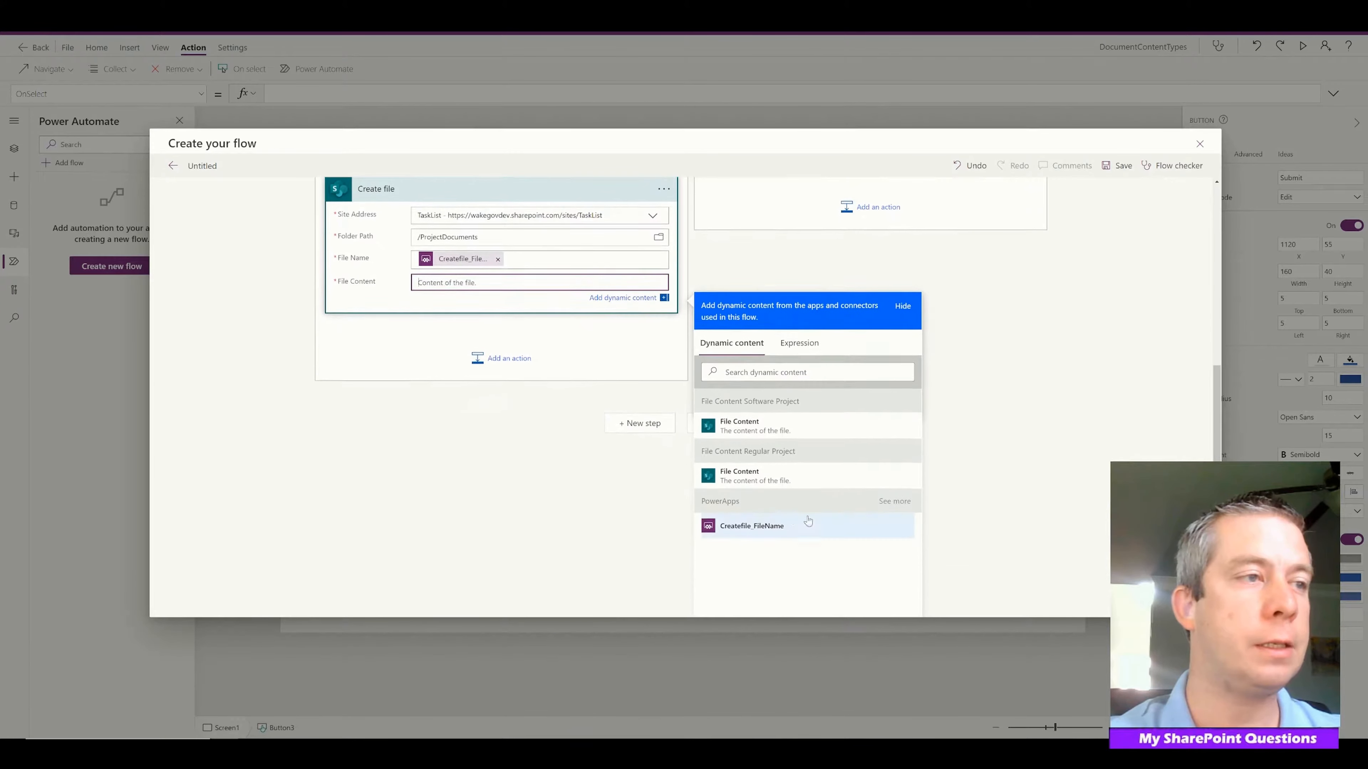
{"action": "left_click", "coordinate": [762, 479]}
{"action": "left_click", "coordinate": [380, 357]}
{"action": "scroll", "coordinate": [380, 358], "scroll_direction": "up", "scroll_amount": 3}
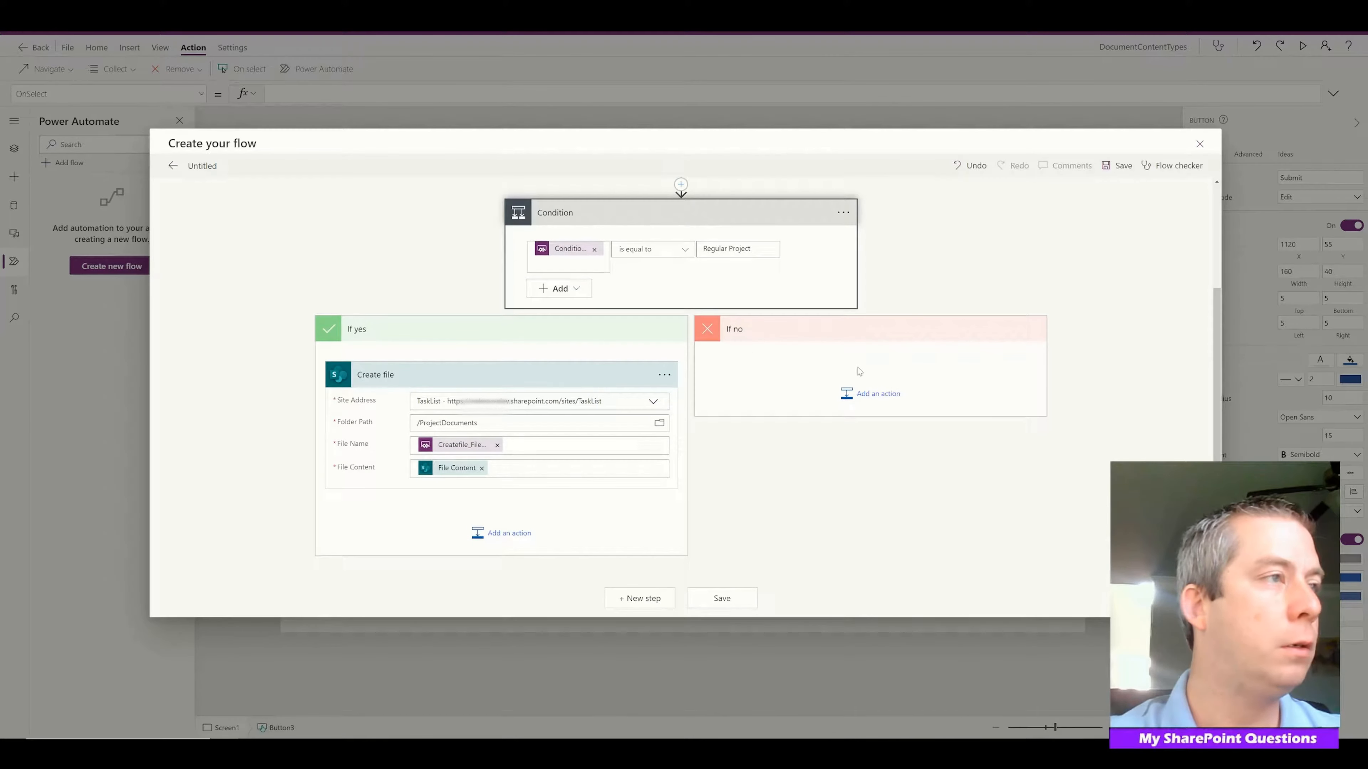
Add a SharePoint Create file action to the If no branch of the condition.
{"action": "left_click", "coordinate": [858, 400]}
{"action": "type", "text": "create file"}
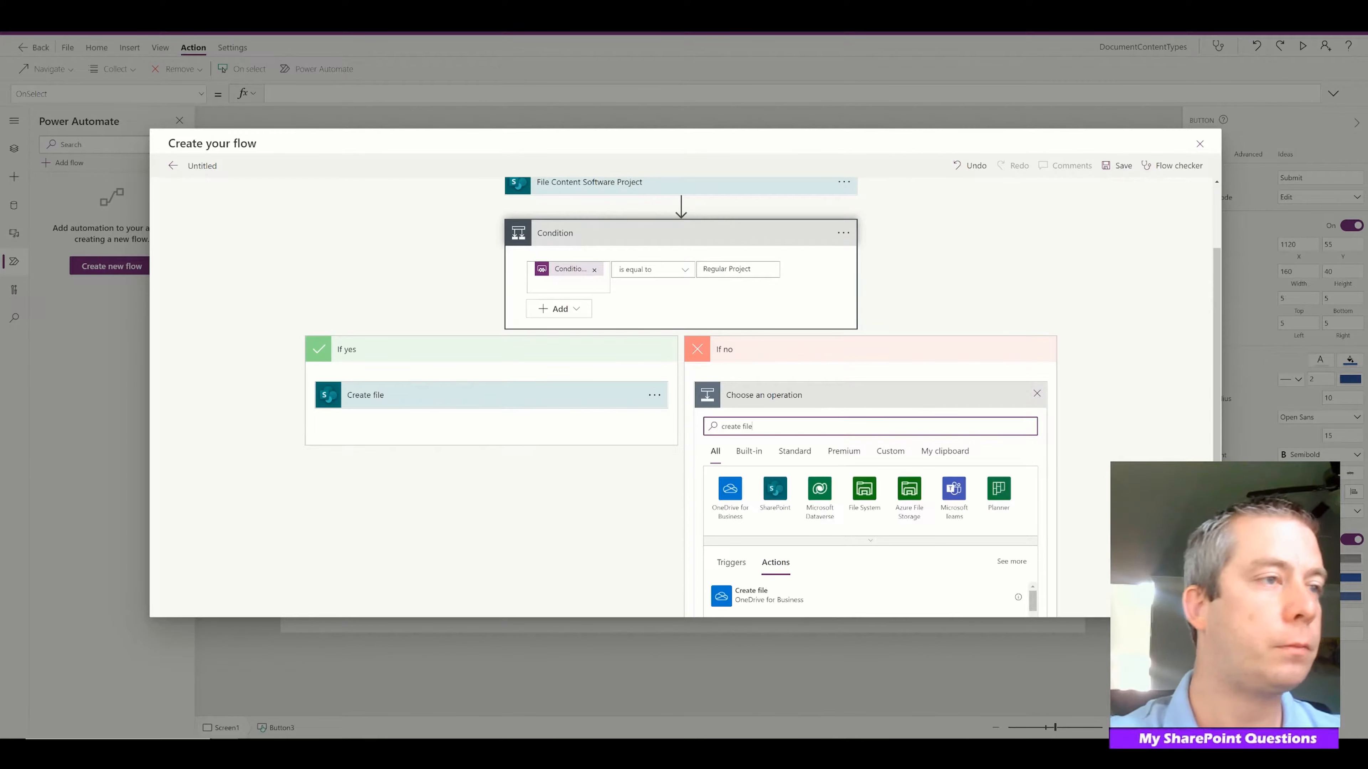
{"action": "scroll", "coordinate": [896, 412], "scroll_direction": "down", "scroll_amount": 1}
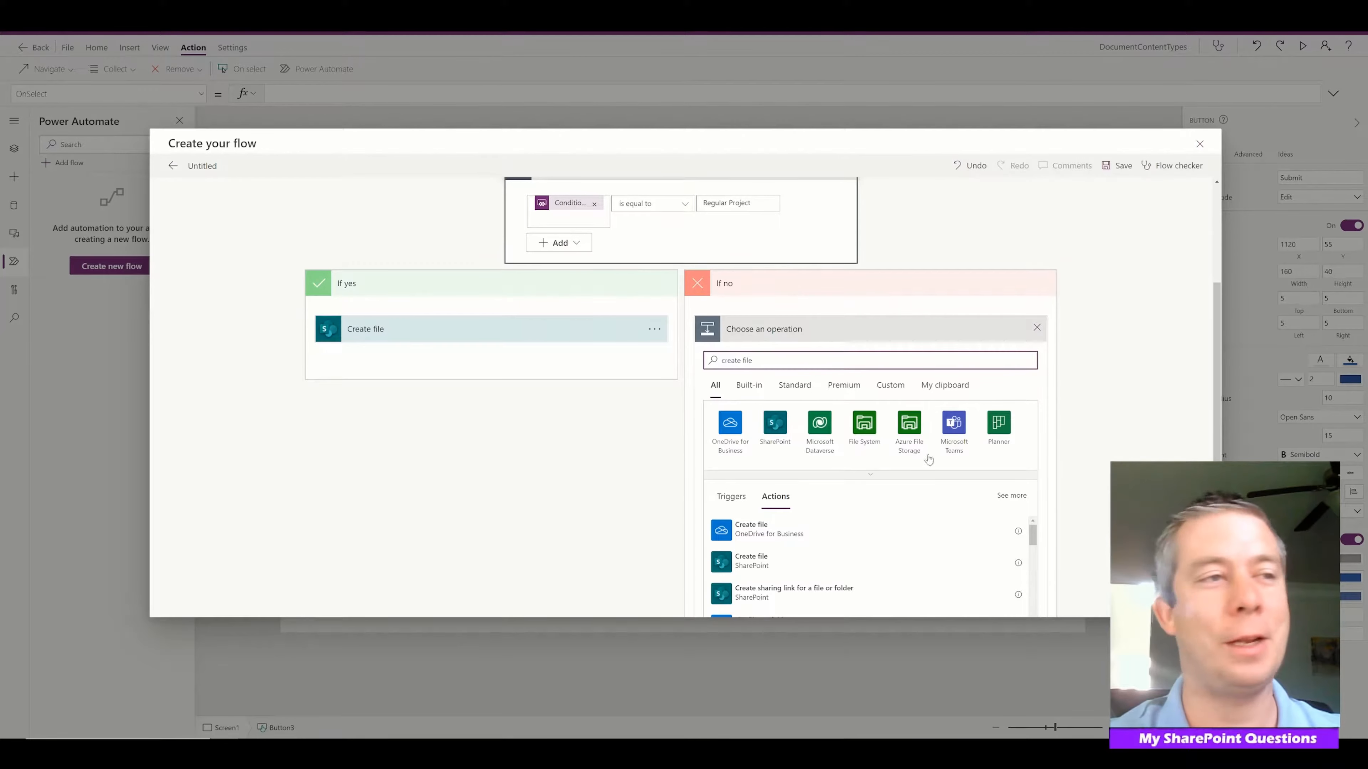
{"action": "scroll", "coordinate": [806, 543], "scroll_direction": "down", "scroll_amount": 3}
{"action": "scroll", "coordinate": [806, 544], "scroll_direction": "up", "scroll_amount": 2}
{"action": "left_click", "coordinate": [770, 544]}
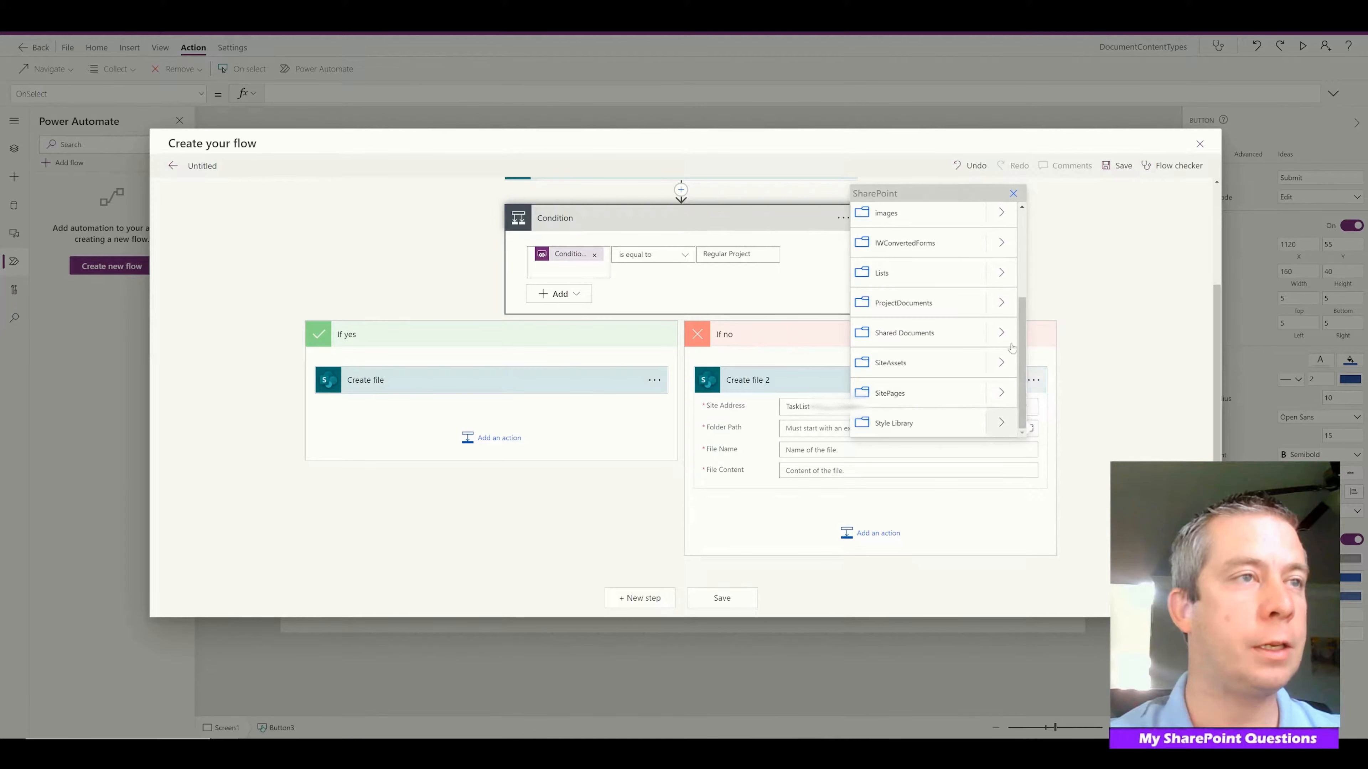
Set the Create file 2 action's Site Address to TaskList and its Folder Path to /ProjectDocuments.
{"action": "left_click", "coordinate": [1000, 302]}
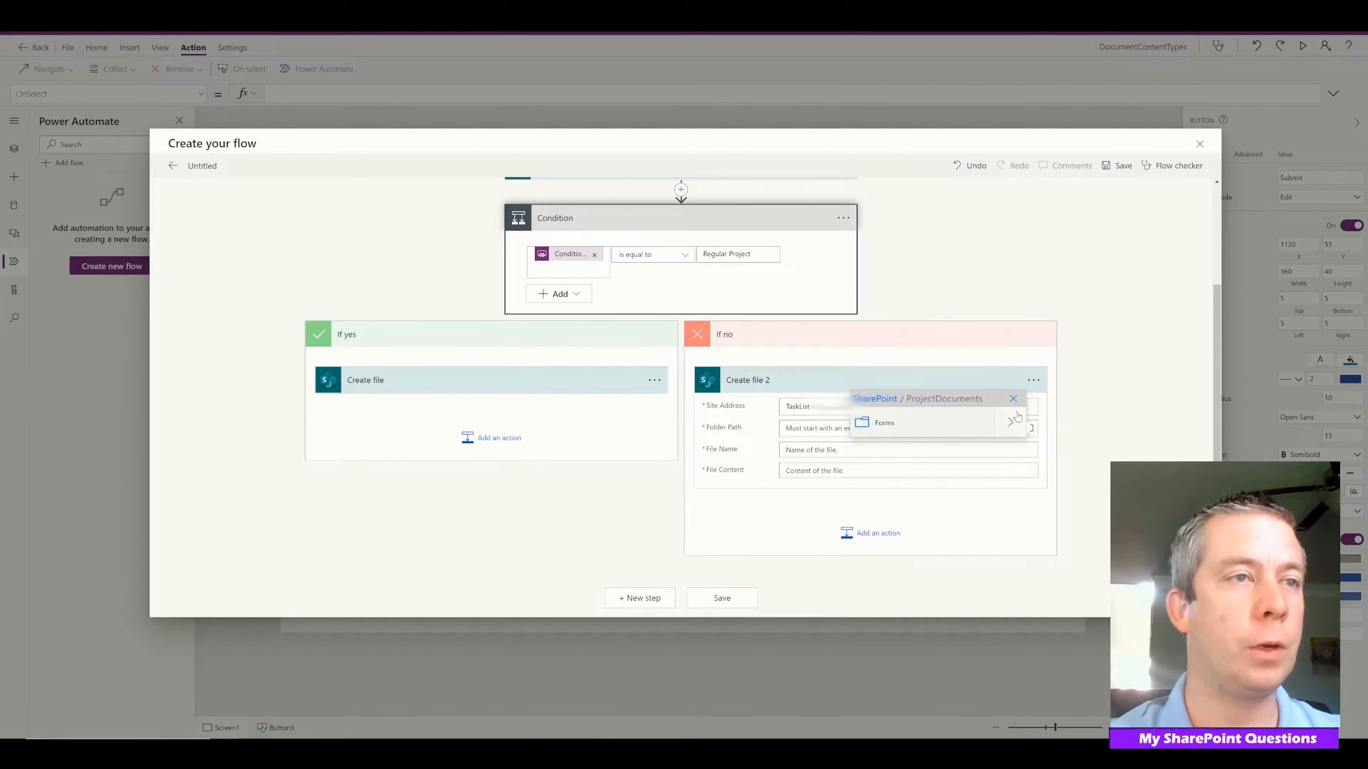
{"action": "left_click", "coordinate": [1095, 462]}
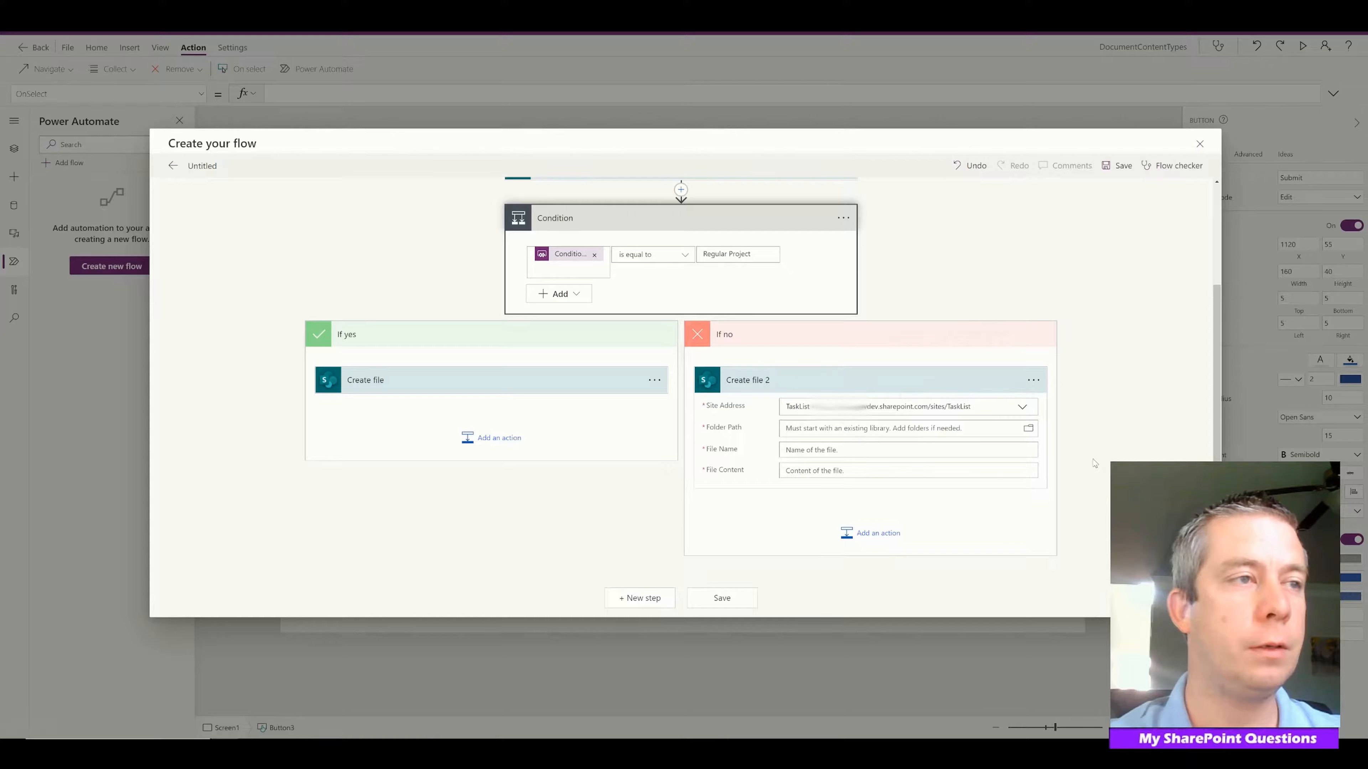
{"action": "left_click", "coordinate": [1031, 429]}
{"action": "scroll", "coordinate": [969, 411], "scroll_direction": "down", "scroll_amount": 3}
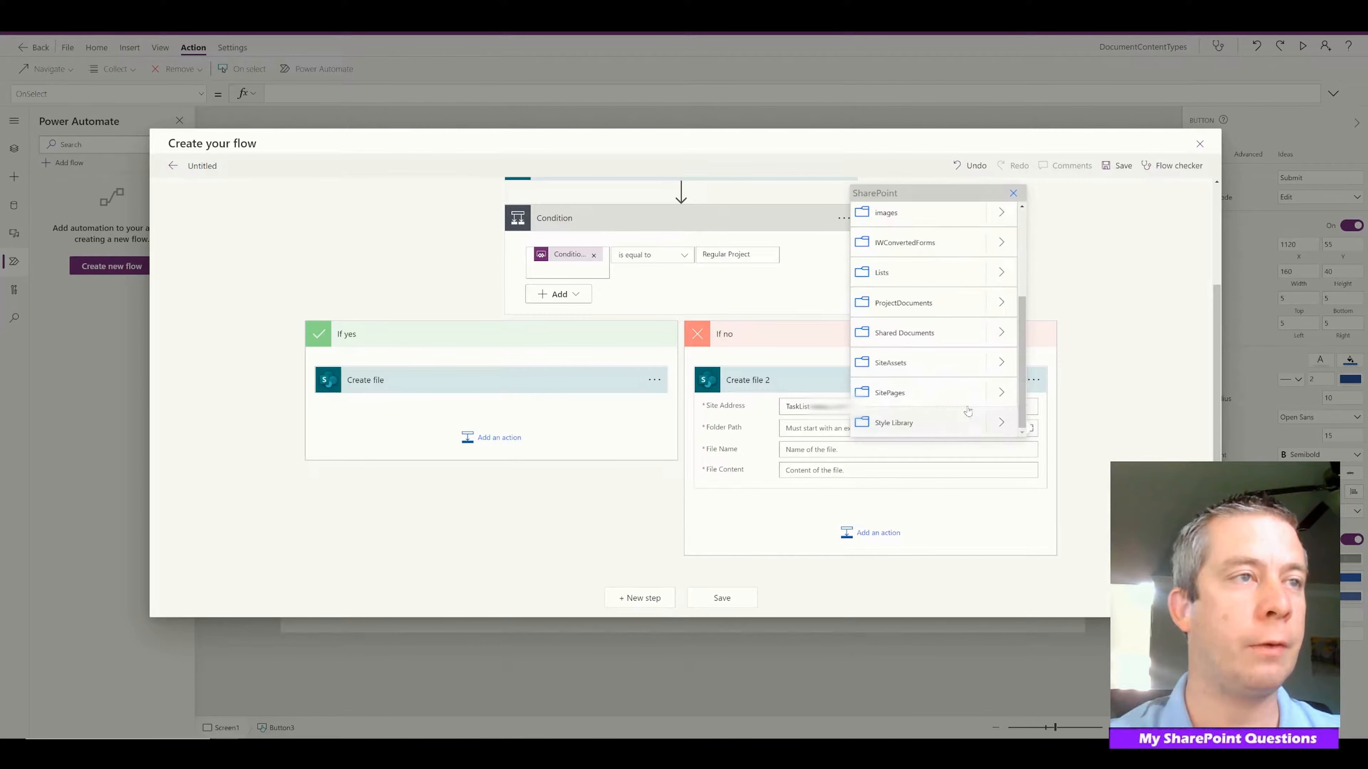
{"action": "left_click", "coordinate": [904, 305]}
Set Create file 2's File Name to Createfile_FileName and its File Content to the output of File Content Software Project.
{"action": "left_click", "coordinate": [819, 456]}
{"action": "left_click", "coordinate": [840, 461]}
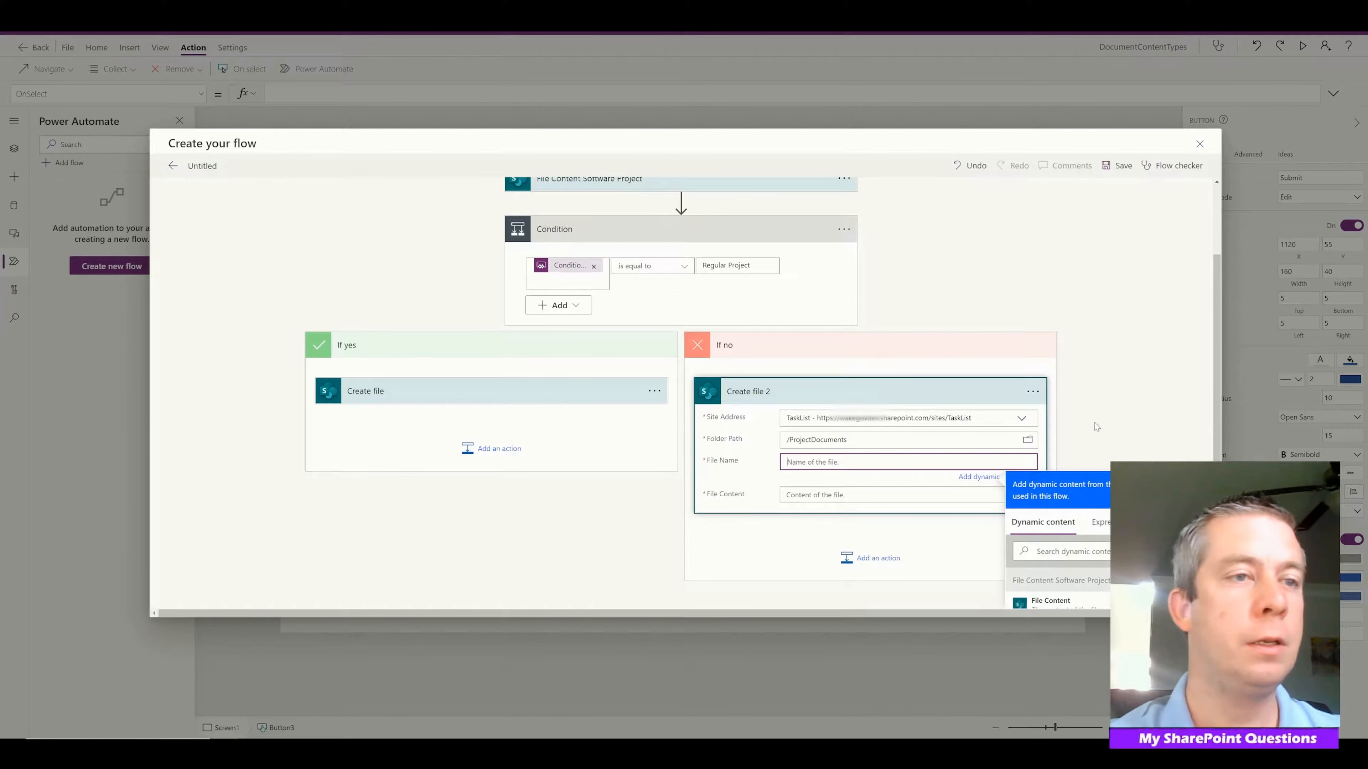
{"action": "scroll", "coordinate": [1097, 428], "scroll_direction": "down", "scroll_amount": 3}
{"action": "left_click", "coordinate": [1055, 523]}
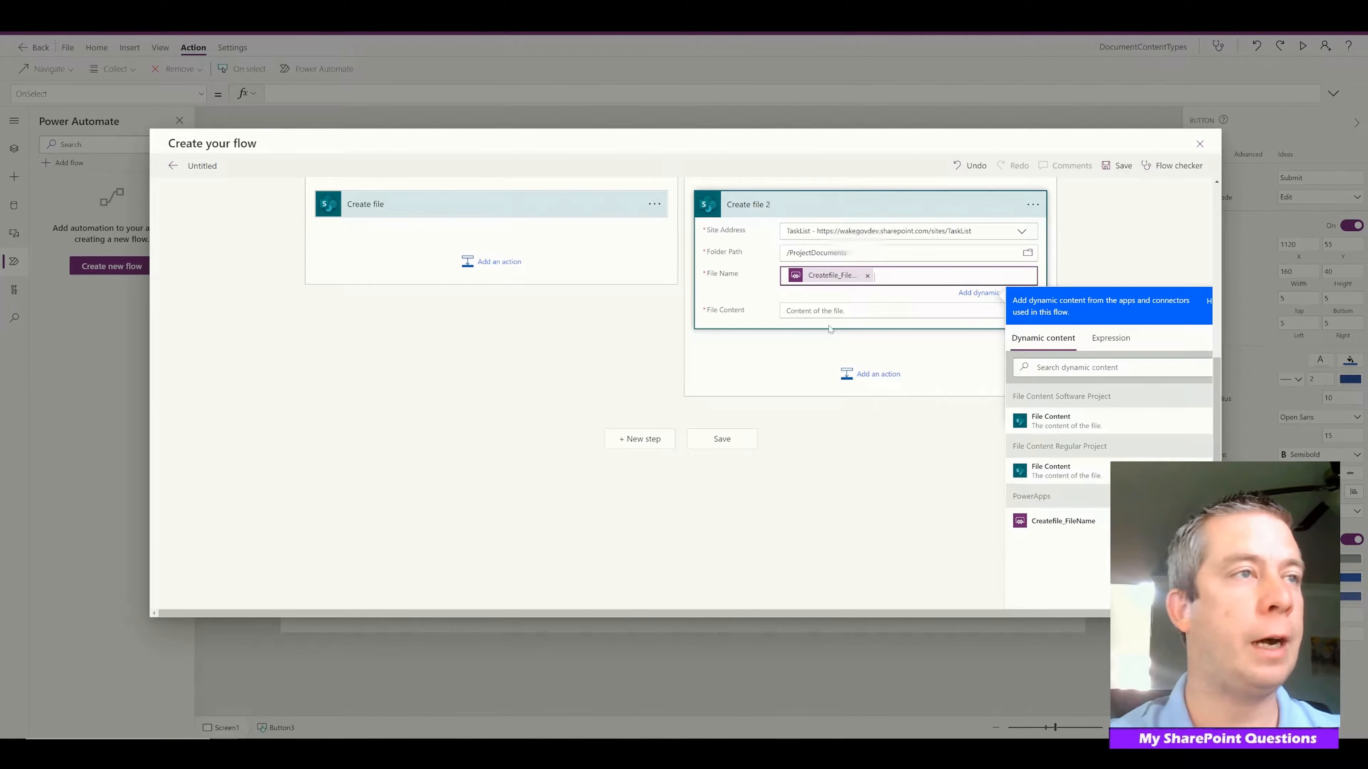
{"action": "left_click", "coordinate": [832, 310]}
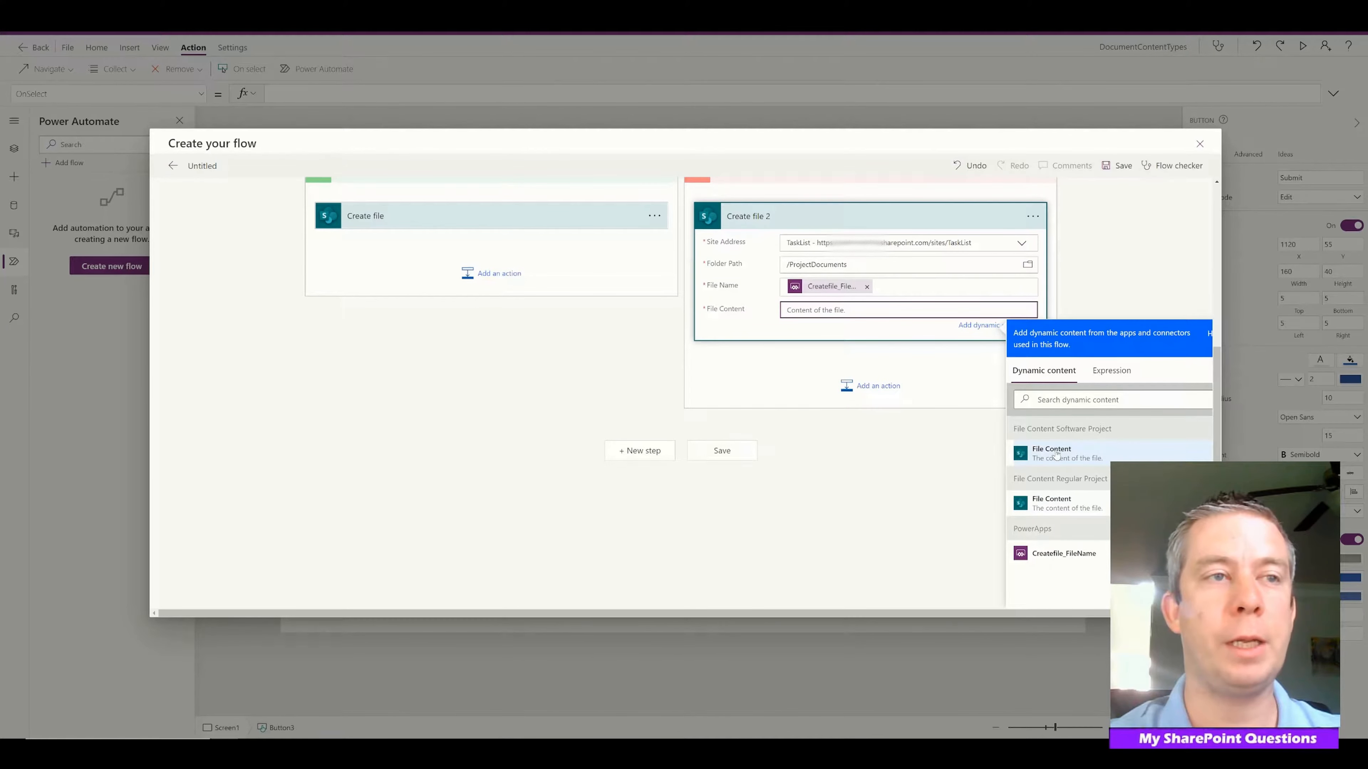
{"action": "left_click", "coordinate": [1052, 500]}
{"action": "scroll", "coordinate": [822, 468], "scroll_direction": "up", "scroll_amount": 3}
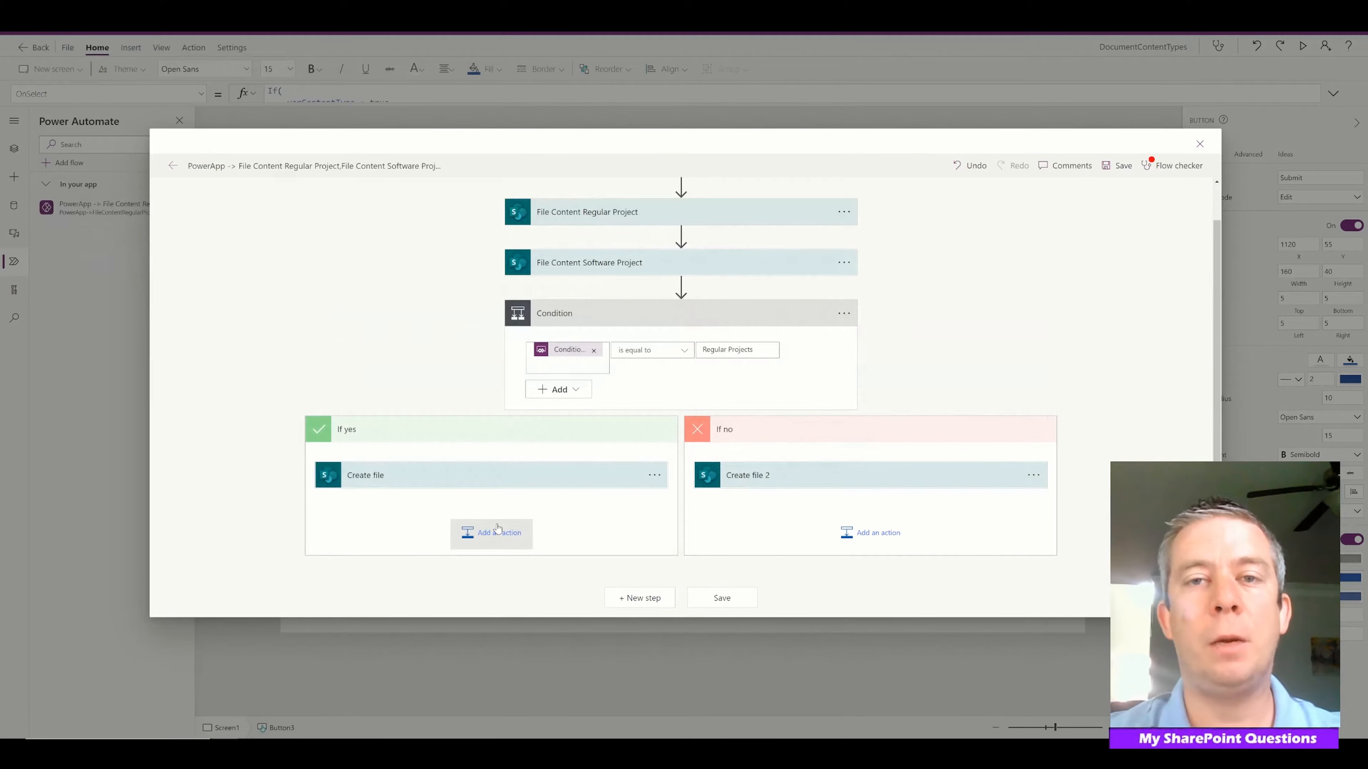
Add a SharePoint Update file properties action after Create file in the If yes branch.
{"action": "left_click", "coordinate": [492, 532]}
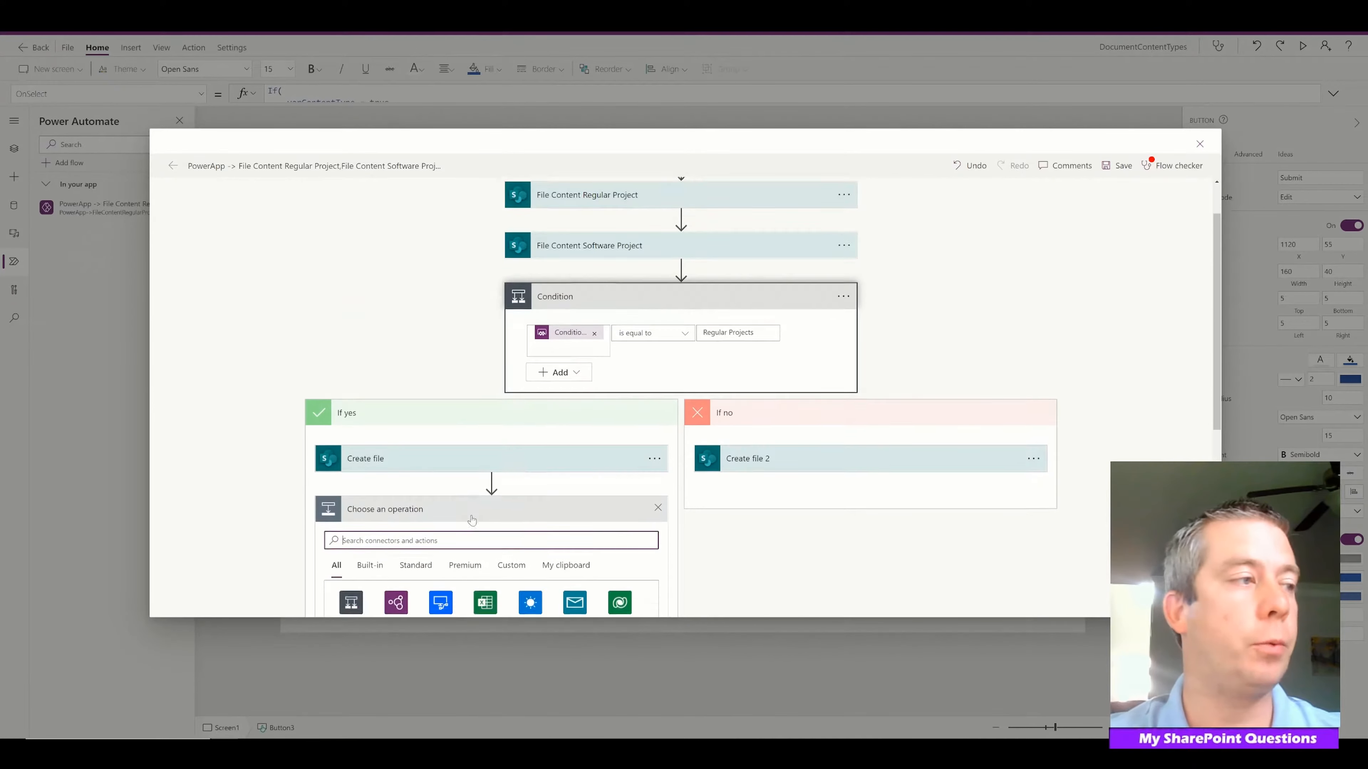
{"action": "type", "text": "update file properties"}
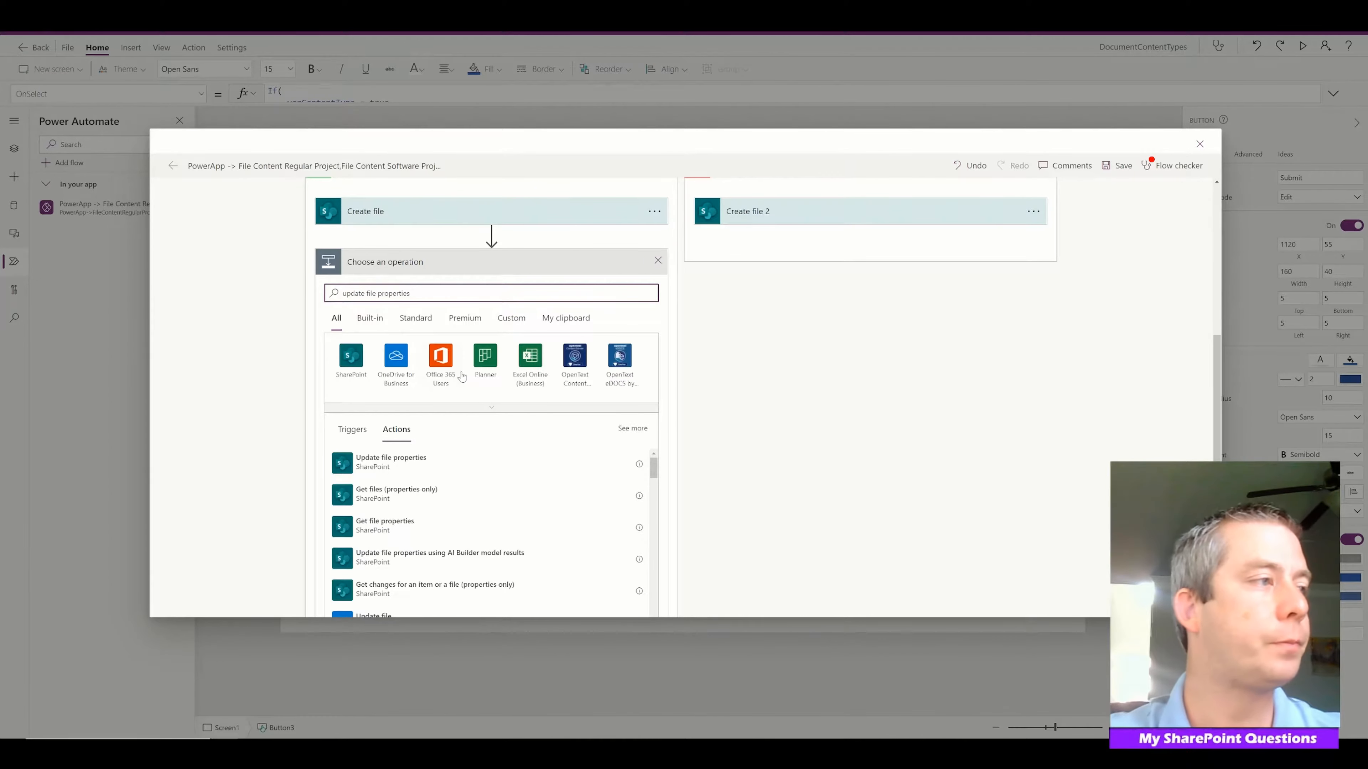
{"action": "left_click", "coordinate": [418, 468]}
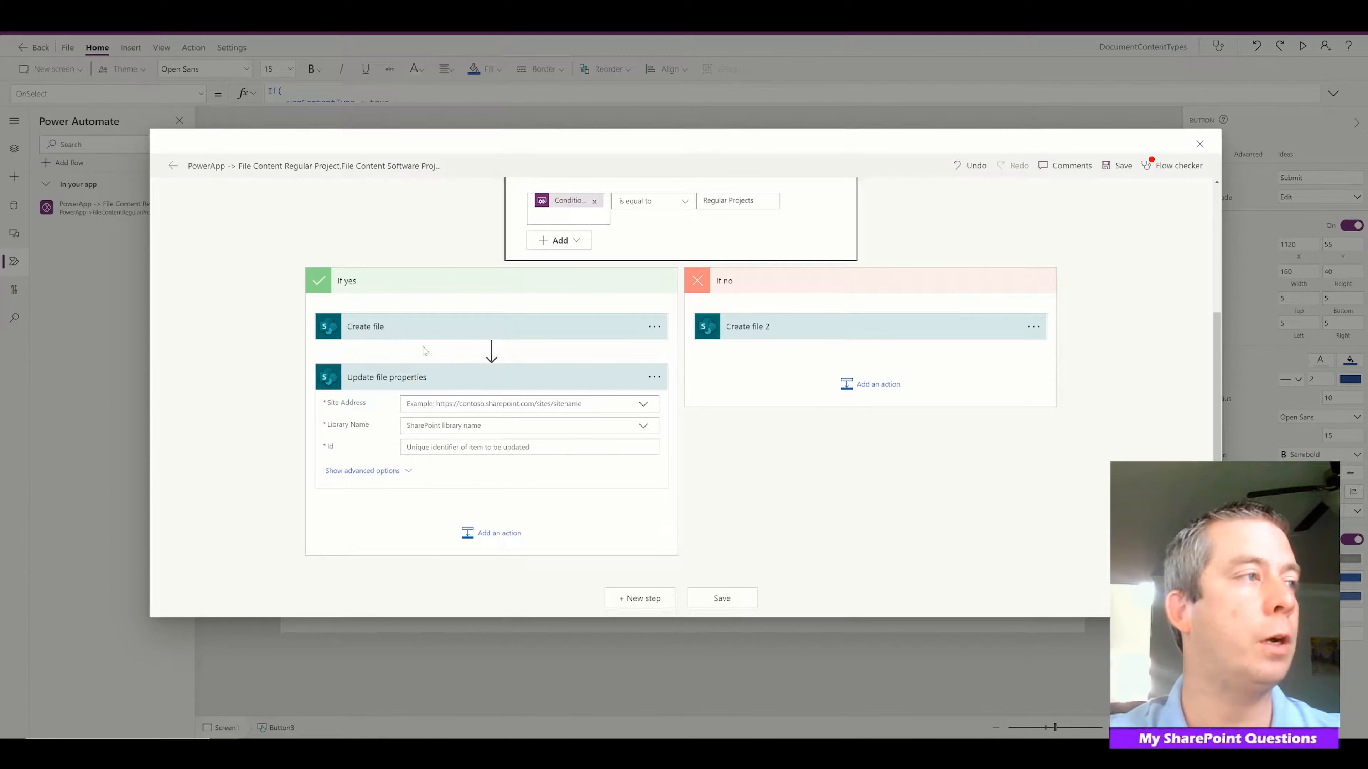
Point Update file properties to the ProjectDocuments library on the TaskList site and set its Id to Create file's ItemId.
{"action": "left_click", "coordinate": [645, 407]}
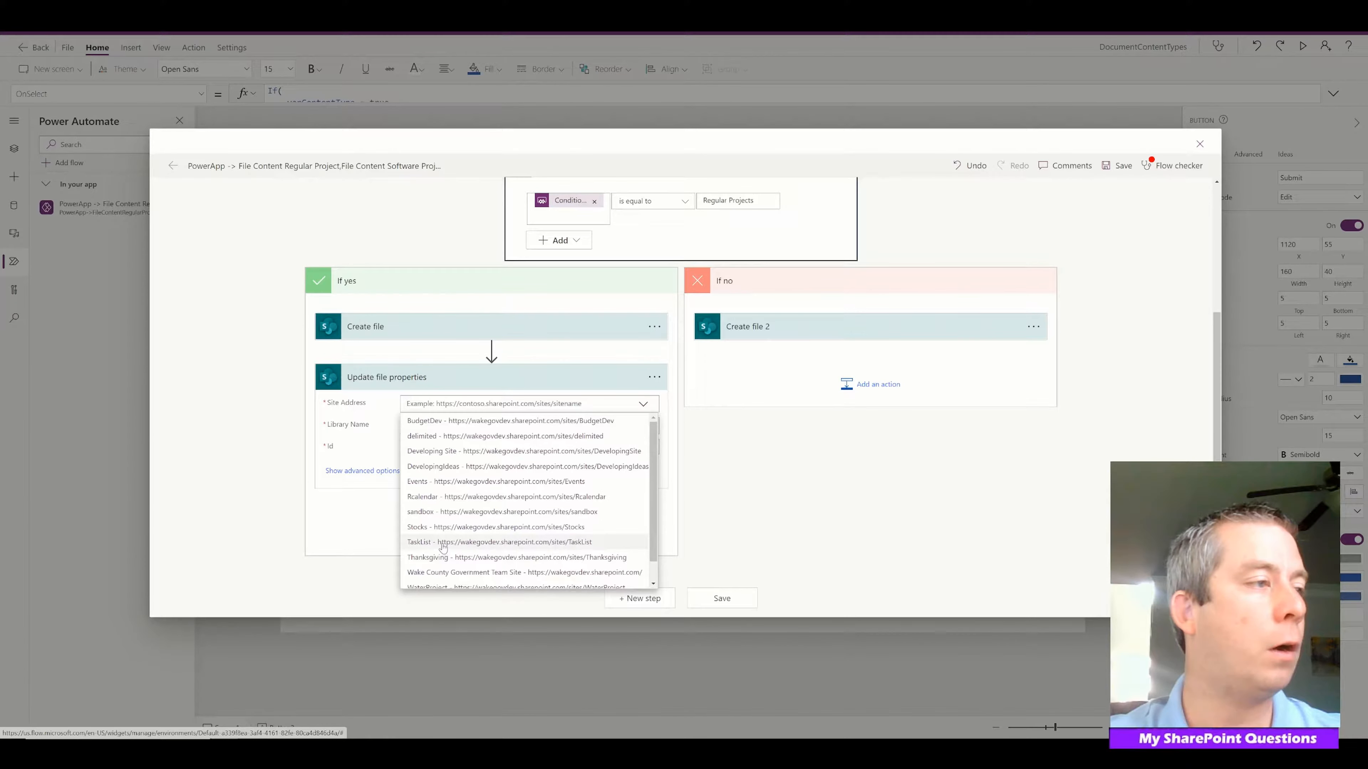
{"action": "left_click", "coordinate": [443, 544]}
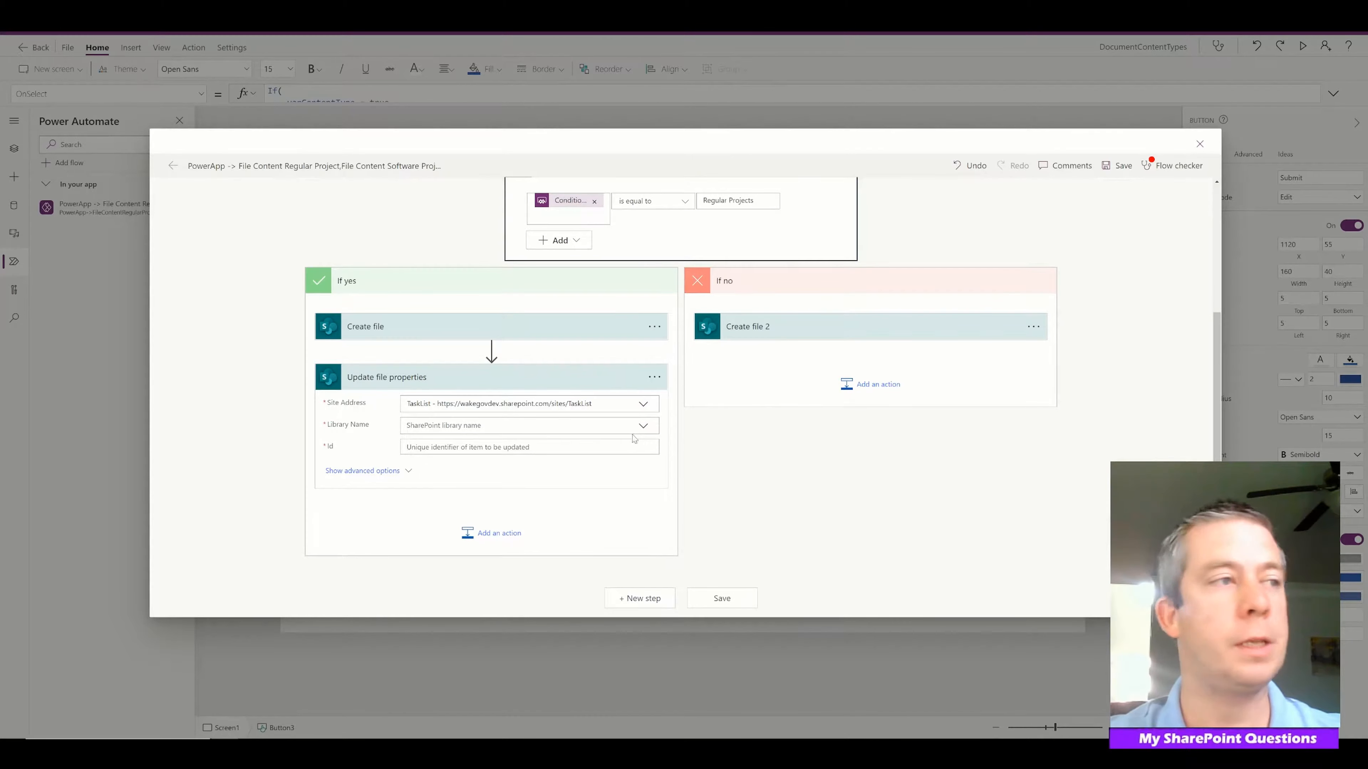
{"action": "left_click", "coordinate": [645, 426]}
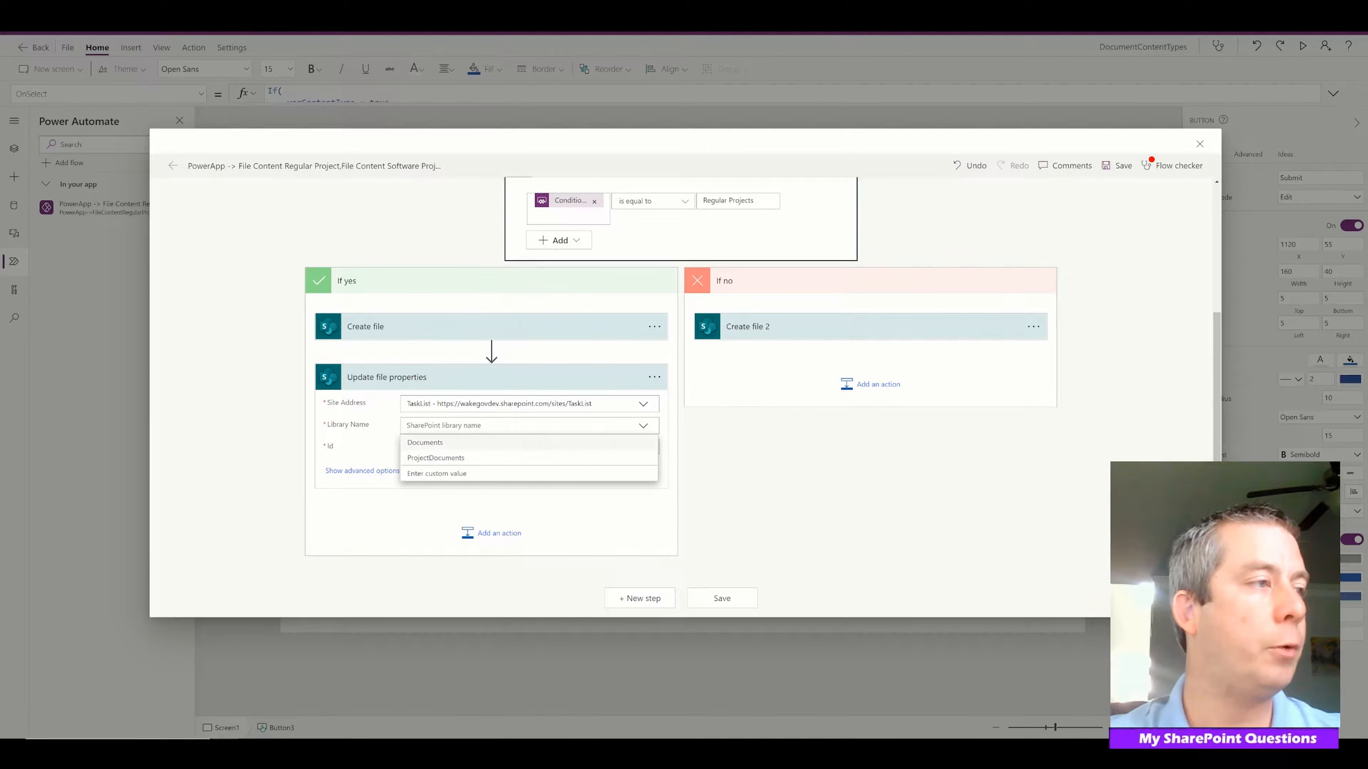
{"action": "left_click", "coordinate": [467, 458]}
{"action": "left_click", "coordinate": [467, 448]}
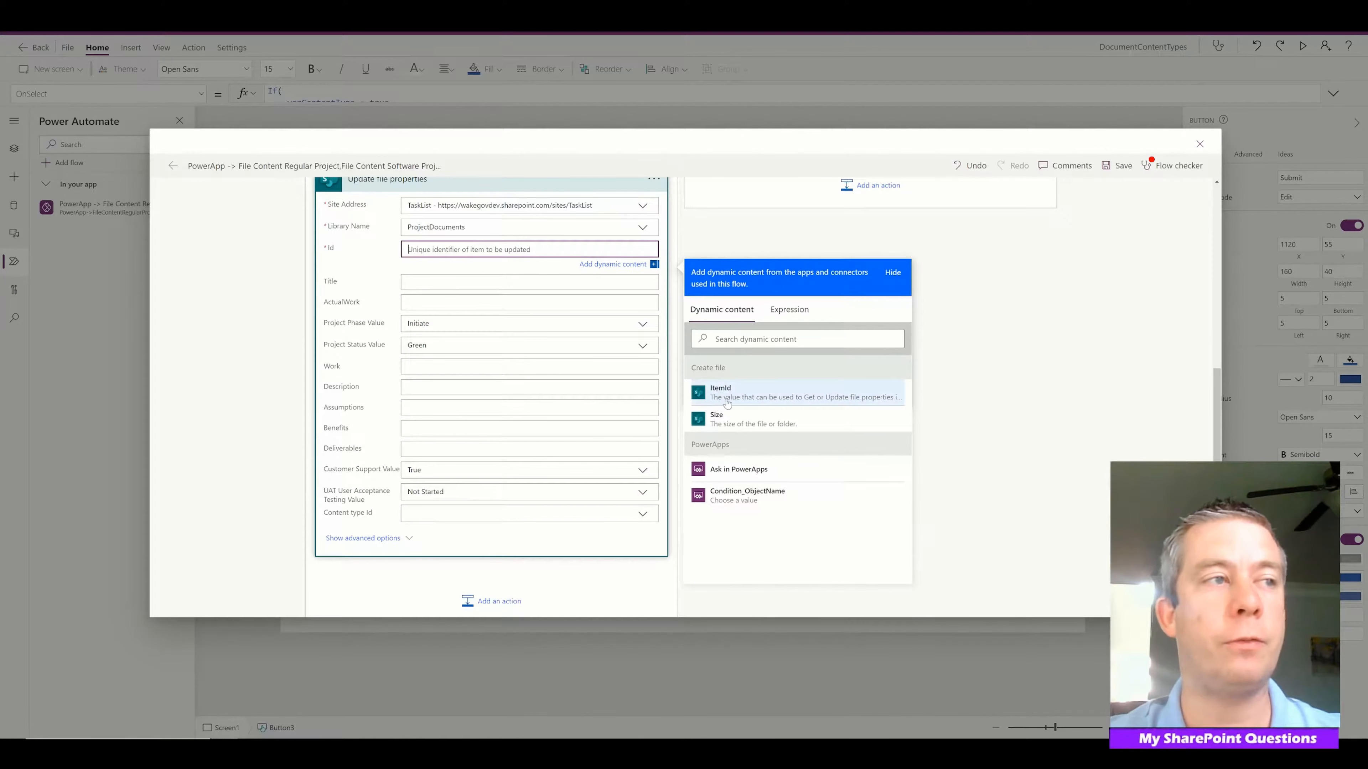
{"action": "left_click", "coordinate": [727, 399]}
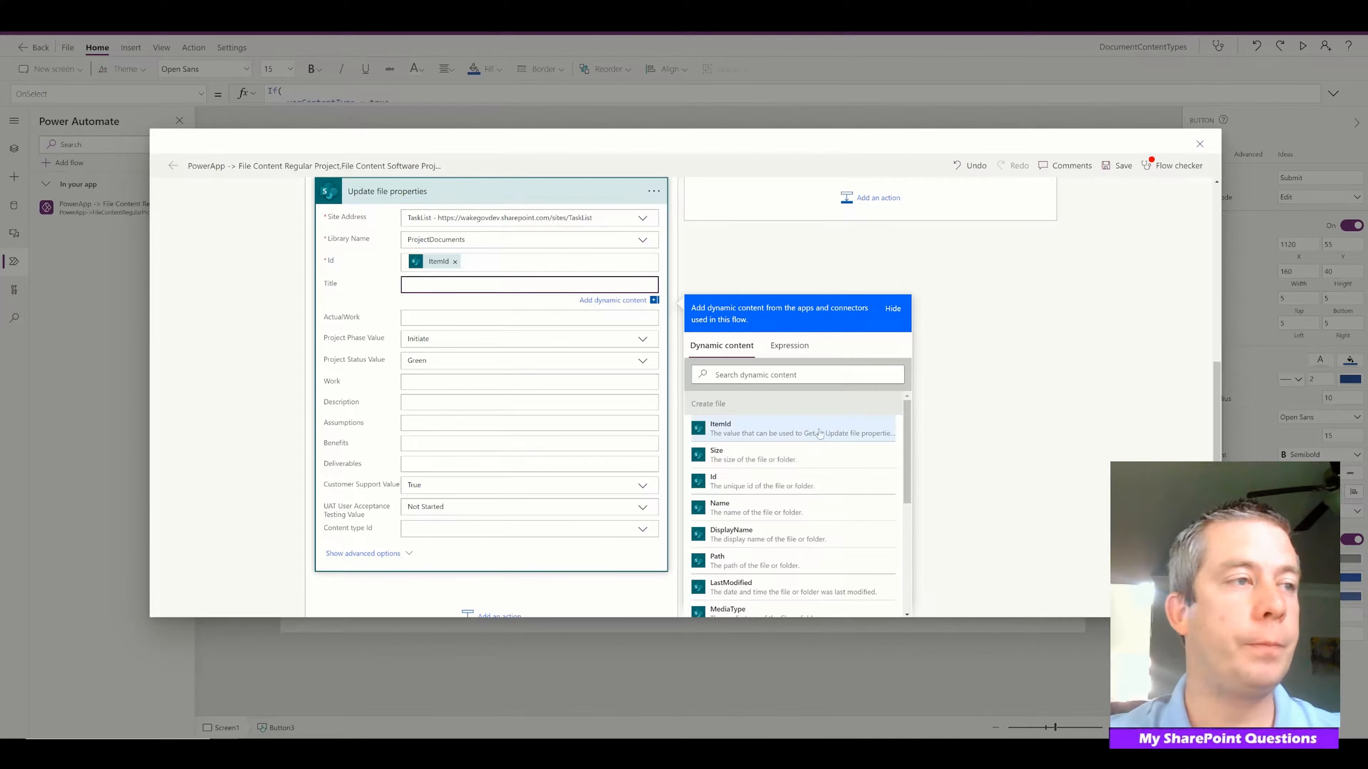
Set the Title property to the Name output of Create file and ActualWork to an Ask in PowerApps value.
{"action": "scroll", "coordinate": [760, 537], "scroll_direction": "down", "scroll_amount": 5}
{"action": "scroll", "coordinate": [759, 537], "scroll_direction": "down", "scroll_amount": 3}
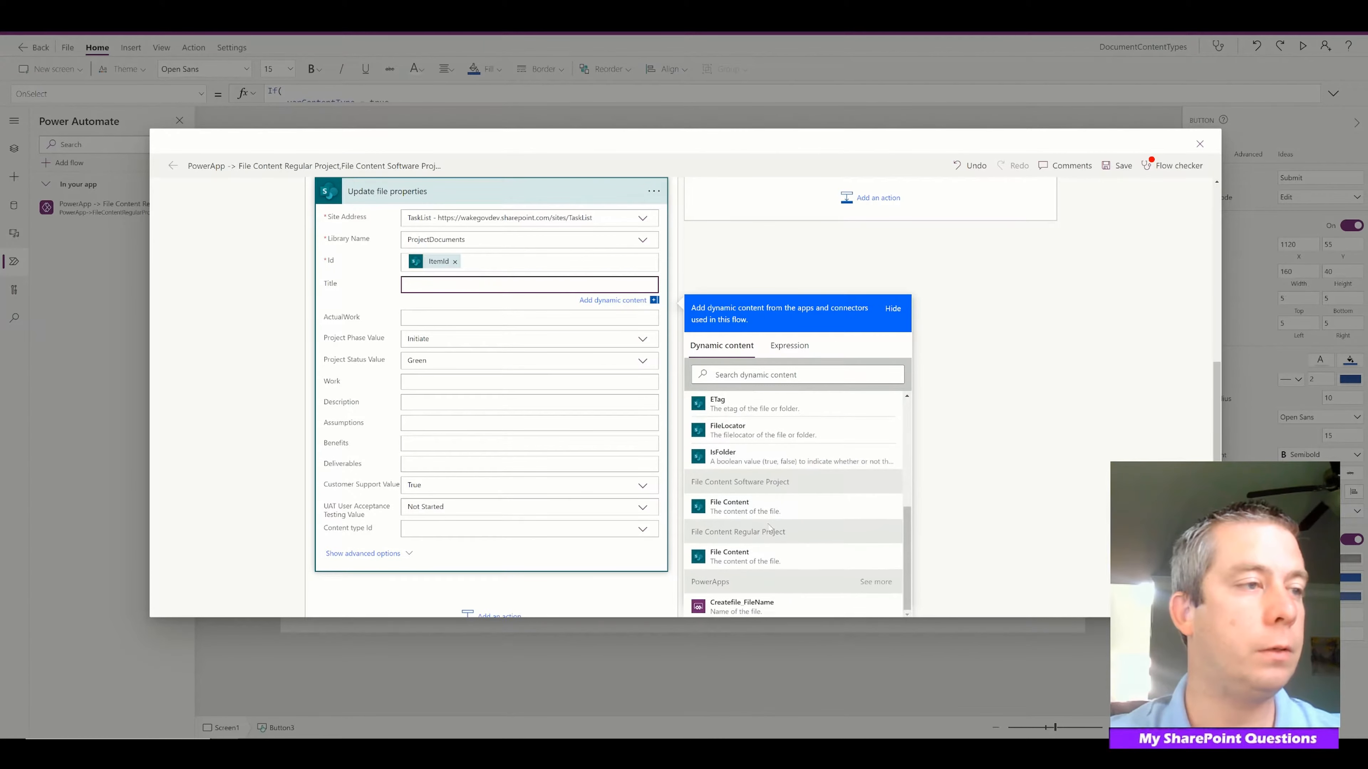
{"action": "scroll", "coordinate": [762, 496], "scroll_direction": "up", "scroll_amount": 6}
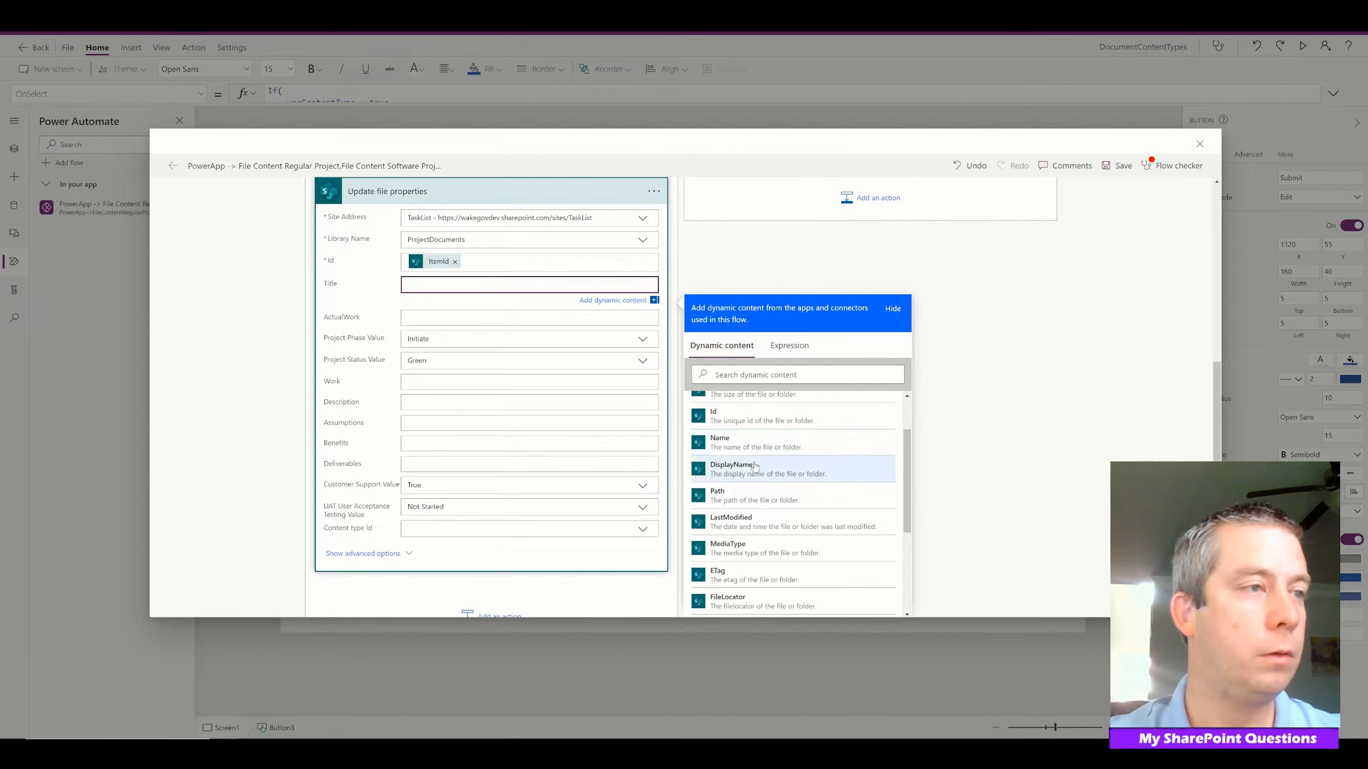
{"action": "scroll", "coordinate": [765, 474], "scroll_direction": "down", "scroll_amount": 2}
{"action": "scroll", "coordinate": [751, 487], "scroll_direction": "up", "scroll_amount": 2}
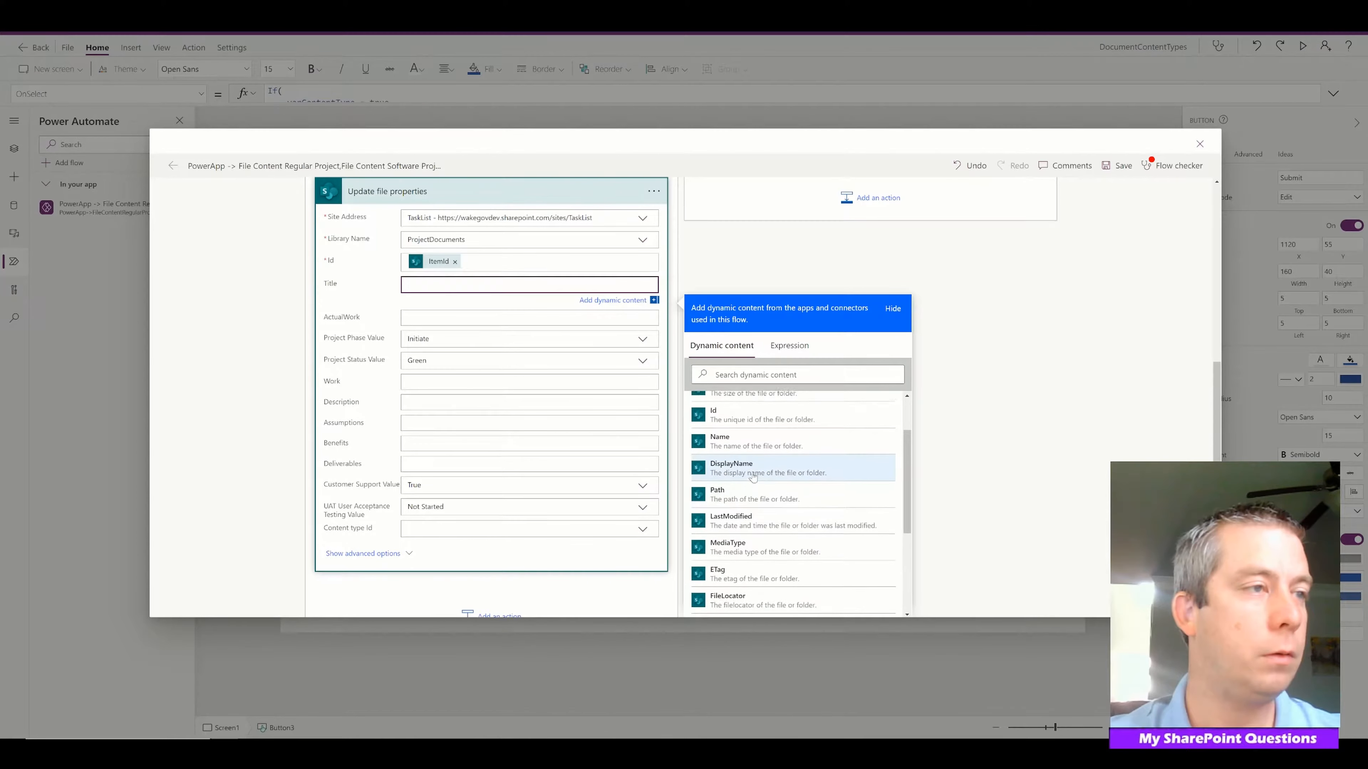
{"action": "left_click", "coordinate": [756, 474]}
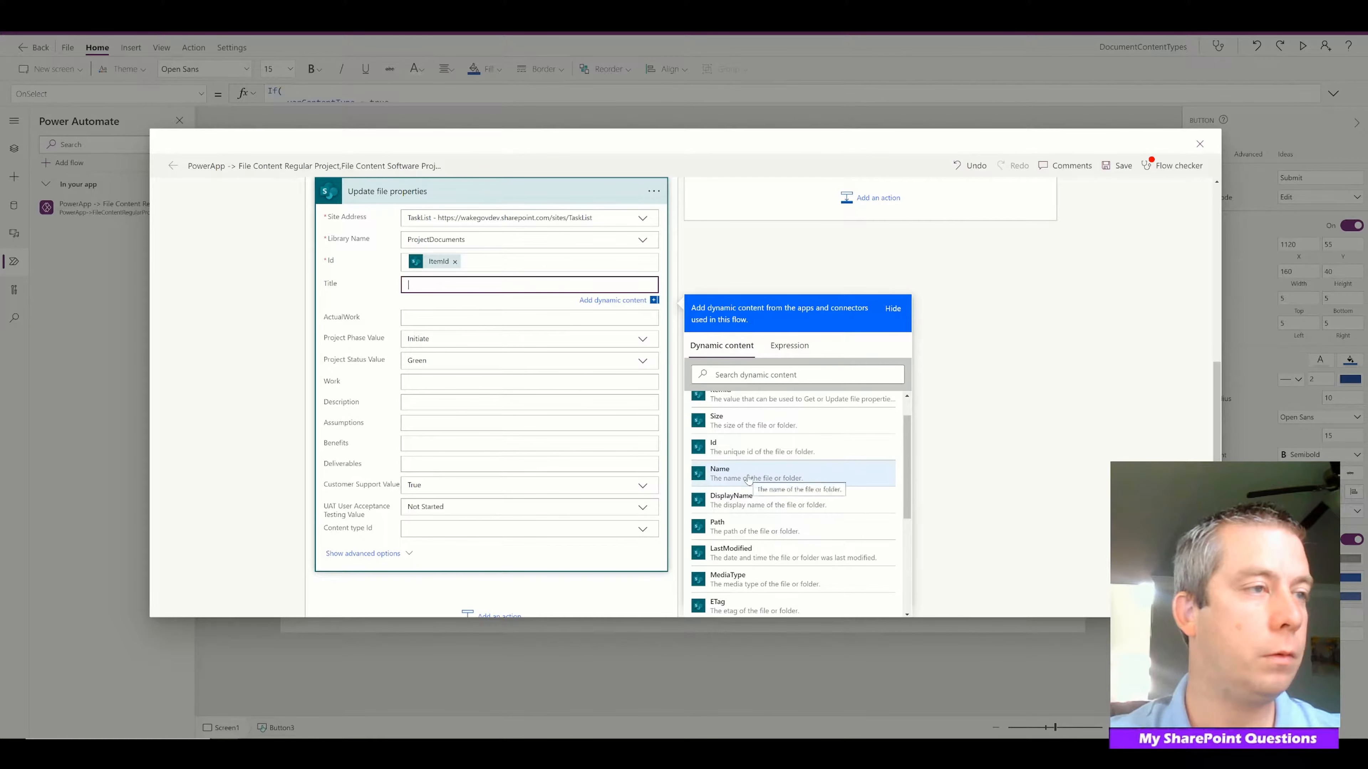
{"action": "left_click", "coordinate": [528, 319]}
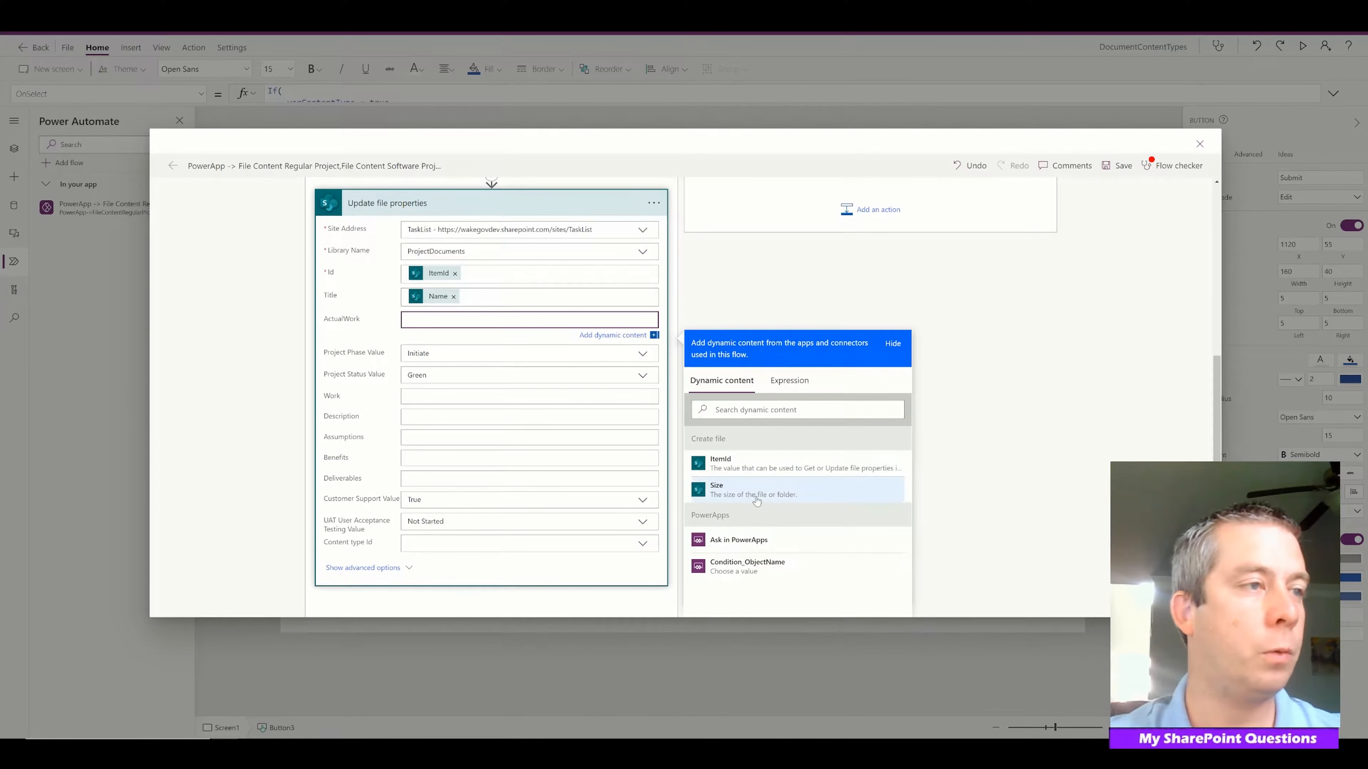
{"action": "left_click", "coordinate": [738, 541]}
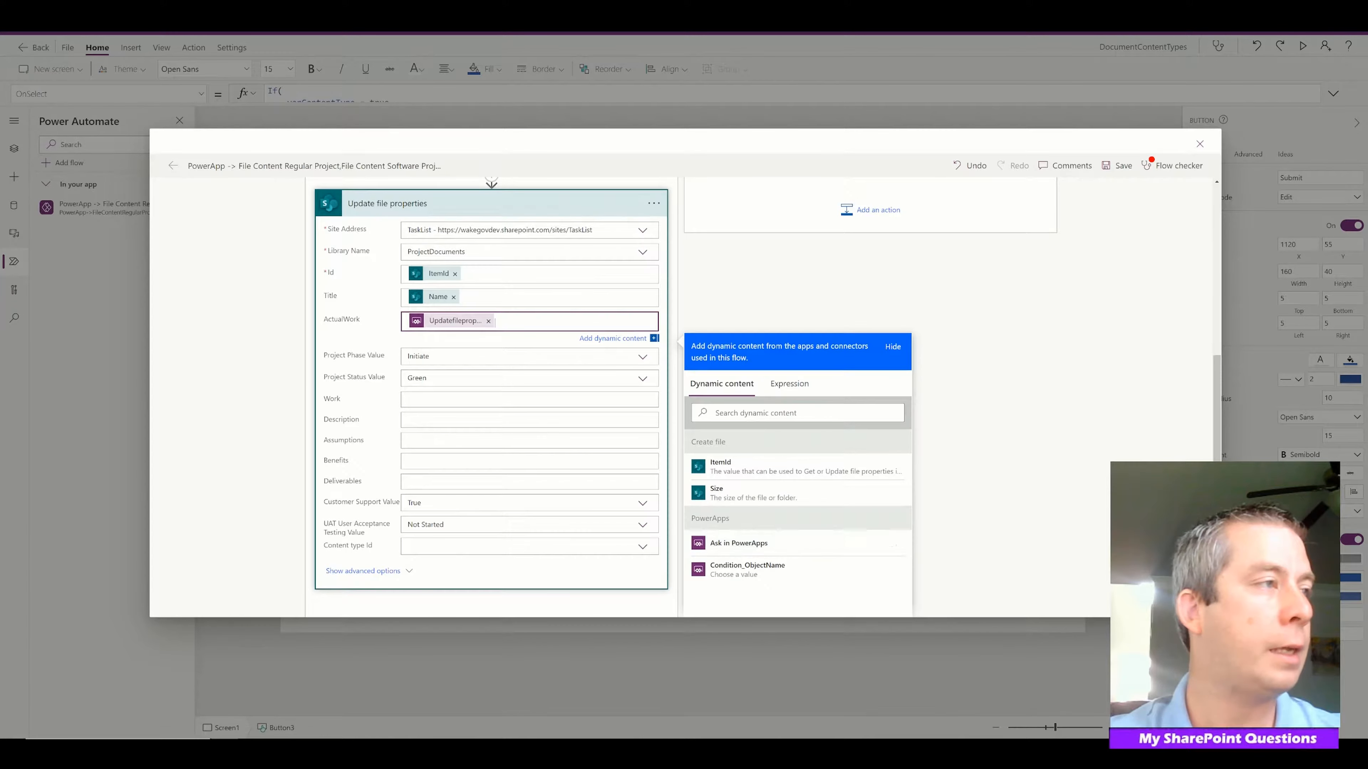
Set Project Phase Value to a custom value supplied by Ask in PowerApps.
{"action": "left_click", "coordinate": [644, 360]}
{"action": "left_click", "coordinate": [644, 359]}
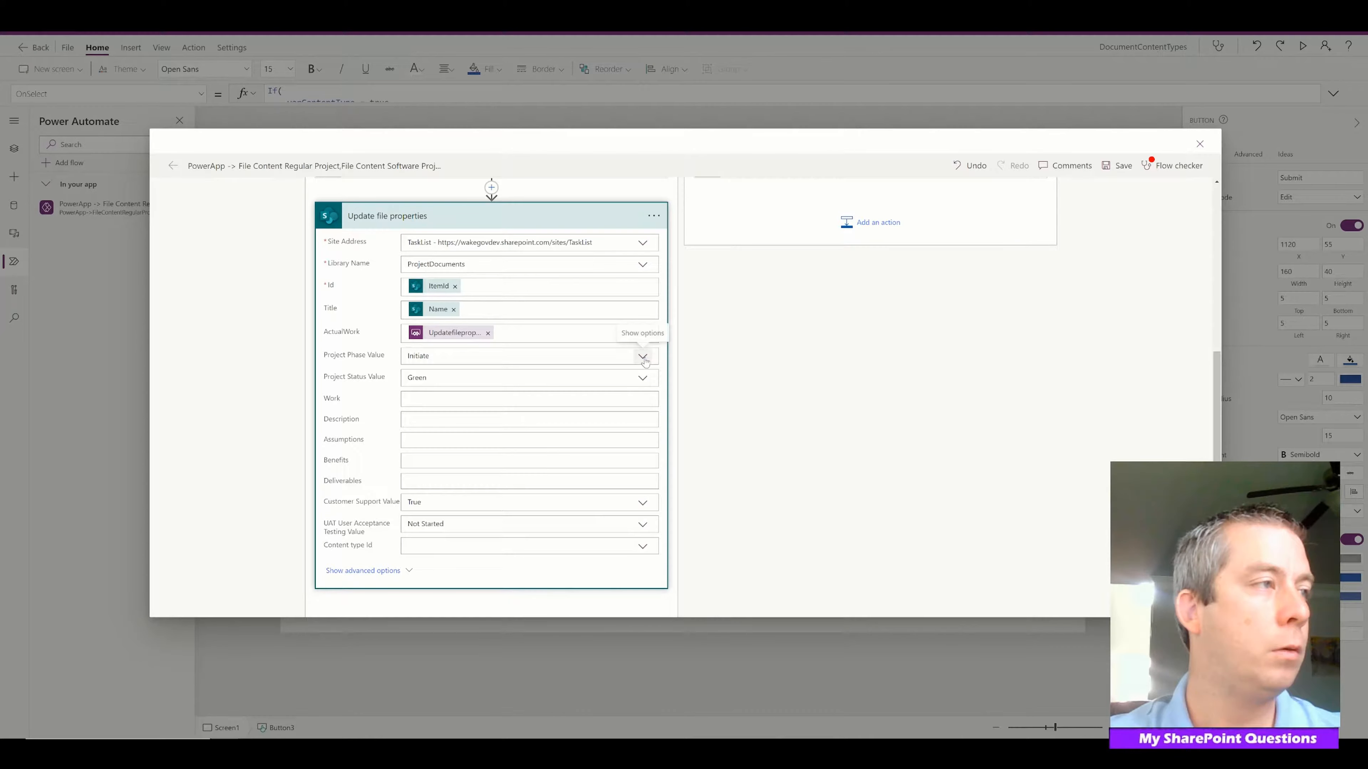
{"action": "left_click", "coordinate": [644, 360]}
{"action": "left_click", "coordinate": [595, 448]}
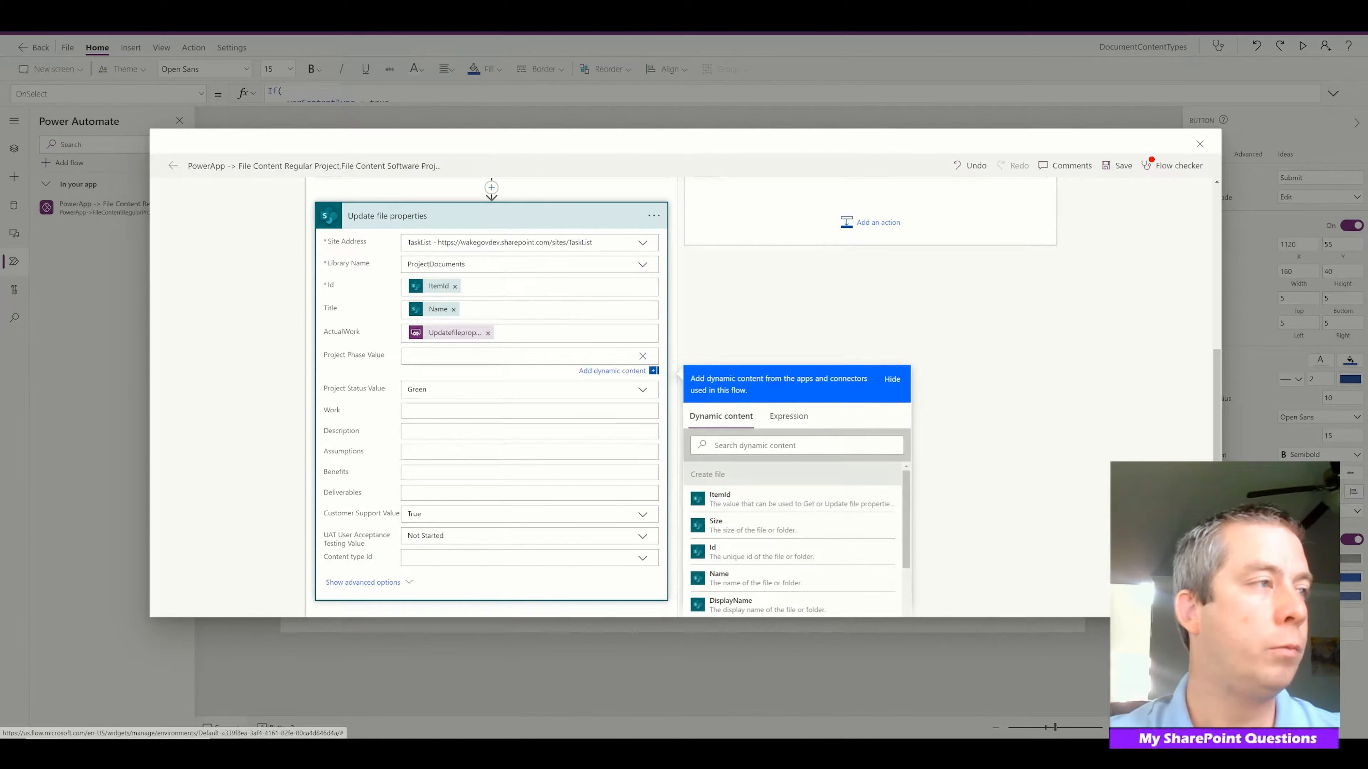
{"action": "left_click", "coordinate": [789, 416]}
{"action": "left_click", "coordinate": [721, 416]}
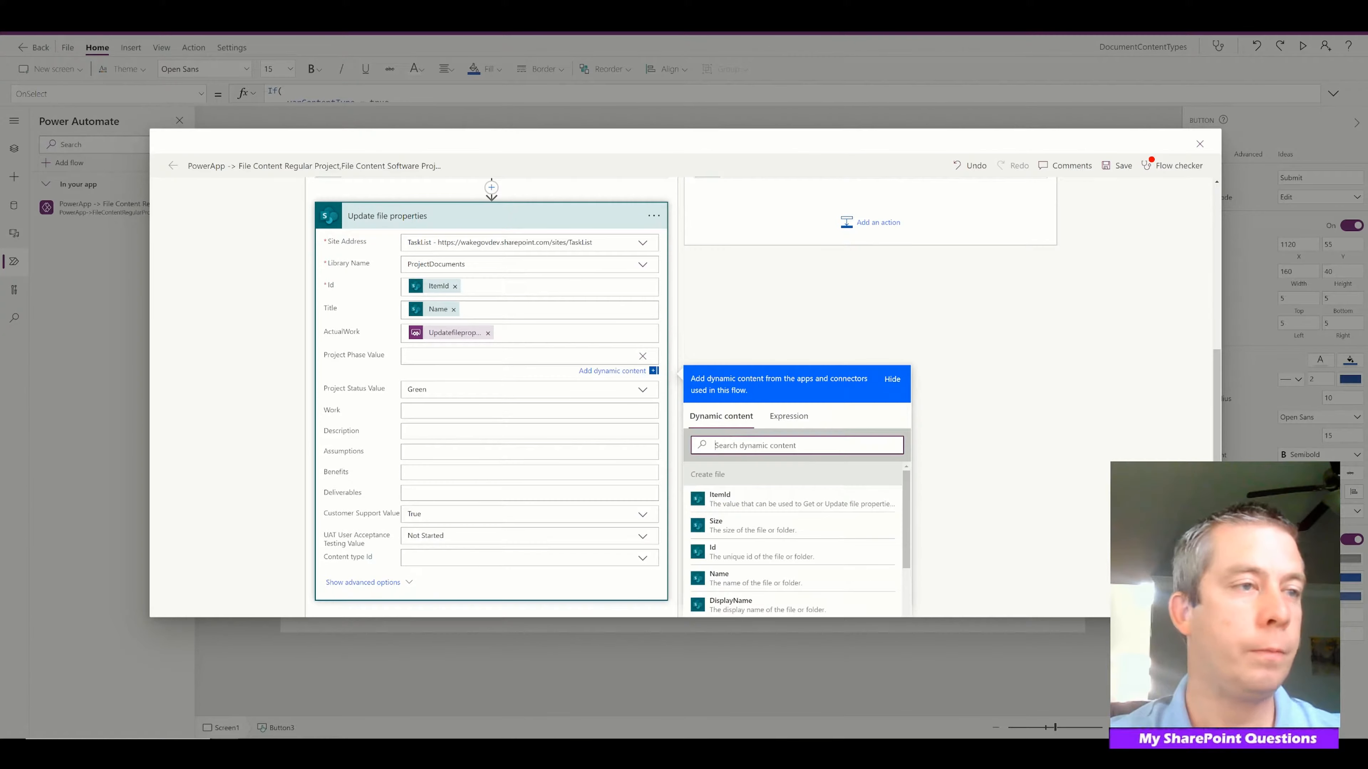
{"action": "scroll", "coordinate": [906, 481], "scroll_direction": "down", "scroll_amount": 10}
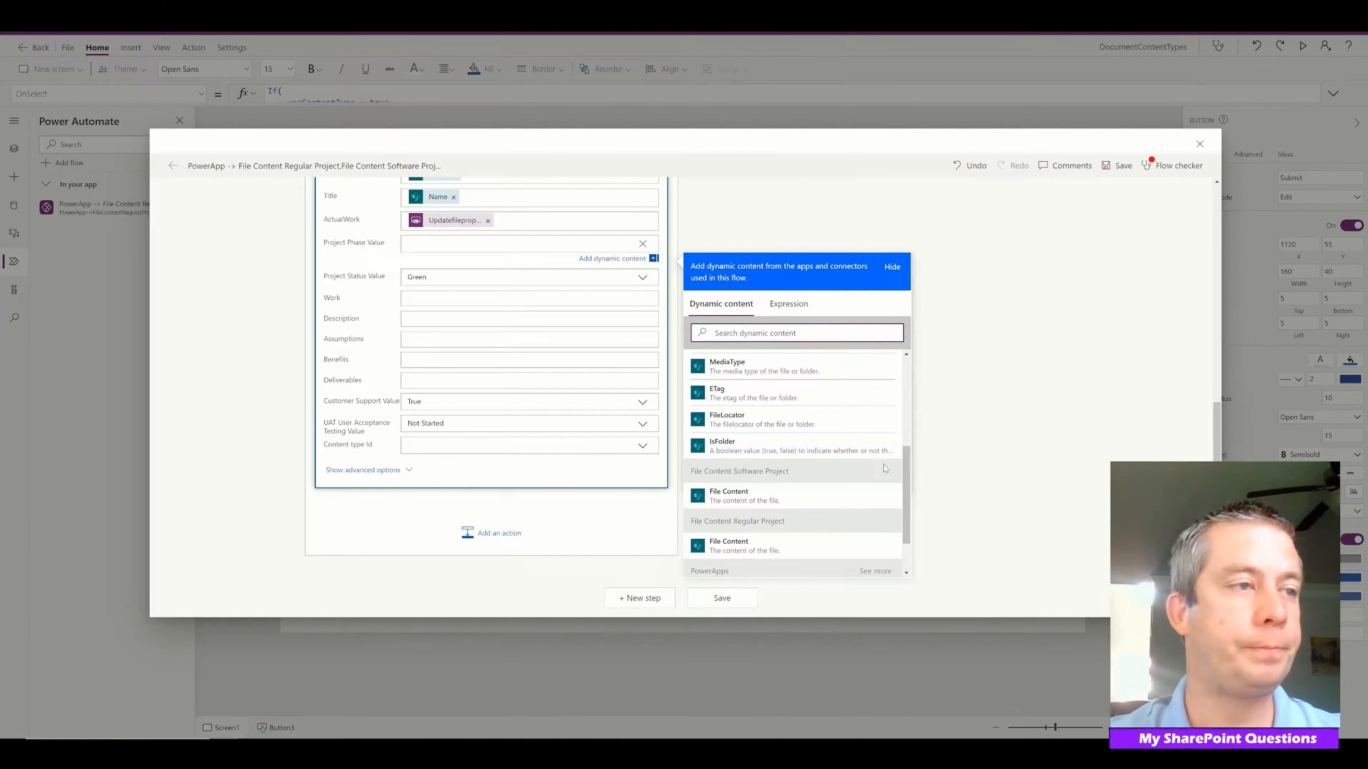
{"action": "scroll", "coordinate": [870, 523], "scroll_direction": "down", "scroll_amount": 1}
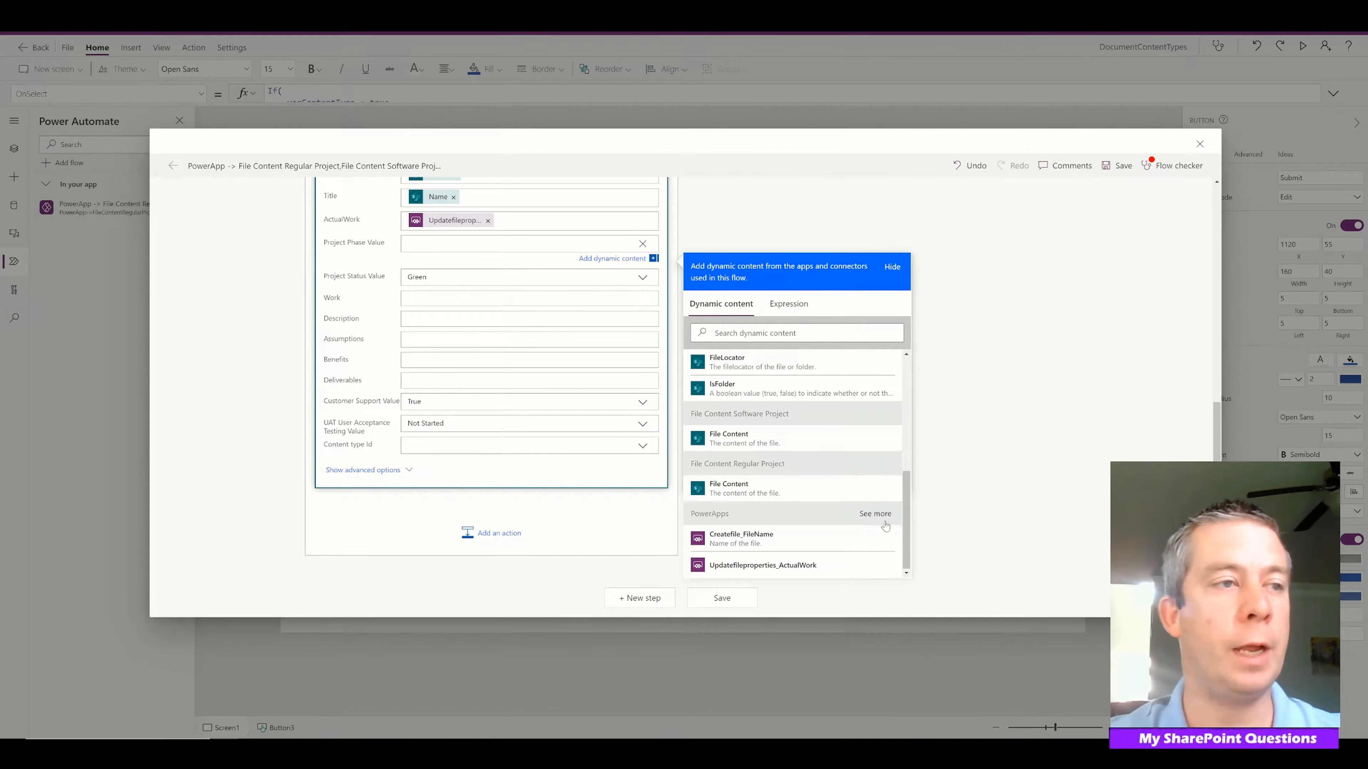
{"action": "left_click", "coordinate": [871, 514]}
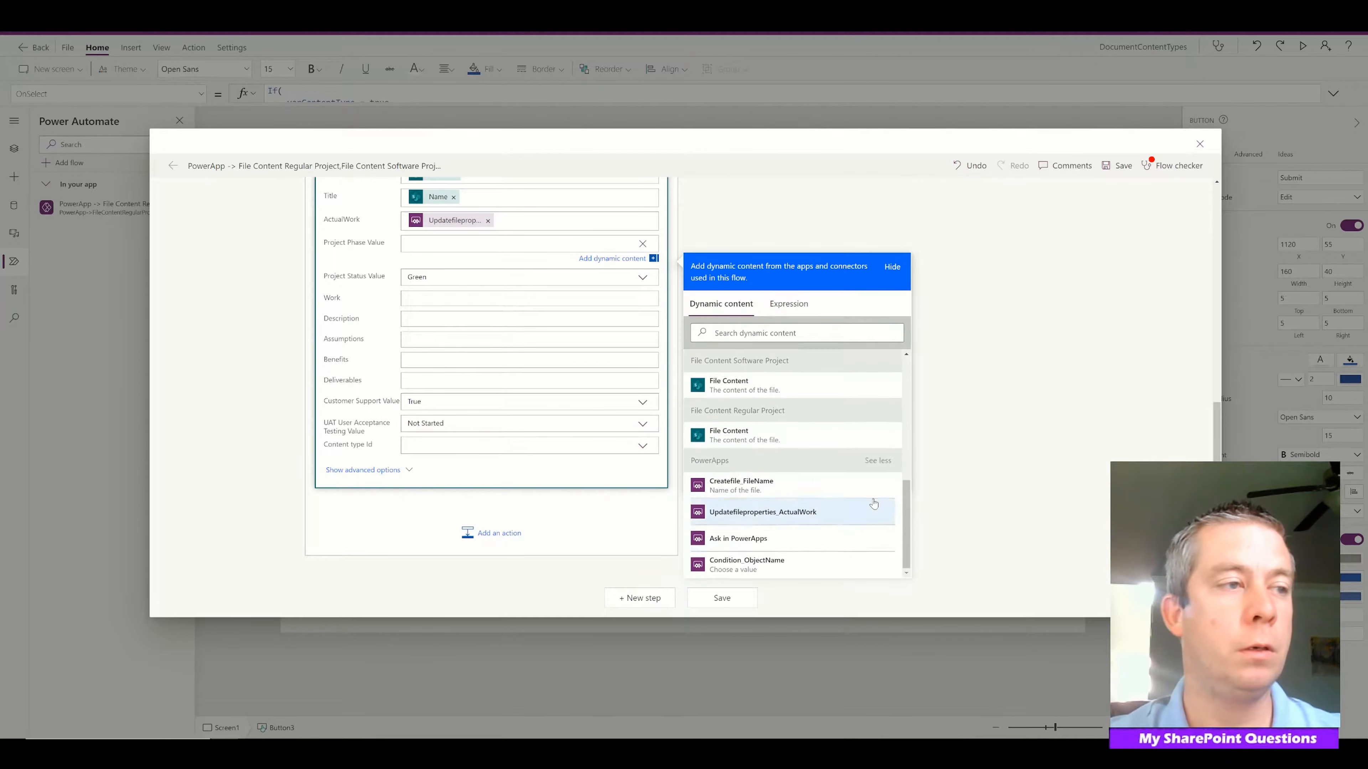
{"action": "left_click", "coordinate": [748, 539]}
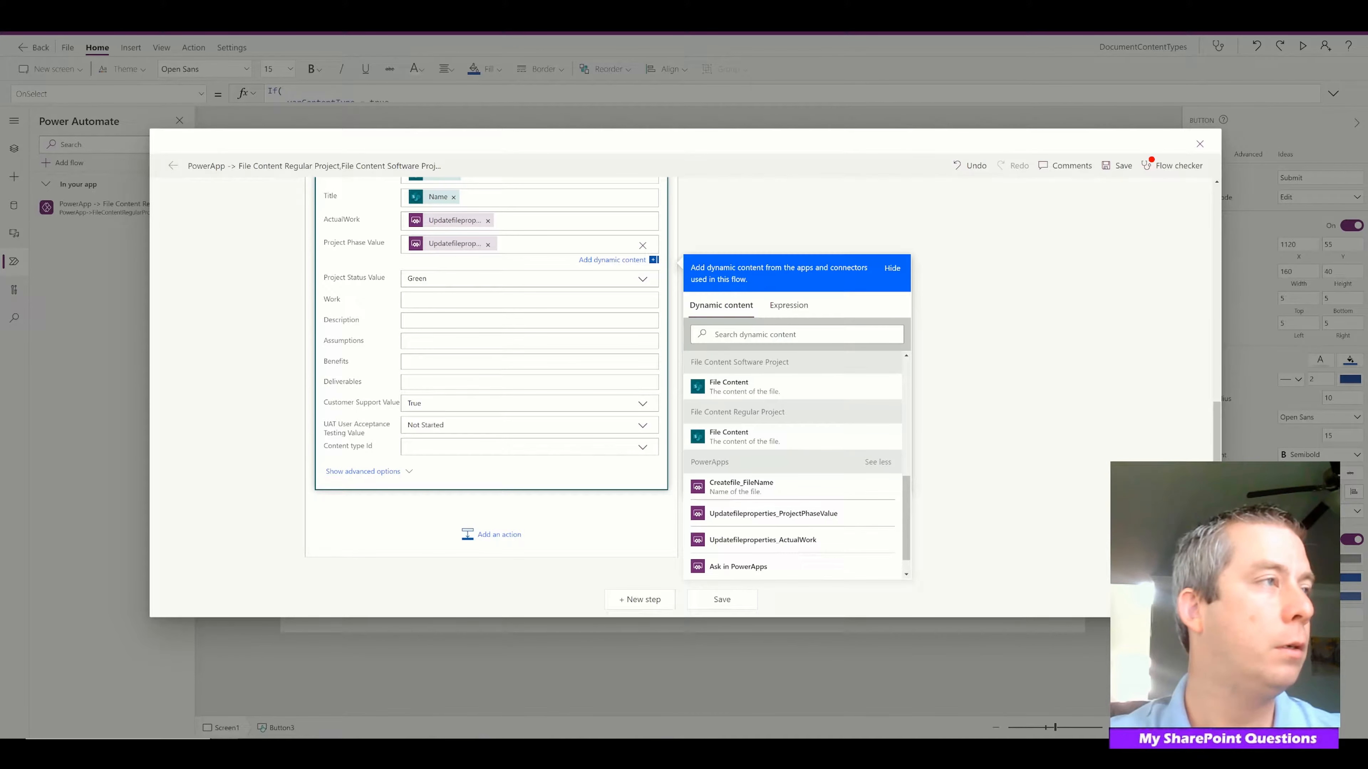
Set Project Status Value to a custom value supplied by Ask in PowerApps.
{"action": "left_click", "coordinate": [485, 278]}
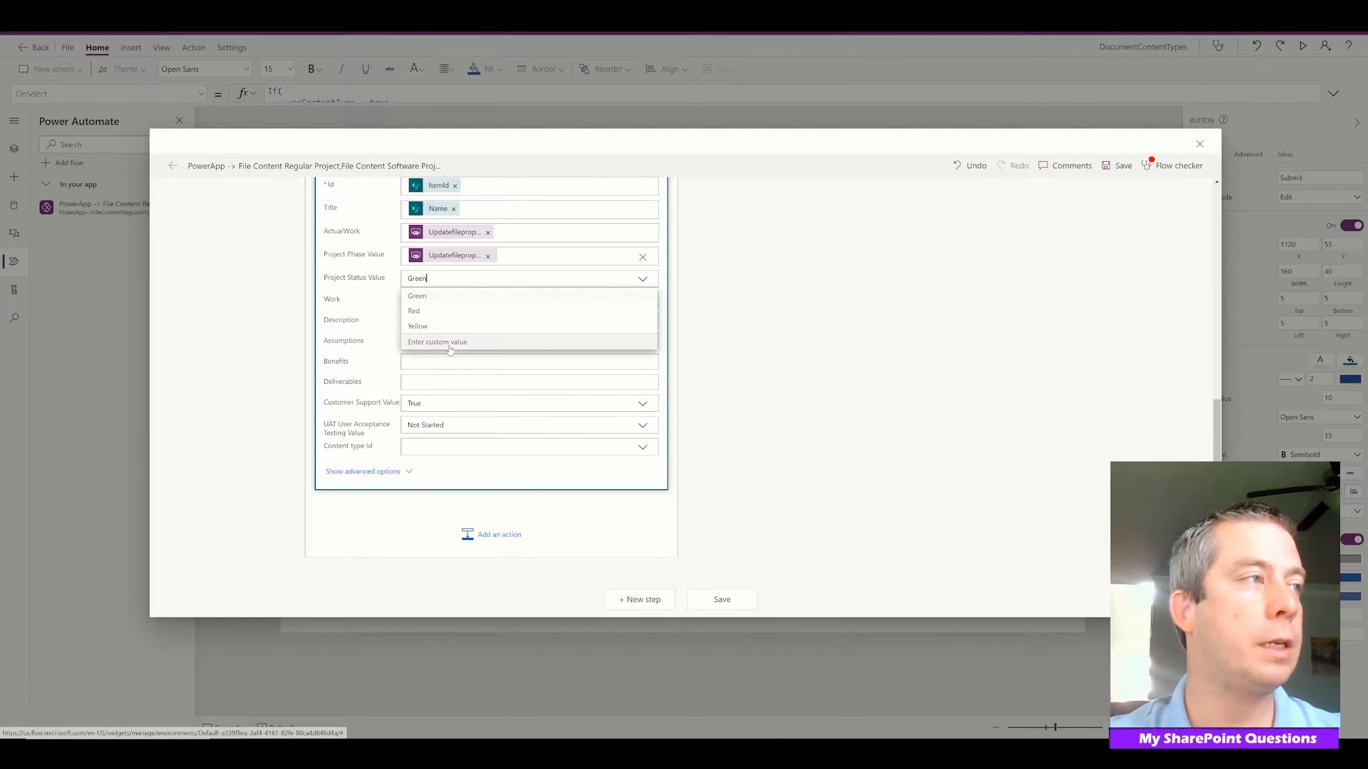
{"action": "left_click", "coordinate": [450, 345]}
{"action": "scroll", "coordinate": [892, 513], "scroll_direction": "down", "scroll_amount": 5}
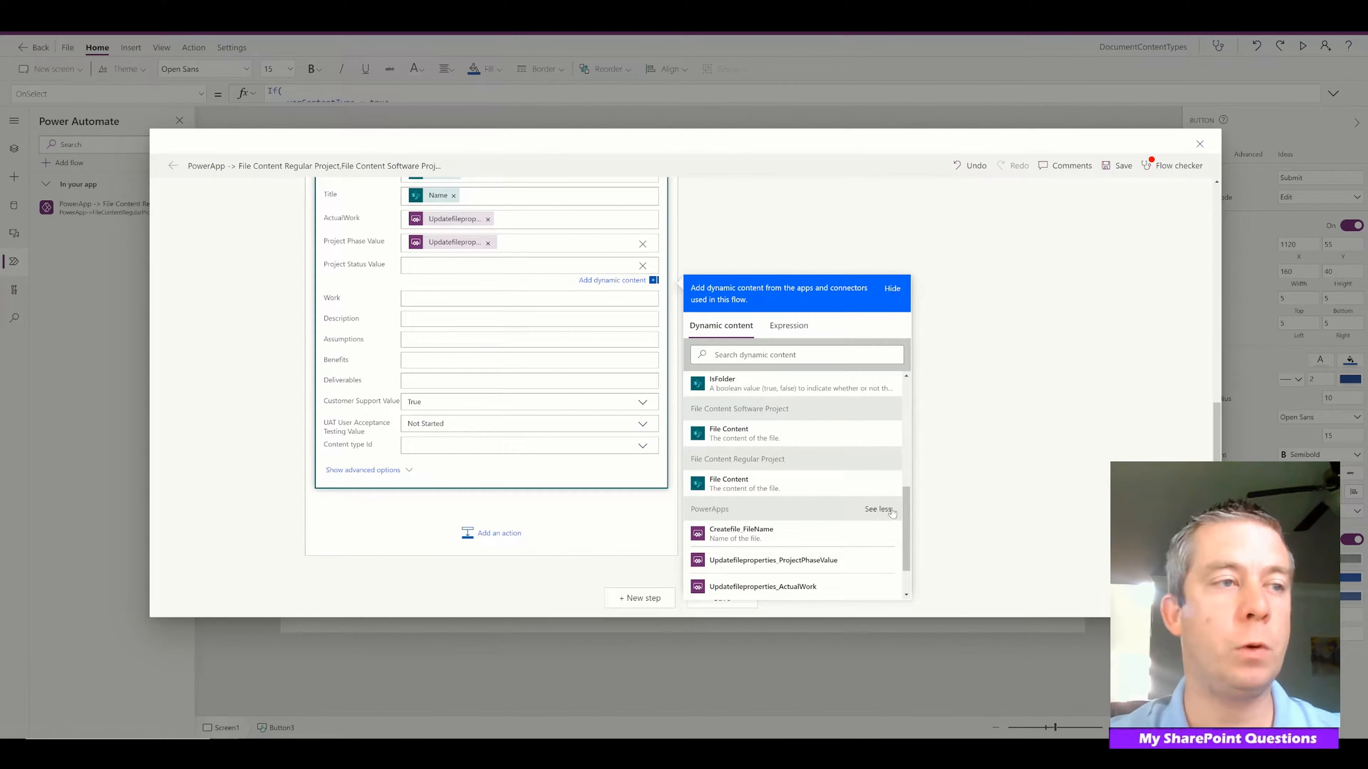
{"action": "scroll", "coordinate": [781, 545], "scroll_direction": "down", "scroll_amount": 1}
{"action": "left_click", "coordinate": [750, 565]}
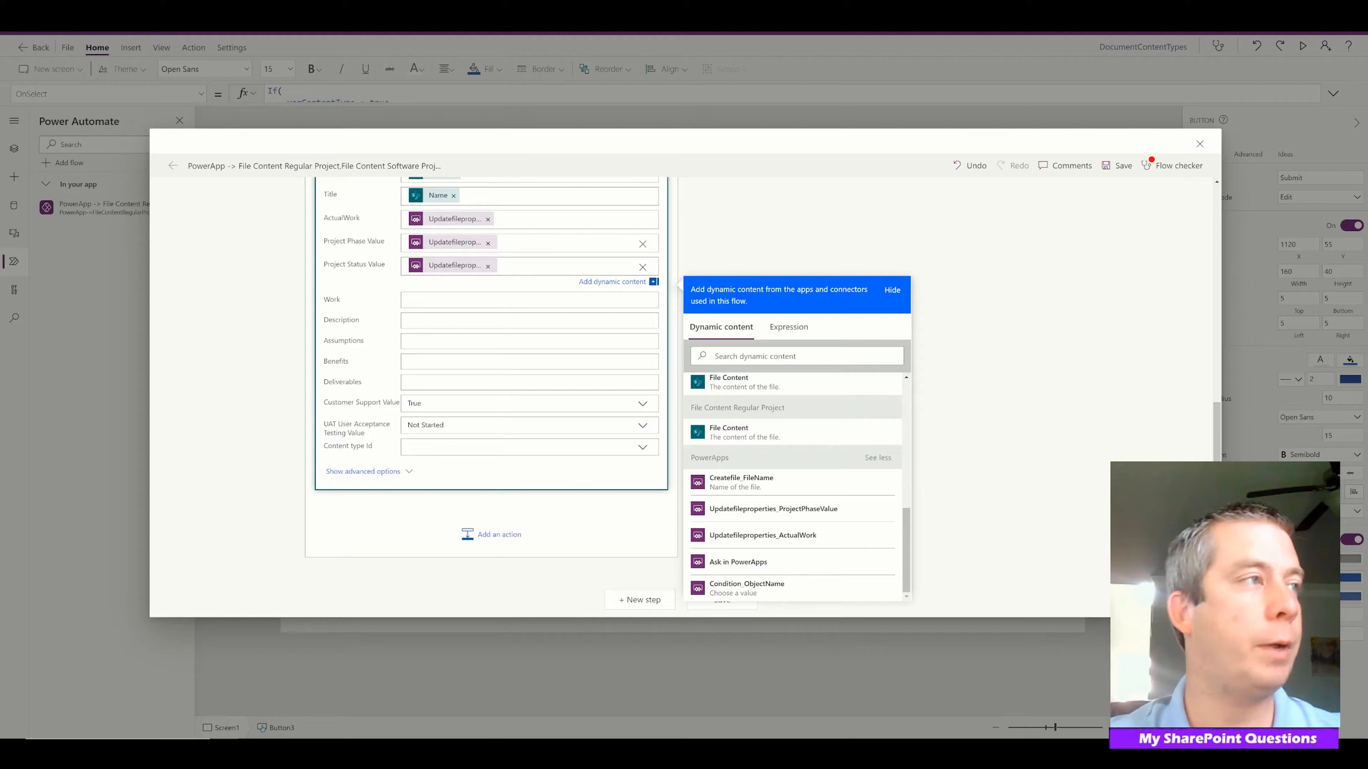
{"action": "key", "text": "Tab"}
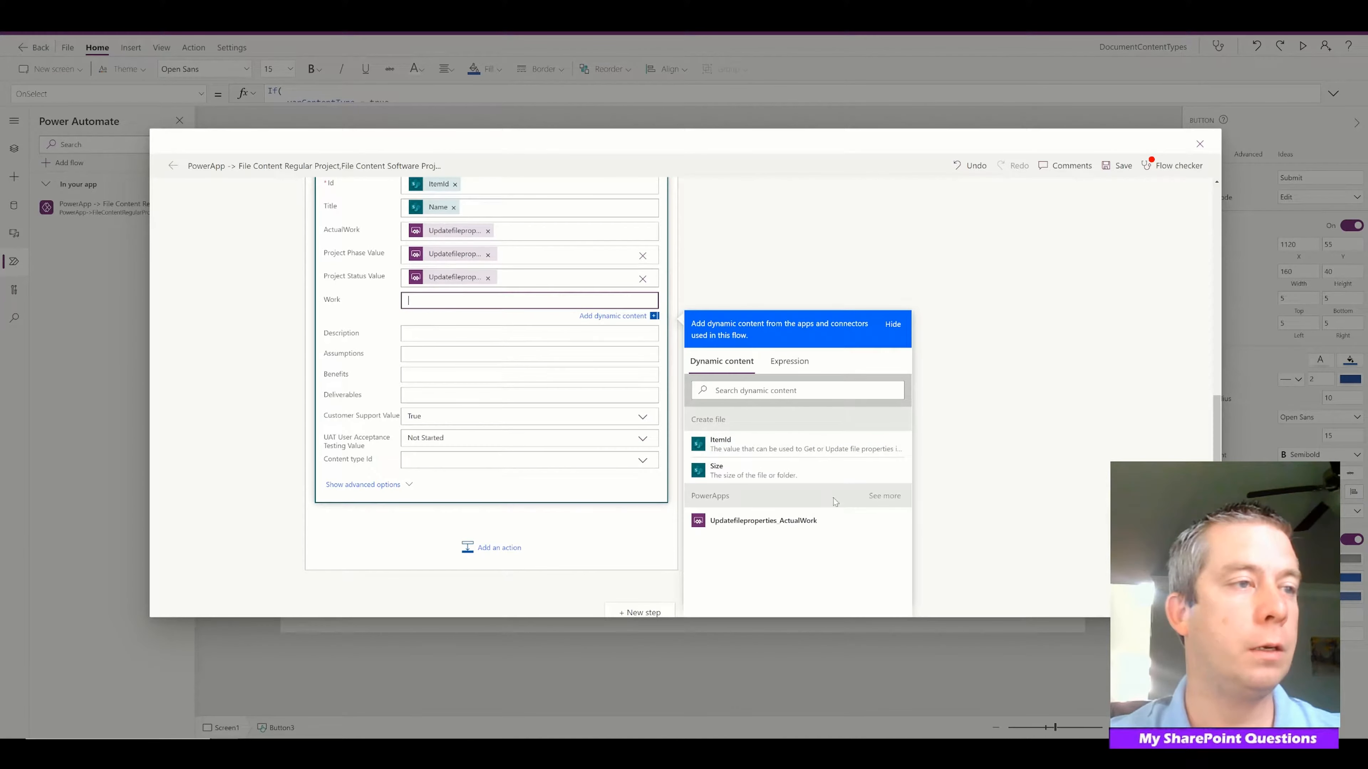
Set the Work and Assumptions fields of Update file properties to Ask in PowerApps values.
{"action": "left_click", "coordinate": [883, 496]}
{"action": "left_click", "coordinate": [754, 547]}
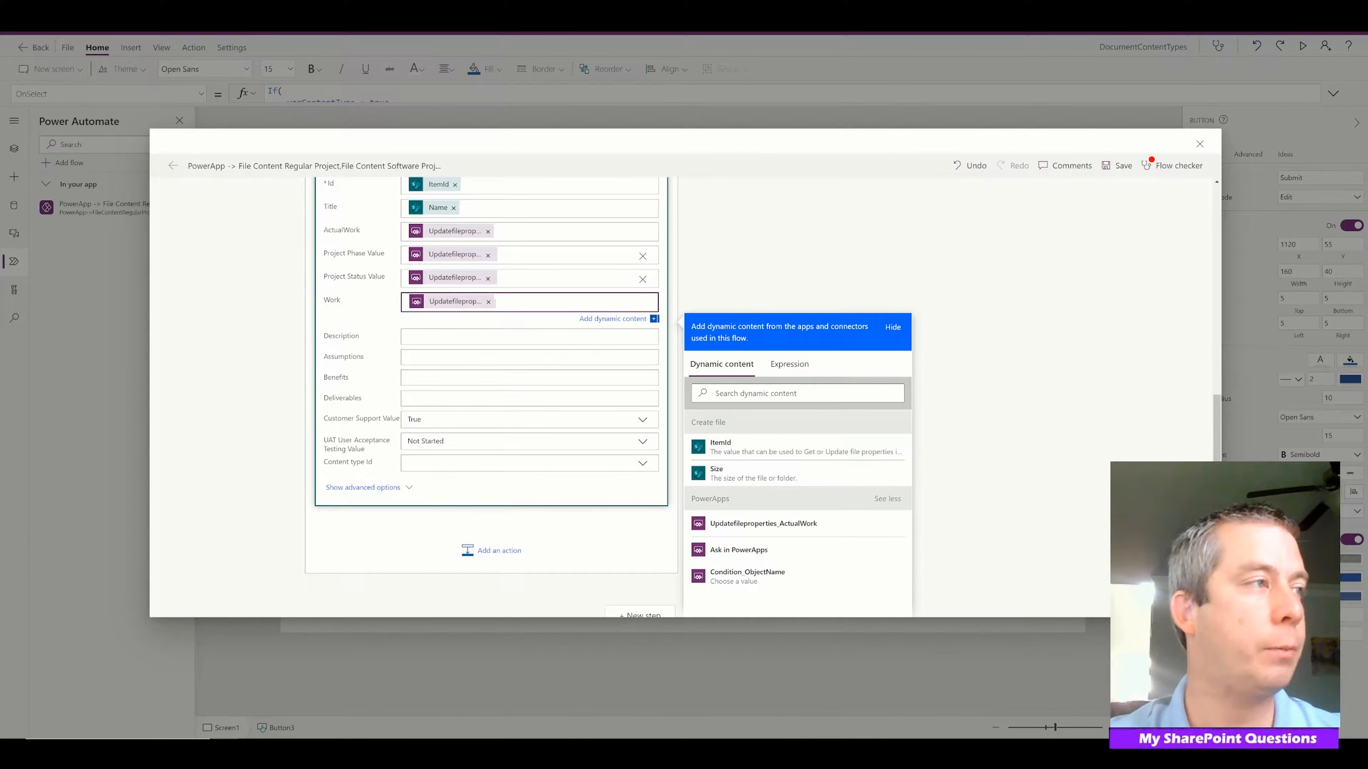
{"action": "left_click", "coordinate": [565, 357]}
{"action": "scroll", "coordinate": [873, 474], "scroll_direction": "down", "scroll_amount": 10}
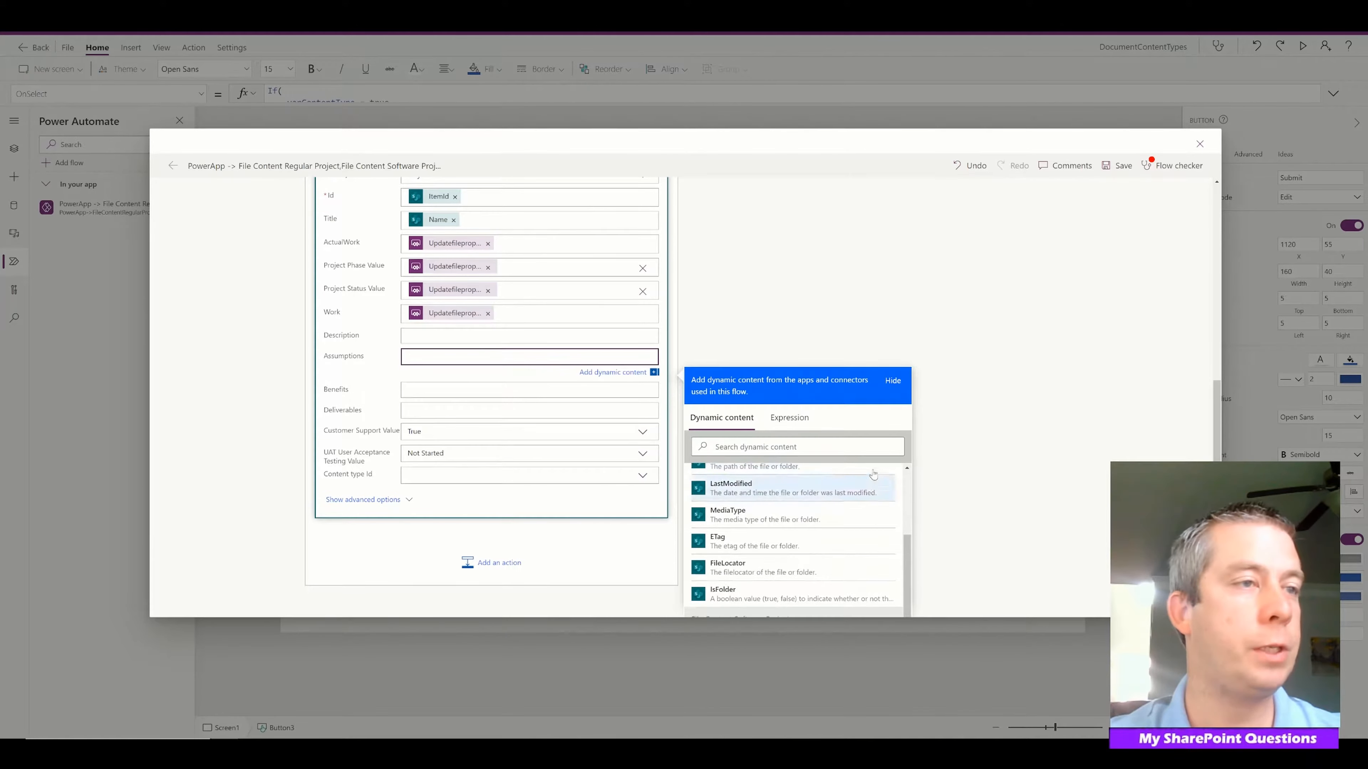
{"action": "scroll", "coordinate": [914, 571], "scroll_direction": "down", "scroll_amount": 2}
{"action": "left_click", "coordinate": [876, 475]}
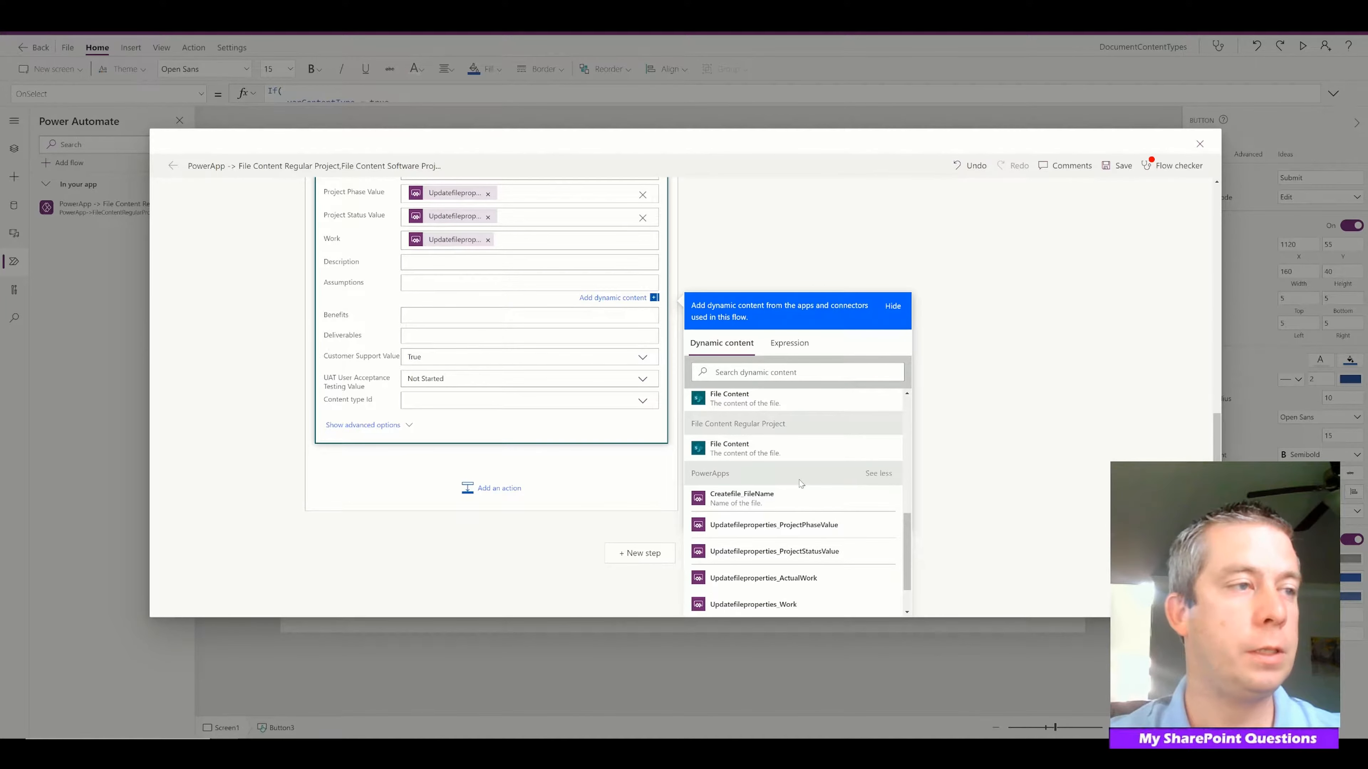
{"action": "scroll", "coordinate": [808, 511], "scroll_direction": "down", "scroll_amount": 1}
{"action": "left_click", "coordinate": [760, 578]}
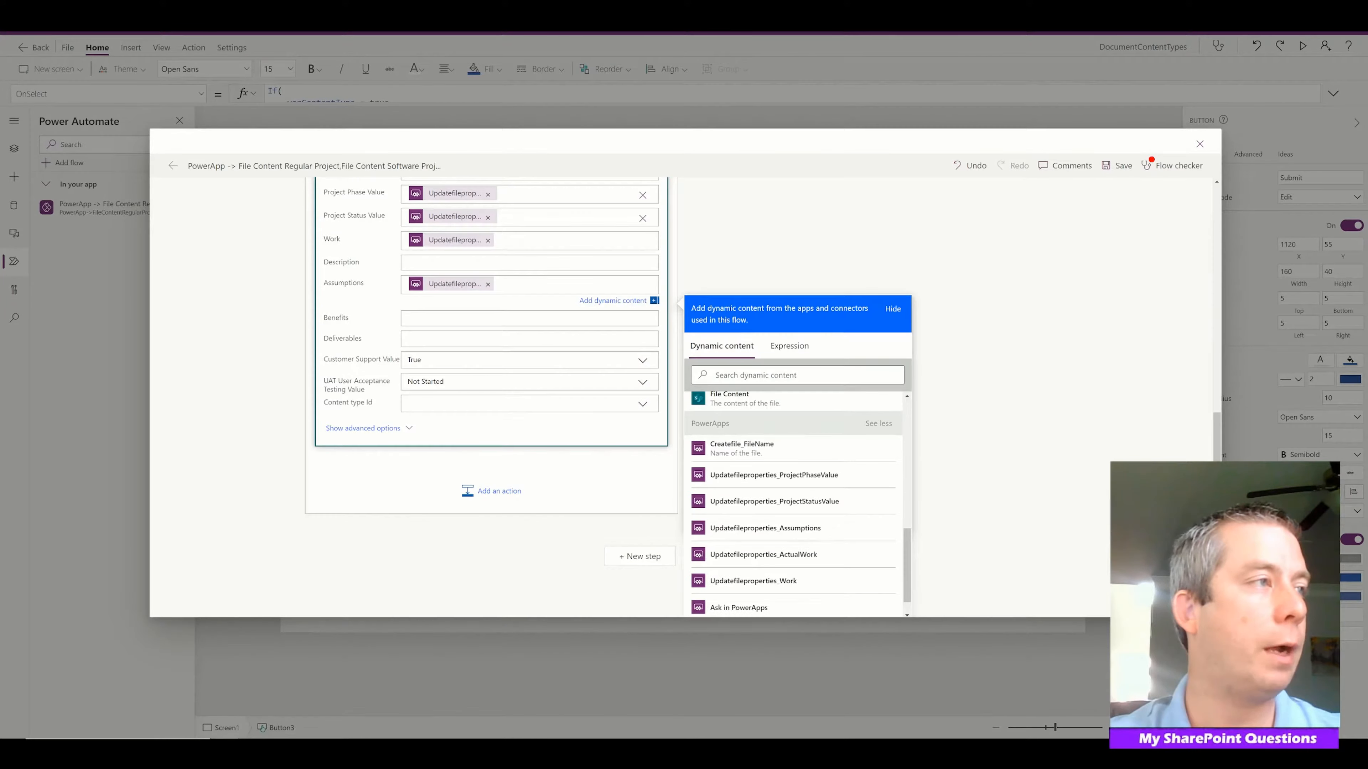
Supply the Benefits field of Update file properties through Ask in PowerApps.
{"action": "left_click", "coordinate": [529, 263]}
{"action": "left_click", "coordinate": [530, 372]}
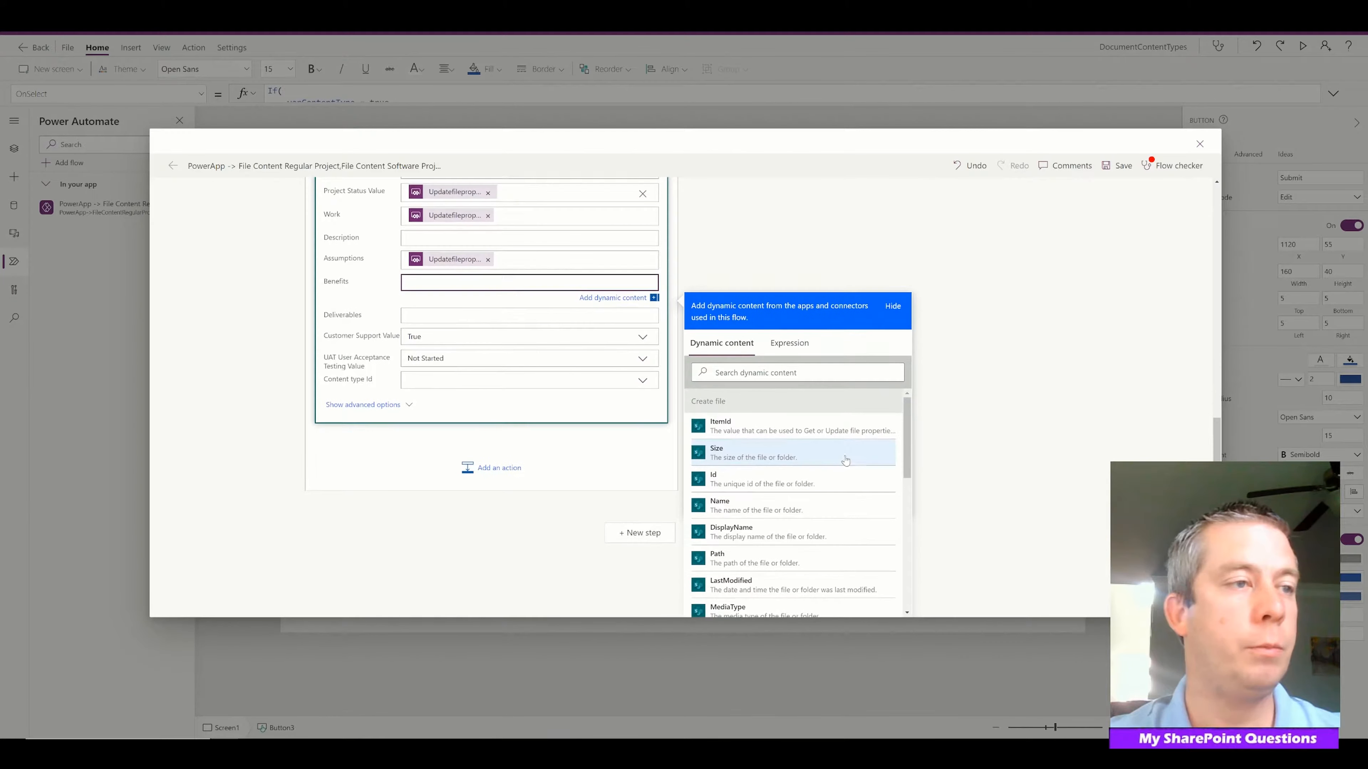
{"action": "scroll", "coordinate": [883, 503], "scroll_direction": "down", "scroll_amount": 5}
{"action": "left_click", "coordinate": [876, 447]}
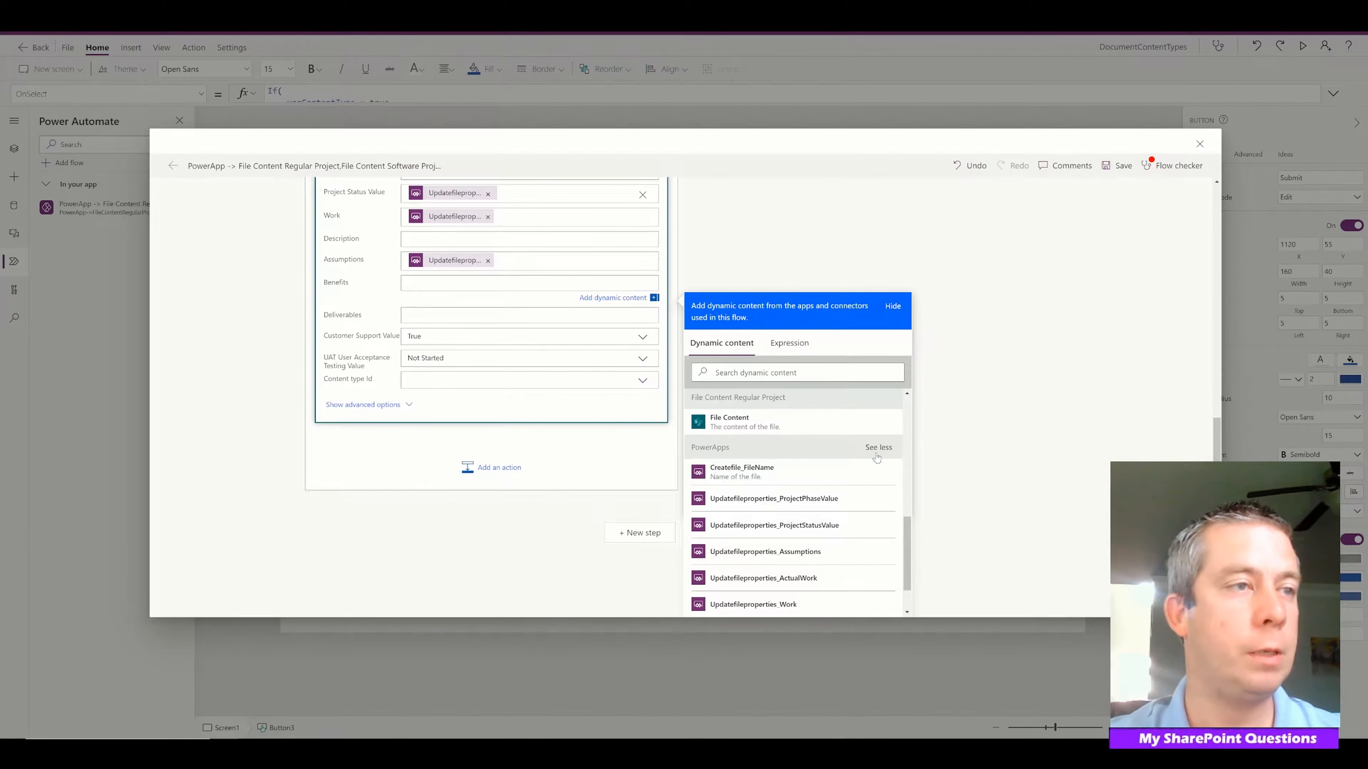
{"action": "scroll", "coordinate": [808, 528], "scroll_direction": "down", "scroll_amount": 1}
{"action": "left_click", "coordinate": [741, 578]}
Supply the Deliverables field of Update file properties through Ask in PowerApps.
{"action": "left_click", "coordinate": [530, 323]}
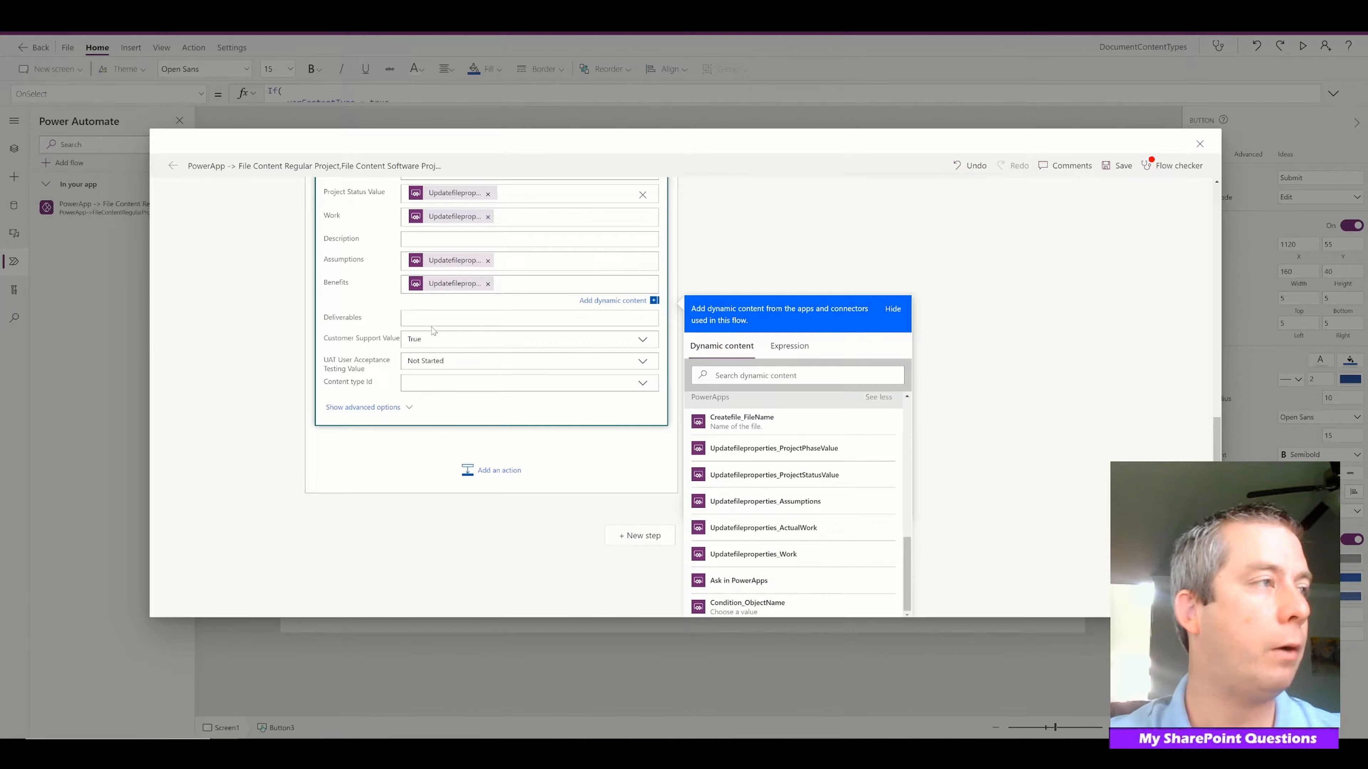
{"action": "scroll", "coordinate": [839, 477], "scroll_direction": "down", "scroll_amount": 3}
{"action": "scroll", "coordinate": [838, 477], "scroll_direction": "down", "scroll_amount": 5}
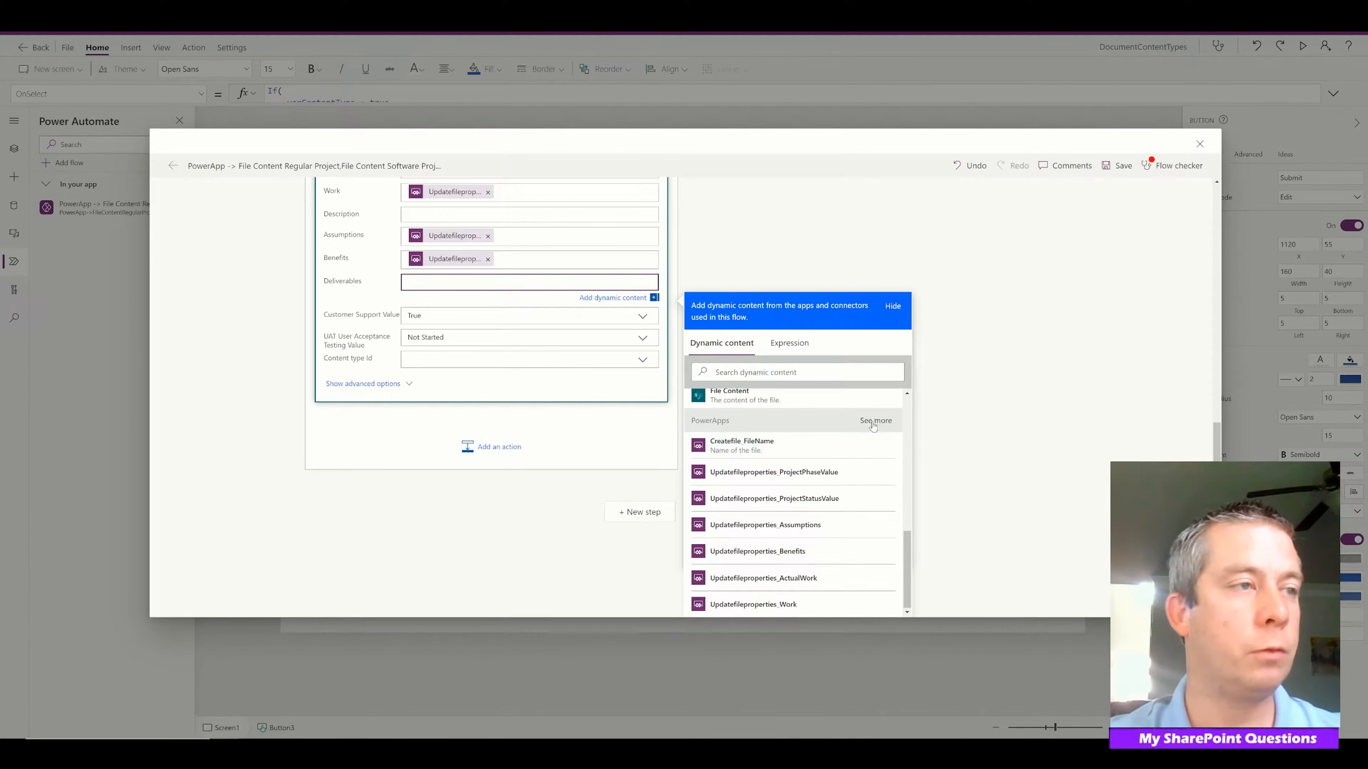
{"action": "left_click", "coordinate": [743, 579]}
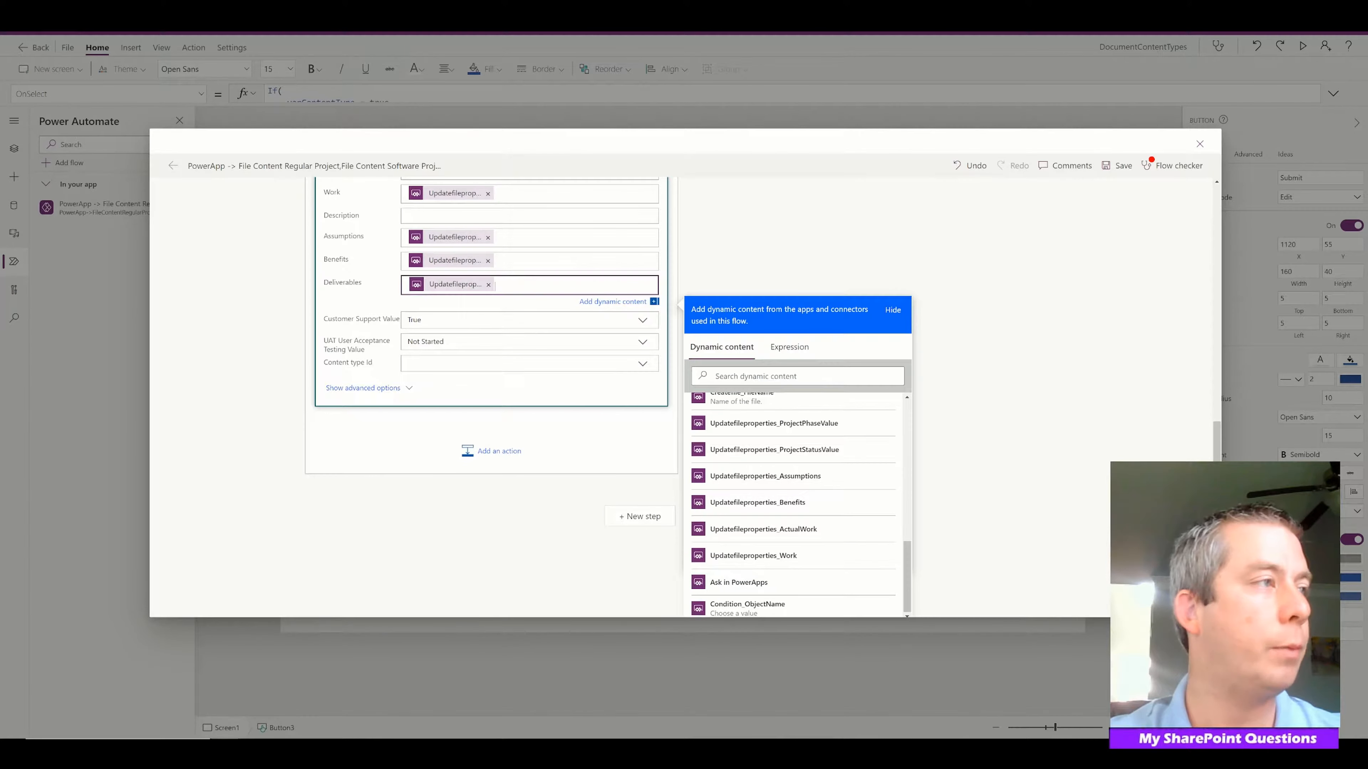
Set Content type Id to Regular Document and Customer Support Value to False in Update file properties.
{"action": "left_click", "coordinate": [643, 364]}
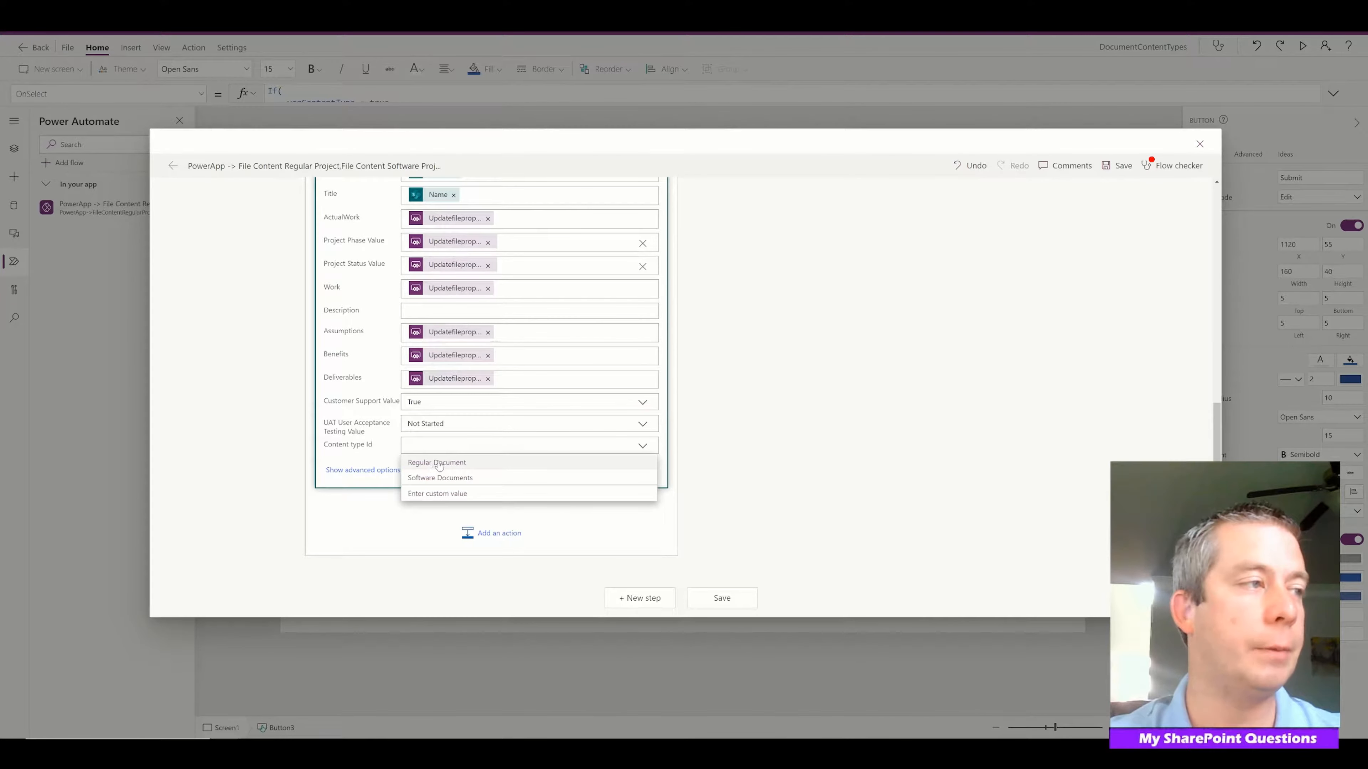
{"action": "scroll", "coordinate": [439, 467], "scroll_direction": "up", "scroll_amount": 6}
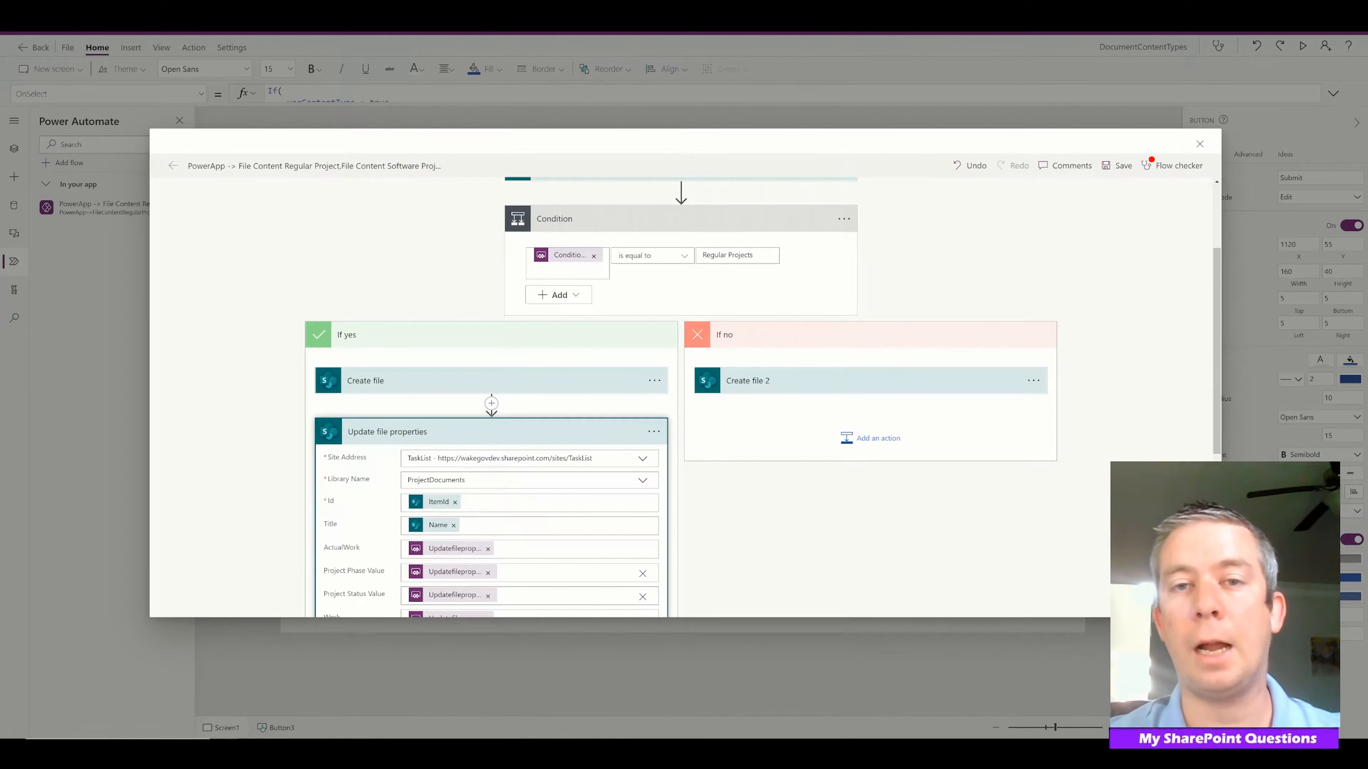
{"action": "scroll", "coordinate": [439, 467], "scroll_direction": "down", "scroll_amount": 6}
{"action": "left_click", "coordinate": [426, 462]}
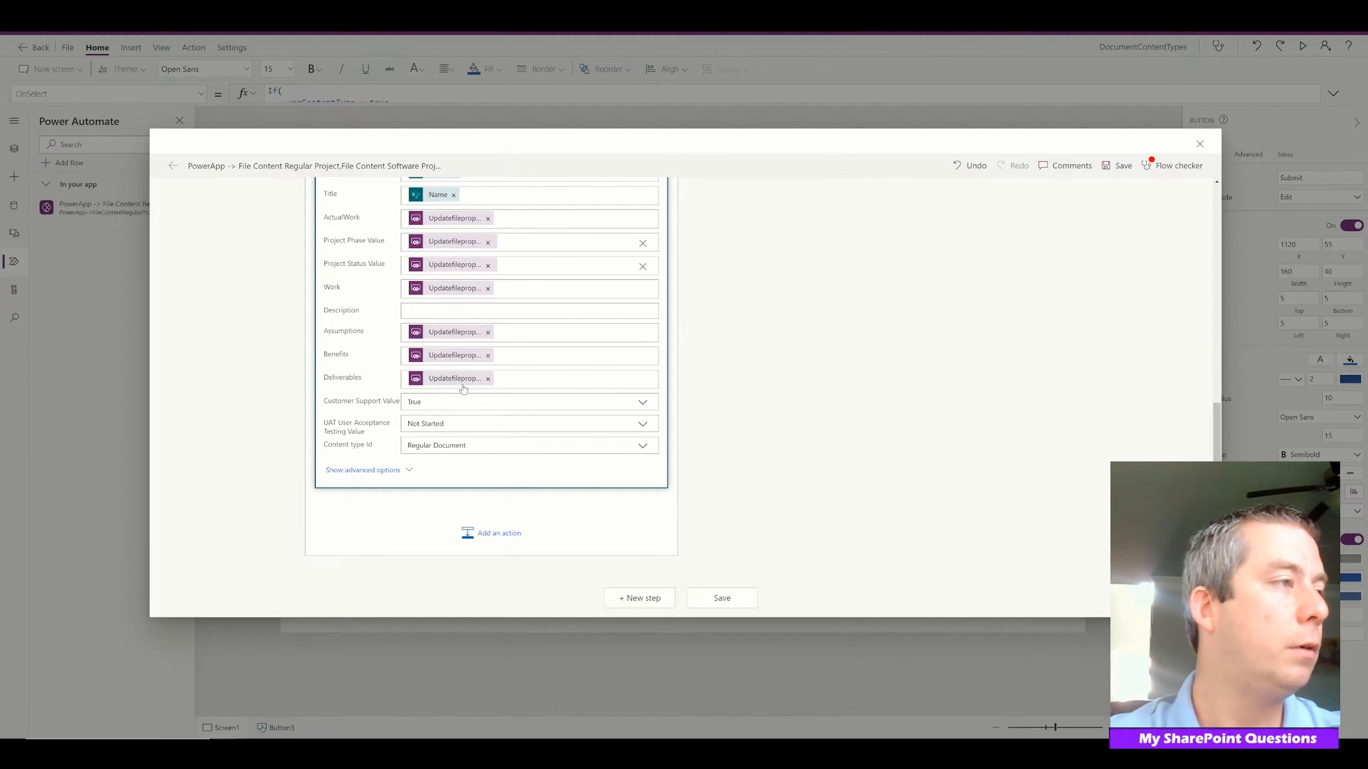
{"action": "scroll", "coordinate": [463, 388], "scroll_direction": "up", "scroll_amount": 3}
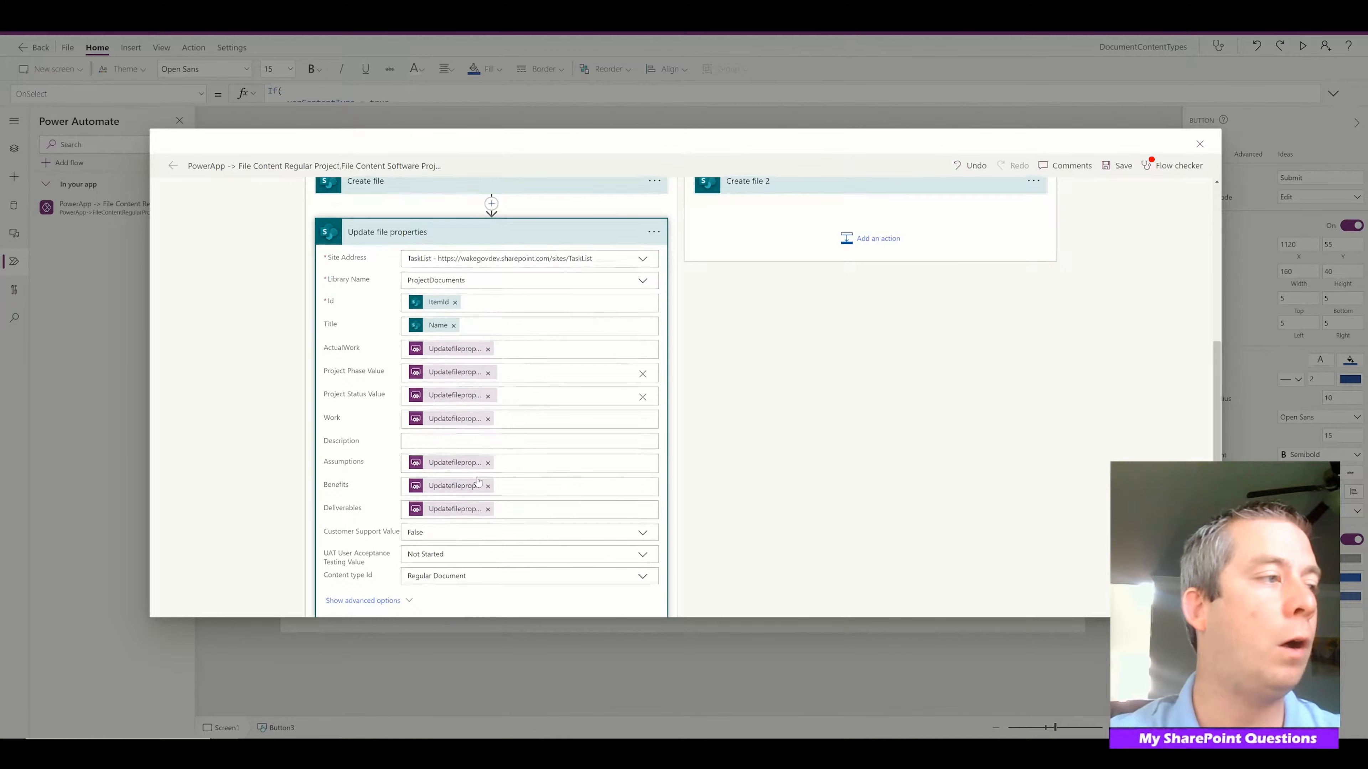
{"action": "scroll", "coordinate": [438, 462], "scroll_direction": "down", "scroll_amount": 3}
Add a SharePoint Update file properties action after Create file 2 in the If no branch.
{"action": "scroll", "coordinate": [441, 459], "scroll_direction": "up", "scroll_amount": 3}
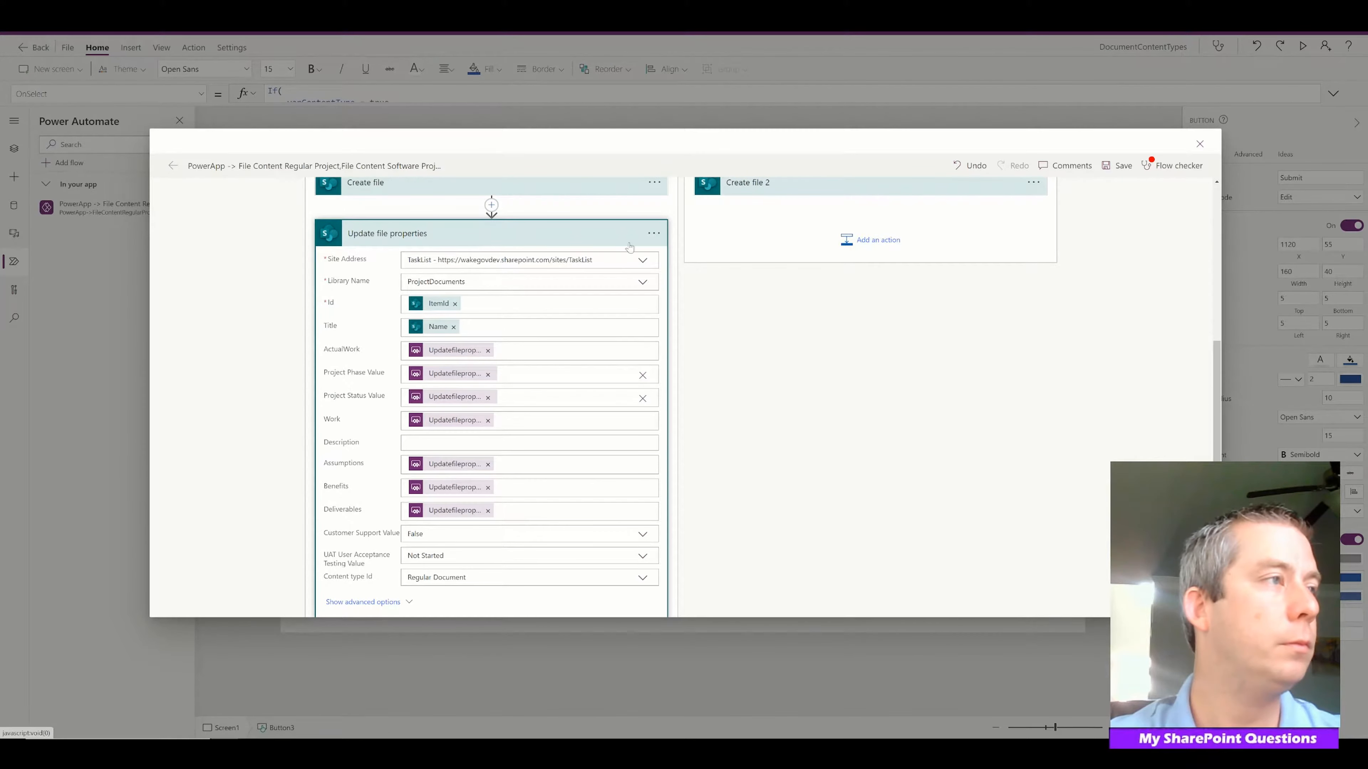
{"action": "left_click", "coordinate": [865, 247]}
{"action": "type", "text": "update fi"}
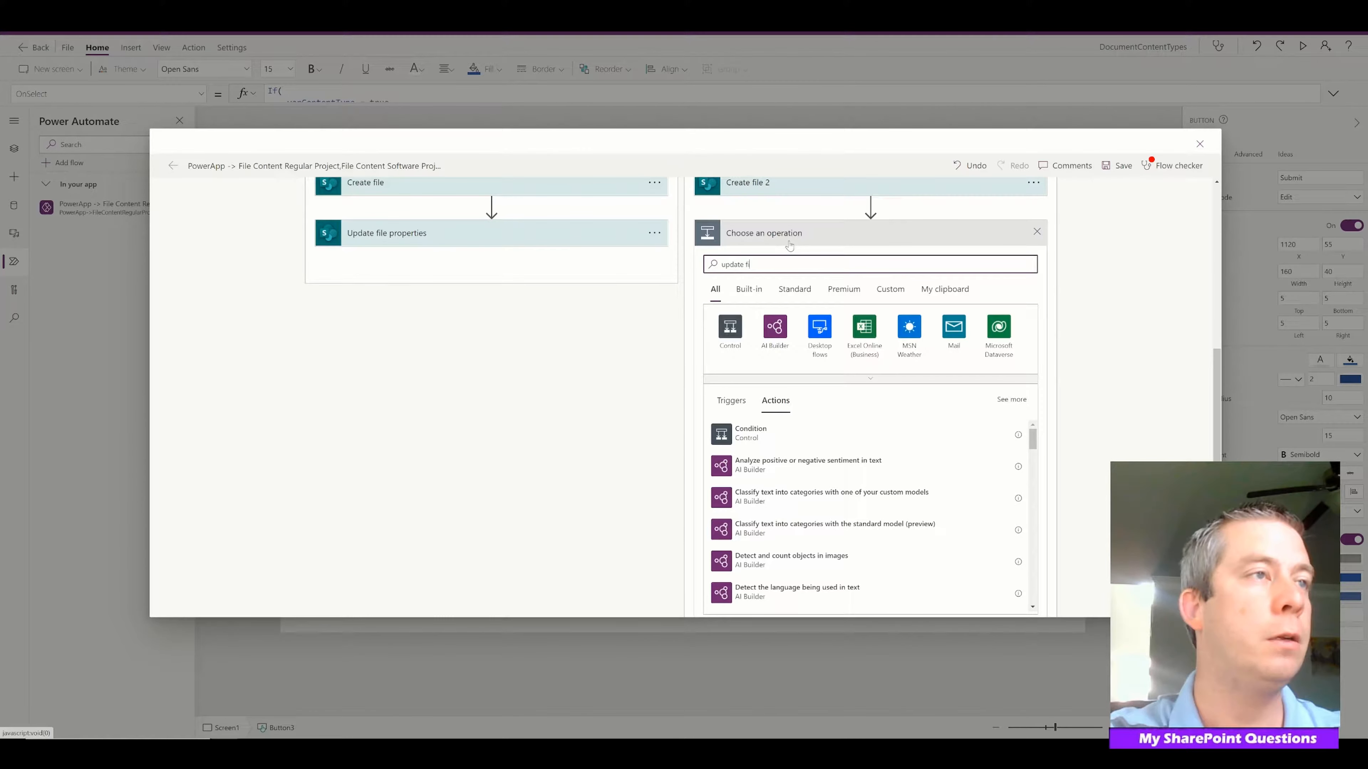
{"action": "type", "text": "le proper"}
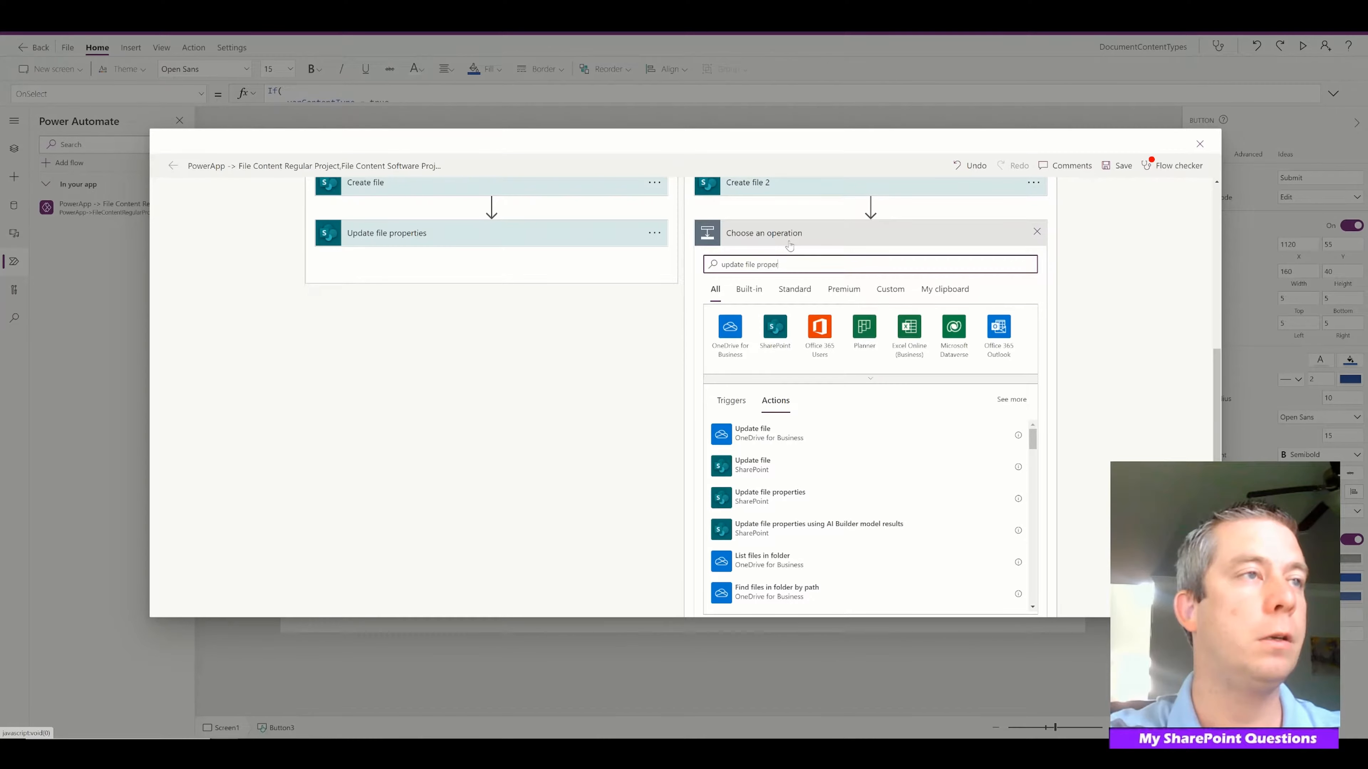
{"action": "type", "text": "ties"}
{"action": "left_click", "coordinate": [774, 431]}
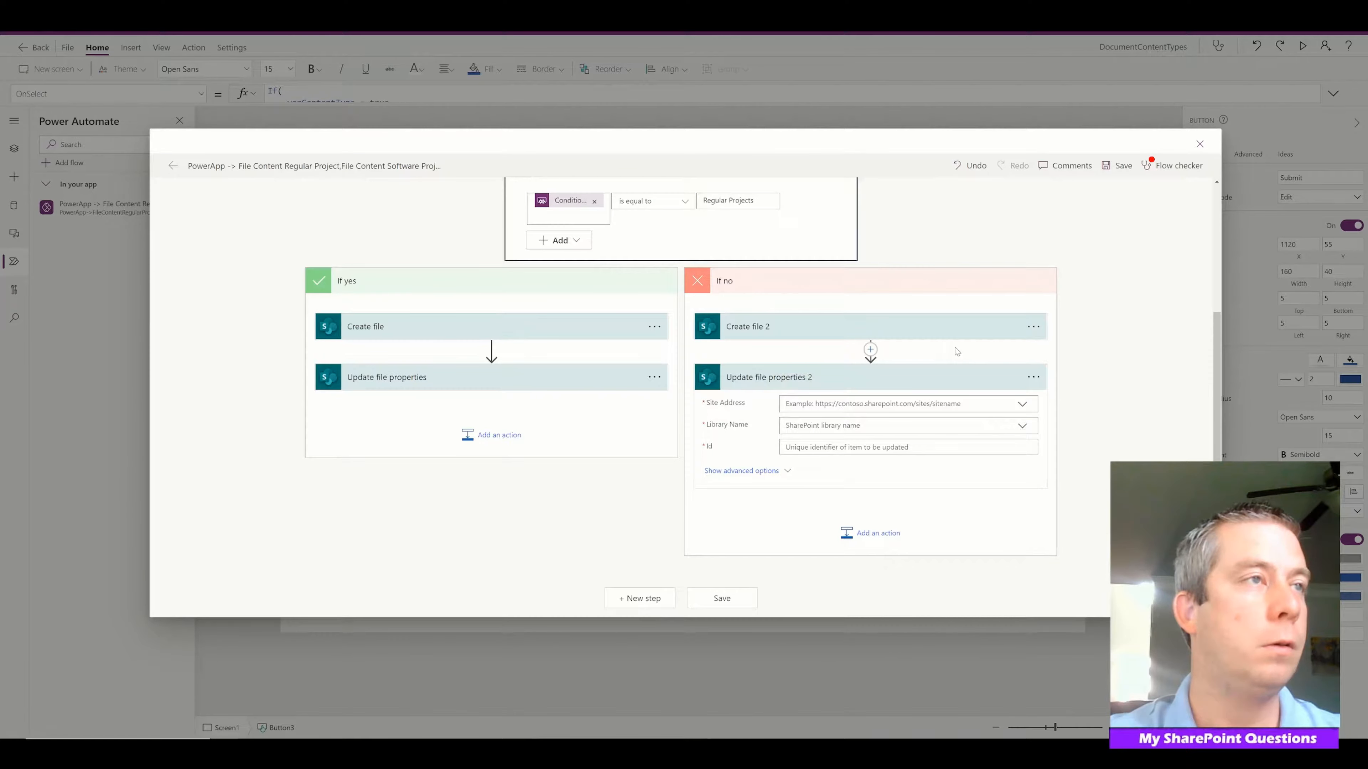
Point Update file properties 2 to the ProjectDocuments library on the TaskList site and set its Id to Create file 2's ItemId.
{"action": "left_click", "coordinate": [1022, 425]}
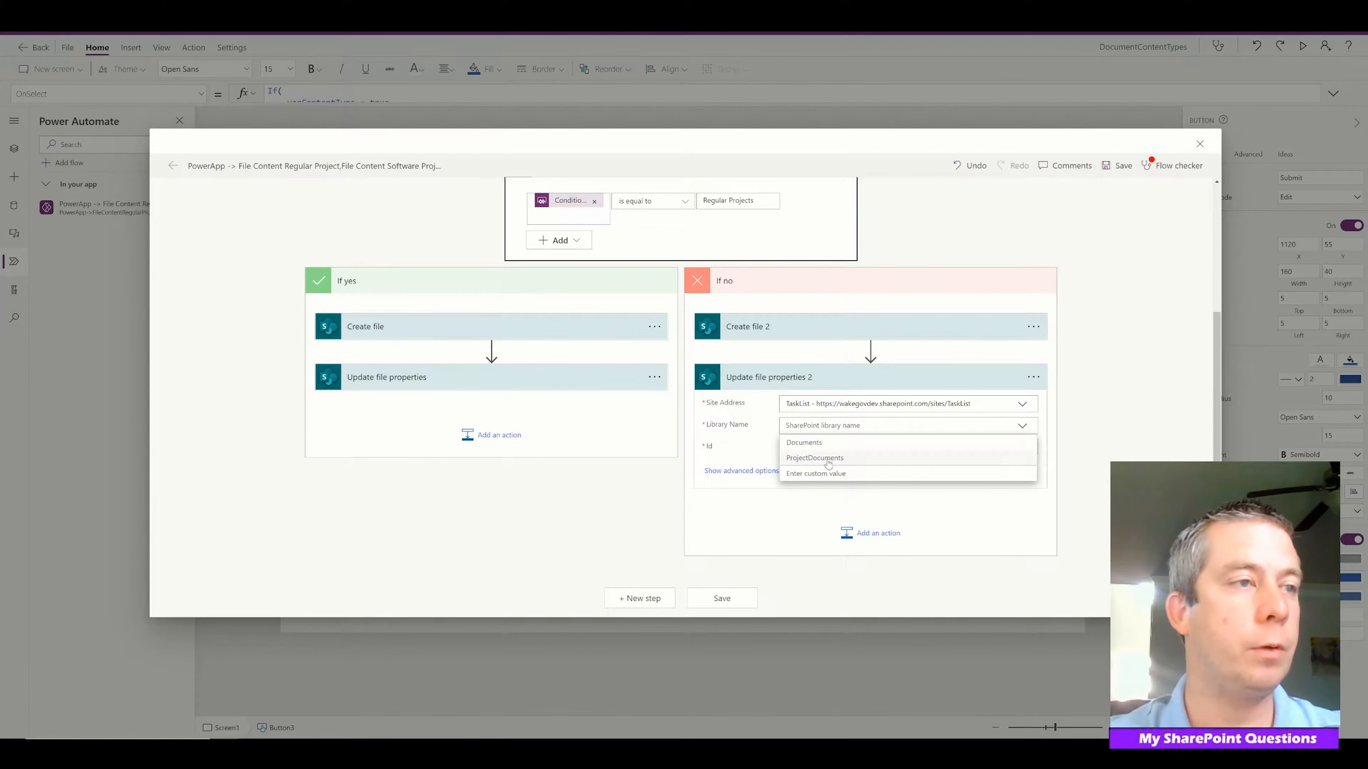
{"action": "left_click", "coordinate": [792, 466]}
{"action": "left_click", "coordinate": [789, 448]}
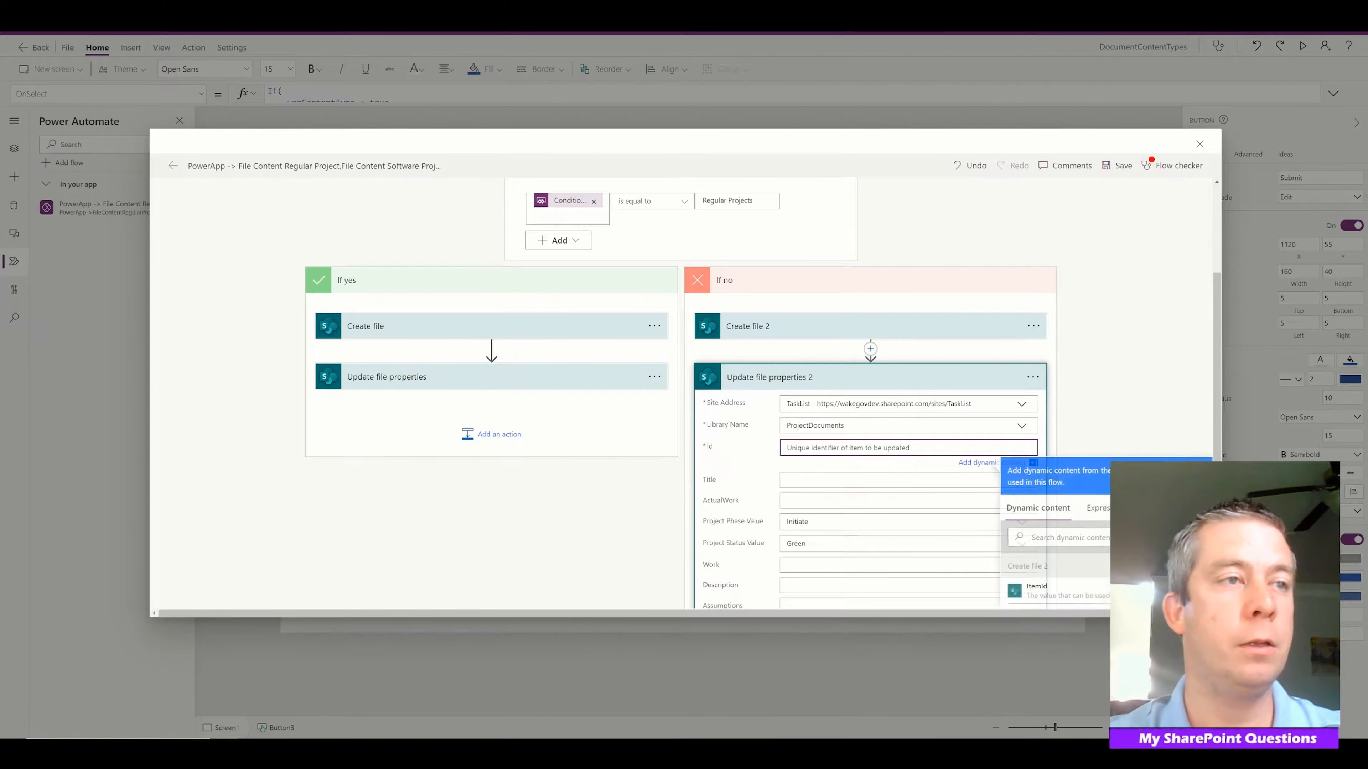
{"action": "scroll", "coordinate": [1073, 378], "scroll_direction": "down", "scroll_amount": 5}
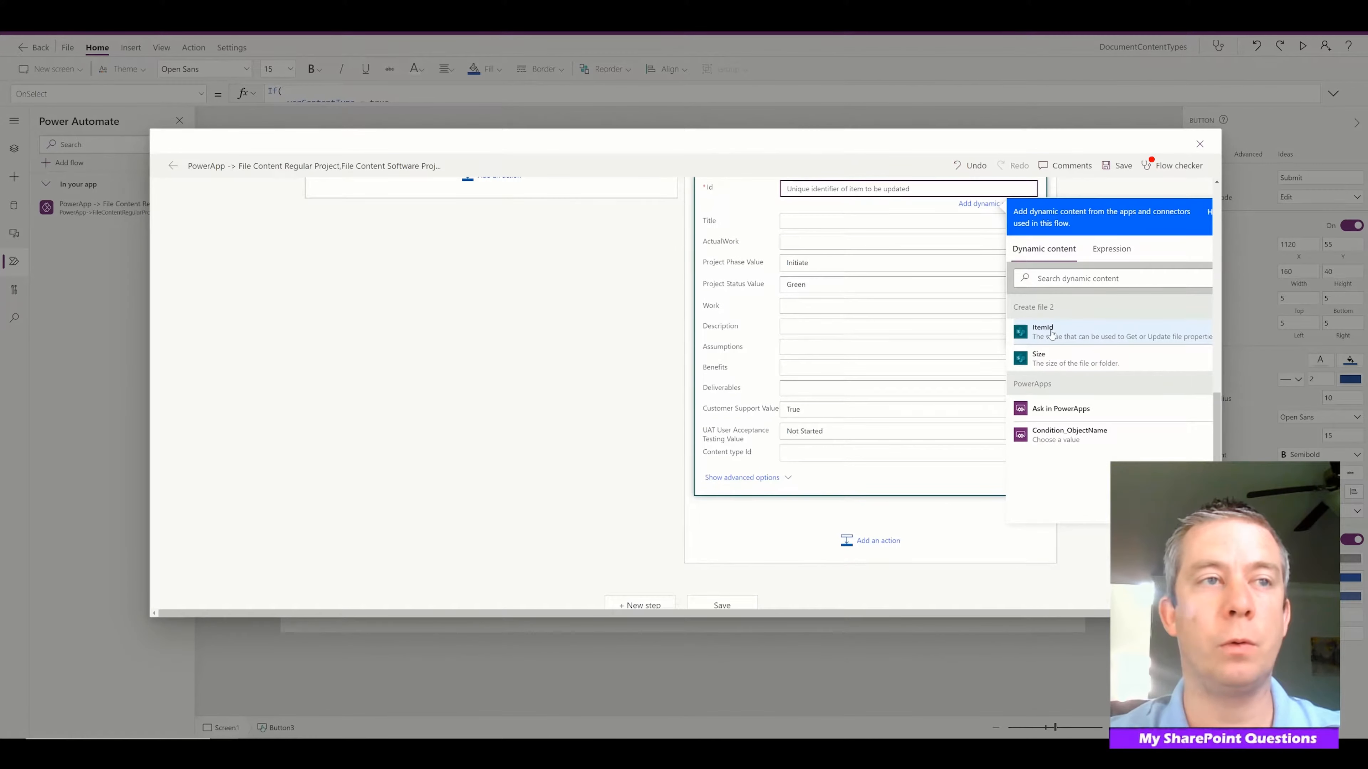
{"action": "scroll", "coordinate": [1074, 379], "scroll_direction": "up", "scroll_amount": 4}
{"action": "left_click", "coordinate": [1042, 516]}
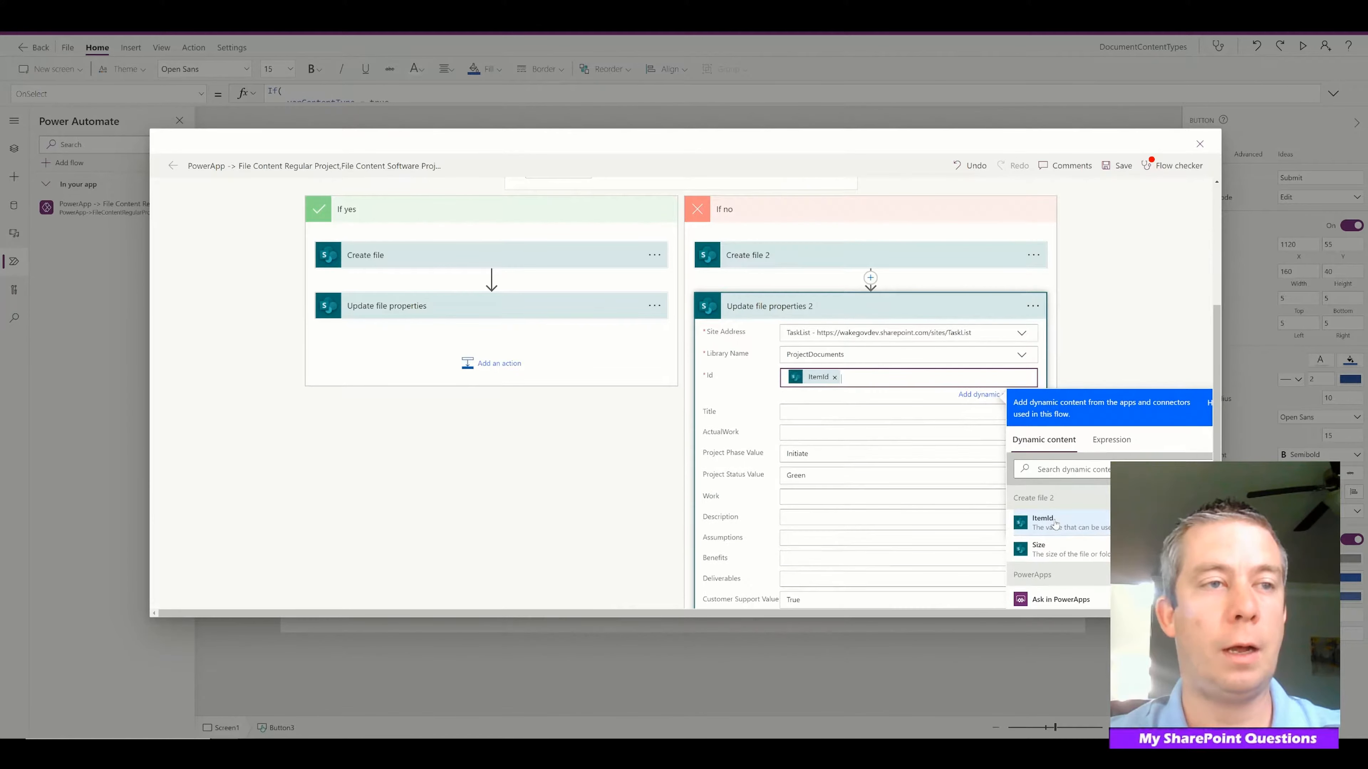
Check the site address and template file path of the File Content Software Project action.
{"action": "left_click", "coordinate": [1092, 338]}
{"action": "scroll", "coordinate": [1091, 337], "scroll_direction": "up", "scroll_amount": 6}
{"action": "left_click", "coordinate": [579, 307]}
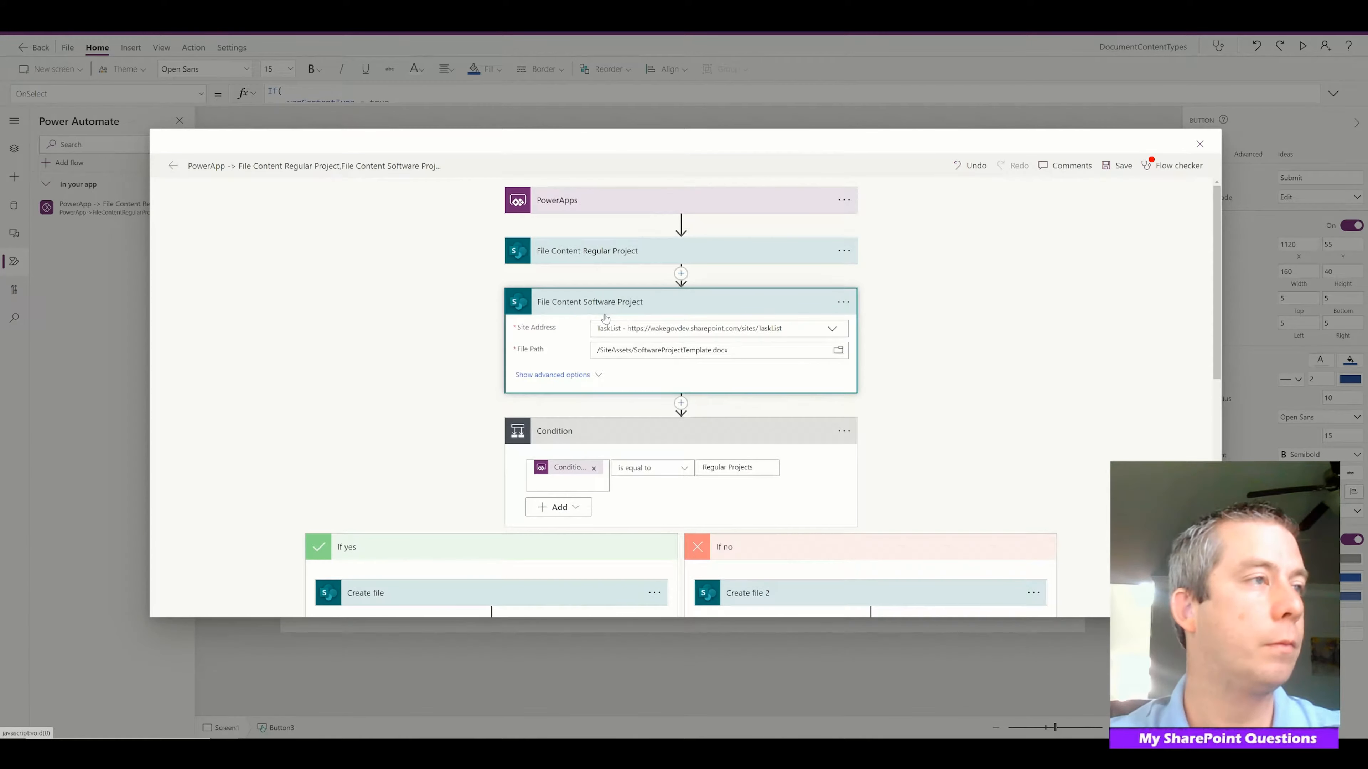
{"action": "left_click", "coordinate": [579, 307]}
Set the Title of Update file properties 2 to the PowerApps value Createfile_FileName.
{"action": "scroll", "coordinate": [681, 377], "scroll_direction": "down", "scroll_amount": 8}
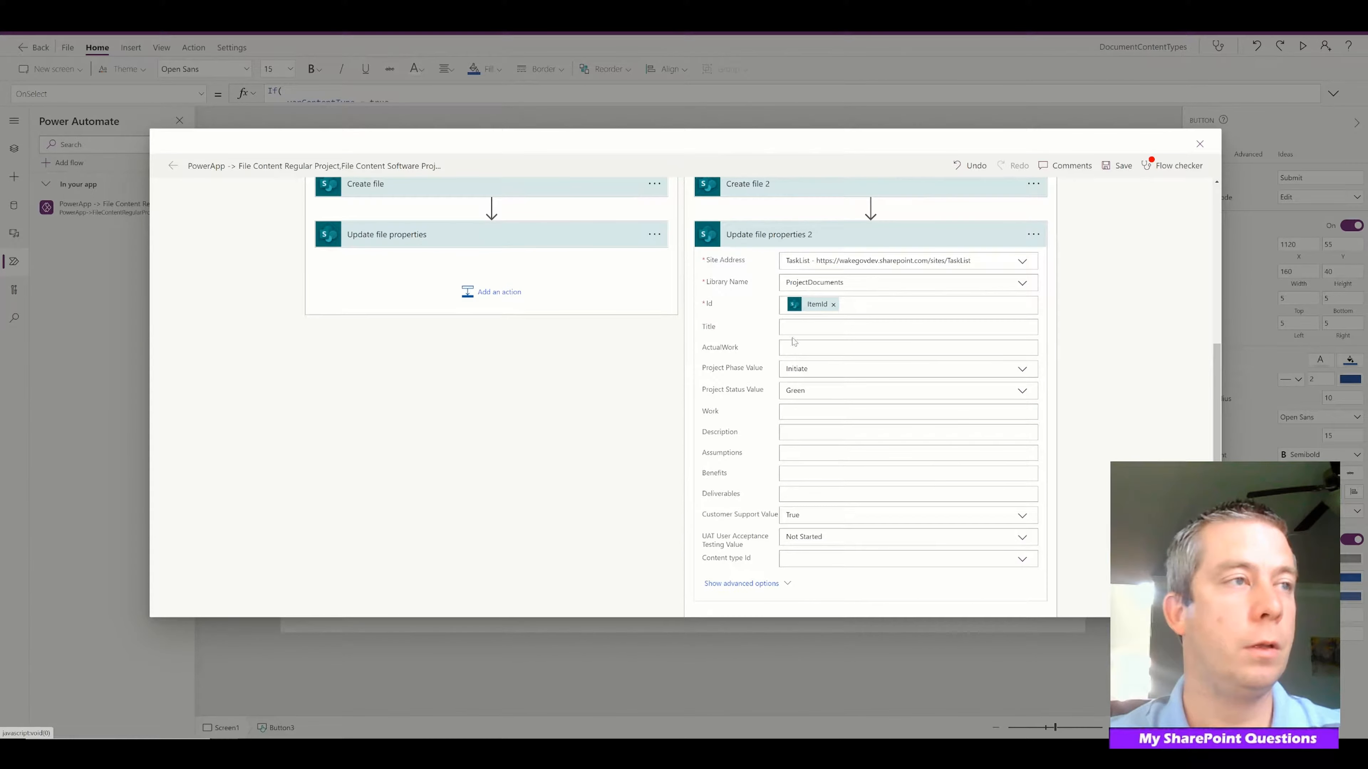
{"action": "left_click", "coordinate": [905, 327]}
{"action": "scroll", "coordinate": [1082, 397], "scroll_direction": "down", "scroll_amount": 6}
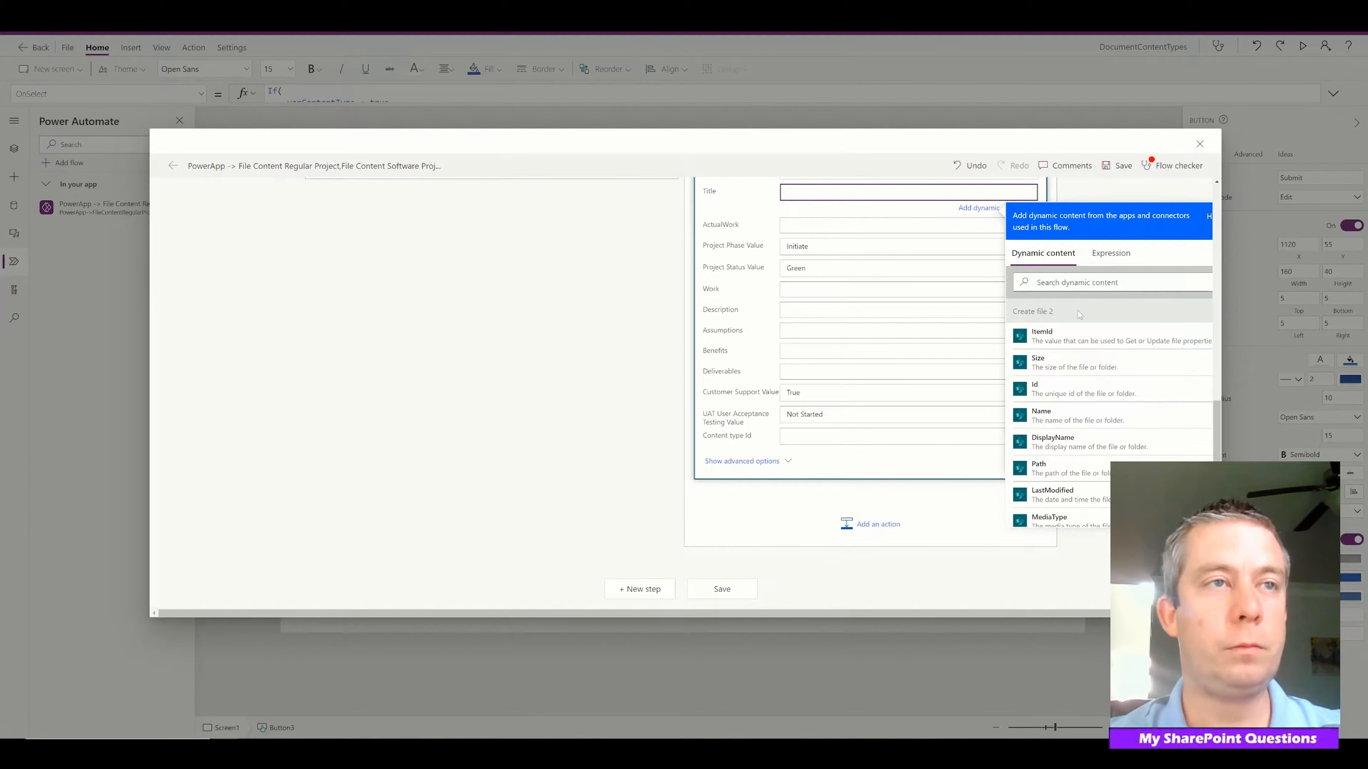
{"action": "scroll", "coordinate": [1083, 398], "scroll_direction": "up", "scroll_amount": 5}
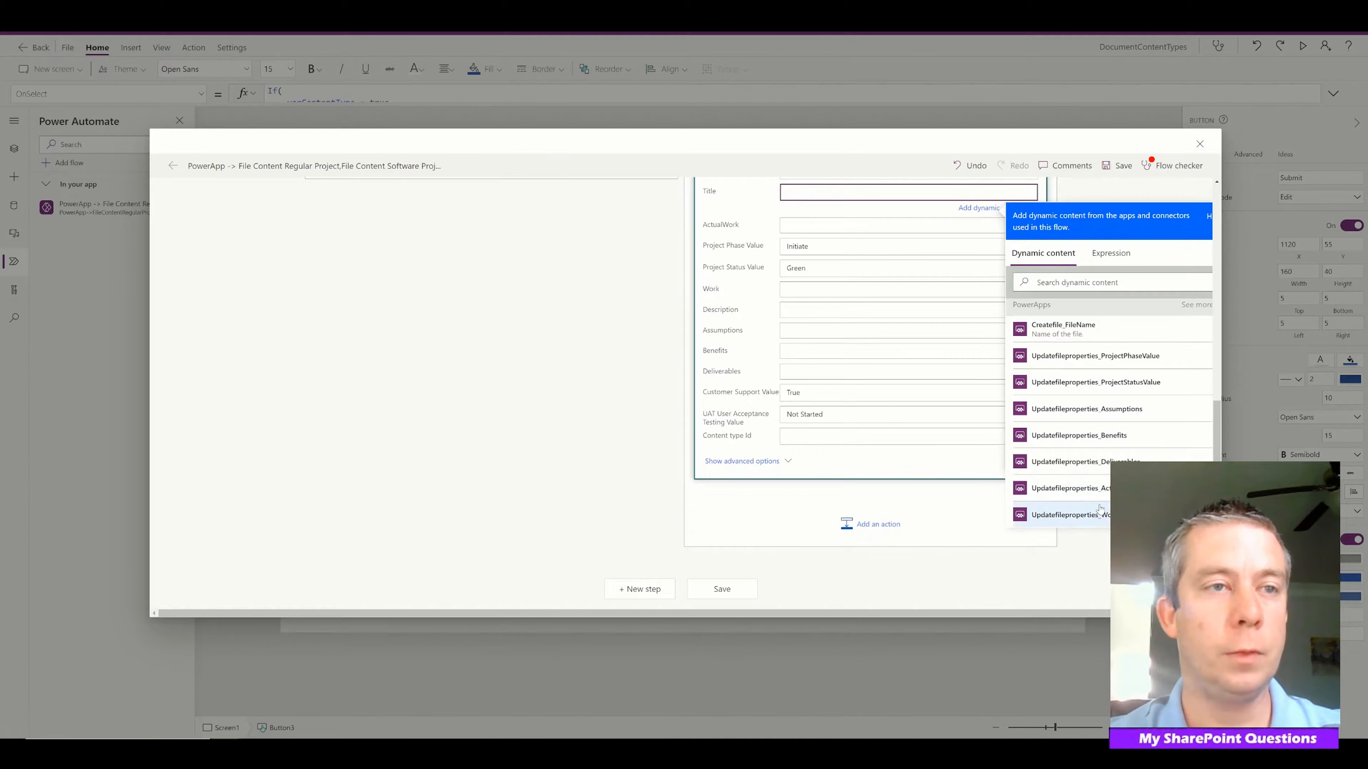
{"action": "scroll", "coordinate": [1109, 431], "scroll_direction": "up", "scroll_amount": 2}
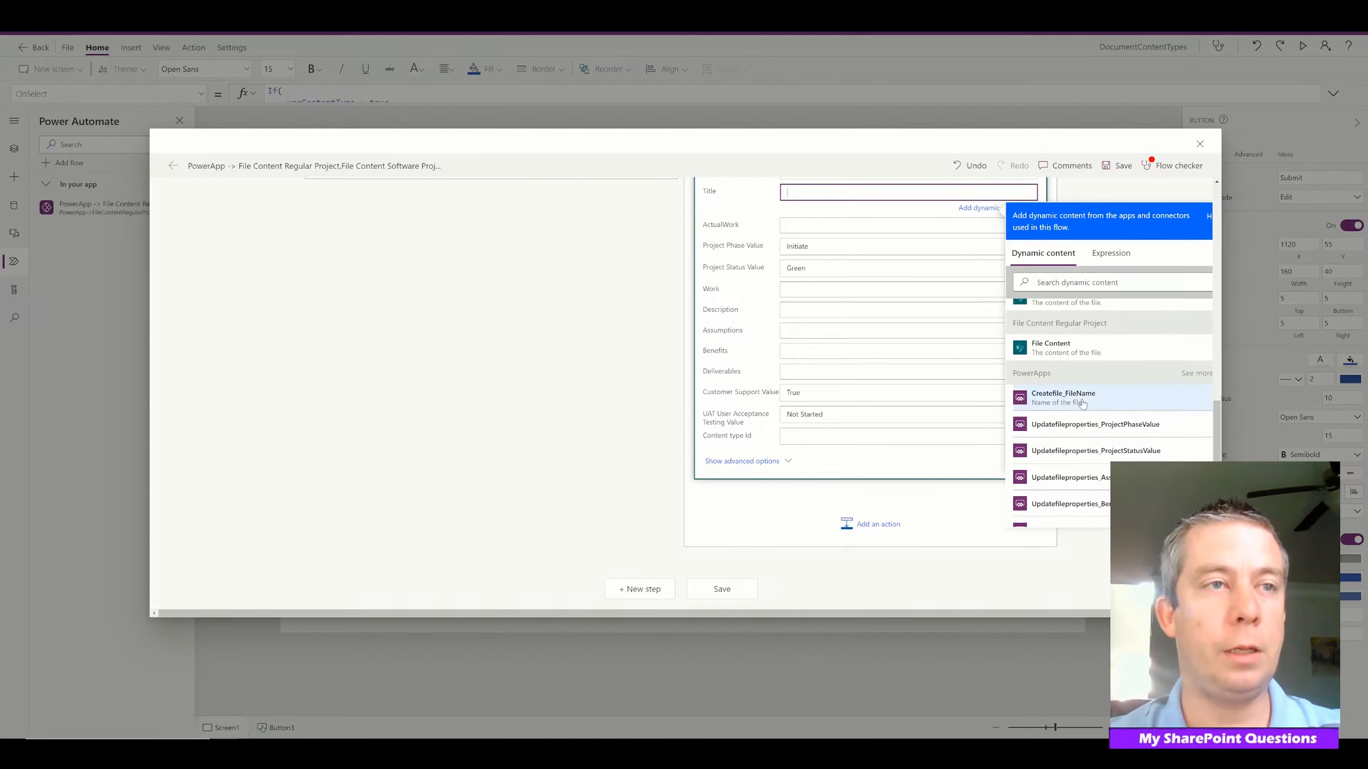
{"action": "scroll", "coordinate": [1081, 401], "scroll_direction": "up", "scroll_amount": 1}
{"action": "left_click", "coordinate": [1063, 432]}
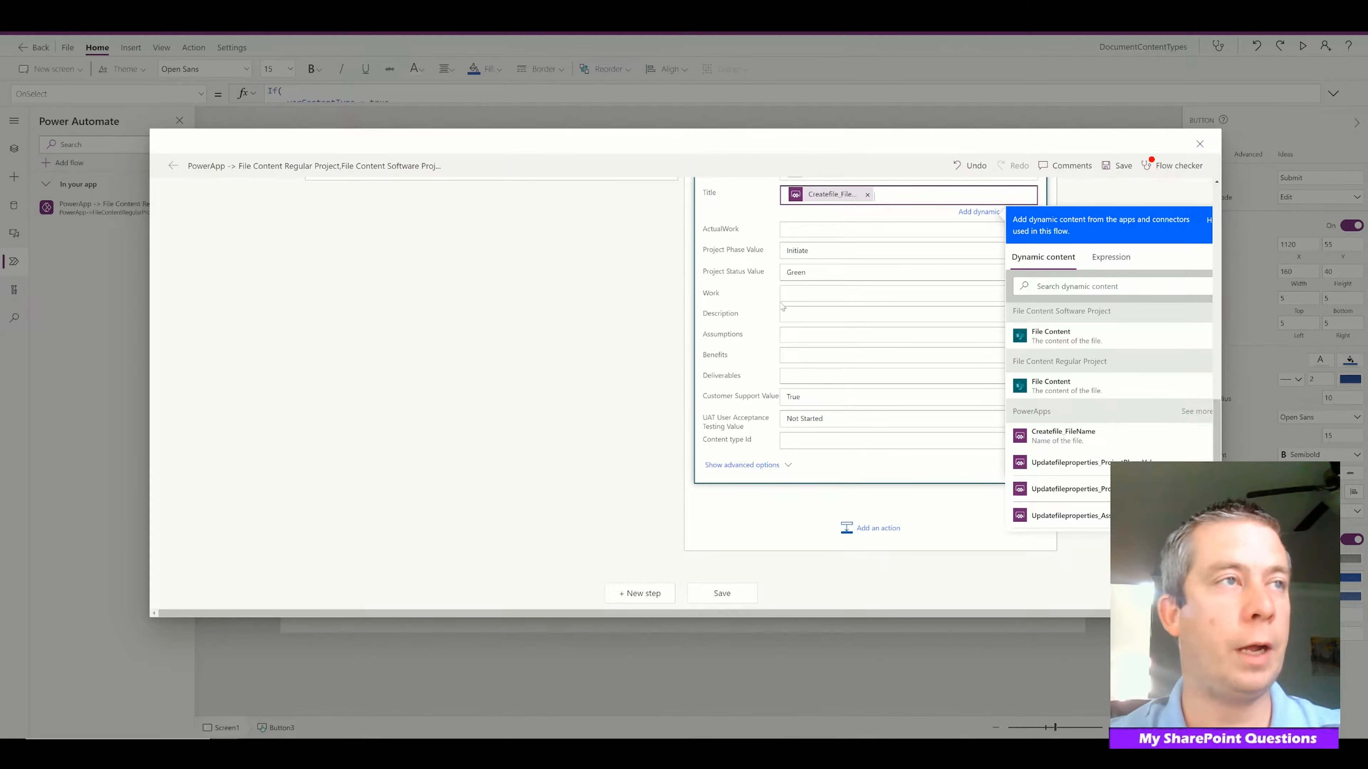
Set ActualWork in Update file properties 2 to the existing Updatefileproperties_ActualWork value.
{"action": "scroll", "coordinate": [782, 260], "scroll_direction": "up", "scroll_amount": 1}
{"action": "left_click", "coordinate": [840, 294]}
{"action": "scroll", "coordinate": [888, 323], "scroll_direction": "down", "scroll_amount": 1}
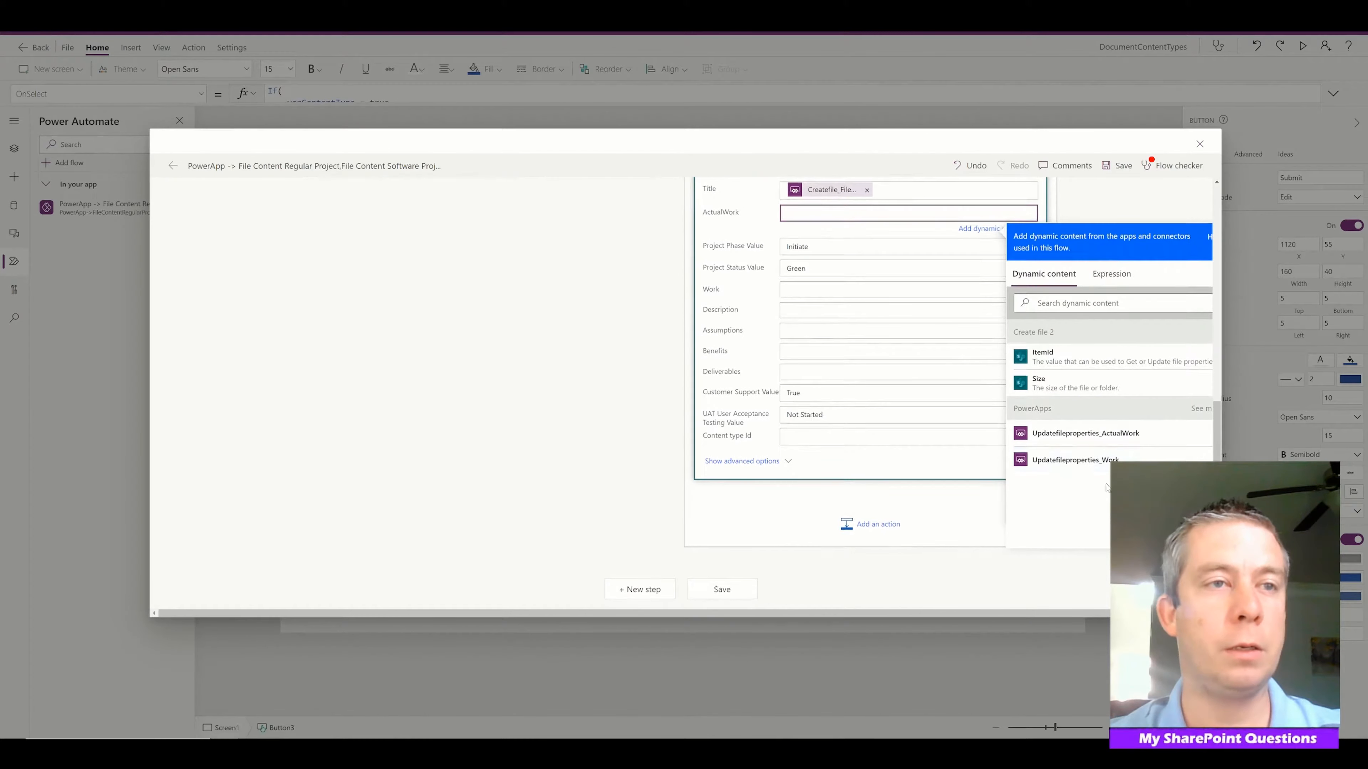
{"action": "left_click", "coordinate": [1086, 433]}
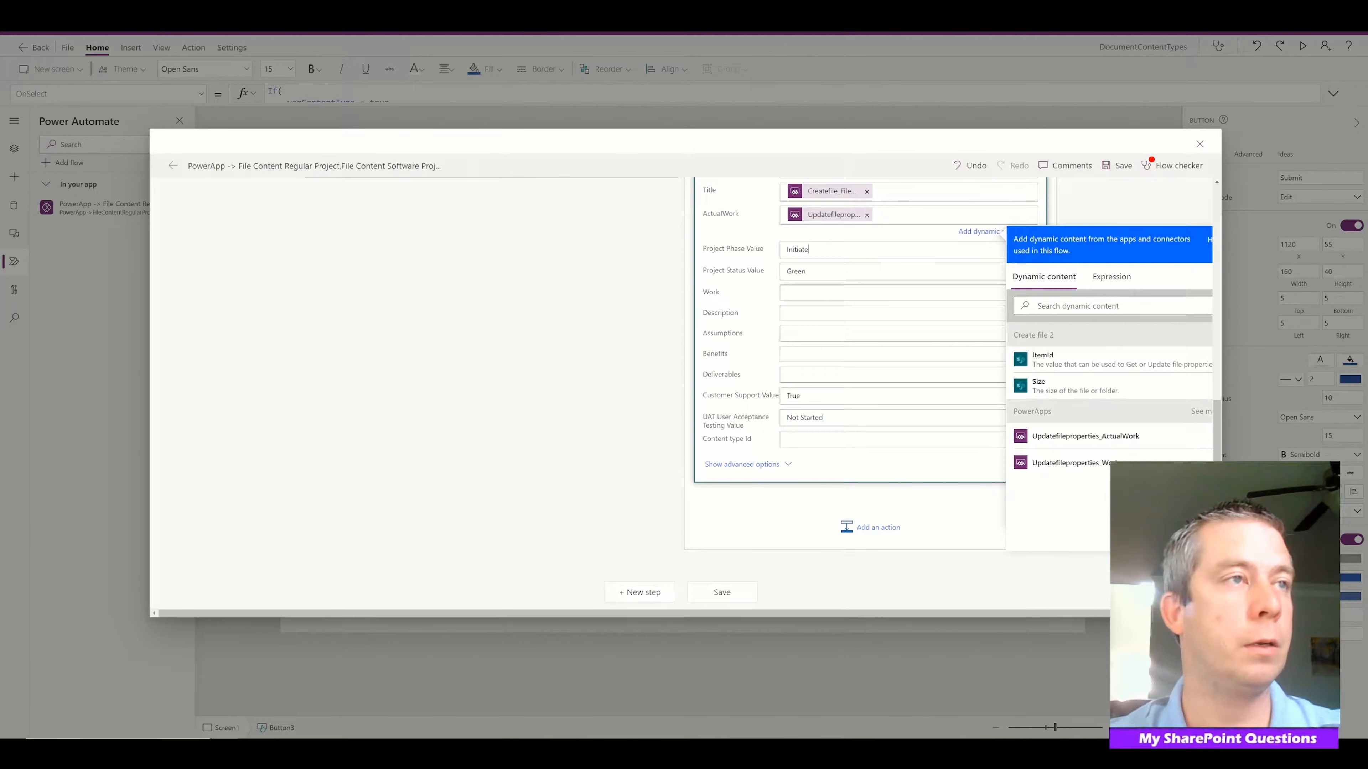
Set Project Phase Value in Update file properties 2 to a custom value from Updatefileproperties_ProjectPhaseValue.
{"action": "left_click", "coordinate": [819, 251]}
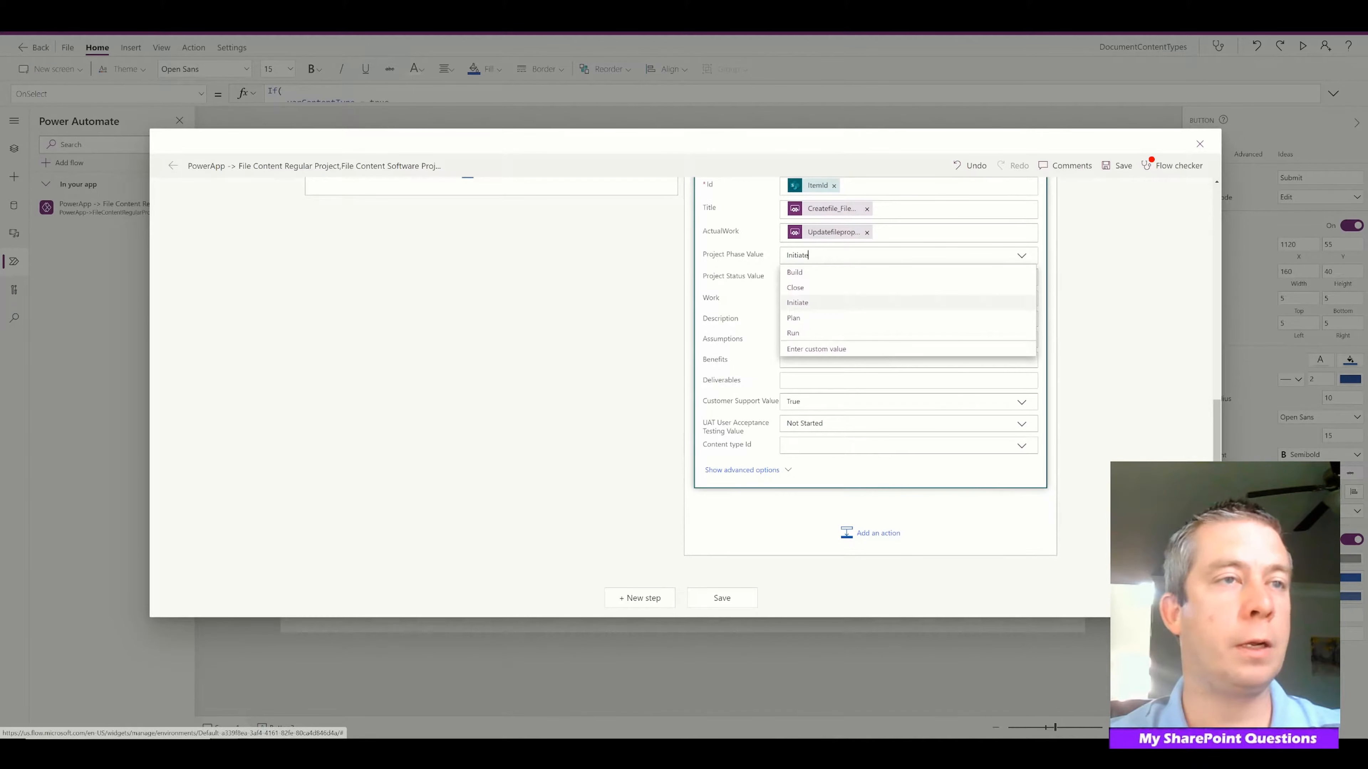
{"action": "left_click", "coordinate": [823, 349]}
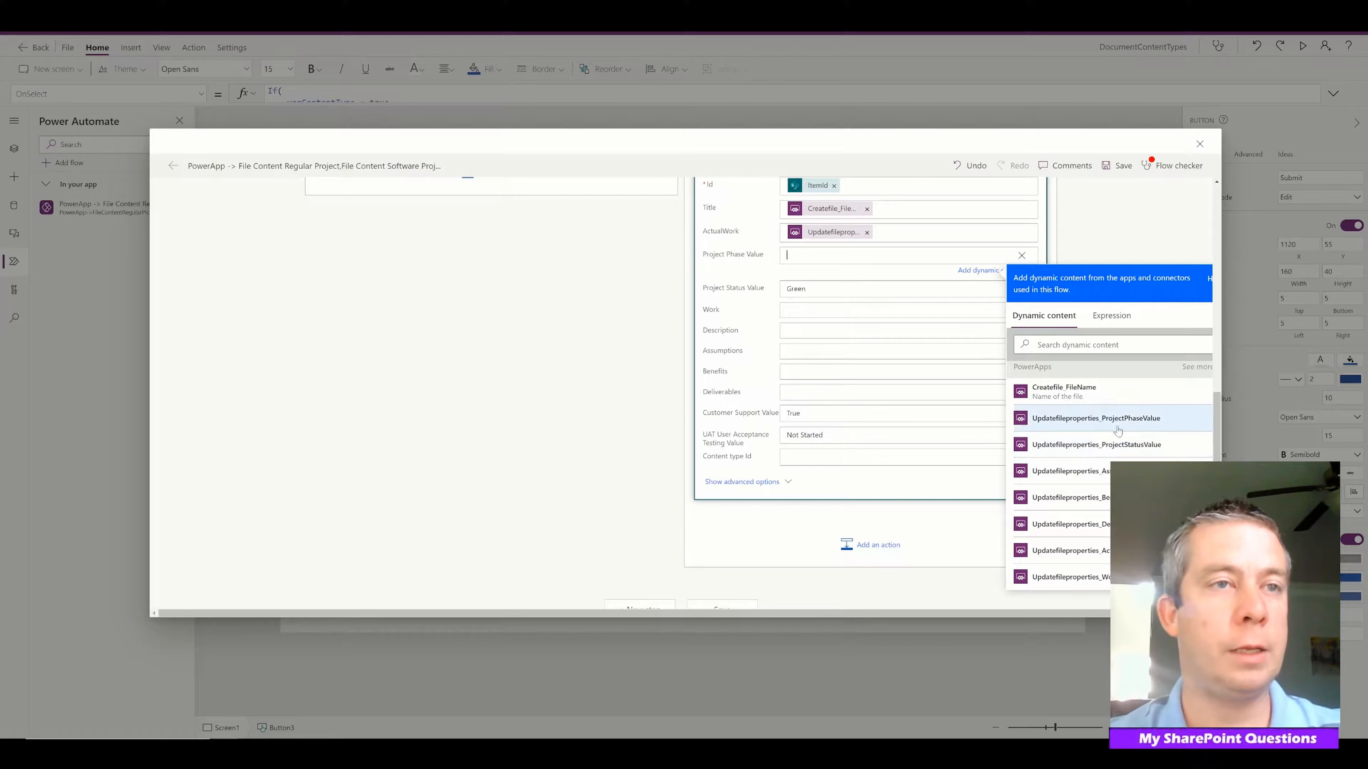
{"action": "left_click", "coordinate": [1082, 423]}
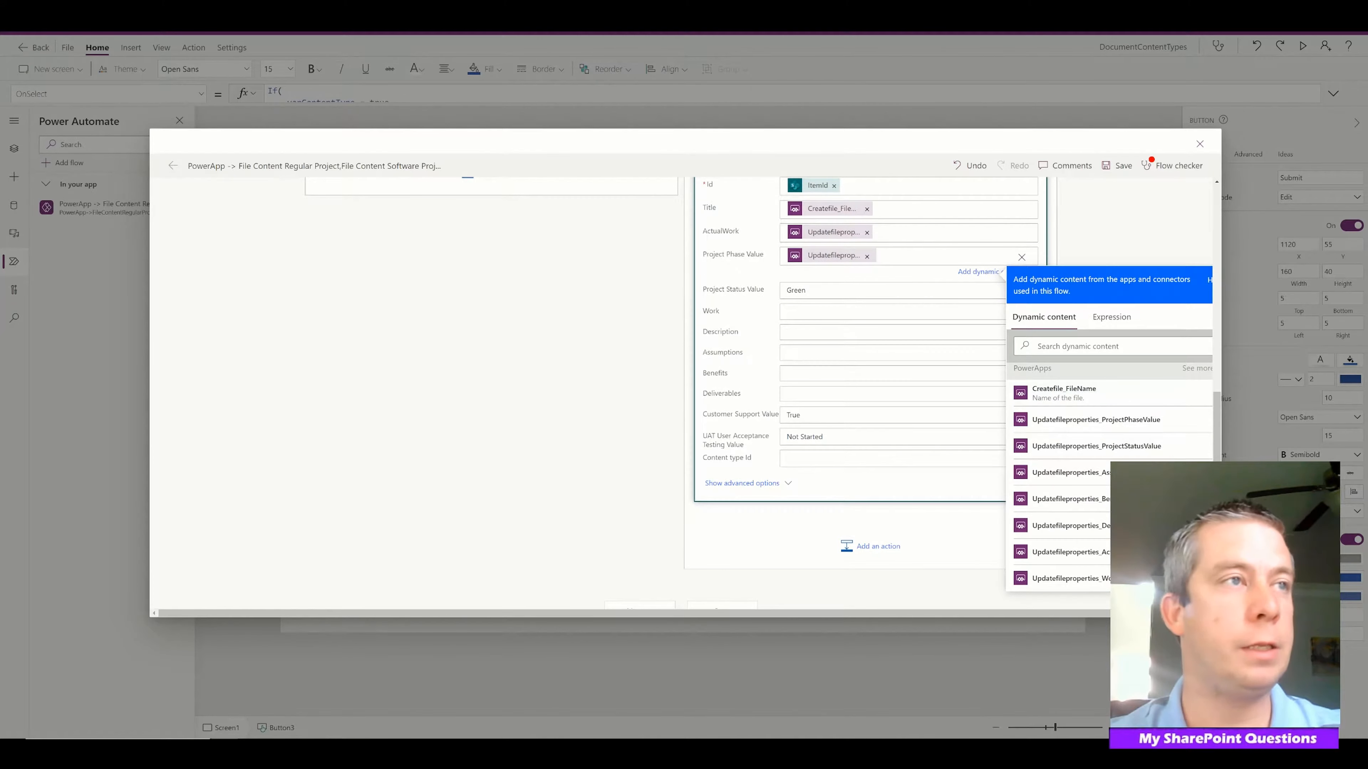
Set Project Status Value in Update file properties 2 to a custom value from Updatefileproperties_ProjectStatusValue.
{"action": "left_click", "coordinate": [862, 290]}
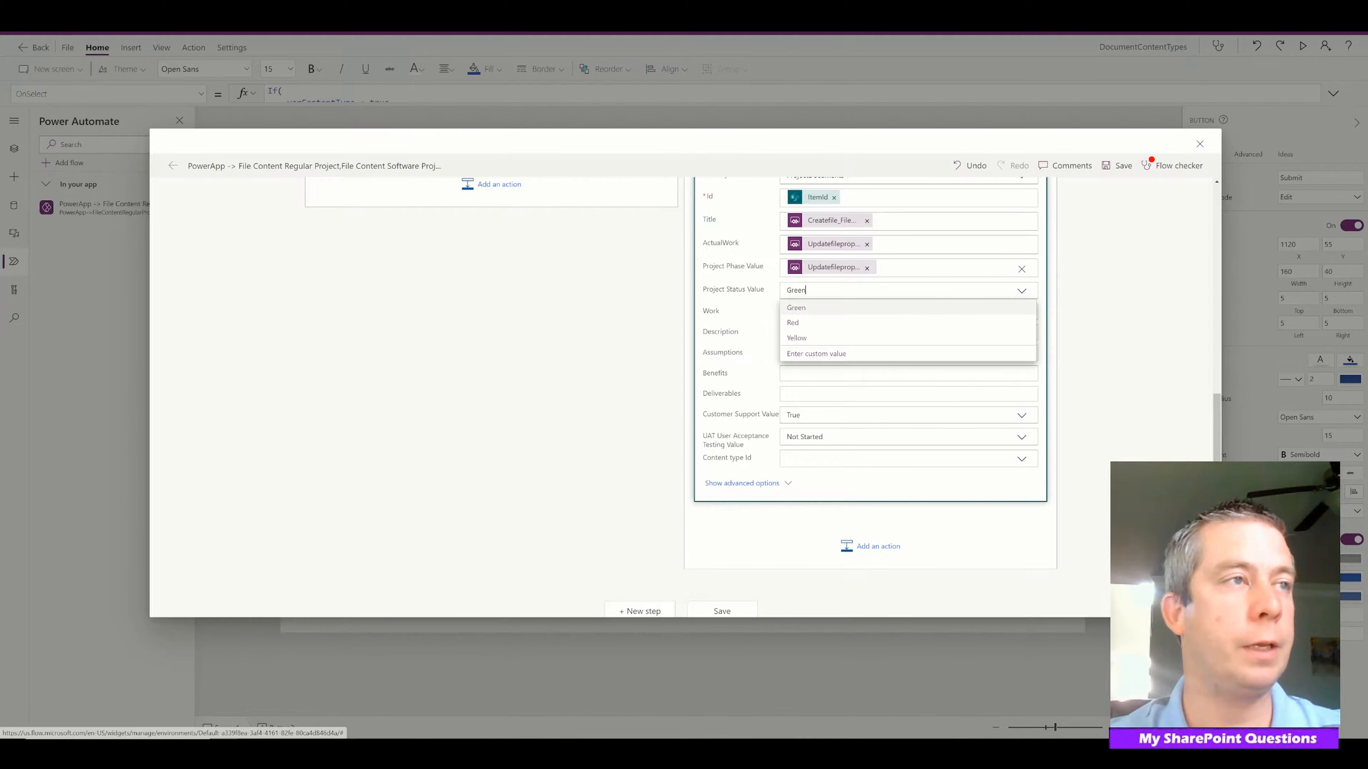
{"action": "left_click", "coordinate": [818, 354]}
{"action": "scroll", "coordinate": [1073, 468], "scroll_direction": "up", "scroll_amount": 10}
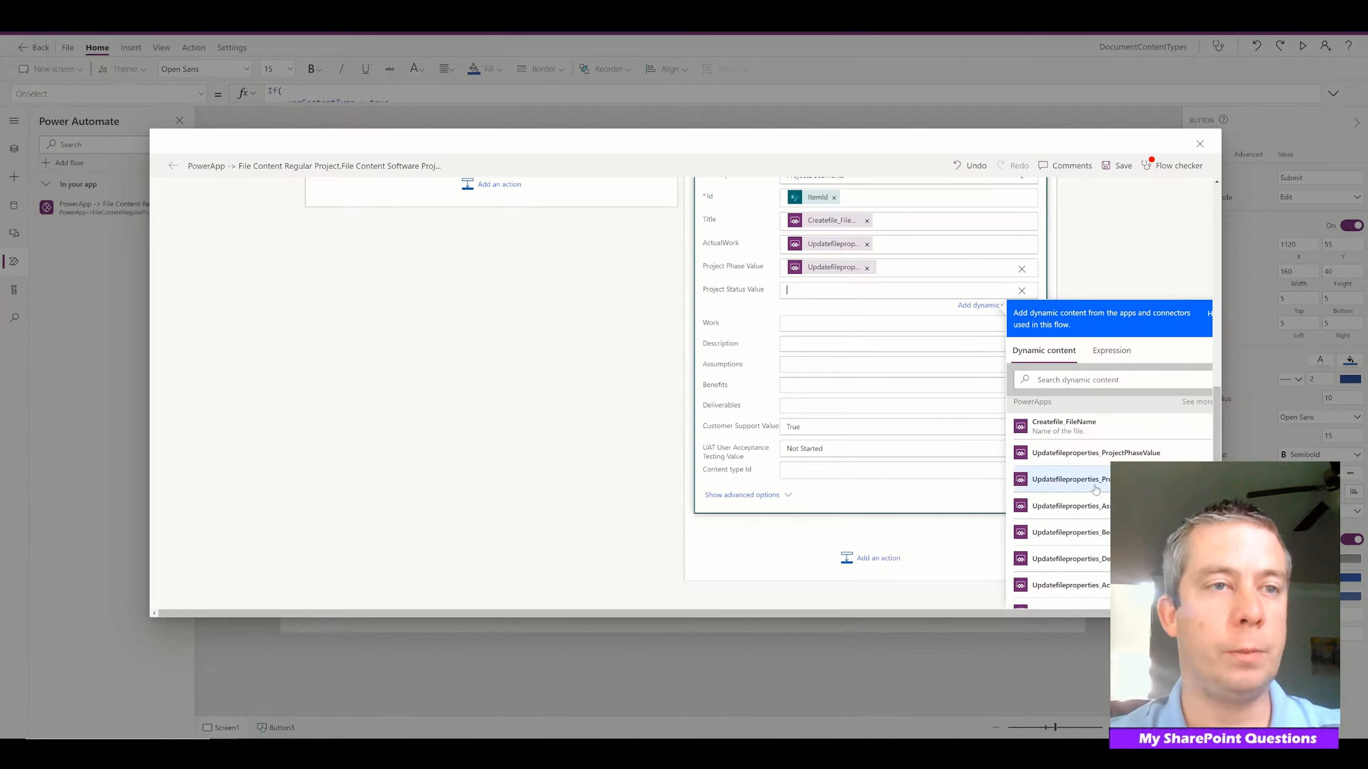
{"action": "left_click", "coordinate": [1070, 479]}
Set Work in Update file properties 2 to the existing PowerApps value Updatefileproperties_Work.
{"action": "left_click", "coordinate": [894, 325]}
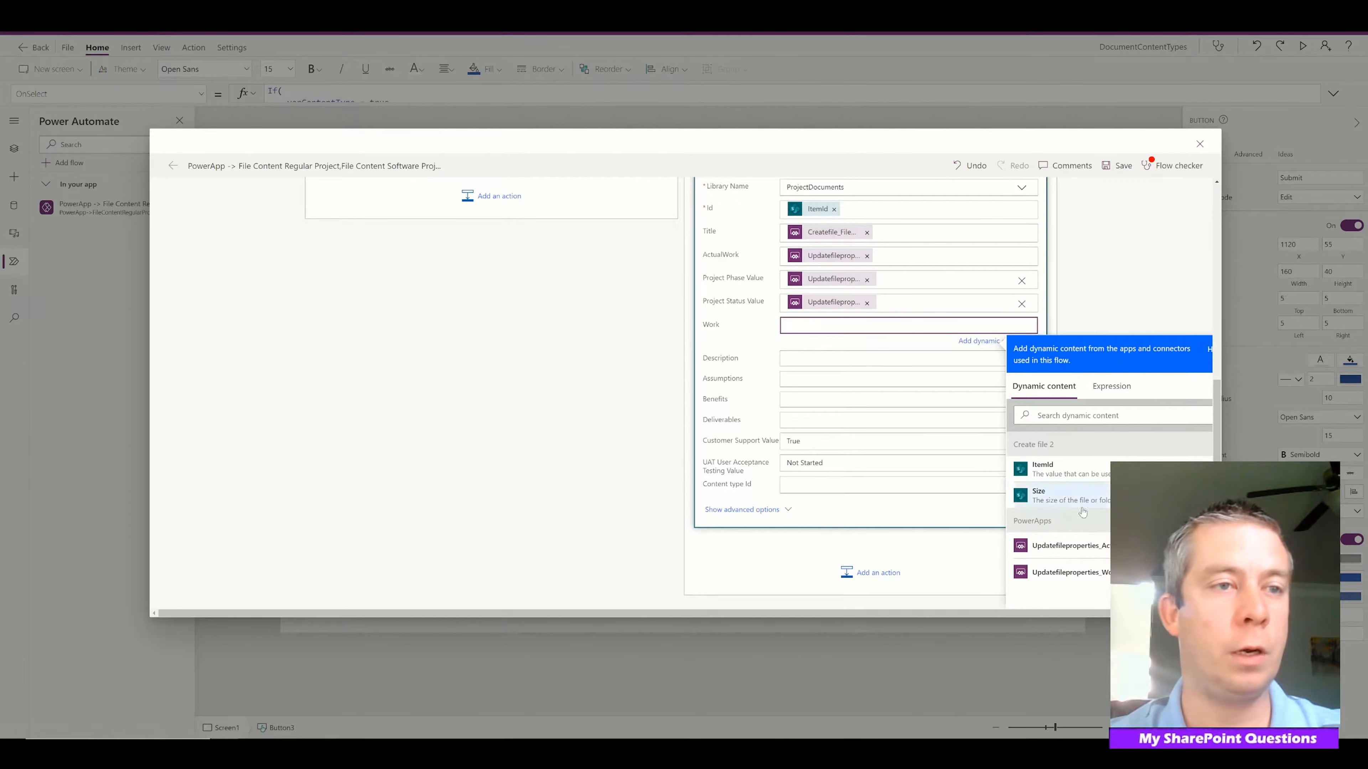
{"action": "left_click", "coordinate": [1089, 573]}
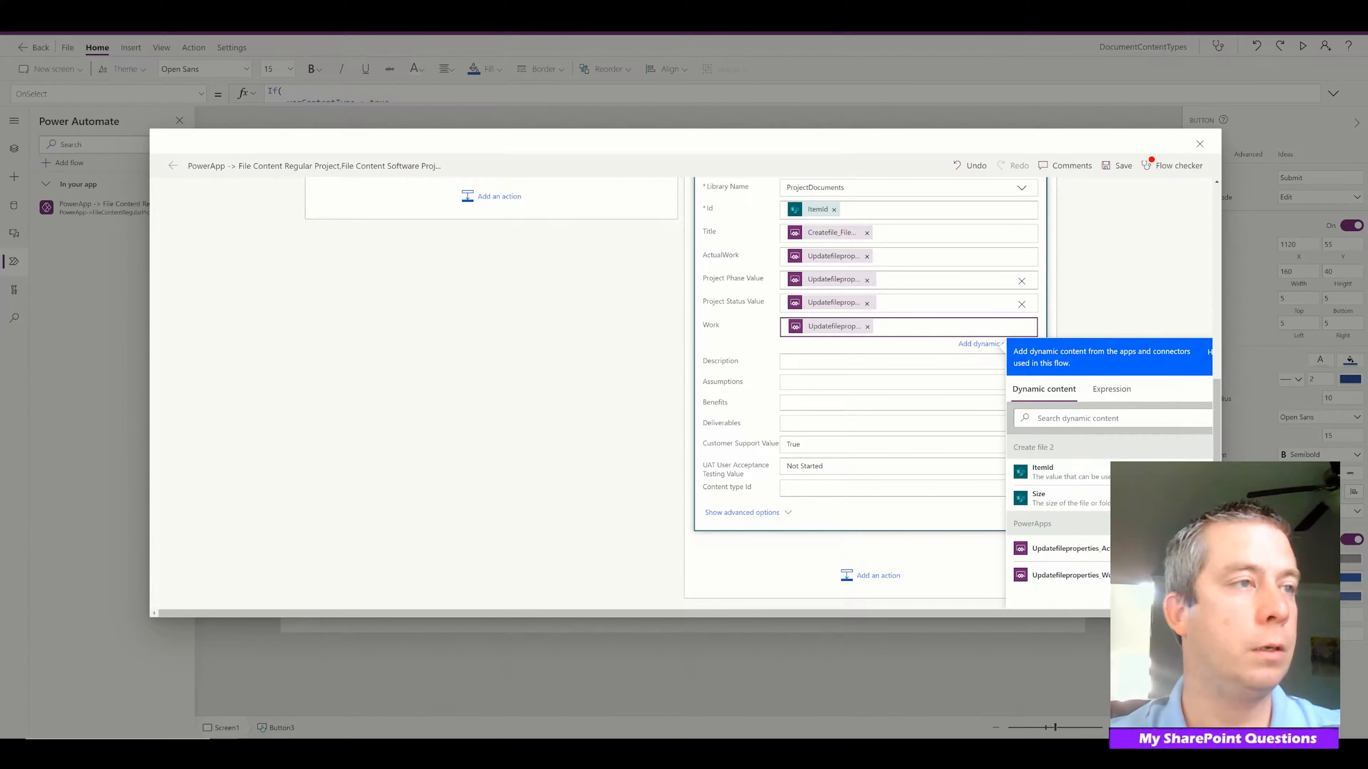
{"action": "left_click", "coordinate": [793, 382]}
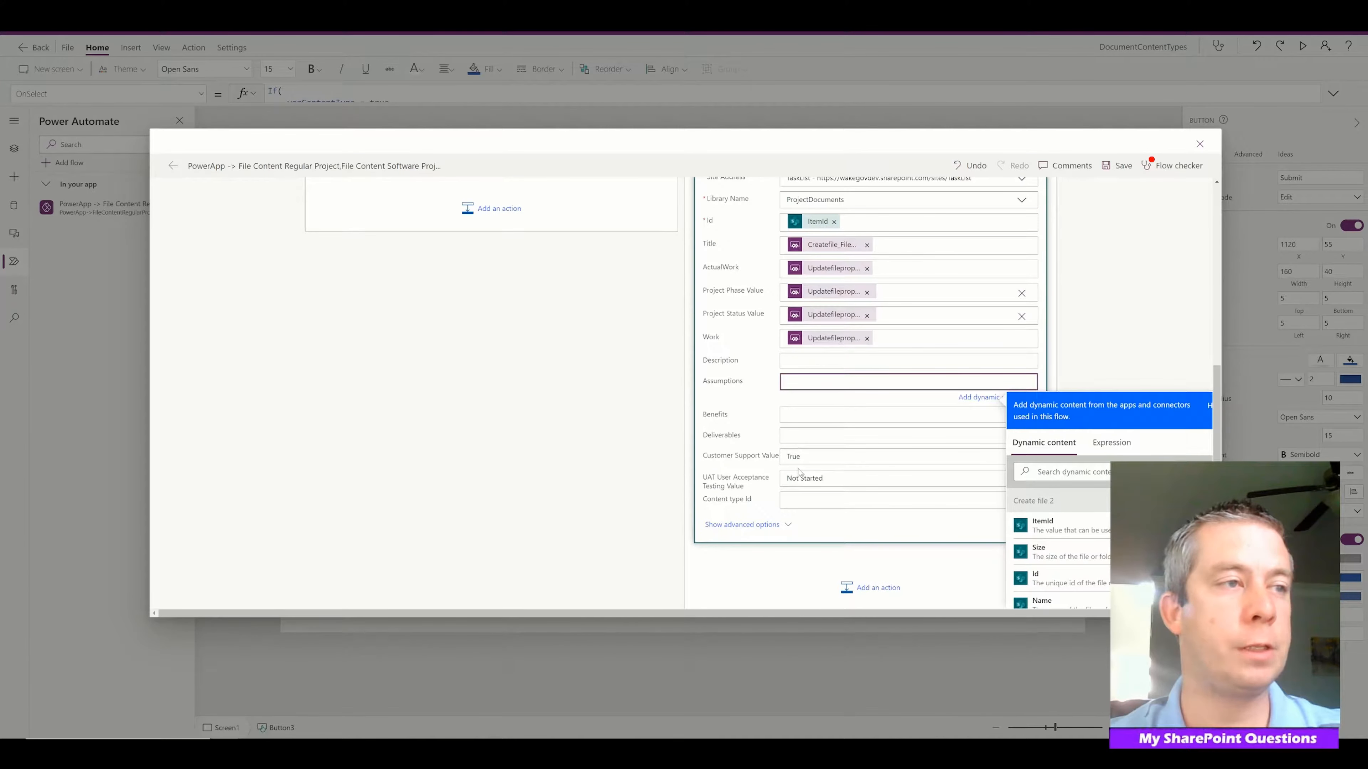
Set Customer Support Value in Update file properties 2 to a custom value using Ask in PowerApps.
{"action": "left_click", "coordinate": [803, 457]}
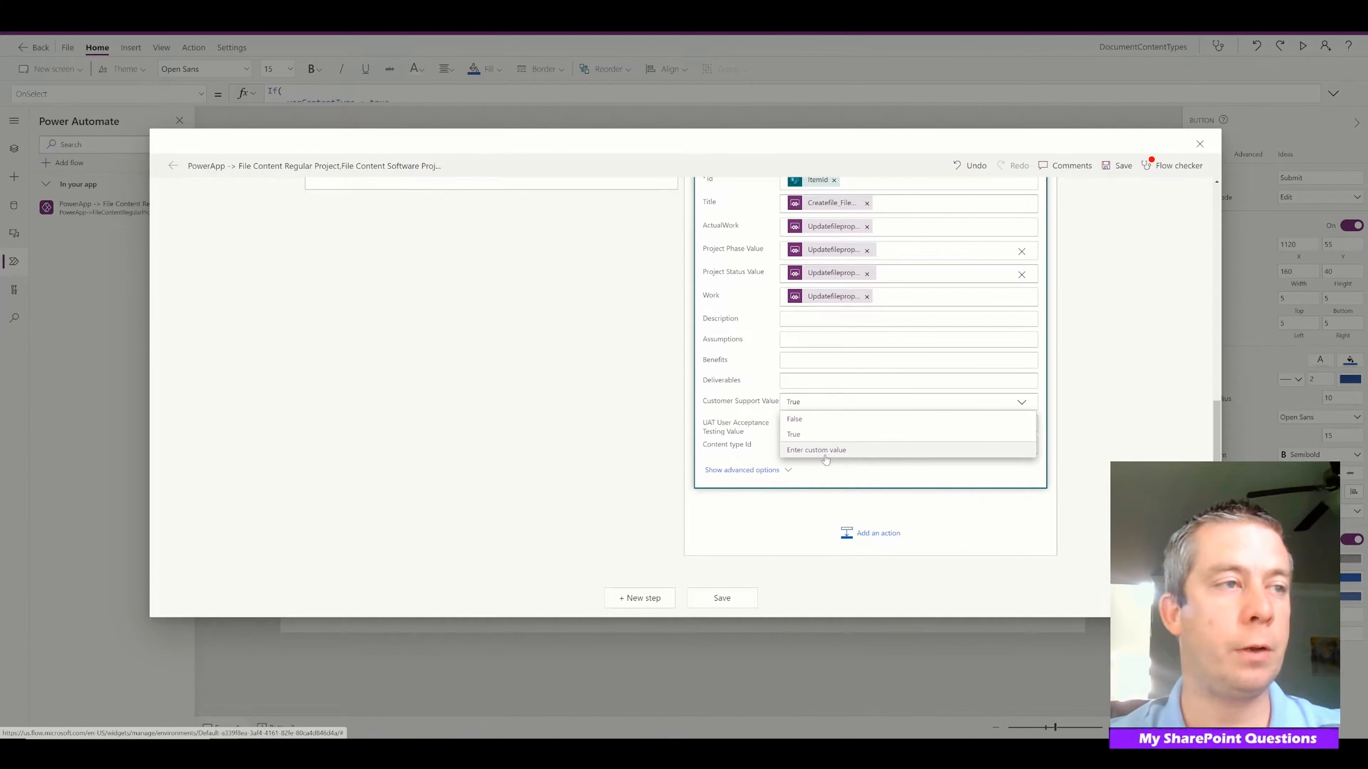
{"action": "left_click", "coordinate": [826, 459]}
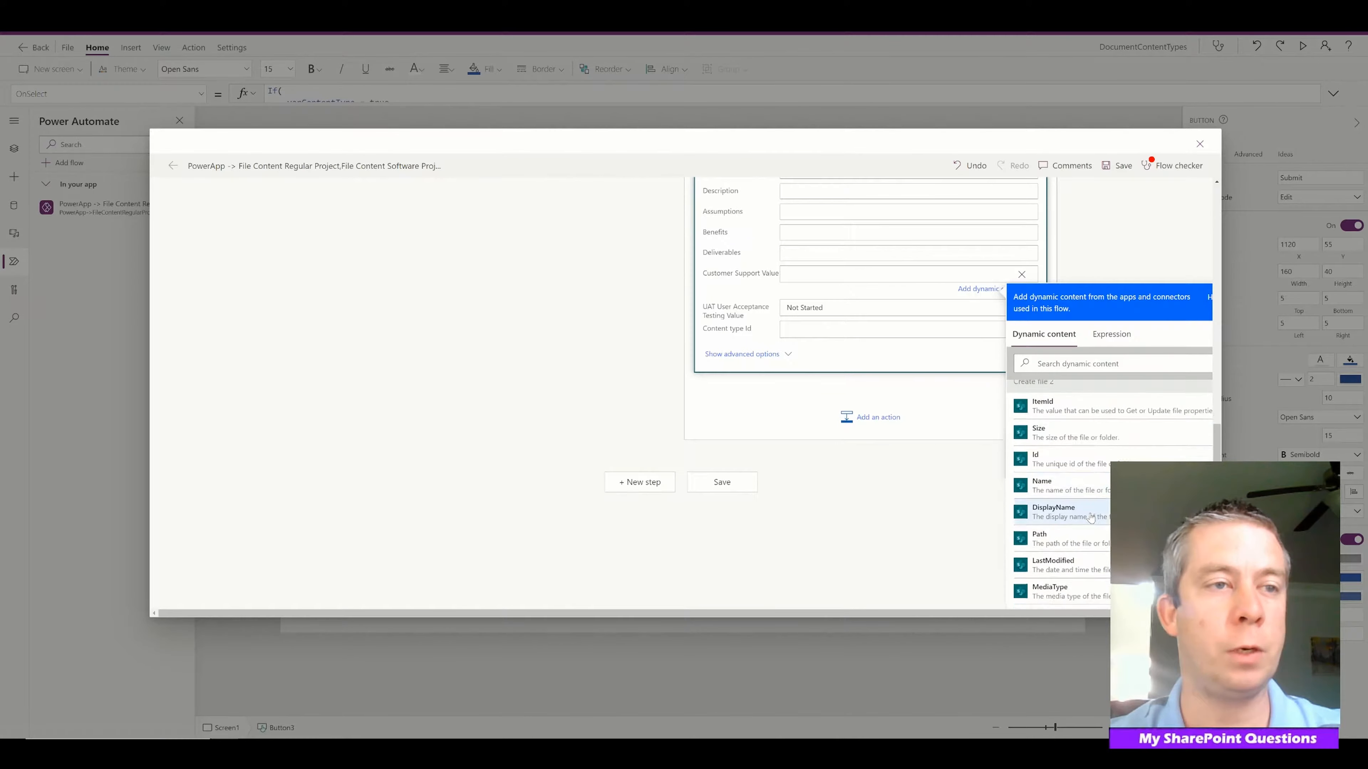
{"action": "scroll", "coordinate": [1093, 507], "scroll_direction": "down", "scroll_amount": 2}
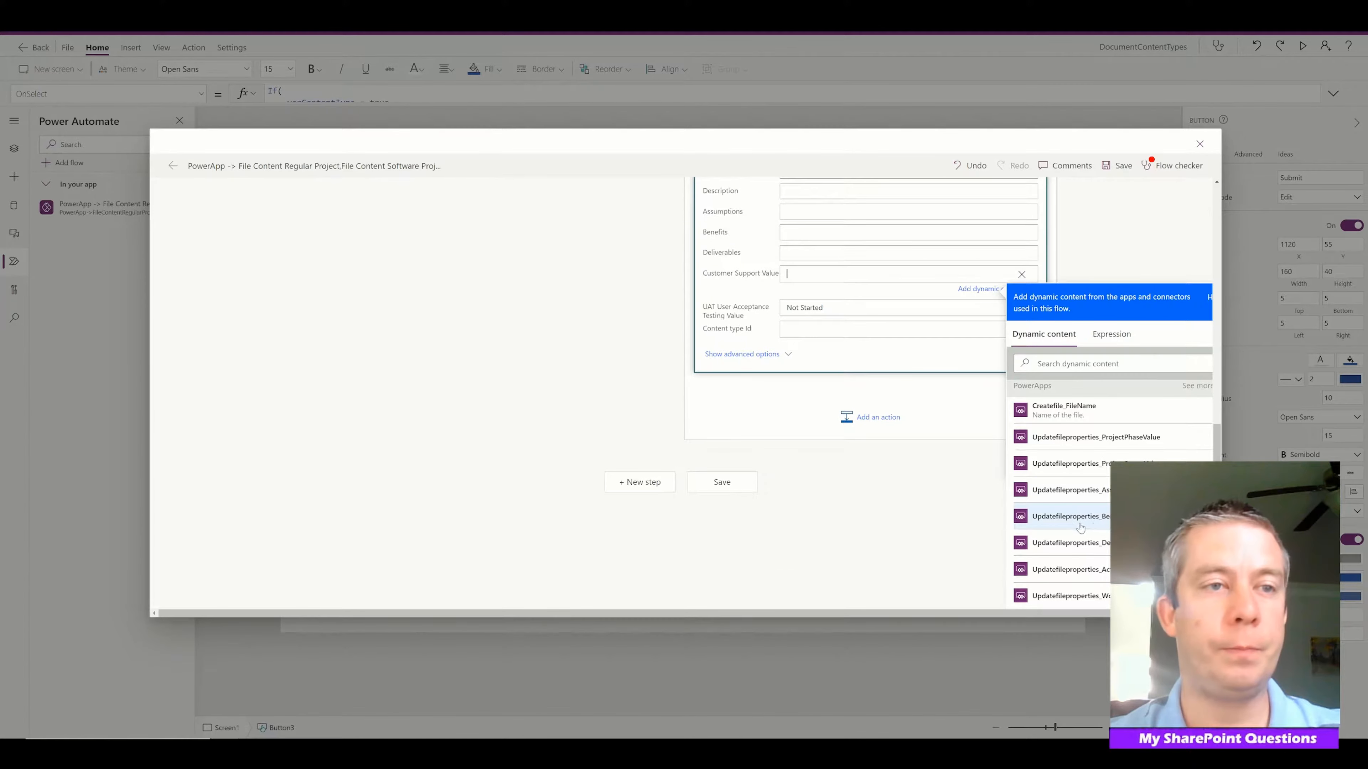
{"action": "scroll", "coordinate": [1095, 453], "scroll_direction": "up", "scroll_amount": 2}
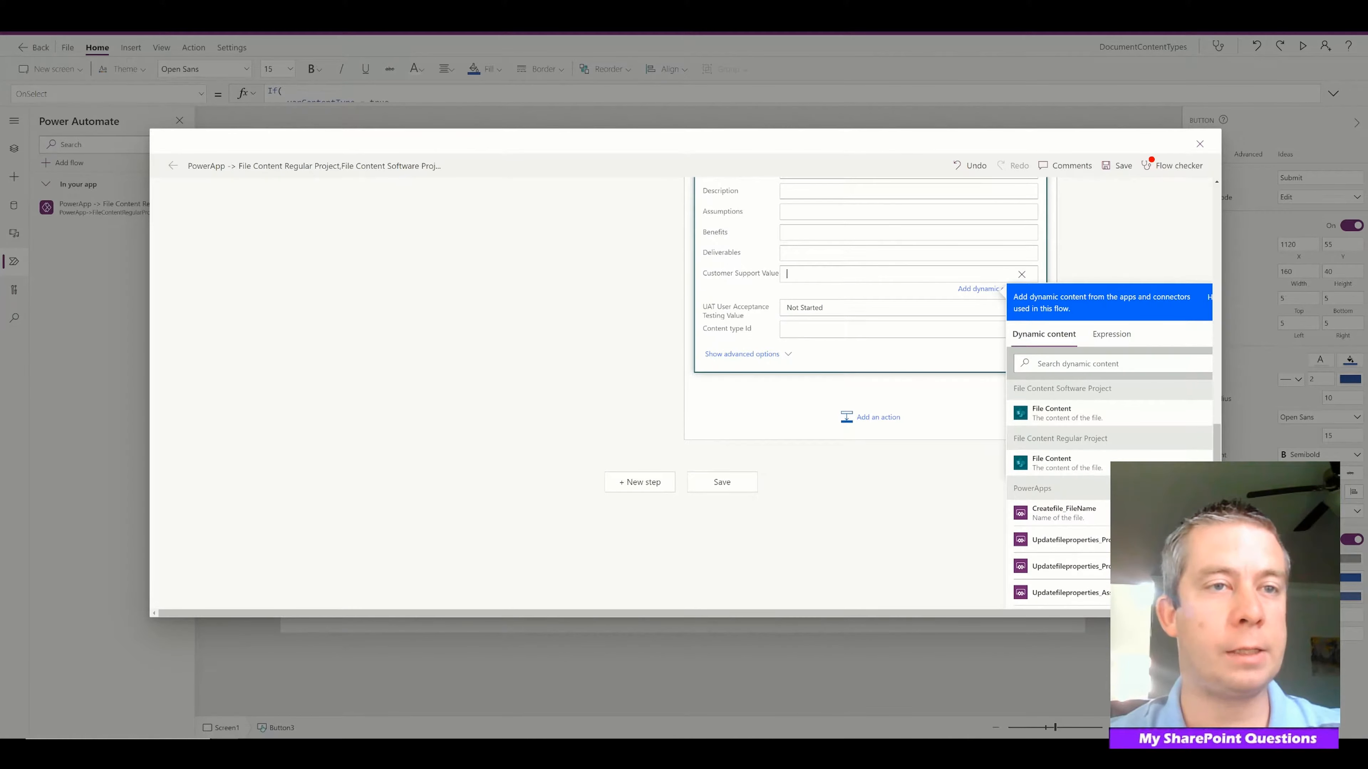
{"action": "scroll", "coordinate": [1094, 447], "scroll_direction": "down", "scroll_amount": 3}
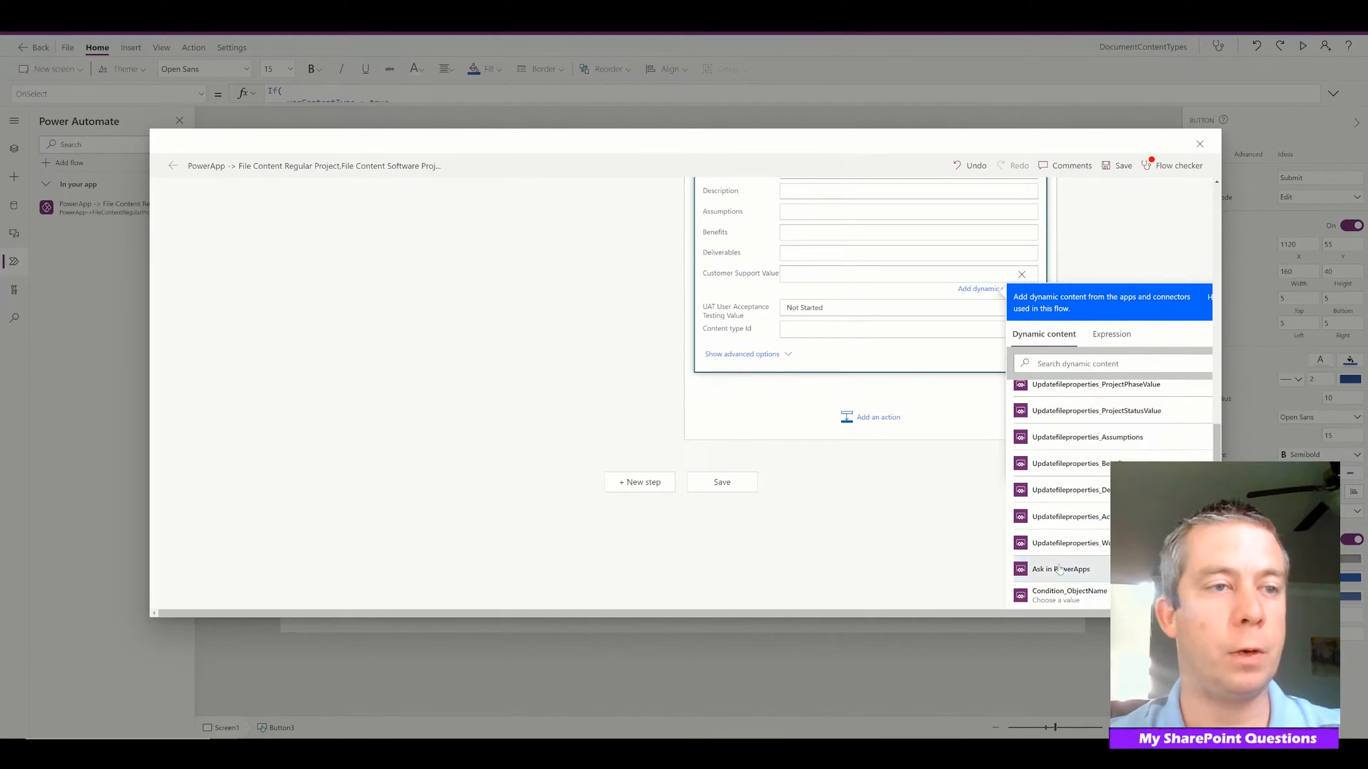
{"action": "left_click", "coordinate": [1095, 518]}
In Update file properties 2, set UAT User Acceptance Testing Value to a custom Ask in PowerApps value and Content type Id to Software Documents.
{"action": "key", "text": "Tab"}
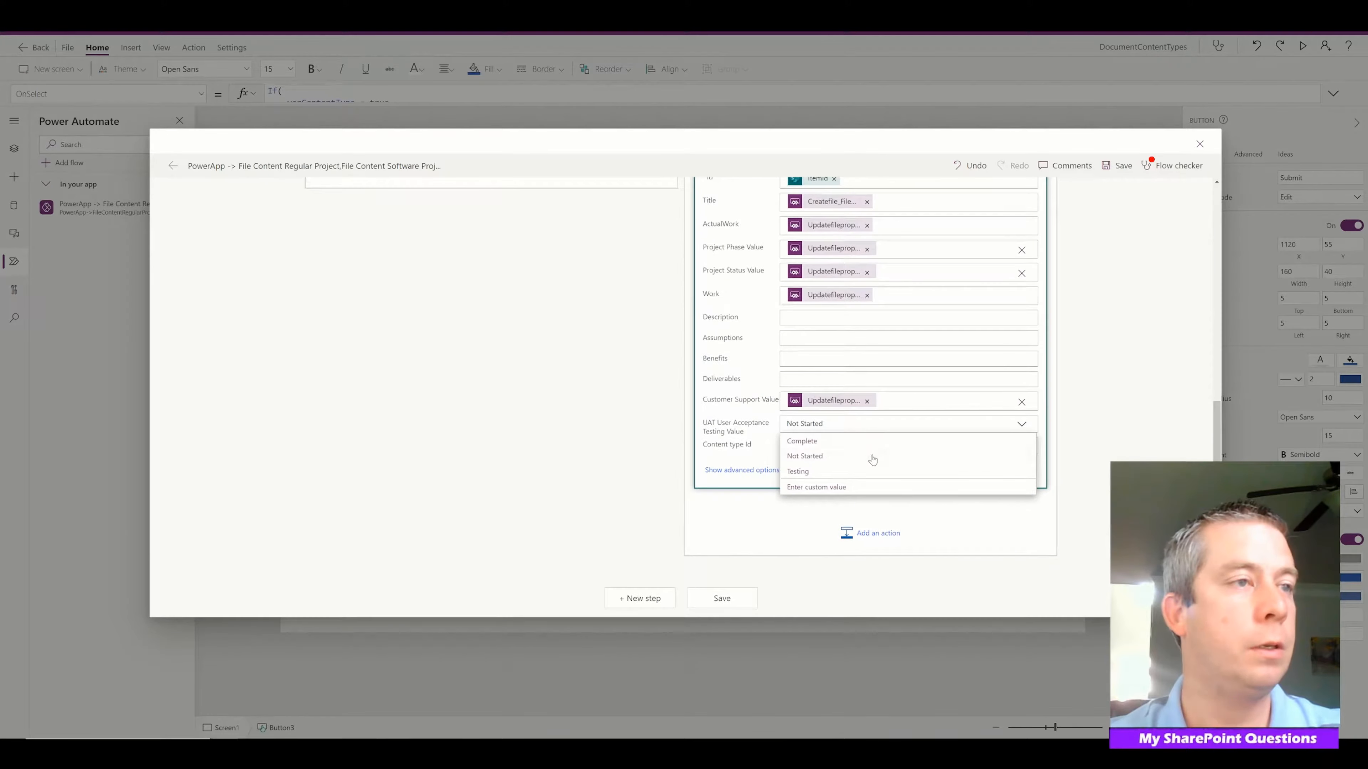
{"action": "left_click", "coordinate": [840, 485]}
{"action": "scroll", "coordinate": [855, 437], "scroll_direction": "down", "scroll_amount": 3}
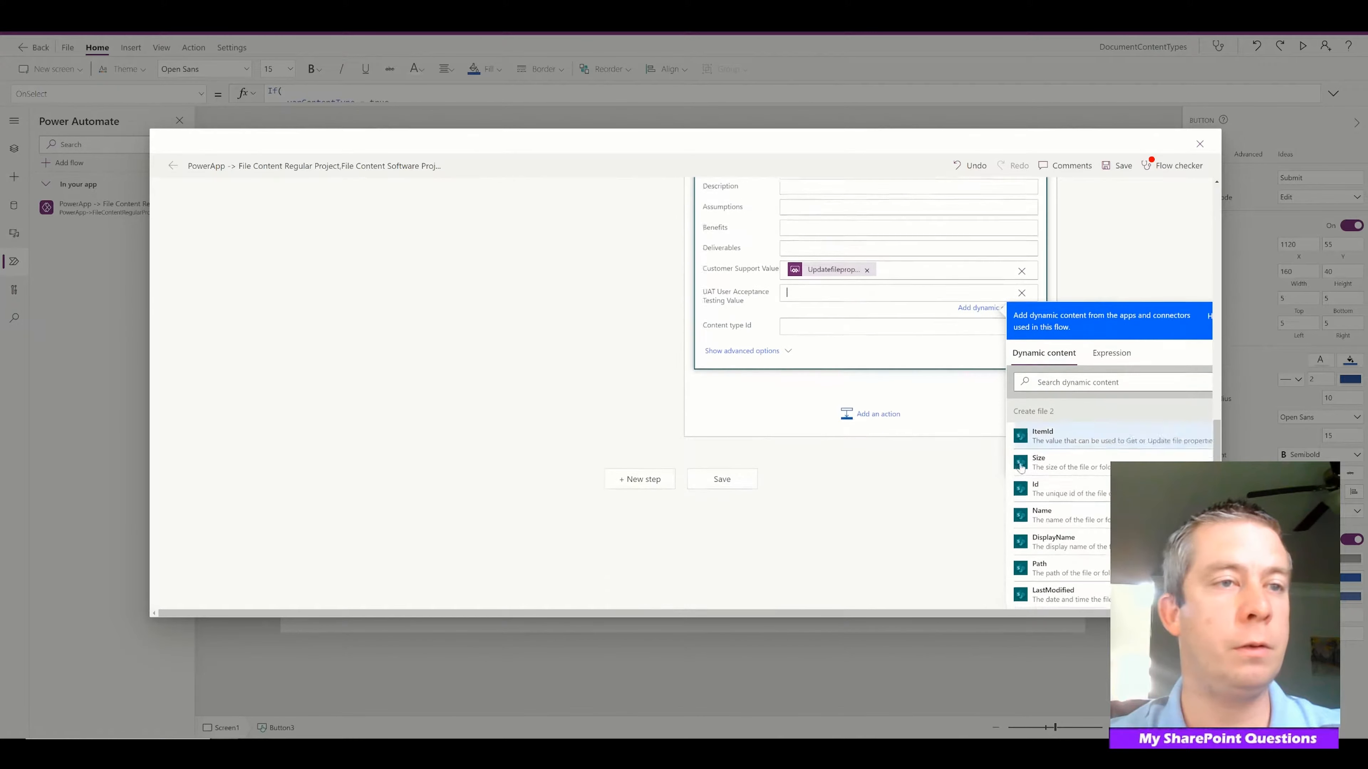
{"action": "scroll", "coordinate": [1181, 397], "scroll_direction": "down", "scroll_amount": 5}
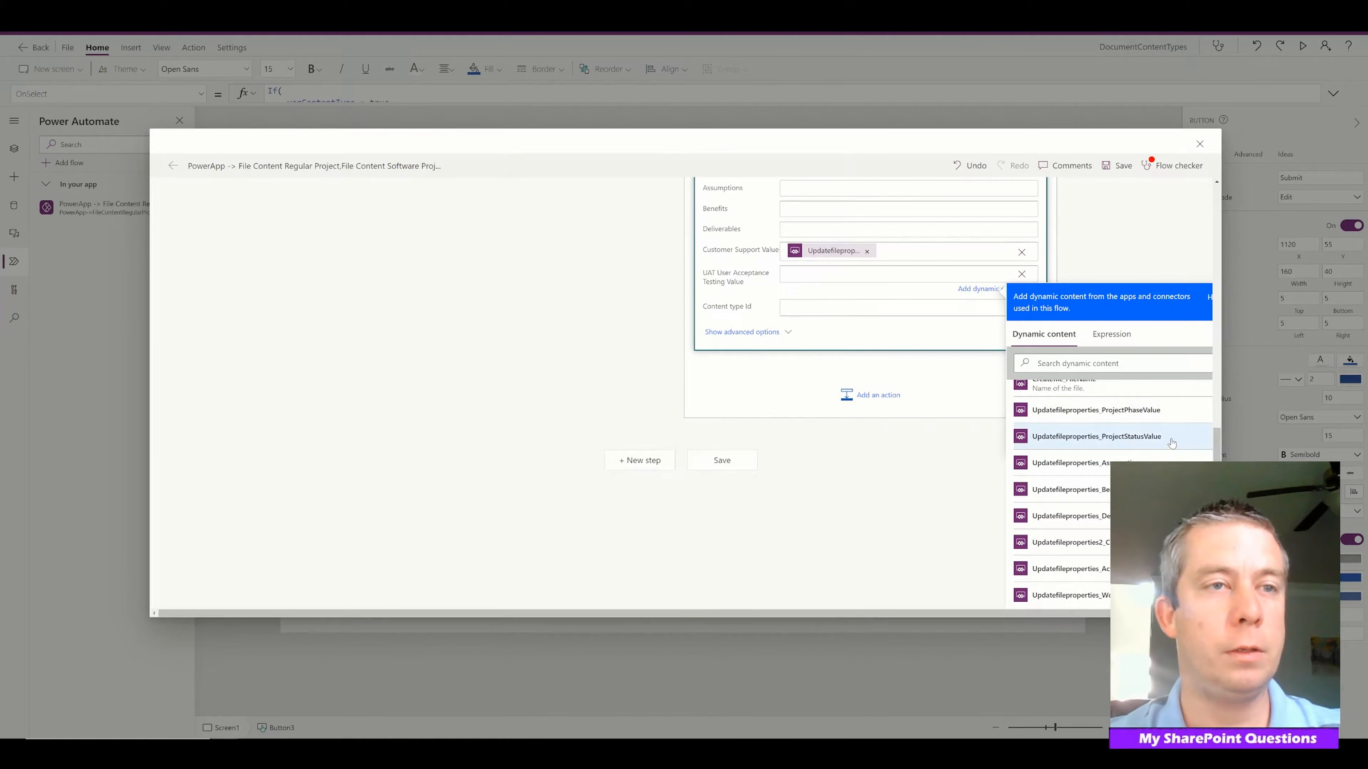
{"action": "scroll", "coordinate": [1157, 436], "scroll_direction": "up", "scroll_amount": 2}
{"action": "scroll", "coordinate": [1102, 491], "scroll_direction": "down", "scroll_amount": 3}
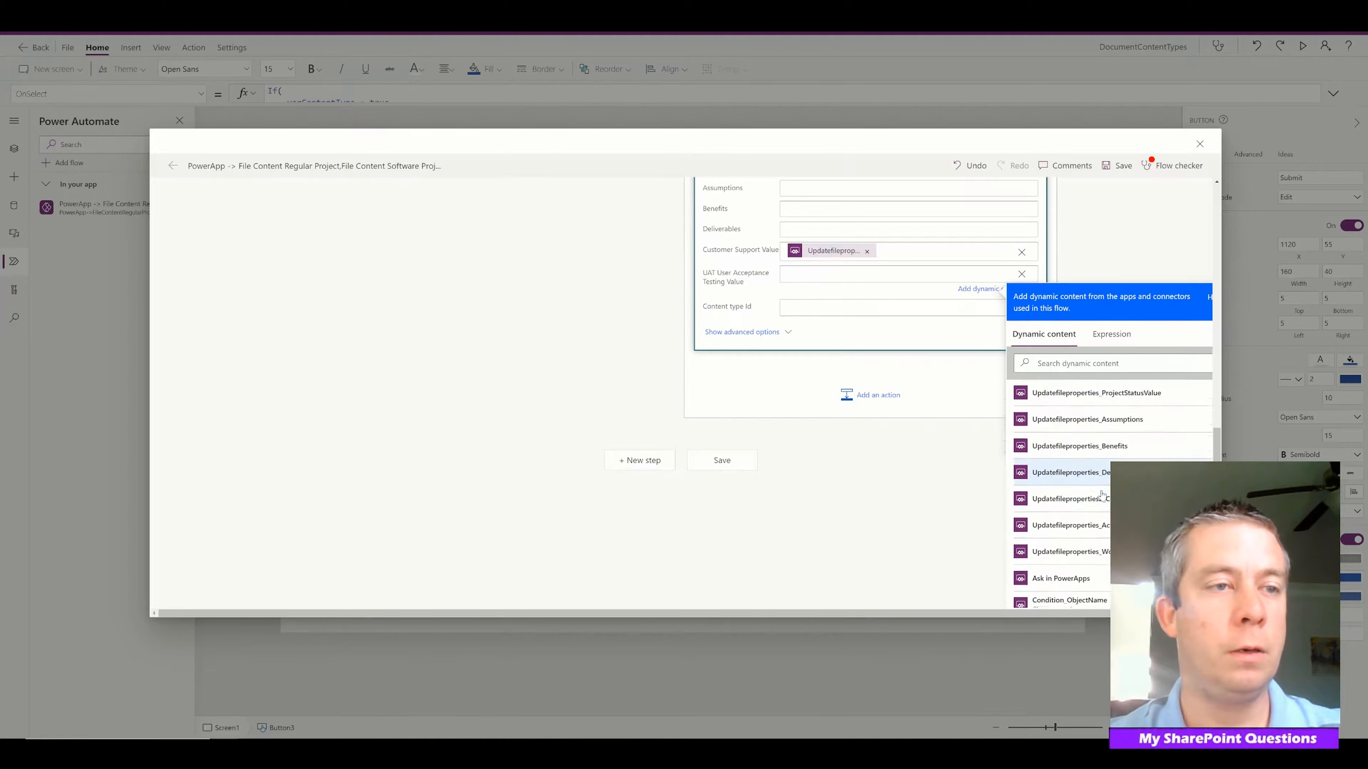
{"action": "left_click", "coordinate": [1069, 573]}
{"action": "left_click", "coordinate": [779, 317]}
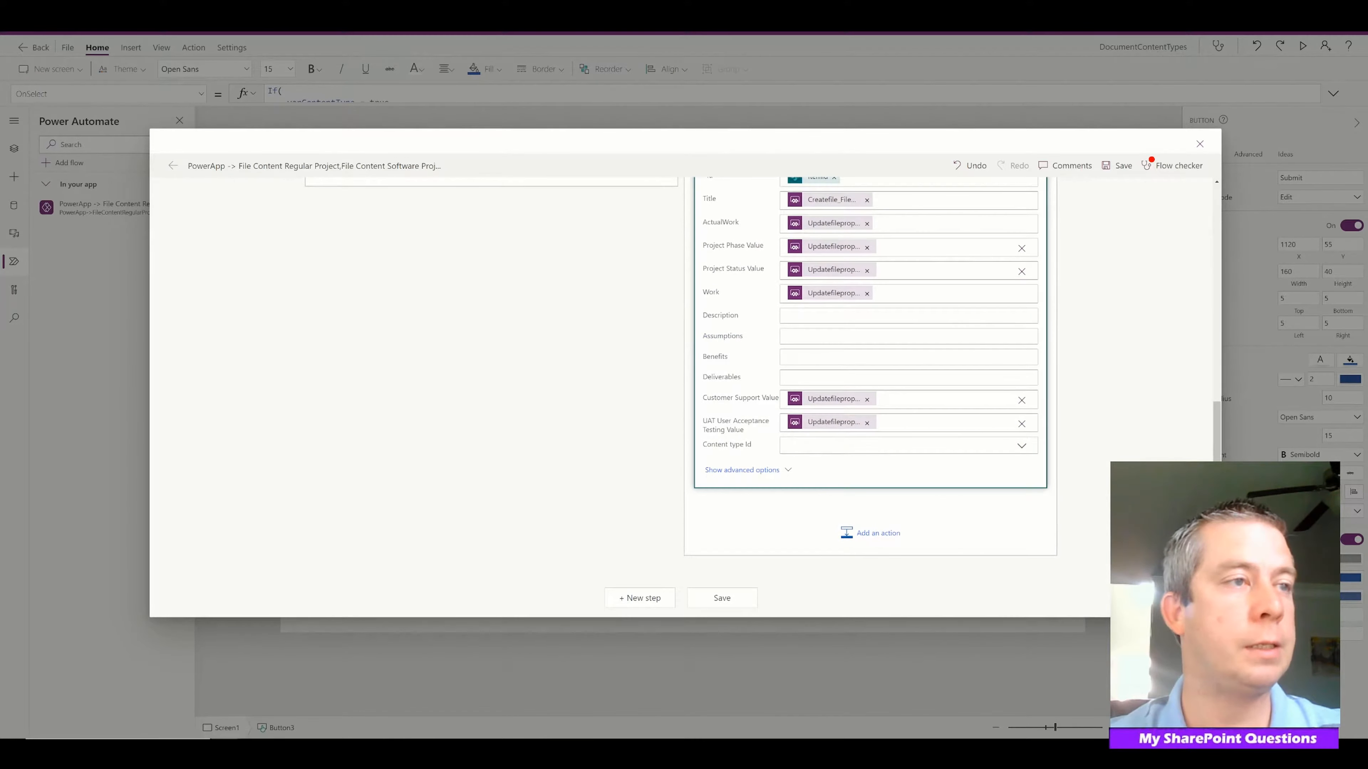
{"action": "left_click", "coordinate": [920, 447]}
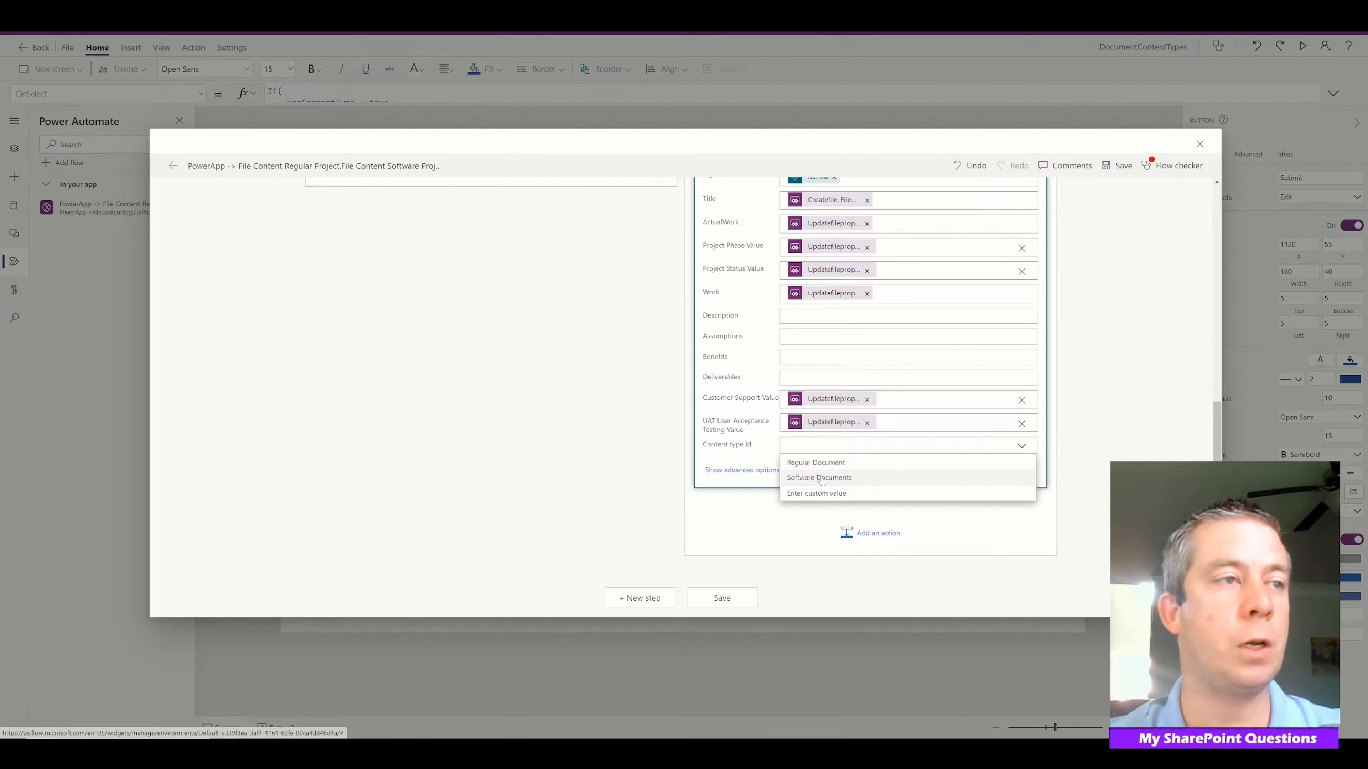
{"action": "left_click", "coordinate": [821, 478]}
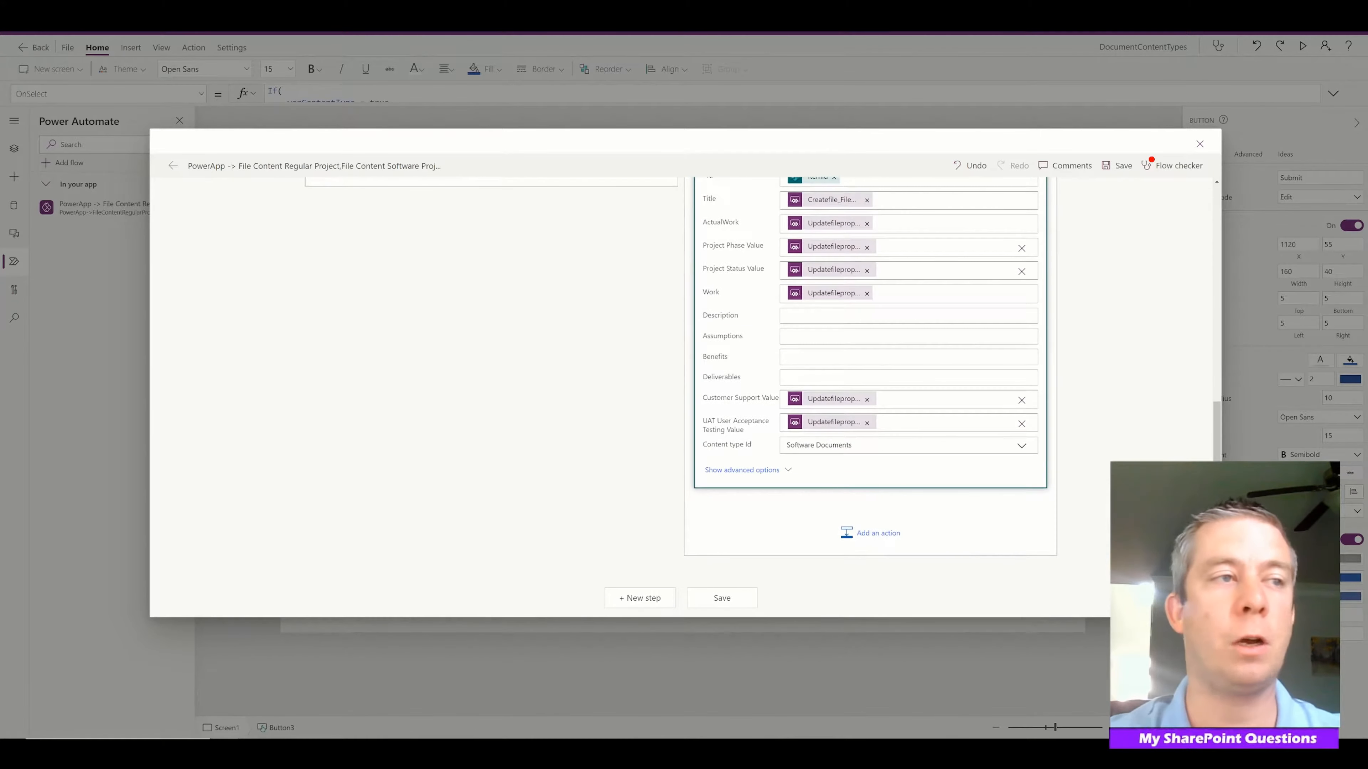
Review the field mappings of Update file properties, Create file 2 and Update file properties 2 in both condition branches.
{"action": "scroll", "coordinate": [535, 421], "scroll_direction": "up", "scroll_amount": 7}
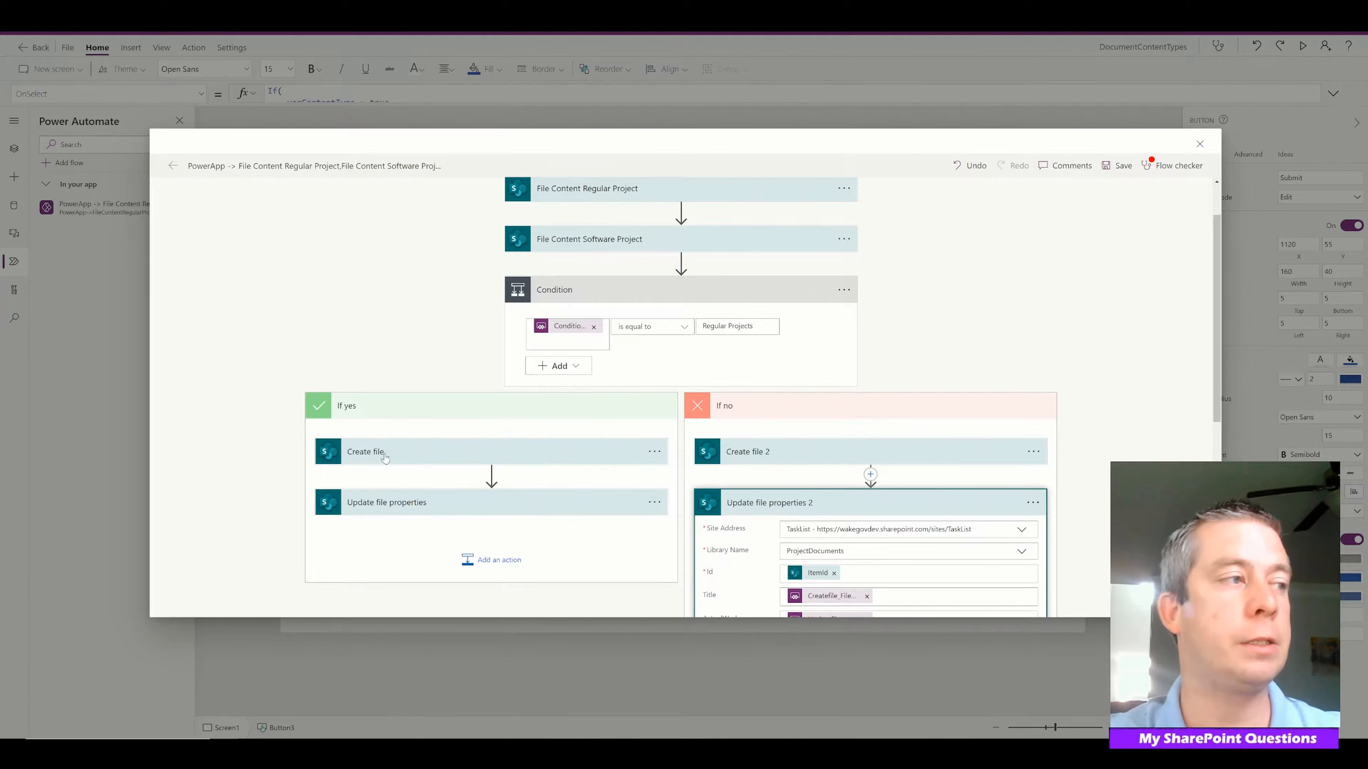
{"action": "left_click", "coordinate": [376, 512]}
{"action": "scroll", "coordinate": [451, 487], "scroll_direction": "down", "scroll_amount": 5}
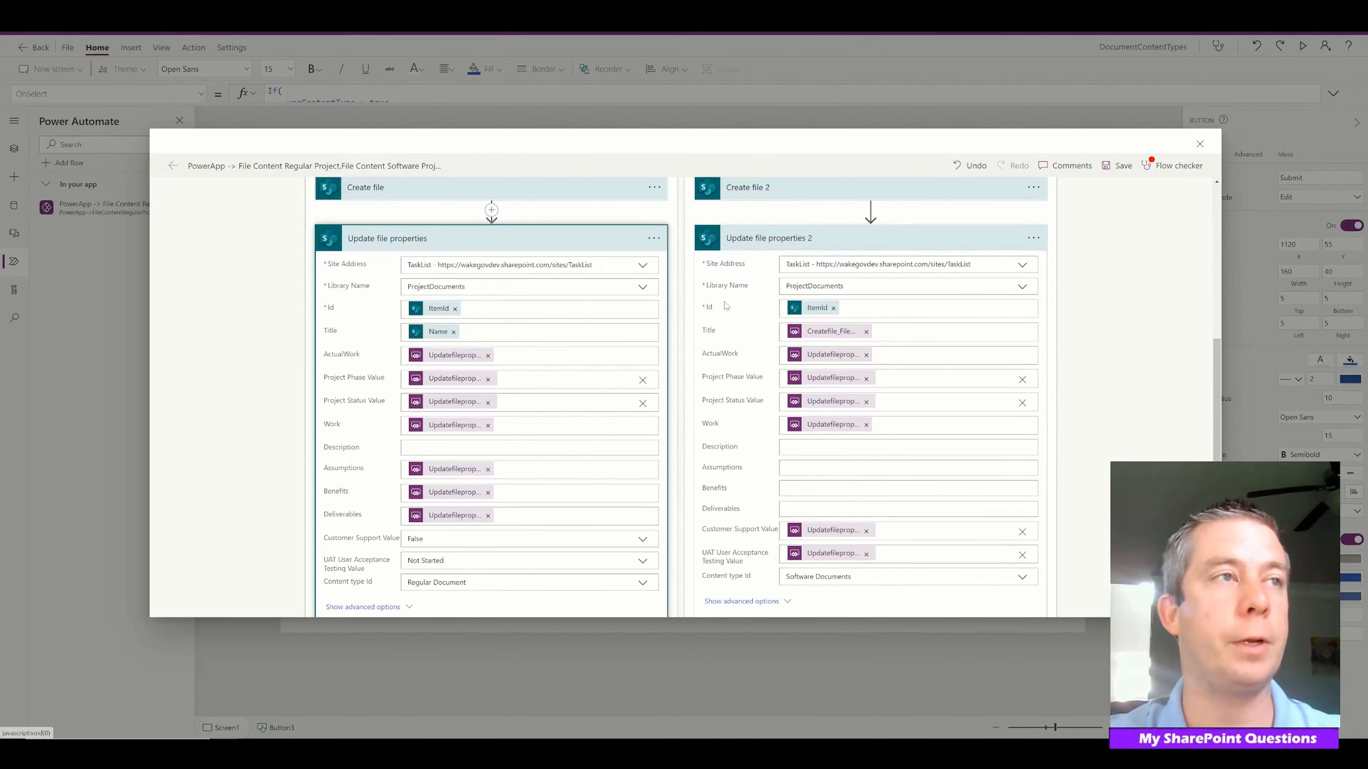
{"action": "scroll", "coordinate": [451, 487], "scroll_direction": "up", "scroll_amount": 4}
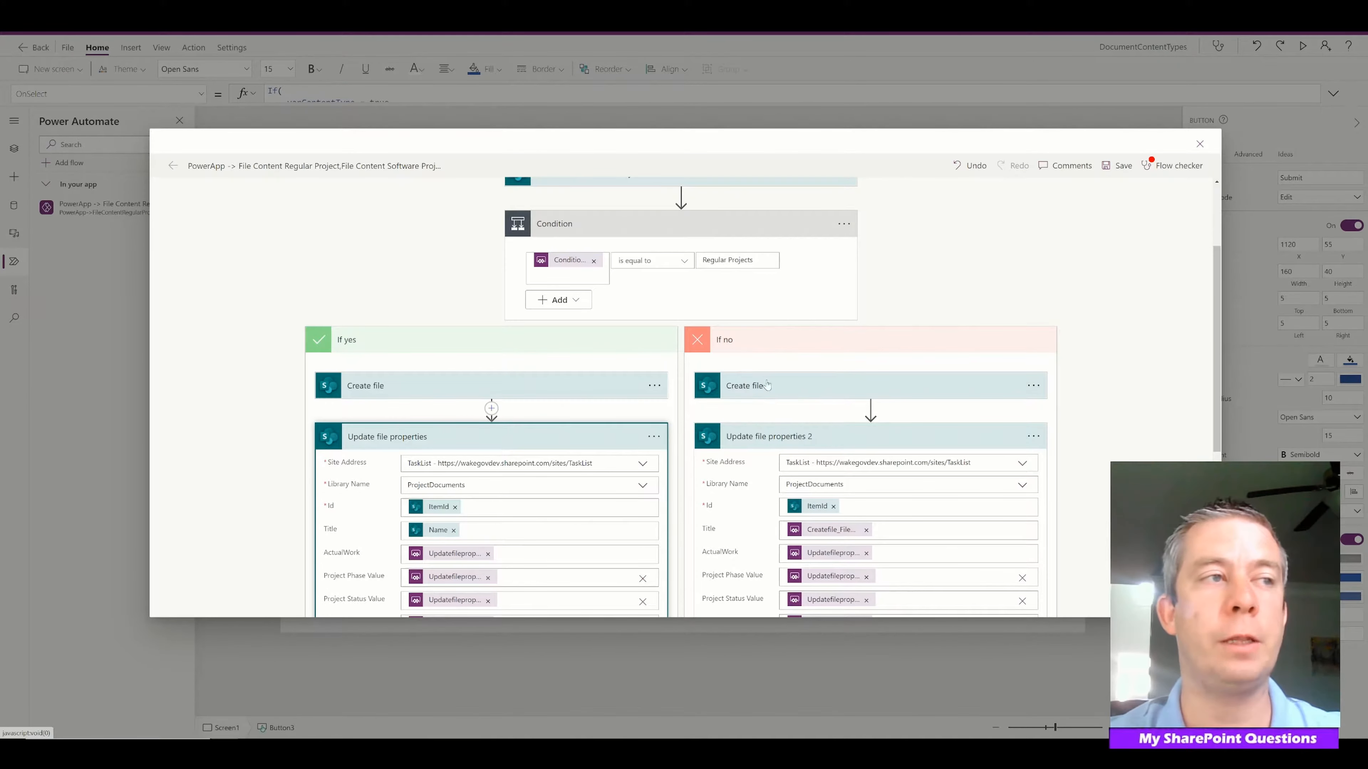
{"action": "left_click", "coordinate": [748, 391]}
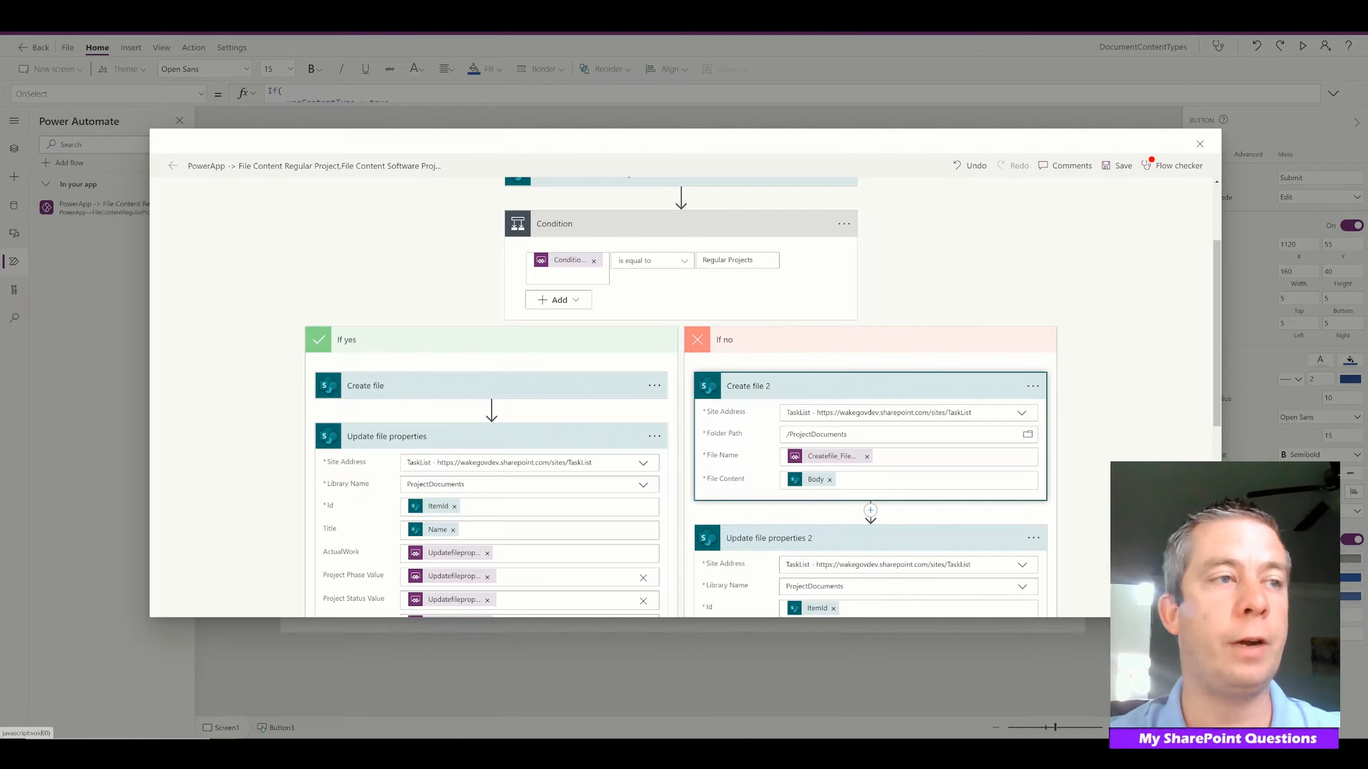
{"action": "scroll", "coordinate": [829, 479], "scroll_direction": "down", "scroll_amount": 5}
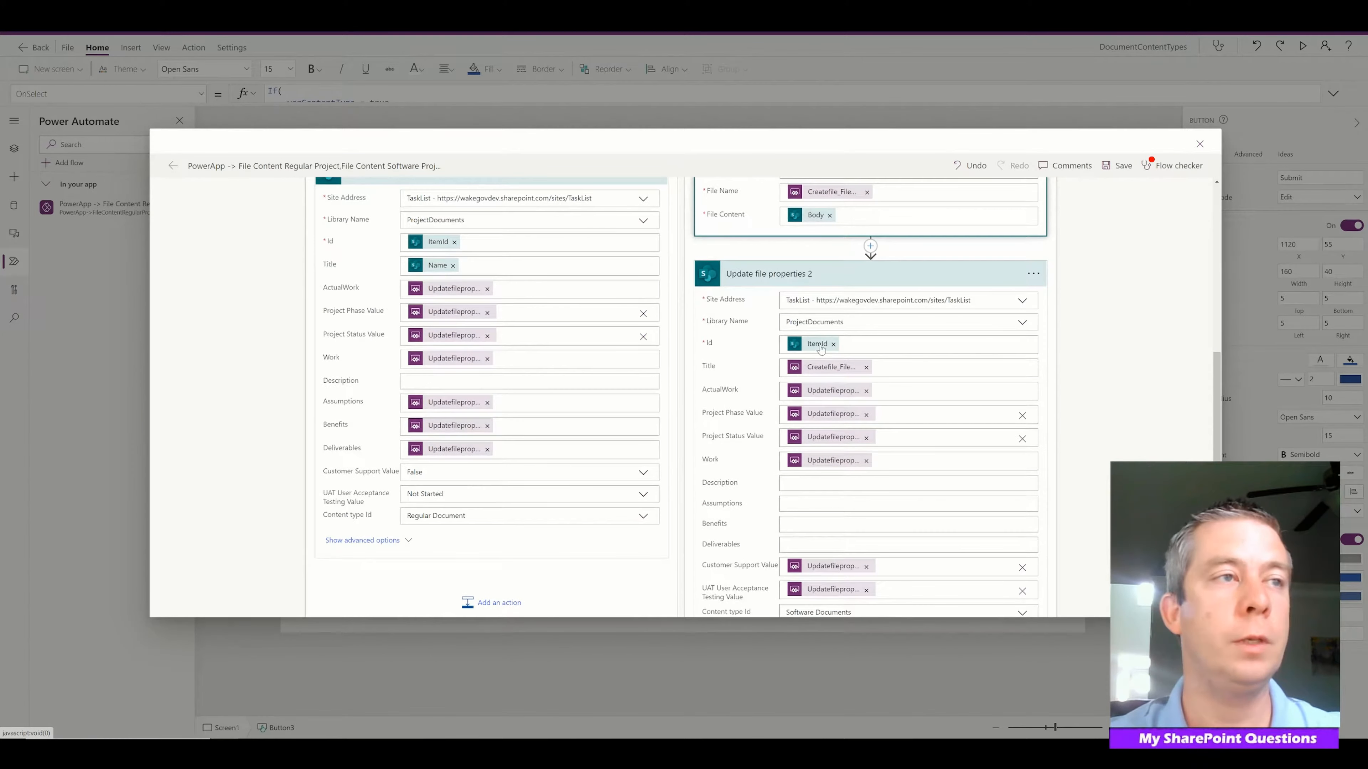
{"action": "scroll", "coordinate": [821, 415], "scroll_direction": "up", "scroll_amount": 4}
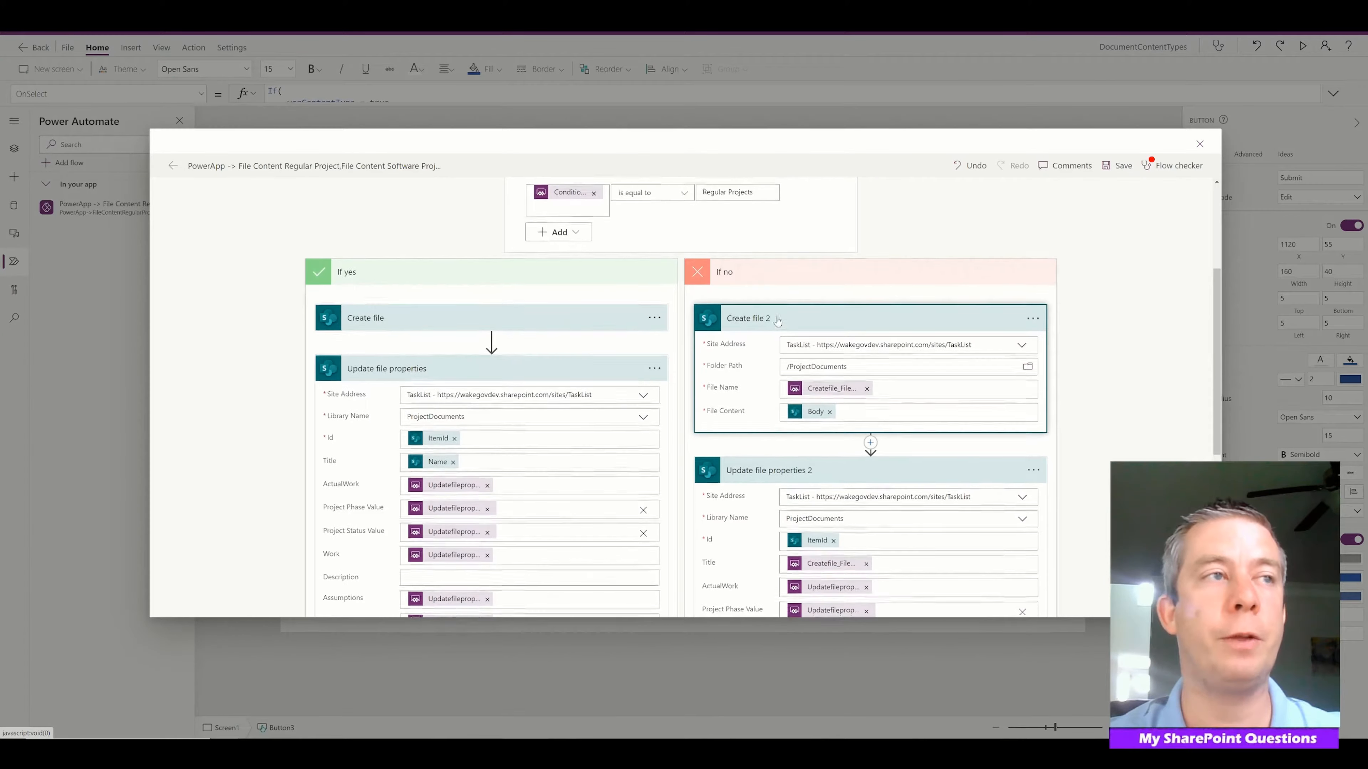
{"action": "scroll", "coordinate": [820, 414], "scroll_direction": "down", "scroll_amount": 5}
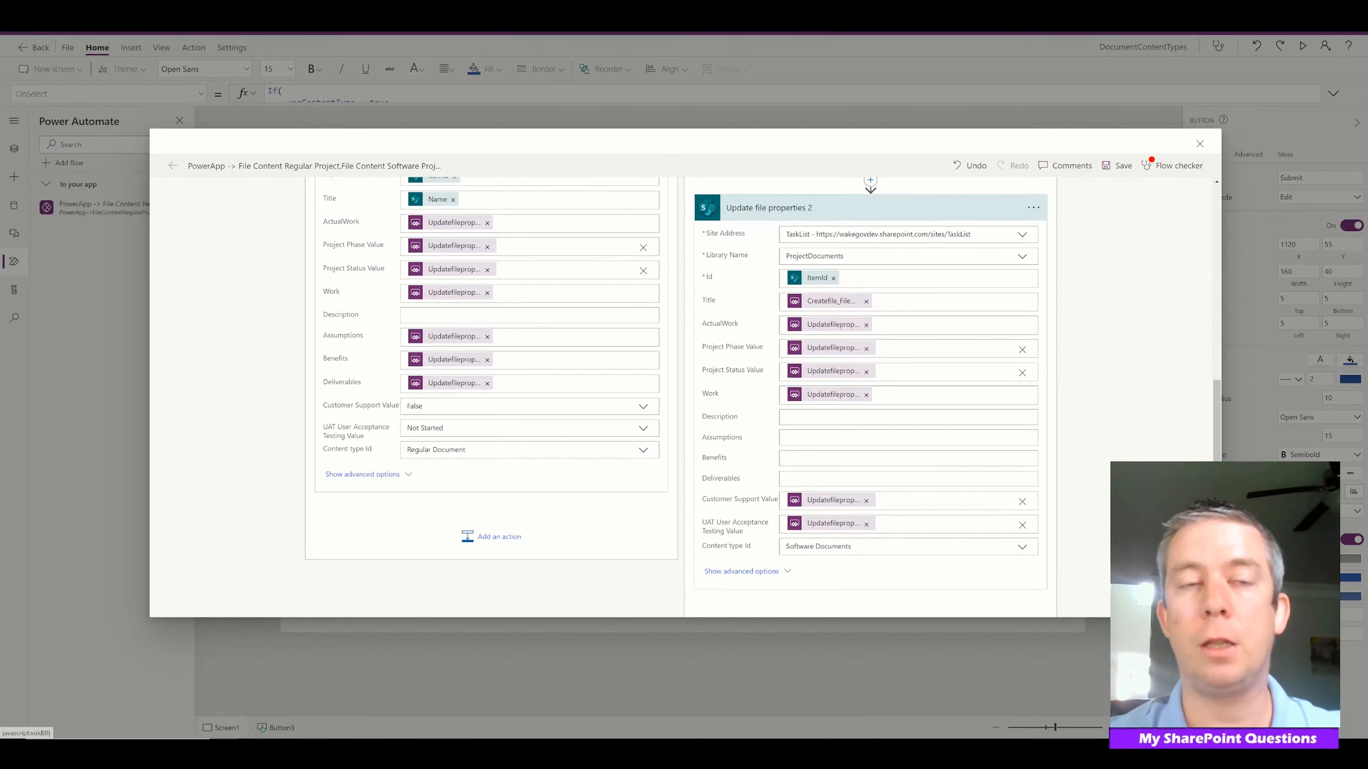
Save the flow and close the flow editor to return to the app.
{"action": "scroll", "coordinate": [1045, 223], "scroll_direction": "up", "scroll_amount": 10}
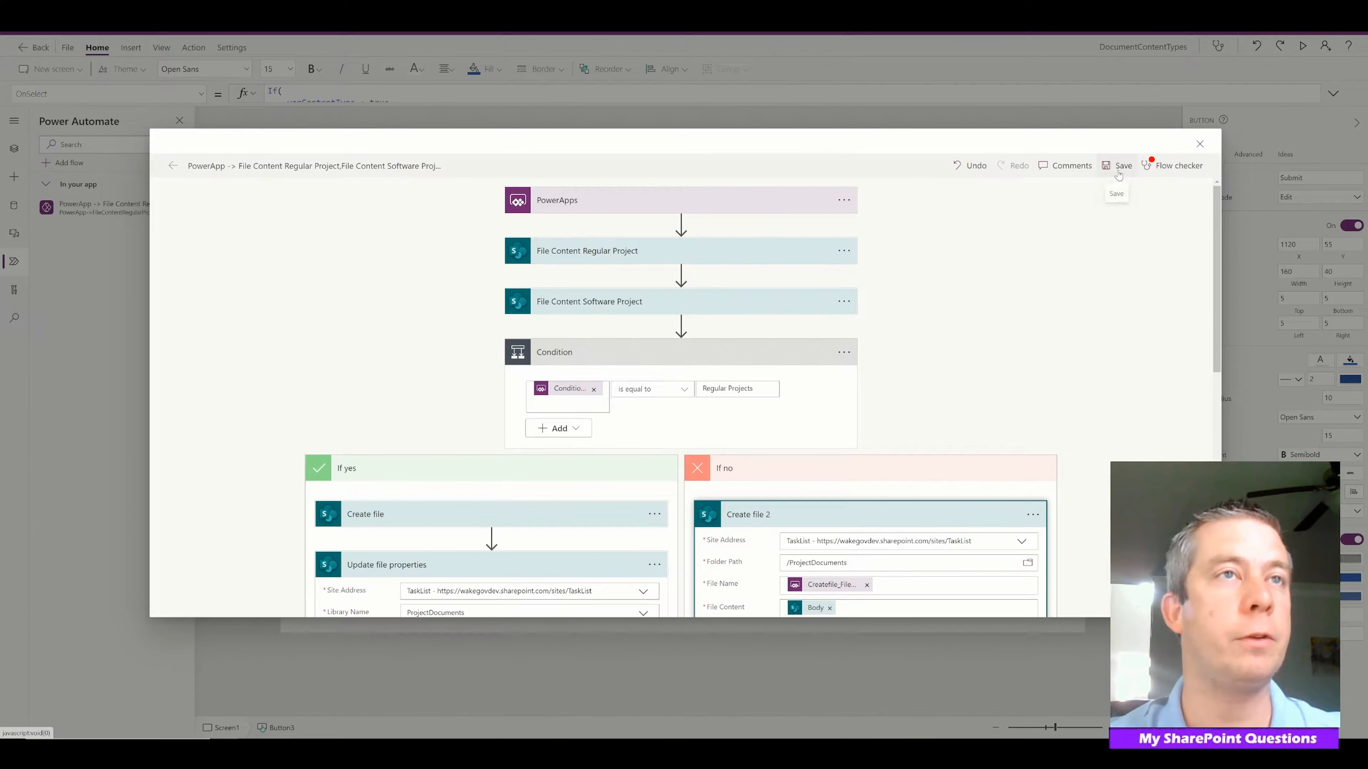
{"action": "left_click", "coordinate": [1119, 172]}
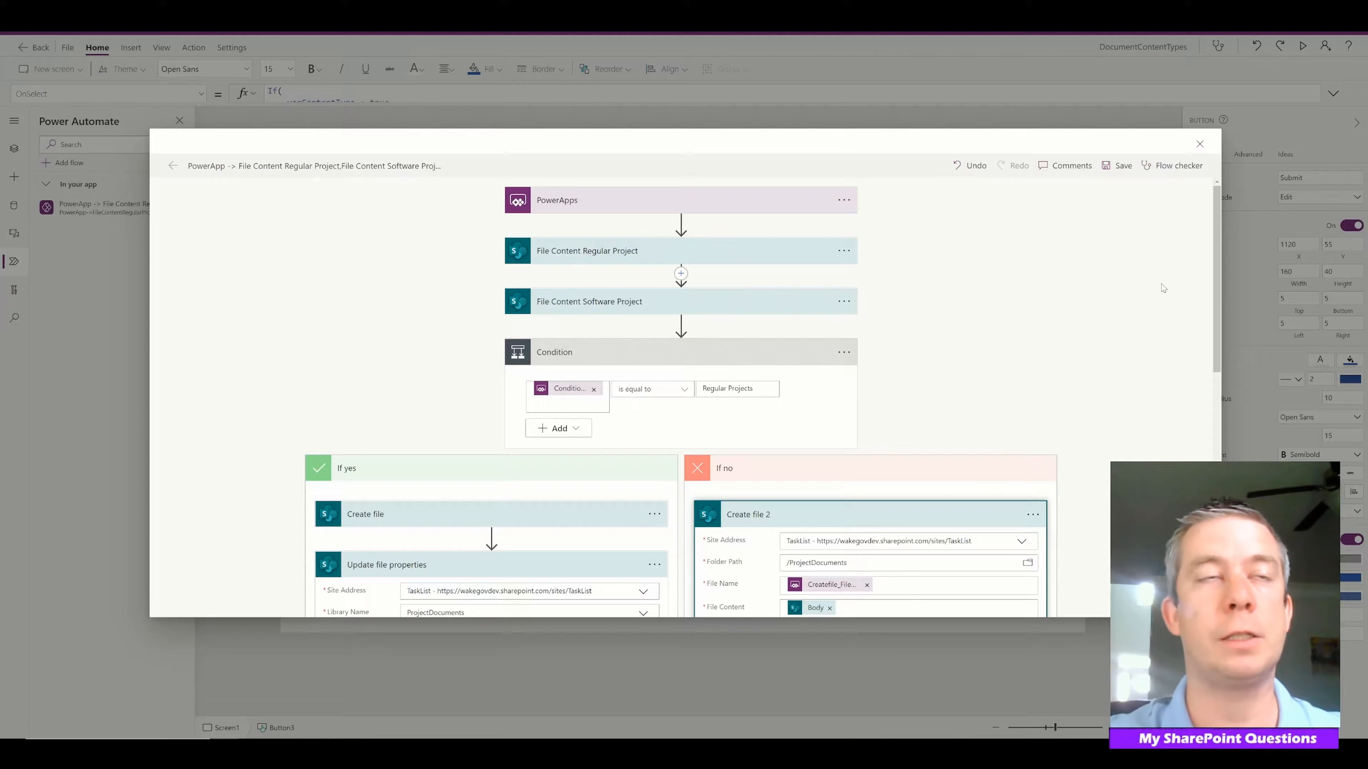
{"action": "left_click", "coordinate": [1199, 145]}
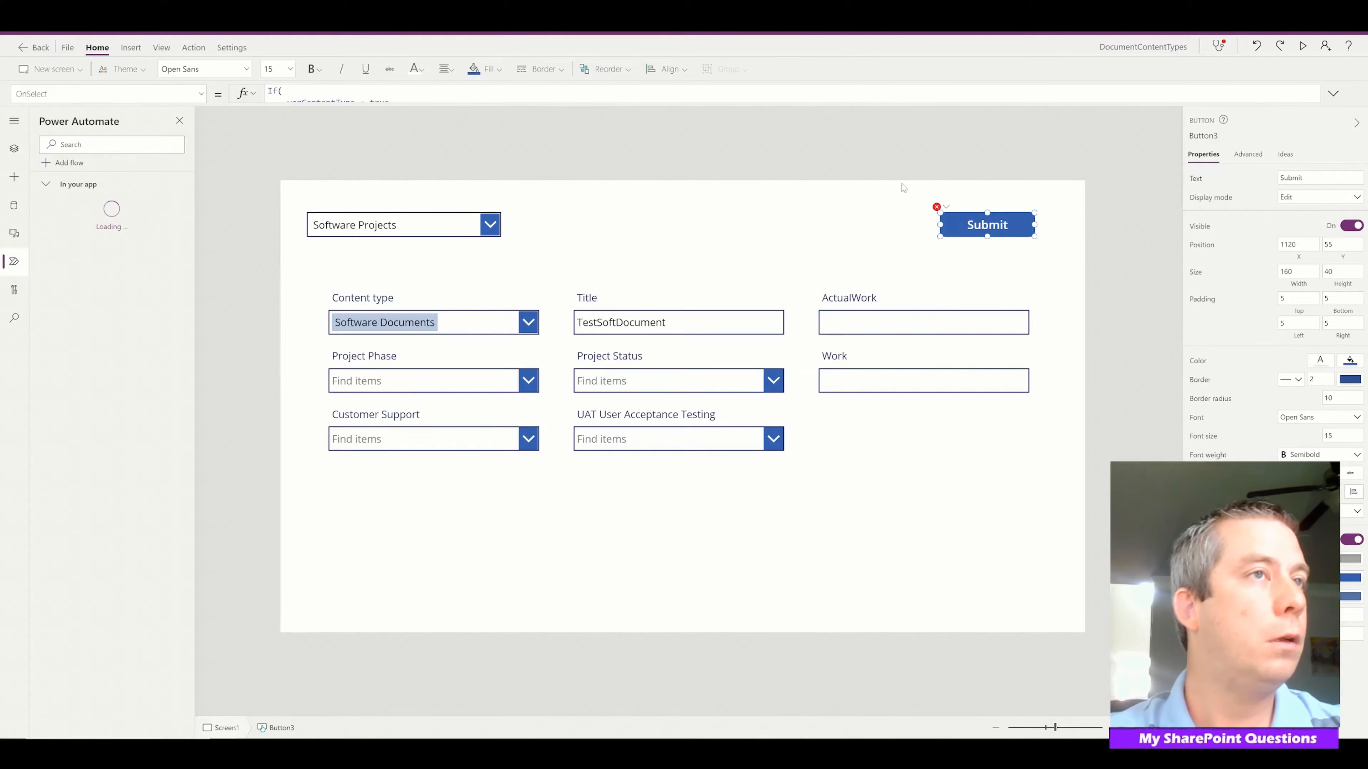
Clear the existing OnSelect formula of the Submit button.
{"action": "left_click", "coordinate": [938, 207]}
{"action": "left_click", "coordinate": [981, 222]}
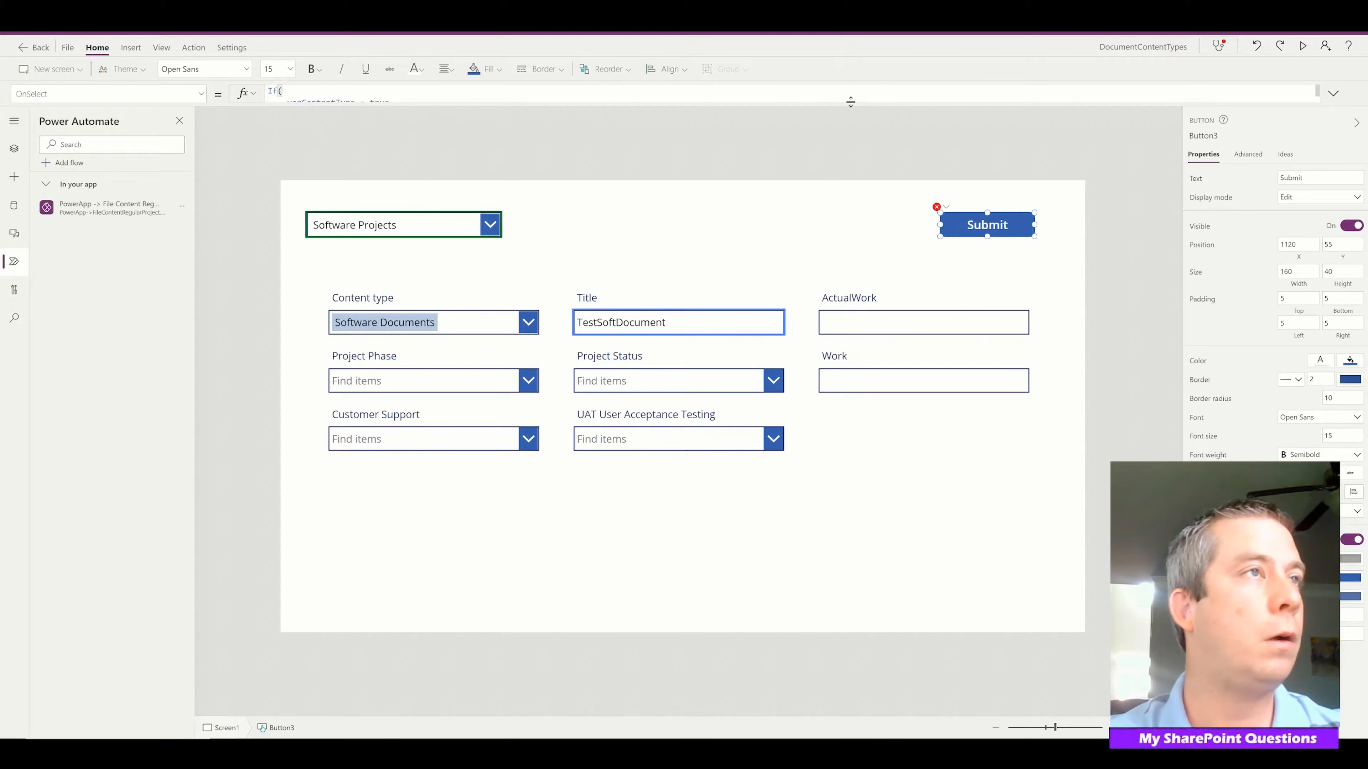
{"action": "key", "text": "ctrl+a"}
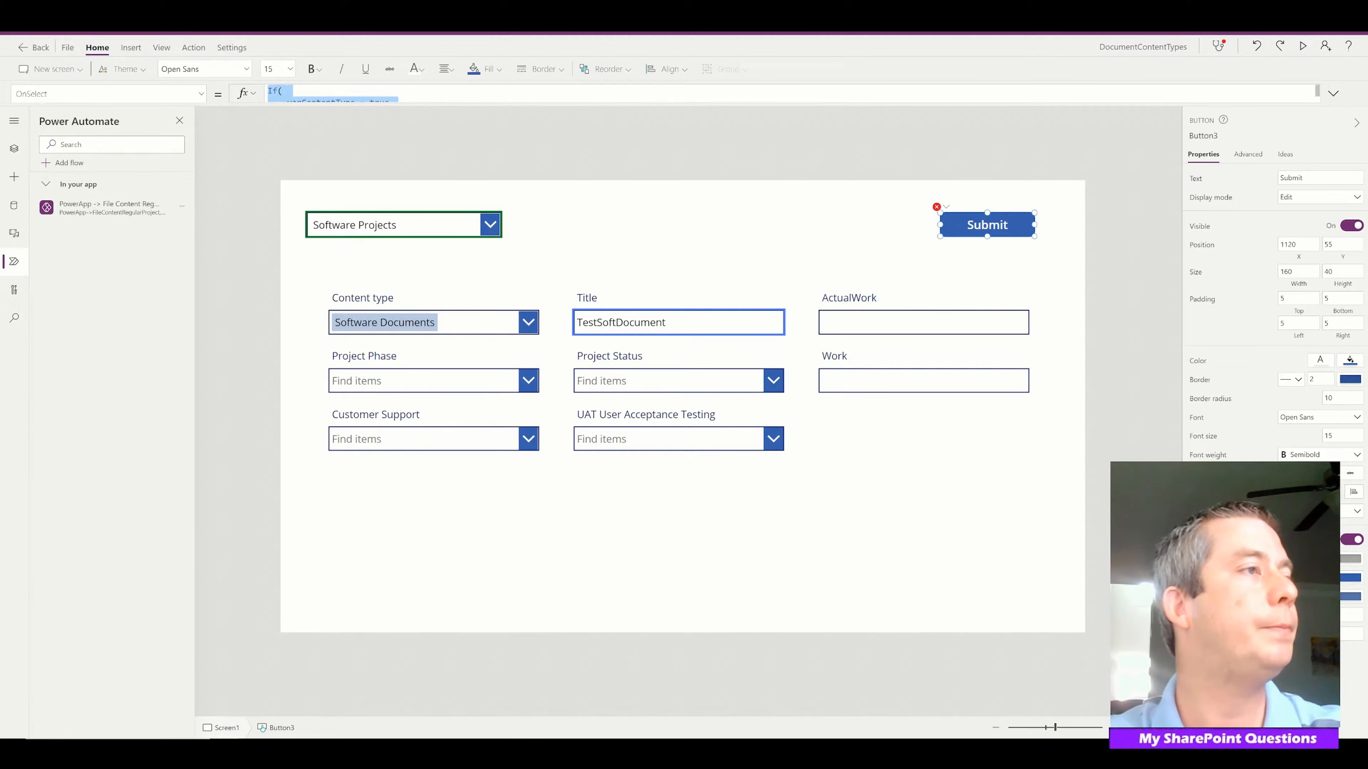
{"action": "key", "text": "Delete"}
Check the control names of the Title inputs in the Software Projects and Regular Projects forms using the tree view.
{"action": "left_click", "coordinate": [674, 323]}
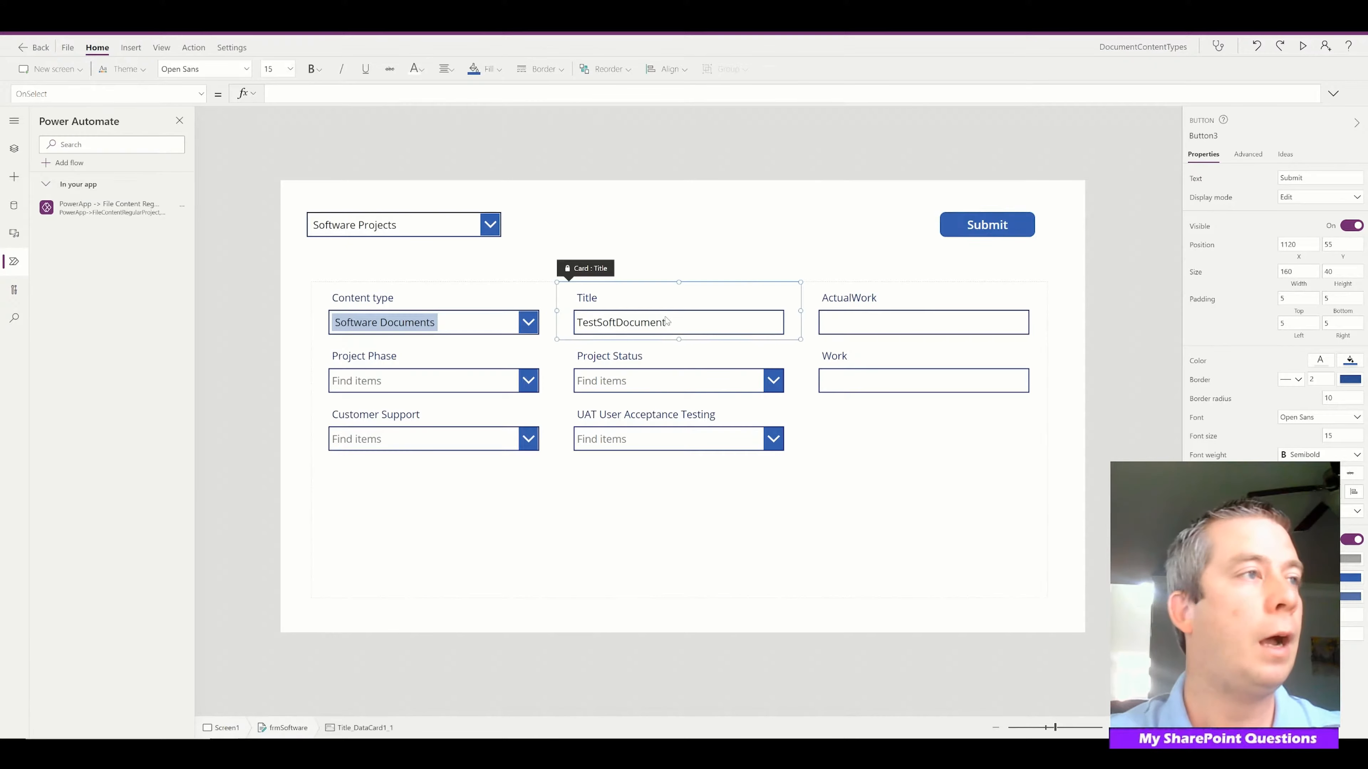
{"action": "left_click", "coordinate": [15, 151]}
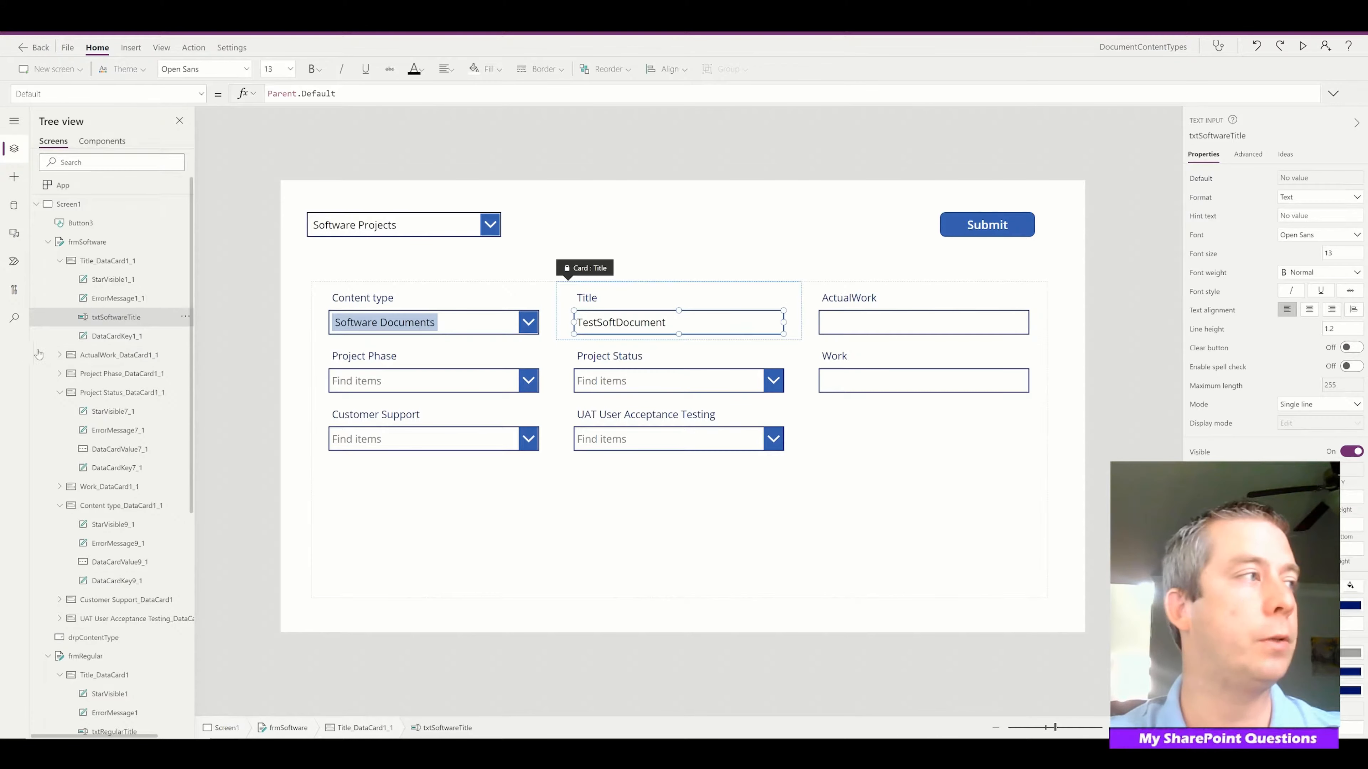
{"action": "left_click", "coordinate": [401, 224], "text": "alt"}
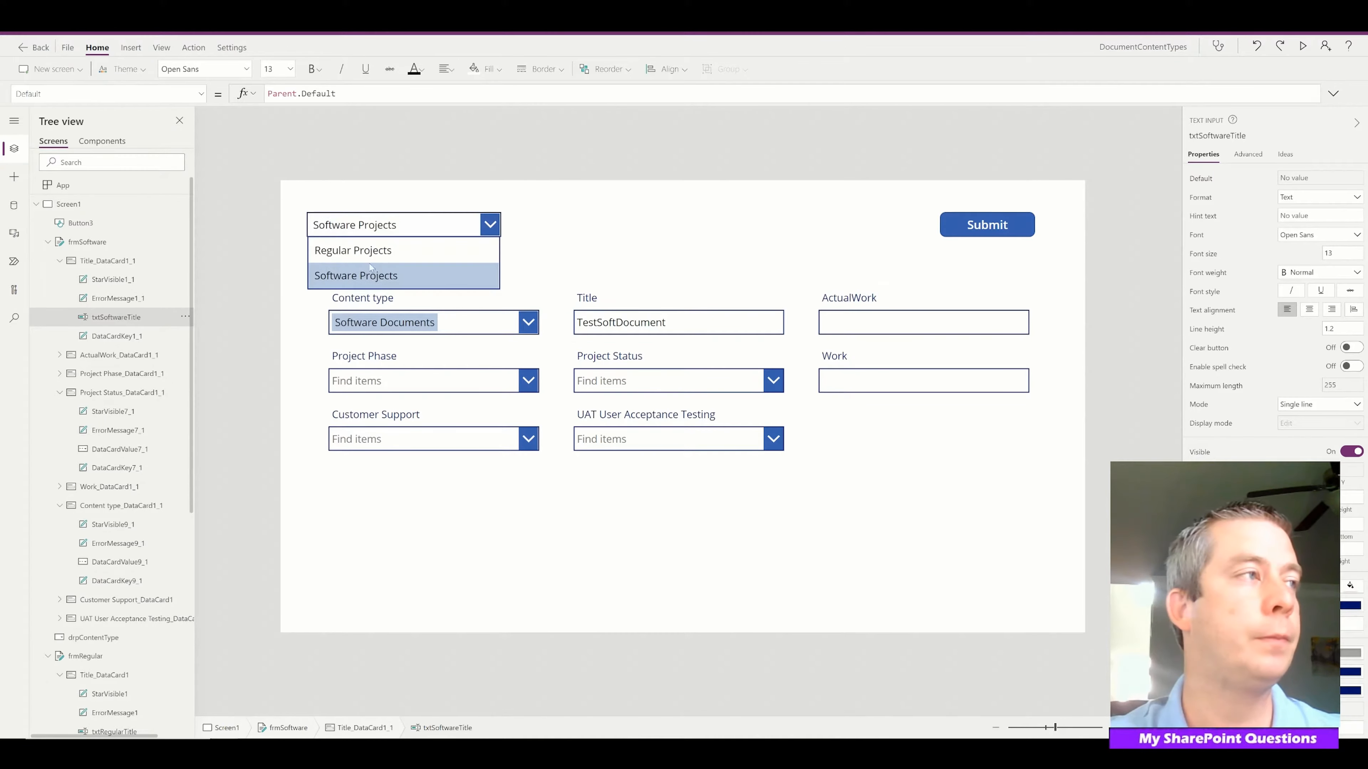
{"action": "left_click", "coordinate": [401, 250], "text": "alt"}
{"action": "left_click", "coordinate": [590, 324]}
{"action": "left_click", "coordinate": [622, 323]}
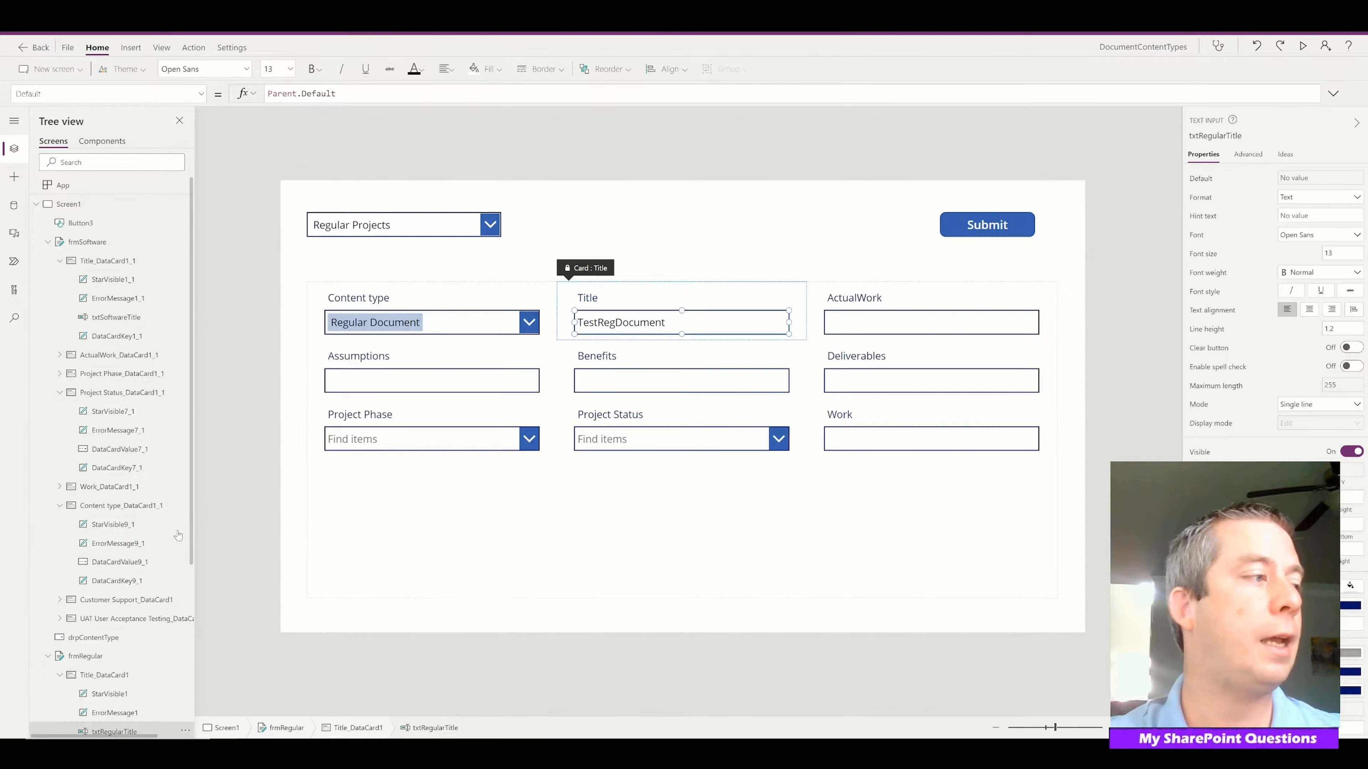
Start the Submit button's OnSelect formula with an If condition testing drpContentType.Selected.Value="Regular Projects".
{"action": "left_click", "coordinate": [969, 224]}
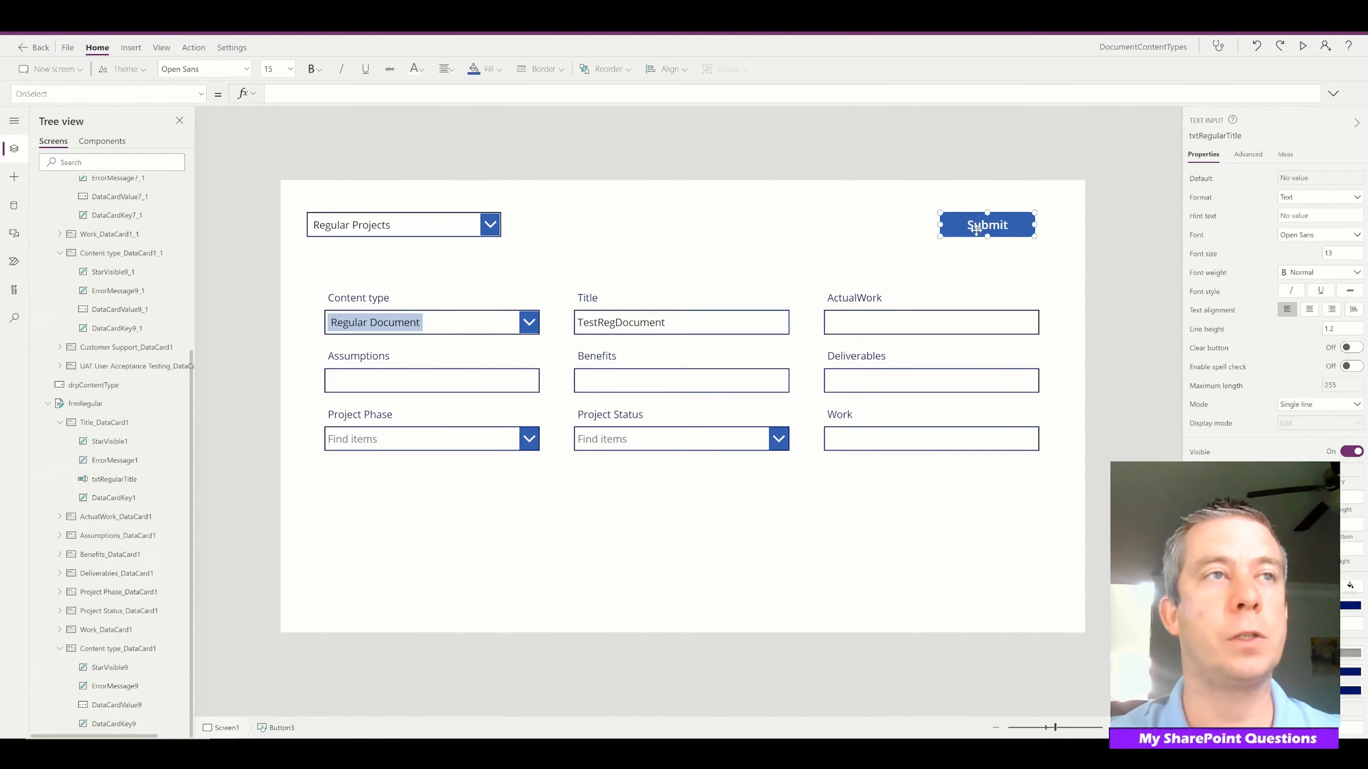
{"action": "left_click", "coordinate": [1333, 93]}
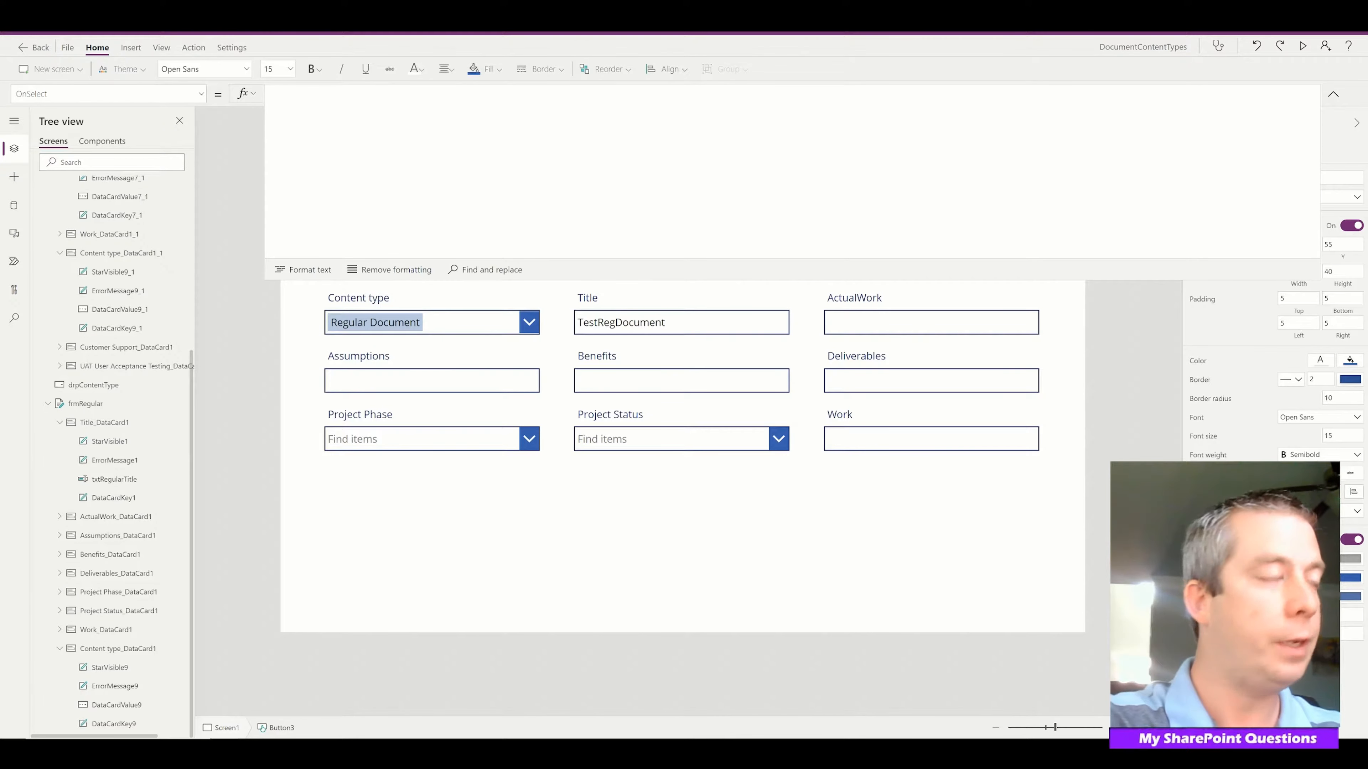
{"action": "type", "text": "If(drp"}
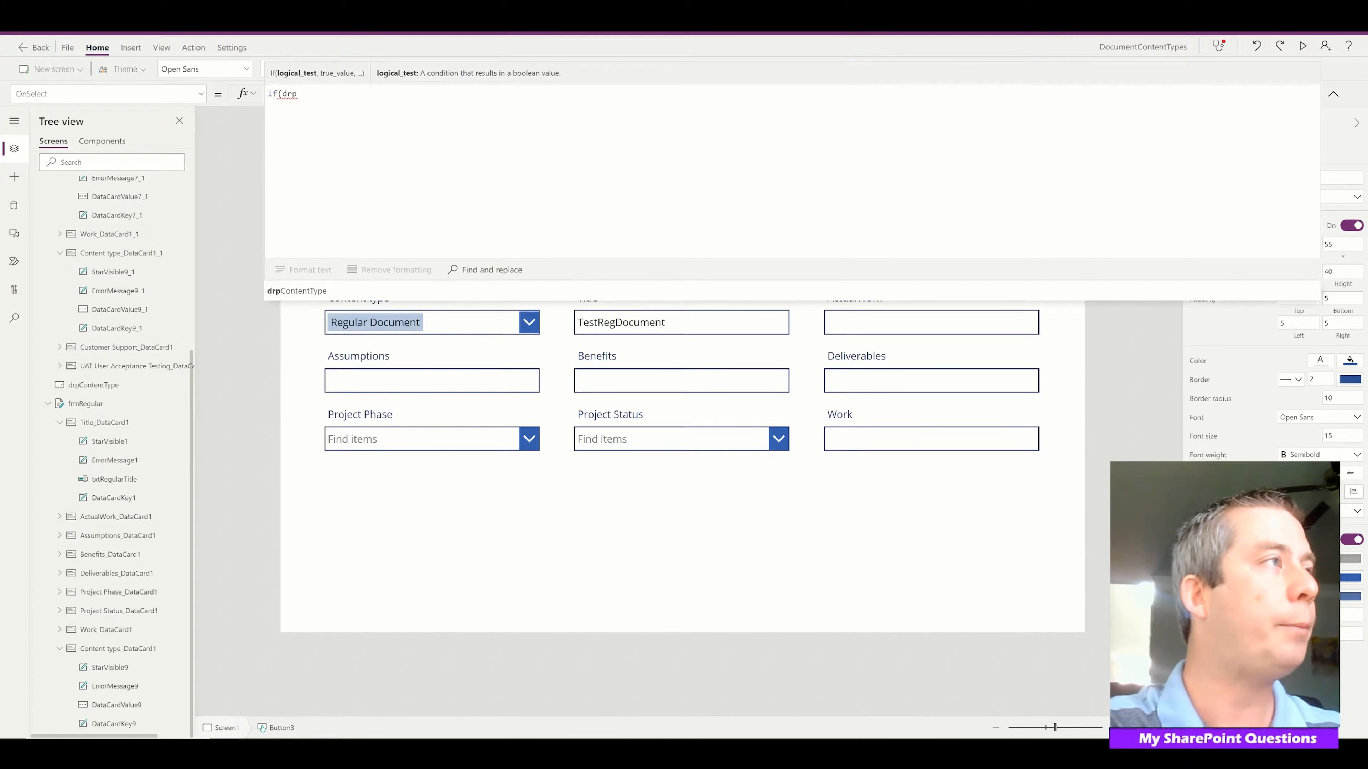
{"action": "type", "text": "ContentT"}
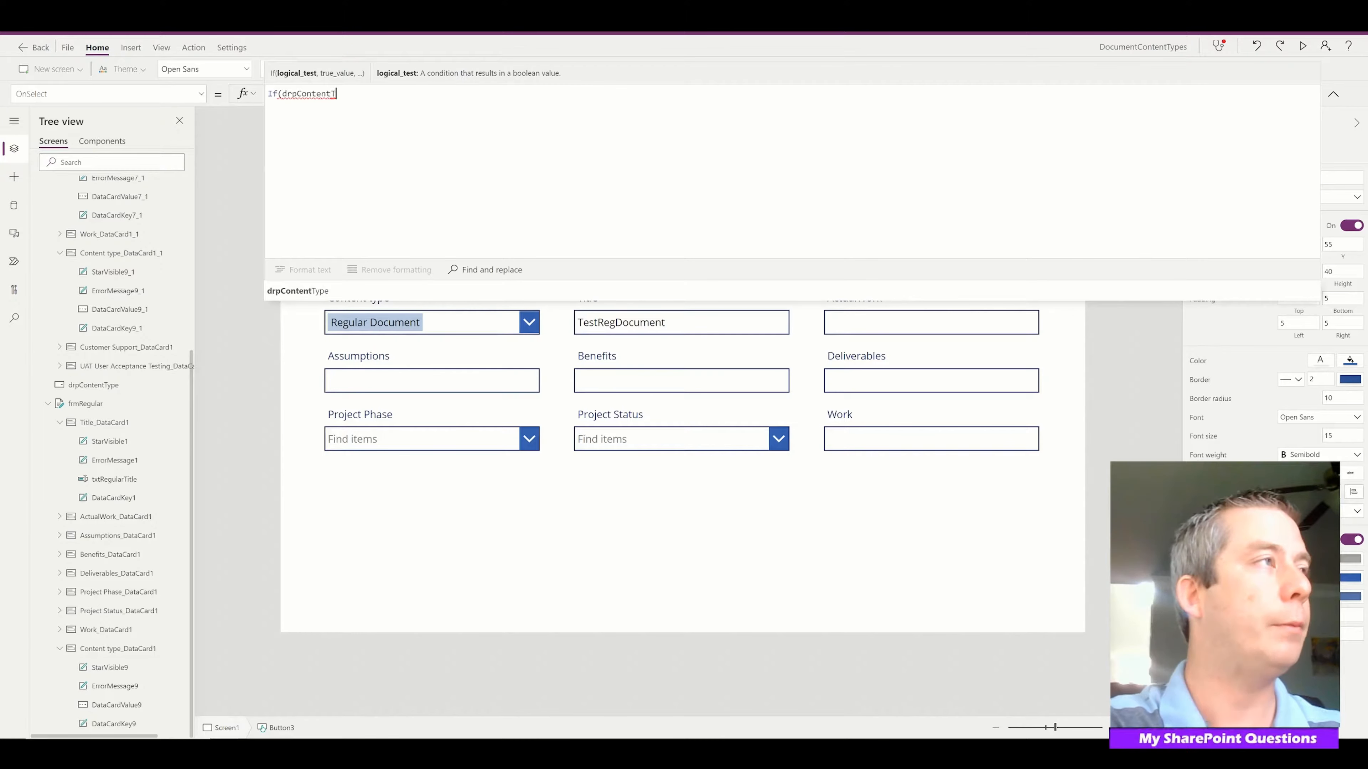
{"action": "type", "text": "ype.Selected.Value="}
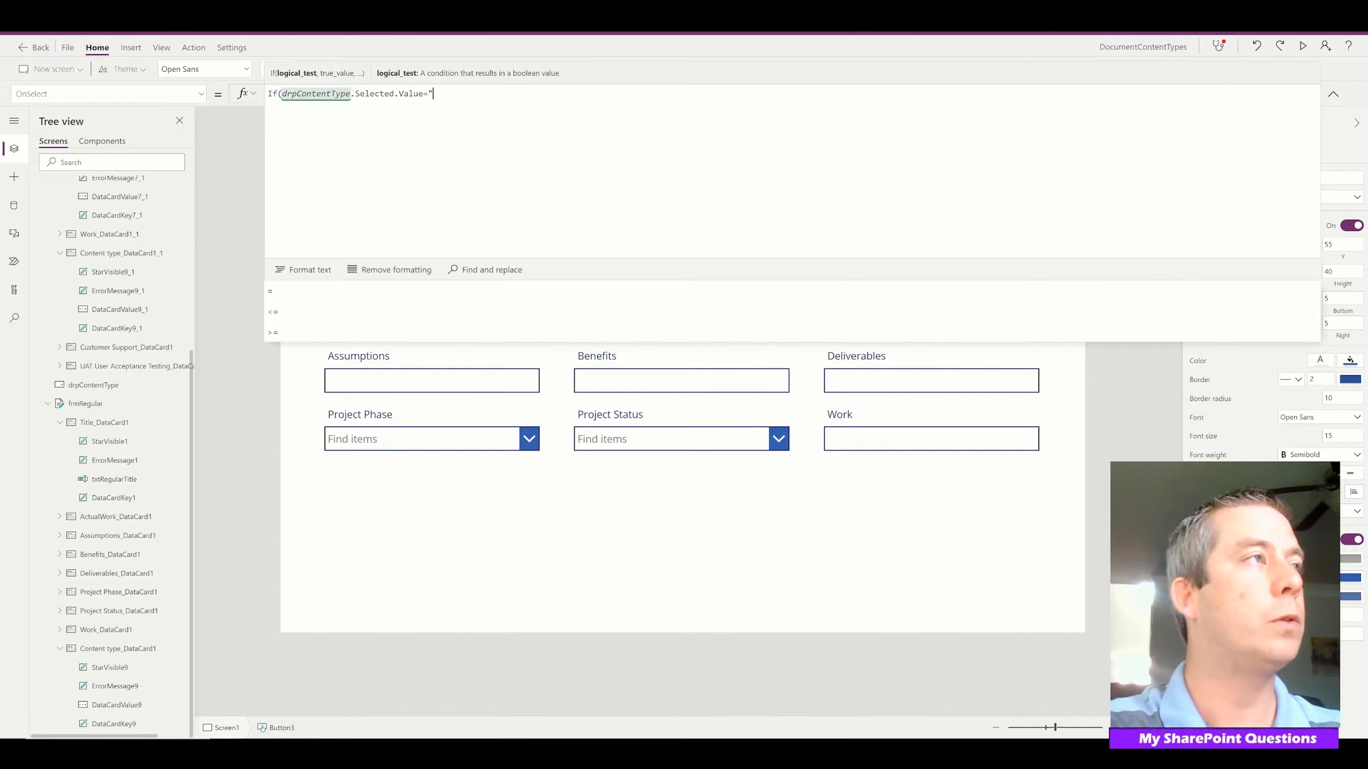
{"action": "type", "text": "\"Regular"}
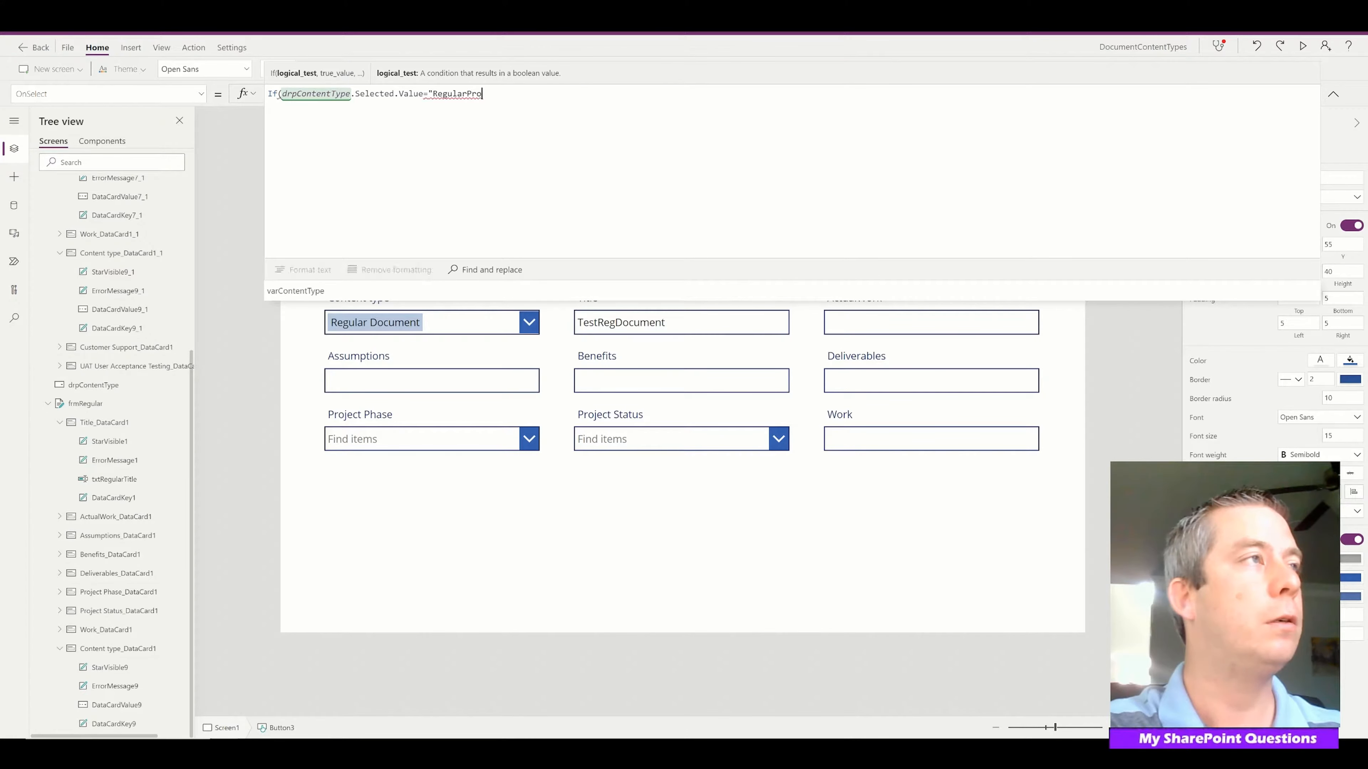
{"action": "type", "text": " Projects"}
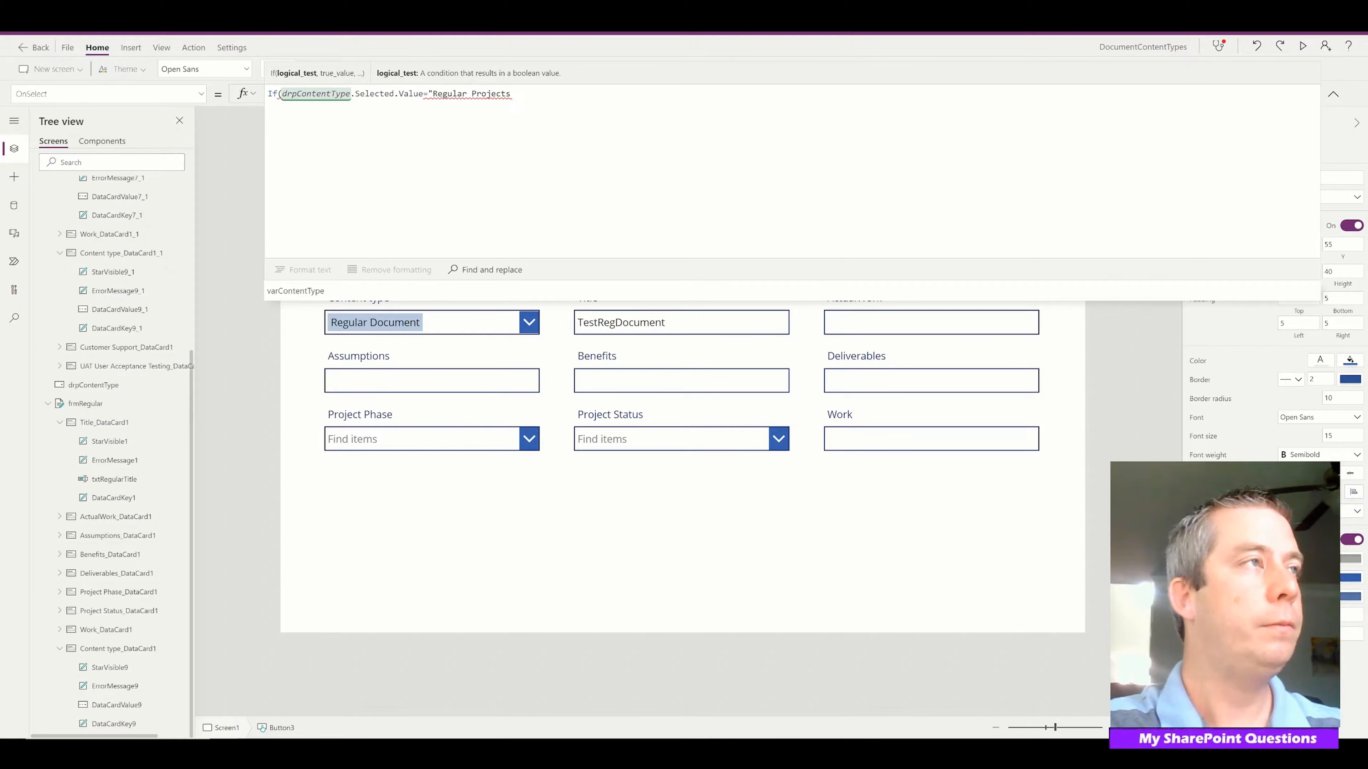
{"action": "type", "text": "\""}
{"action": "left_click", "coordinate": [1333, 94]}
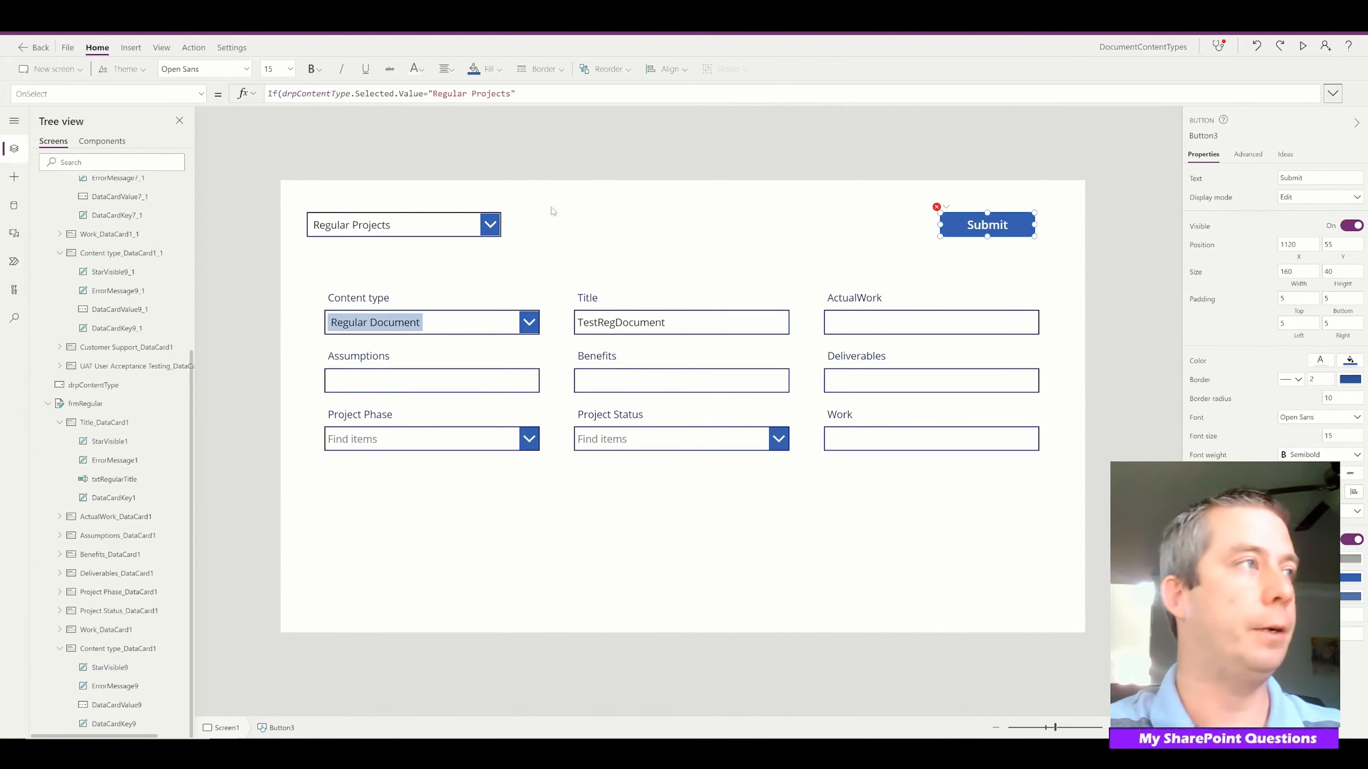
{"action": "left_click", "coordinate": [938, 208]}
{"action": "left_click", "coordinate": [958, 227]}
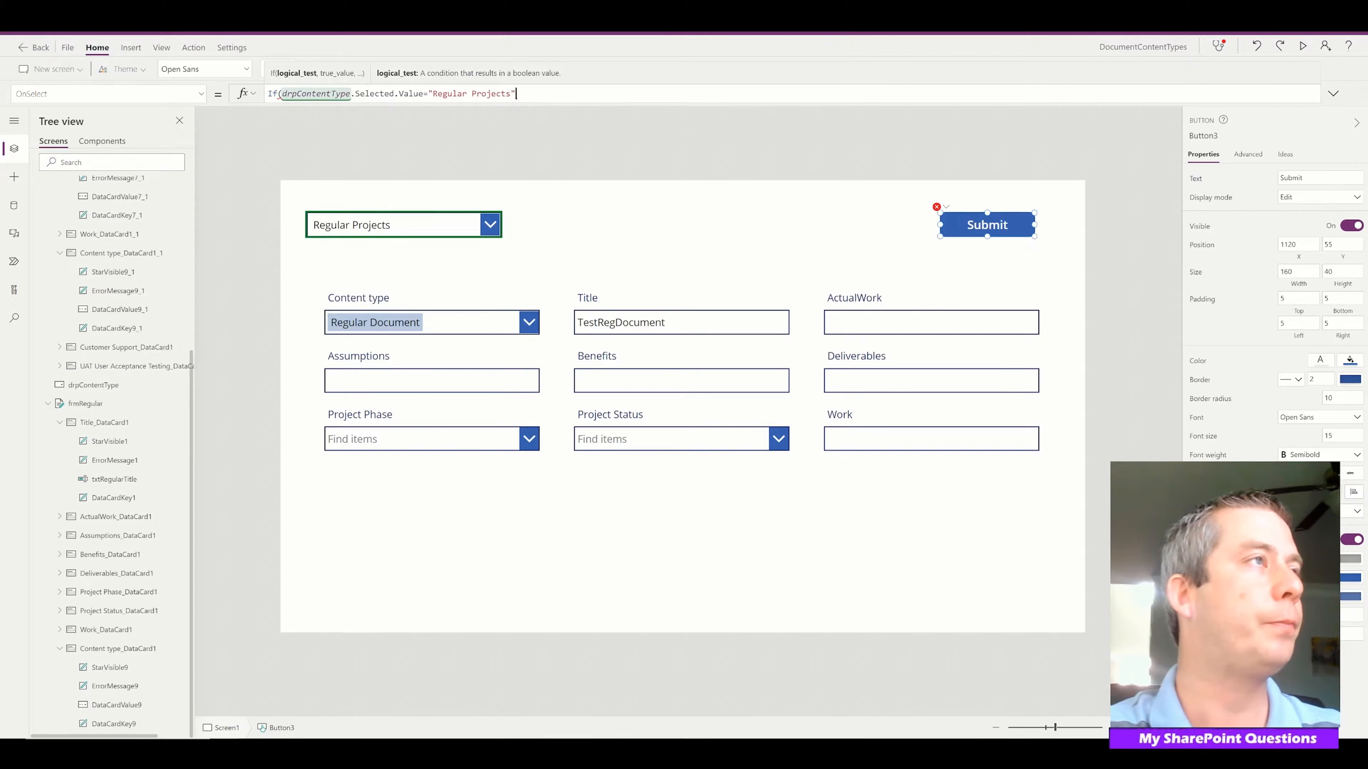
{"action": "type", "text": ","}
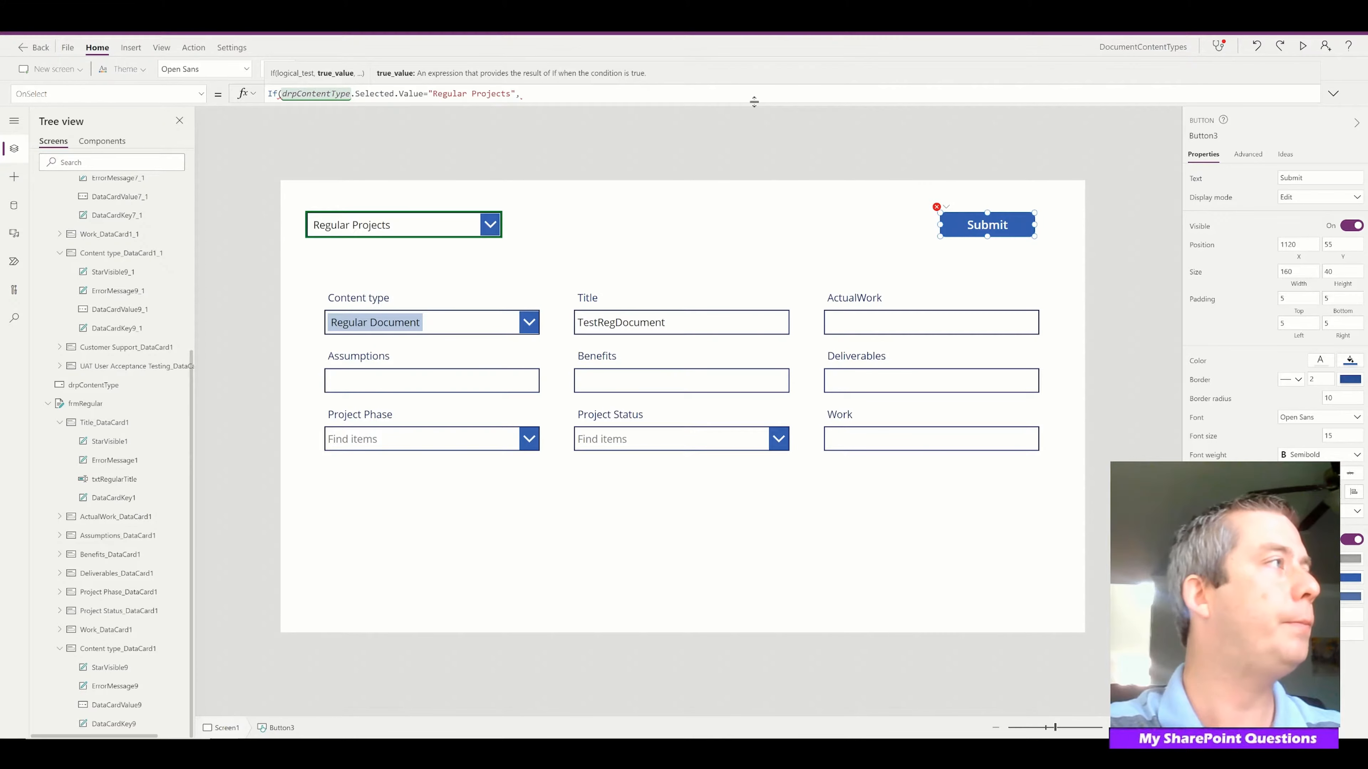
Call the Run function of the 'PowerApp->FileContentRegularProject,FileContentSoftwareProj...' flow as the If formula's true result.
{"action": "left_click", "coordinate": [14, 261]}
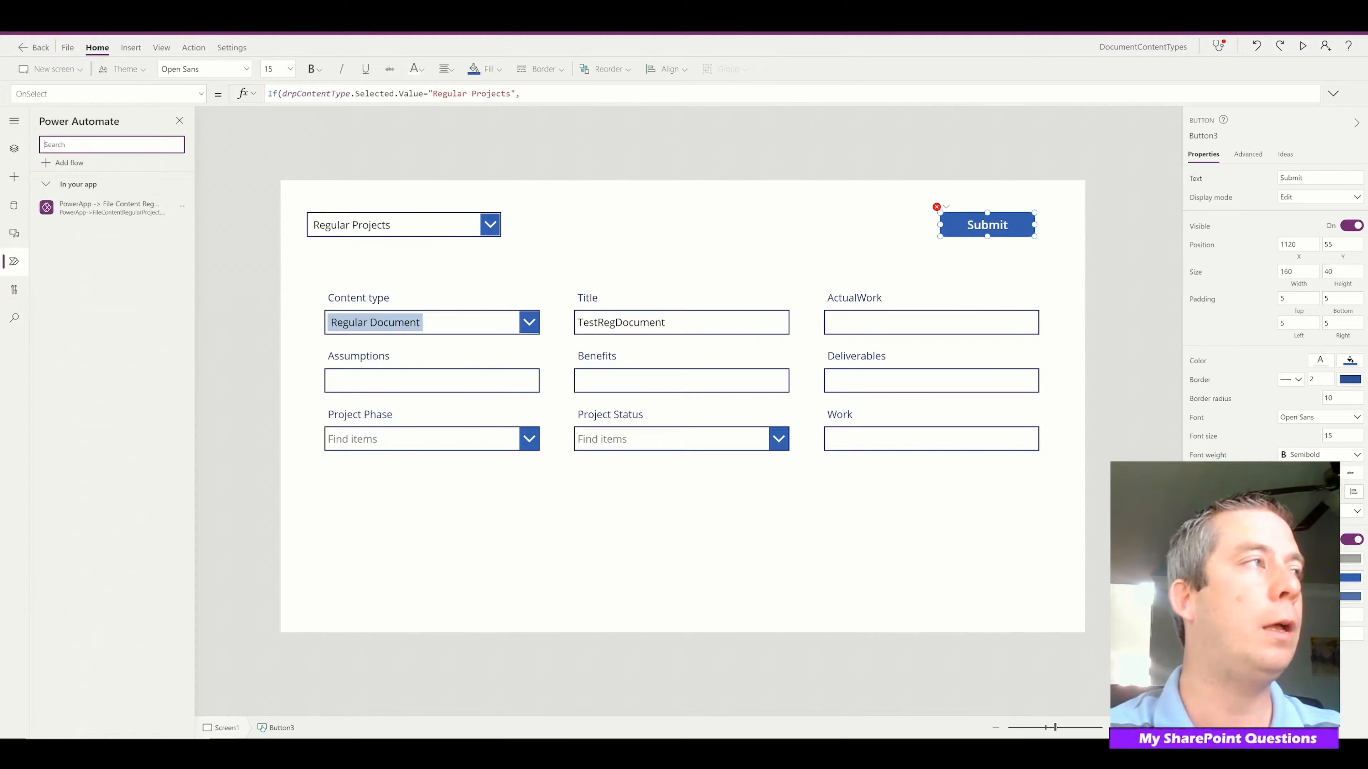
{"action": "left_click", "coordinate": [521, 93]}
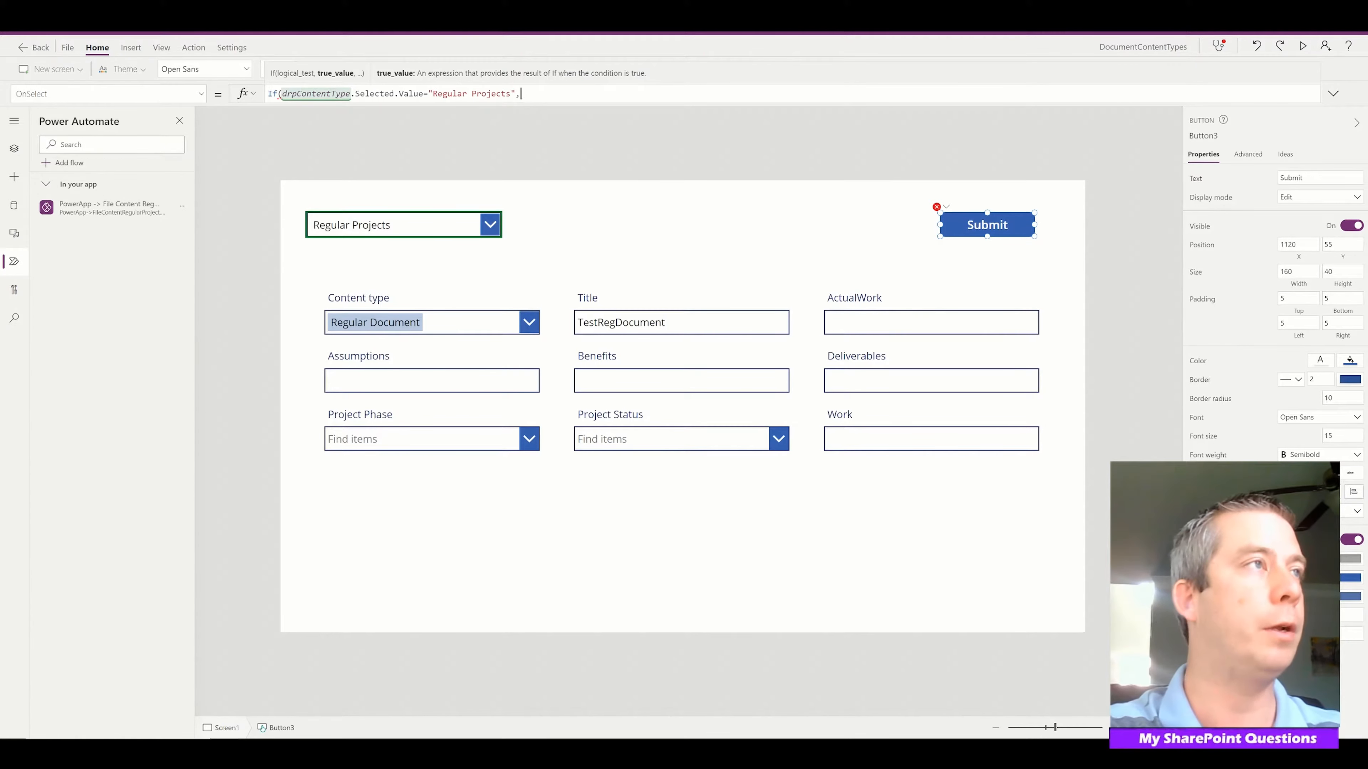
{"action": "type", "text": "Power"}
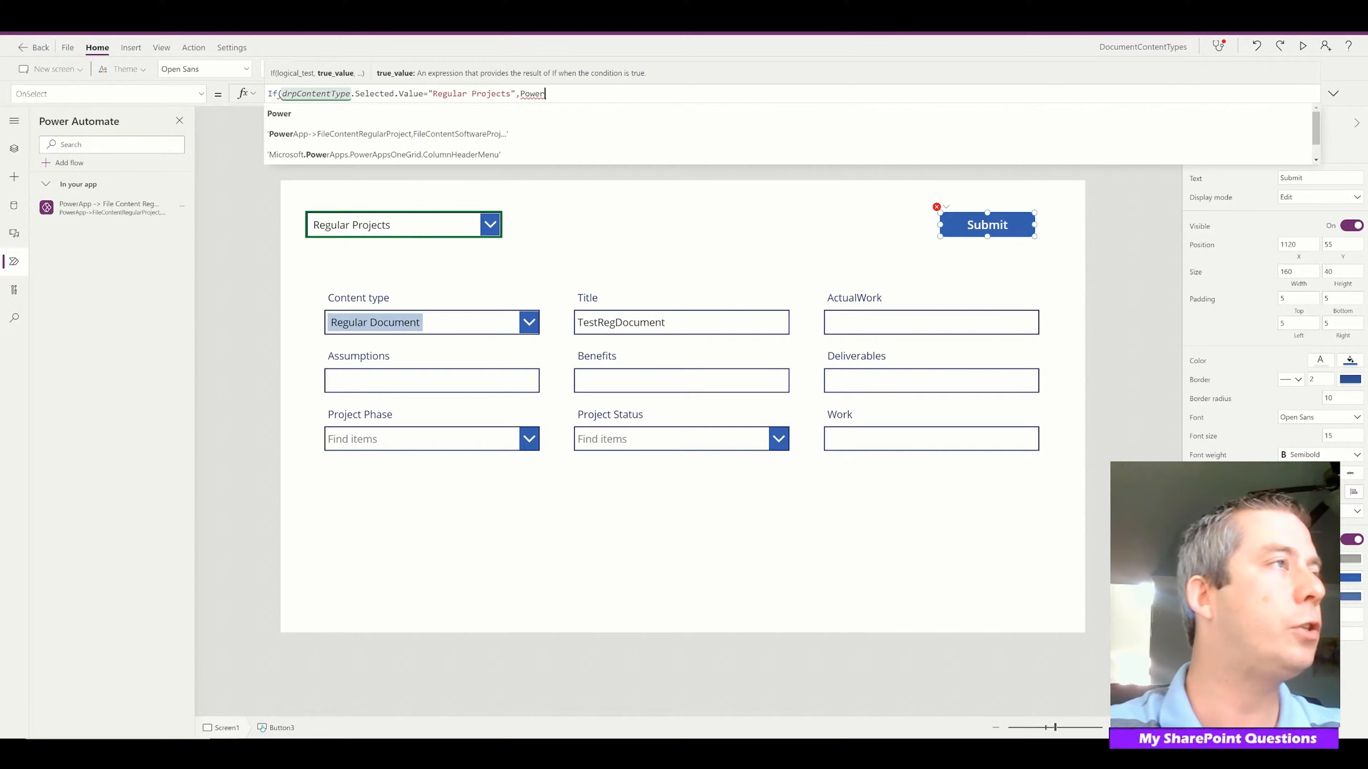
{"action": "scroll", "coordinate": [403, 145], "scroll_direction": "down", "scroll_amount": 1}
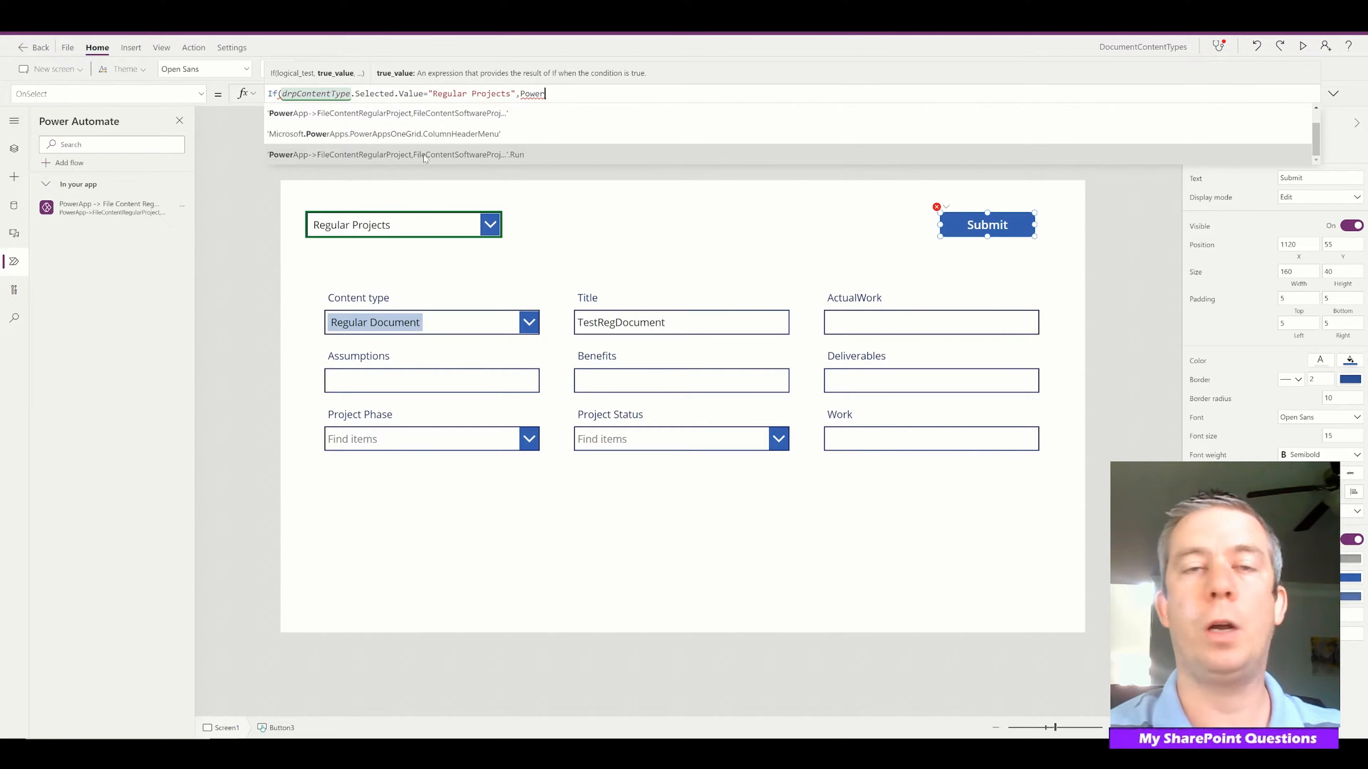
{"action": "left_click", "coordinate": [416, 156]}
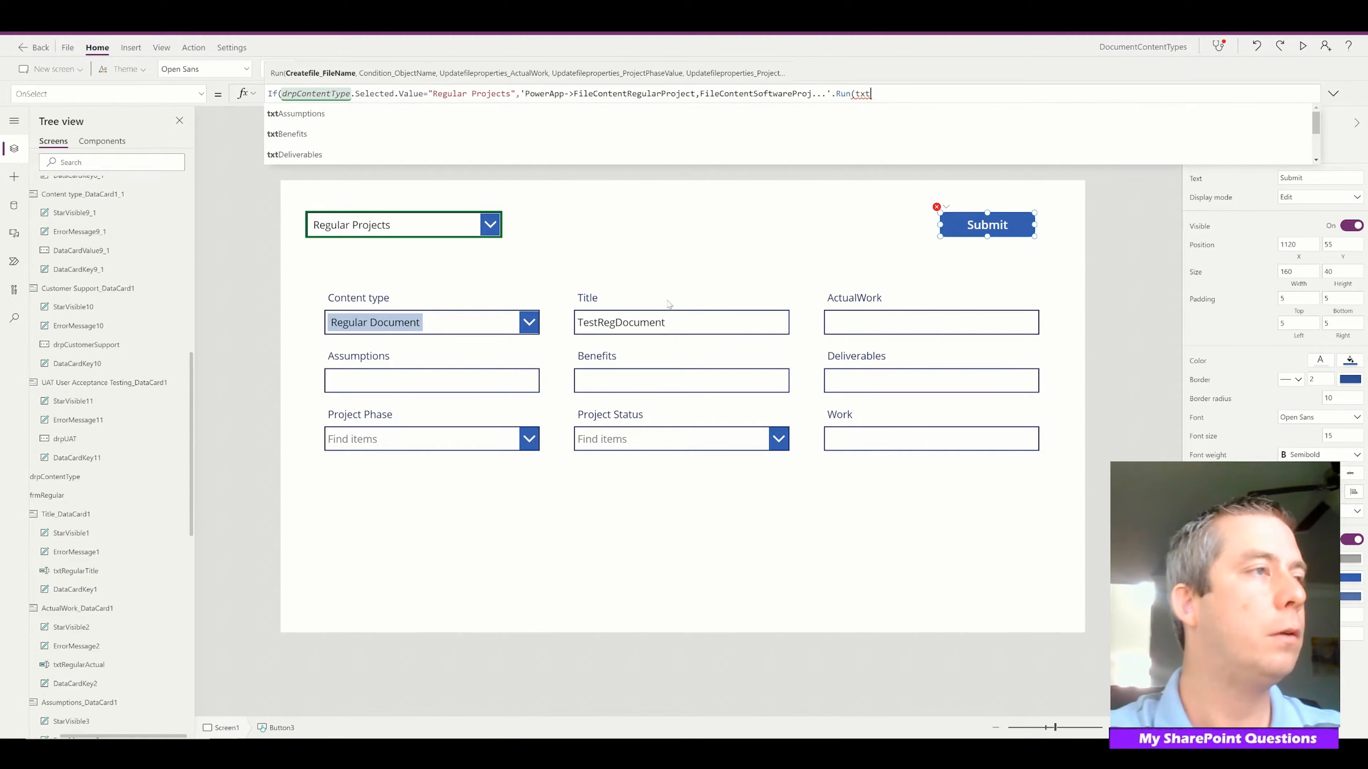
Check the Regular Projects Title input's control name and pass txtRegularTitle.Text as the flow's file name argument.
{"action": "left_click", "coordinate": [627, 330]}
{"action": "left_click", "coordinate": [179, 564]}
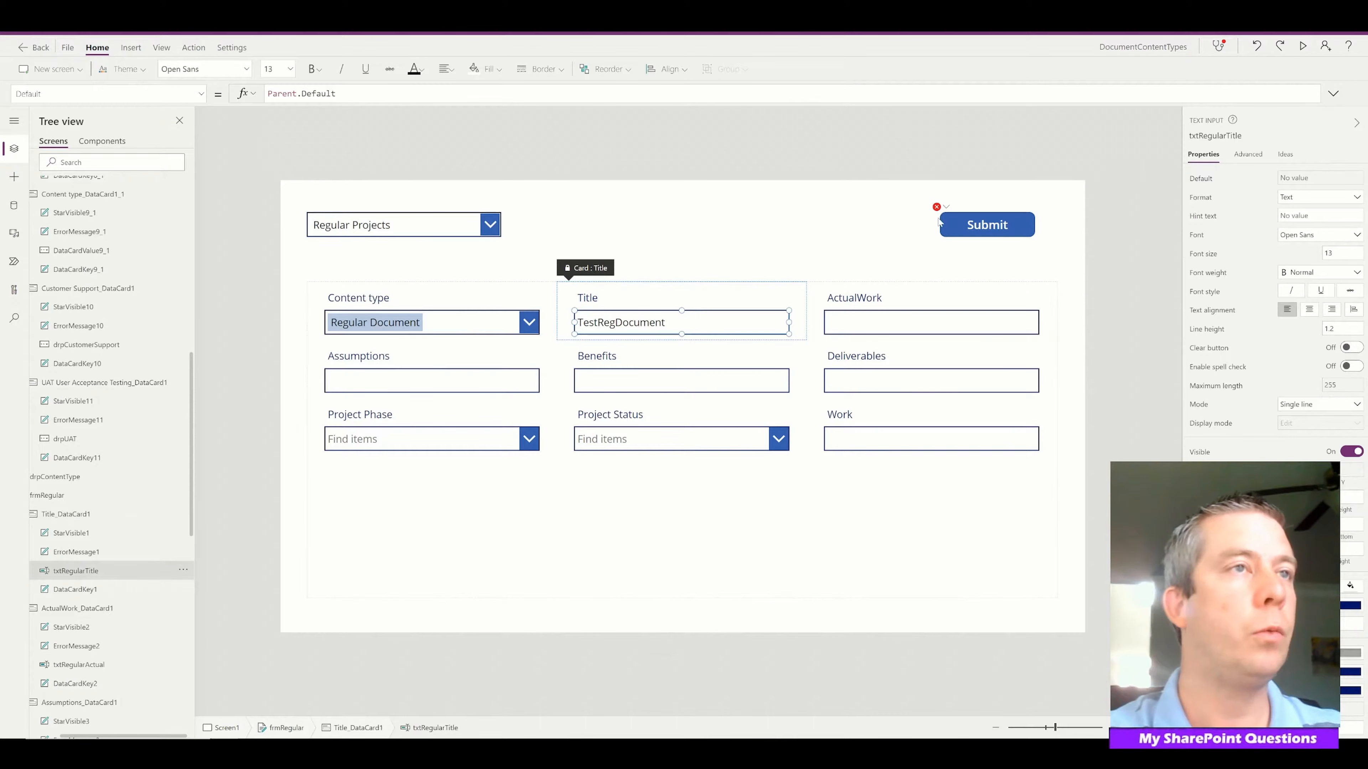
{"action": "left_click", "coordinate": [940, 207]}
{"action": "left_click", "coordinate": [969, 220]}
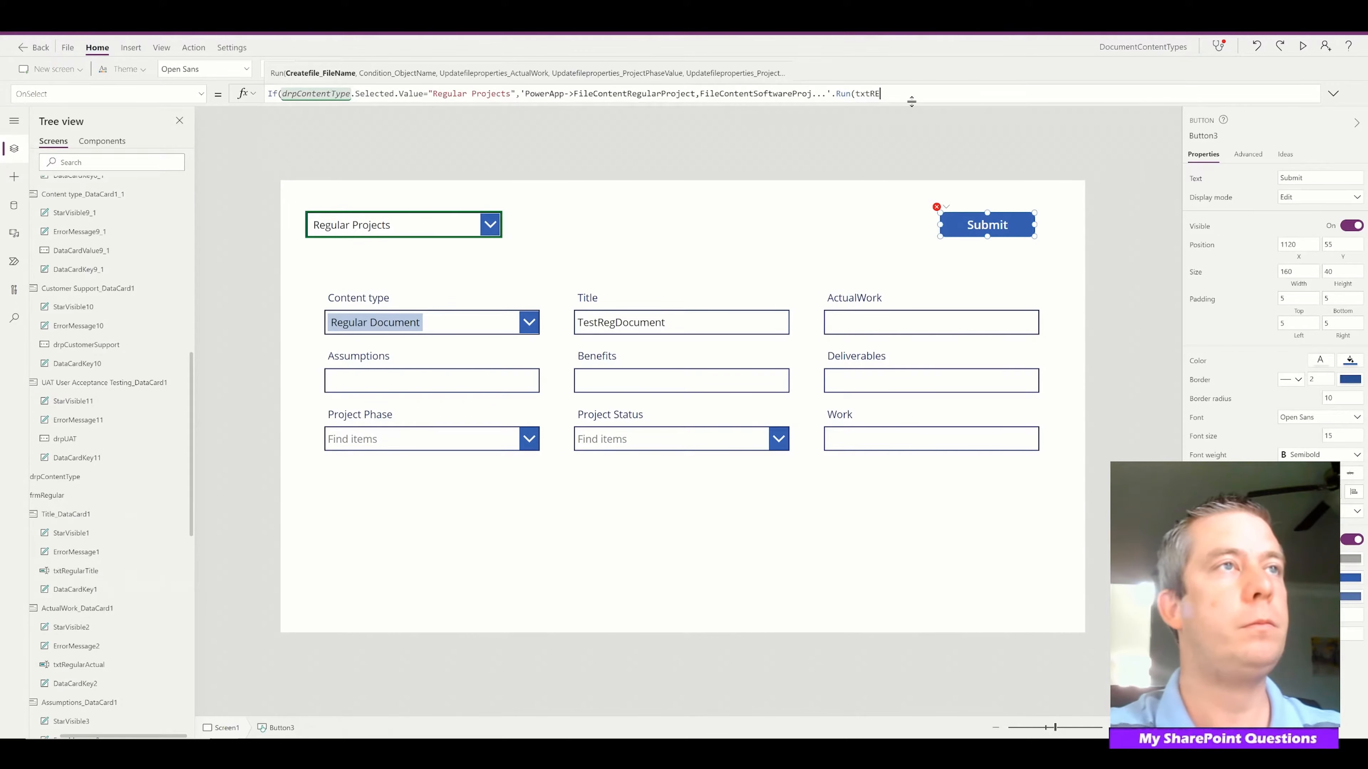
{"action": "key", "text": "BackSpace"}
{"action": "type", "text": "egular"}
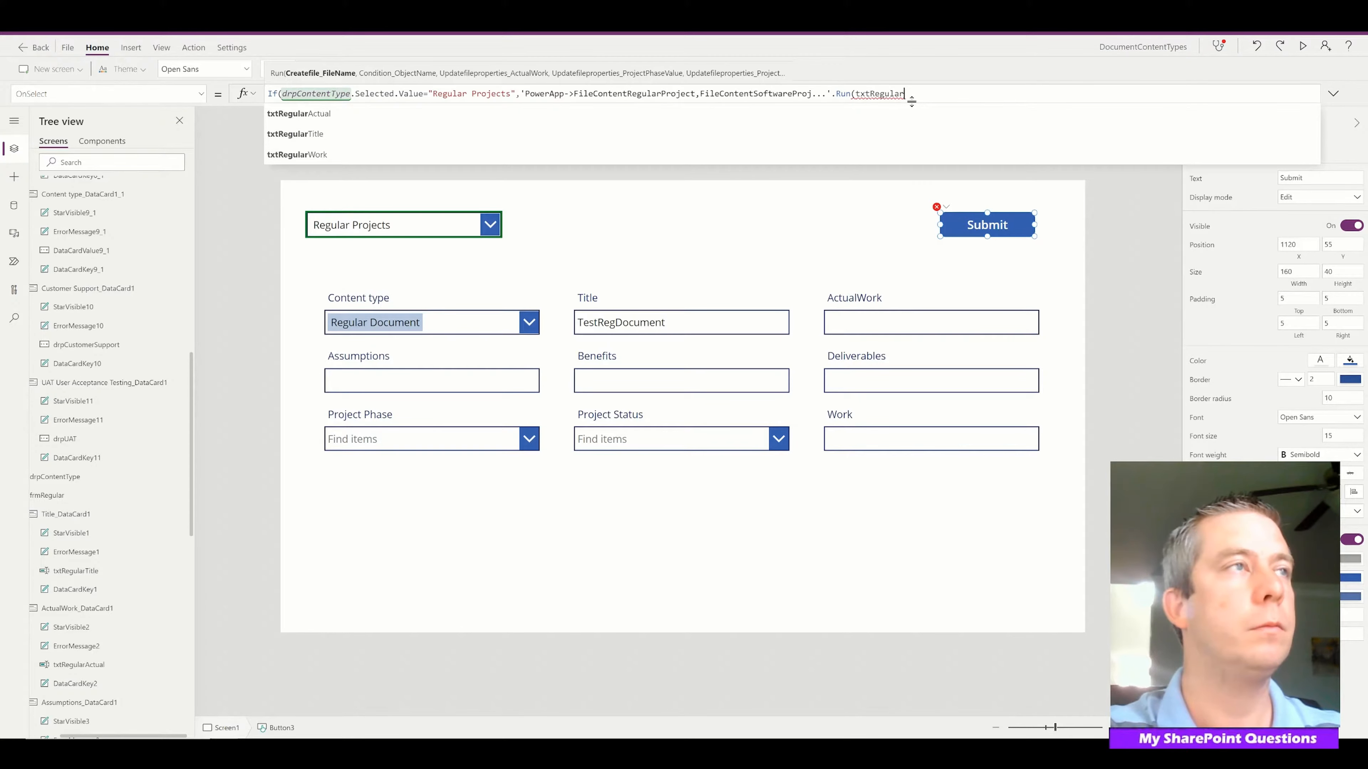
{"action": "type", "text": "Title.Tex"}
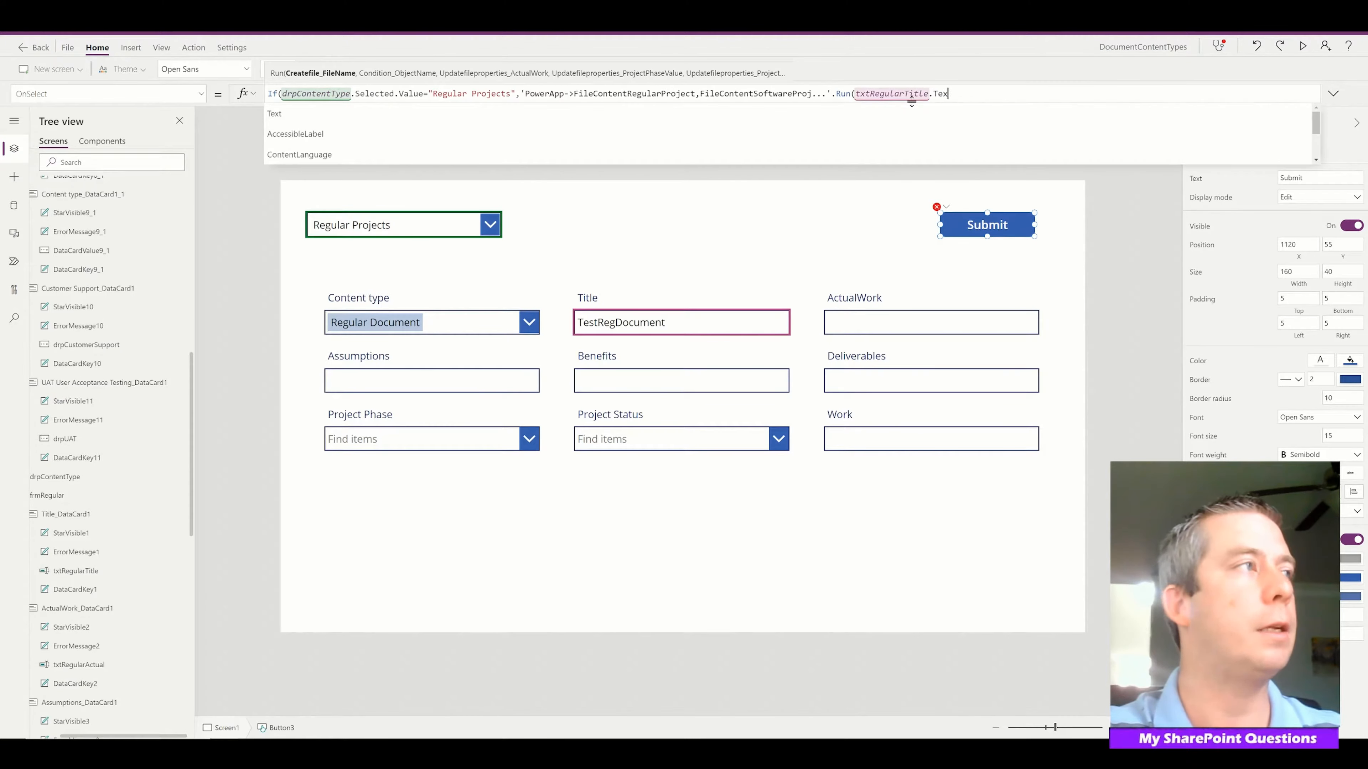
{"action": "type", "text": "t,"}
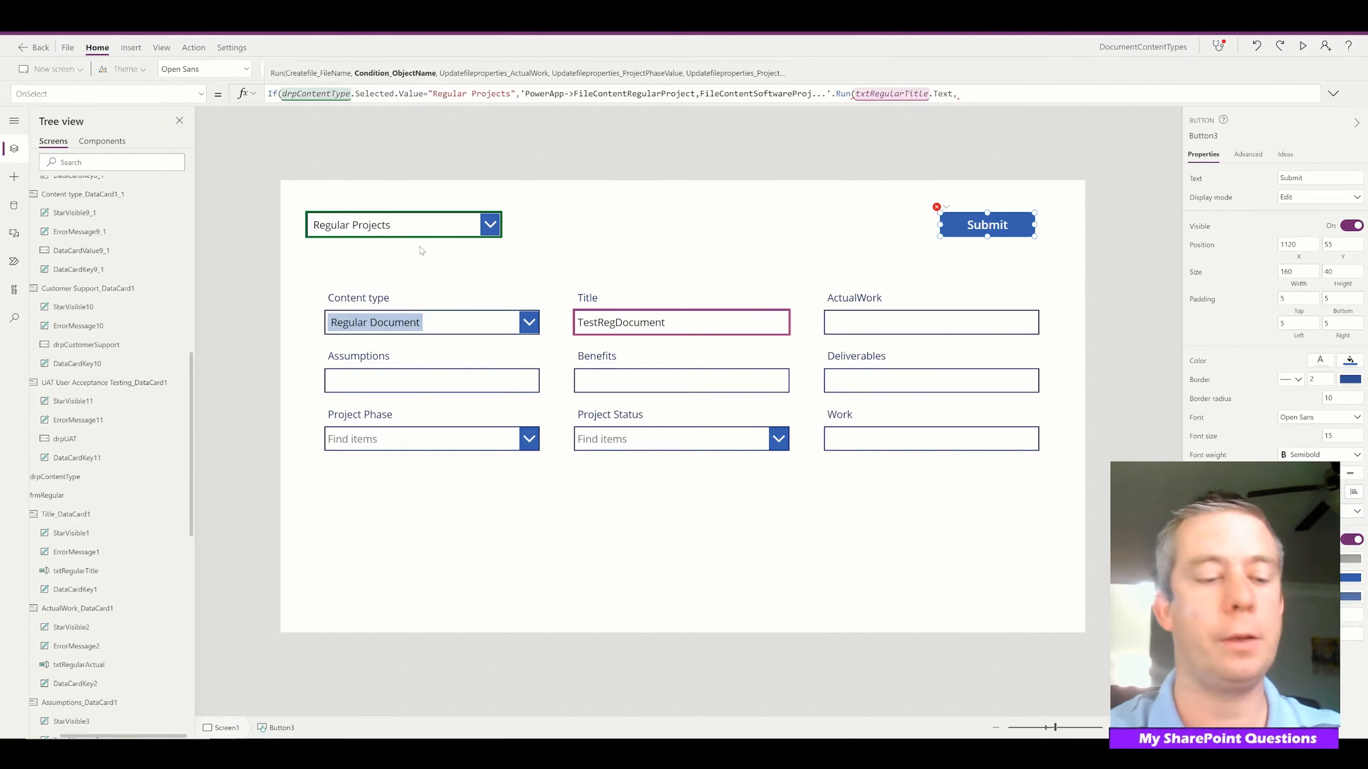
Pass drpContentType.Selected.Value as the flow's Condition_ObjectName argument.
{"action": "type", "text": "drpContentType."}
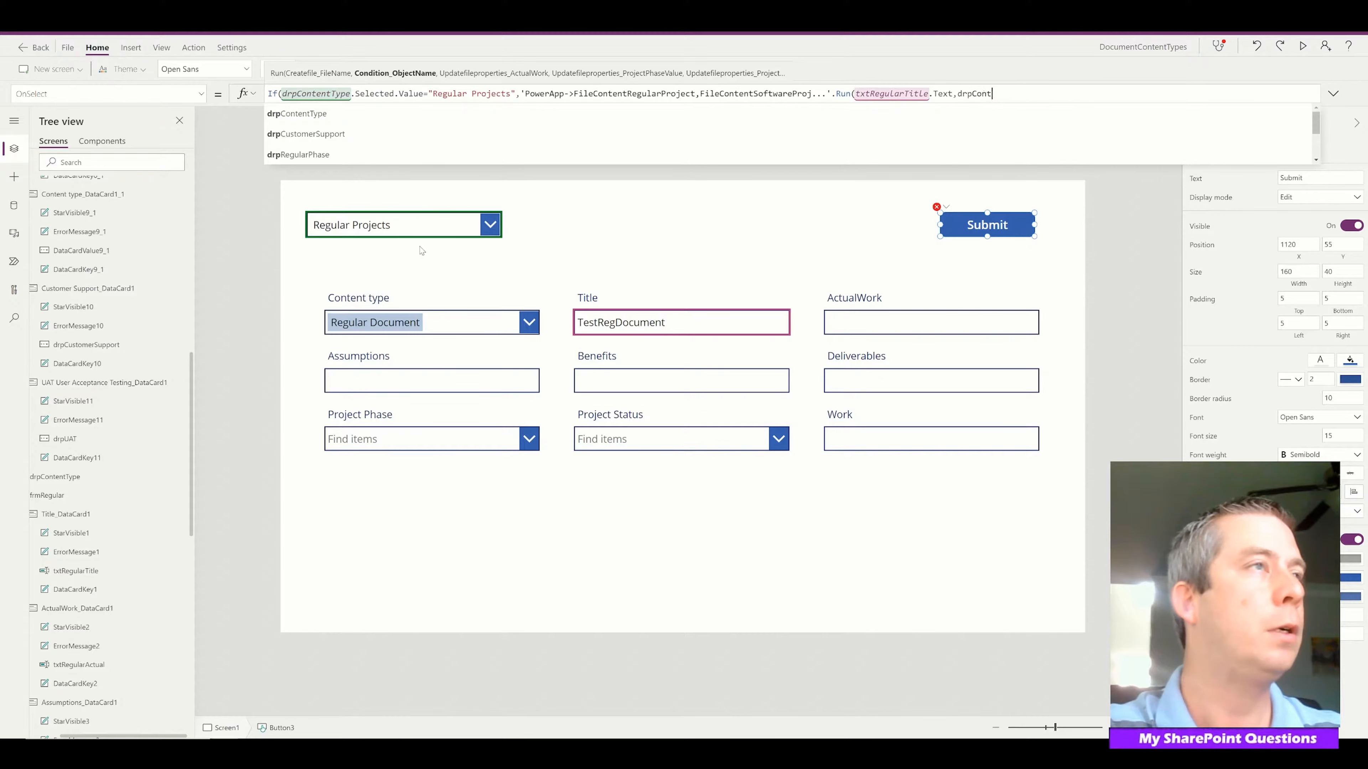
{"action": "type", "text": "Sele"}
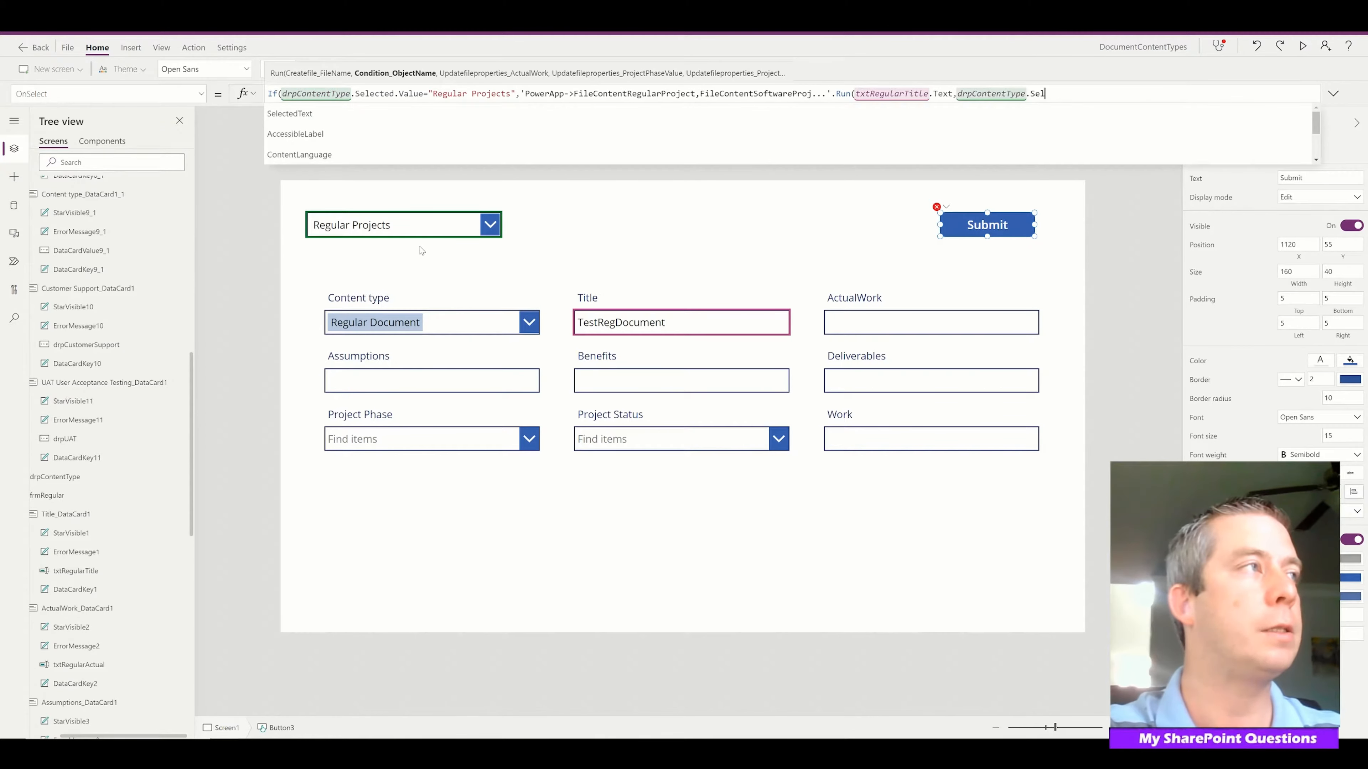
{"action": "type", "text": "cted.Value,"}
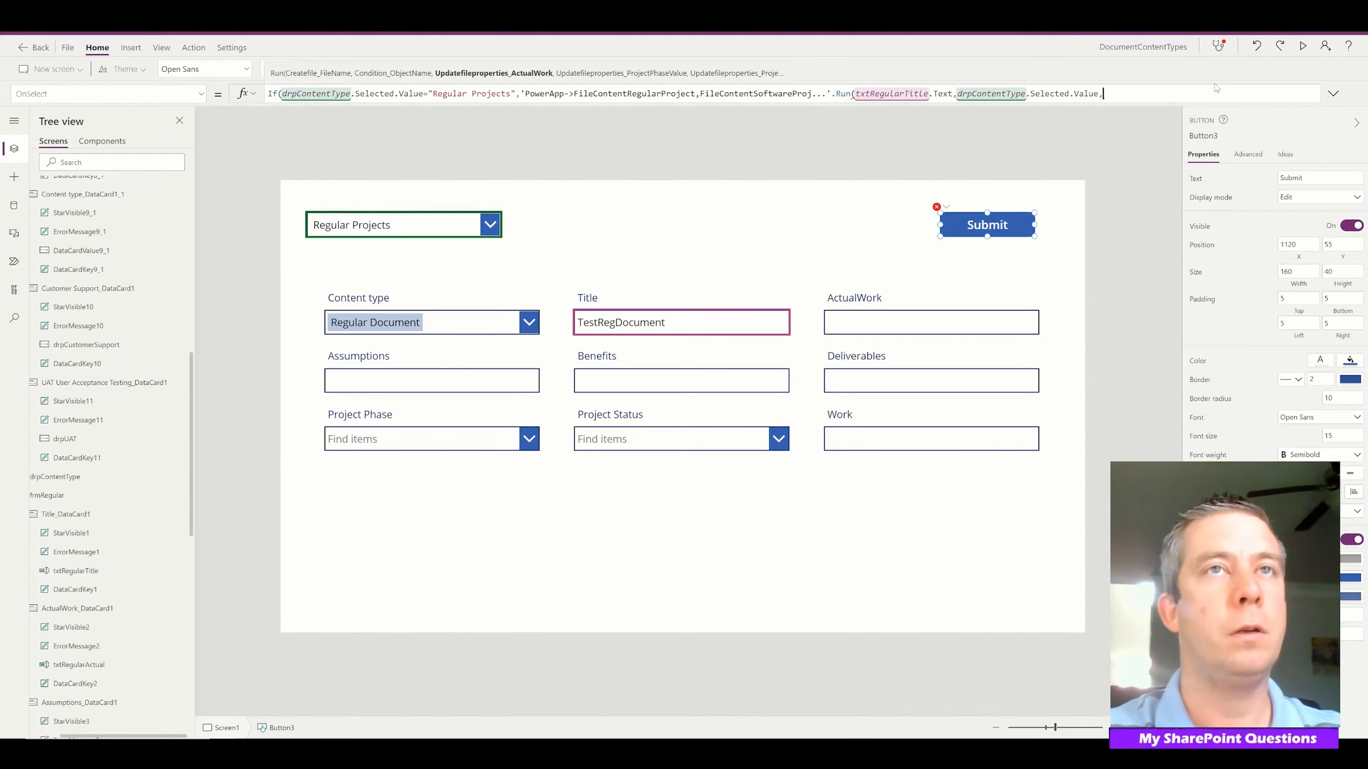
Pass txtRegularActual.Text as the flow's ActualWork argument in the Submit button's formula.
{"action": "left_click", "coordinate": [1333, 93]}
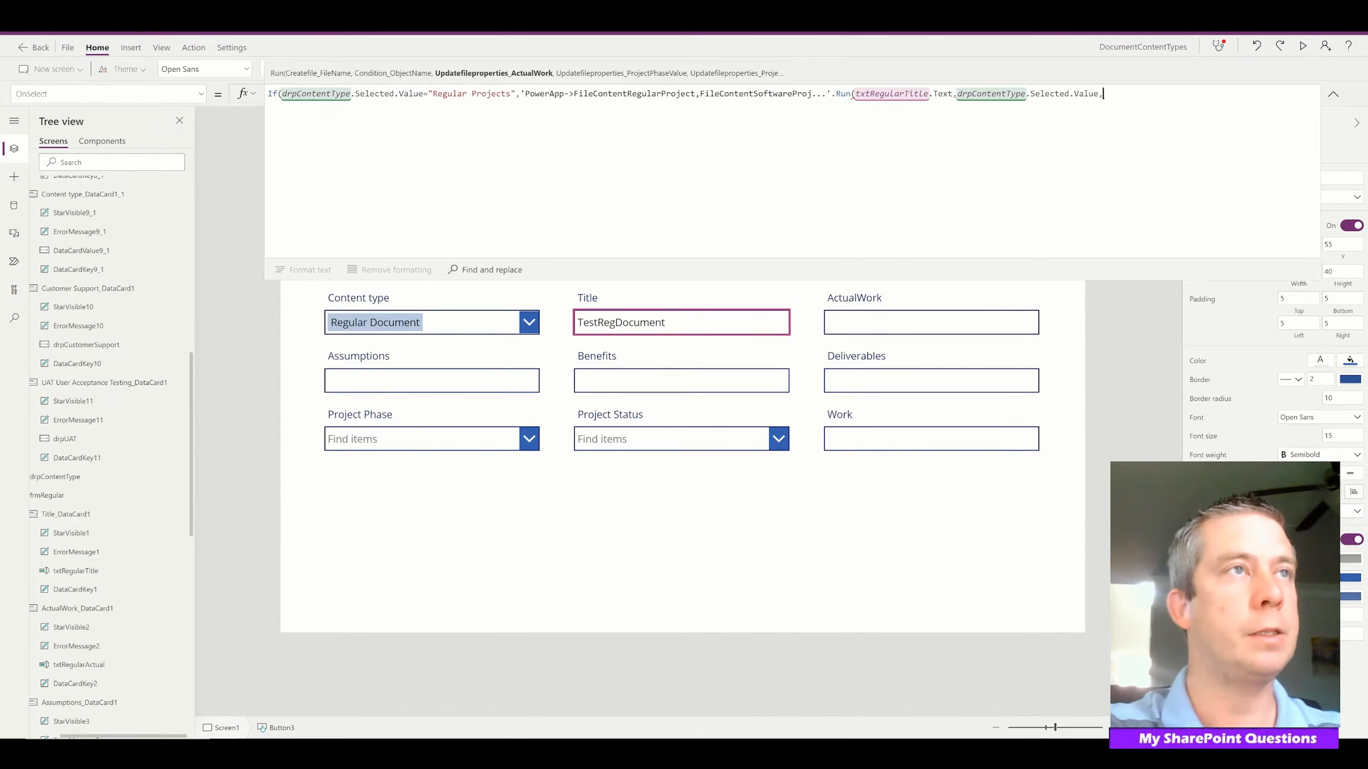
{"action": "type", "text": "txt"}
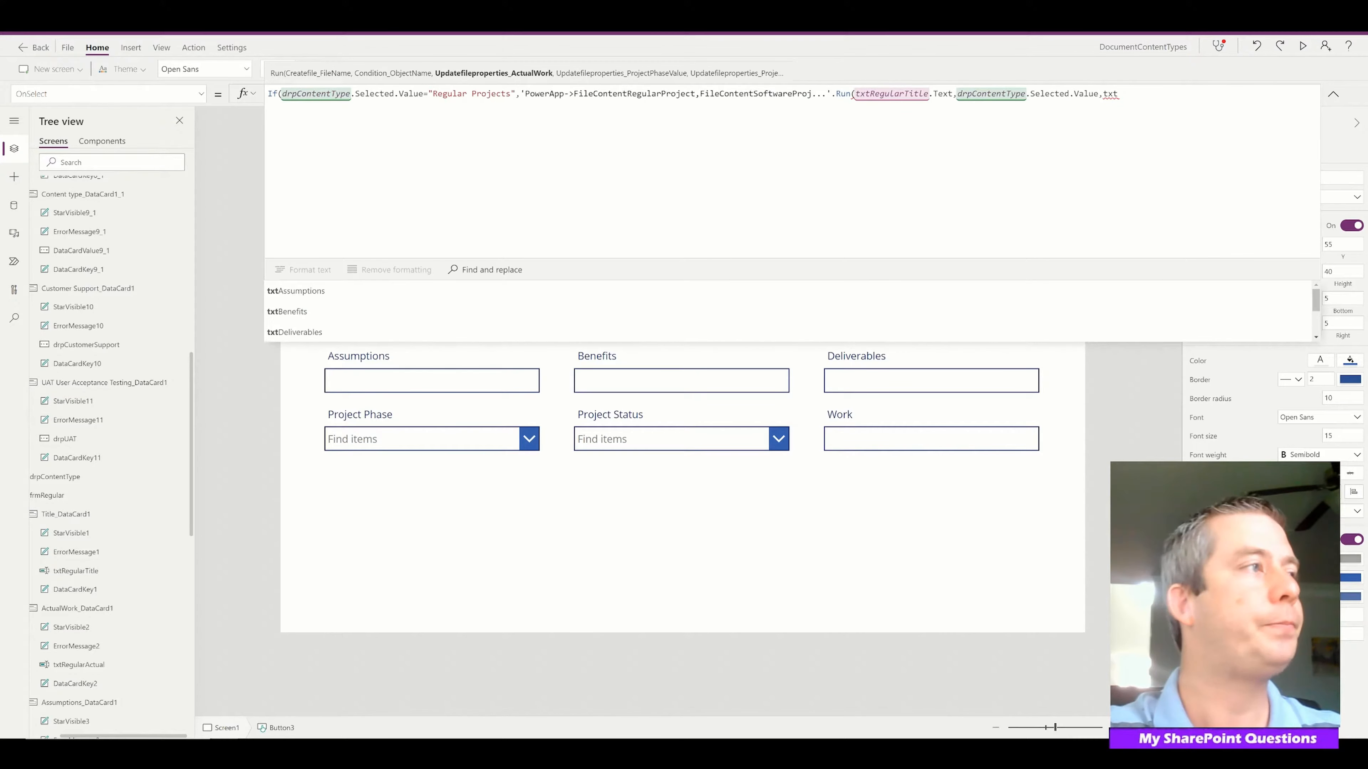
{"action": "type", "text": "RegularActua."}
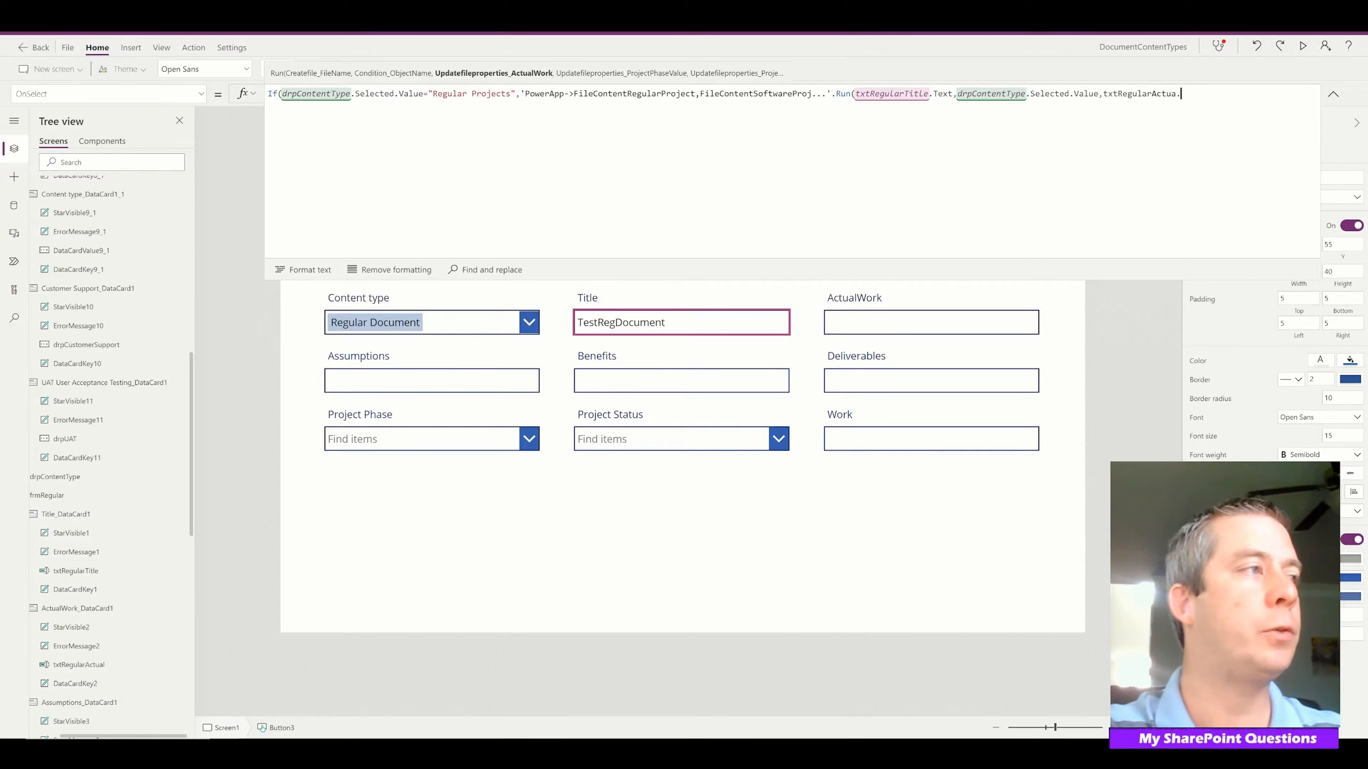
{"action": "key", "text": "BackSpace"}
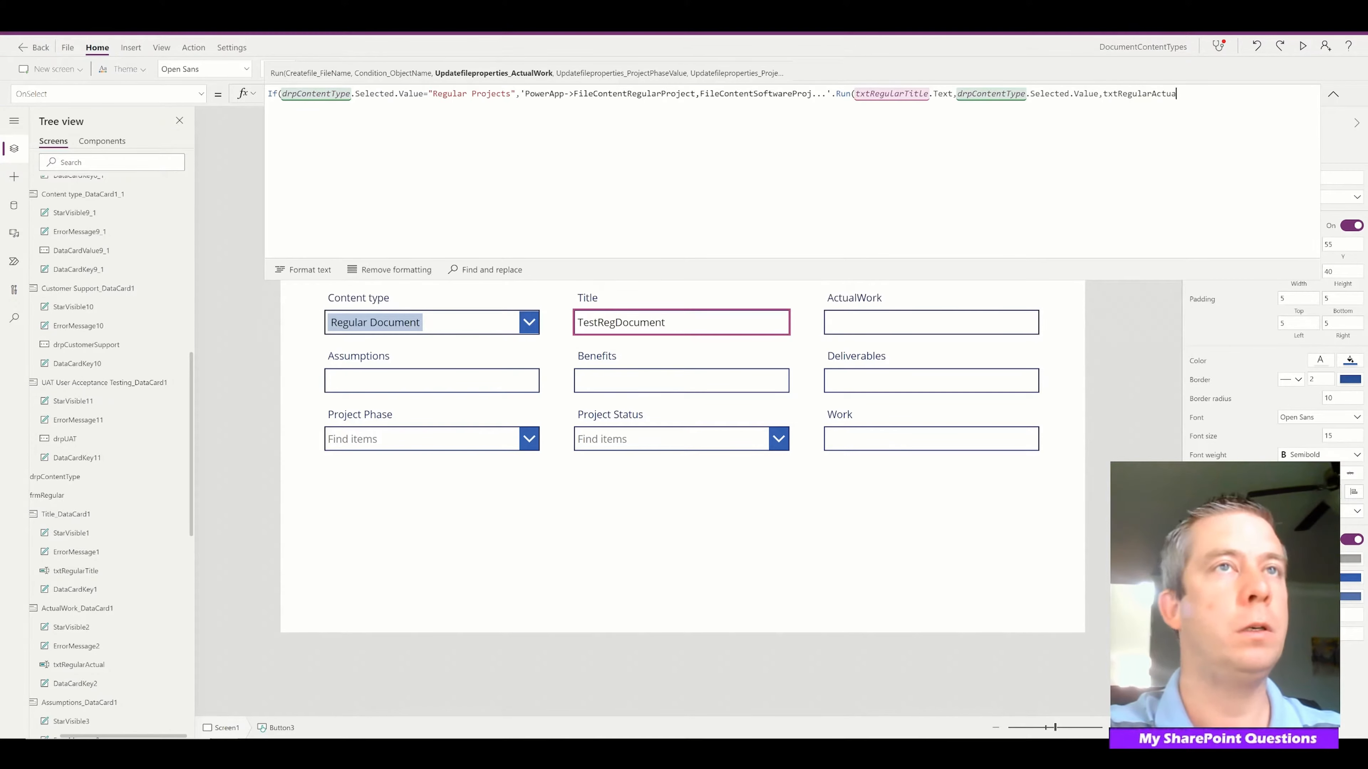
{"action": "type", "text": "l.Text,"}
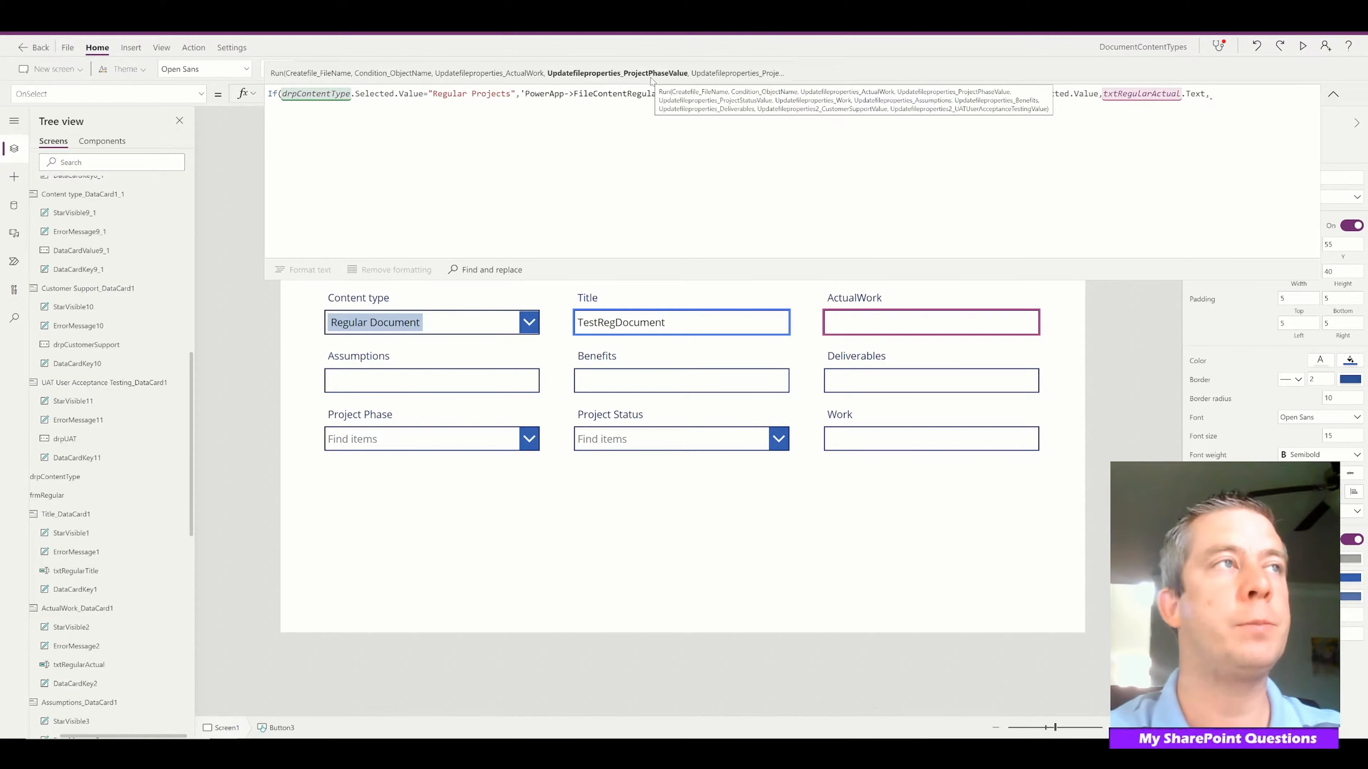
Pass drpRegularPhase.Selected.Value as the flow's ProjectPhaseValue argument.
{"action": "type", "text": "drp"}
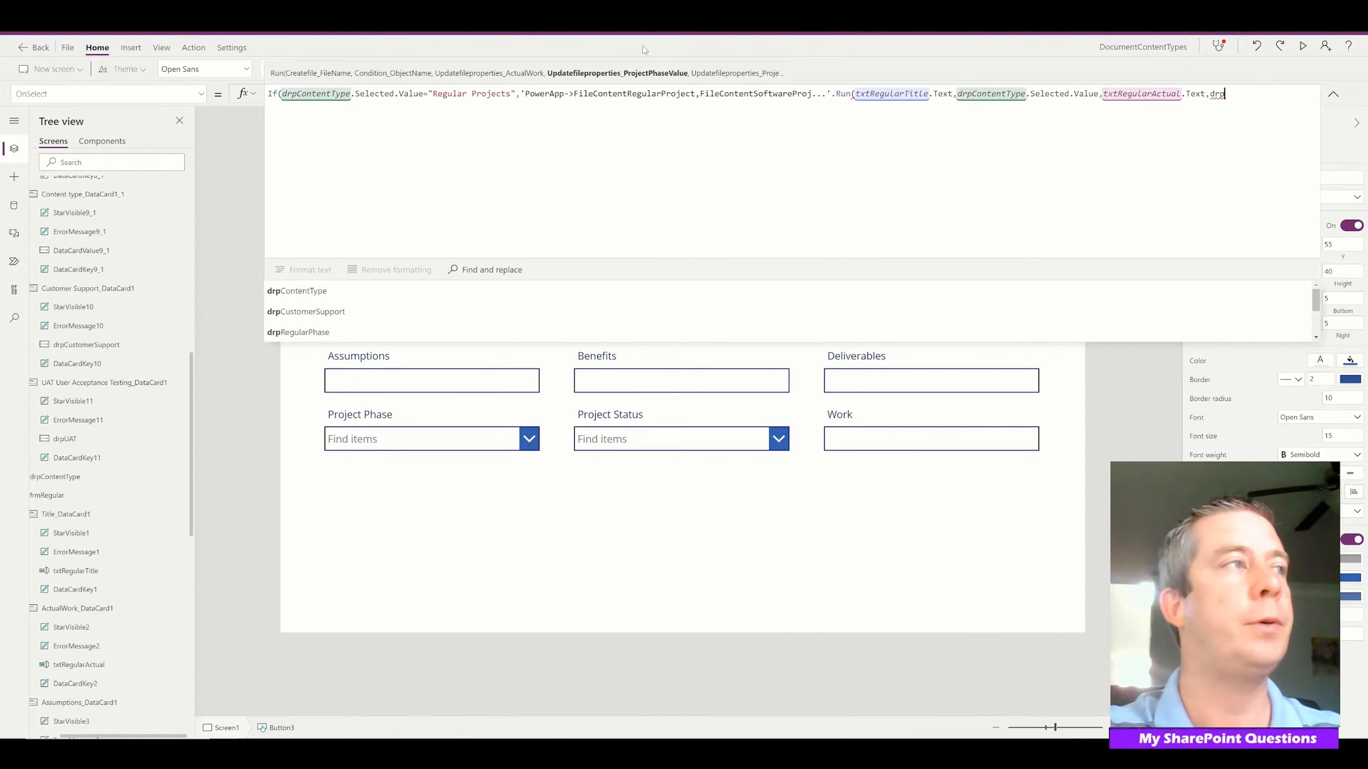
{"action": "type", "text": "Regular"}
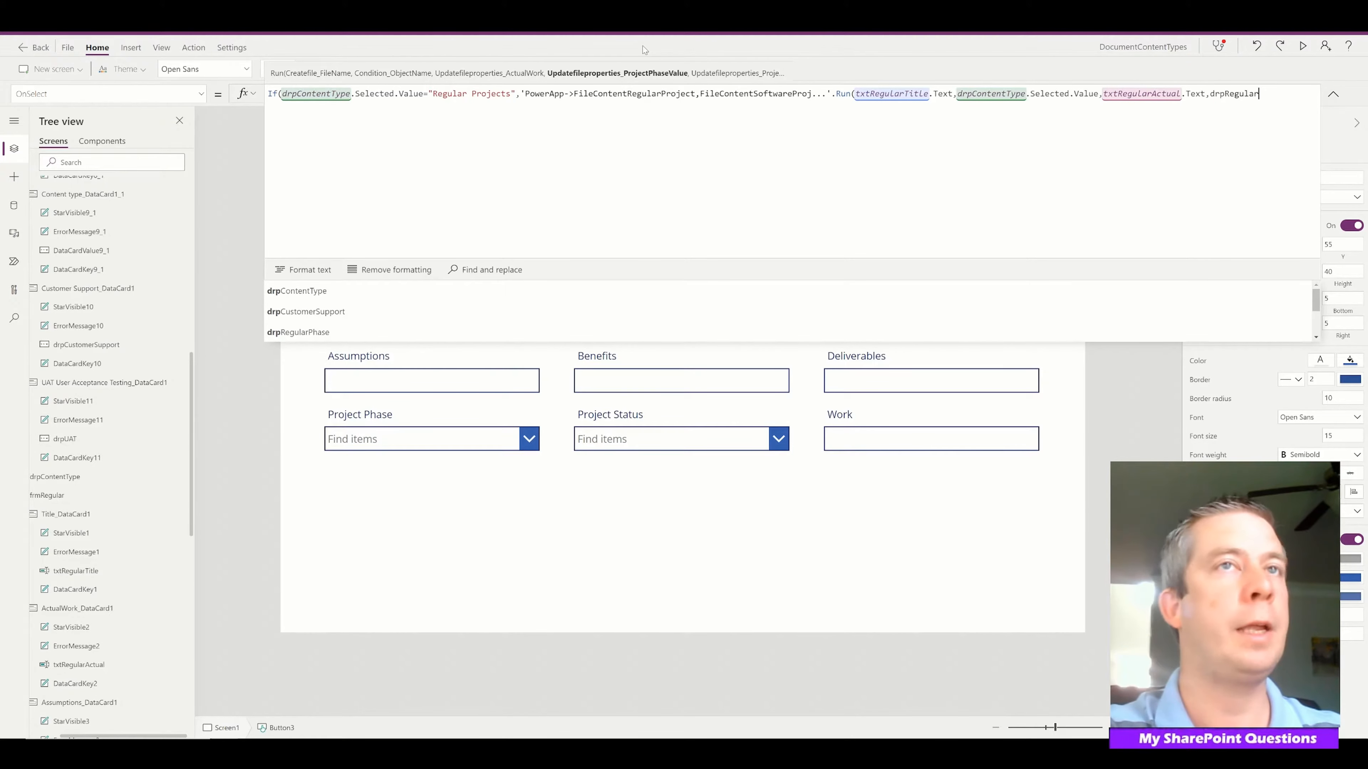
{"action": "type", "text": "Phase.Sele"}
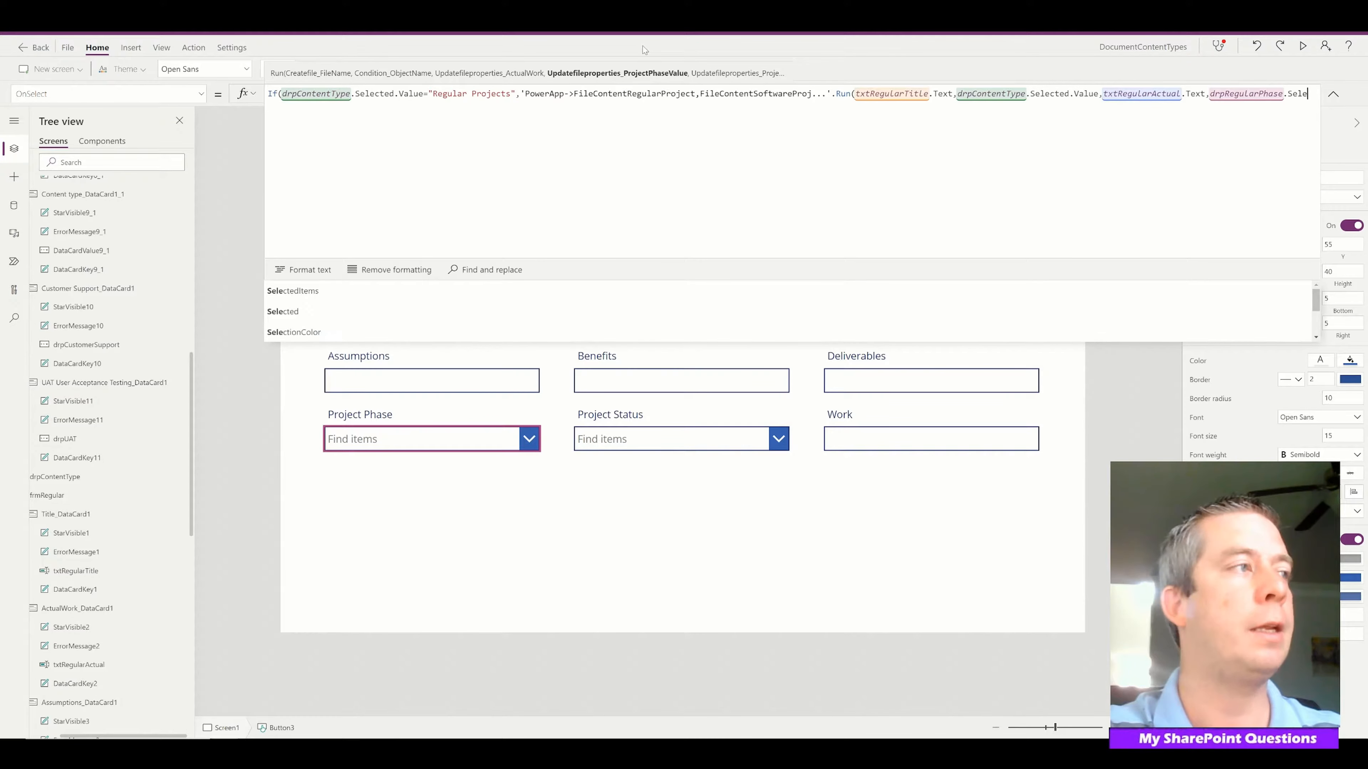
{"action": "type", "text": "cted.Value,"}
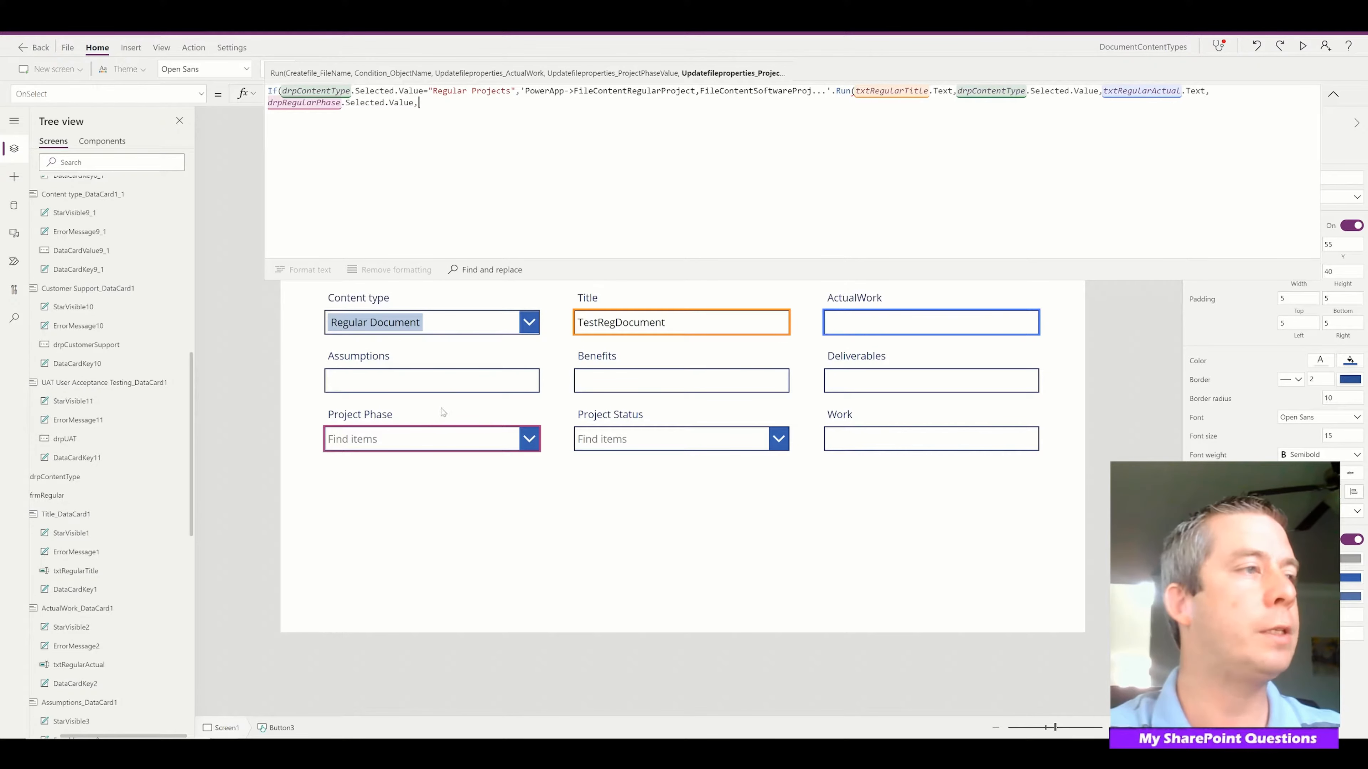
Pass drpRegularStatus.Selected.Value as the flow's ProjectStatusValue argument in the Submit button's formula.
{"action": "type", "text": "drpRegula"}
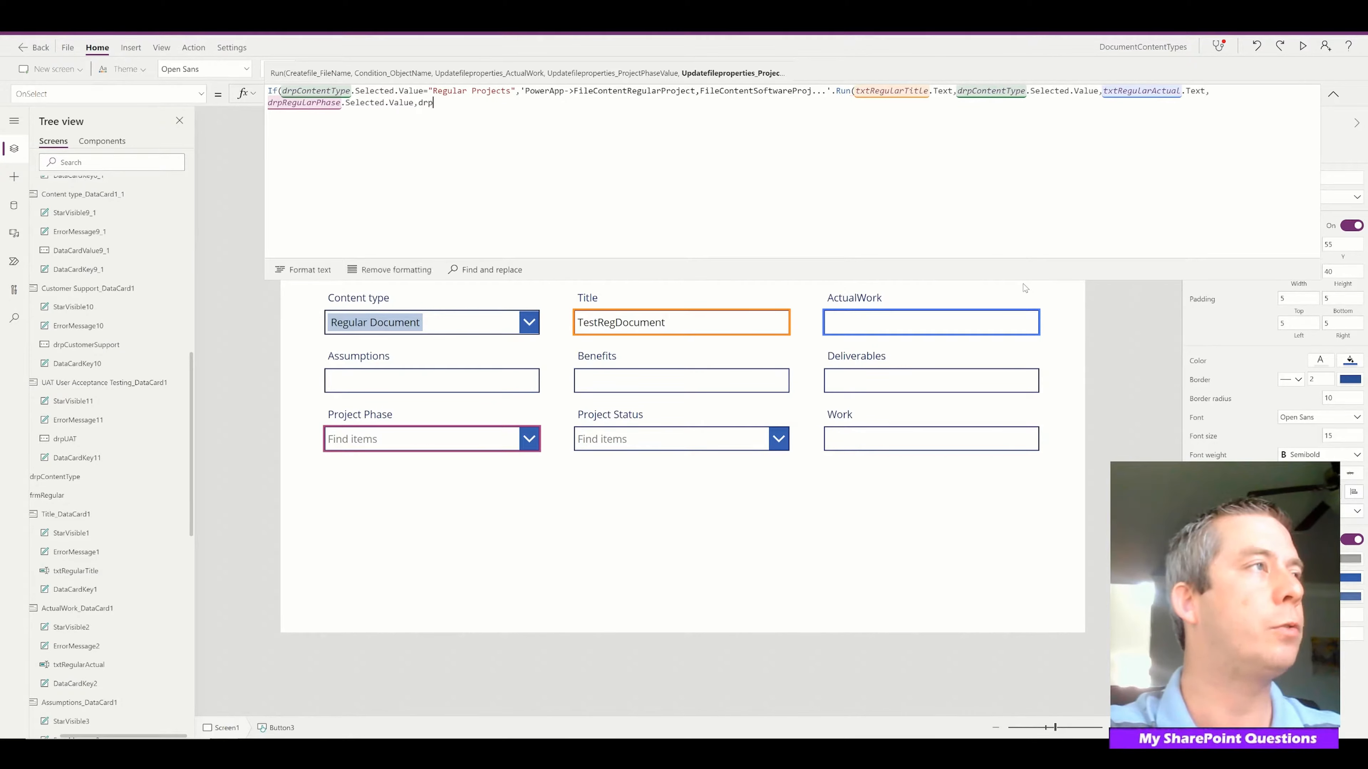
{"action": "type", "text": "r"}
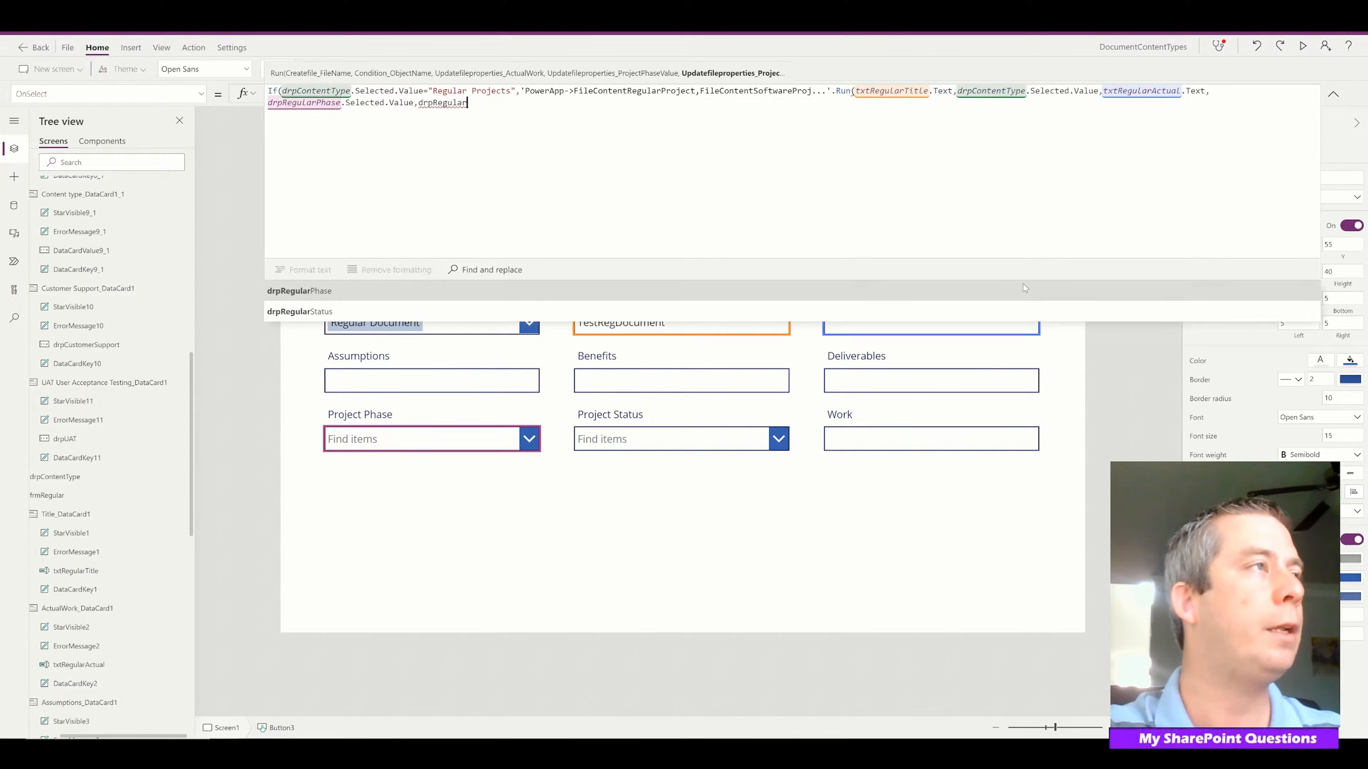
{"action": "type", "text": "Status.Se"}
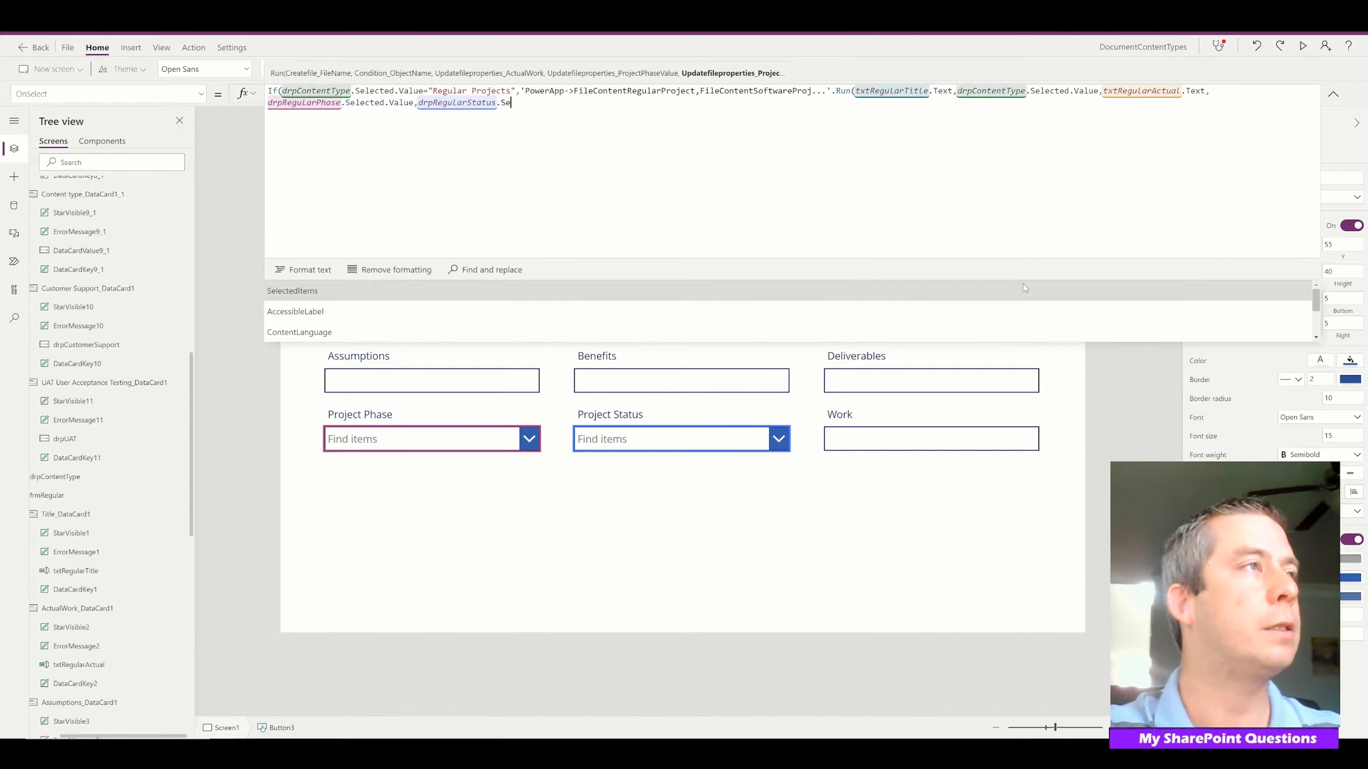
{"action": "type", "text": "lected.Value,"}
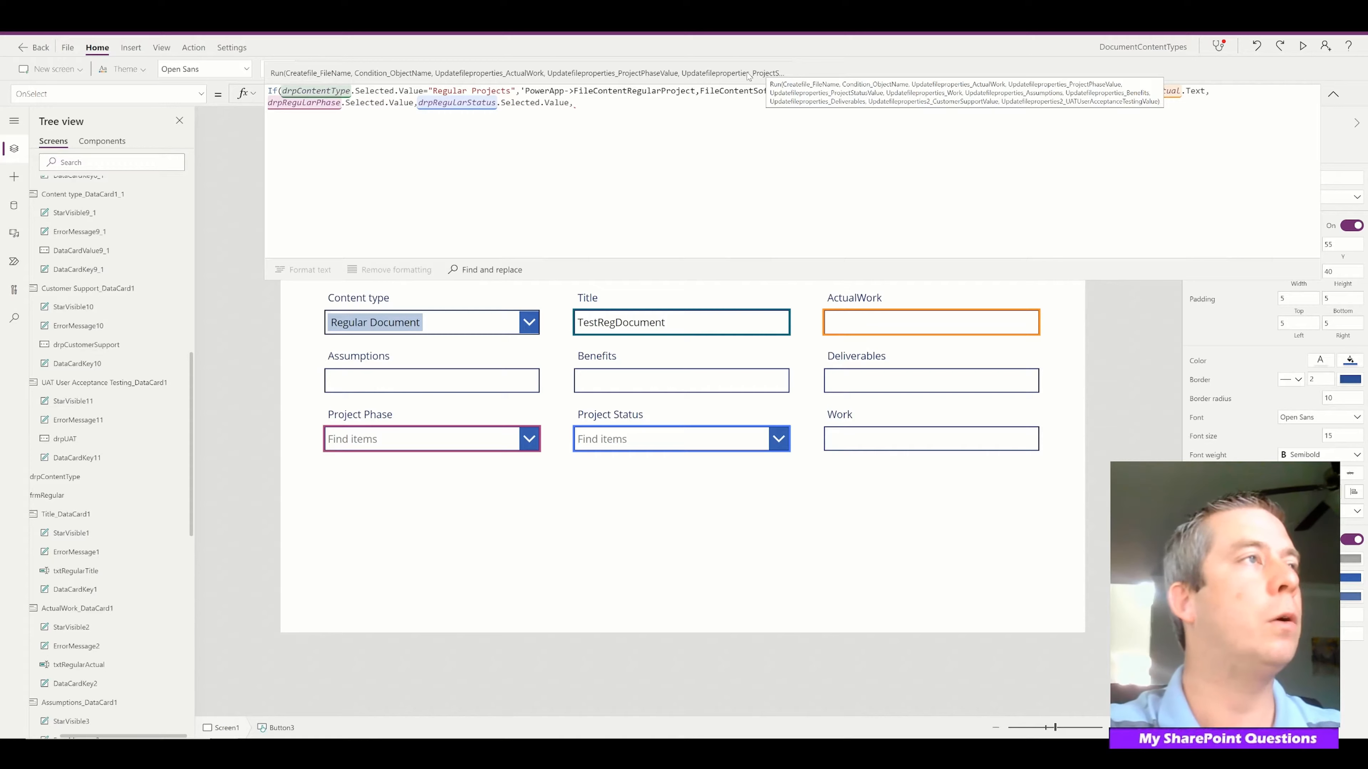
Pass txtRegularWork.Text as the flow's Work argument.
{"action": "type", "text": "txtRegular"}
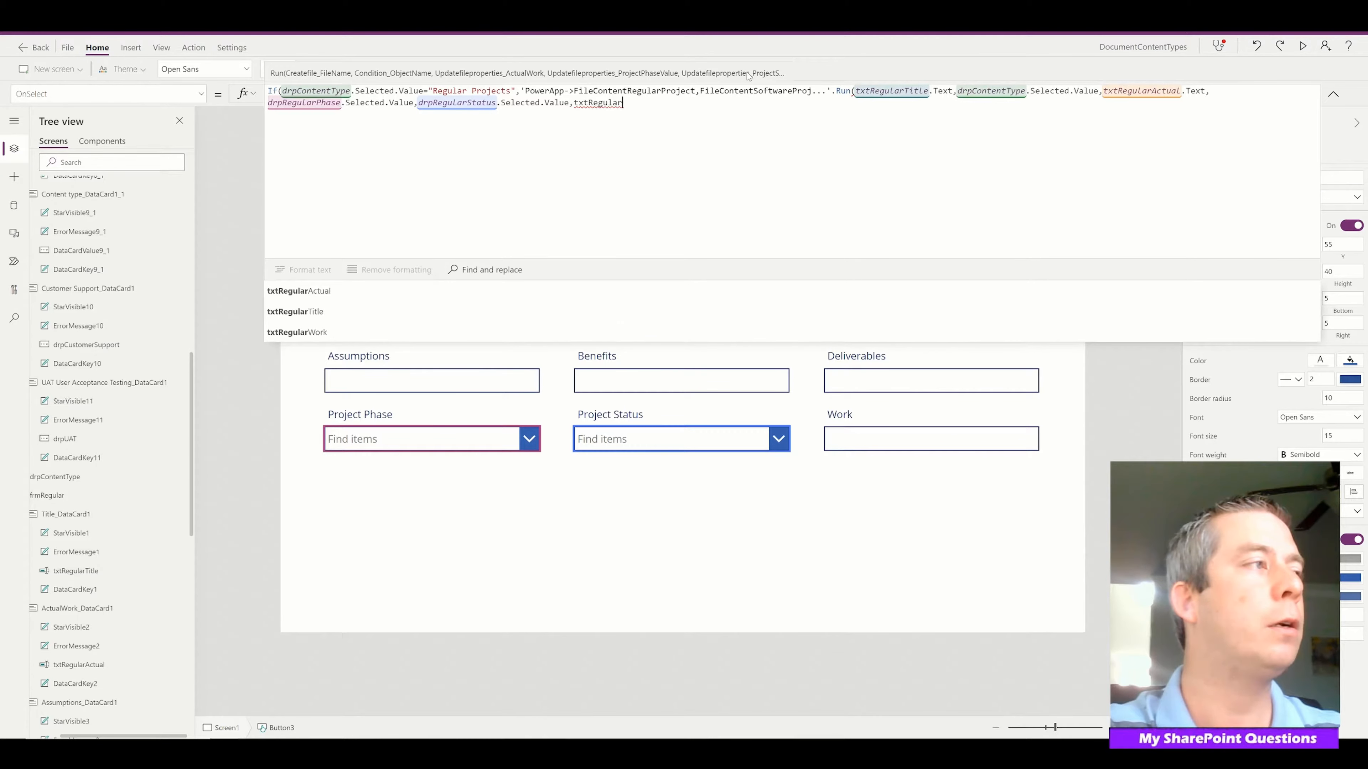
{"action": "type", "text": "W"}
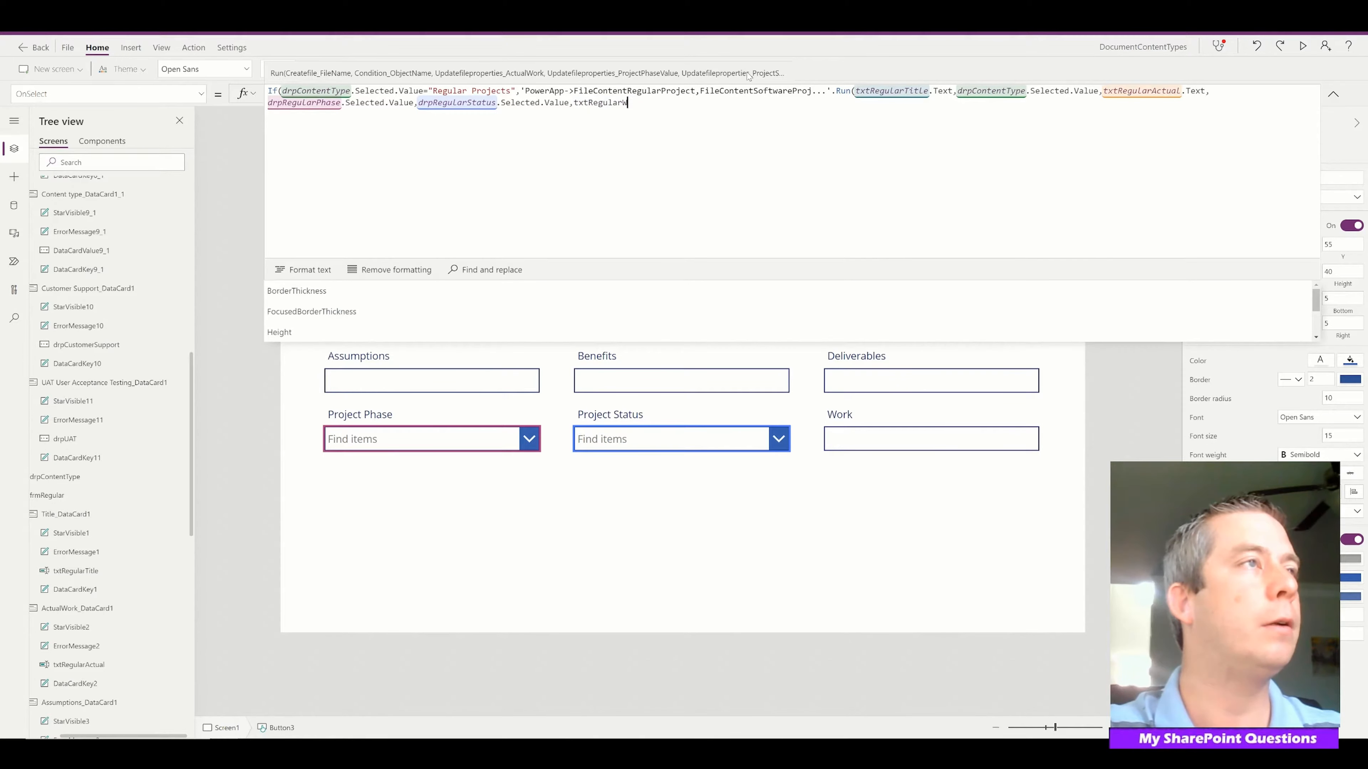
{"action": "type", "text": "ork."}
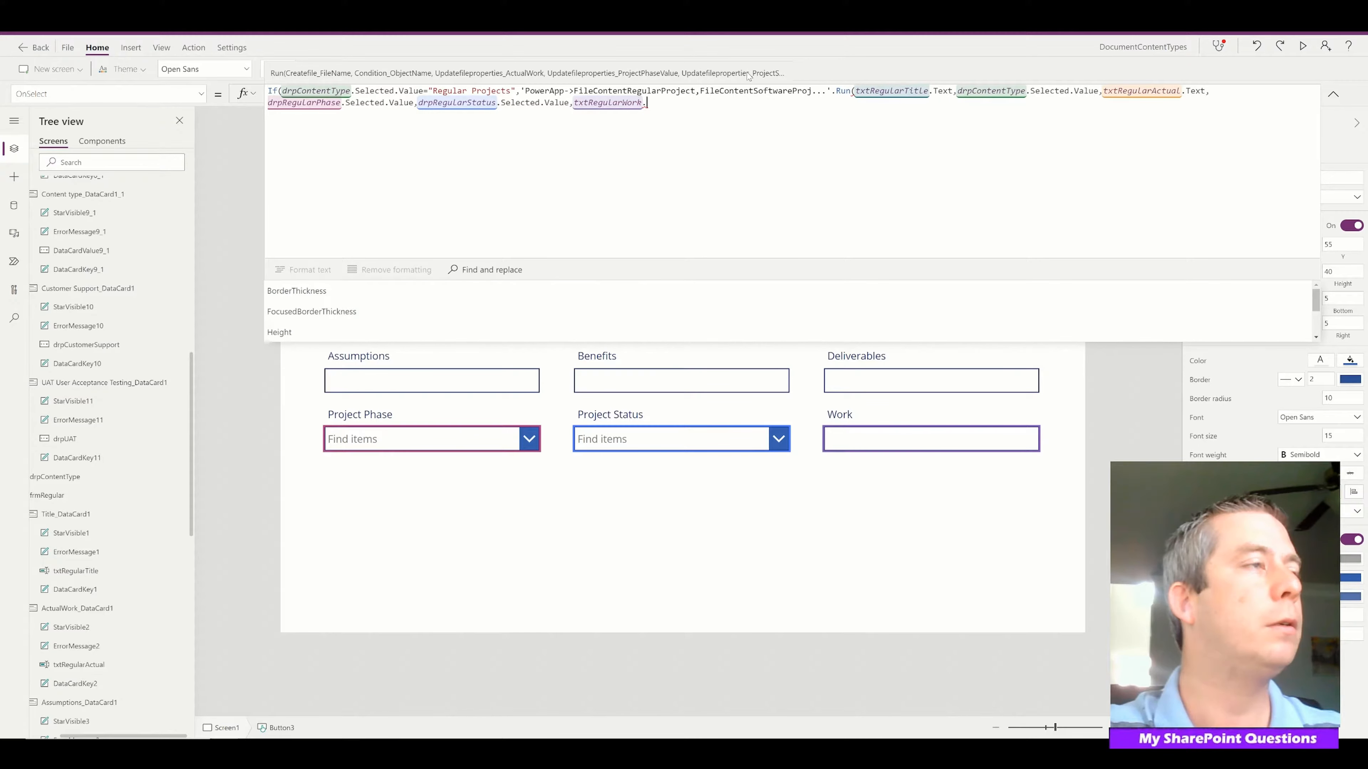
{"action": "type", "text": "Text,"}
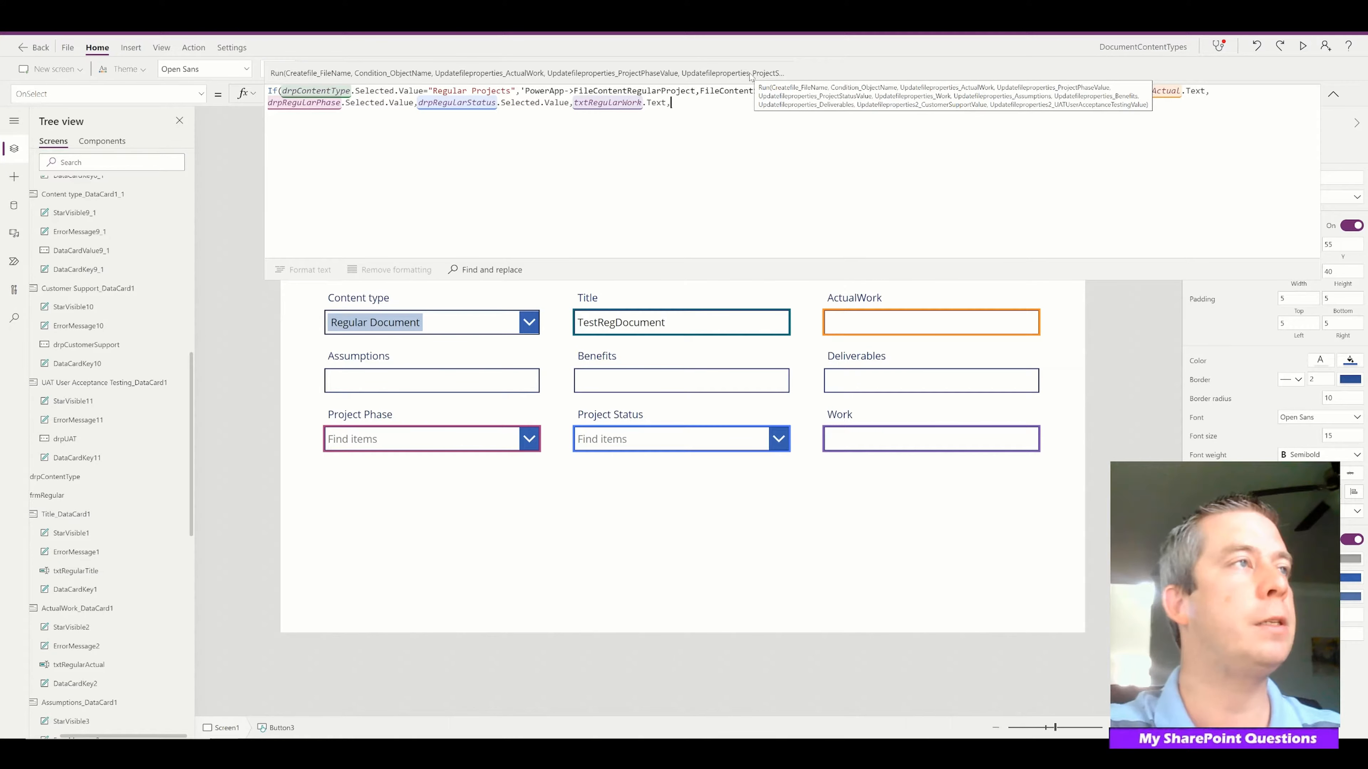
Pass txtAssumptions.Text, txtBenefits.Text and txtDeliverables.Text, and close the call with empty strings for the CustomerSupportValue and UATUserAcceptanceTestingValue arguments.
{"action": "type", "text": "txtA"}
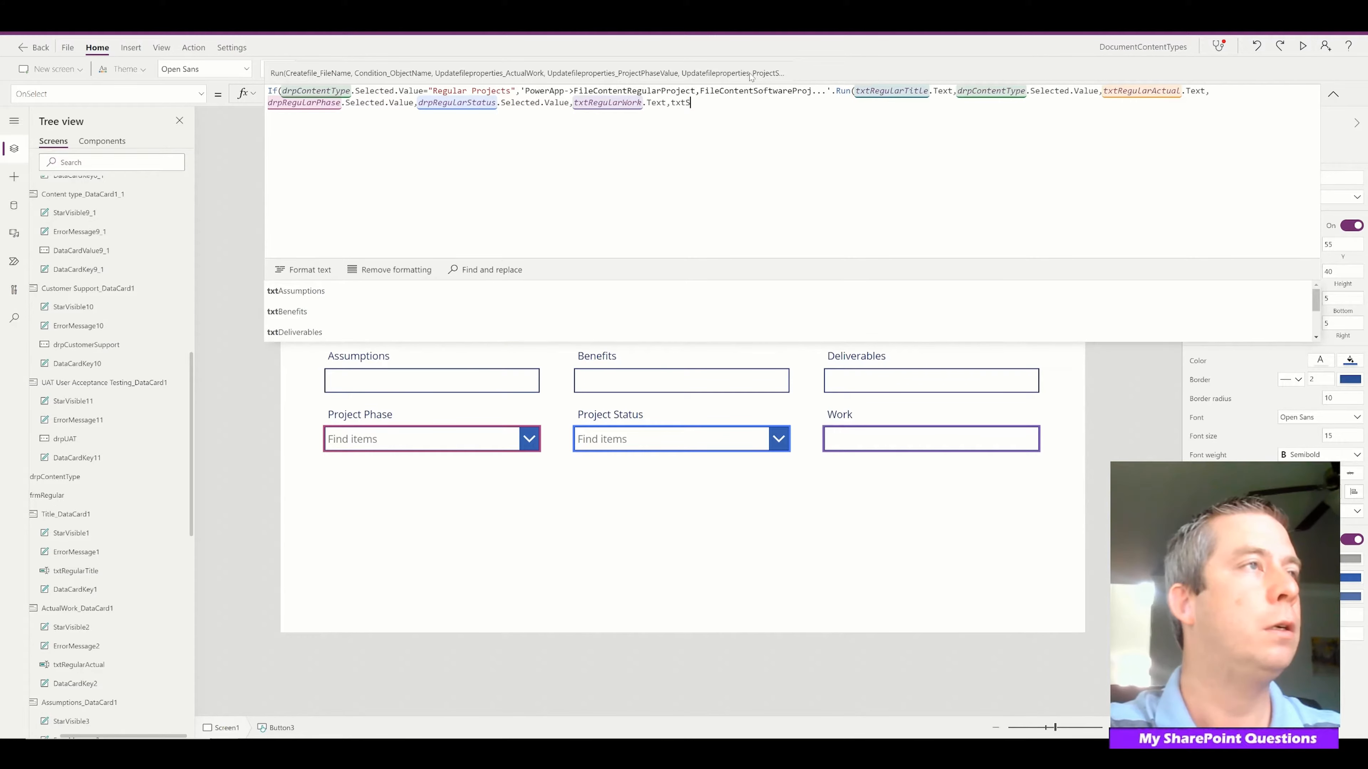
{"action": "type", "text": "ssumptions.Te"}
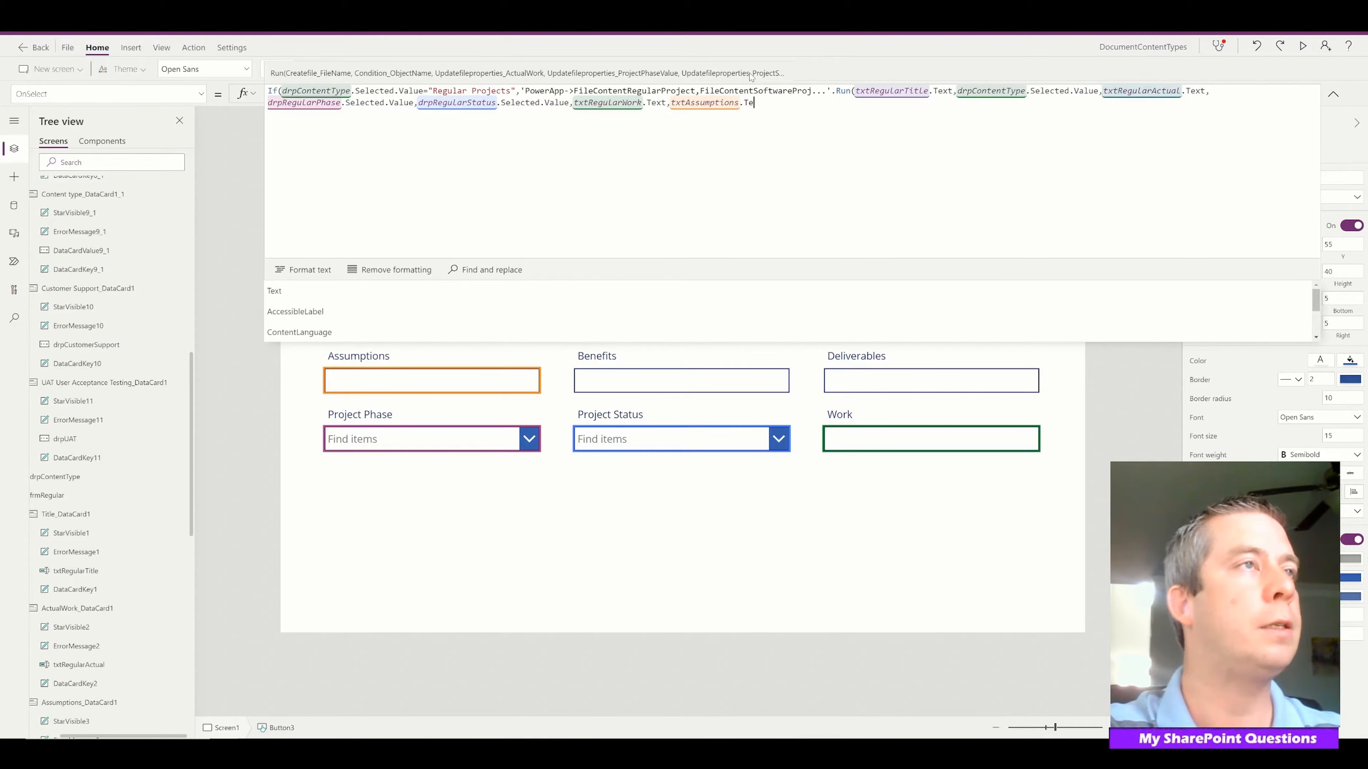
{"action": "type", "text": "xt,txt"}
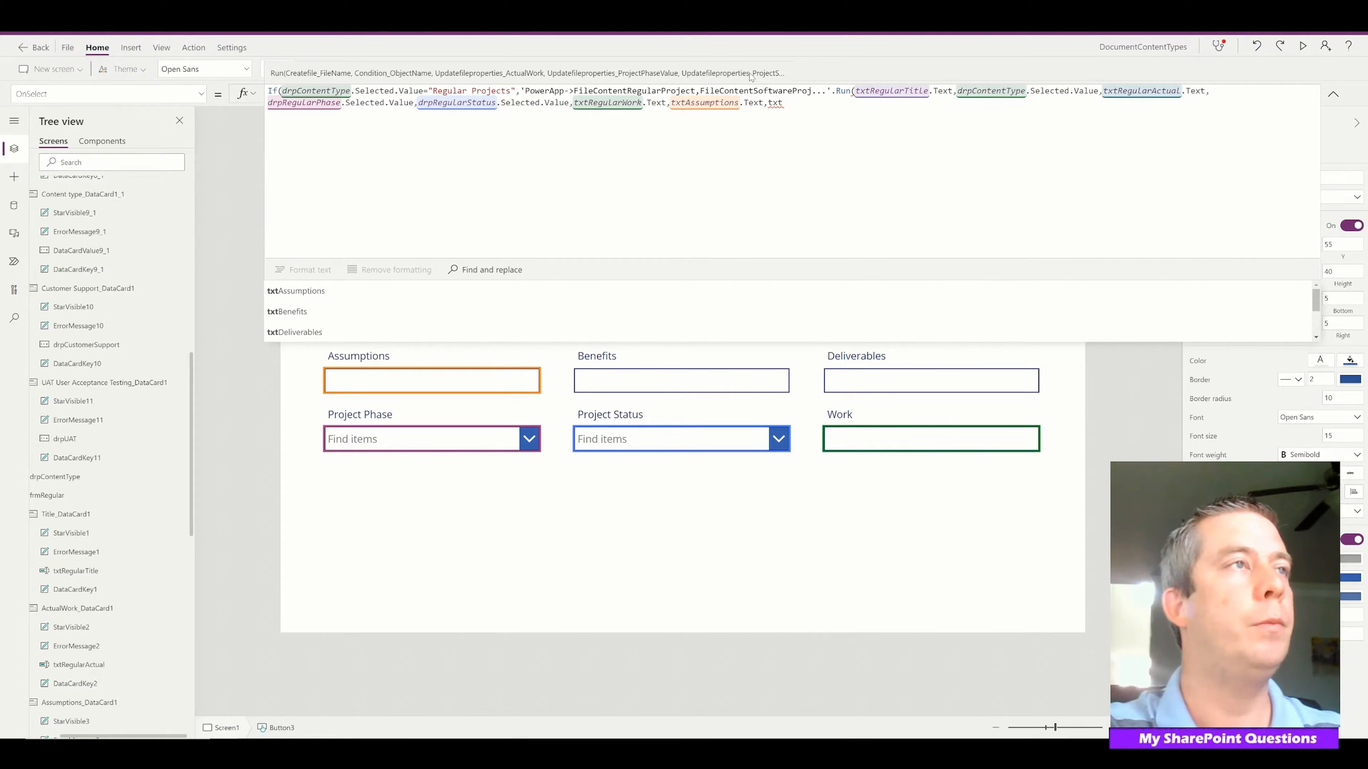
{"action": "type", "text": "Benefits"}
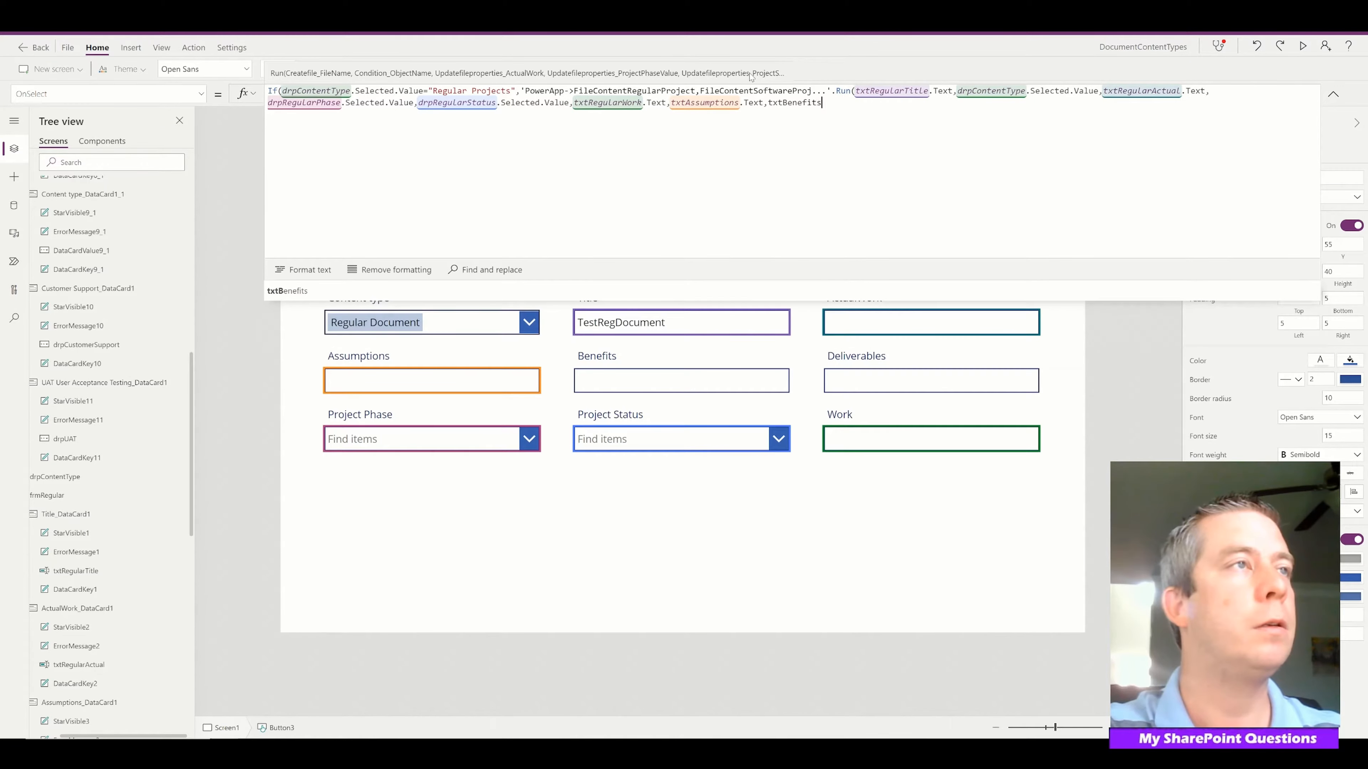
{"action": "type", "text": ".Text,txt"}
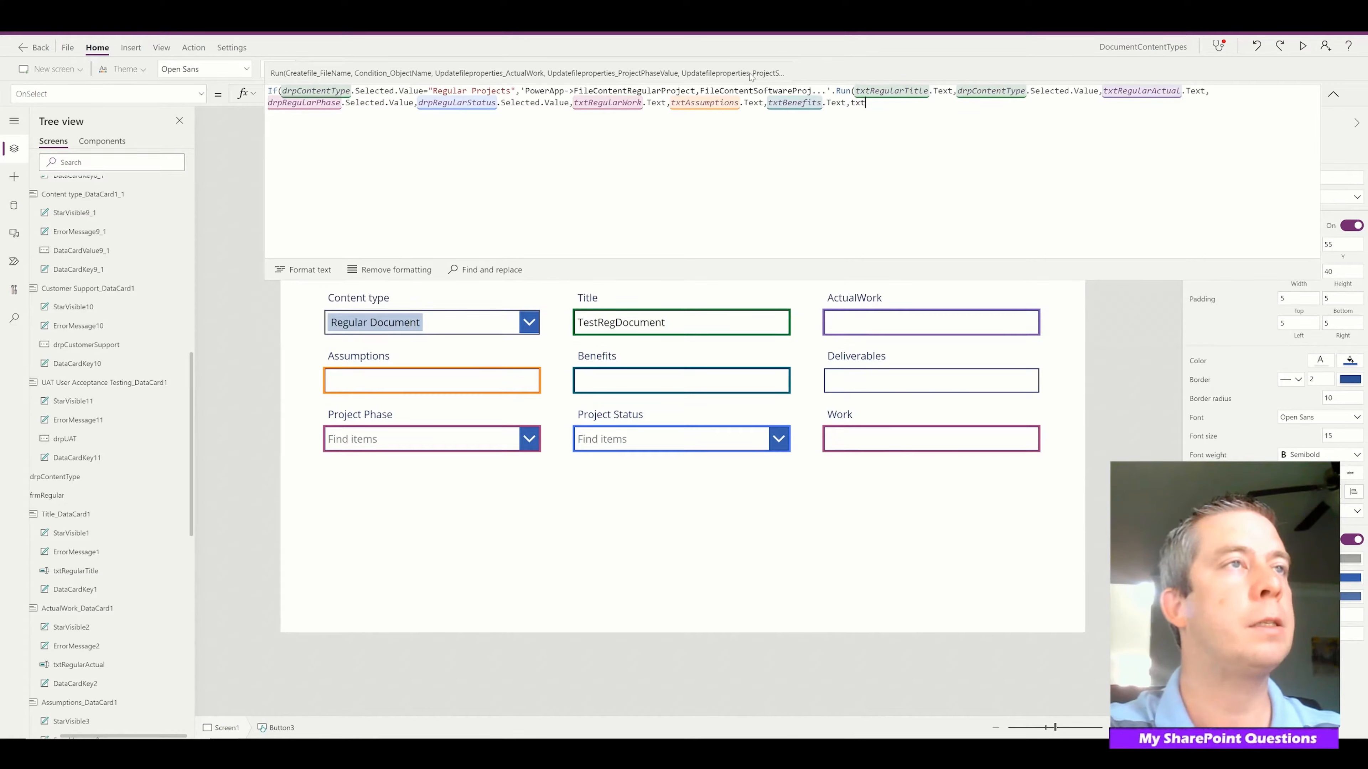
{"action": "type", "text": "Deliver"}
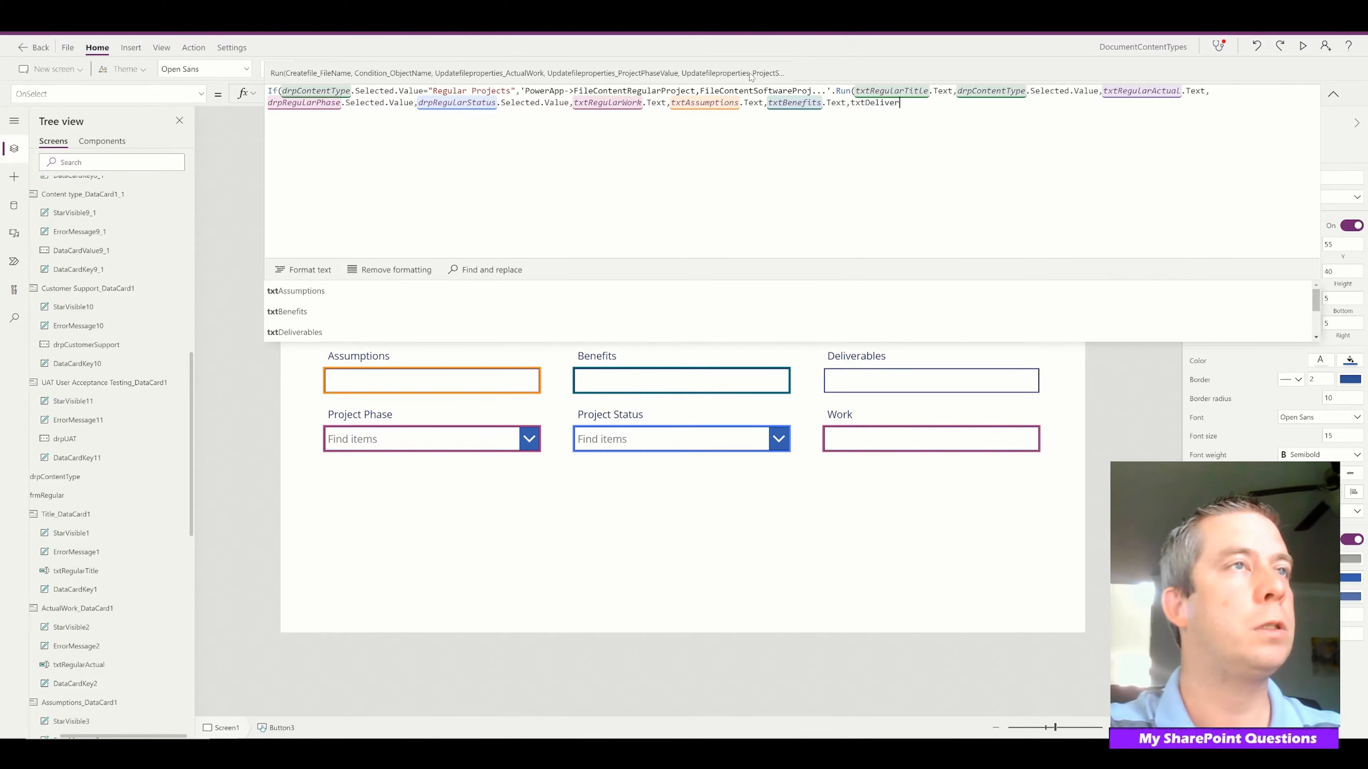
{"action": "type", "text": "ables.Text"}
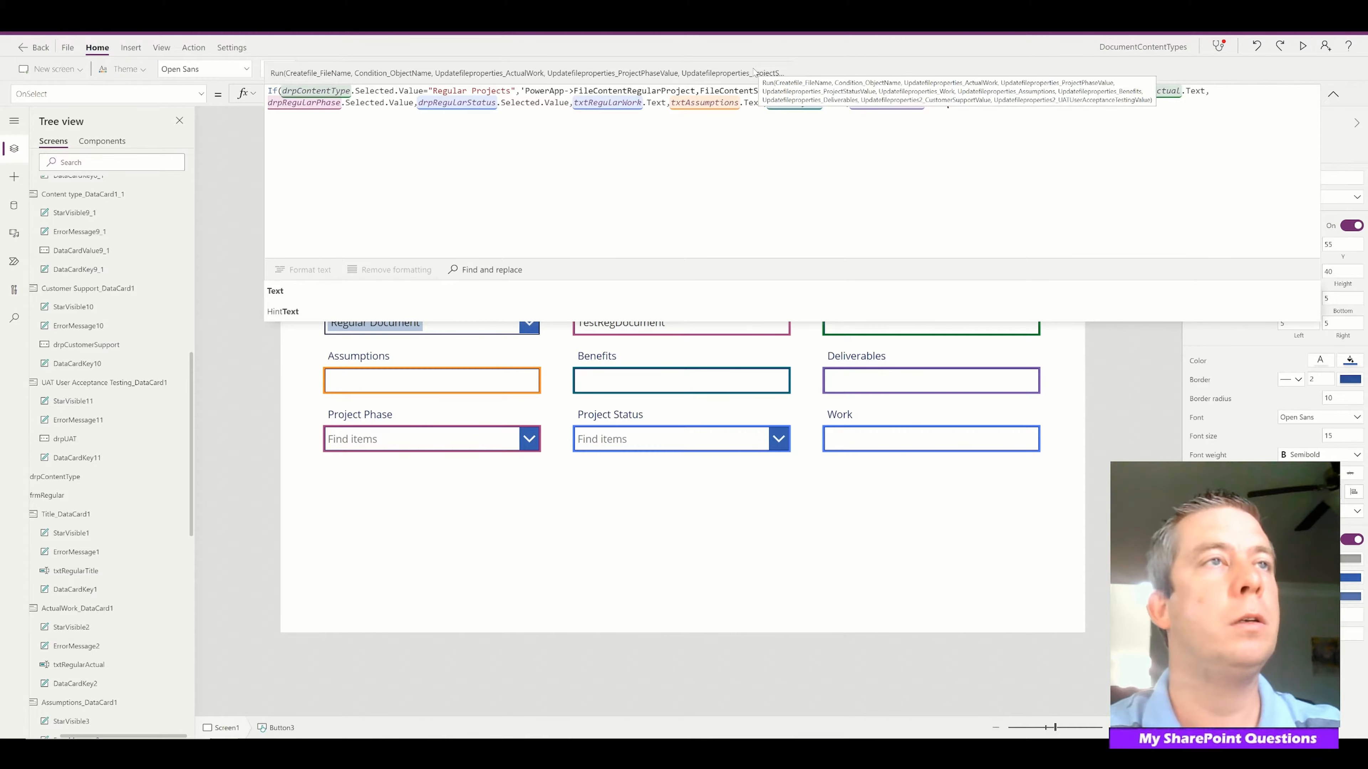
{"action": "type", "text": ","}
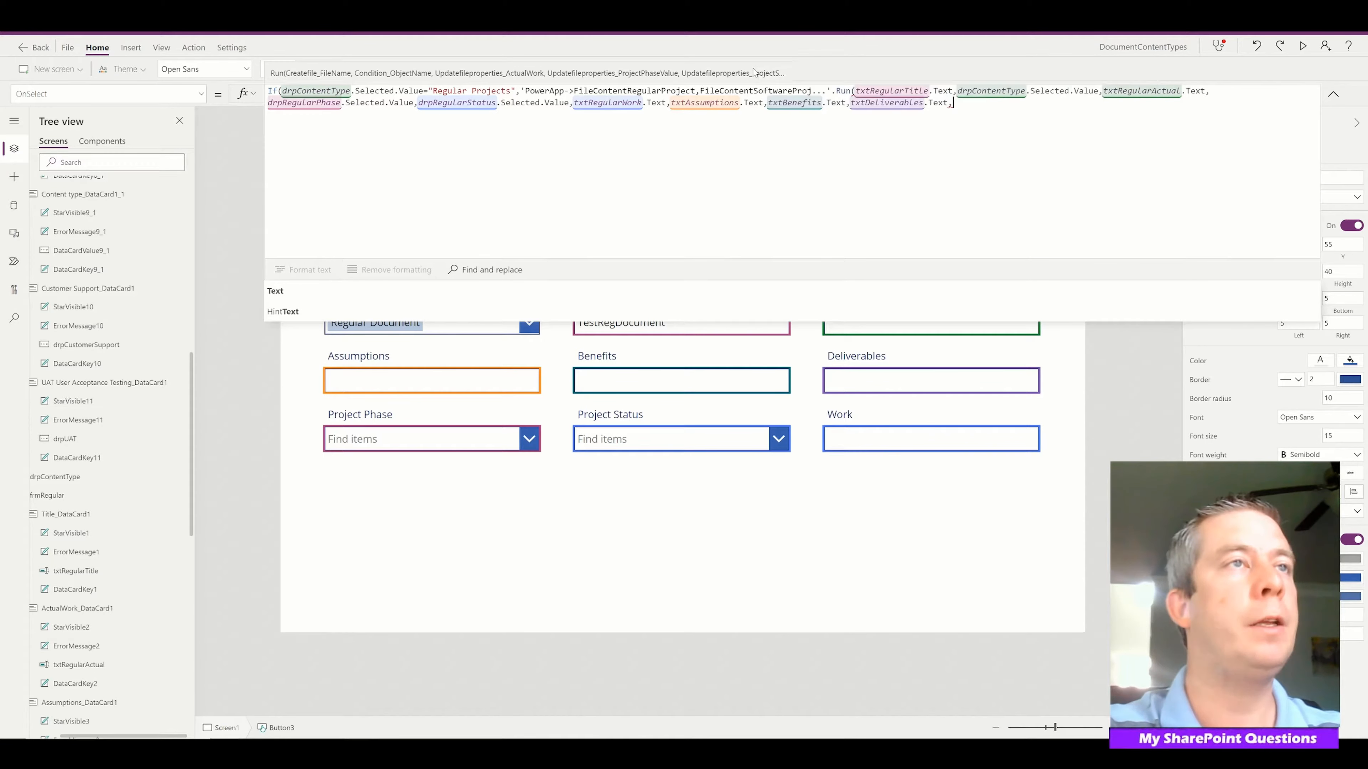
{"action": "type", "text": "\"\",\"\"),"}
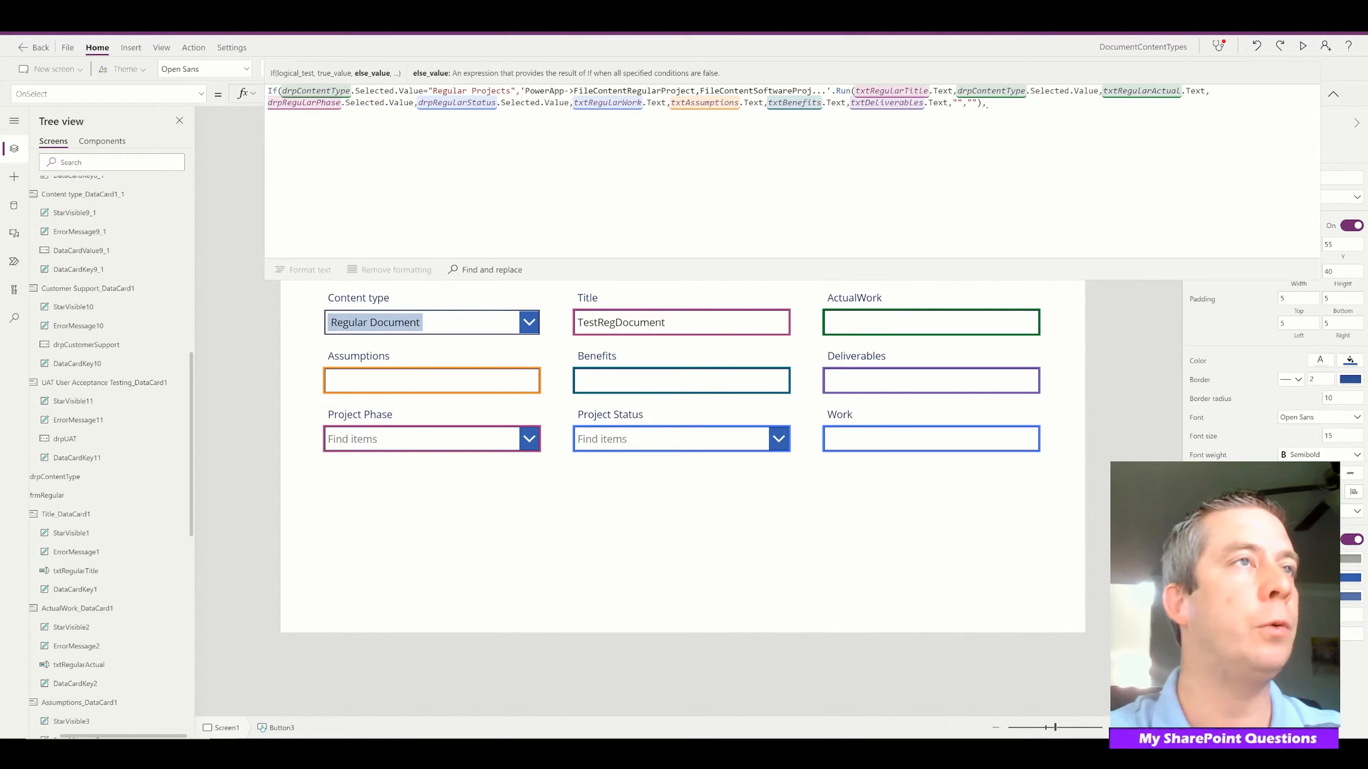
Copy the flow's Run call from the Regular Projects branch into the else branch of the If formula.
{"action": "left_click_drag", "start_coordinate": [857, 91], "coordinate": [520, 90]}
{"action": "key", "text": "ctrl+c"}
{"action": "key", "text": "ctrl+End"}
{"action": "key", "text": "ctrl+v"}
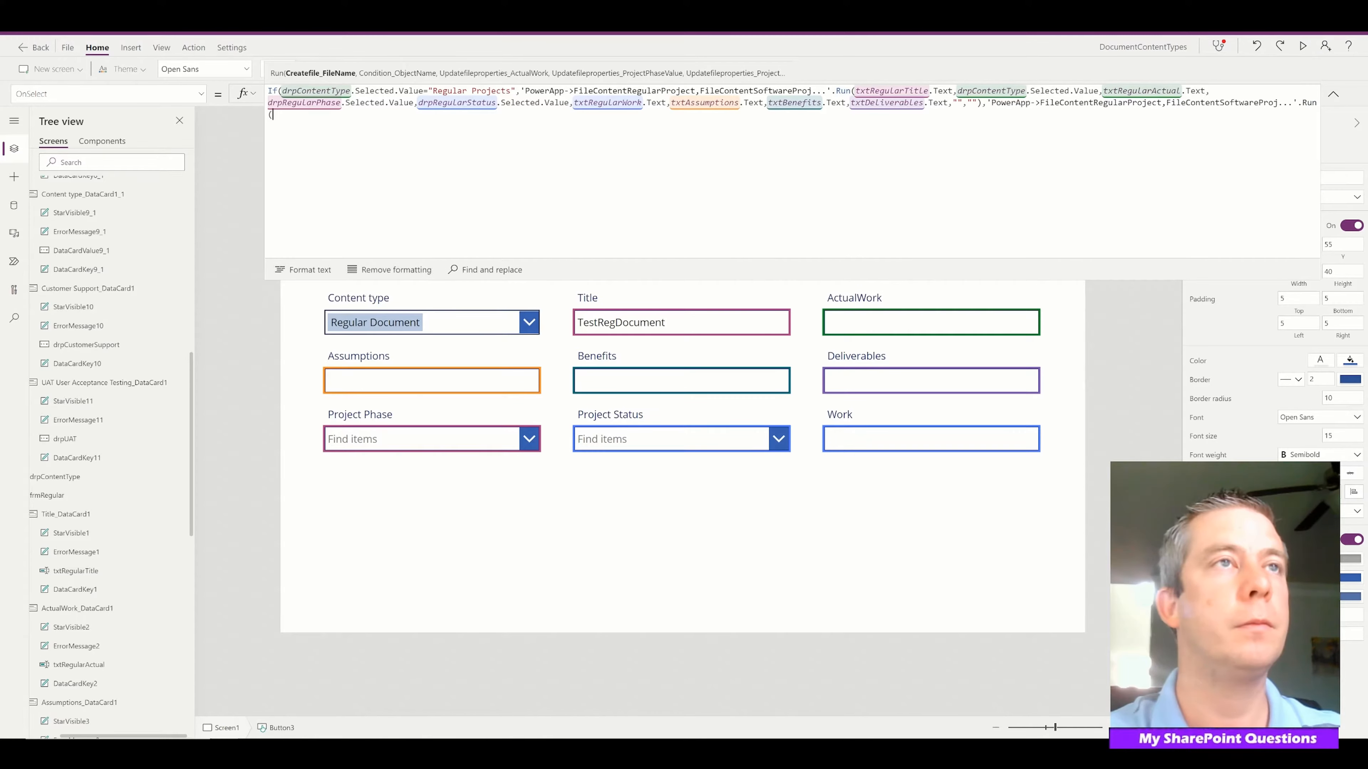
Fill the else call with txtSoftwareTitle, drpContentType, txtSoftwareActual, drpSoftwarePhase, drpSoftwareStatus, txtSoftwareWork, three empty strings, drpCustomerSupport and drpUAT, using .Text or .Selected.Value.
{"action": "type", "text": "txtSoftwareTitle.Text,drpContentType.Selected.Value,txtSoftwareActual.Text,drpSoftwarePhase.Selected.Value,drpSoftwareStatus.Selected.Value,txtSoftwareWork.Text,\"\",\"\",\"\",drpCustomerSupport.Selected.Value,drpUA"}
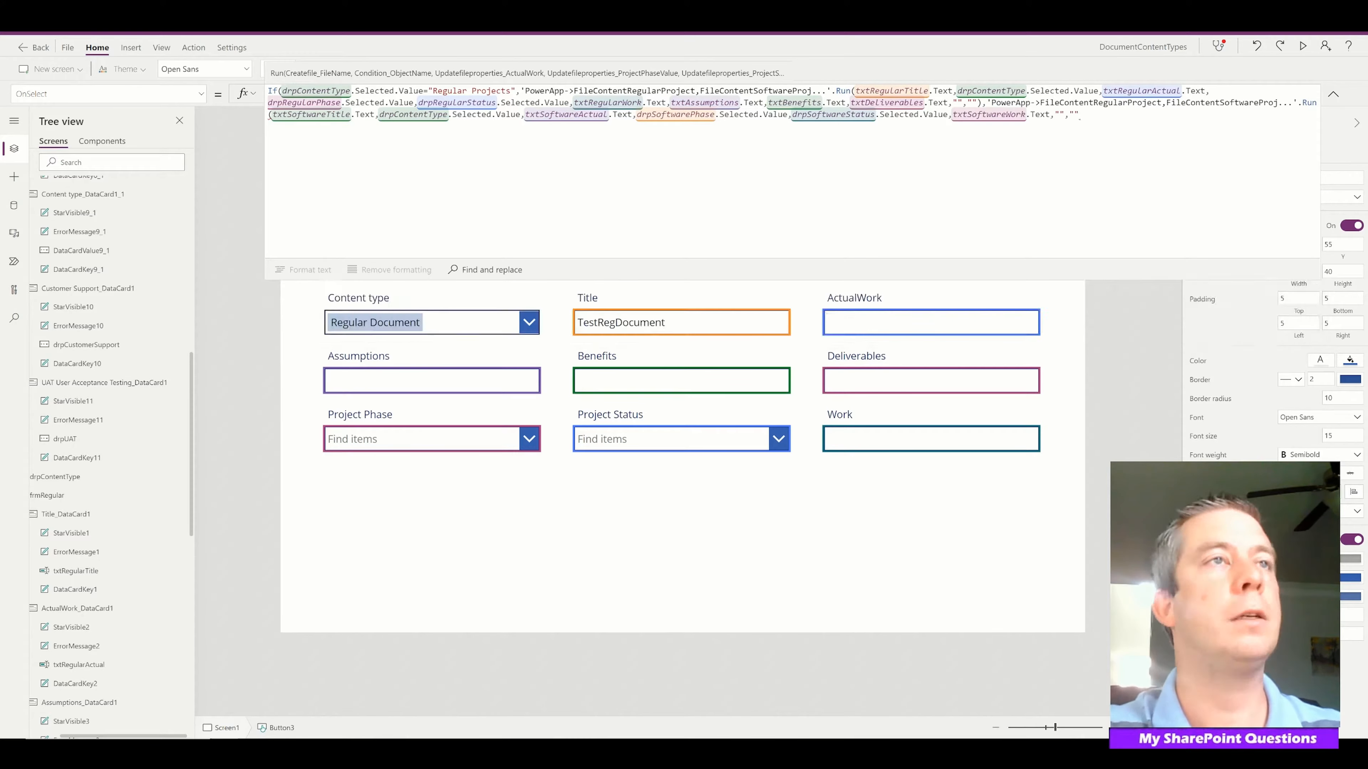
{"action": "type", "text": "T.Sele"}
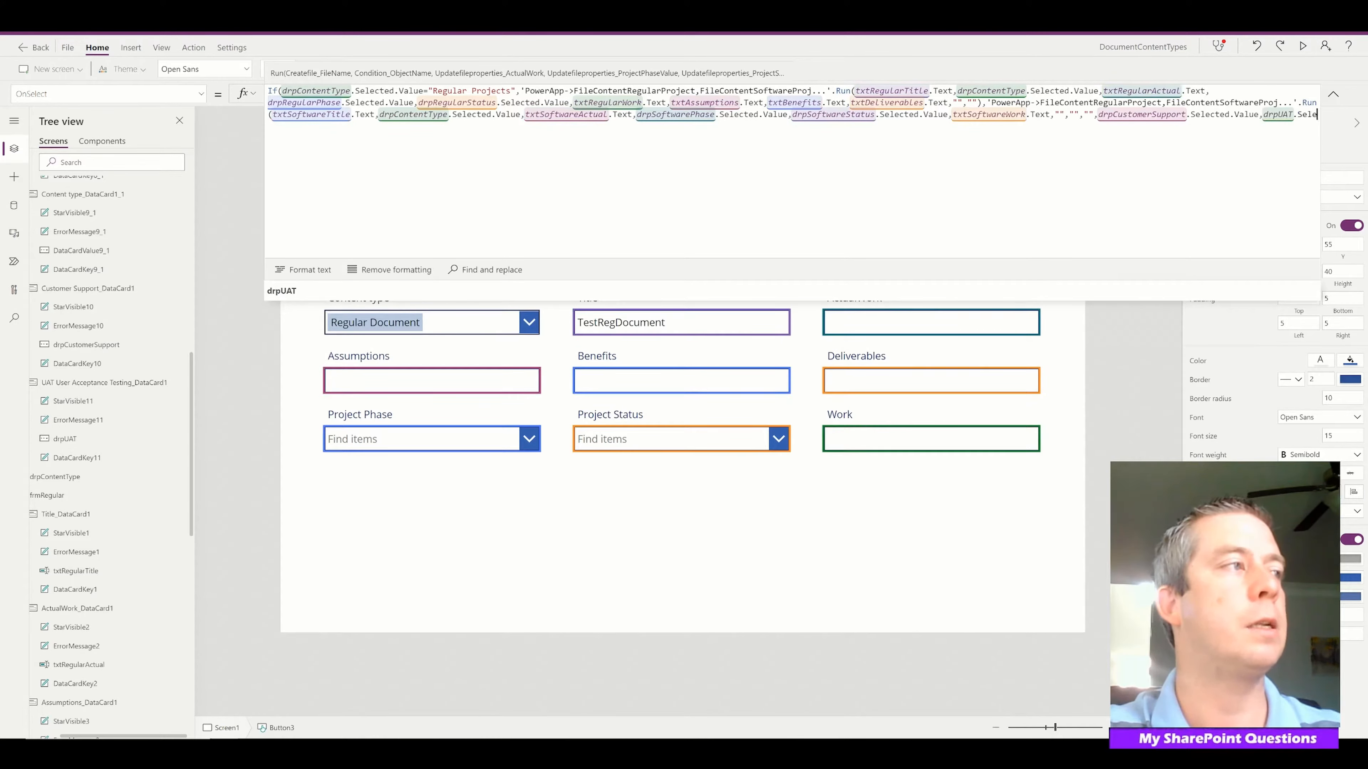
{"action": "type", "text": "cted.Value)"}
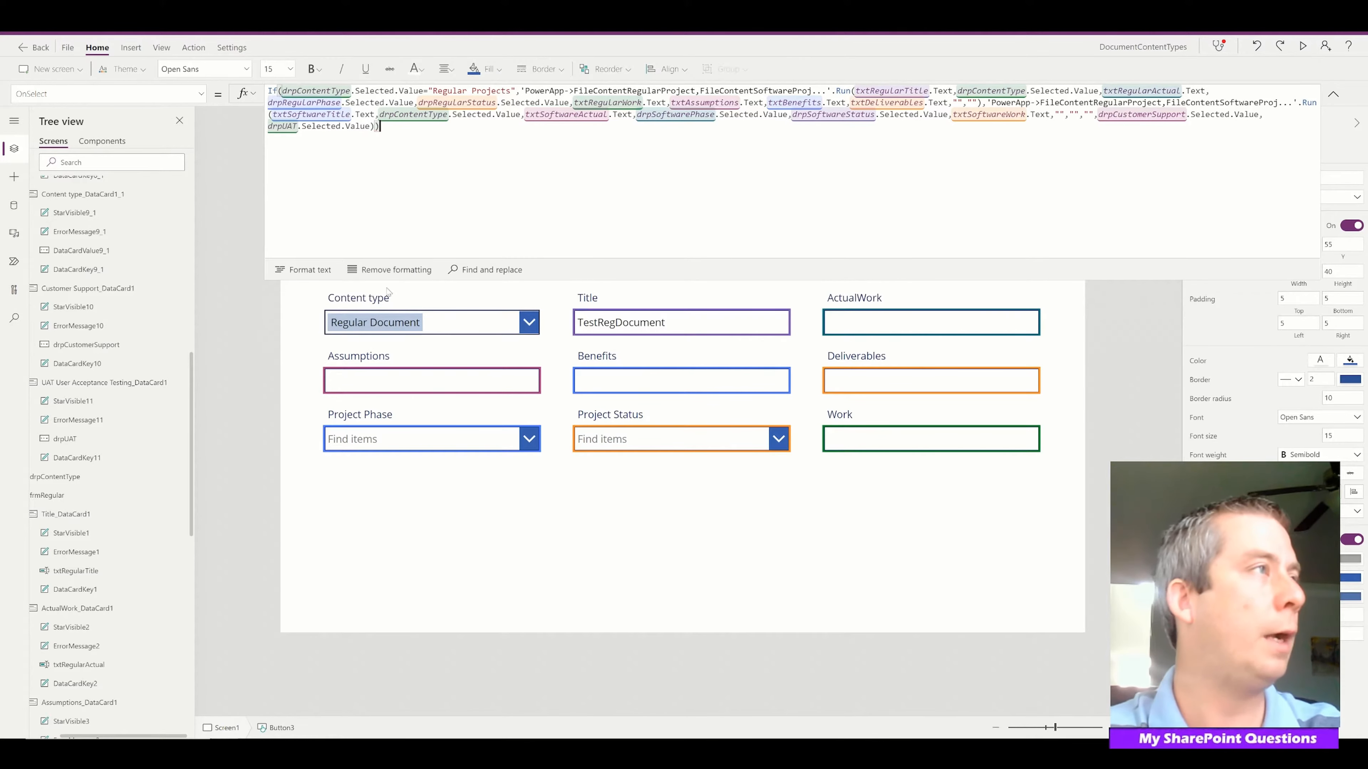
Format the Submit button's formula over multiple lines and review the Run calls in both If branches.
{"action": "left_click", "coordinate": [303, 269]}
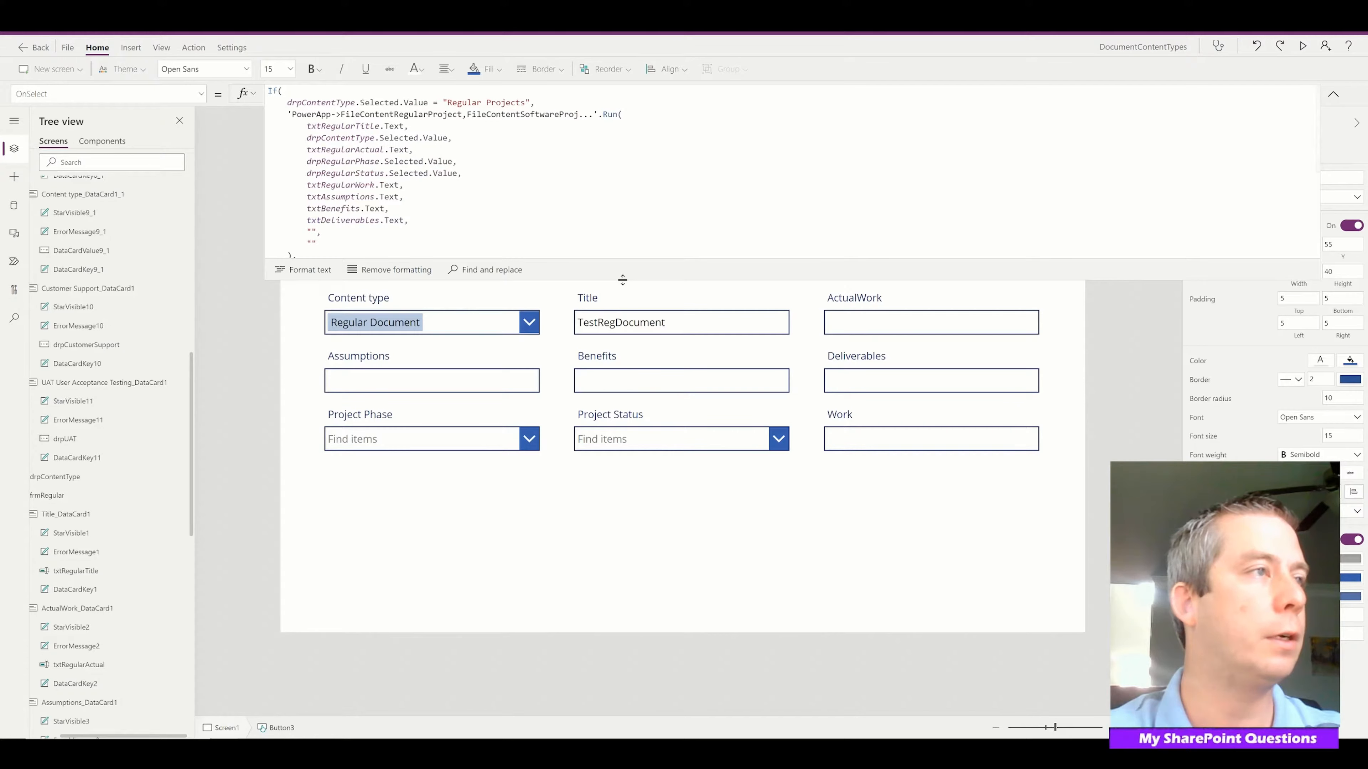
{"action": "left_click_drag", "start_coordinate": [618, 278], "coordinate": [591, 548]}
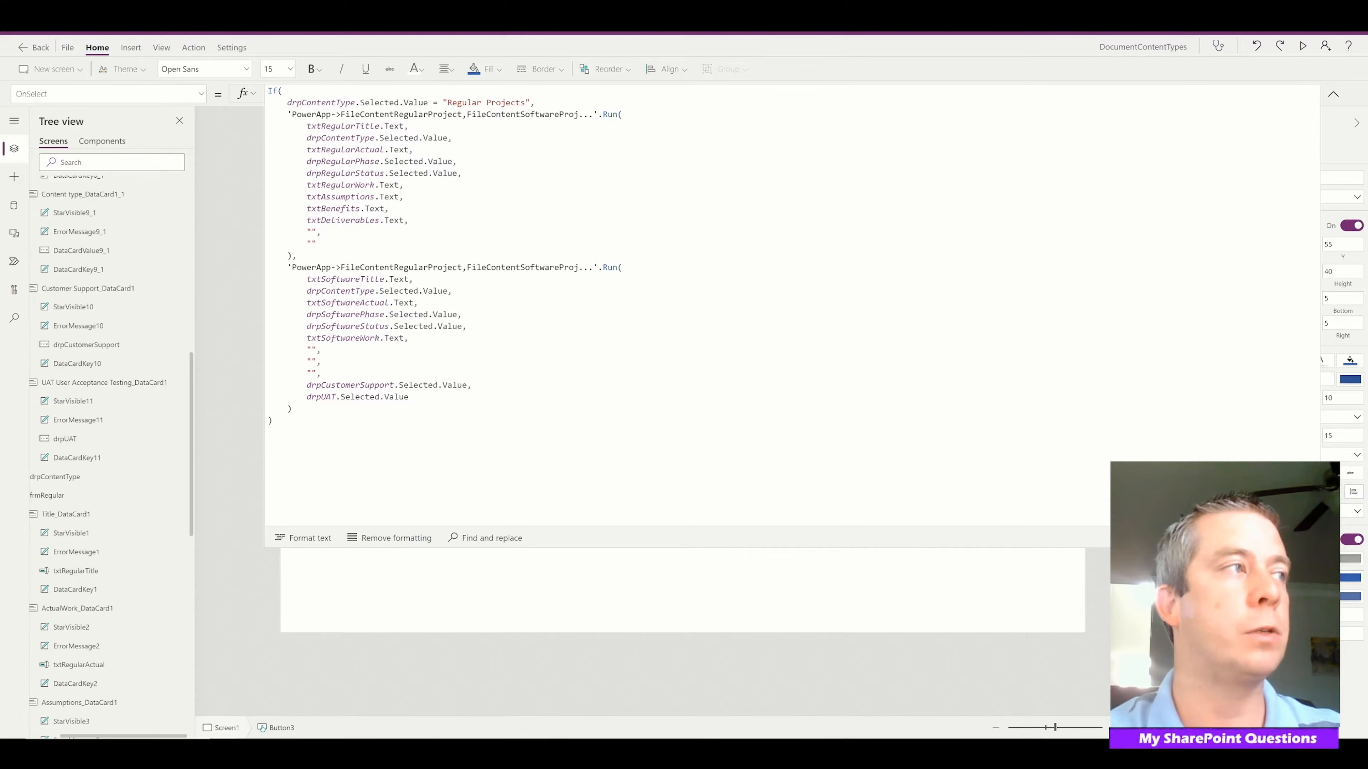
{"action": "left_click_drag", "start_coordinate": [322, 244], "coordinate": [288, 113]}
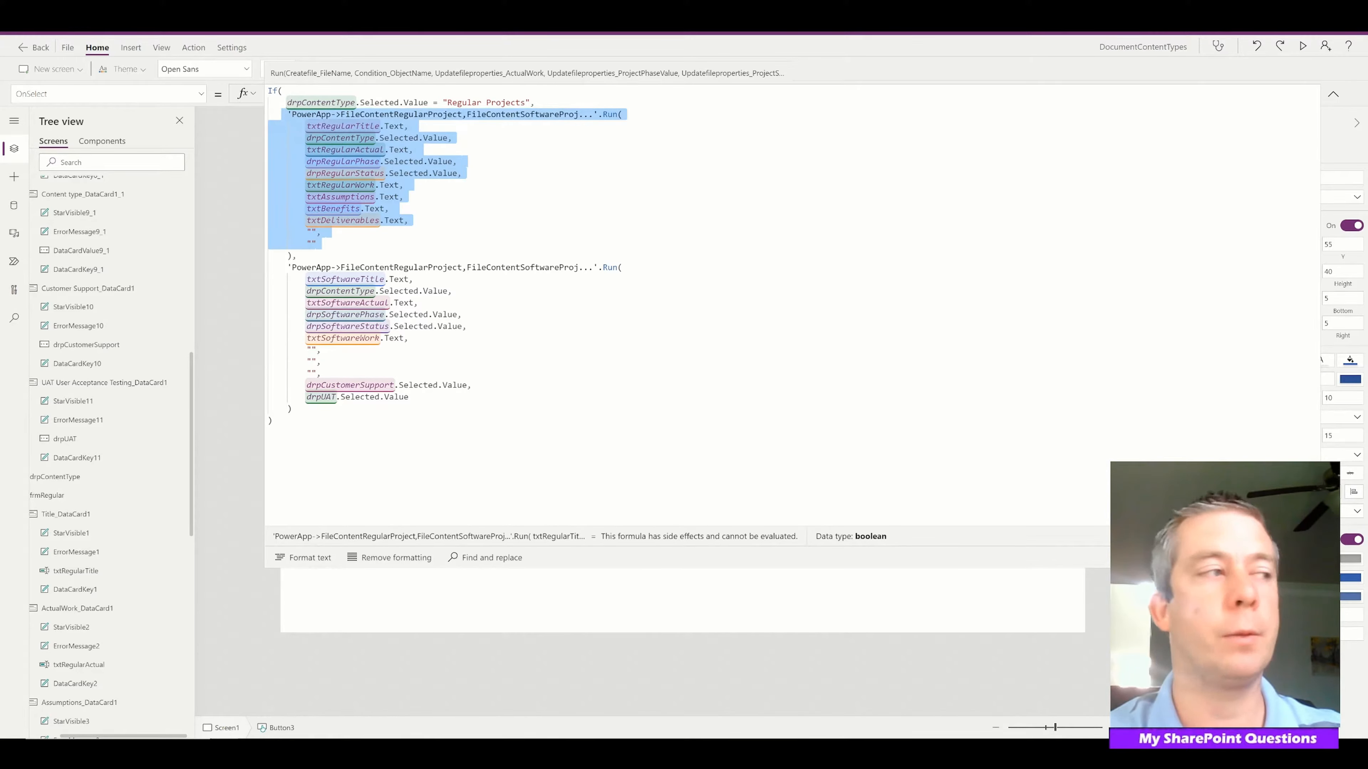
{"action": "left_click_drag", "start_coordinate": [410, 398], "coordinate": [288, 268]}
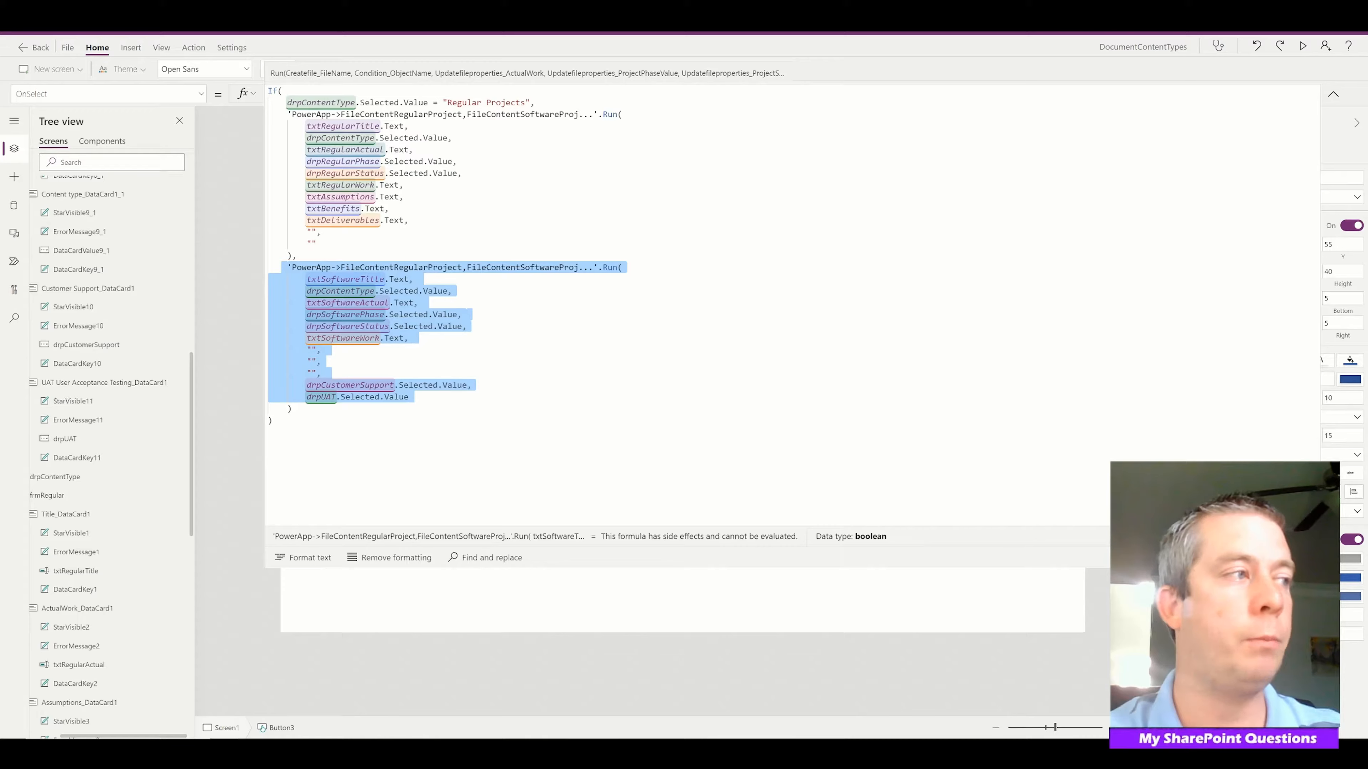
{"action": "left_click", "coordinate": [1333, 96]}
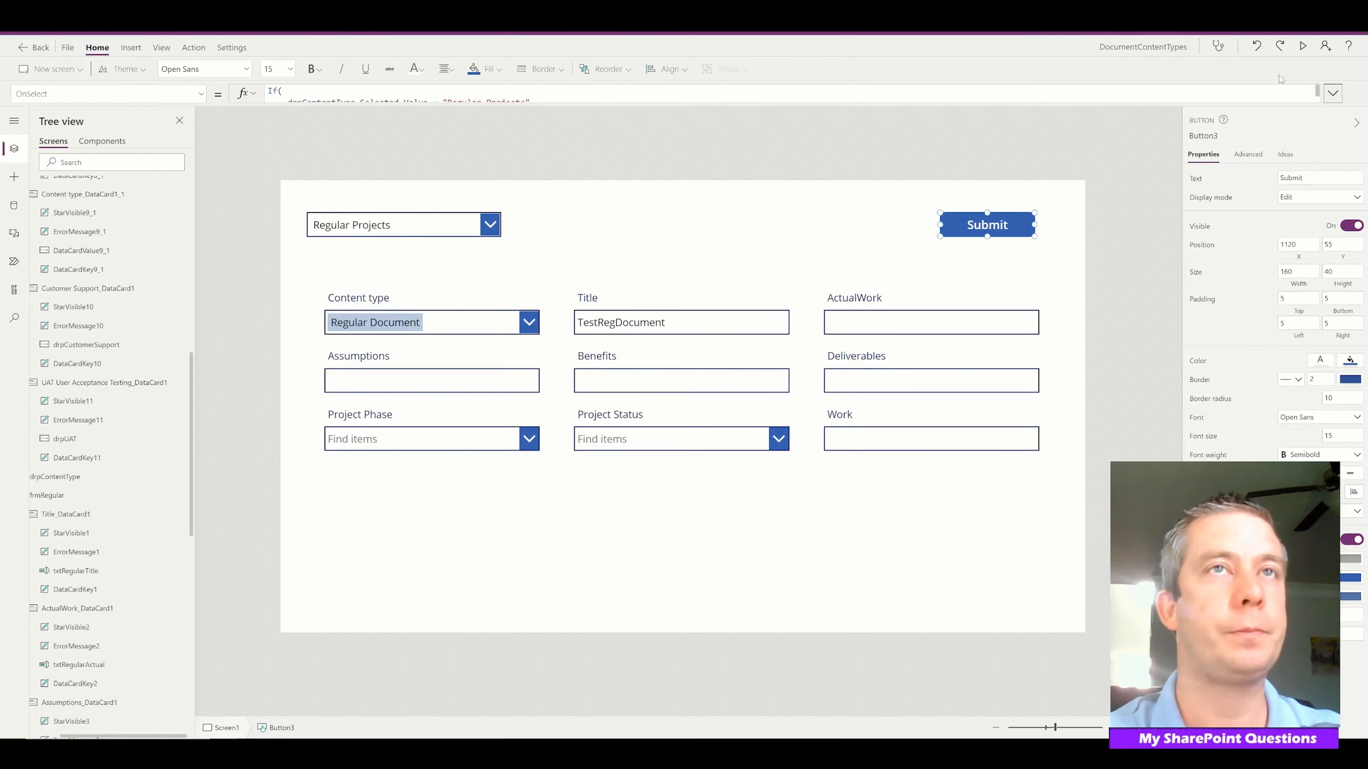
Preview the app and switch the project type to Software Projects and back to Regular Projects.
{"action": "left_click", "coordinate": [1303, 46]}
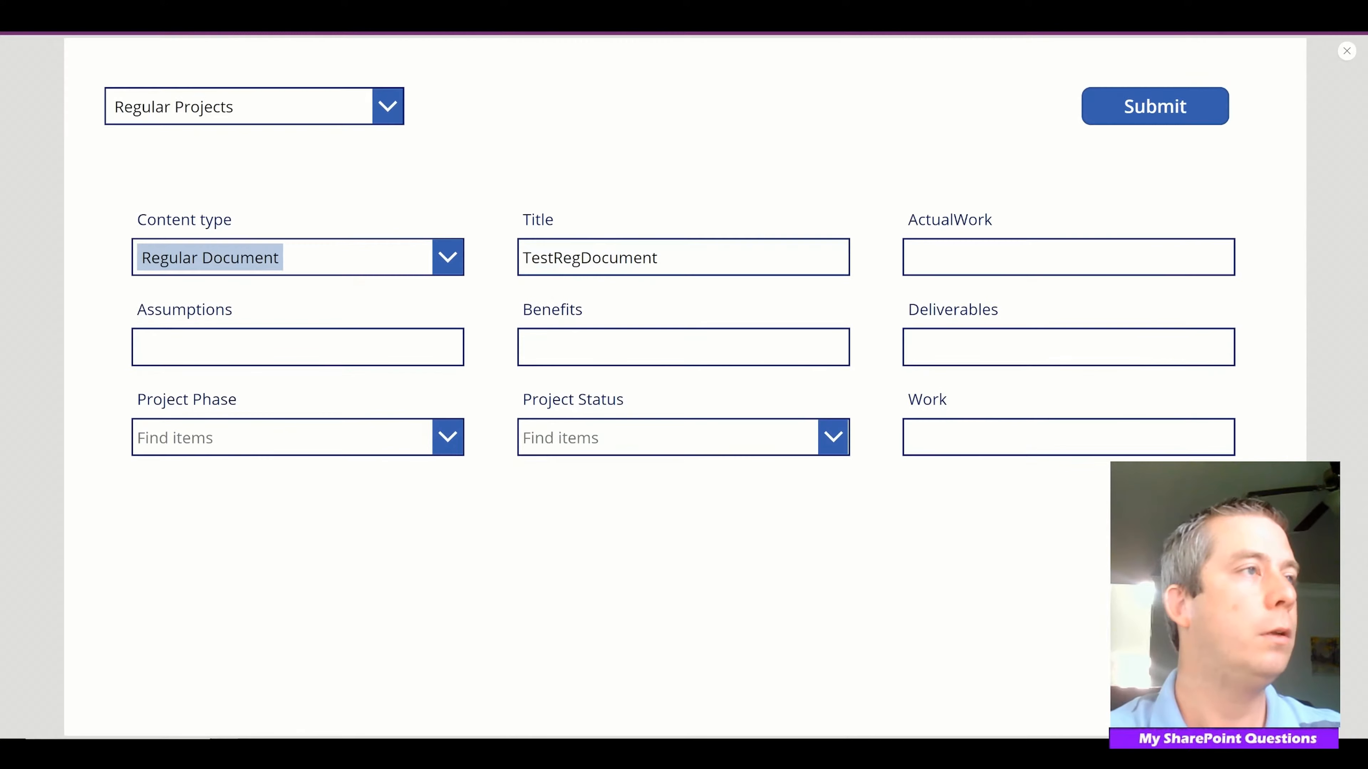
{"action": "left_click", "coordinate": [215, 125]}
{"action": "key", "text": "Down"}
{"action": "key", "text": "Return"}
{"action": "left_click", "coordinate": [214, 125]}
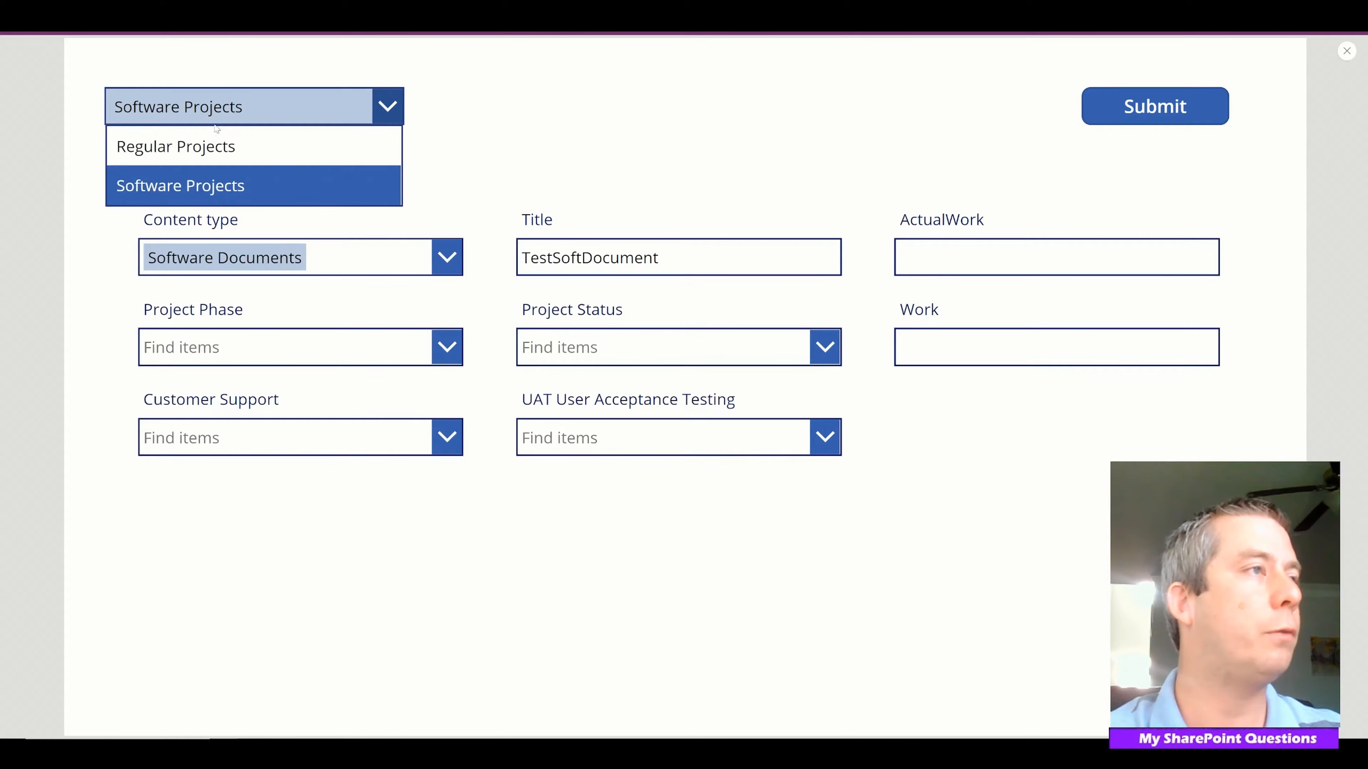
{"action": "left_click", "coordinate": [207, 146]}
Set ActualWork to 40, Assumptions to "No Assumptions", Benefits to "No Benefits" and Deliverables to "No Deliverables".
{"action": "left_click", "coordinate": [948, 258]}
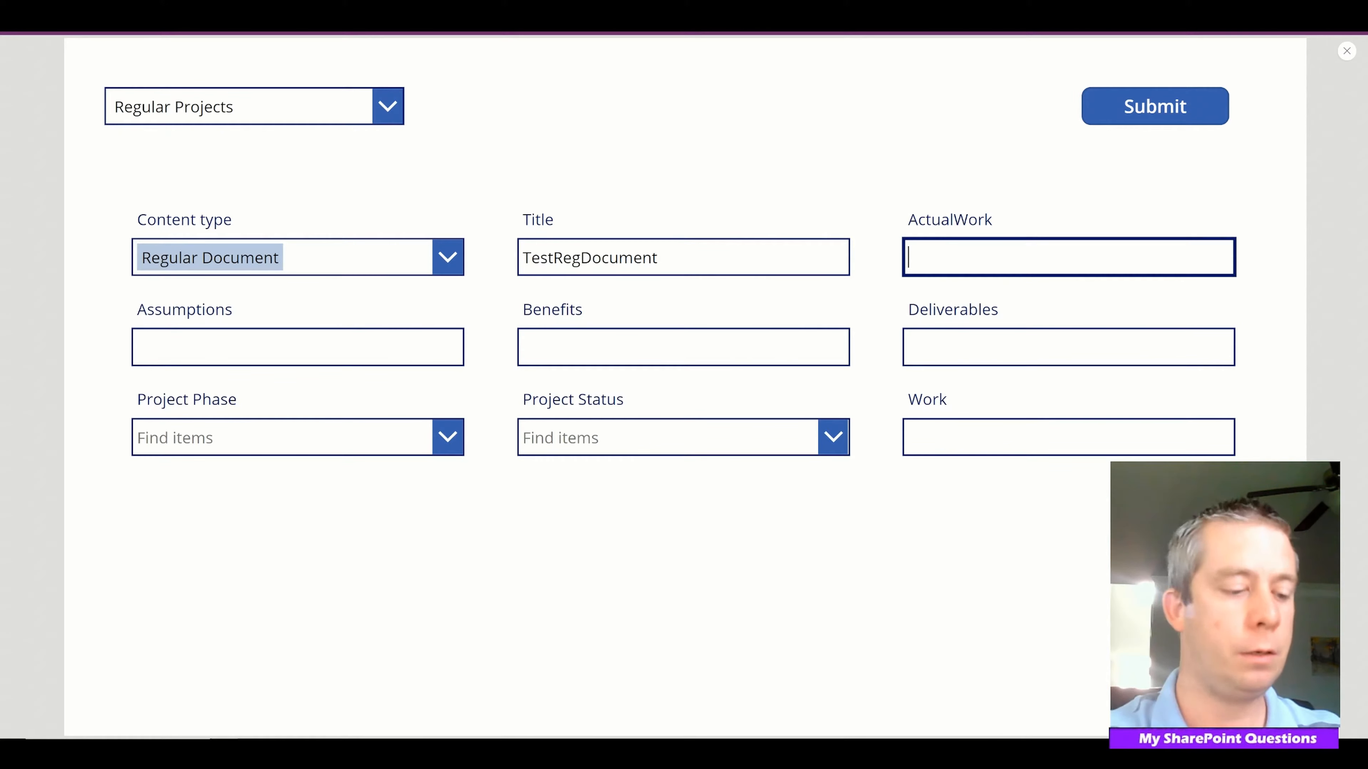
{"action": "type", "text": "40"}
{"action": "key", "text": "Tab"}
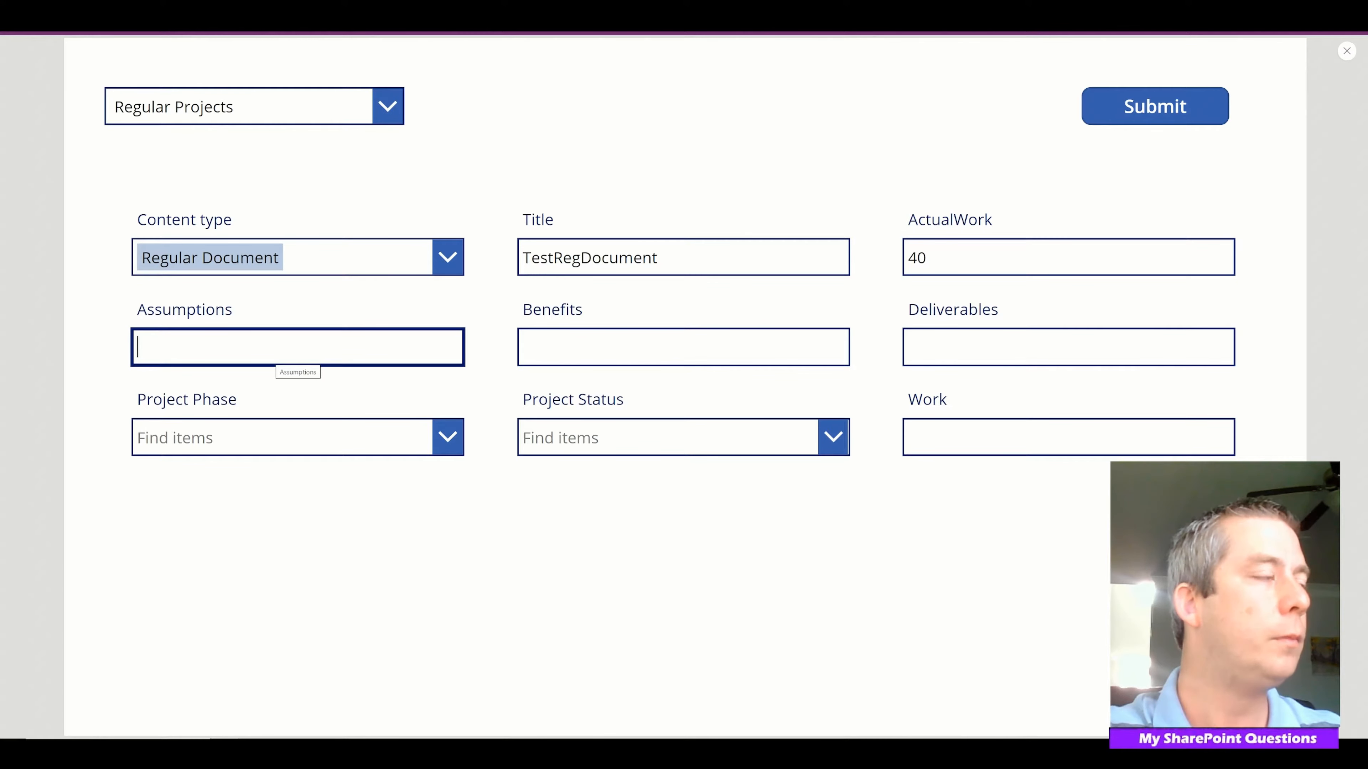
{"action": "type", "text": "No Assumptions"}
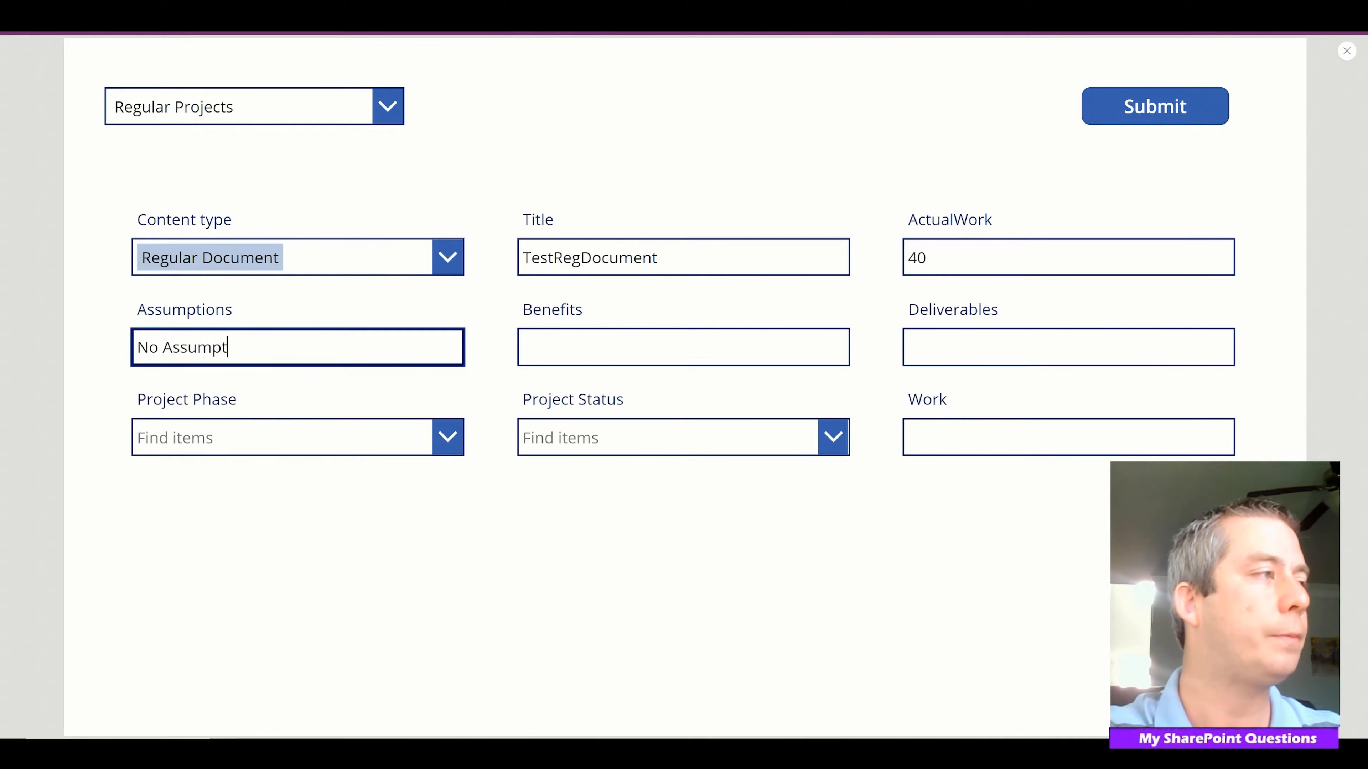
{"action": "key", "text": "Tab"}
{"action": "type", "text": "No Benefits"}
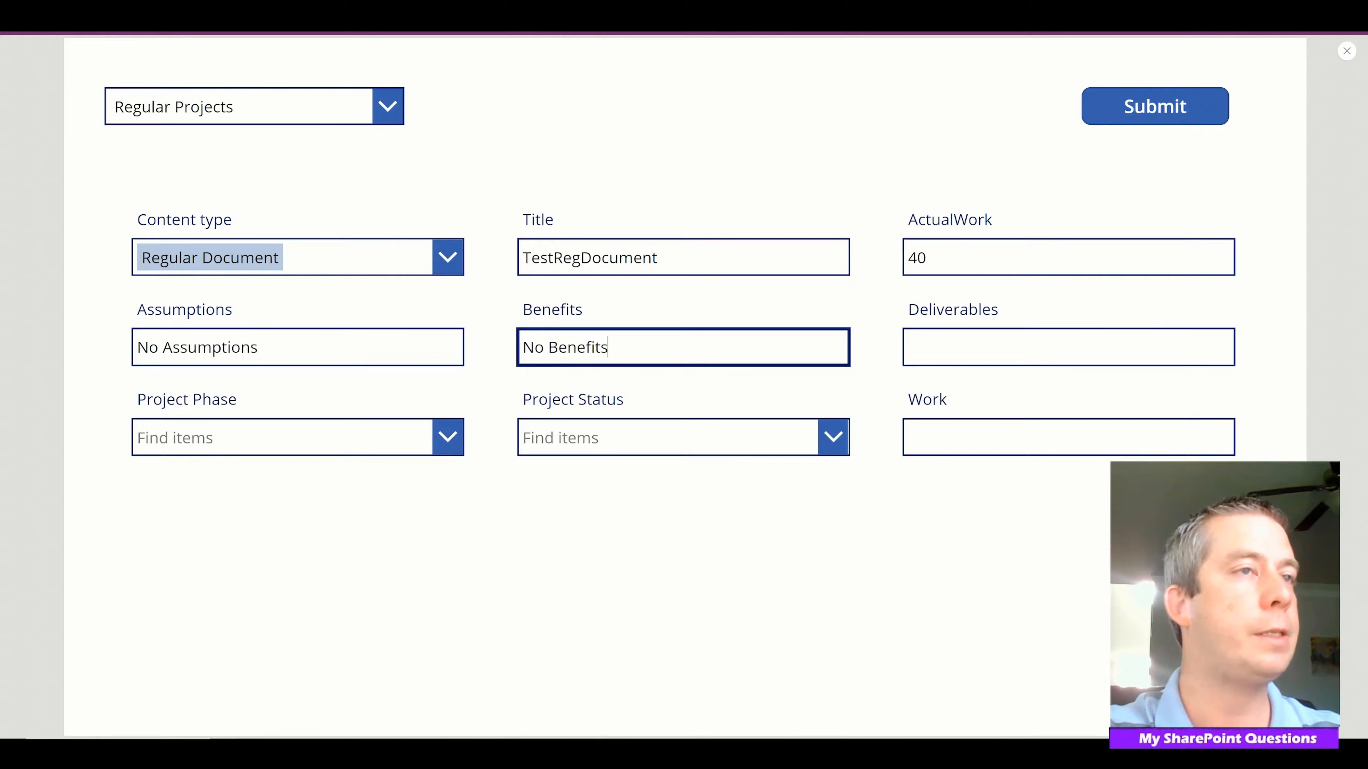
{"action": "key", "text": "Tab"}
{"action": "type", "text": "No Deliverables"}
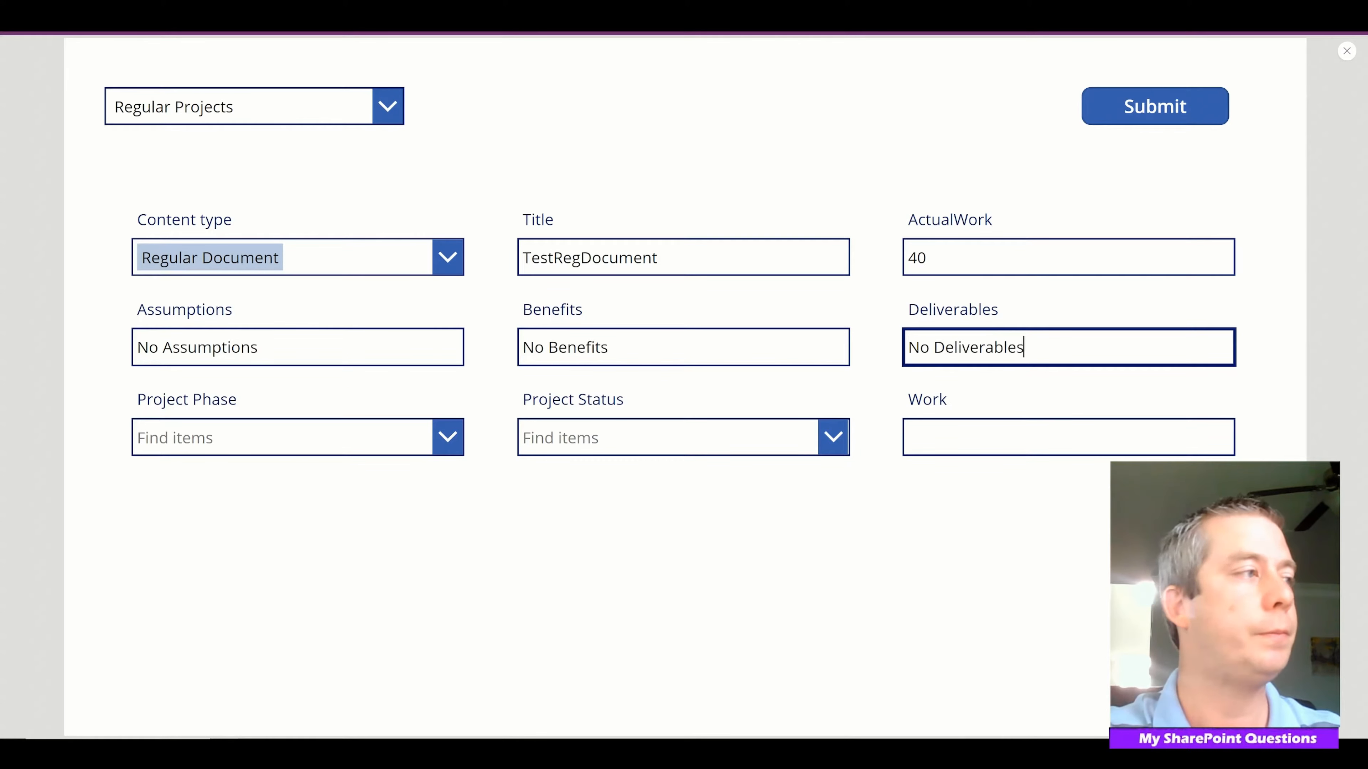
Set the Project Phase to Initiate and the Project Status to Yellow.
{"action": "left_click", "coordinate": [345, 445]}
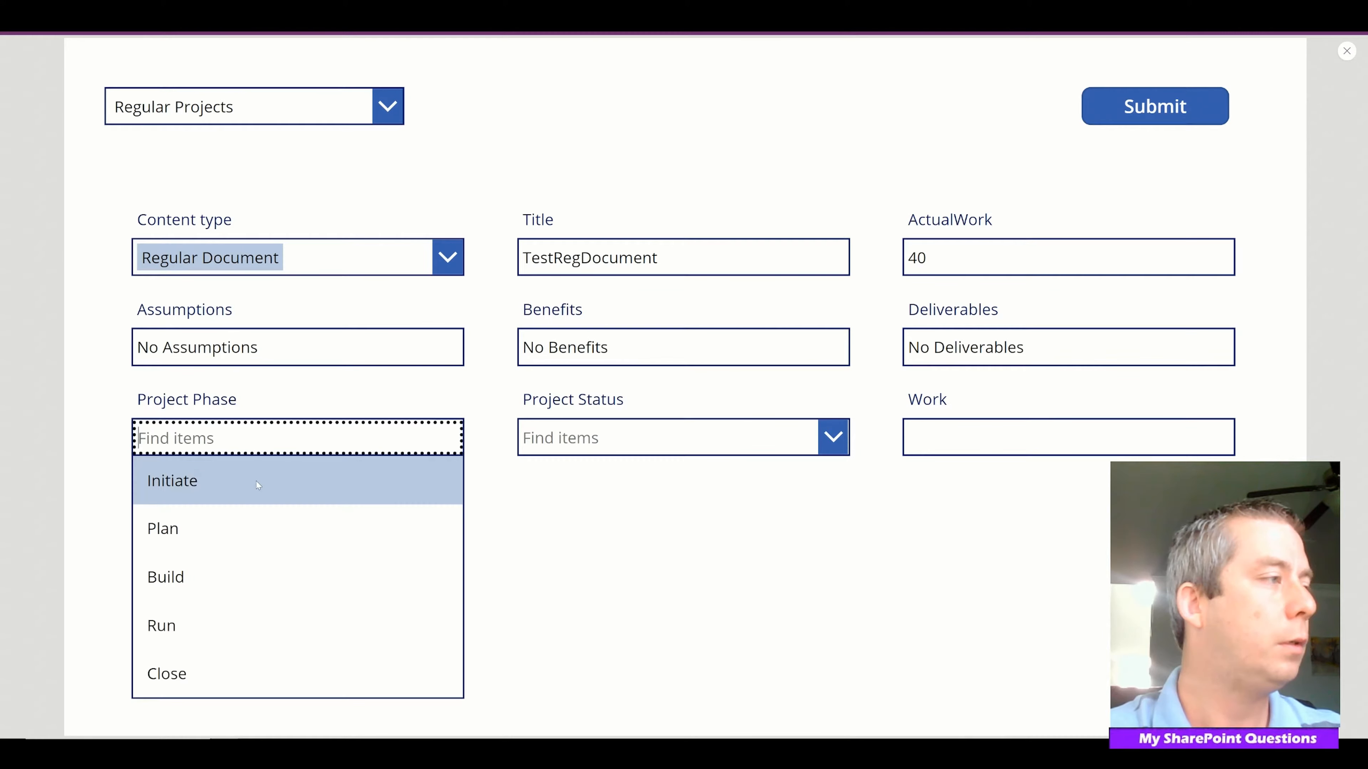
{"action": "left_click", "coordinate": [269, 481]}
{"action": "left_click", "coordinate": [538, 437]}
{"action": "left_click", "coordinate": [558, 528]}
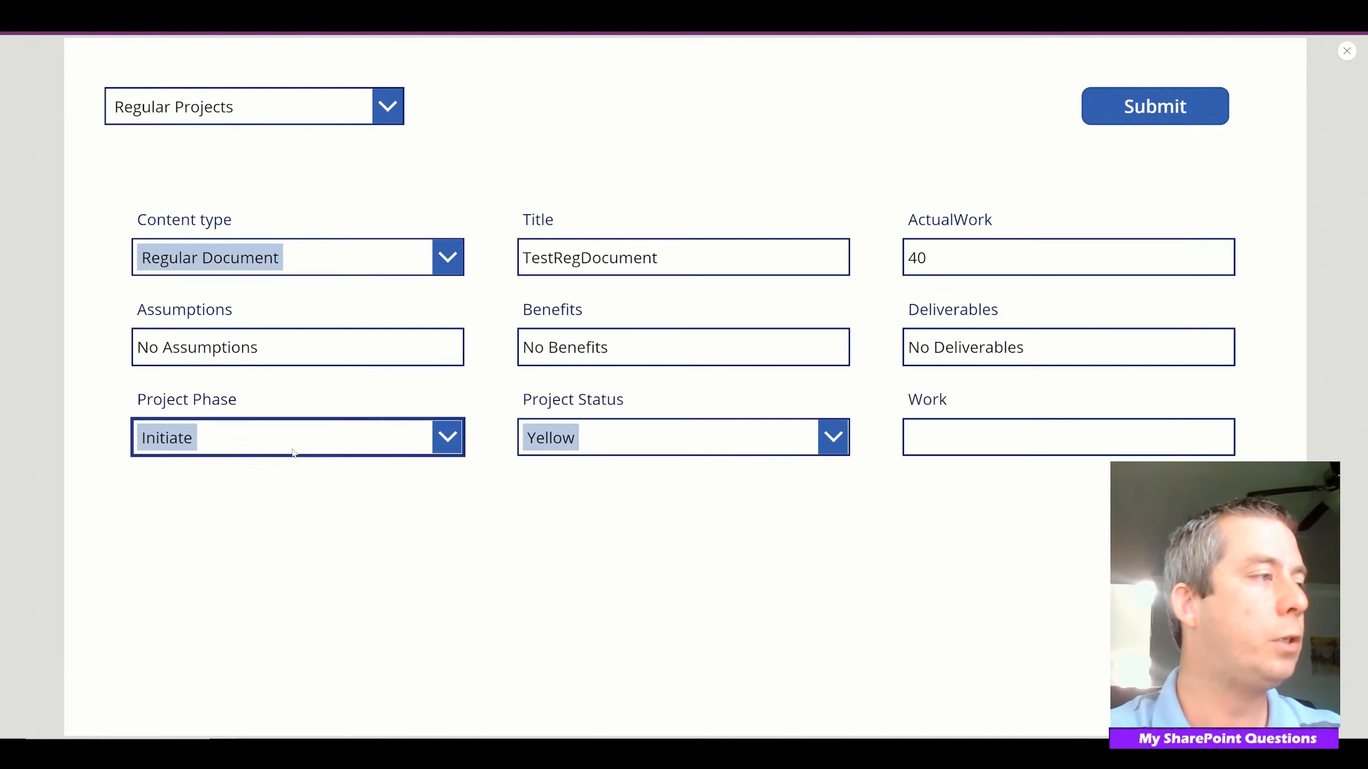
Change the Project Phase to Plan, set Work to 40 and submit the Regular Projects form.
{"action": "left_click", "coordinate": [280, 438]}
{"action": "left_click", "coordinate": [203, 576]}
{"action": "left_click", "coordinate": [955, 448]}
{"action": "type", "text": "40"}
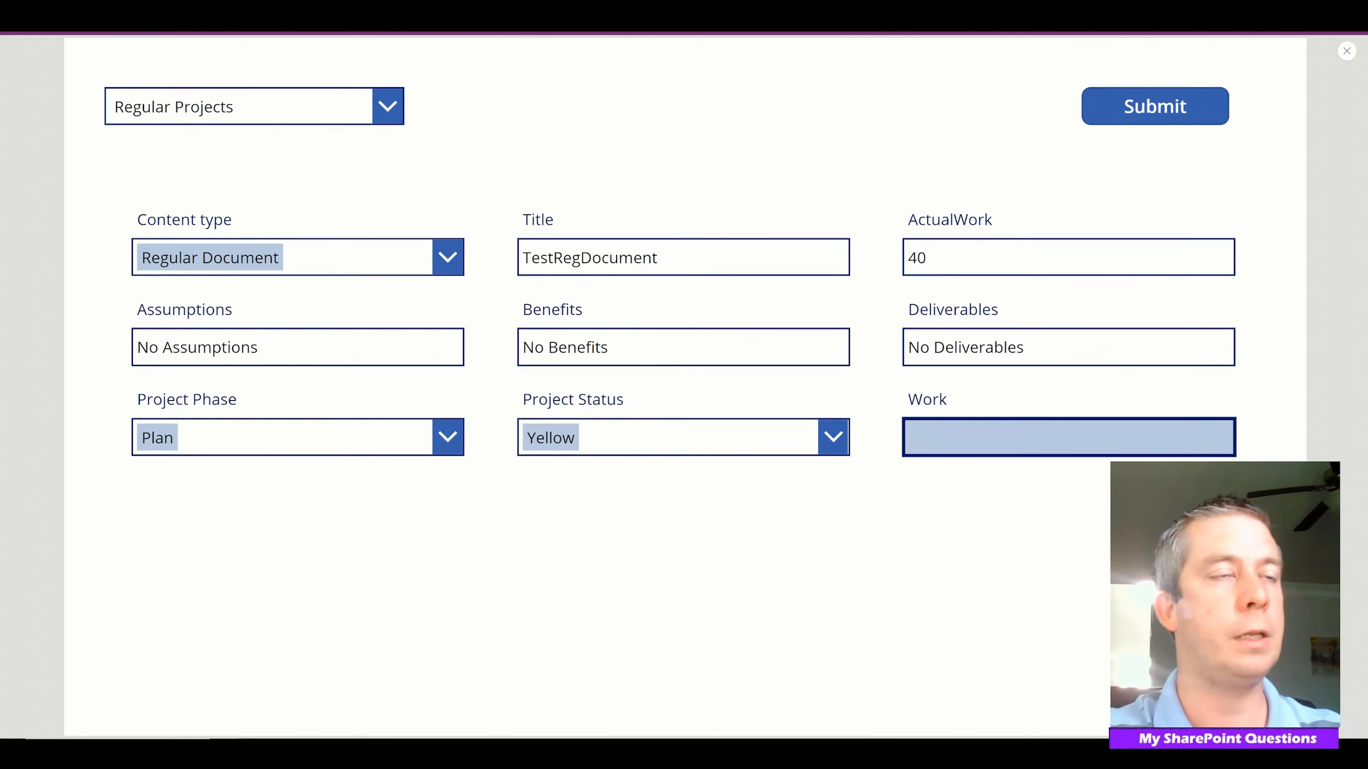
{"action": "left_click", "coordinate": [585, 553]}
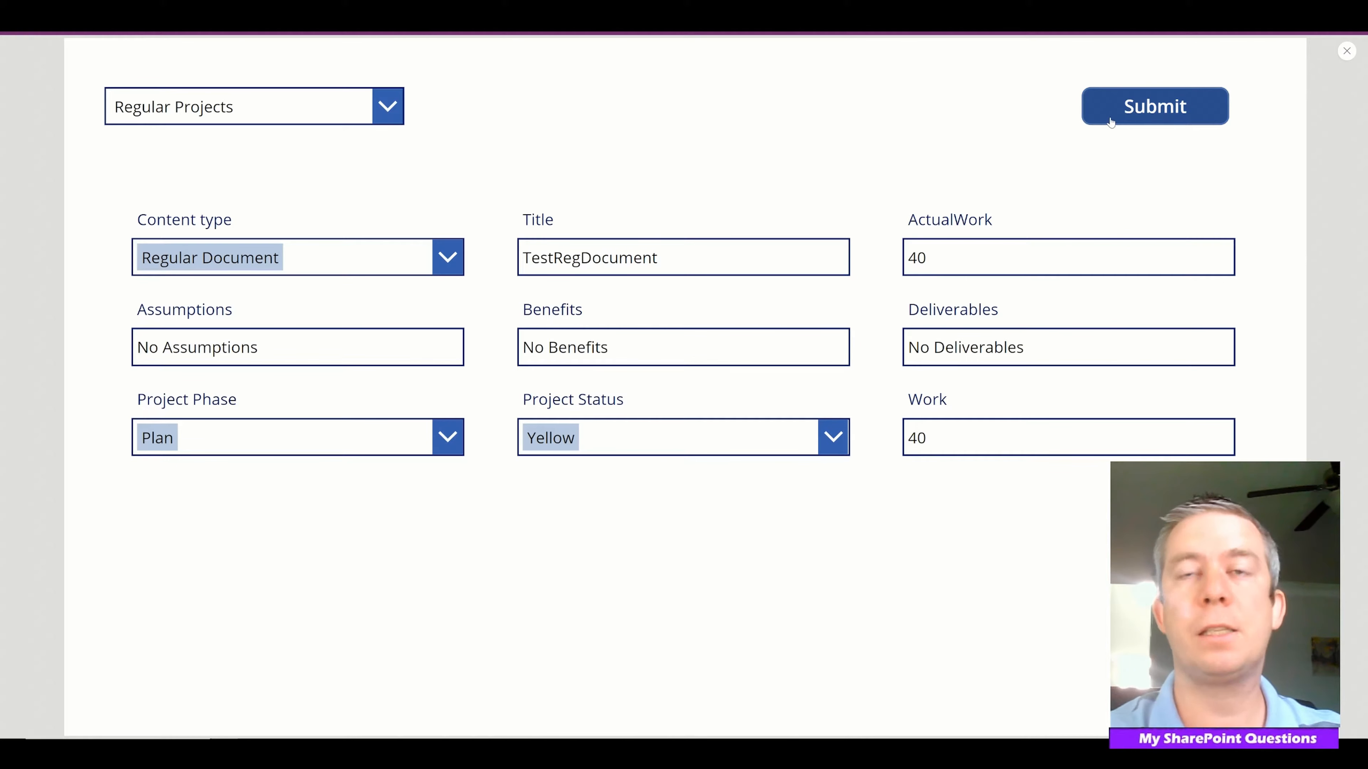
{"action": "left_click", "coordinate": [1154, 106]}
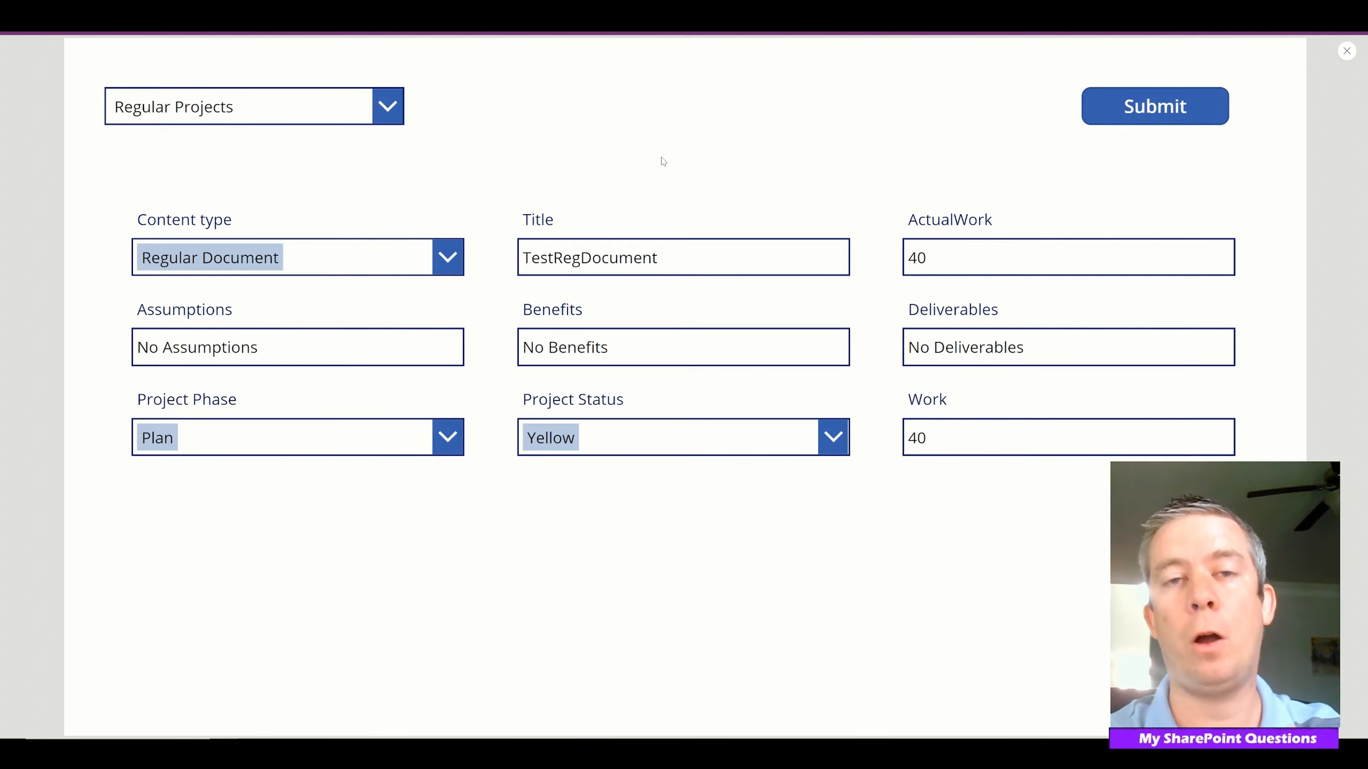
Switch to SharePoint, refresh the ProjectDocuments library to check for the submitted document, and return to the app preview.
{"action": "key", "text": "ctrl+Tab"}
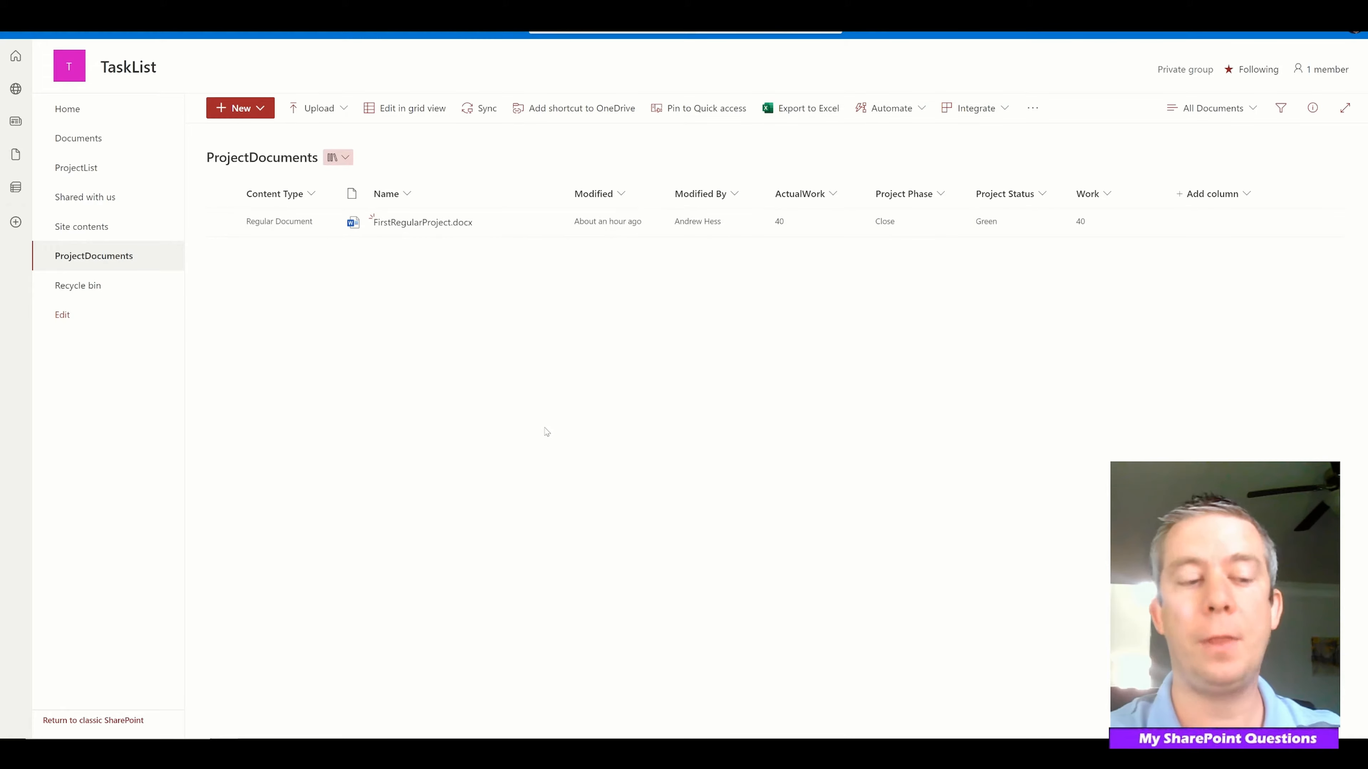
{"action": "key", "text": "F5"}
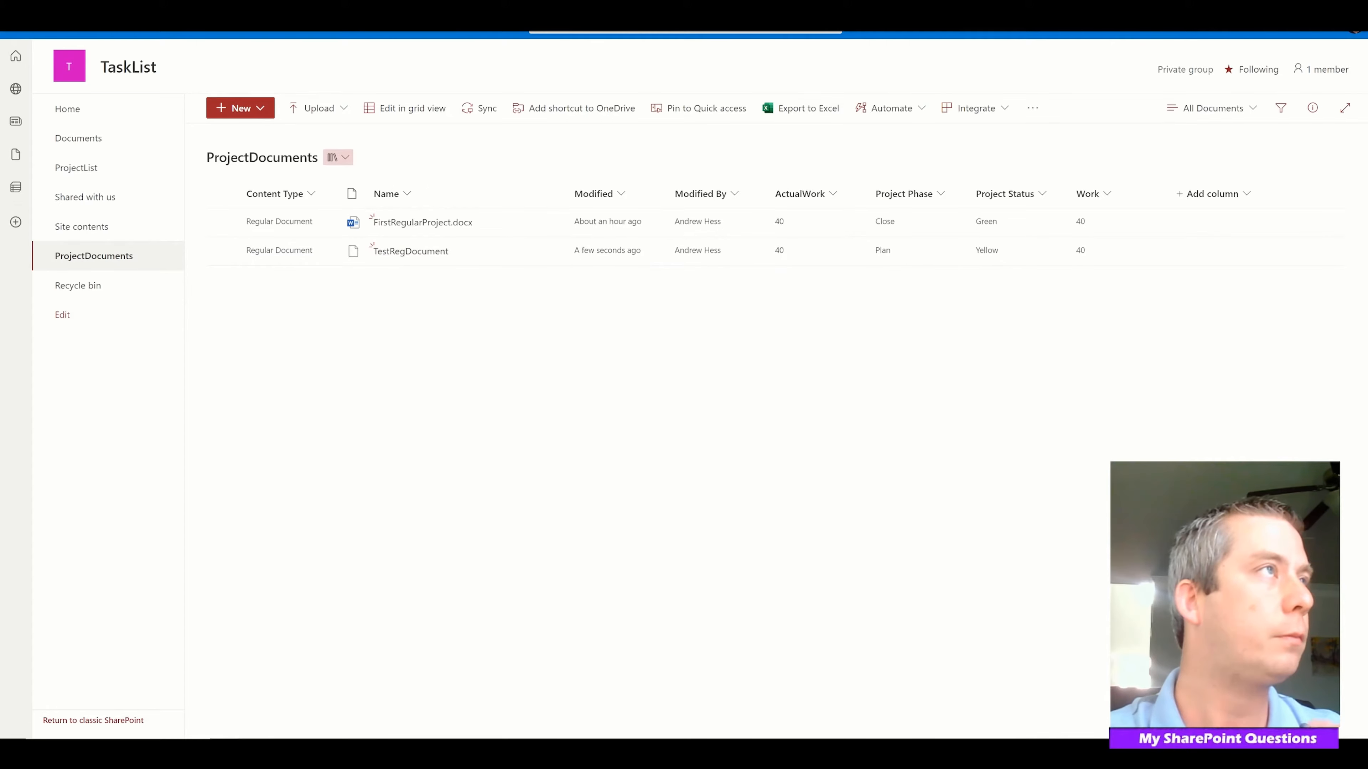
{"action": "key", "text": "ctrl+Tab"}
{"action": "key", "text": "ctrl+Tab"}
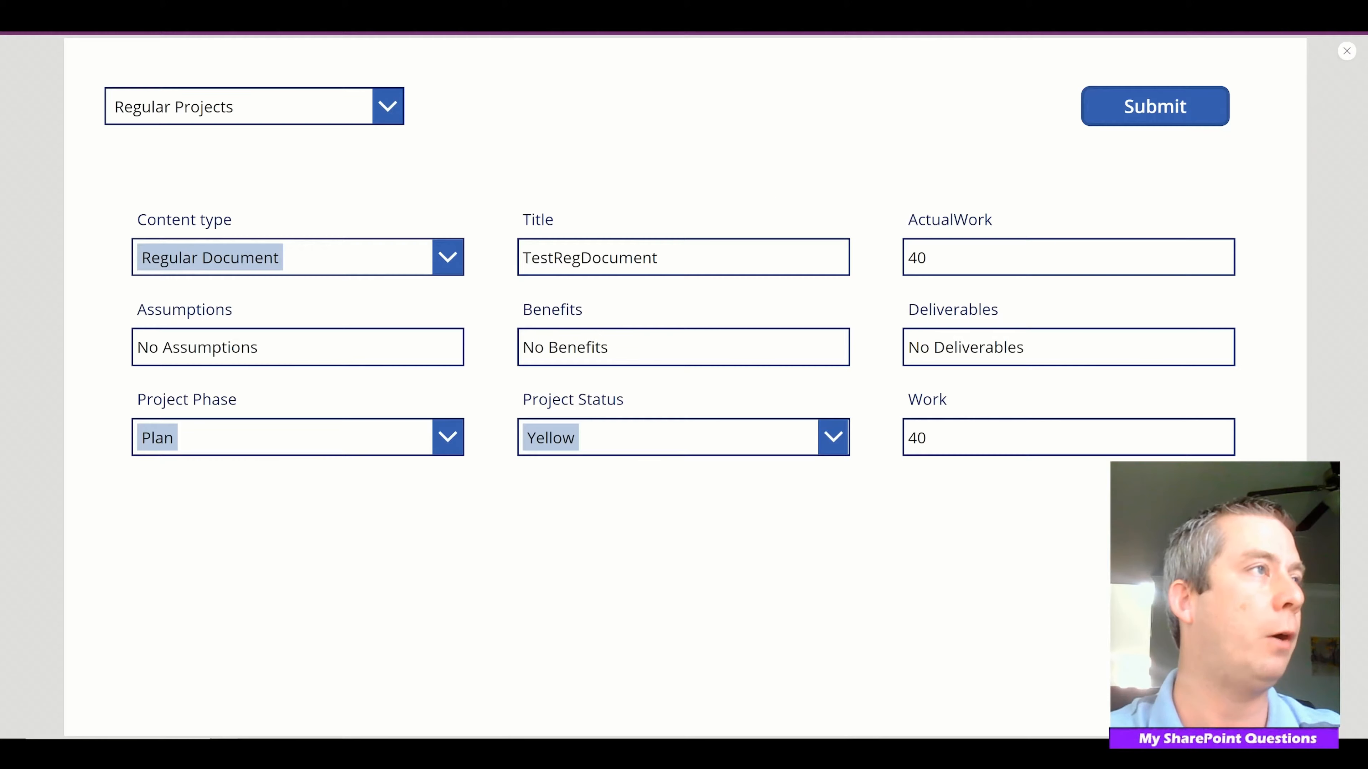
Exit the preview and append & ".docx" to txtRegularTitle.Text in the Submit button's formula.
{"action": "left_click", "coordinate": [1346, 52]}
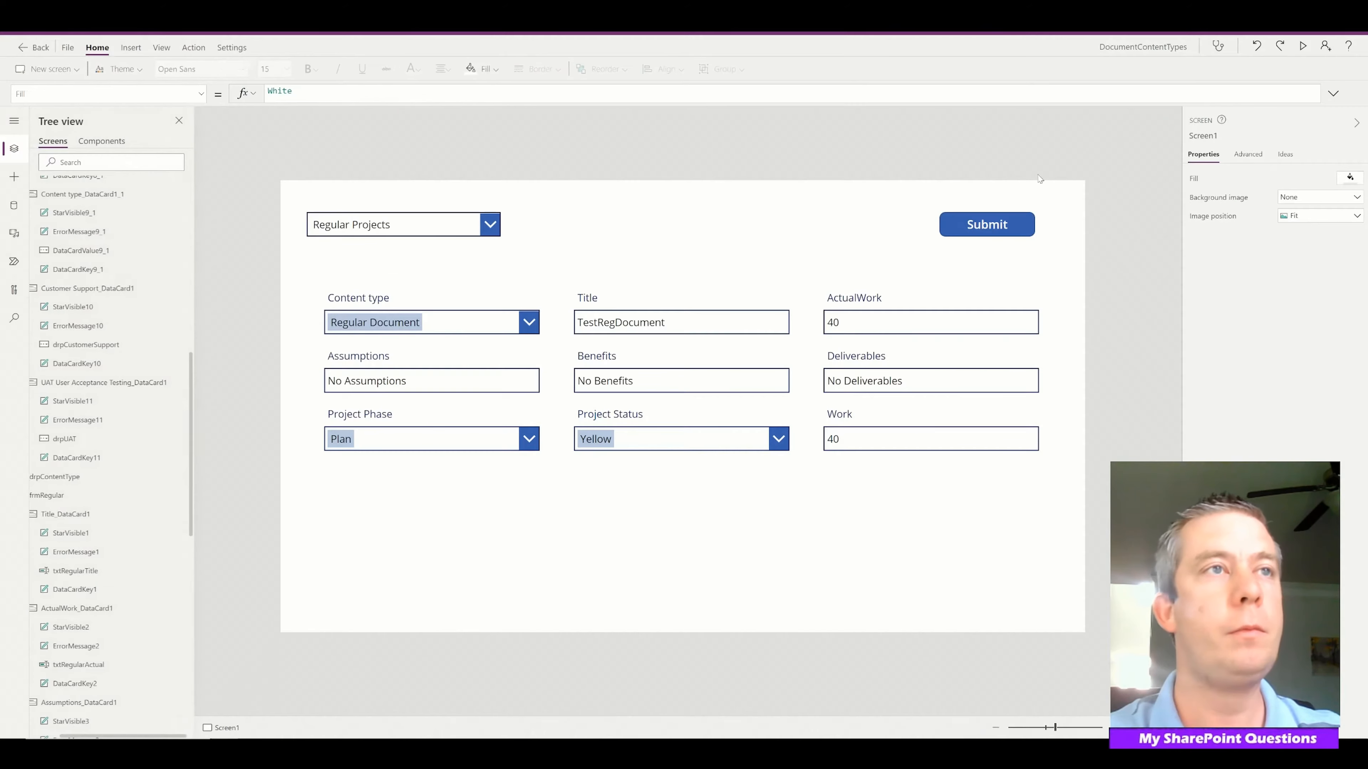
{"action": "left_click", "coordinate": [983, 223]}
{"action": "left_click", "coordinate": [1332, 93]}
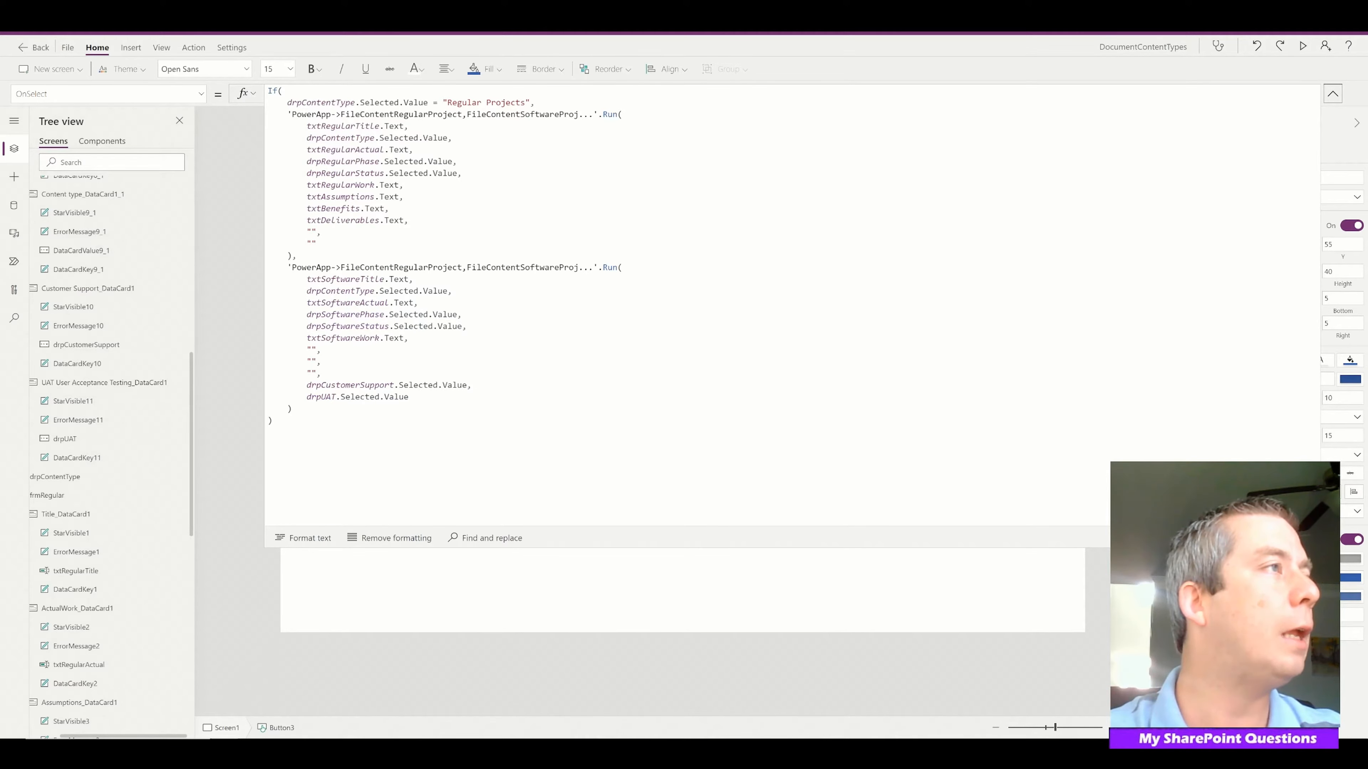
{"action": "left_click", "coordinate": [404, 126]}
{"action": "type", "text": "& \""}
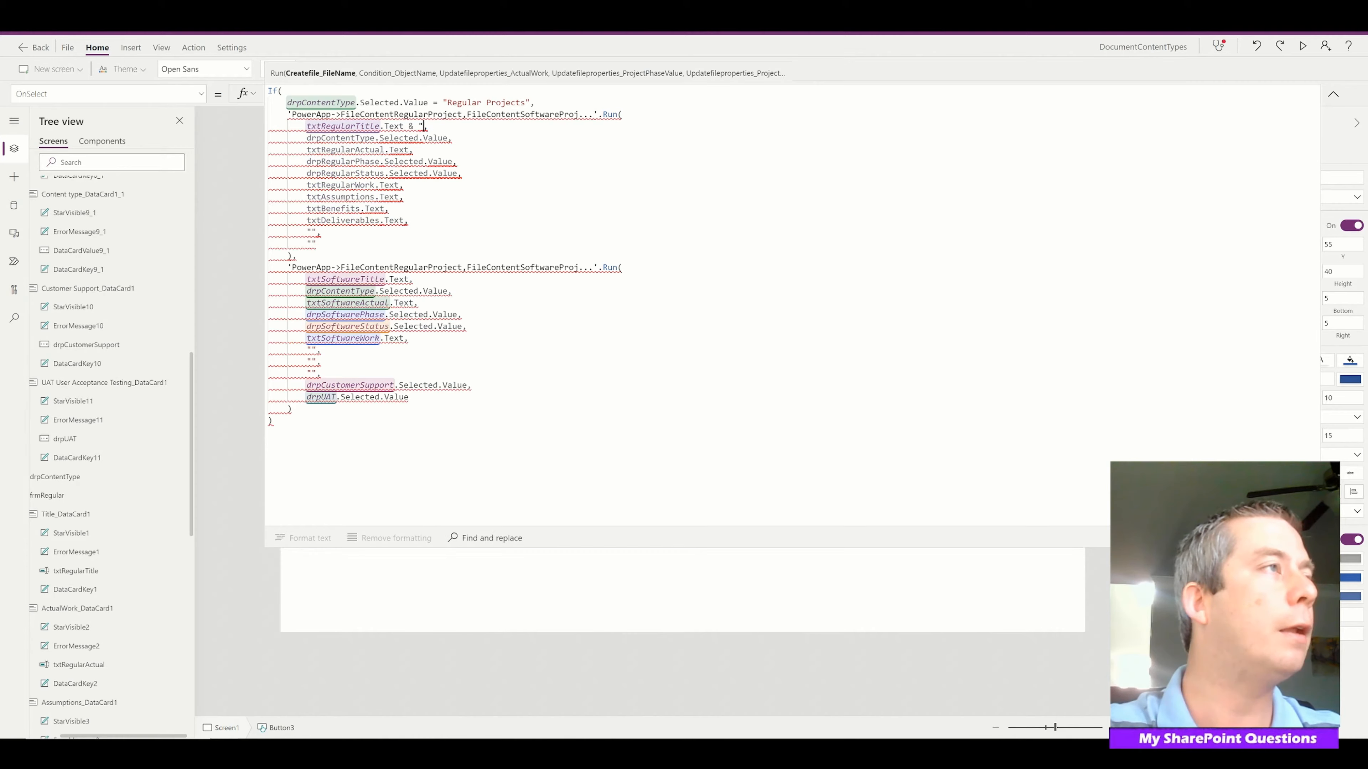
{"action": "type", "text": "."}
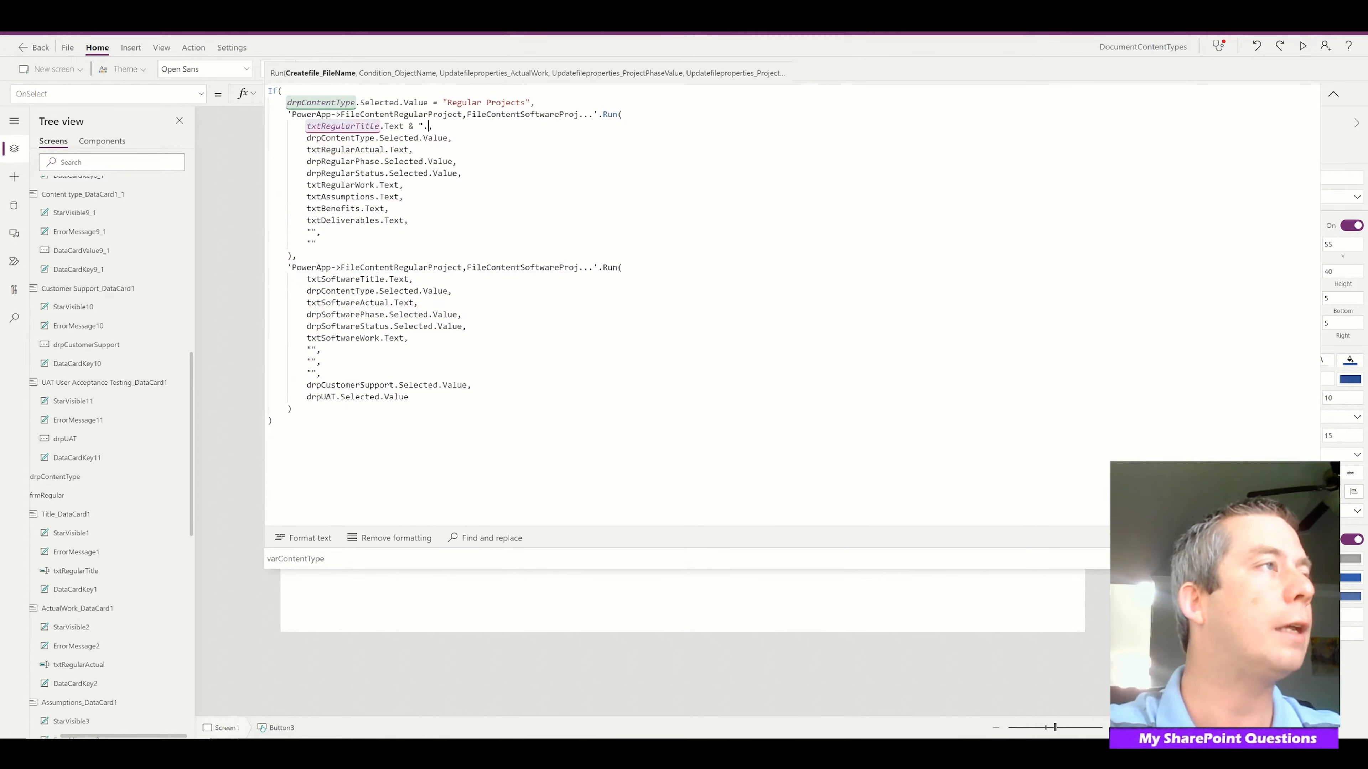
{"action": "type", "text": "docx\""}
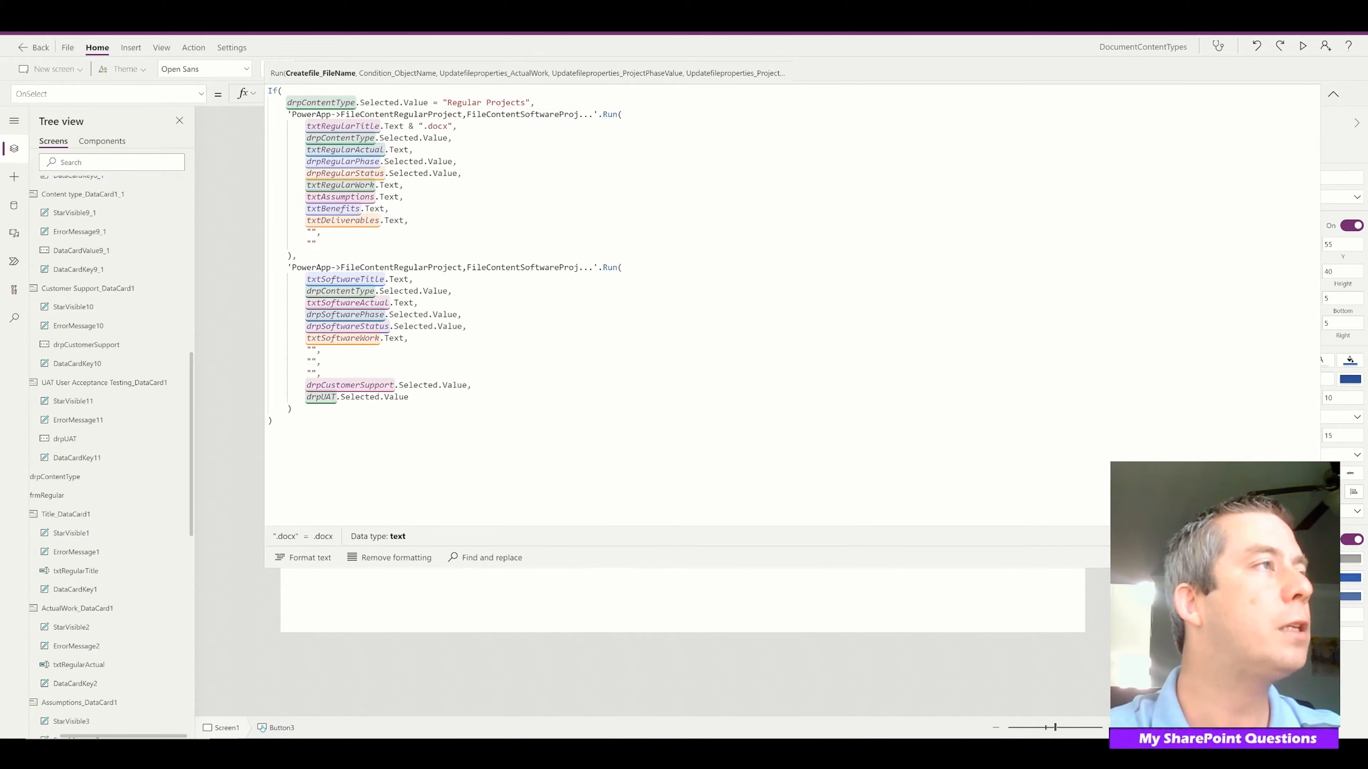
Copy the & ".docx" suffix to txtSoftwareTitle.Text in the second Run call and collapse the formula.
{"action": "key", "text": "shift+Left"}
{"action": "key", "text": "shift+Left"}
{"action": "key", "text": "shift+Left"}
{"action": "key", "text": "shift+Left"}
{"action": "key", "text": "shift+Left"}
{"action": "key", "text": "shift+Left"}
{"action": "key", "text": "shift+Left"}
{"action": "key", "text": "shift+Left"}
{"action": "key", "text": "shift+Left"}
{"action": "key", "text": "ctrl+c"}
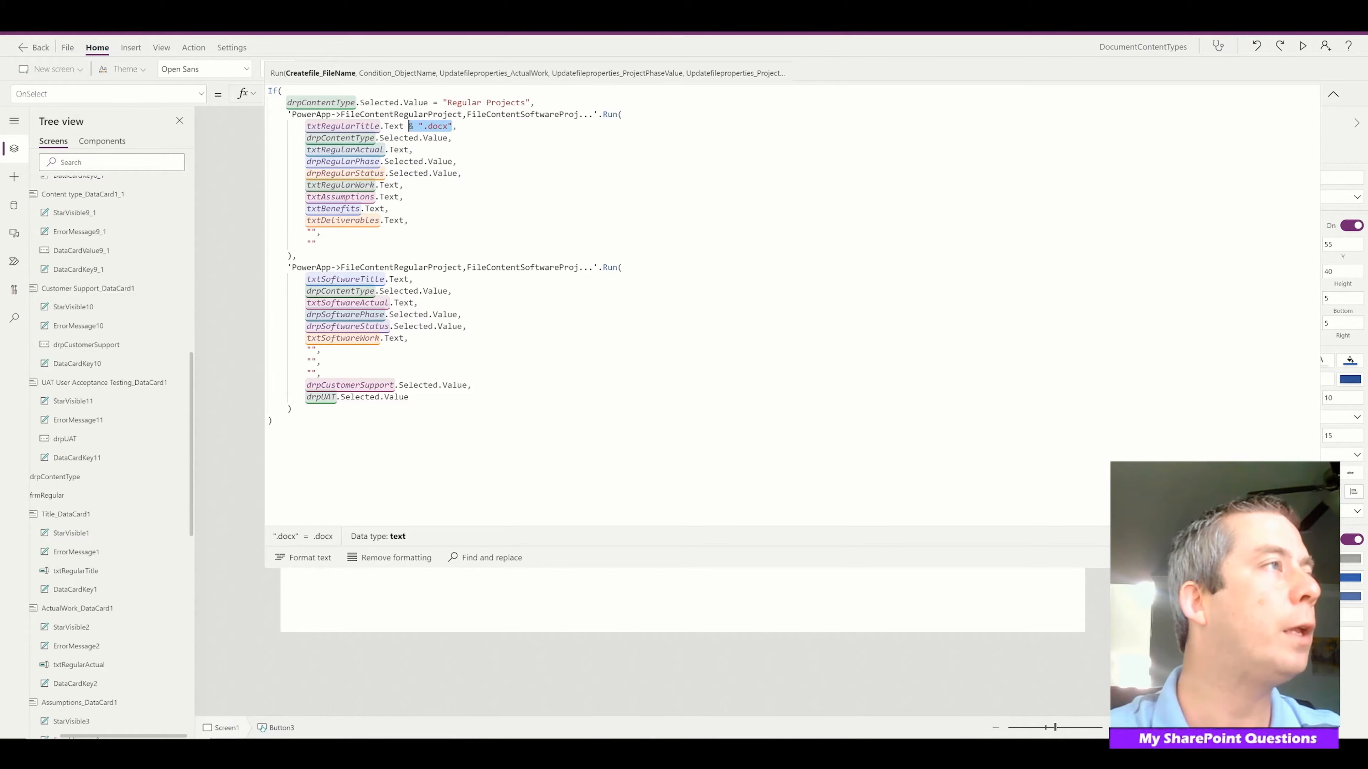
{"action": "left_click", "coordinate": [408, 279]}
{"action": "key", "text": "ctrl+v"}
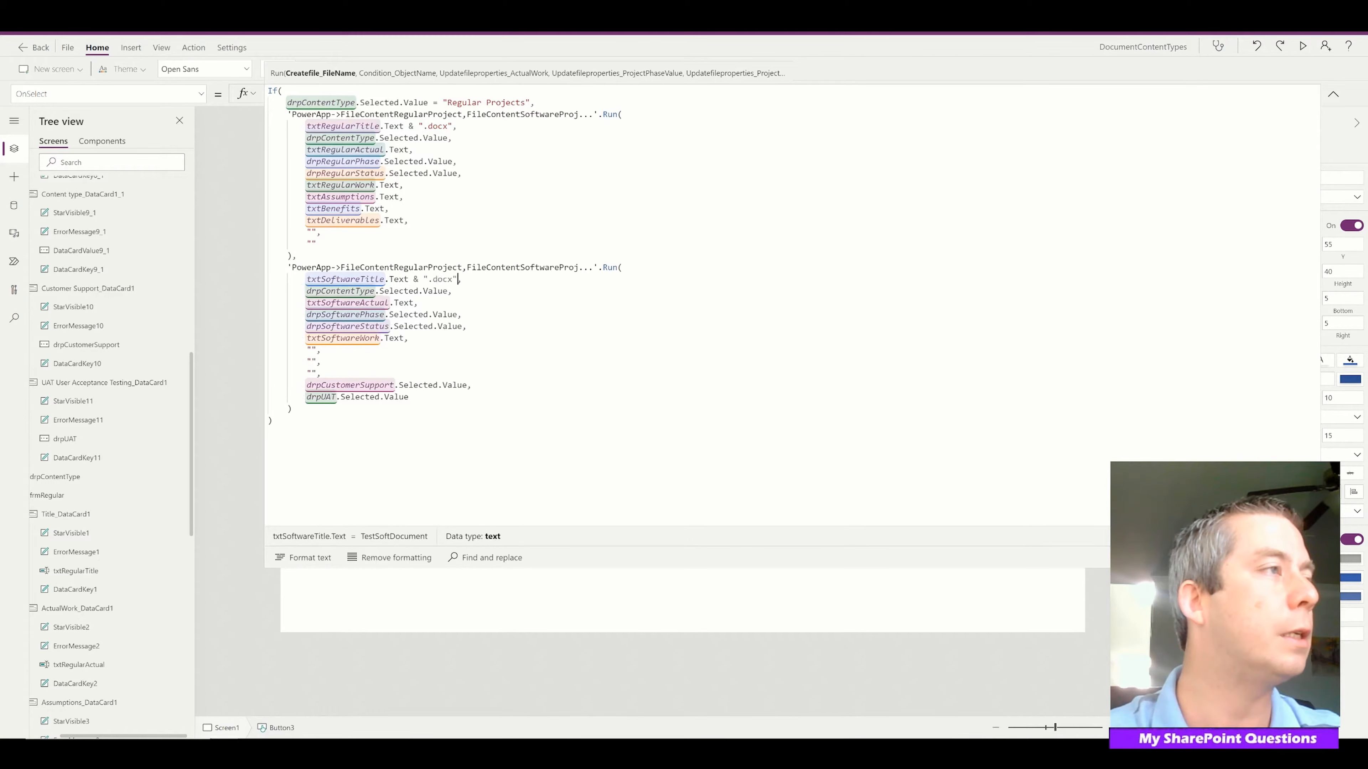
{"action": "left_click", "coordinate": [1334, 95]}
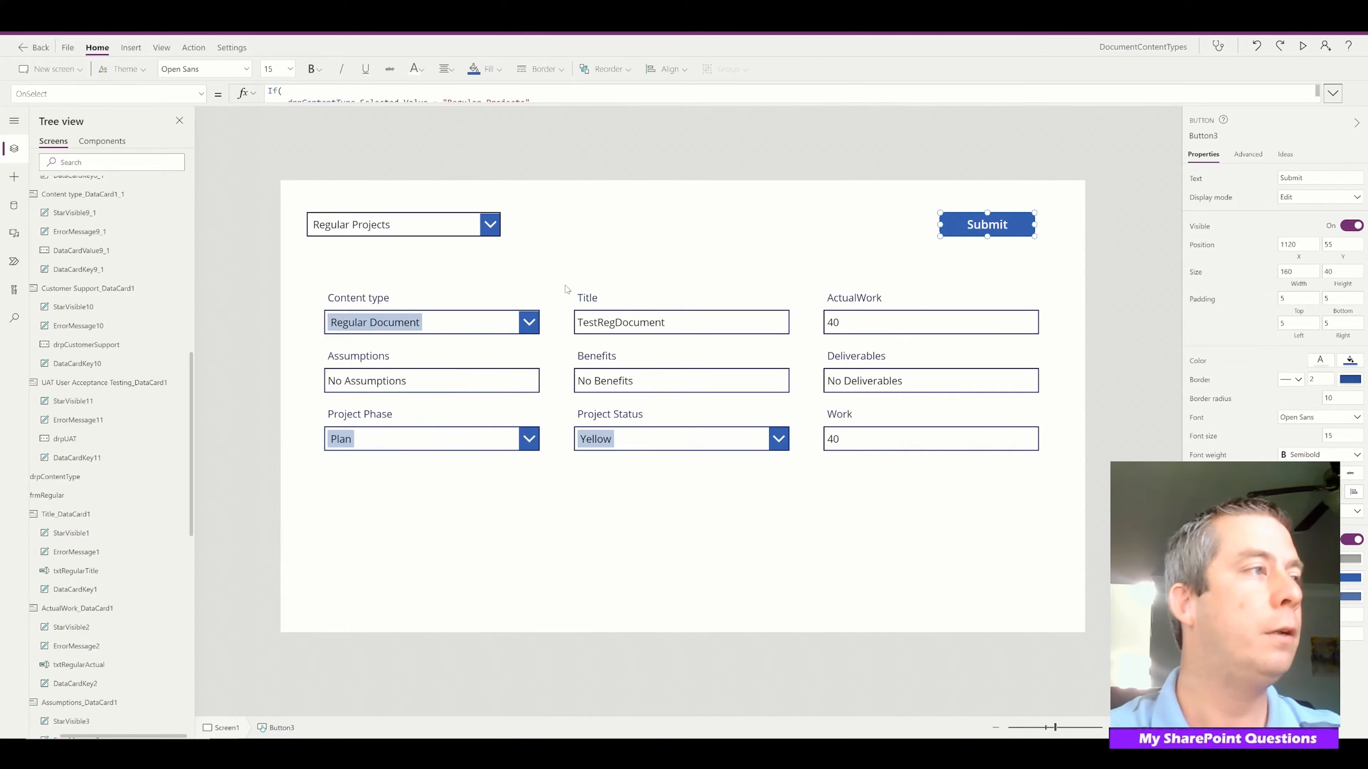
Preview the app, change the Title to TestRegDocument2 and submit the form.
{"action": "left_click", "coordinate": [1302, 46]}
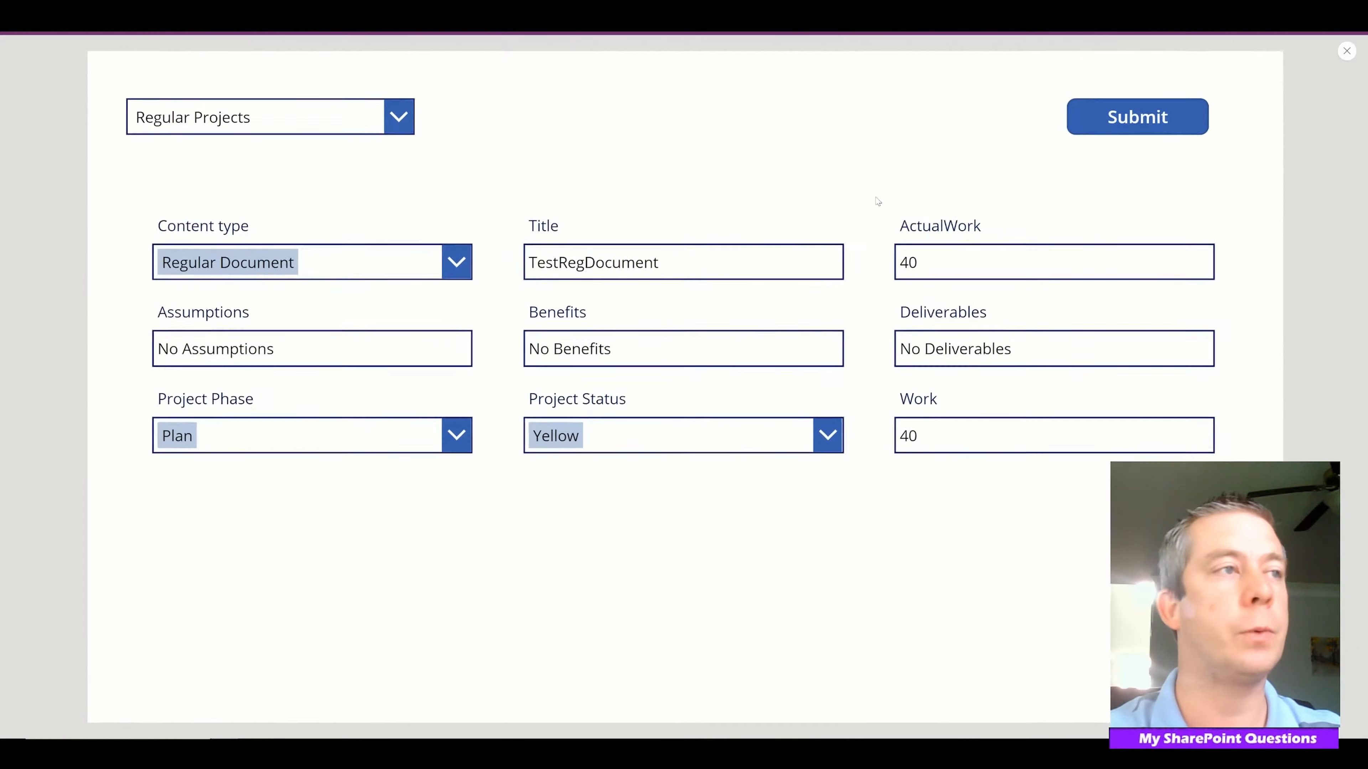
{"action": "type", "text": "2"}
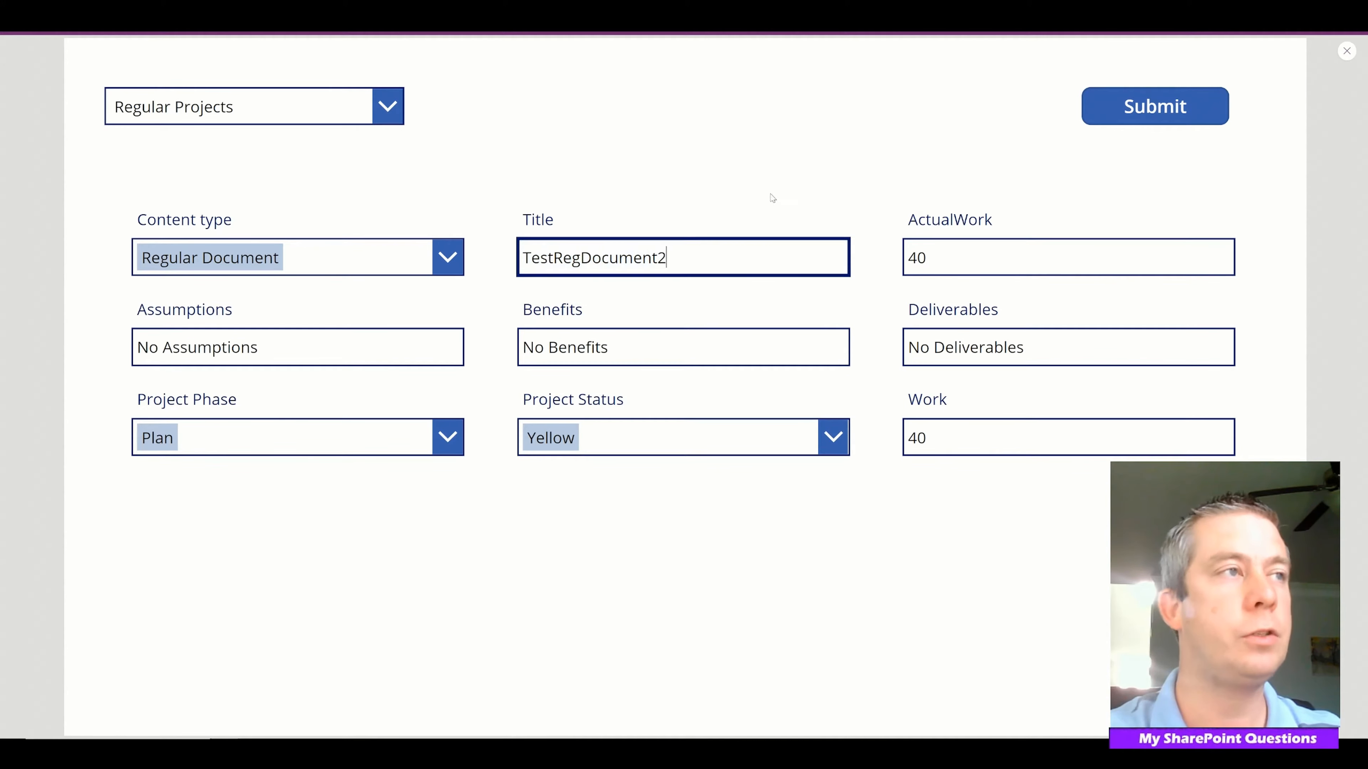
{"action": "left_click", "coordinate": [1128, 110]}
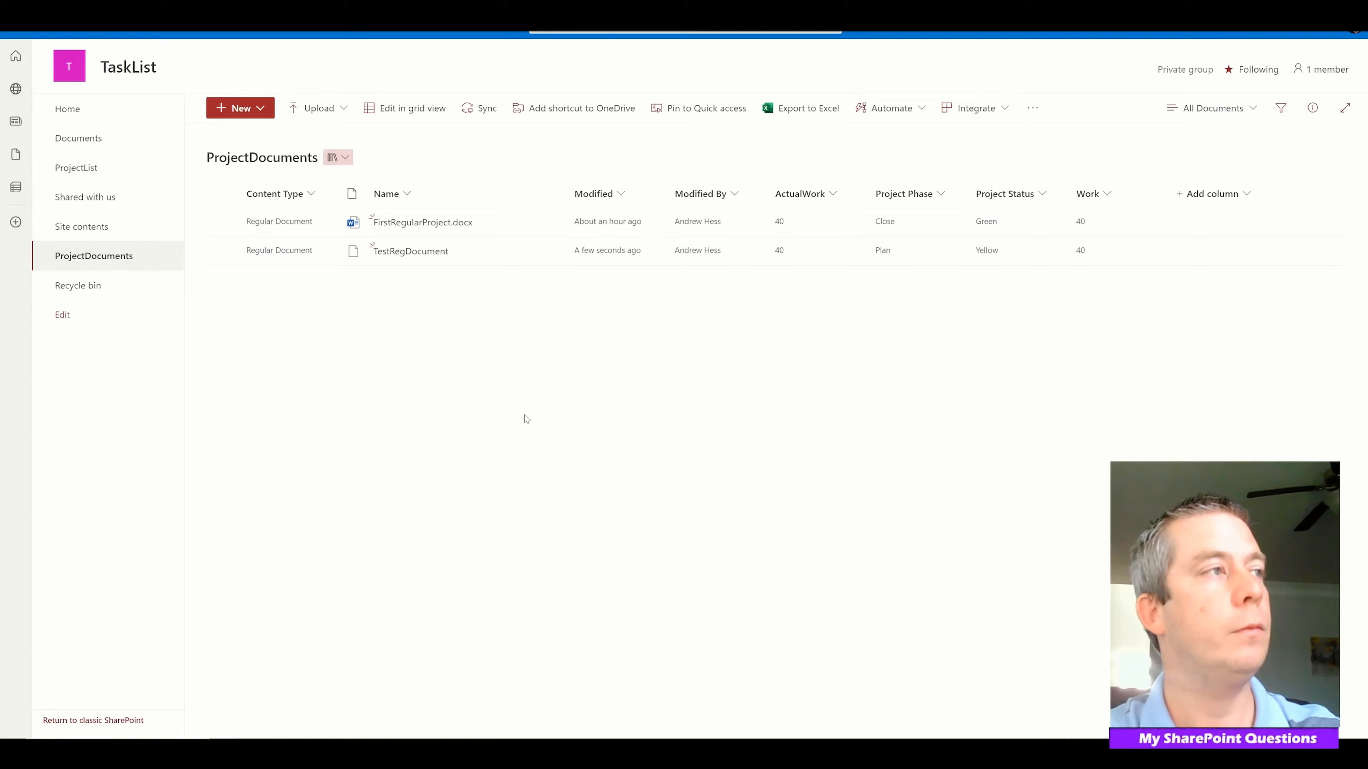
Refresh the ProjectDocuments library and review the contents of TestRegDocument2.docx in Word.
{"action": "key", "text": "F5"}
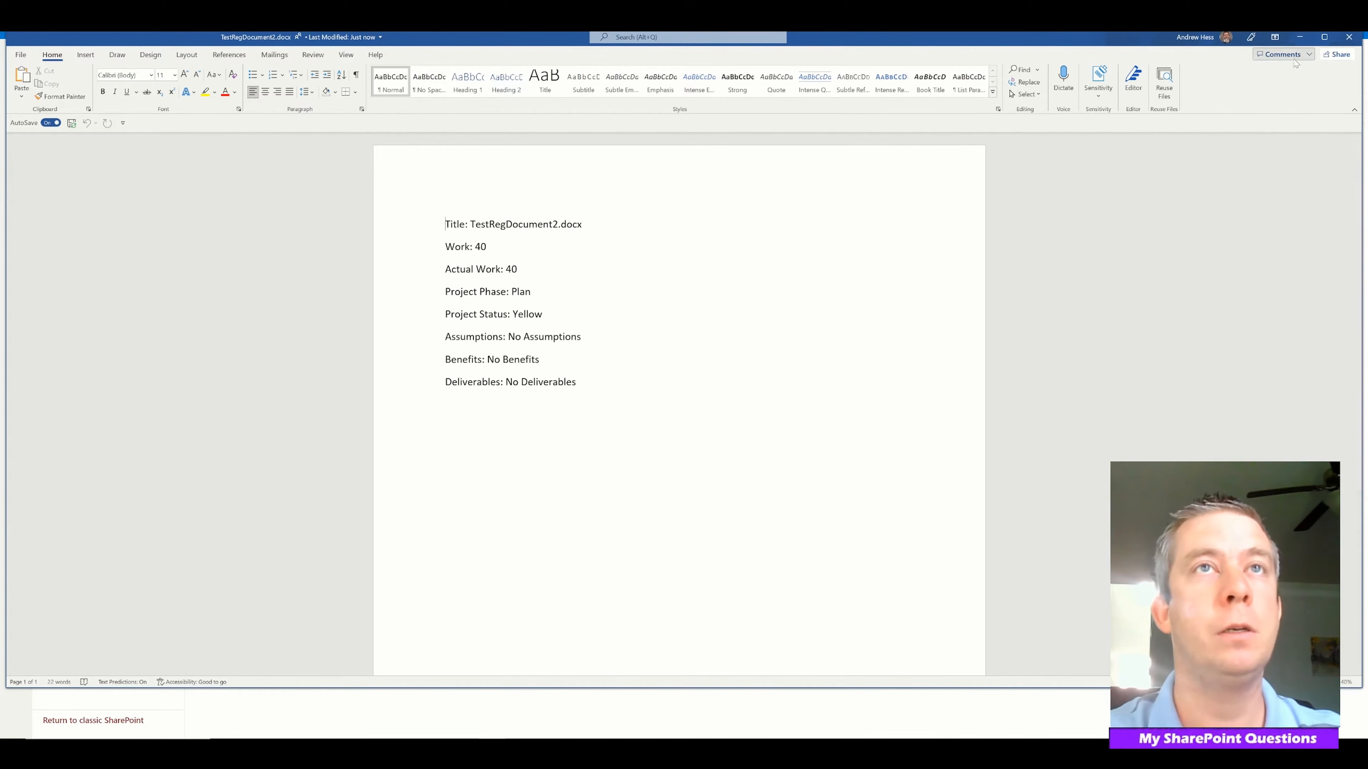
{"action": "left_click", "coordinate": [1349, 37]}
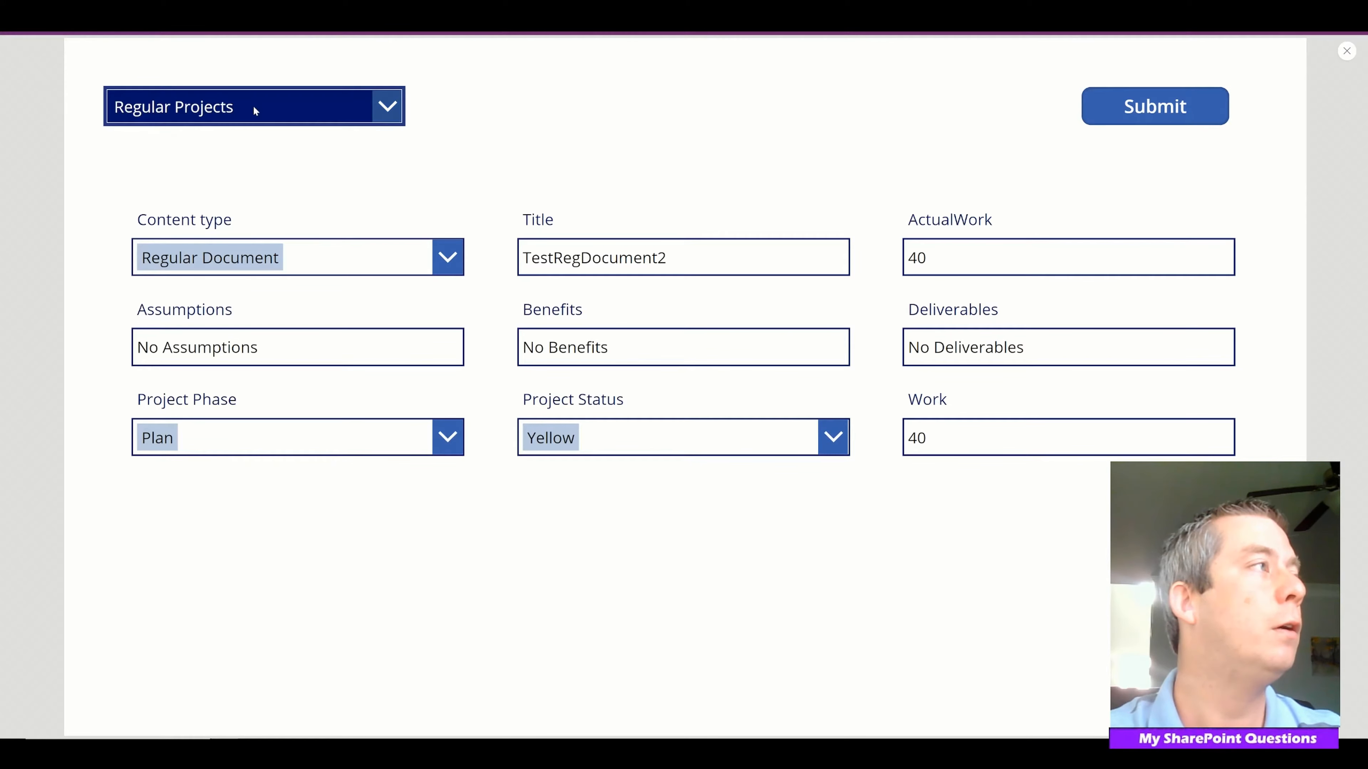
Switch the app's project type to Software Projects, and set the Title to TestSoftDocument2 and ActualWork to 60.
{"action": "left_click", "coordinate": [253, 105]}
{"action": "left_click", "coordinate": [186, 183]}
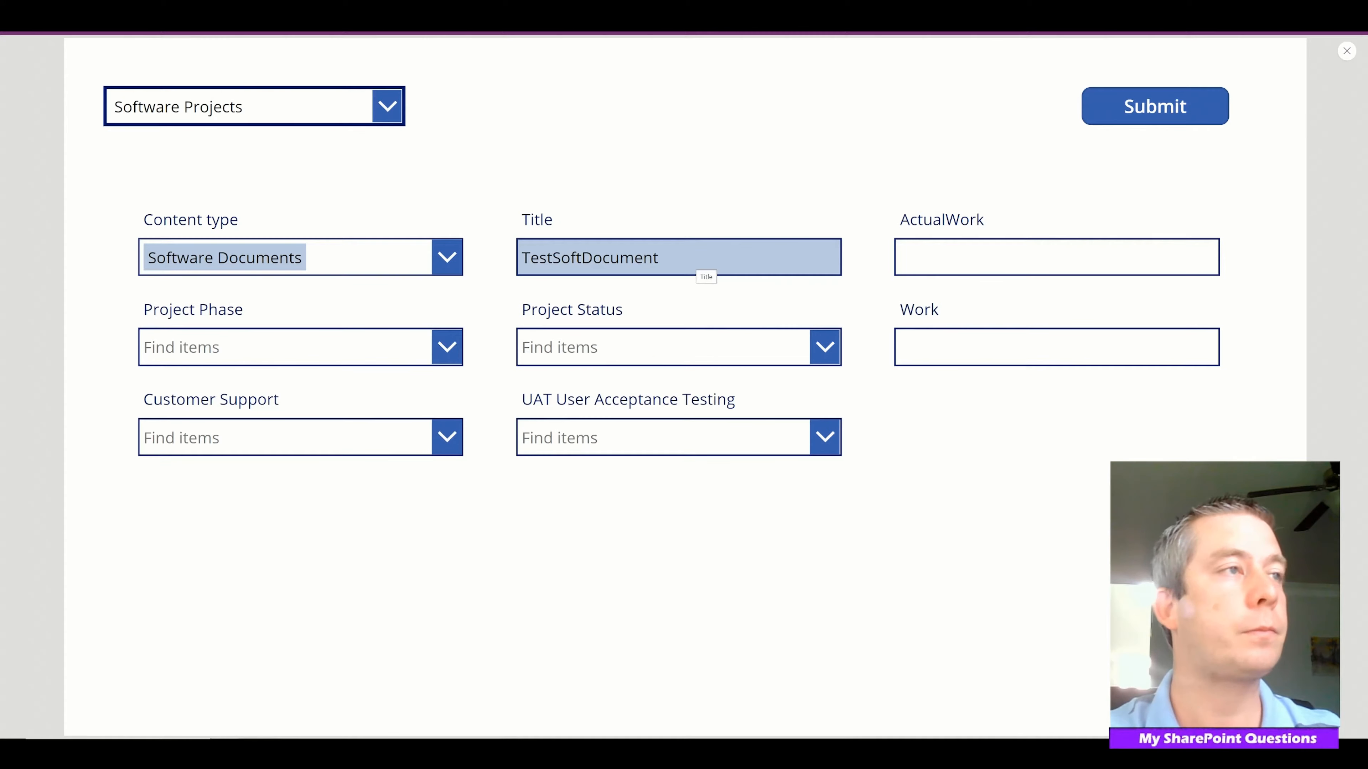
{"action": "left_click", "coordinate": [703, 268]}
{"action": "type", "text": "2"}
{"action": "left_click", "coordinate": [919, 245]}
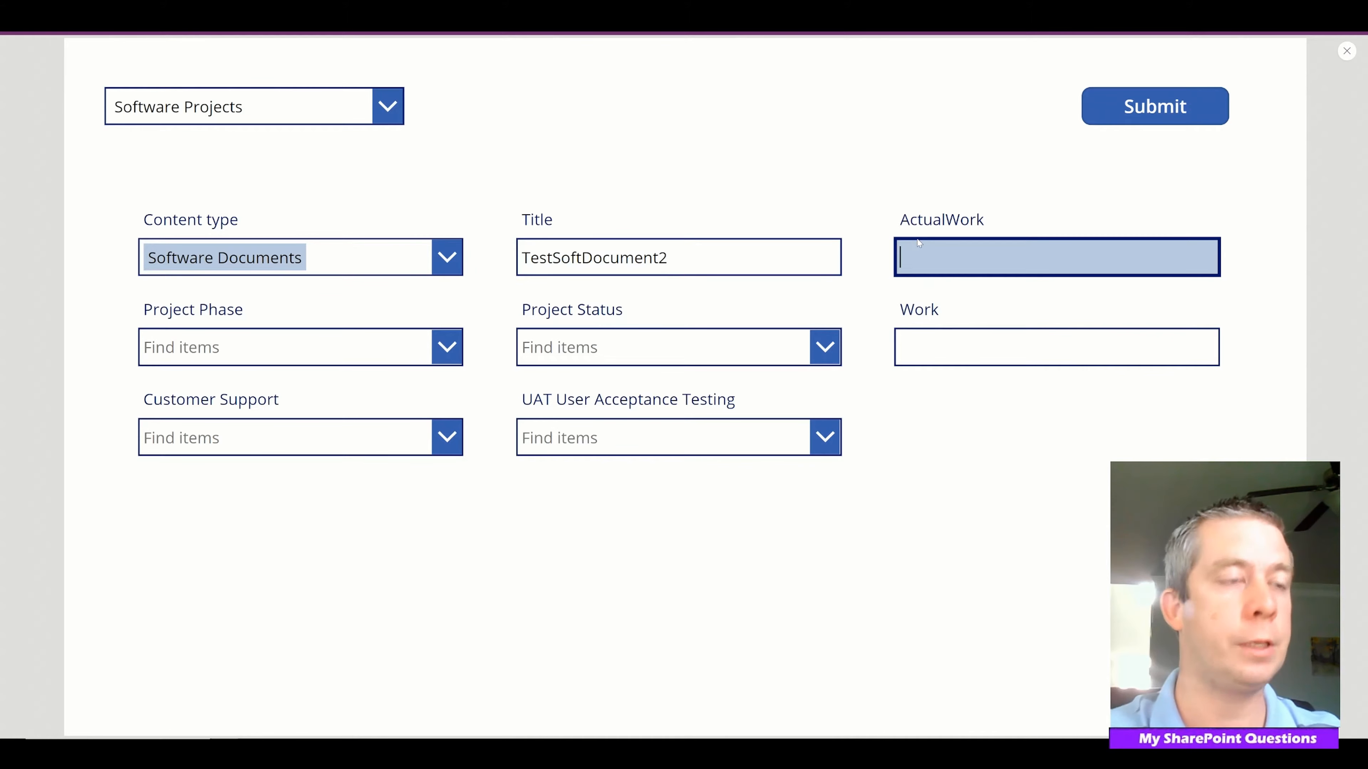
{"action": "type", "text": "60"}
Set the Project Phase to Close, the Project Status to Green and Work to 60.
{"action": "left_click", "coordinate": [321, 345]}
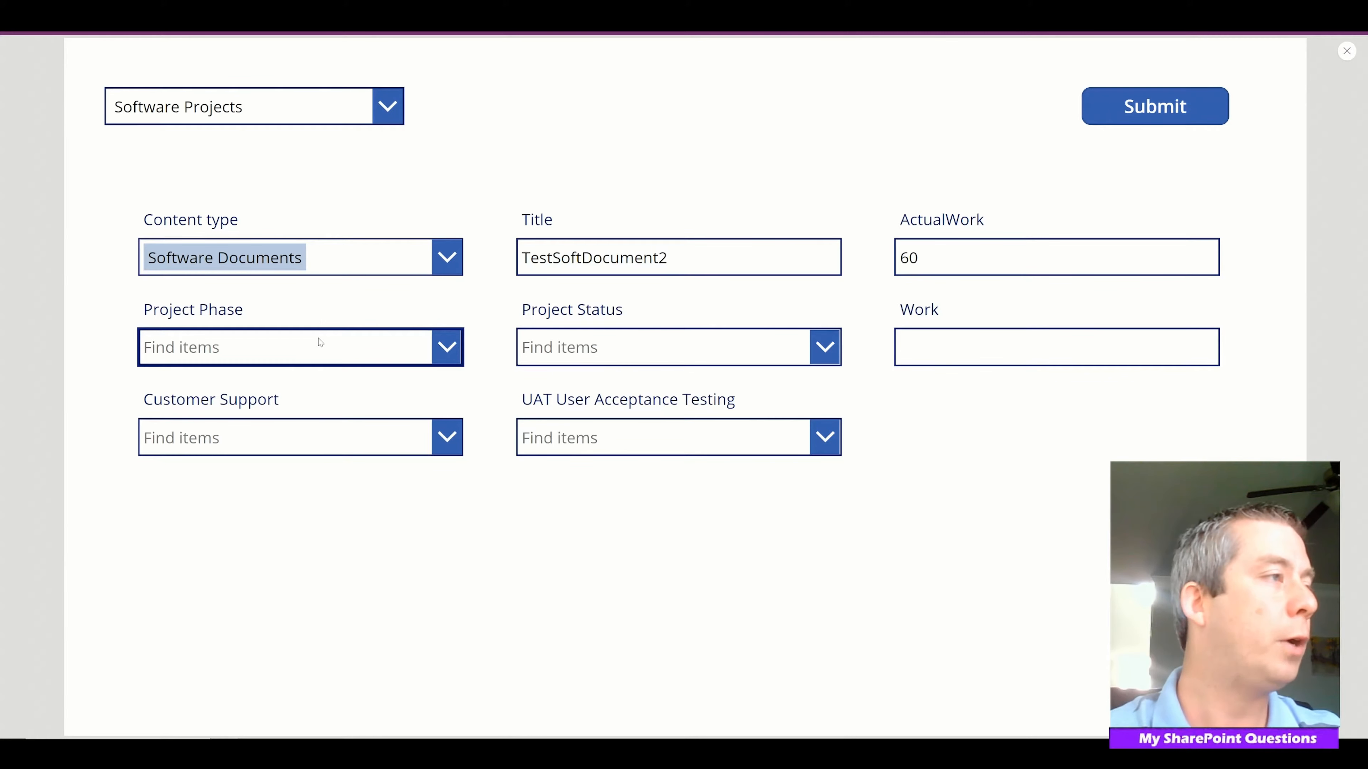
{"action": "left_click", "coordinate": [216, 583]}
{"action": "left_click", "coordinate": [700, 348]}
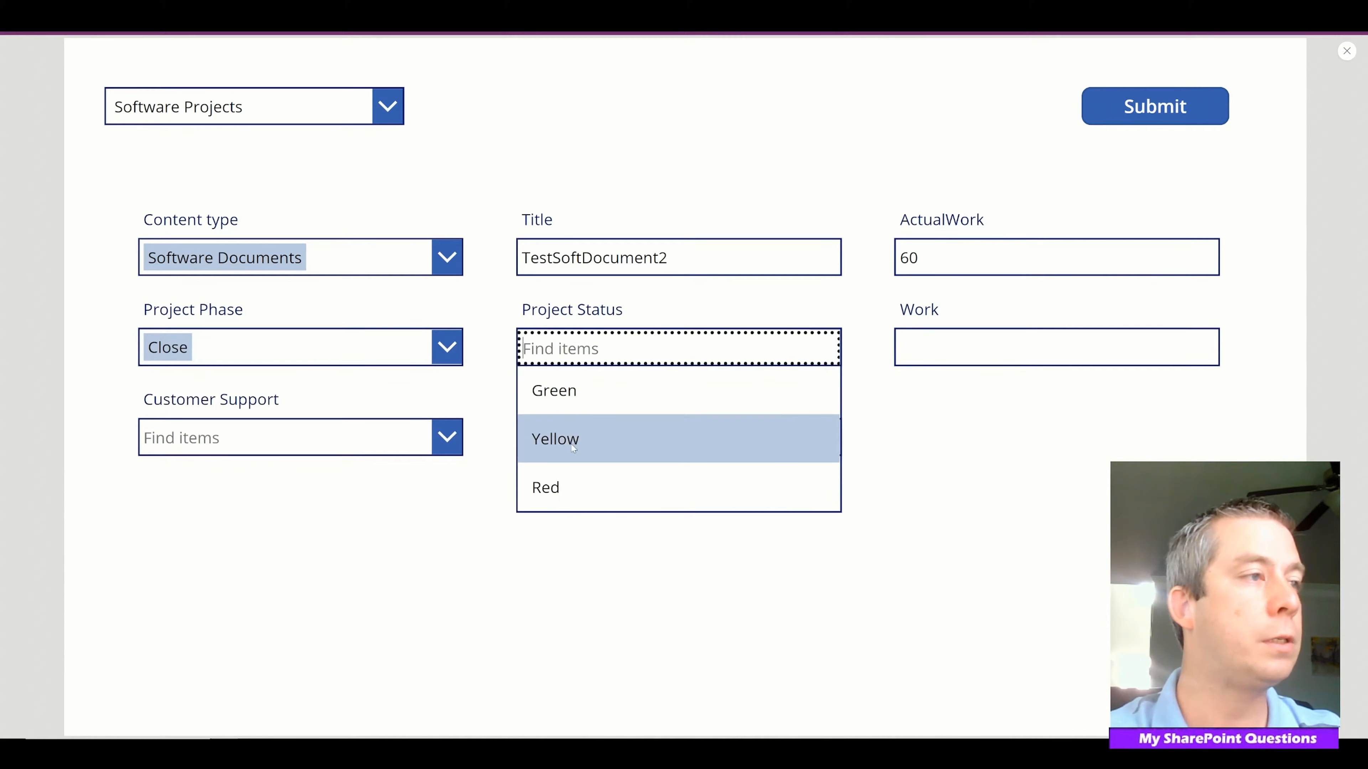
{"action": "left_click", "coordinate": [730, 389]}
{"action": "key", "text": "Tab"}
{"action": "type", "text": "60"}
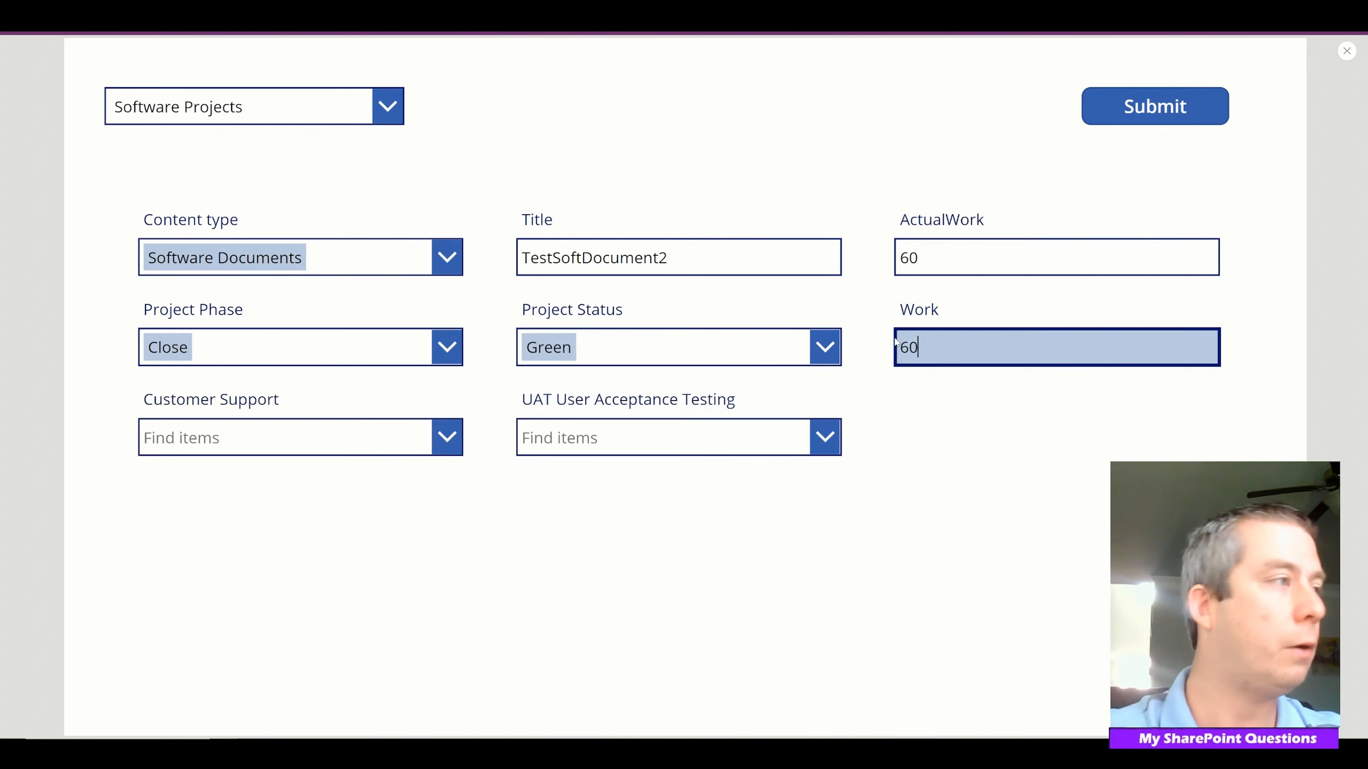
Set Customer Support to True and UAT User Acceptance Testing to Testing, and submit the form.
{"action": "left_click", "coordinate": [323, 438]}
{"action": "left_click", "coordinate": [225, 482]}
{"action": "left_click", "coordinate": [646, 437]}
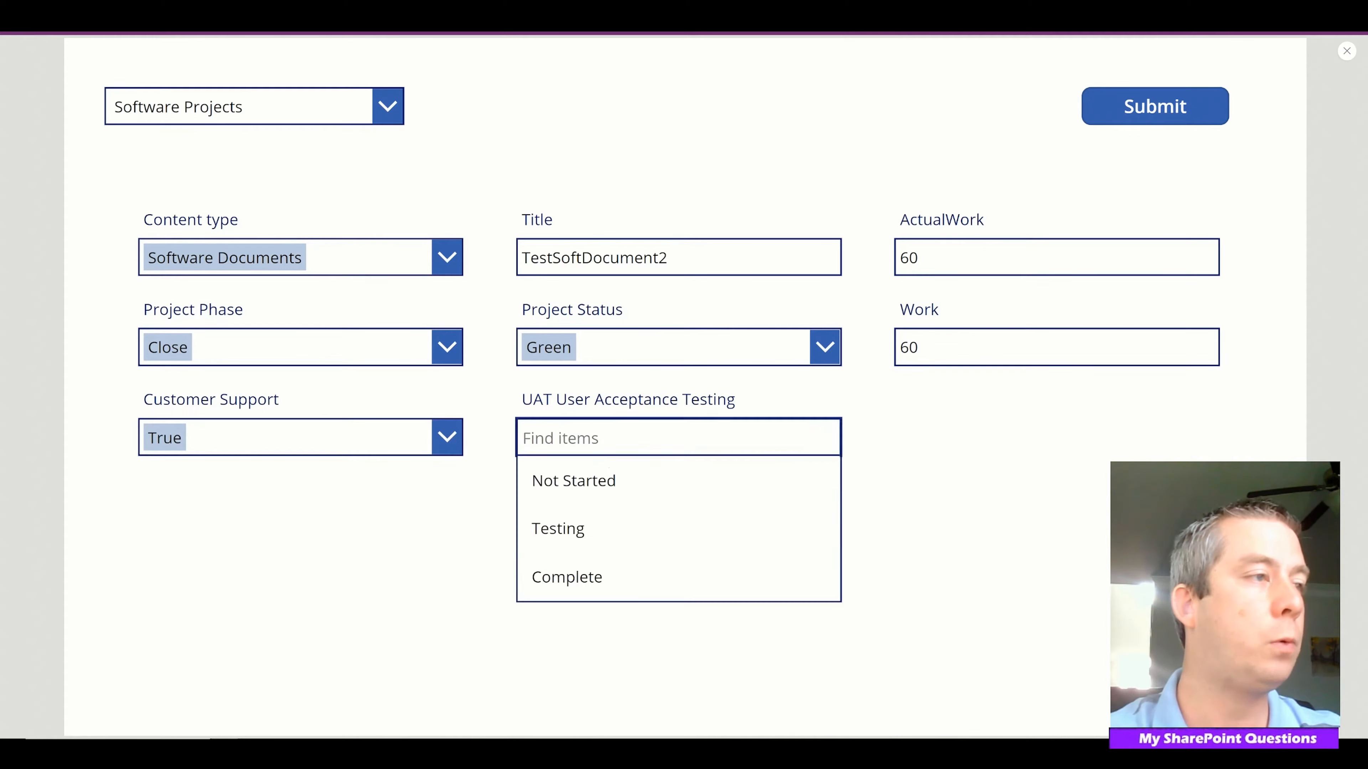
{"action": "left_click", "coordinate": [586, 529]}
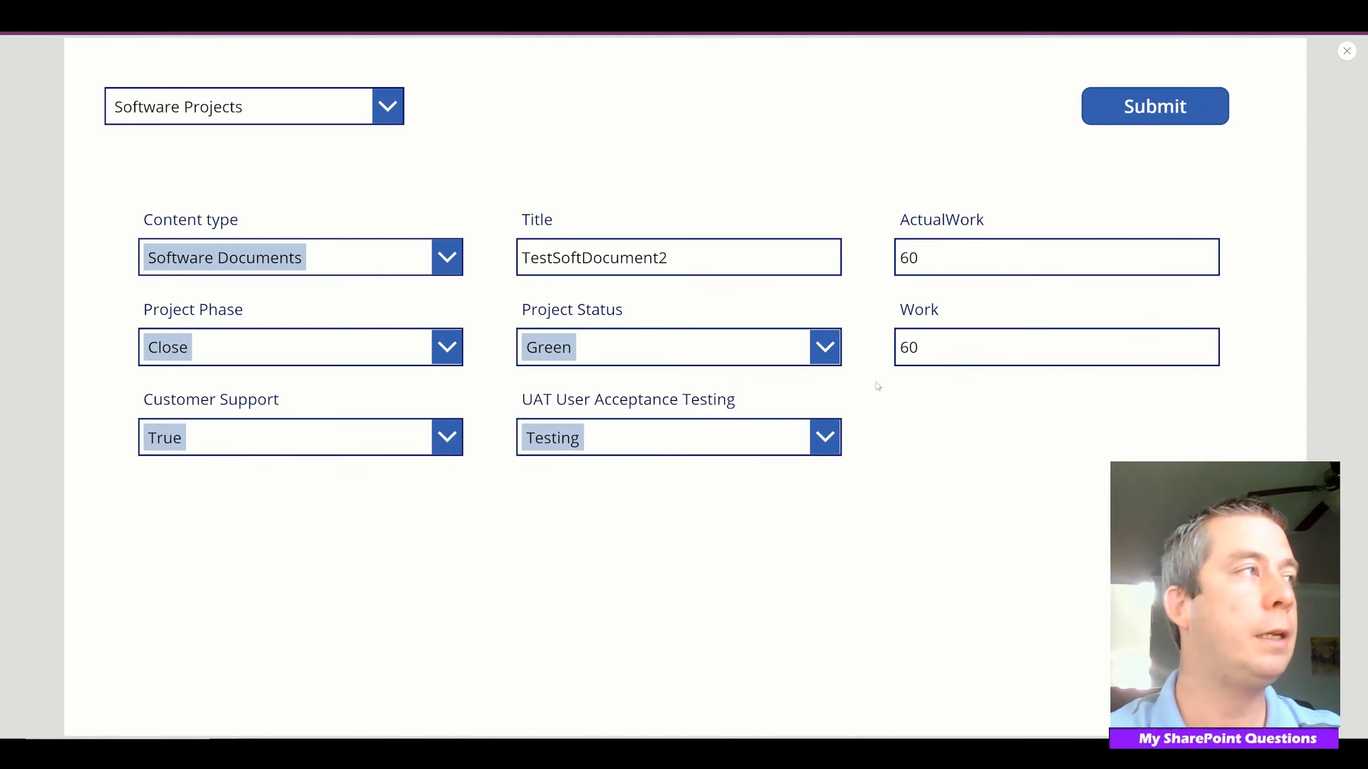
{"action": "left_click", "coordinate": [1147, 124]}
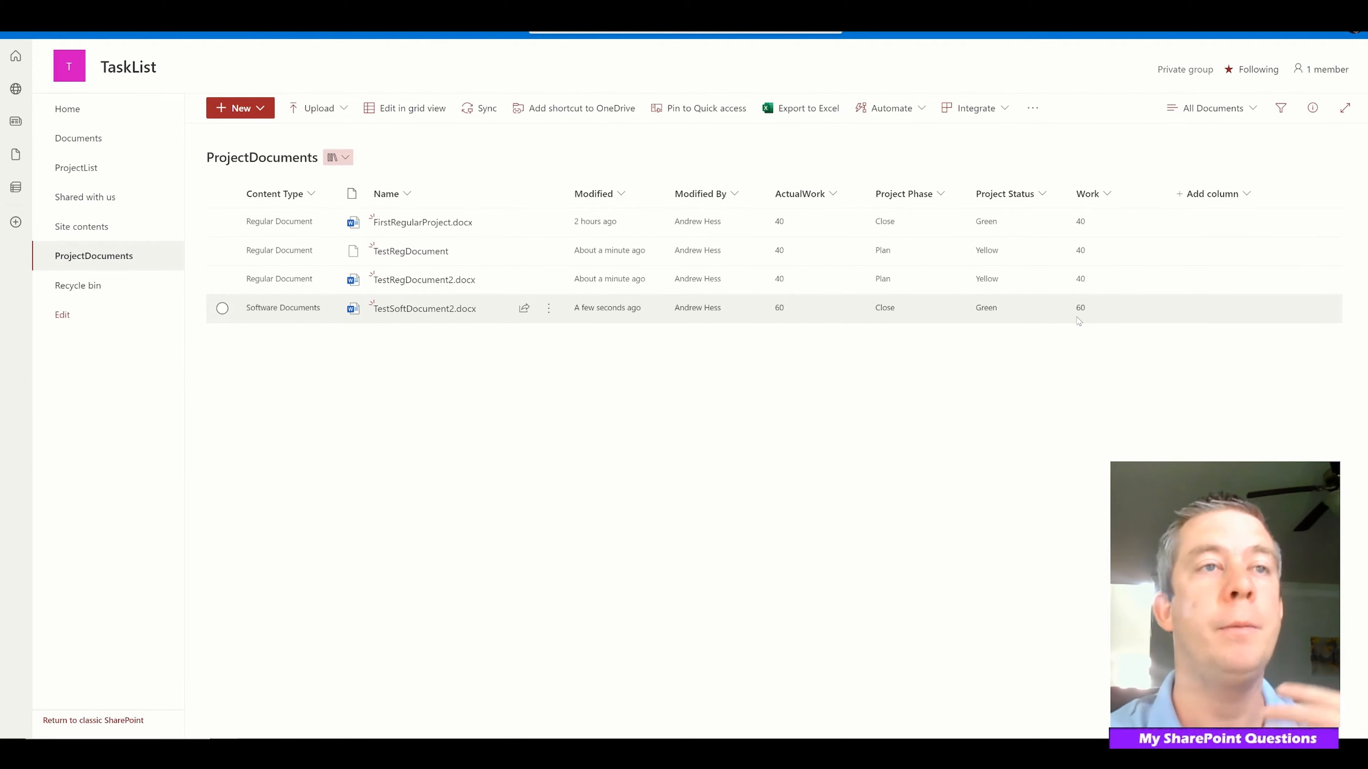
Open TestSoftDocument2.docx from the ProjectDocuments library, change its Work value to 50 and close the document.
{"action": "left_click", "coordinate": [425, 309]}
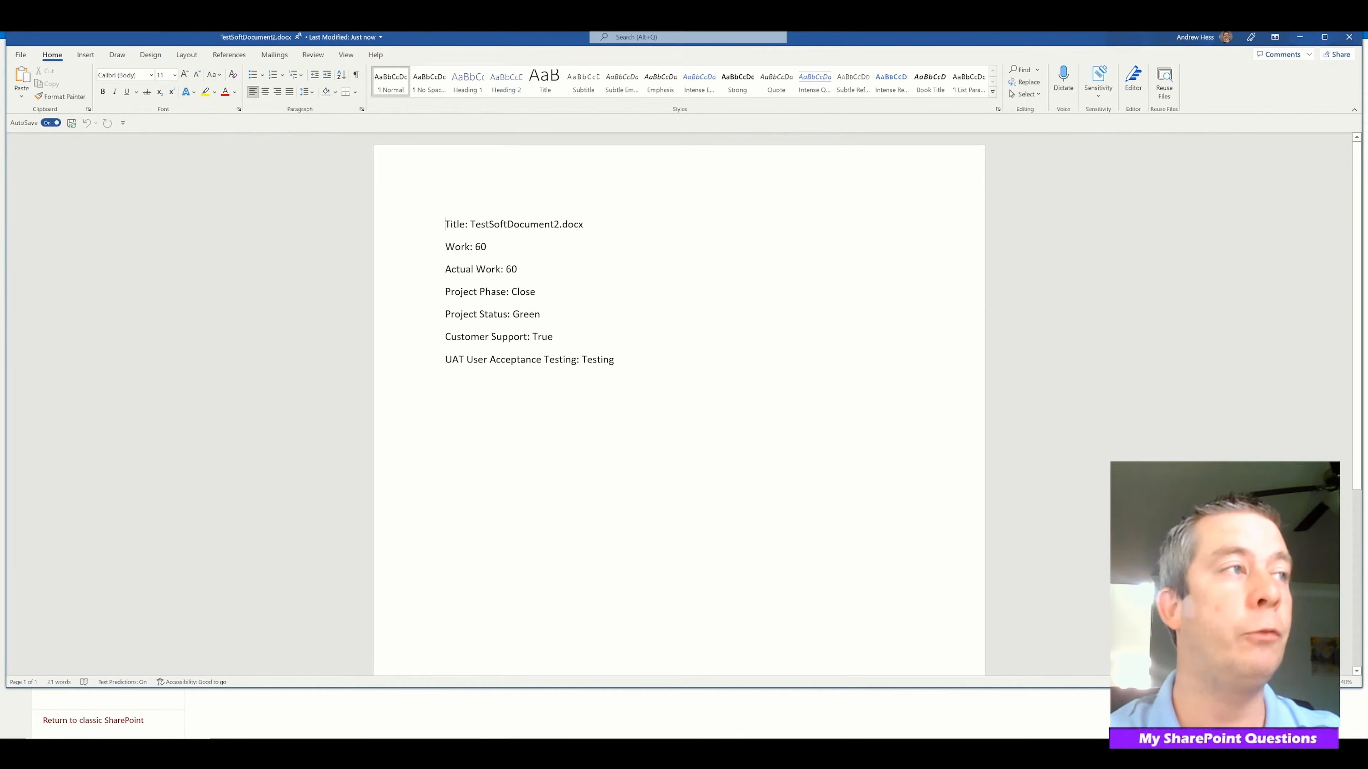
{"action": "left_click", "coordinate": [481, 248]}
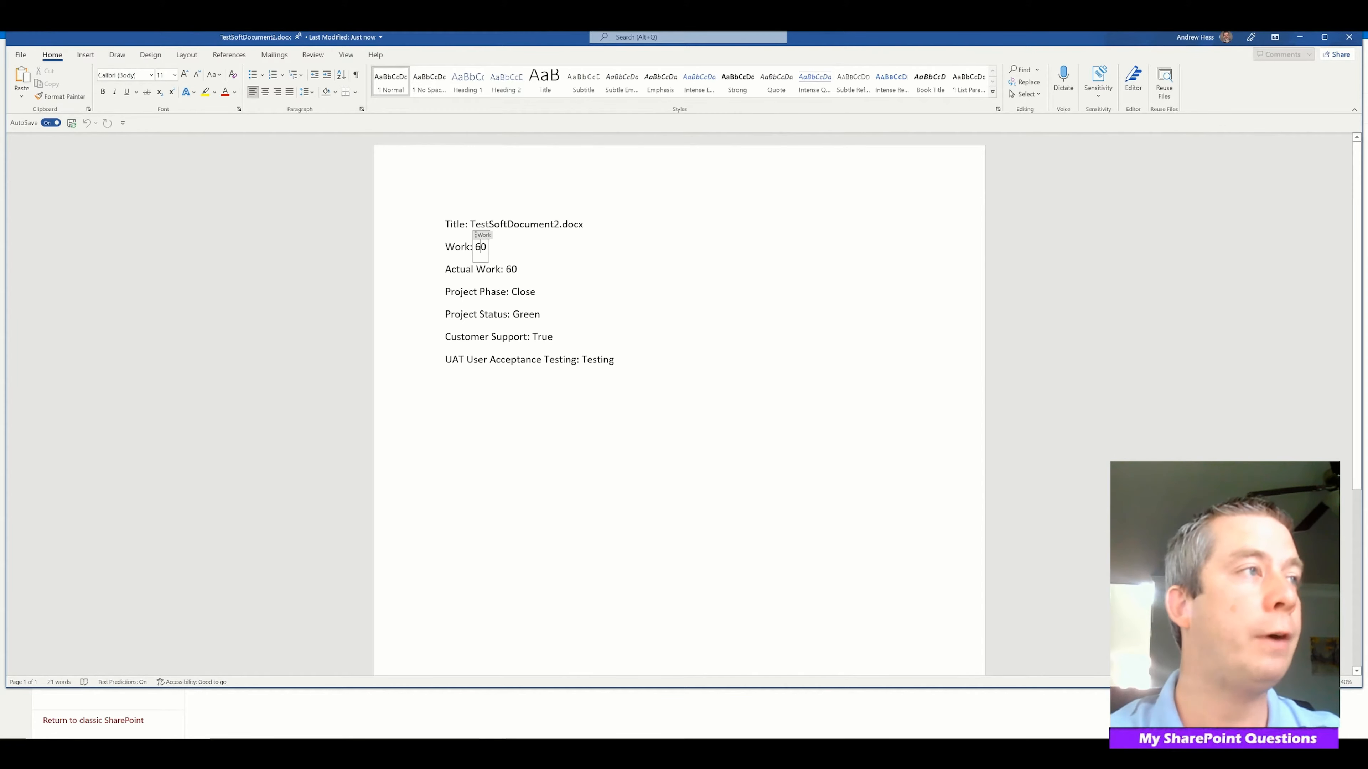
{"action": "key", "text": "BackSpace"}
{"action": "type", "text": "5"}
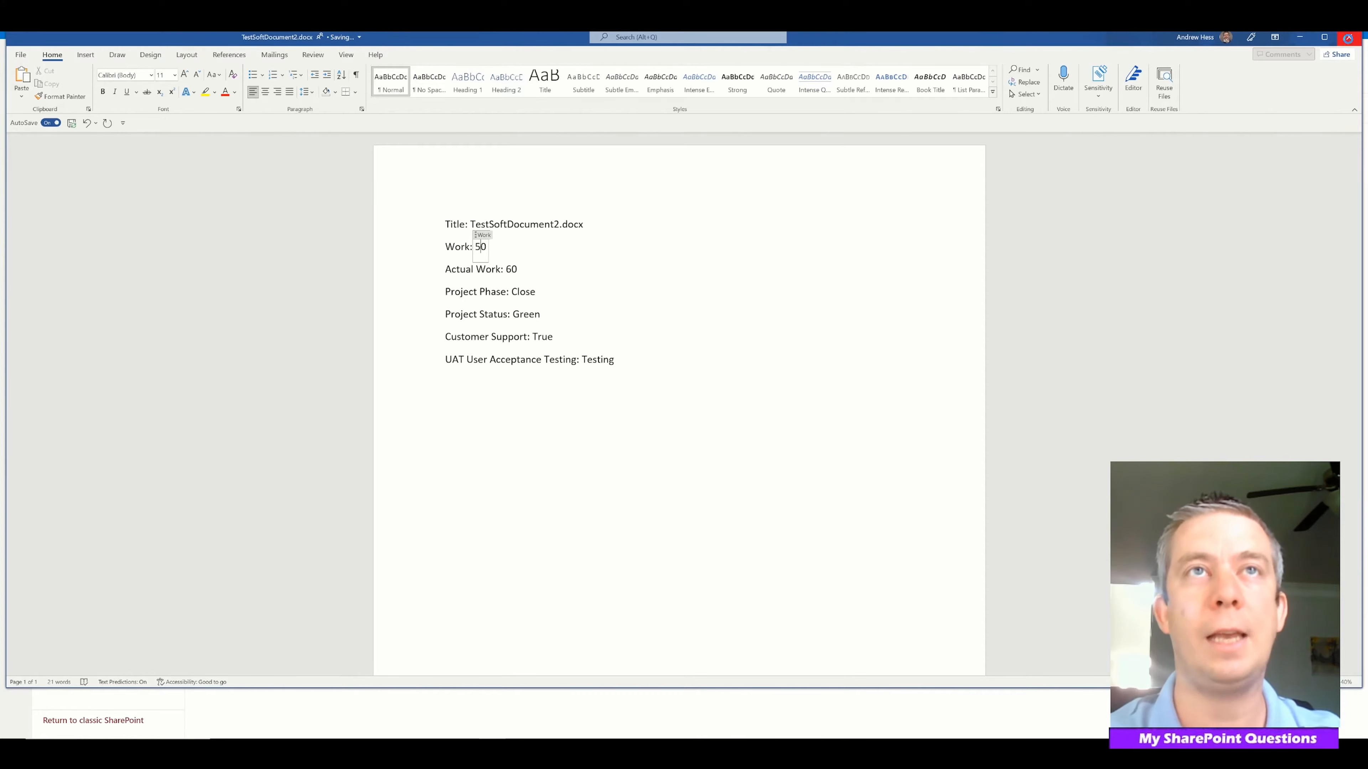
{"action": "left_click", "coordinate": [1349, 37]}
Refresh the ProjectDocuments library and check the Work column for TestSoftDocument2.docx.
{"action": "key", "text": "F5"}
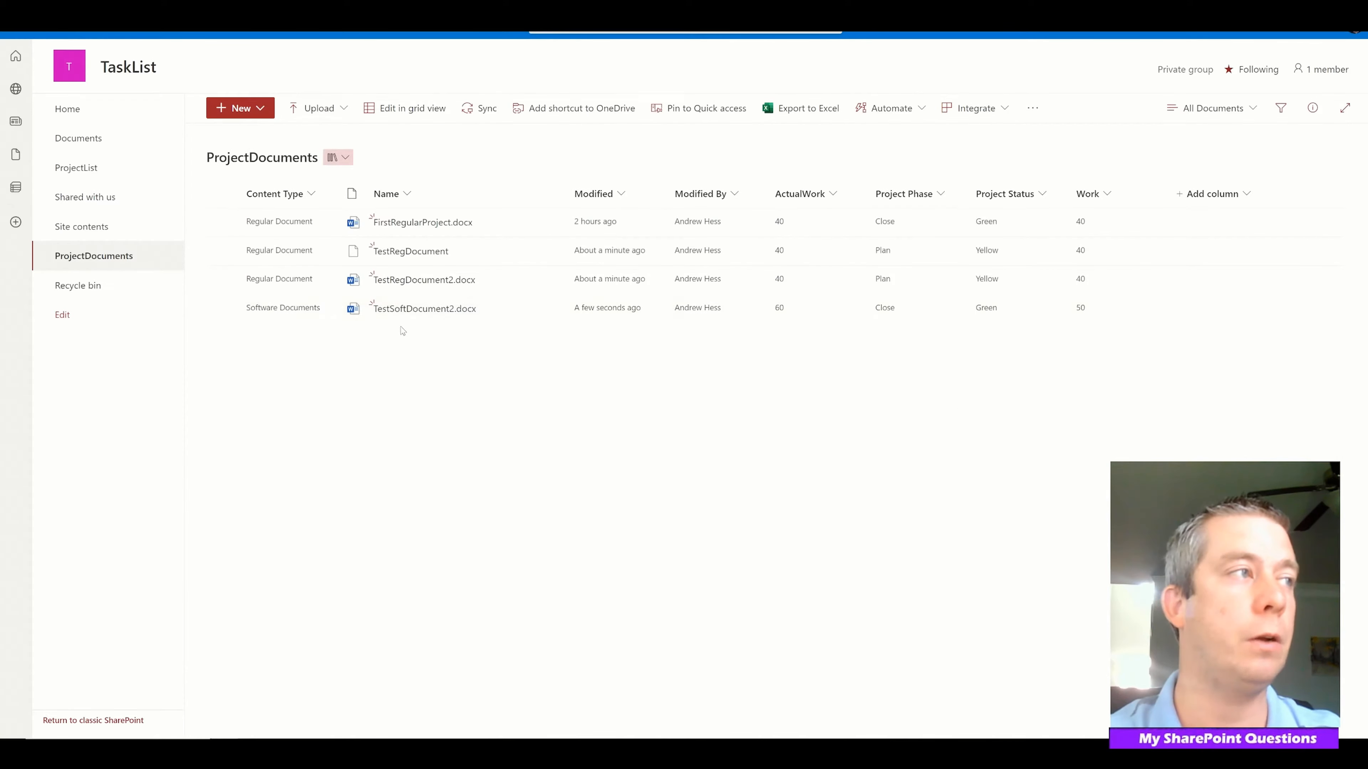
{"action": "left_click", "coordinate": [410, 319]}
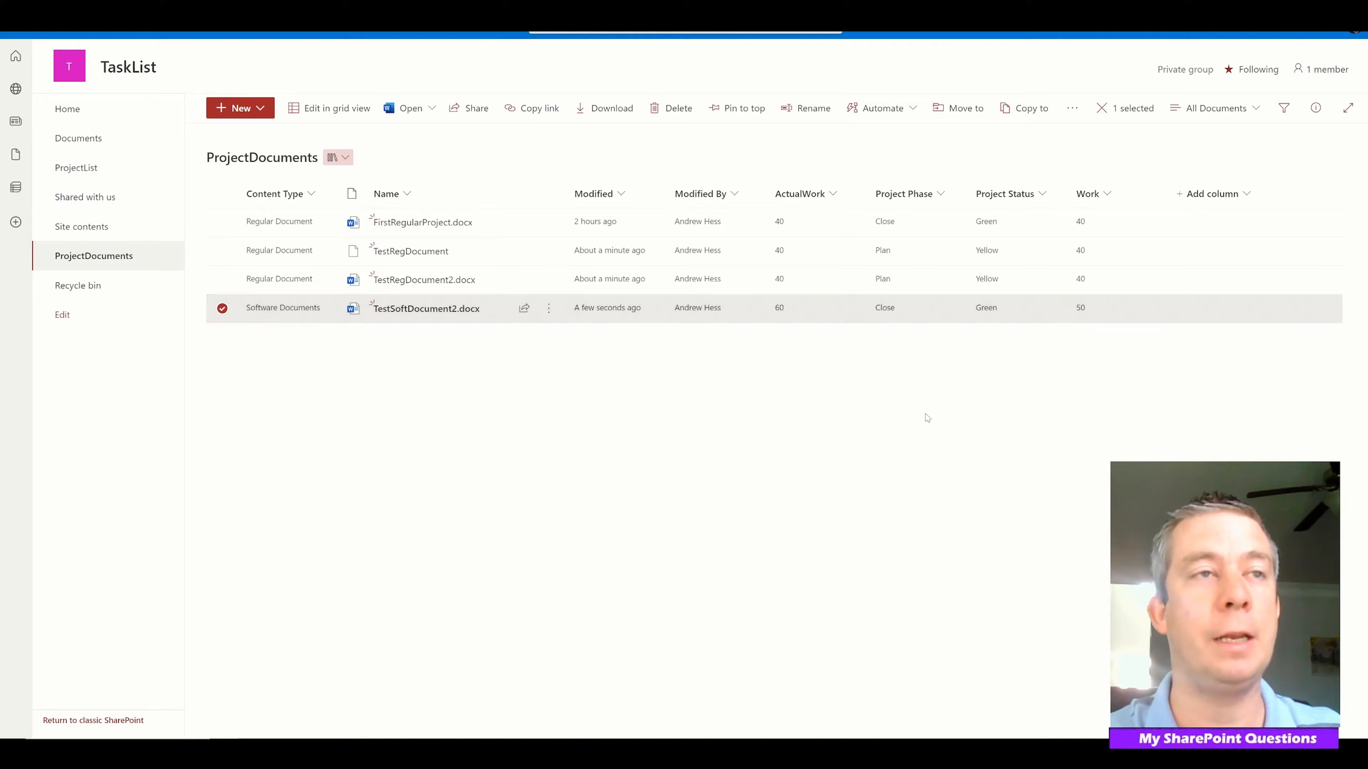
{"action": "left_click", "coordinate": [650, 493]}
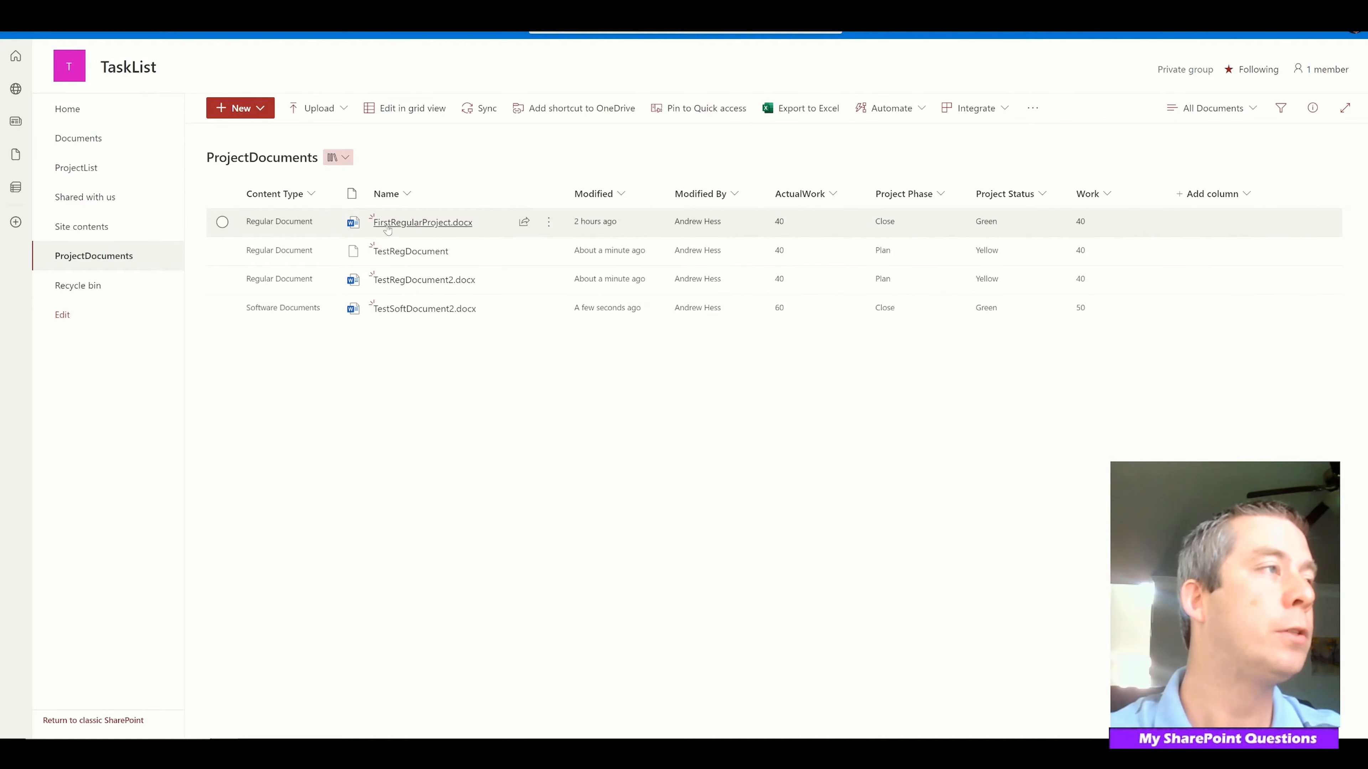
Delete the extensionless TestRegDocument file from the ProjectDocuments library.
{"action": "left_click", "coordinate": [549, 251]}
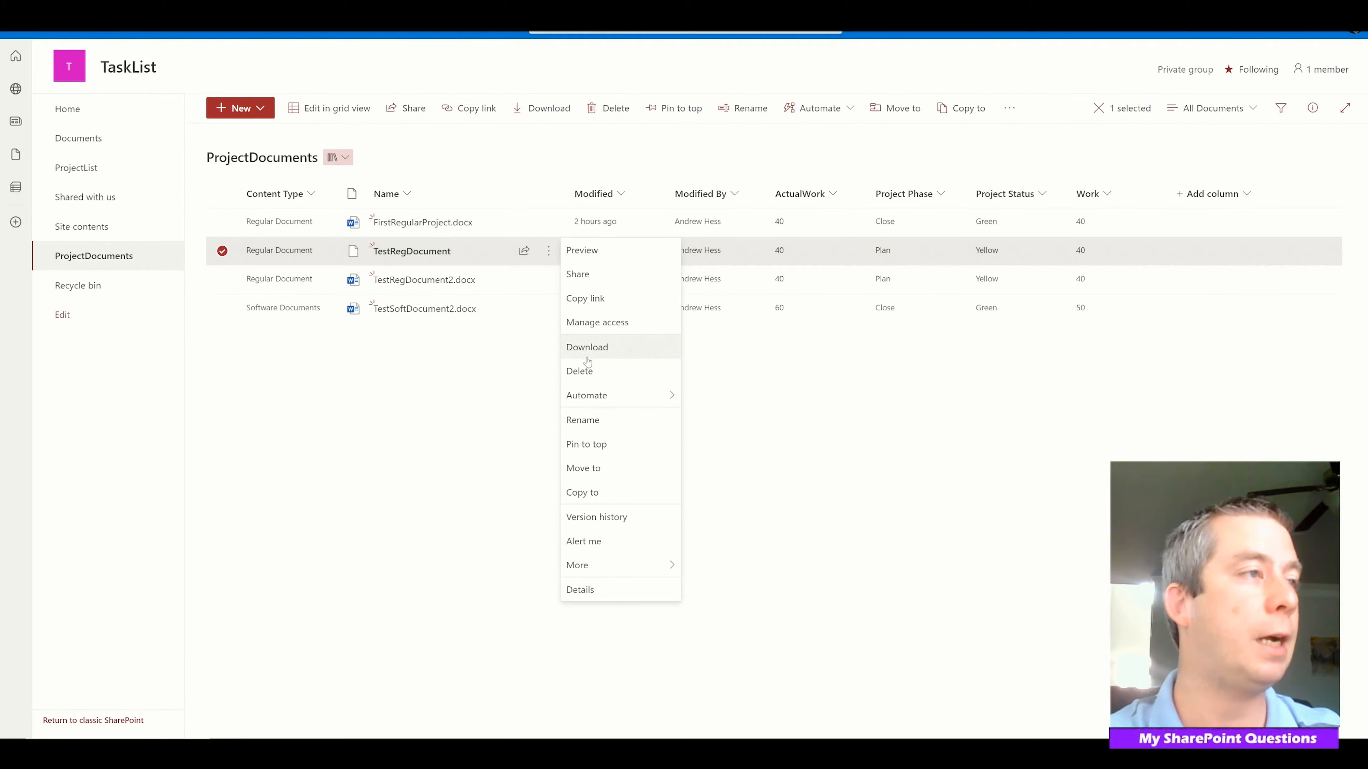
{"action": "left_click", "coordinate": [586, 371]}
{"action": "left_click", "coordinate": [737, 425]}
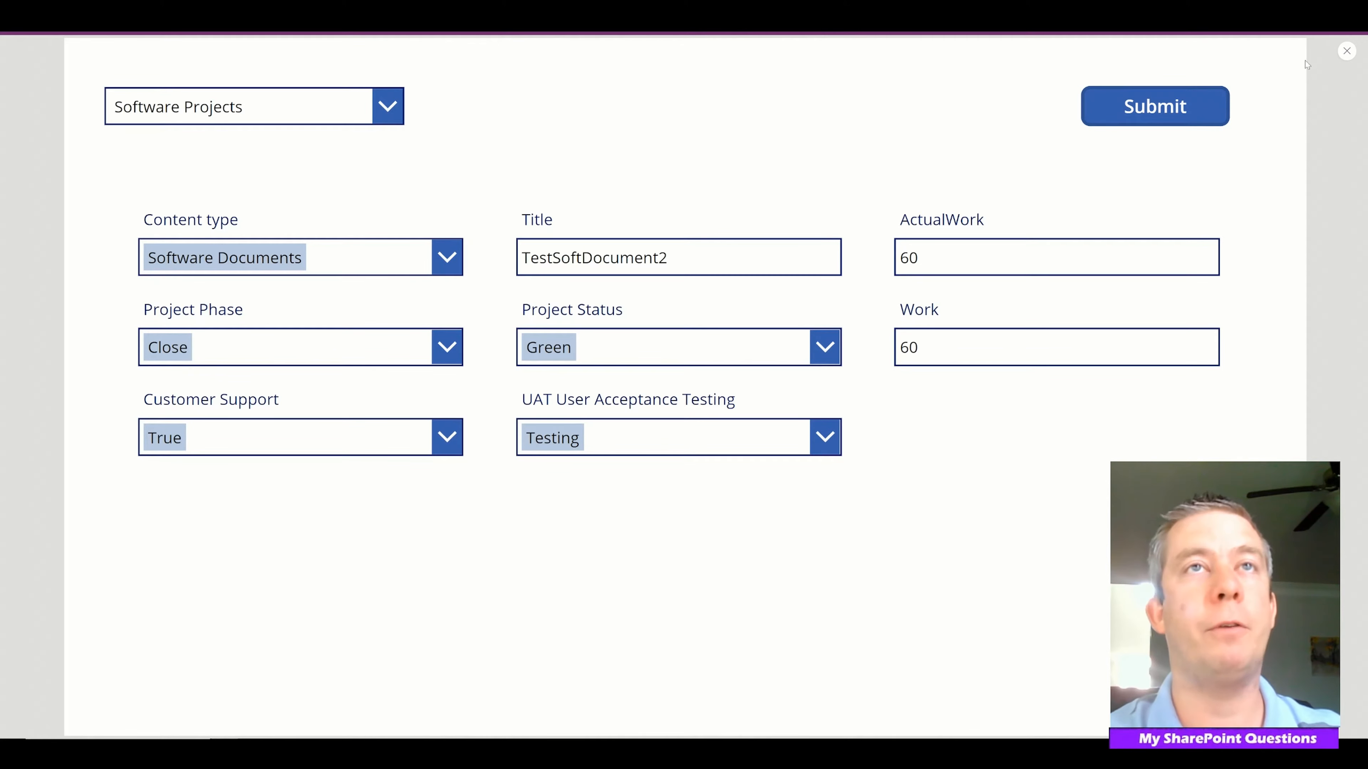
{"action": "left_click", "coordinate": [1344, 52]}
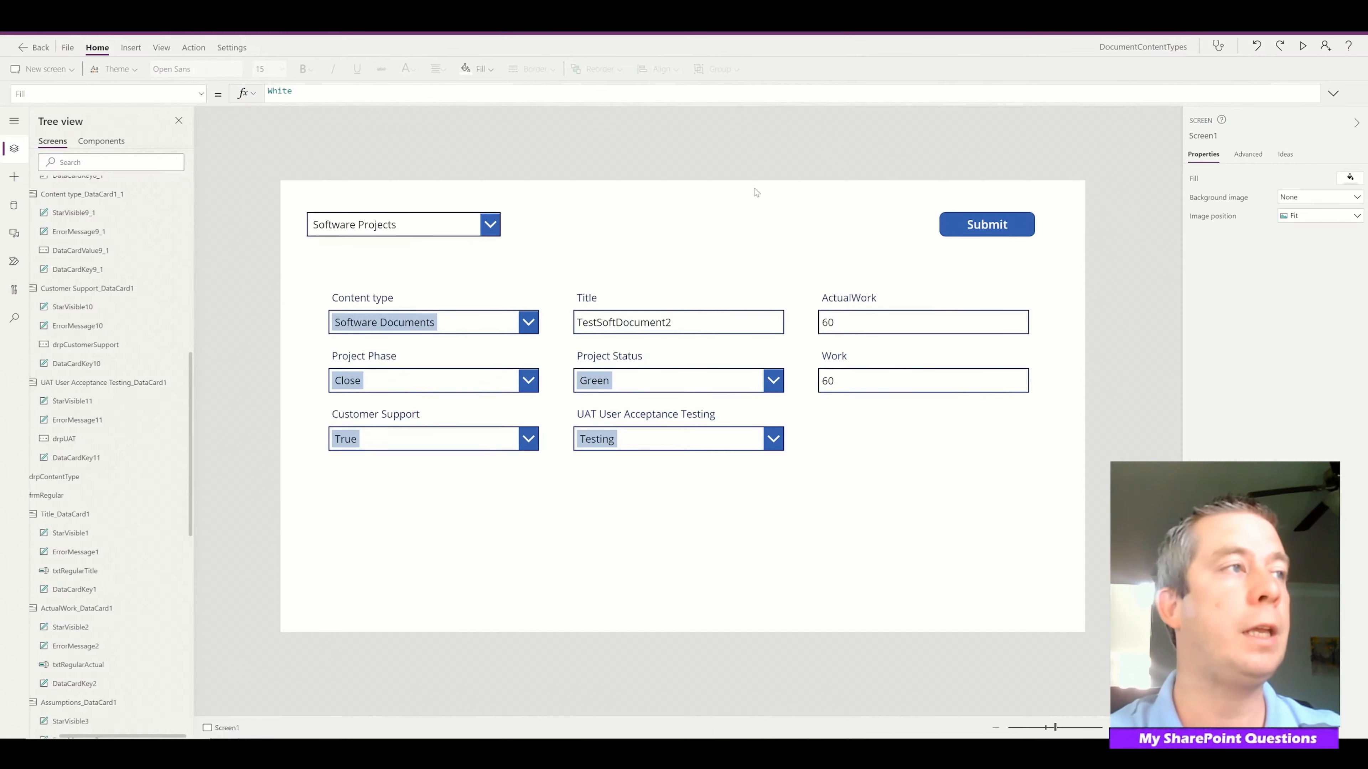
{"action": "left_click", "coordinate": [1304, 47]}
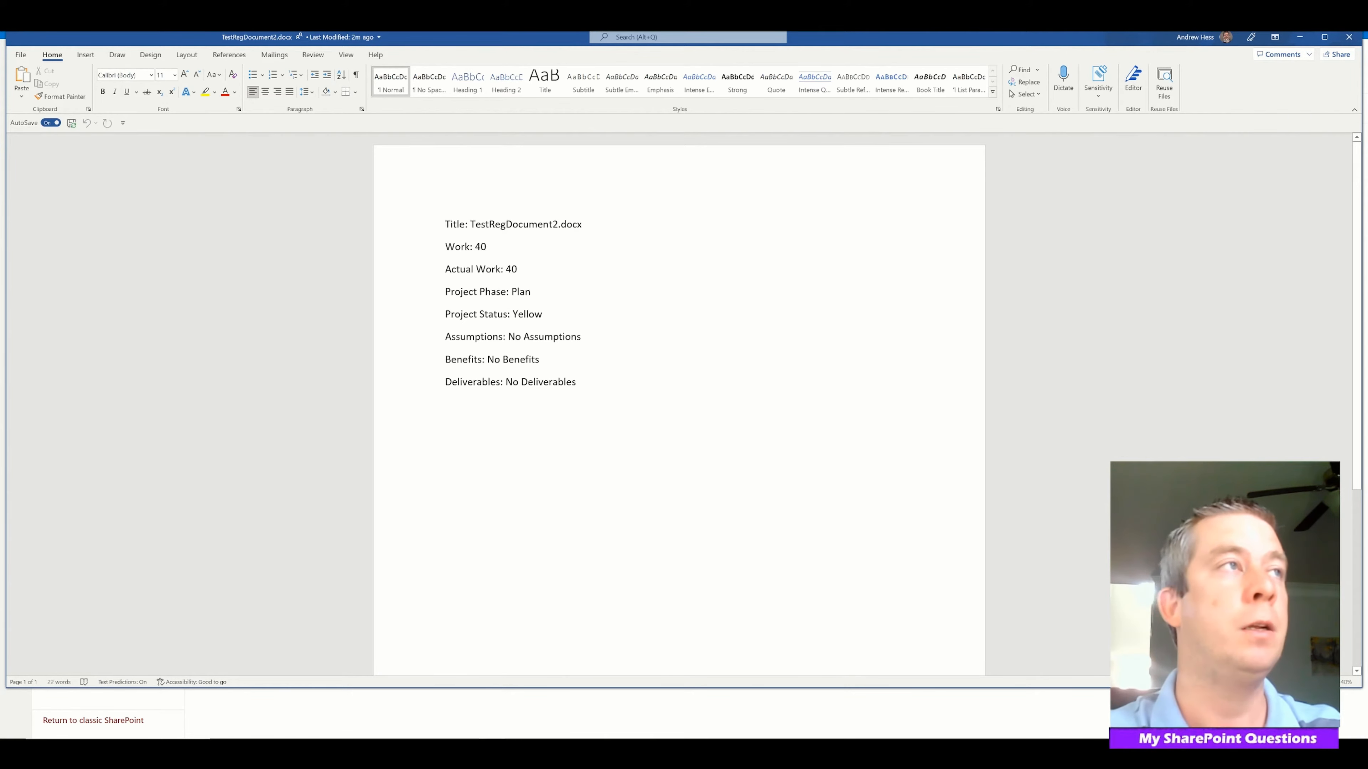
Close TestRegDocument2.docx in Word and look over the files in the ProjectDocuments library.
{"action": "left_click", "coordinate": [1350, 37]}
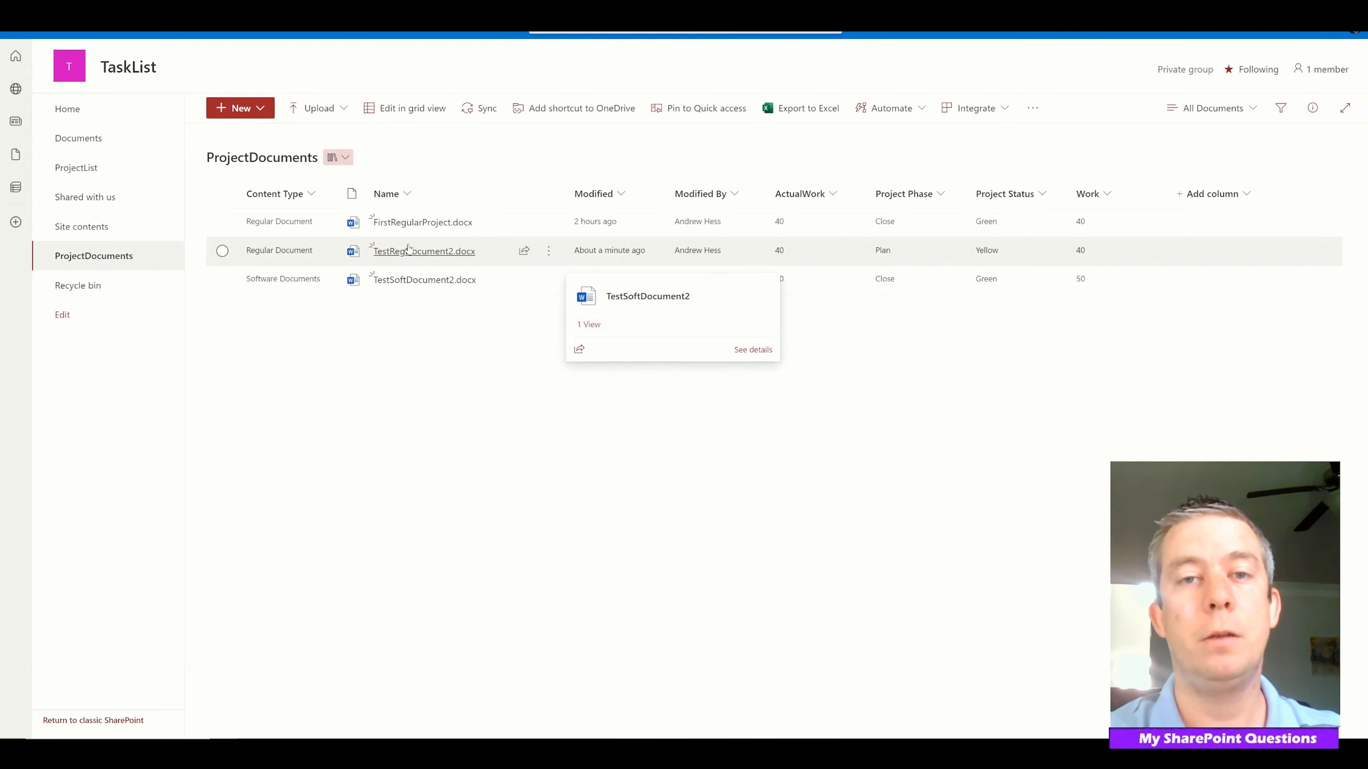
{"action": "mouse_move", "coordinate": [401, 226]}
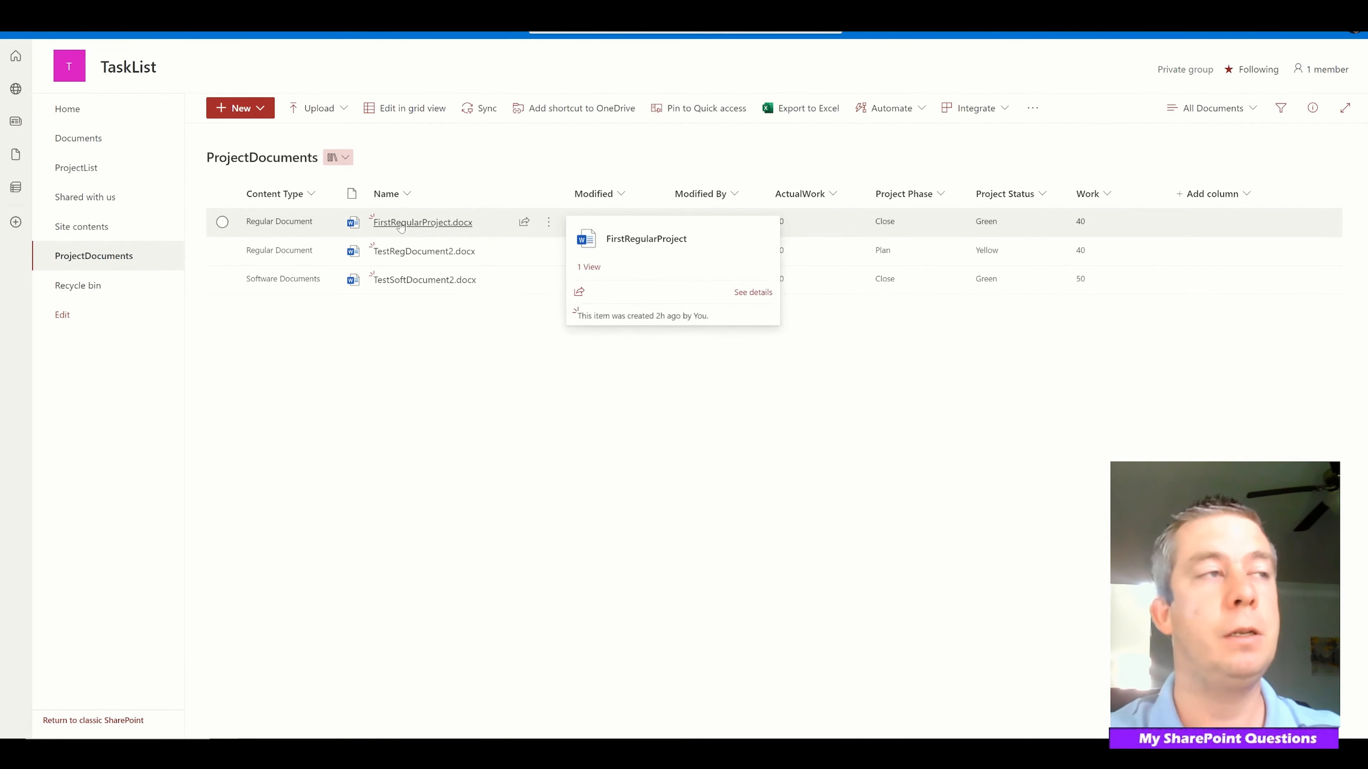